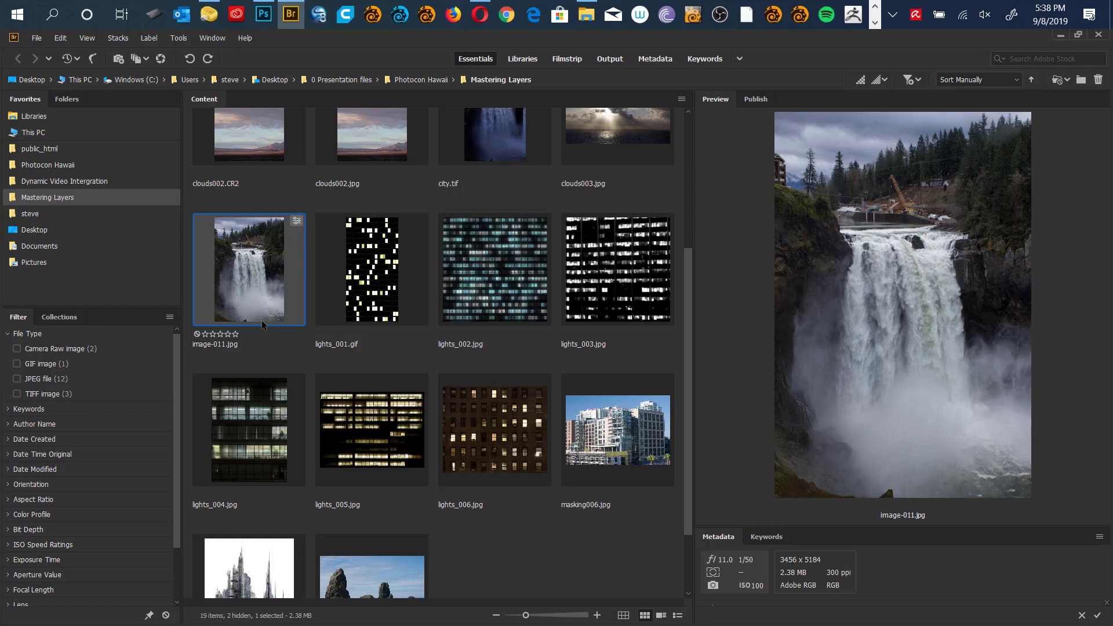
# Open image-011.jpg in Camera Raw, set Shadows to +62 and Clarity to +33, and open the result in Photoshop.
pyautogui.doubleClick(262, 320)
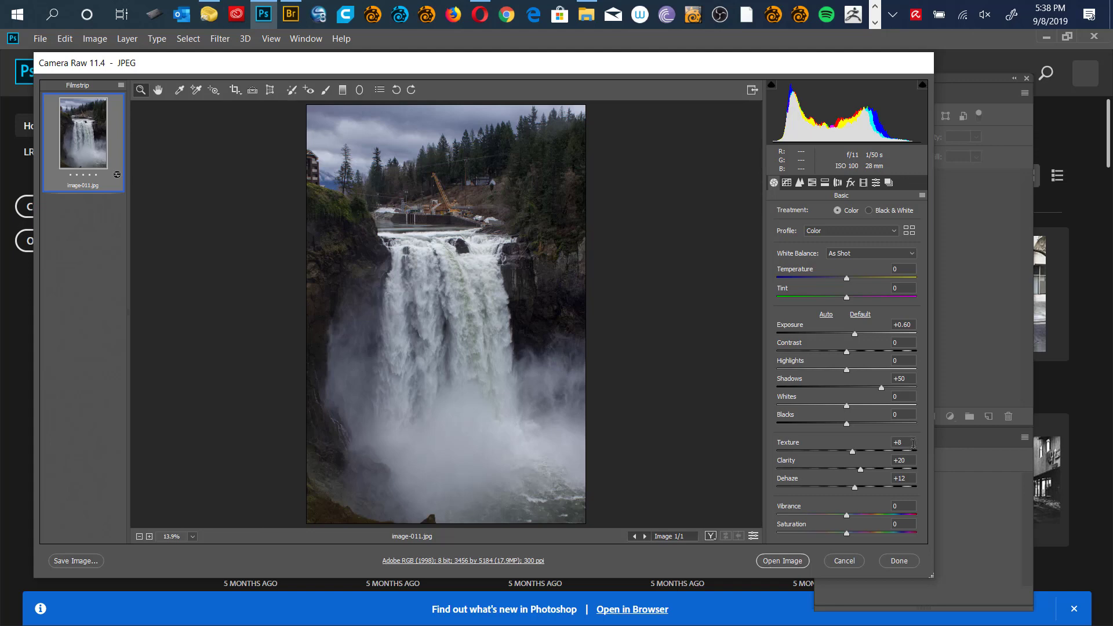
pyautogui.moveTo(935, 575); pyautogui.dragTo(968, 583)
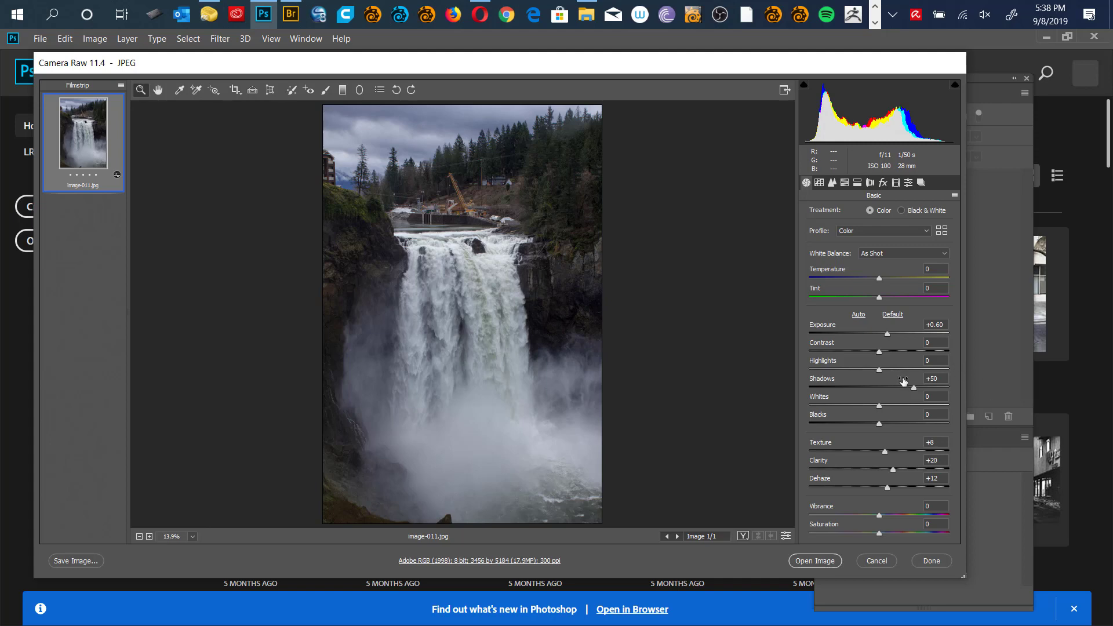
pyautogui.moveTo(913, 387); pyautogui.dragTo(922, 392)
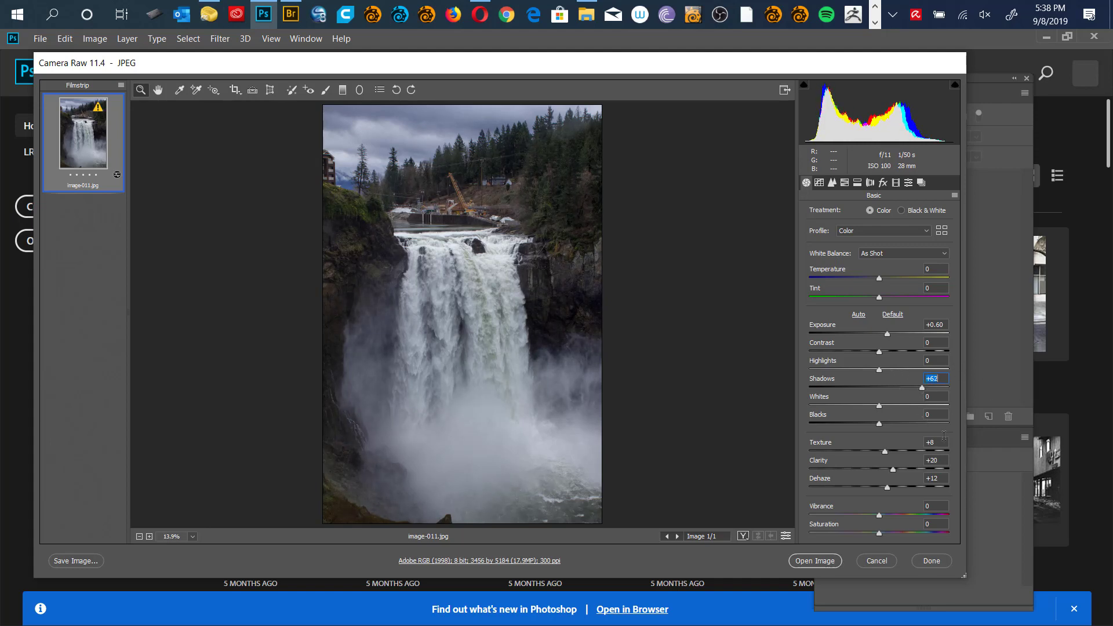
pyautogui.moveTo(893, 469); pyautogui.dragTo(900, 468)
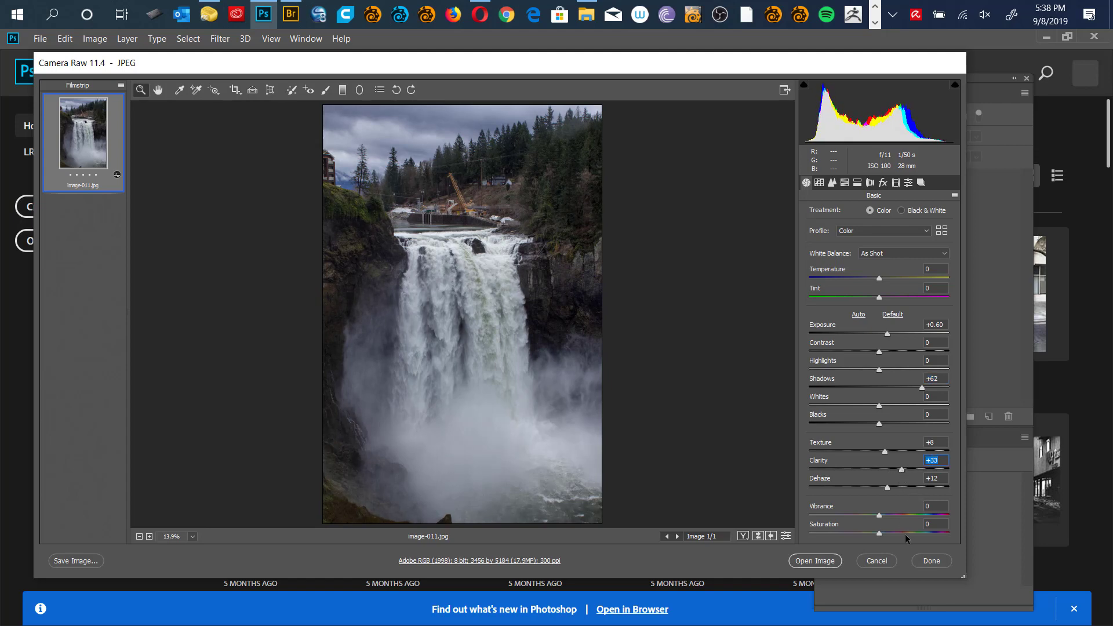
pyautogui.click(820, 561)
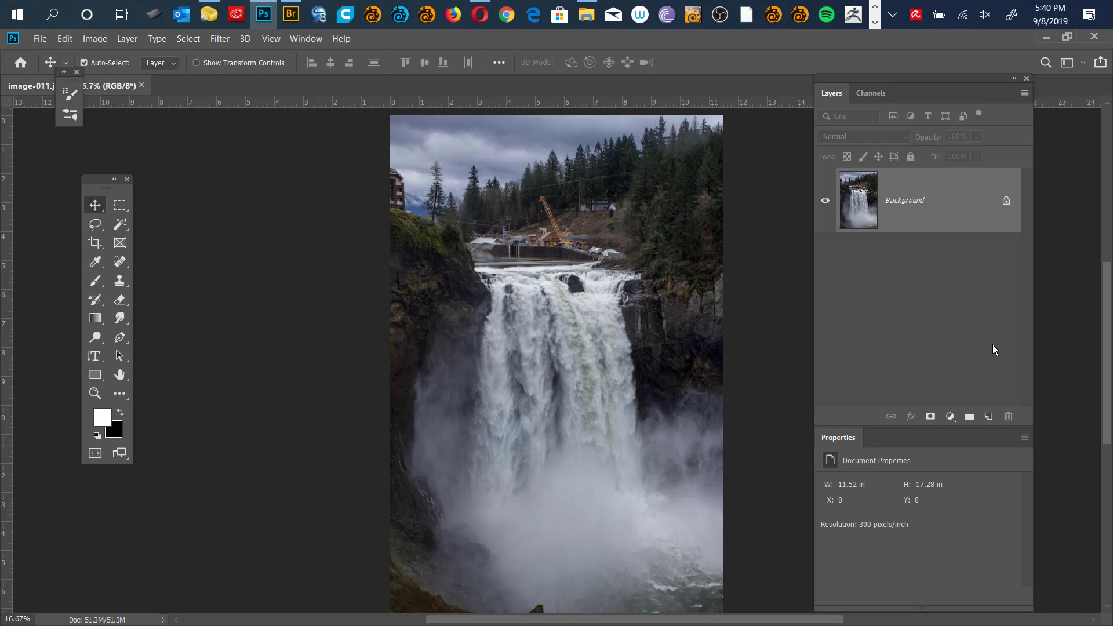
# Duplicate the Background layer and hide the original, working in full screen mode with the menu bar.
pyautogui.hotkey('ctrl', 'j')
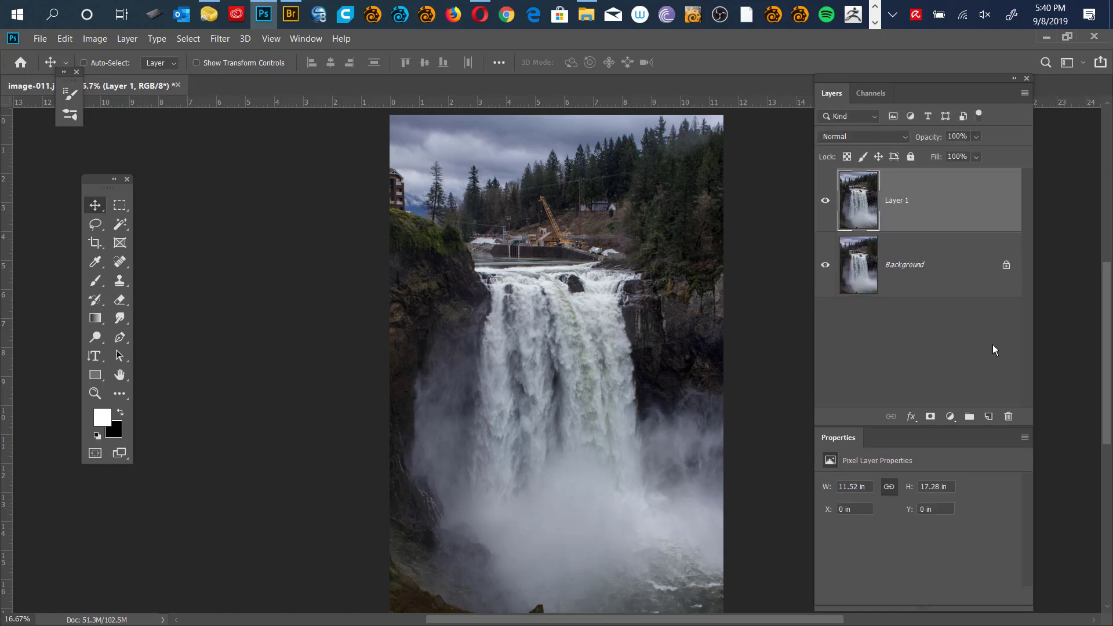
pyautogui.click(824, 265)
pyautogui.press('f')
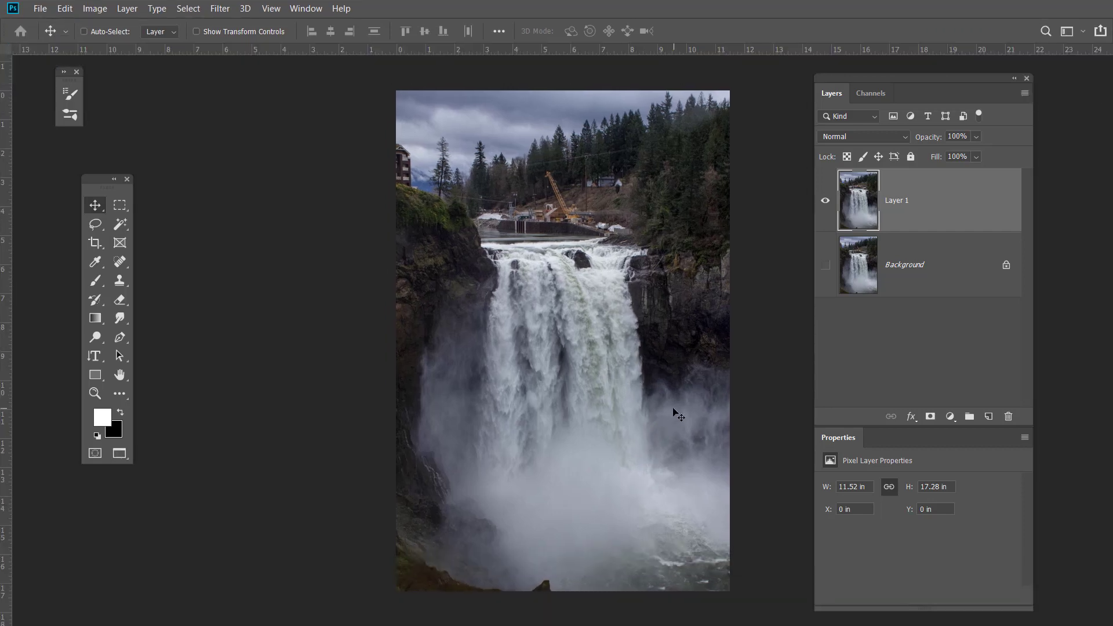
# Examine the falling water up close at increasing magnifications and return to the whole image fitted on screen.
pyautogui.hotkey('ctrl', '+')
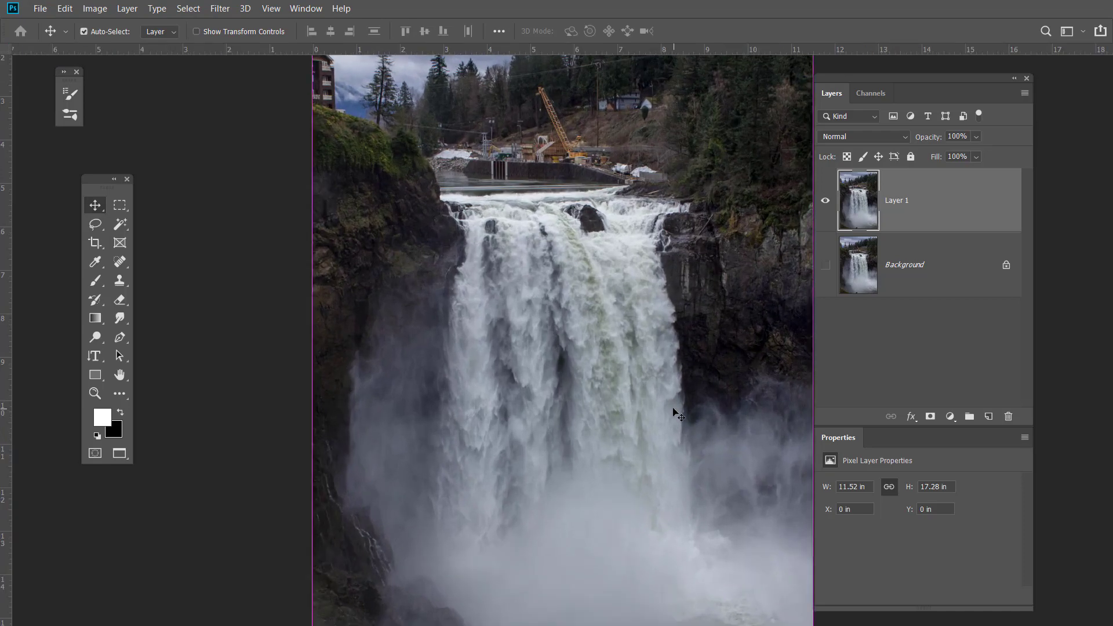
pyautogui.hotkey('ctrl', '+')
pyautogui.hotkey('ctrl', '+')
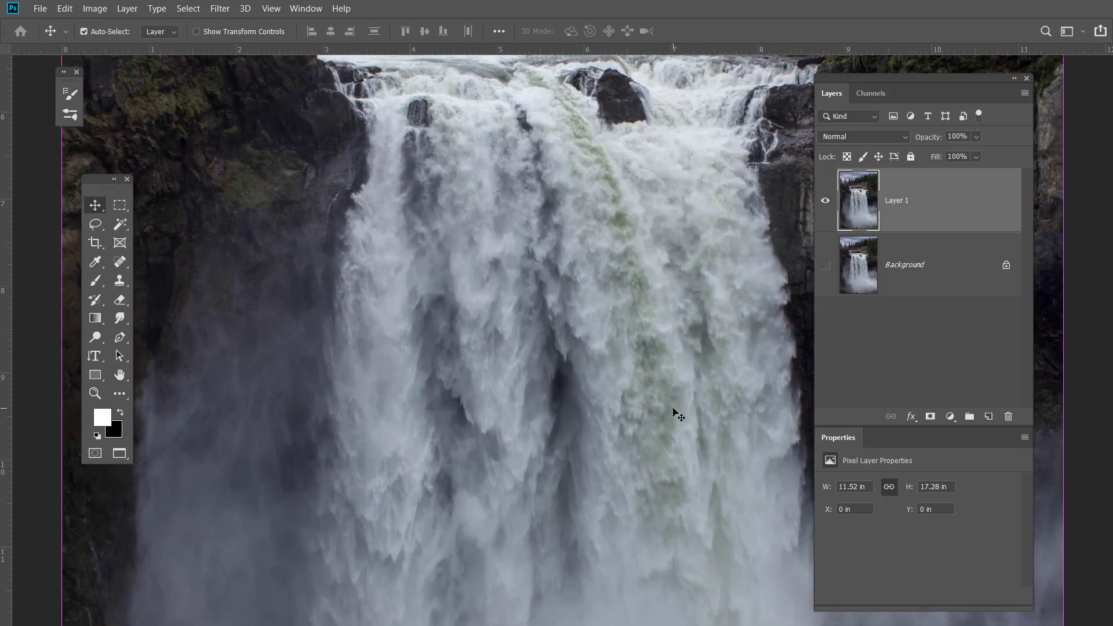
pyautogui.hotkey('ctrl', '-')
pyautogui.hotkey('ctrl', '-')
pyautogui.hotkey('ctrl', '+')
pyautogui.hotkey('ctrl', '+')
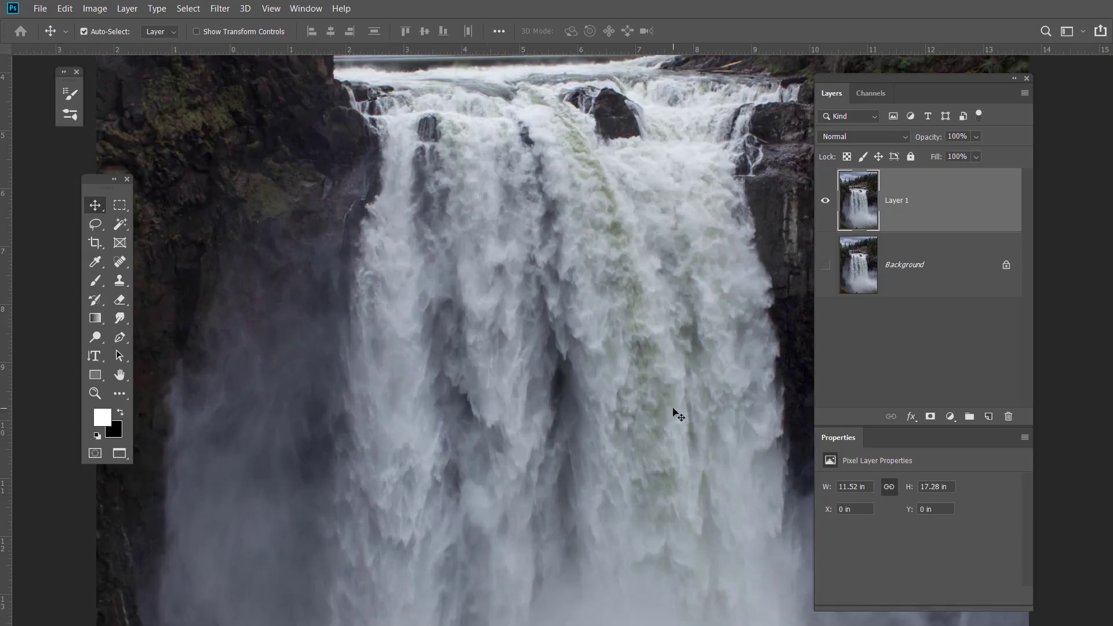
pyautogui.hotkey('ctrl', '-')
pyautogui.hotkey('ctrl', '+')
pyautogui.hotkey('ctrl', '+')
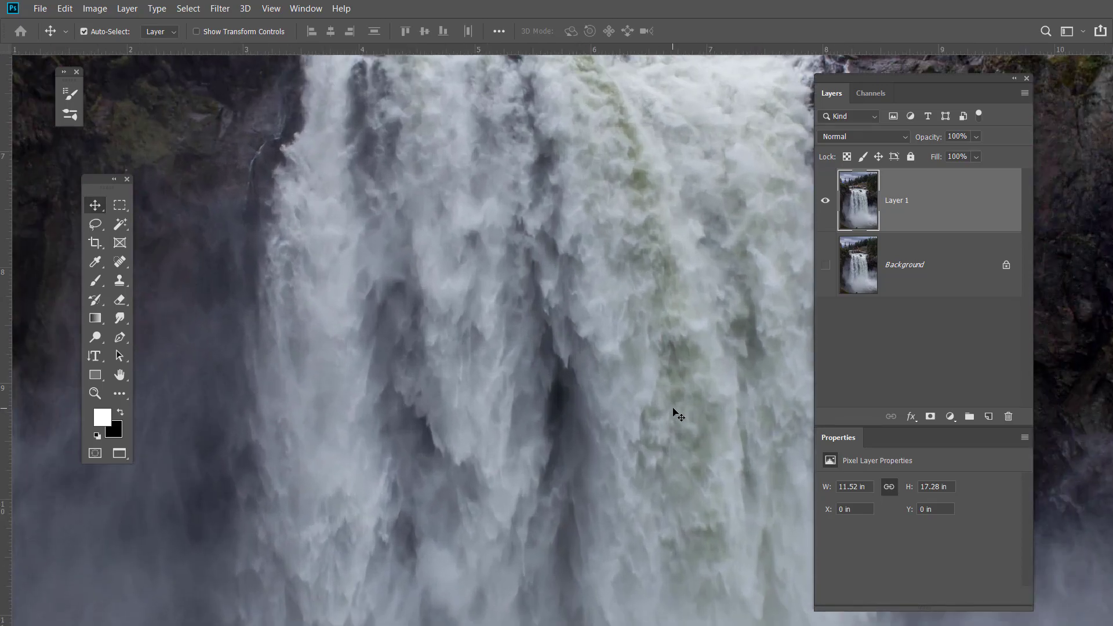
pyautogui.hotkey('ctrl', '-')
pyautogui.hotkey('ctrl', '+')
pyautogui.hotkey('ctrl', '+')
pyautogui.hotkey('ctrl', '-')
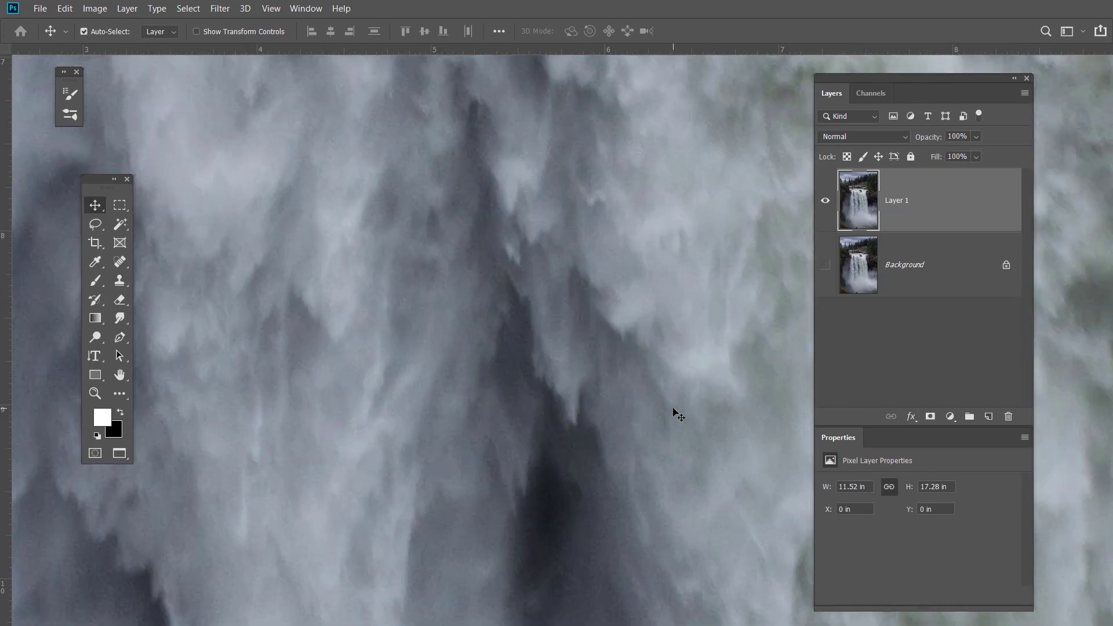
pyautogui.hotkey('ctrl', '+')
pyautogui.hotkey('ctrl', '-')
pyautogui.hotkey('ctrl', '-')
pyautogui.hotkey('ctrl', '+')
pyautogui.hotkey('ctrl', '+')
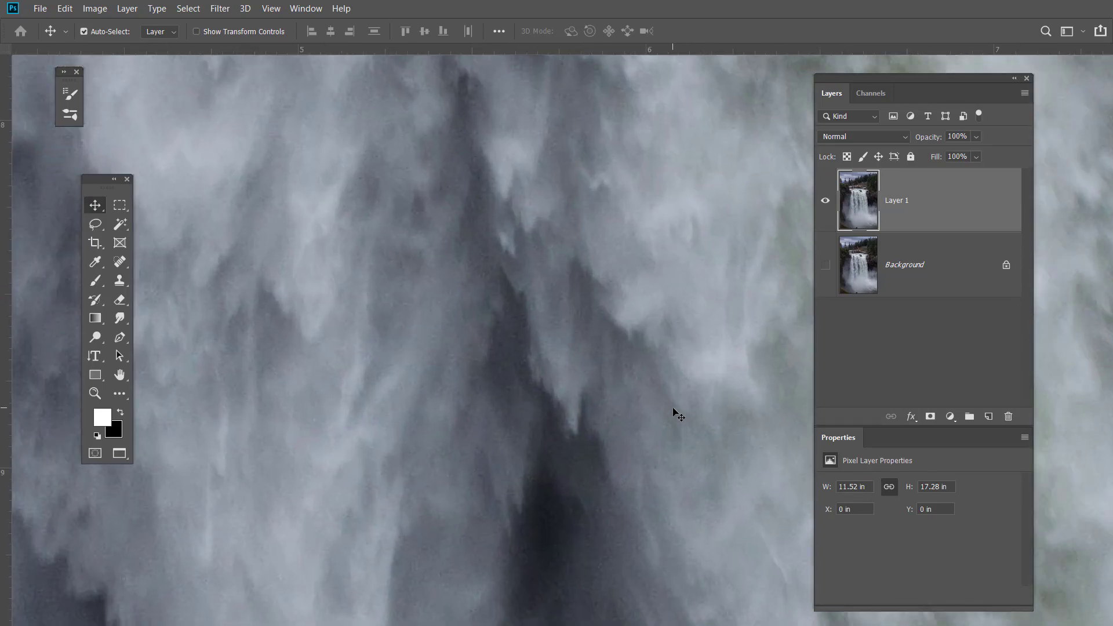
pyautogui.hotkey('ctrl', '+')
pyautogui.hotkey('ctrl', '-')
pyautogui.hotkey('ctrl', '+')
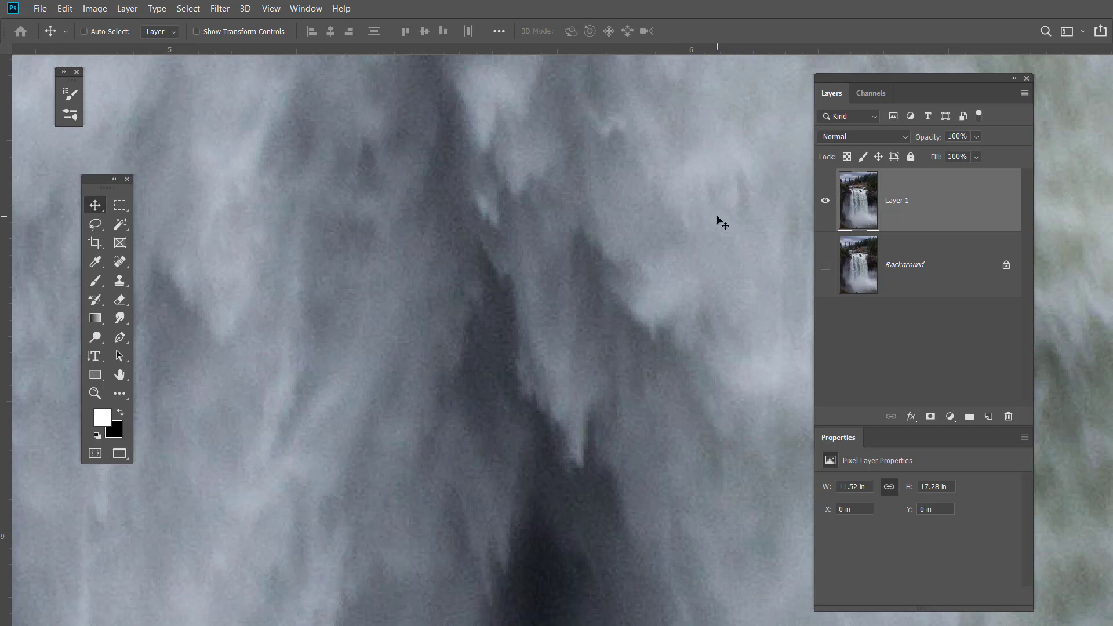
pyautogui.press('ctrl')
pyautogui.hotkey('ctrl', '0')
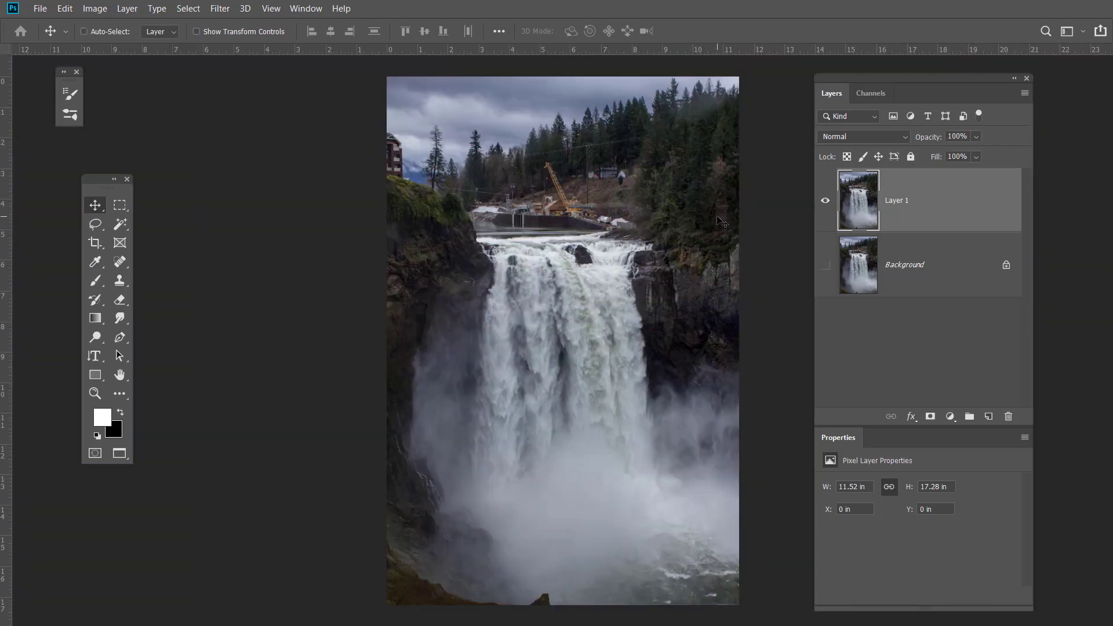
# Pan the whole image sideways across the workspace, leaving it clear of the Layers panel.
pyautogui.hscroll(4, 717, 217)
pyautogui.hscroll(-5, 717, 218)
pyautogui.hscroll(5, 717, 217)
pyautogui.hscroll(-5, 717, 217)
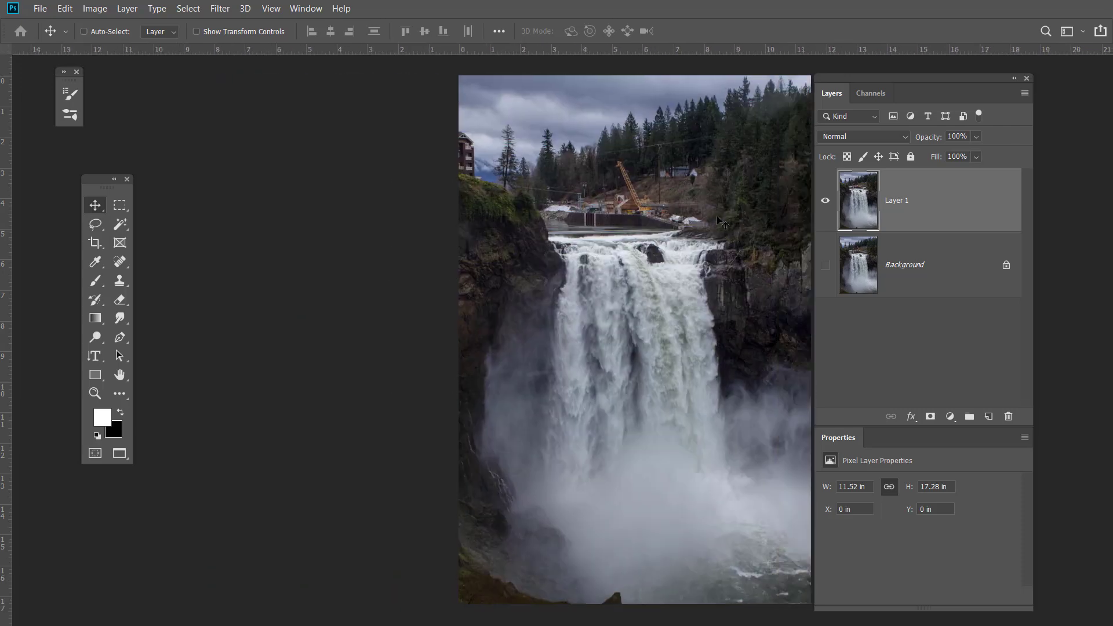
pyautogui.hscroll(5, 719, 220)
pyautogui.hscroll(-4, 718, 221)
pyautogui.hscroll(3, 719, 220)
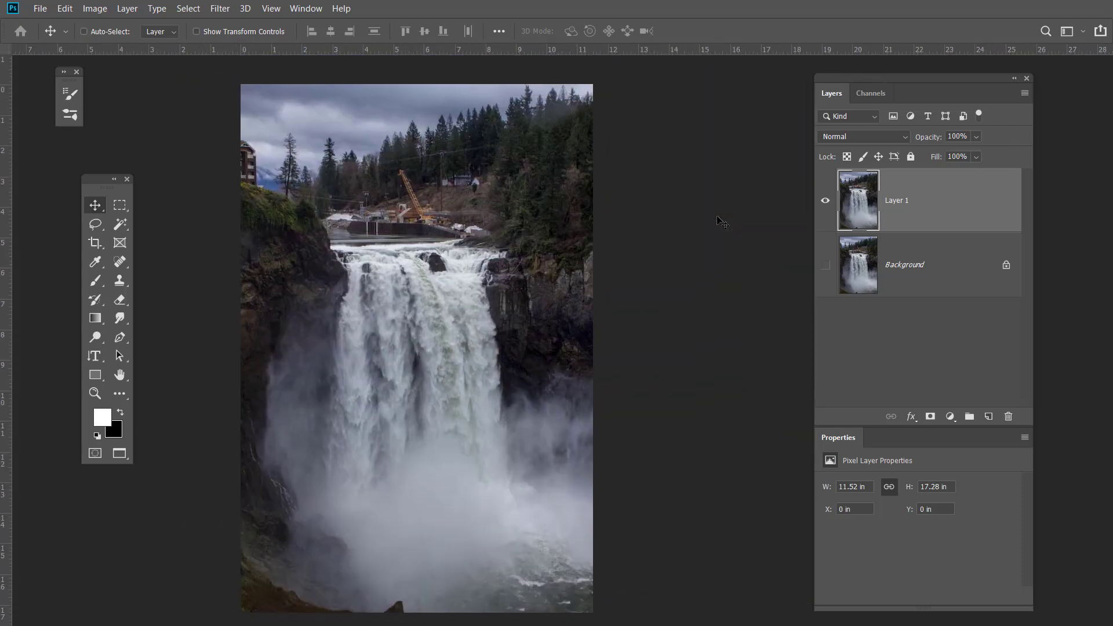
pyautogui.hscroll(-1, 719, 220)
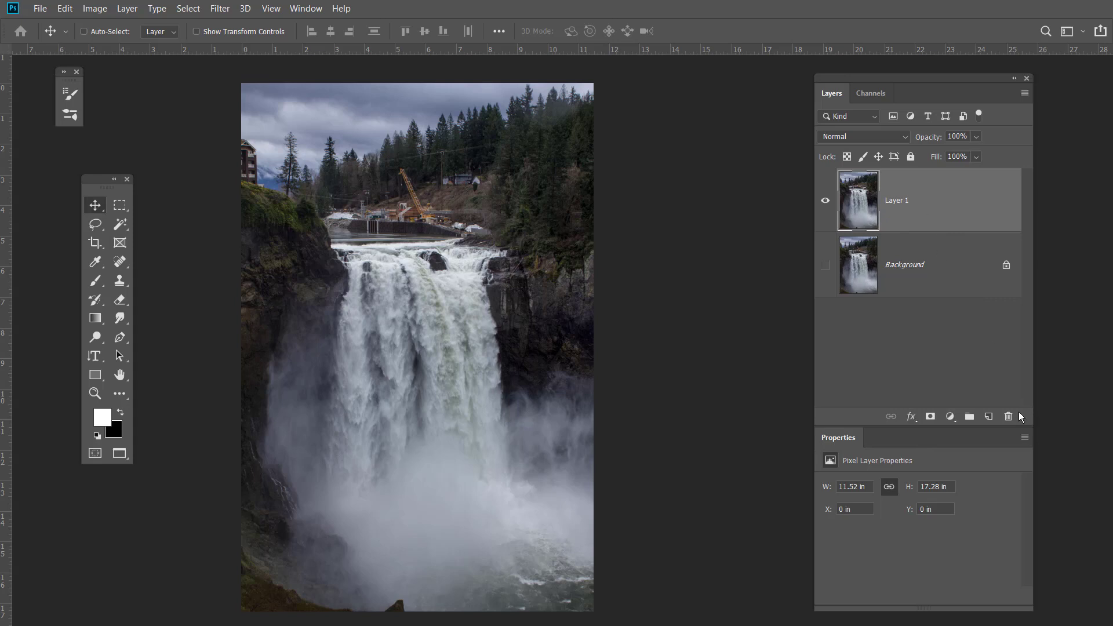
# Shrink the floating Layers and Properties panel group to a more compact size.
pyautogui.moveTo(1021, 419); pyautogui.dragTo(1006, 335)
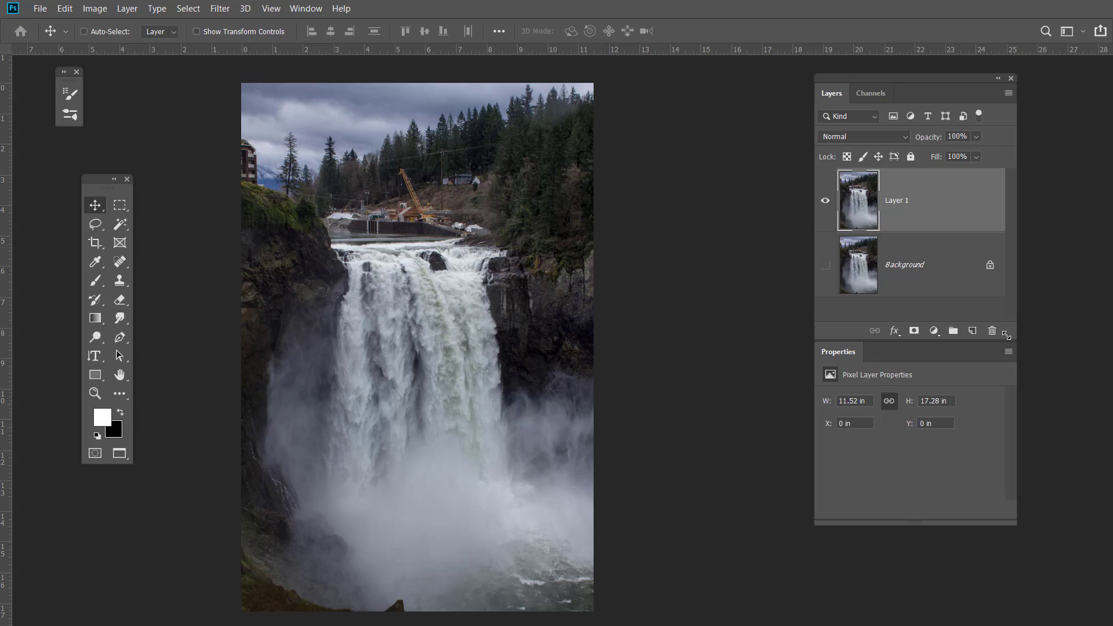
pyautogui.moveTo(1006, 335); pyautogui.dragTo(1006, 331)
pyautogui.moveTo(1011, 334)
pyautogui.mouseDown()
pyautogui.moveTo(1017, 359)
pyautogui.moveTo(1001, 345)
pyautogui.mouseUp()
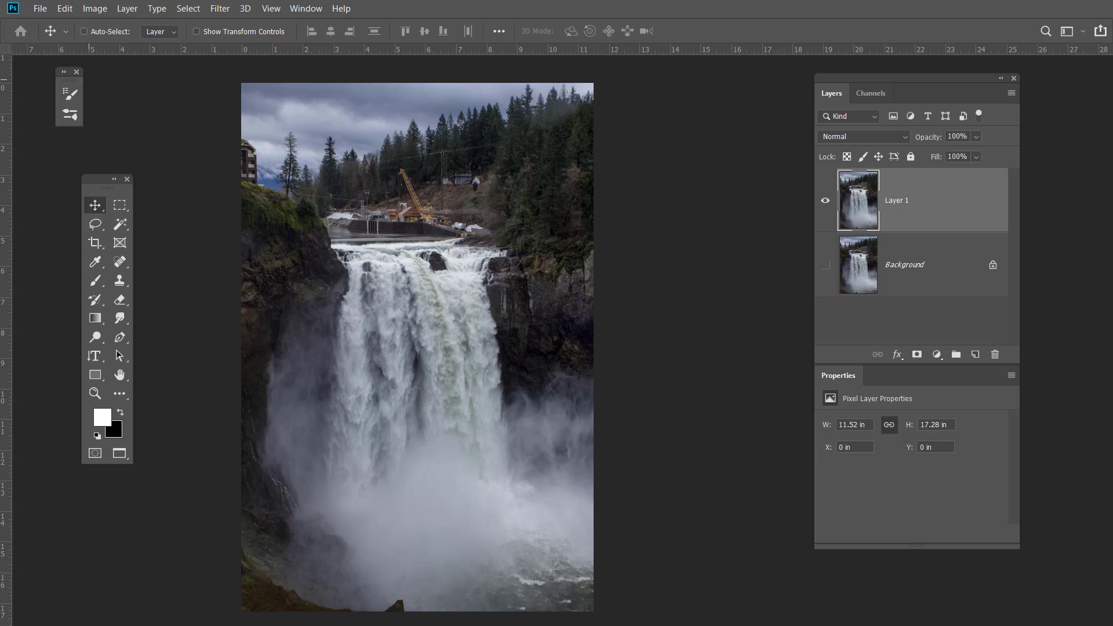
# Add an empty layer above Layer 1 and hide Layer 1 to reveal the transparency.
pyautogui.click(123, 95)
pyautogui.click(951, 273)
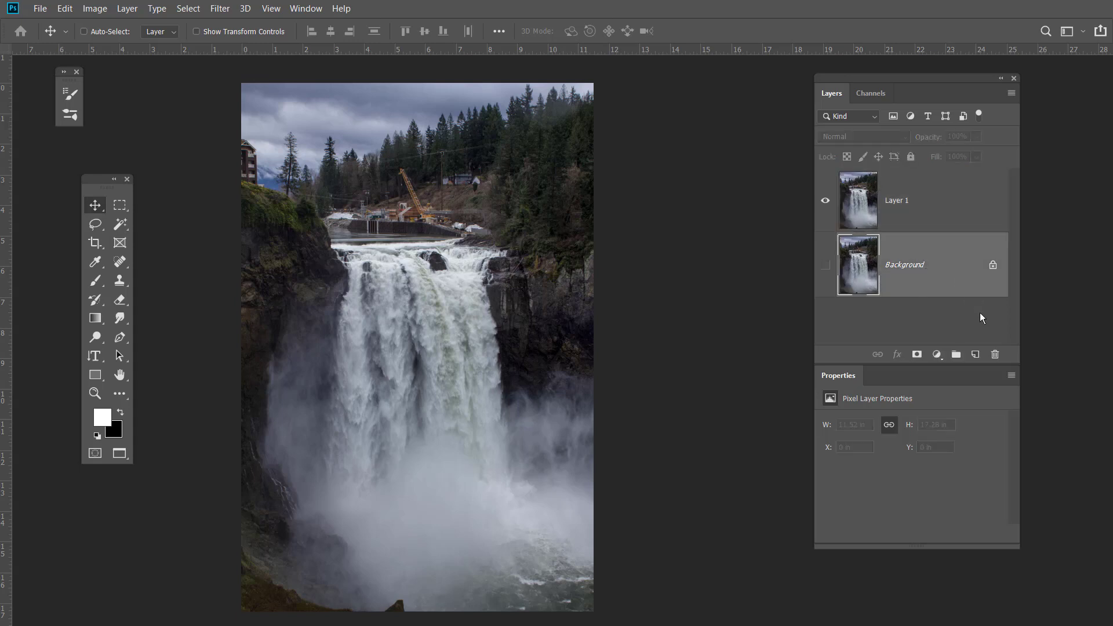
pyautogui.click(935, 213)
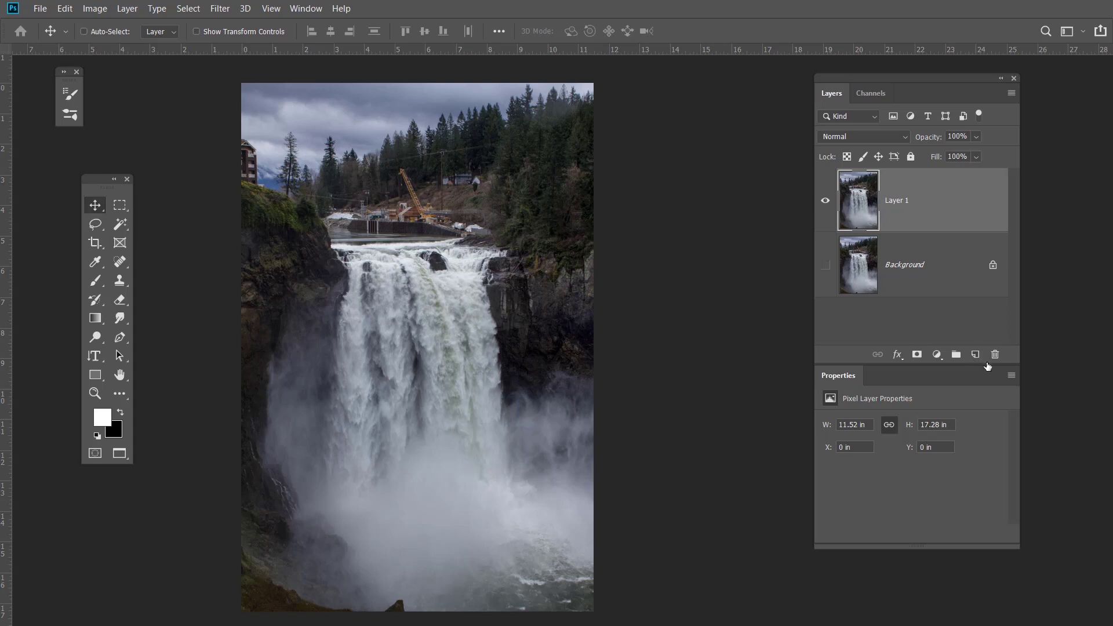
pyautogui.click(976, 355)
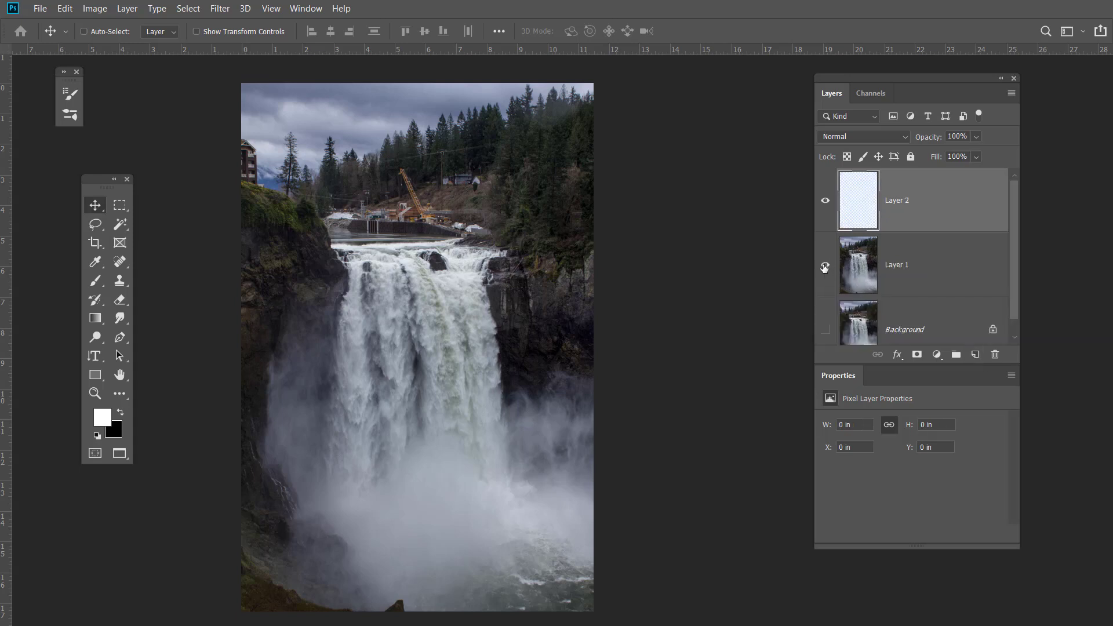
pyautogui.click(824, 266)
pyautogui.click(824, 266)
pyautogui.click(824, 266)
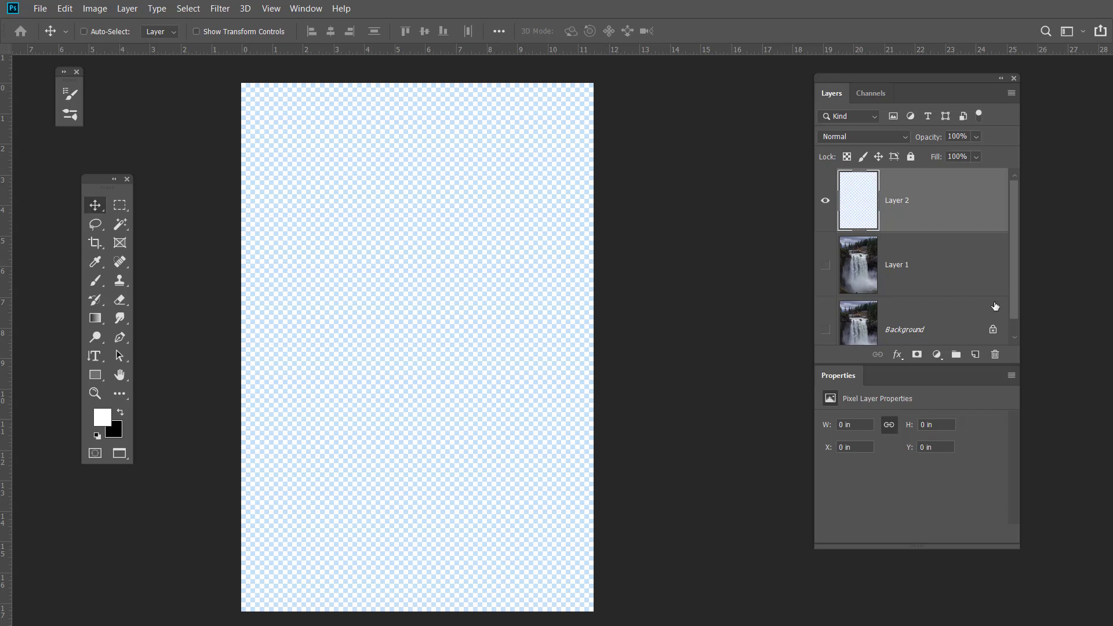
# Delete the empty layer and show Layer 1 again.
pyautogui.press('Delete')
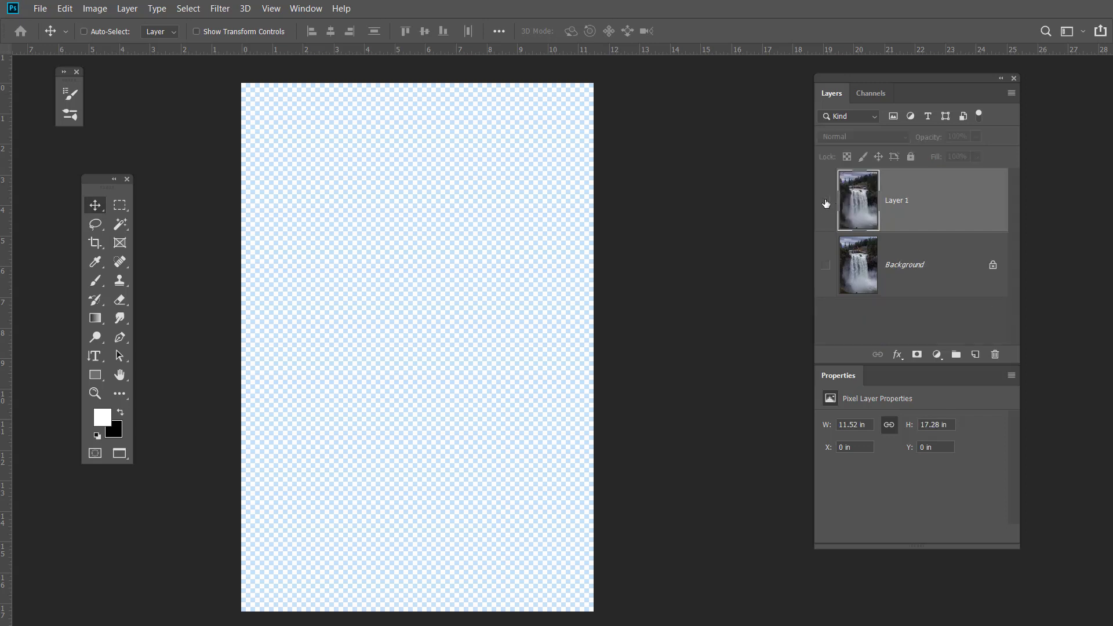
pyautogui.click(824, 201)
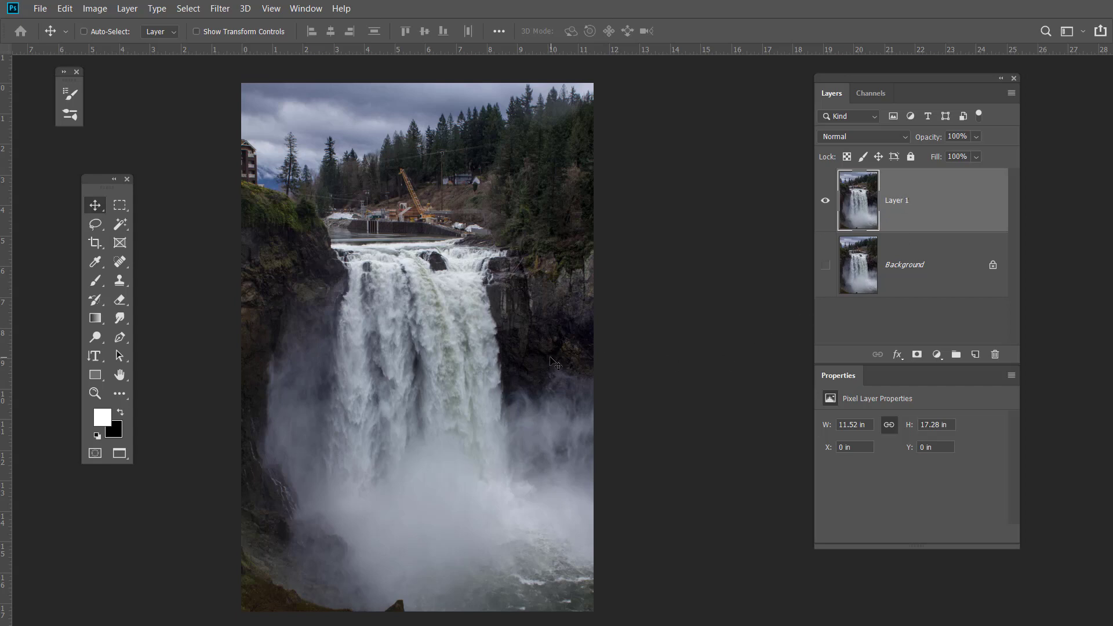
# Activate the Brush tool and move the floating tools panel right beside the image.
pyautogui.press('b')
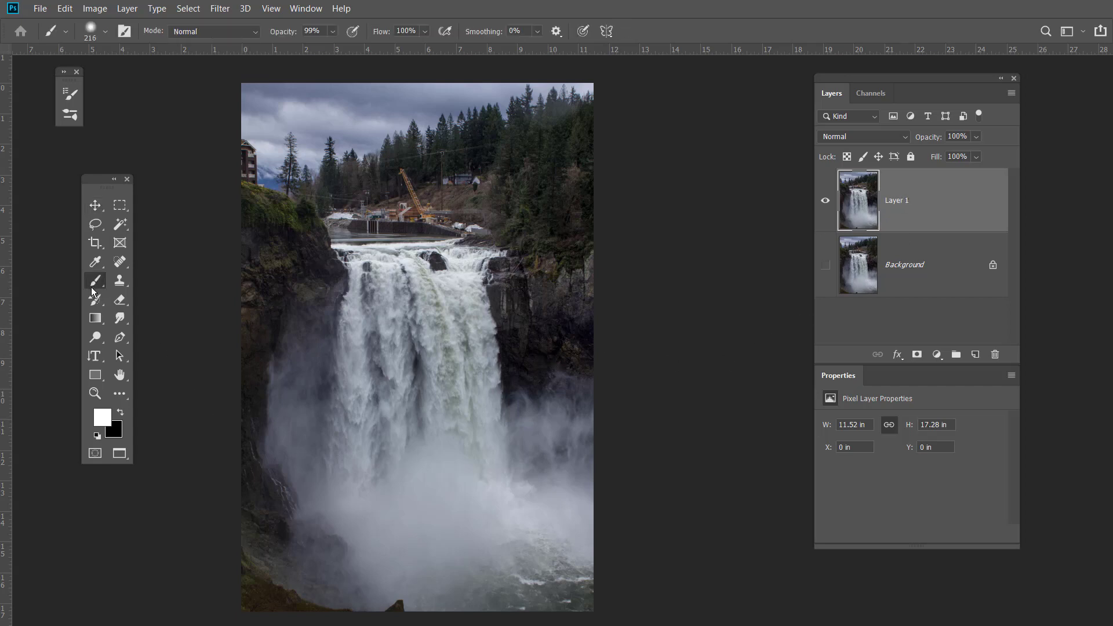
pyautogui.moveTo(106, 185); pyautogui.dragTo(199, 107)
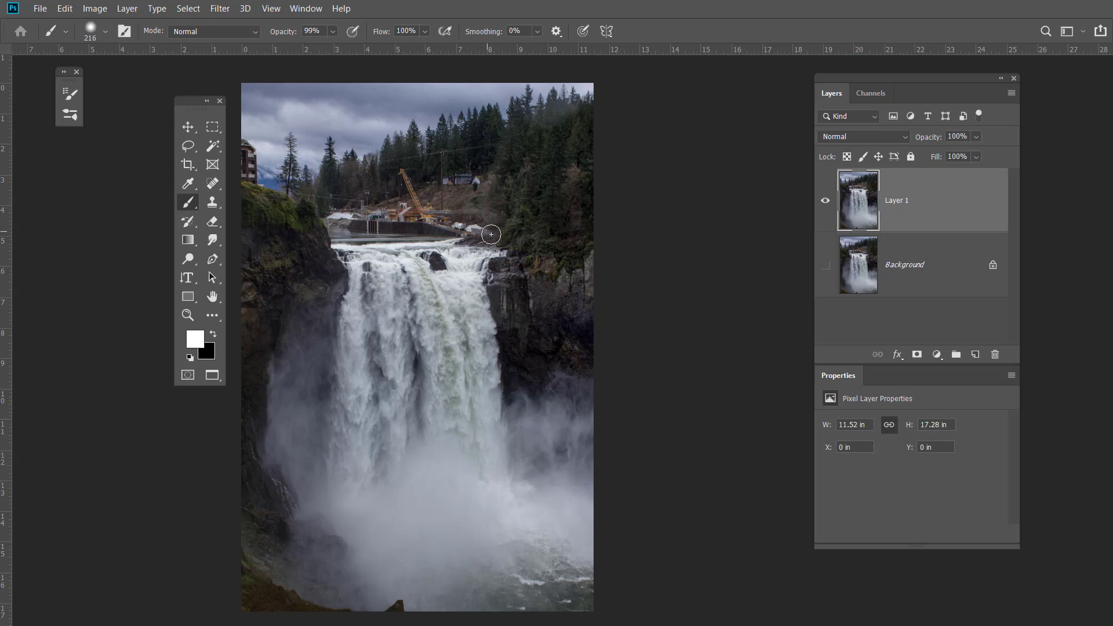
# Enlarge the brush to 600 px.
pyautogui.moveTo(490, 249)
pyautogui.mouseDown()
pyautogui.moveTo(567, 259)
pyautogui.moveTo(548, 259)
pyautogui.moveTo(557, 236)
pyautogui.moveTo(542, 345)
pyautogui.moveTo(546, 231)
pyautogui.moveTo(534, 310)
pyautogui.moveTo(545, 233)
pyautogui.moveTo(532, 309)
pyautogui.moveTo(482, 258)
pyautogui.moveTo(442, 276)
pyautogui.mouseUp()
pyautogui.press(']')
pyautogui.press(']')
pyautogui.press(']')
pyautogui.press('[')
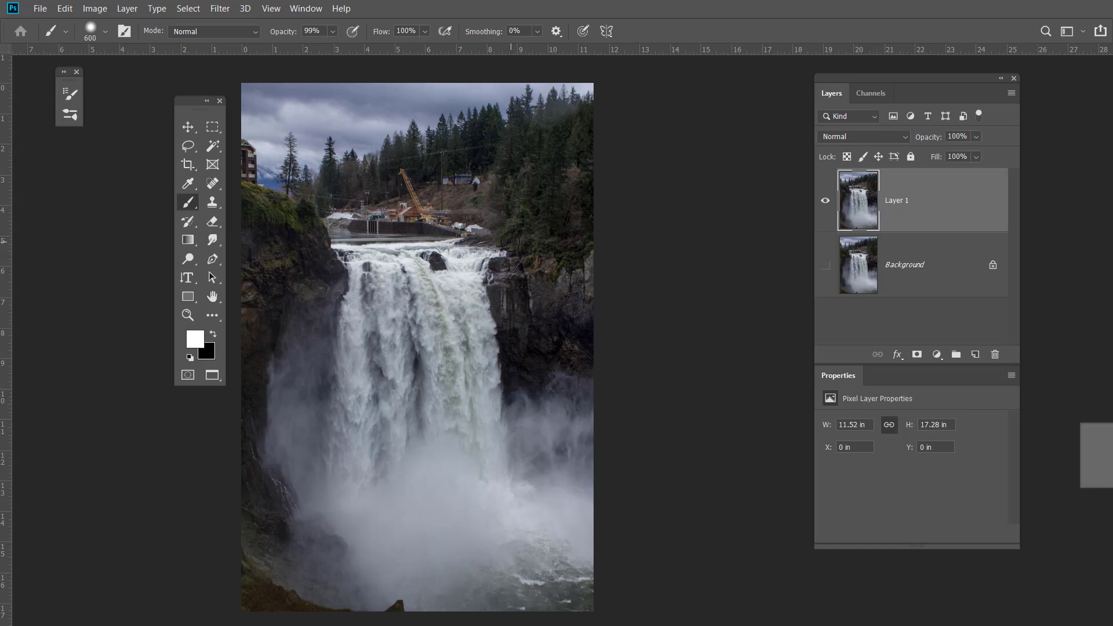
pyautogui.rightClick(1109, 457)
pyautogui.click(685, 392)
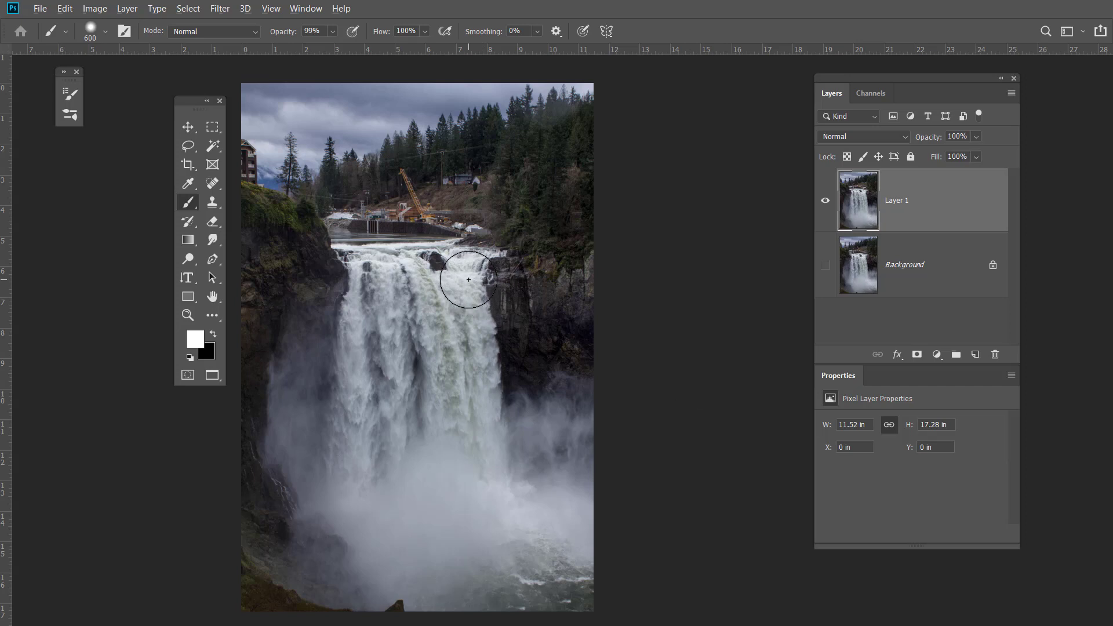
# Resize the brush interactively on the canvas to a diameter of 1610 px with 17% hardness.
pyautogui.moveTo(468, 280)
pyautogui.mouseDown()
pyautogui.moveTo(521, 284)
pyautogui.moveTo(487, 298)
pyautogui.moveTo(547, 306)
pyautogui.moveTo(482, 279)
pyautogui.moveTo(534, 308)
pyautogui.moveTo(447, 301)
pyautogui.moveTo(538, 310)
pyautogui.moveTo(527, 423)
pyautogui.moveTo(512, 249)
pyautogui.mouseUp()
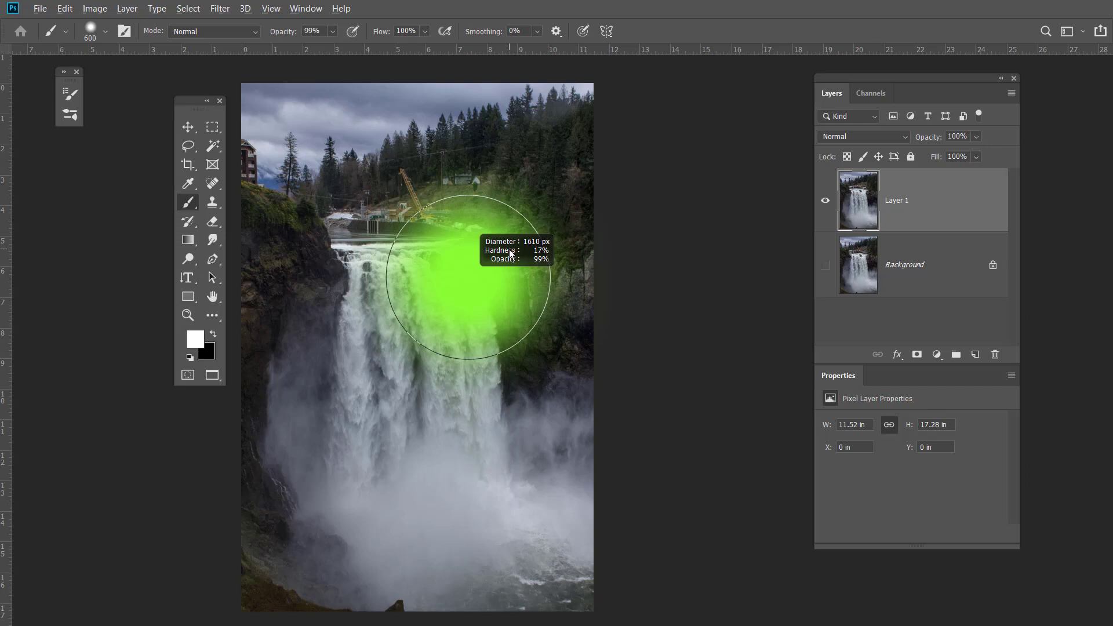
pyautogui.moveTo(510, 253); pyautogui.dragTo(511, 254)
pyautogui.moveTo(510, 254); pyautogui.dragTo(509, 255)
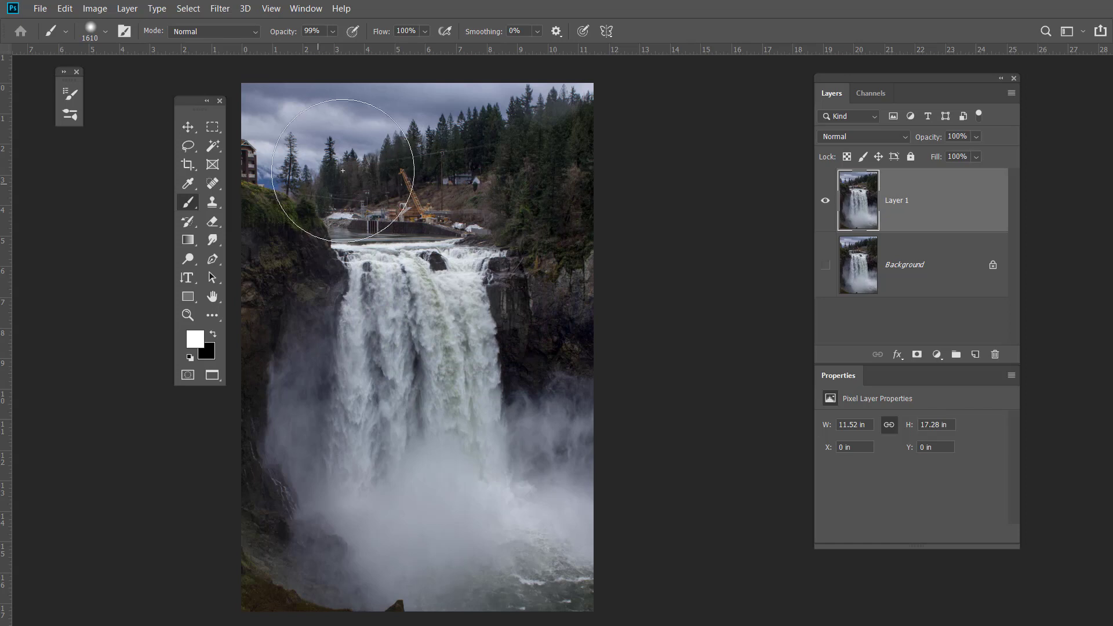
# Paint a faint white haze on Layer 1 over the trees and mossy cliff beside the building, and switch to the Hand tool.
pyautogui.click(322, 190)
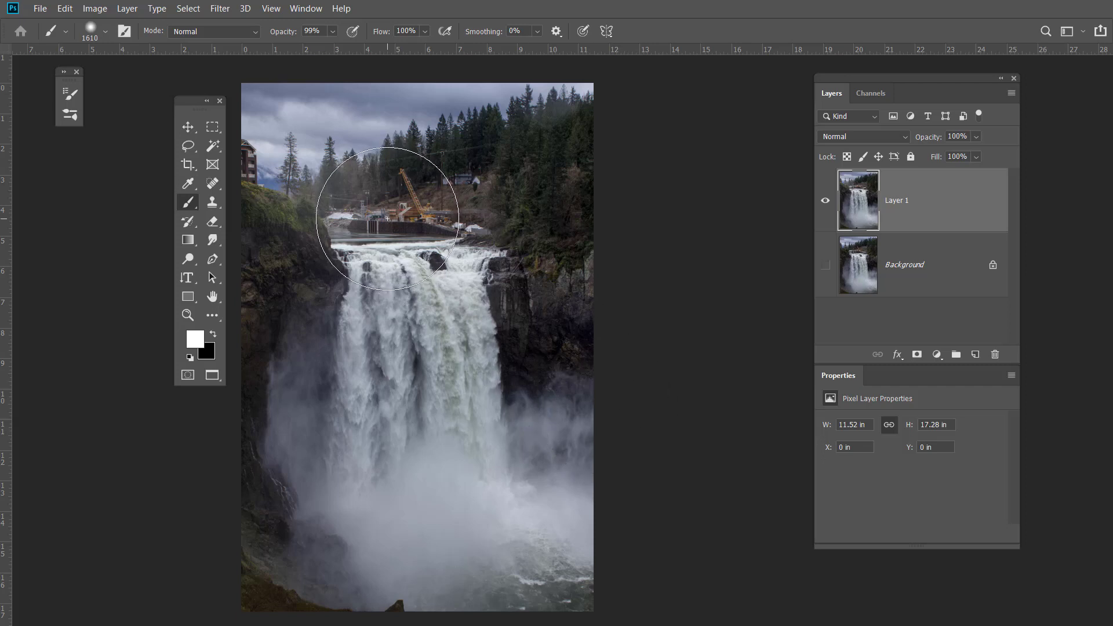
pyautogui.press('h')
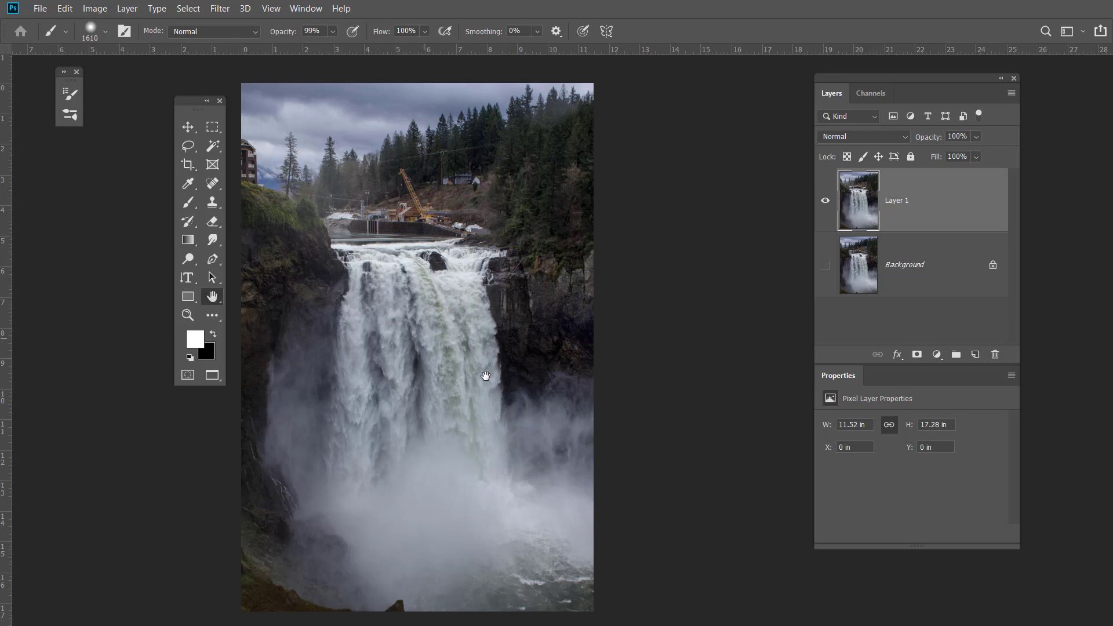
pyautogui.press('h')
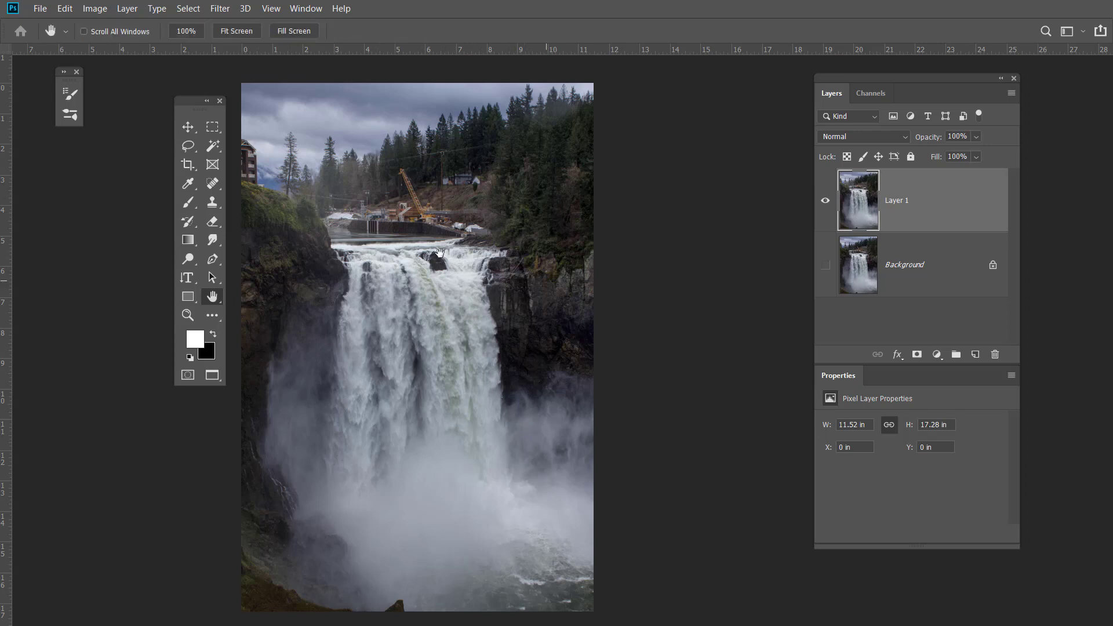
# Activate the Brush tool and choose the Sampled Brush 529 560 preset from the brush presets.
pyautogui.rightClick(391, 176)
pyautogui.click(384, 158)
pyautogui.press('b')
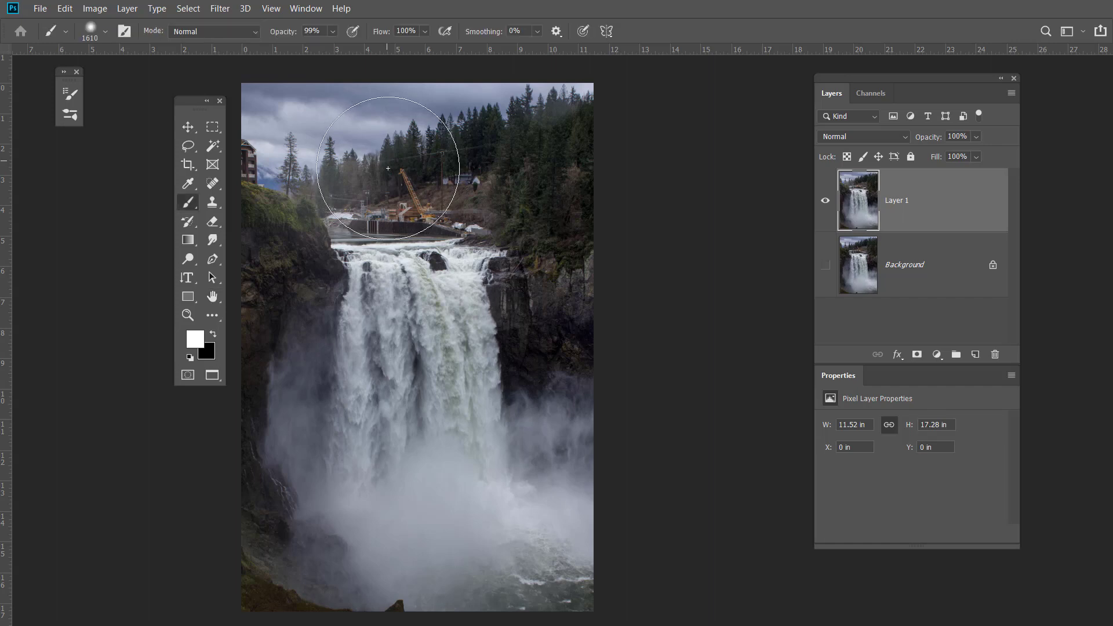
pyautogui.rightClick(391, 176)
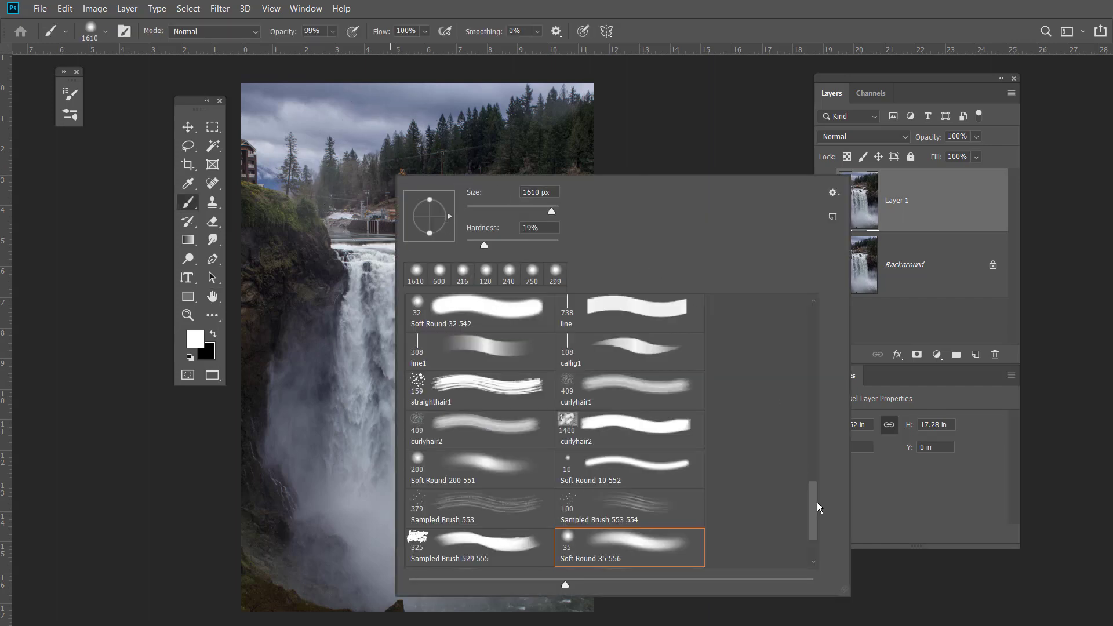
pyautogui.moveTo(811, 527); pyautogui.dragTo(810, 581)
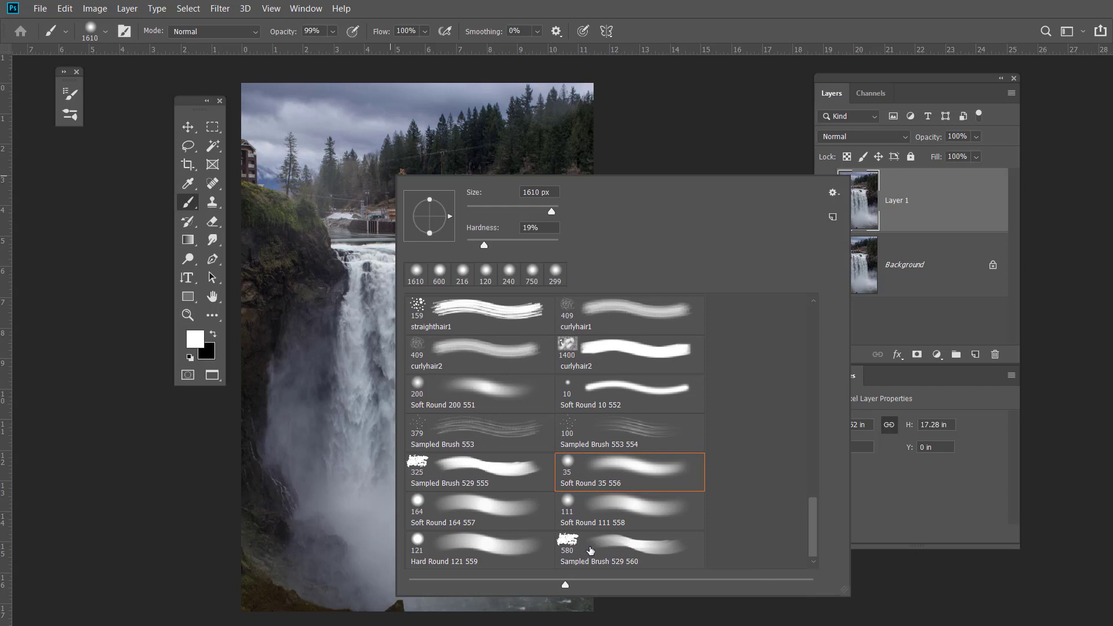
pyautogui.click(590, 551)
pyautogui.click(690, 142)
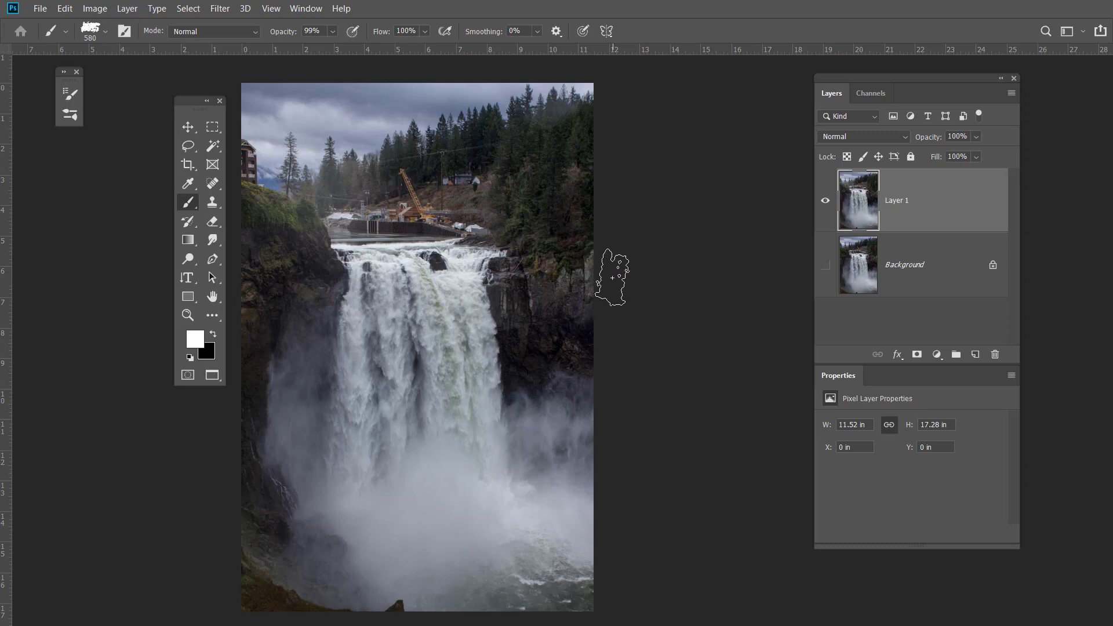
# Enlarge the brush to 1200 px and move the floating tools panel away from the image.
pyautogui.press(']')
pyautogui.press(']')
pyautogui.press(']')
pyautogui.press(']')
pyautogui.press(']')
pyautogui.press(']')
pyautogui.moveTo(195, 113); pyautogui.dragTo(97, 146)
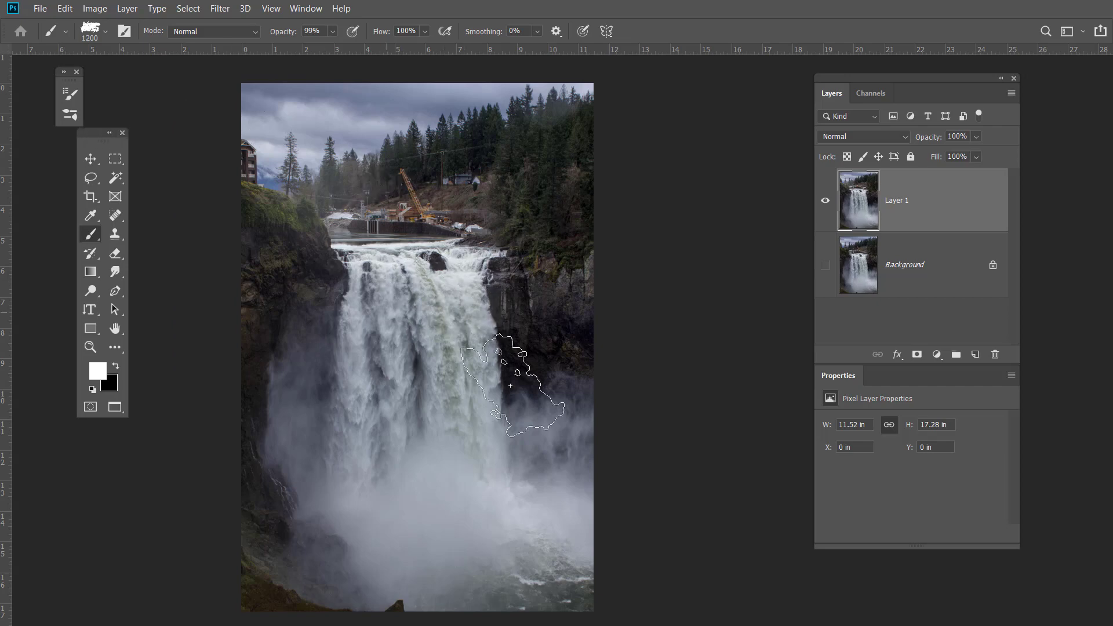
# Pan across the photo and zoom in on the trees, crane and crest of the waterfall.
pyautogui.moveTo(417, 198)
pyautogui.mouseDown()
pyautogui.moveTo(517, 407)
pyautogui.moveTo(480, 329)
pyautogui.mouseUp()
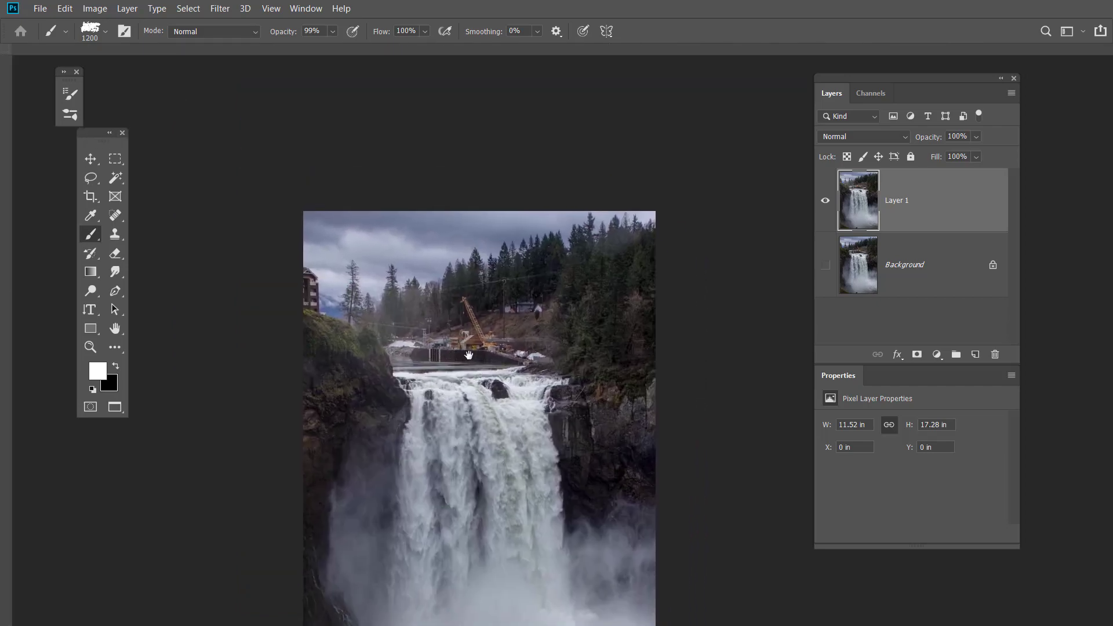
pyautogui.hotkey('ctrl', 'r')
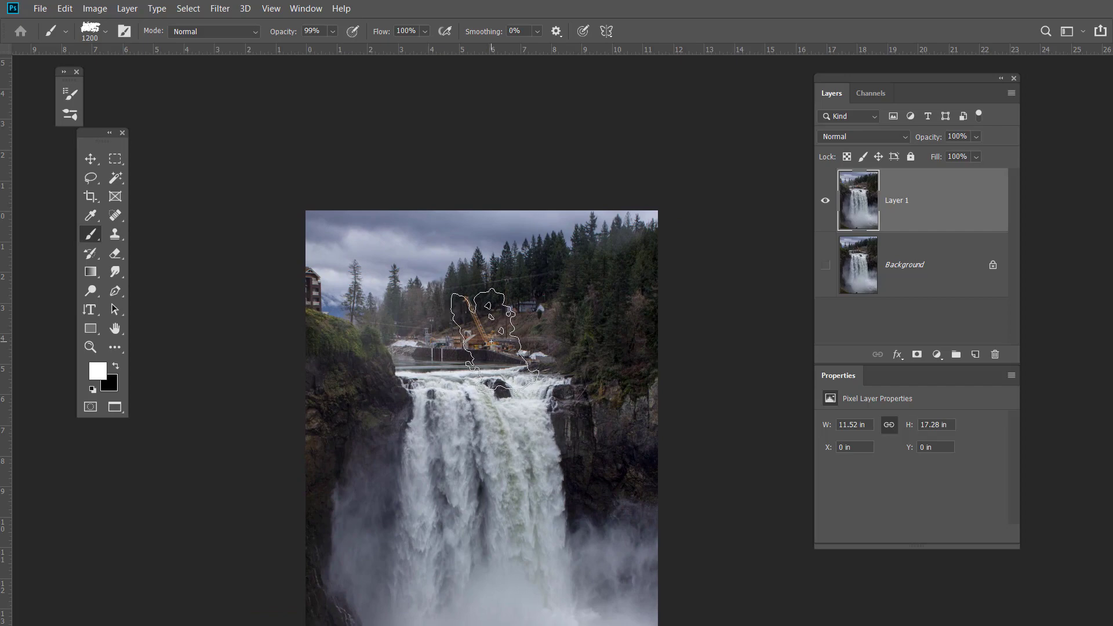
pyautogui.hscroll(-3, 394, 371)
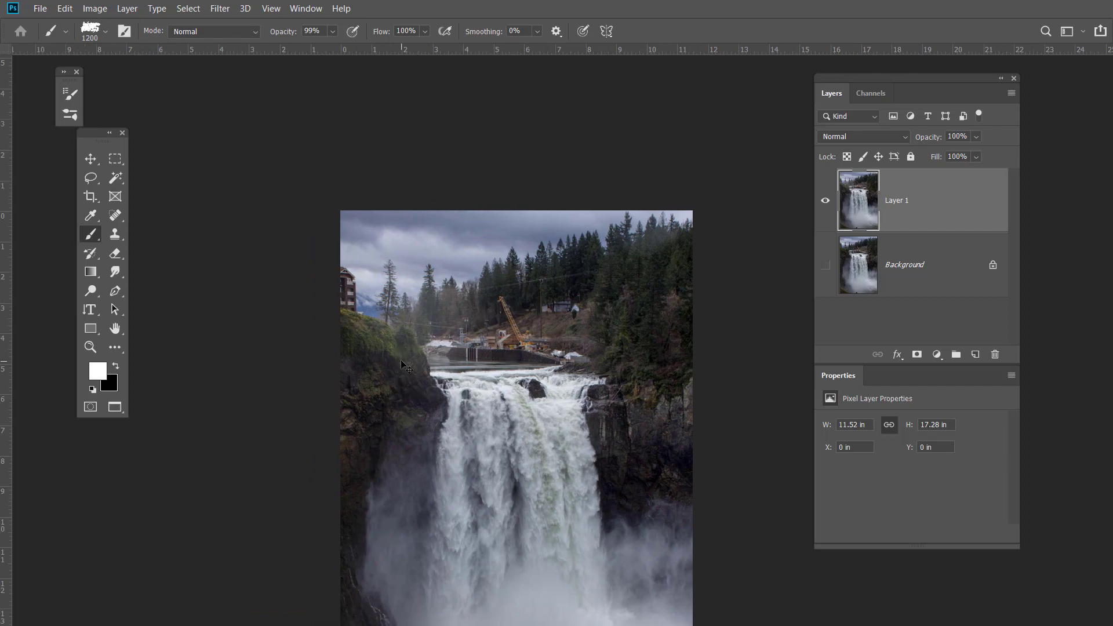
pyautogui.hscroll(-2, 404, 365)
pyautogui.hscroll(-3, 458, 350)
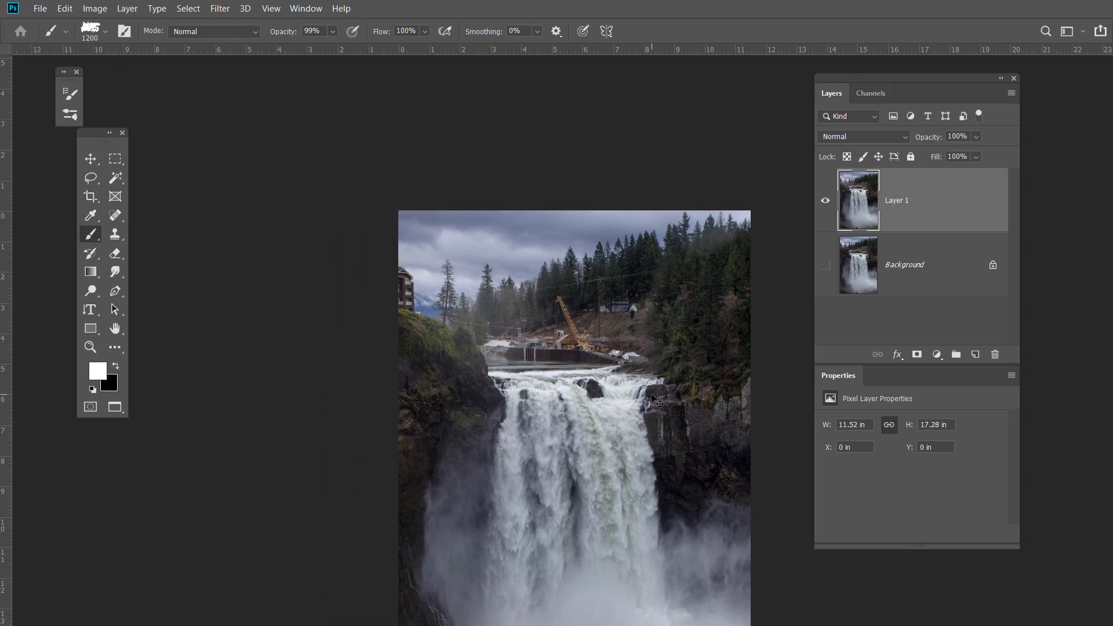
pyautogui.hscroll(-2, 655, 400)
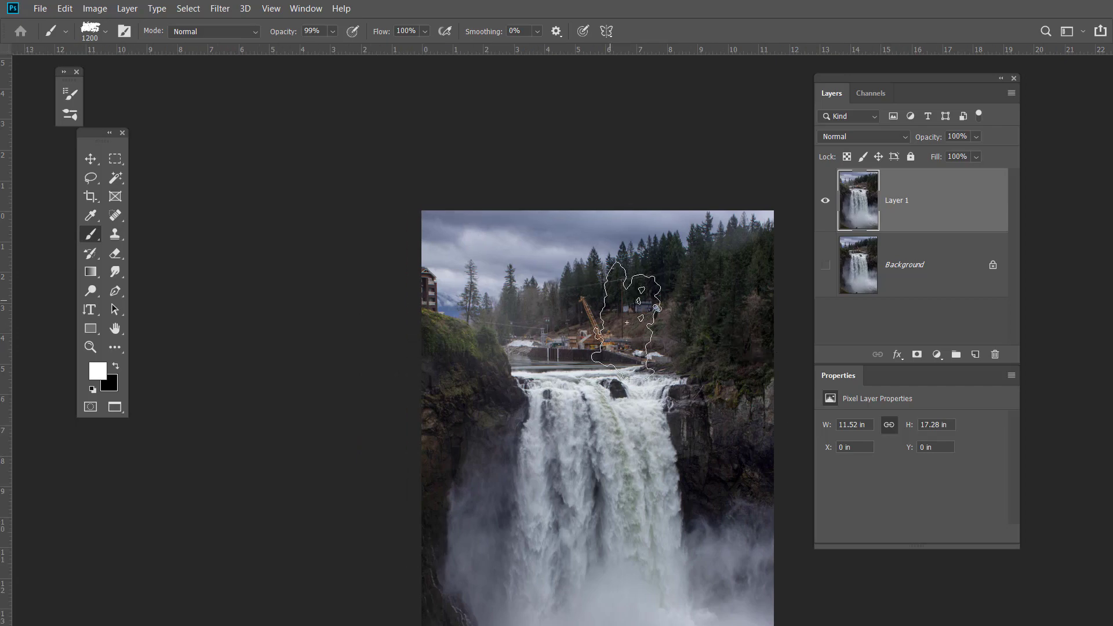
pyautogui.scroll(2, 590, 334)
pyautogui.scroll(2, 590, 335)
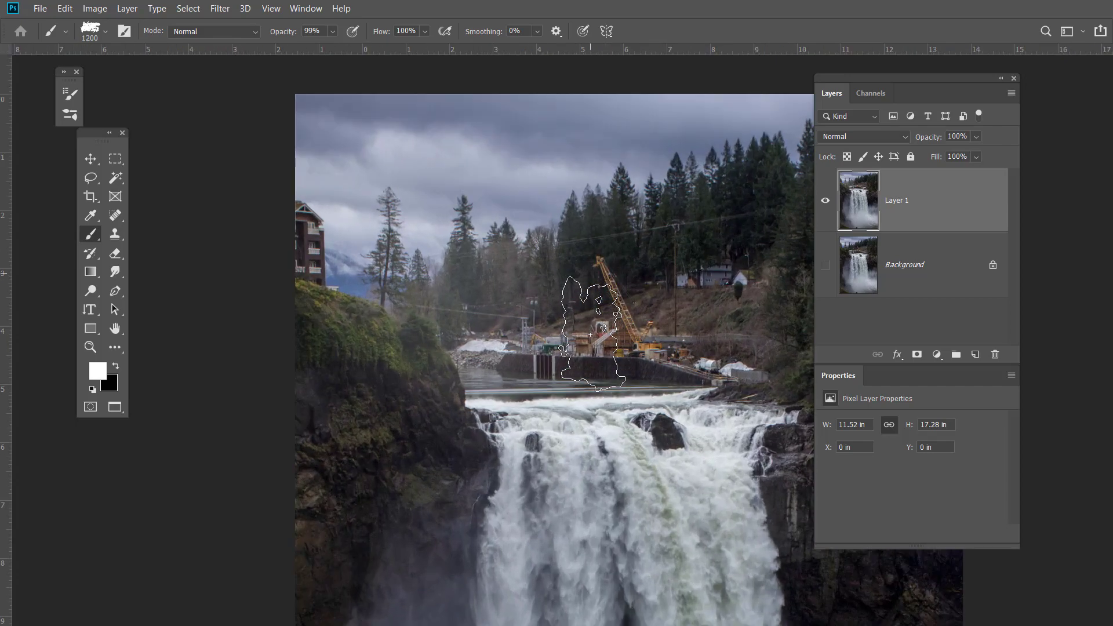
pyautogui.moveTo(570, 380)
pyautogui.mouseDown()
pyautogui.moveTo(454, 398)
pyautogui.moveTo(517, 378)
pyautogui.mouseUp()
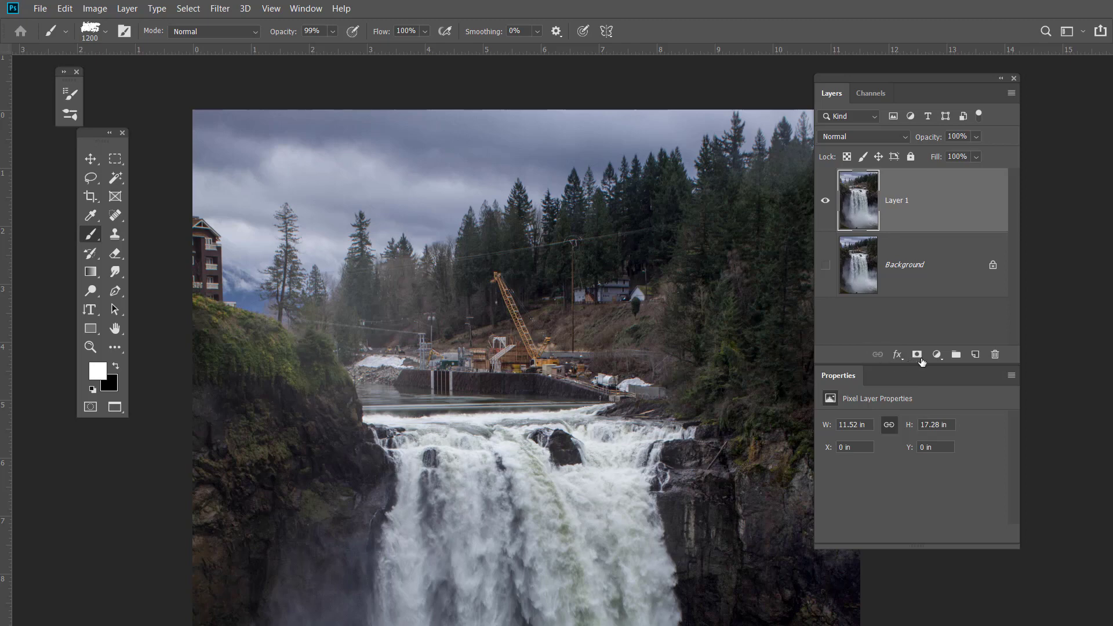
# Add a layer mask to Layer 1 and move the floating tools panel right beside the image.
pyautogui.click(917, 355)
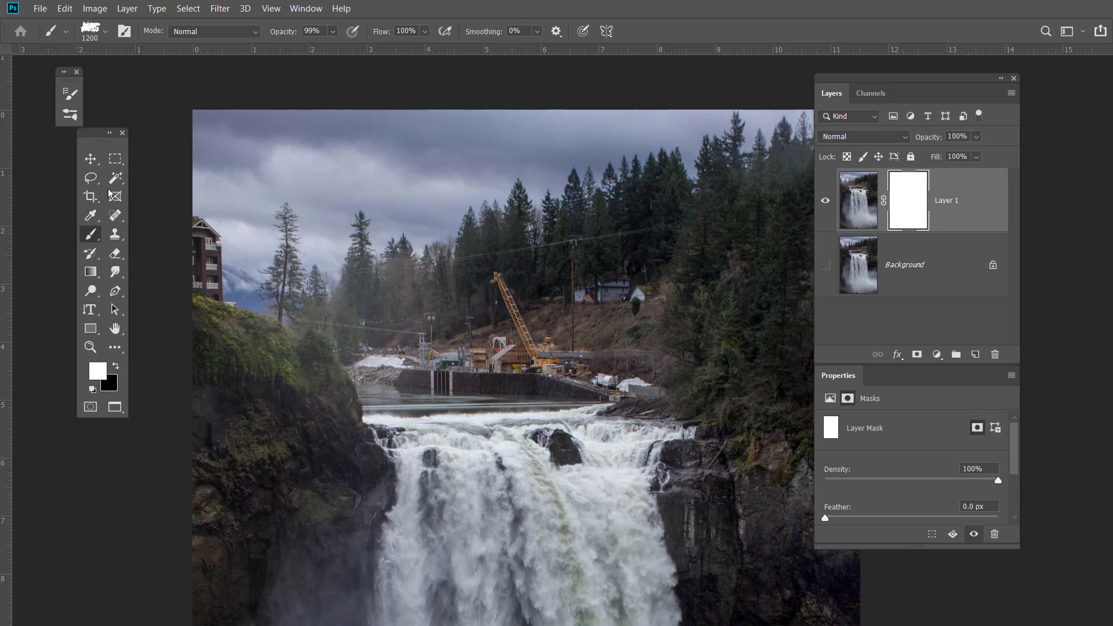
pyautogui.moveTo(95, 135); pyautogui.dragTo(137, 129)
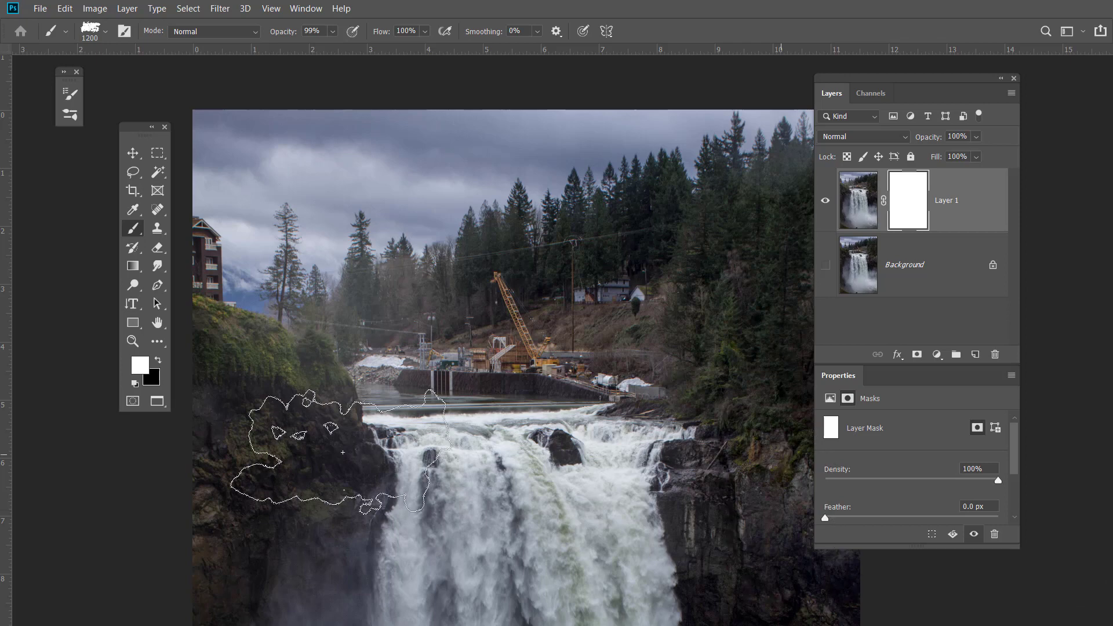
pyautogui.hscroll(1, 313, 452)
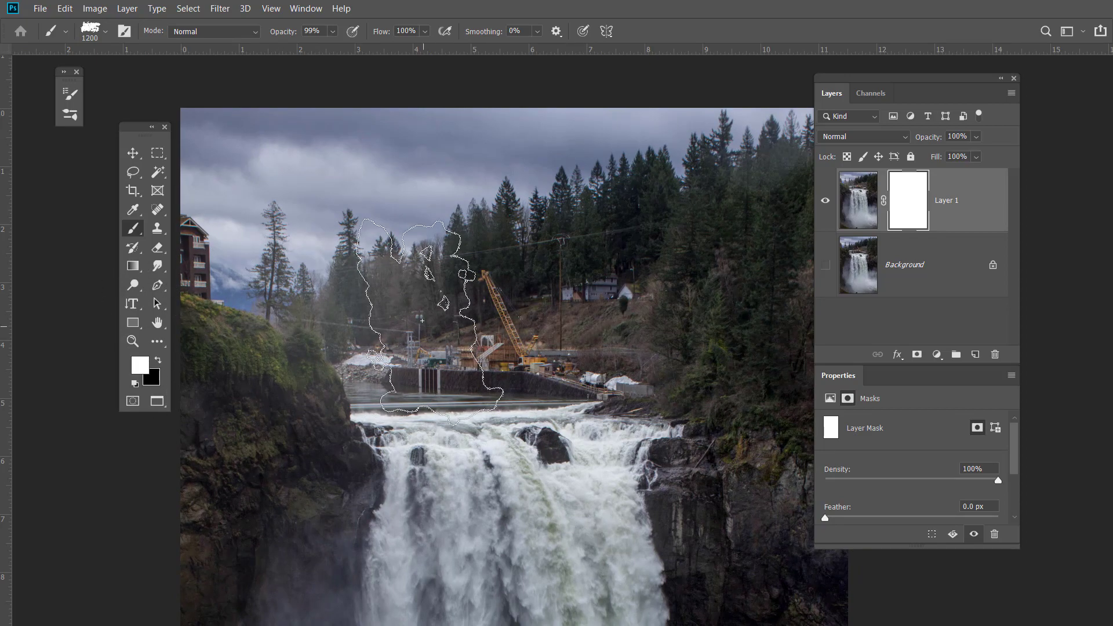
# Make black the foreground color and paint on Layer 1's mask to hide the sky and treetops on the image's left side.
pyautogui.press('x')
pyautogui.press('x')
pyautogui.press('x')
pyautogui.press('x')
pyautogui.press('x')
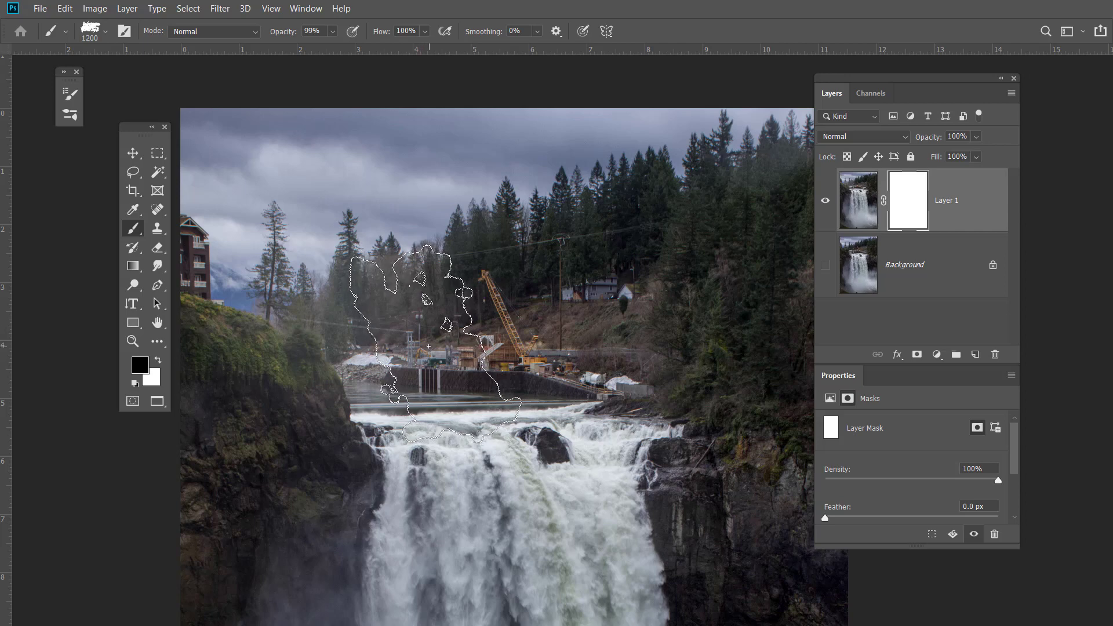
pyautogui.moveTo(216, 146)
pyautogui.mouseDown()
pyautogui.moveTo(260, 168)
pyautogui.moveTo(511, 182)
pyautogui.mouseUp()
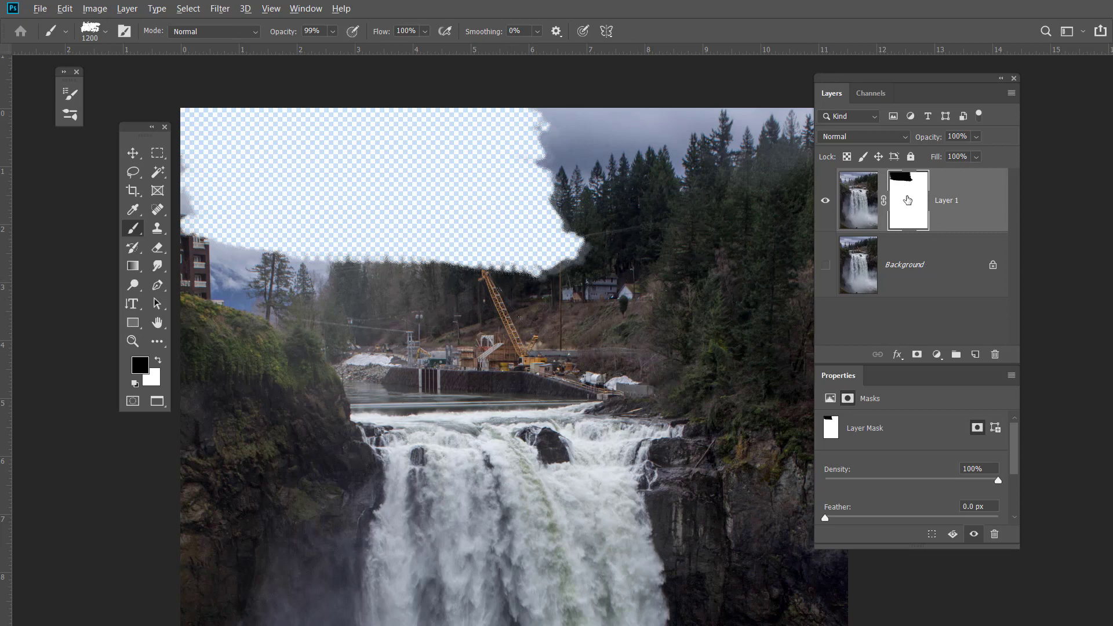
# View Layer 1's mask by itself on the canvas and return to the normal image view.
pyautogui.keyDown('alt'); pyautogui.click(907, 201); pyautogui.keyUp('alt')
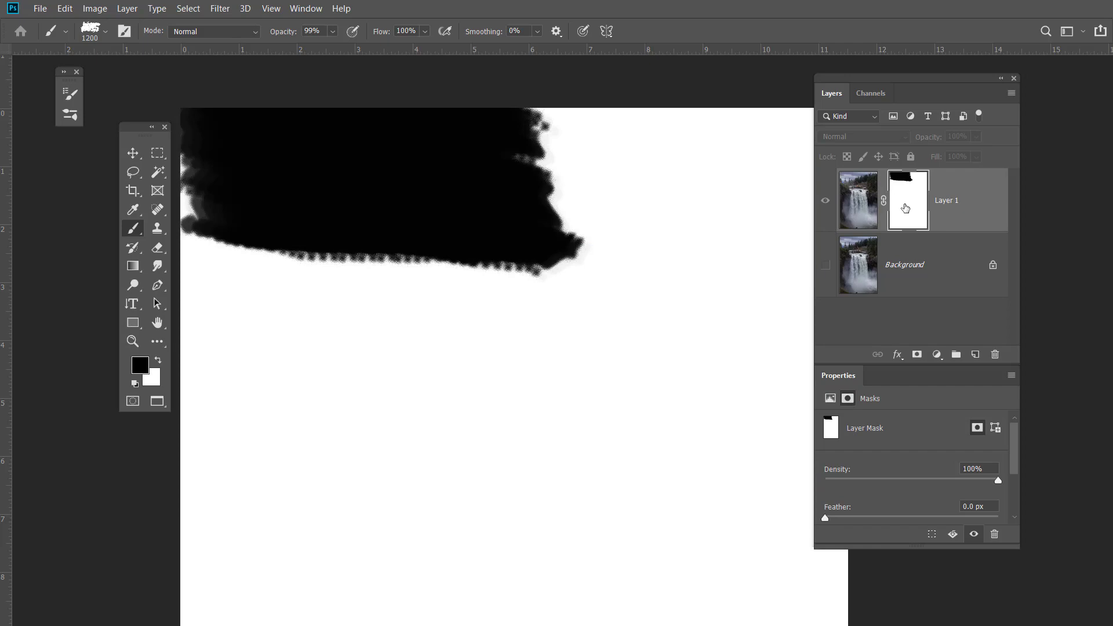
pyautogui.keyDown('alt'); pyautogui.click(916, 214); pyautogui.keyUp('alt')
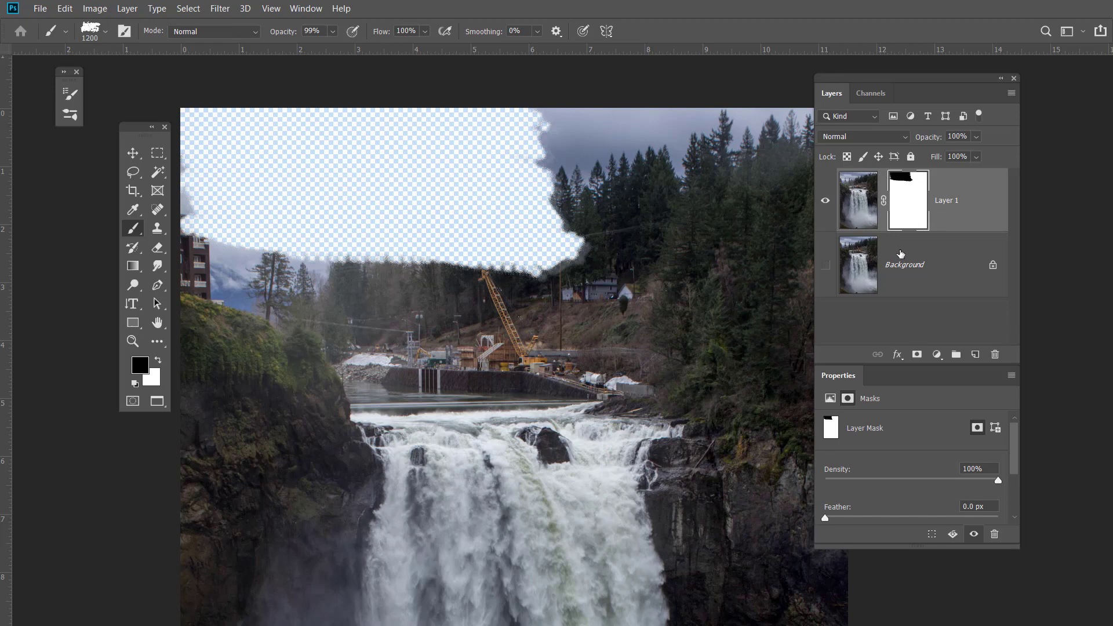
# Mask out the remaining sky and treetops across the image's right side, moving the floating panels clear of the photo.
pyautogui.moveTo(132, 130); pyautogui.dragTo(68, 137)
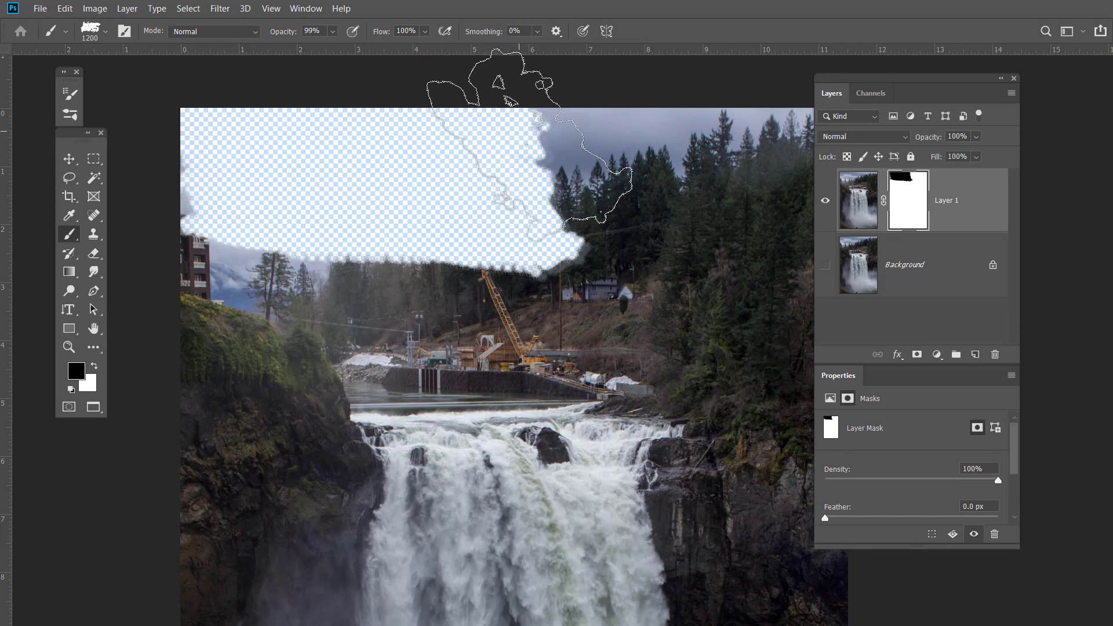
pyautogui.moveTo(529, 122)
pyautogui.mouseDown()
pyautogui.moveTo(651, 187)
pyautogui.moveTo(687, 184)
pyautogui.moveTo(695, 232)
pyautogui.mouseUp()
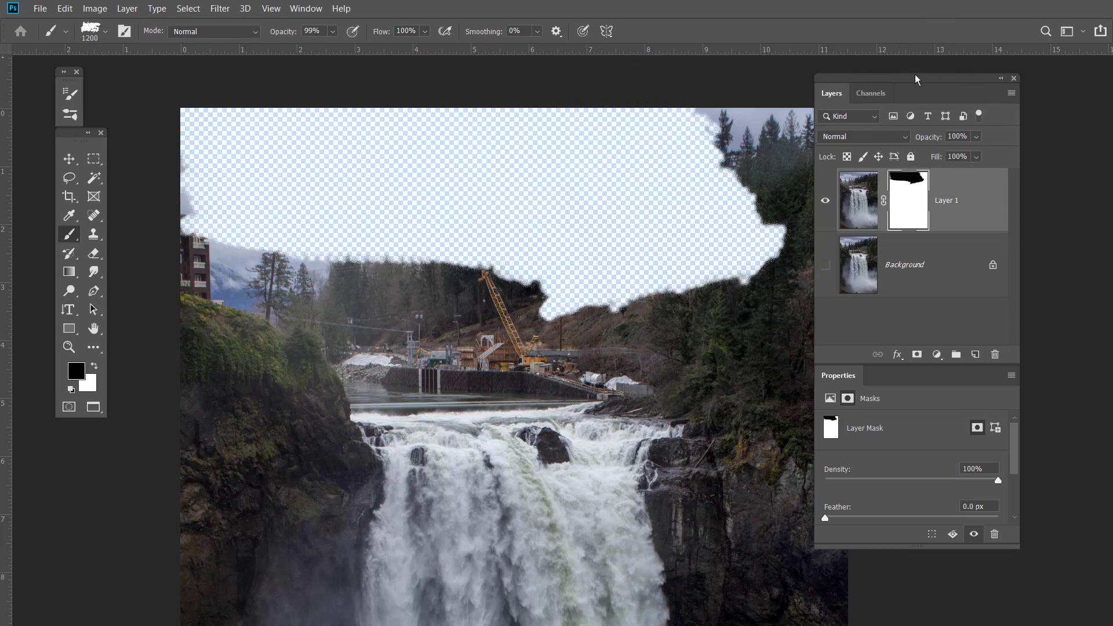
pyautogui.moveTo(960, 79); pyautogui.dragTo(1074, 121)
pyautogui.moveTo(701, 179)
pyautogui.mouseDown()
pyautogui.moveTo(817, 162)
pyautogui.moveTo(695, 102)
pyautogui.mouseUp()
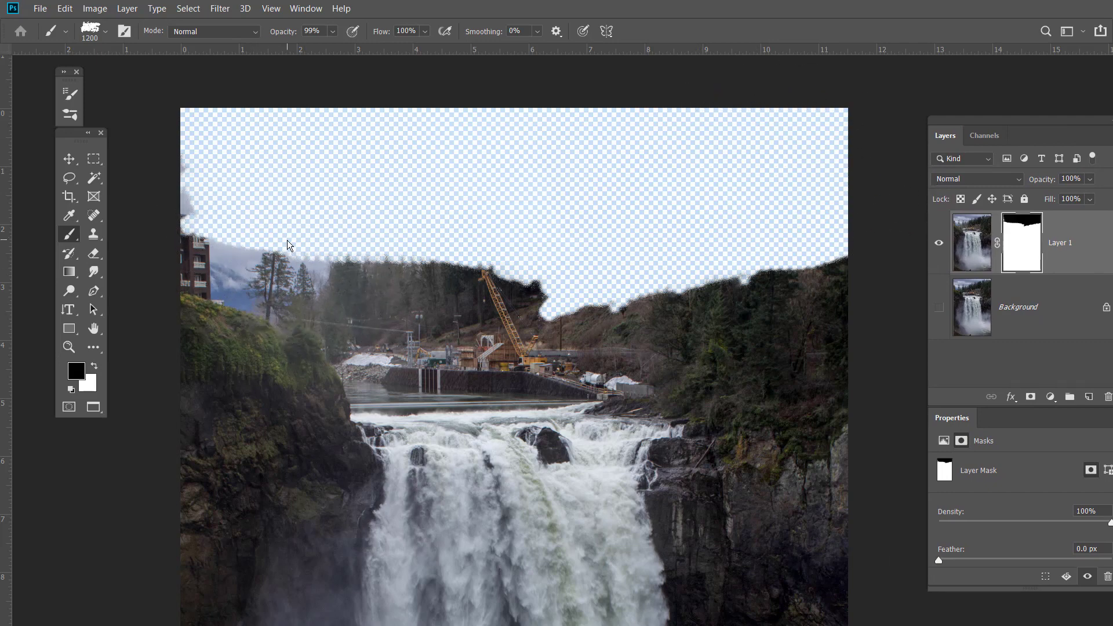
# Reduce the brush to 806 px and mask out the building, crane and remaining trees down to the cliffs and waterfall crest.
pyautogui.moveTo(286, 239)
pyautogui.mouseDown()
pyautogui.moveTo(224, 249)
pyautogui.moveTo(223, 265)
pyautogui.moveTo(246, 211)
pyautogui.moveTo(229, 264)
pyautogui.mouseUp()
pyautogui.moveTo(286, 300)
pyautogui.mouseDown()
pyautogui.moveTo(248, 268)
pyautogui.moveTo(336, 345)
pyautogui.moveTo(354, 327)
pyautogui.moveTo(374, 356)
pyautogui.moveTo(412, 293)
pyautogui.moveTo(444, 287)
pyautogui.moveTo(420, 340)
pyautogui.moveTo(522, 296)
pyautogui.mouseUp()
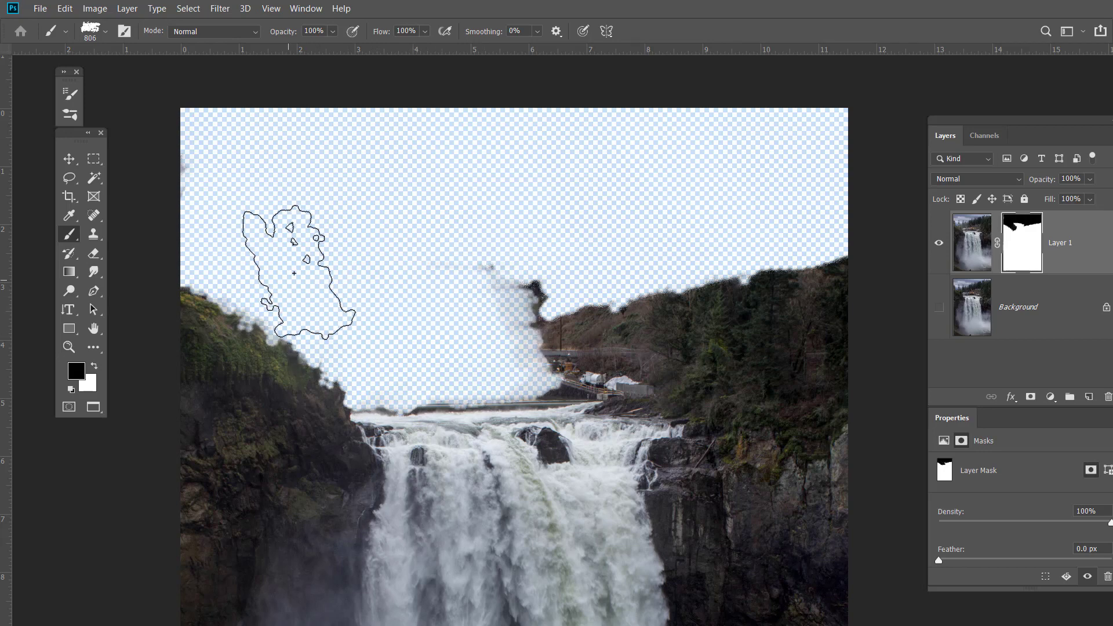
pyautogui.moveTo(265, 255); pyautogui.dragTo(206, 254)
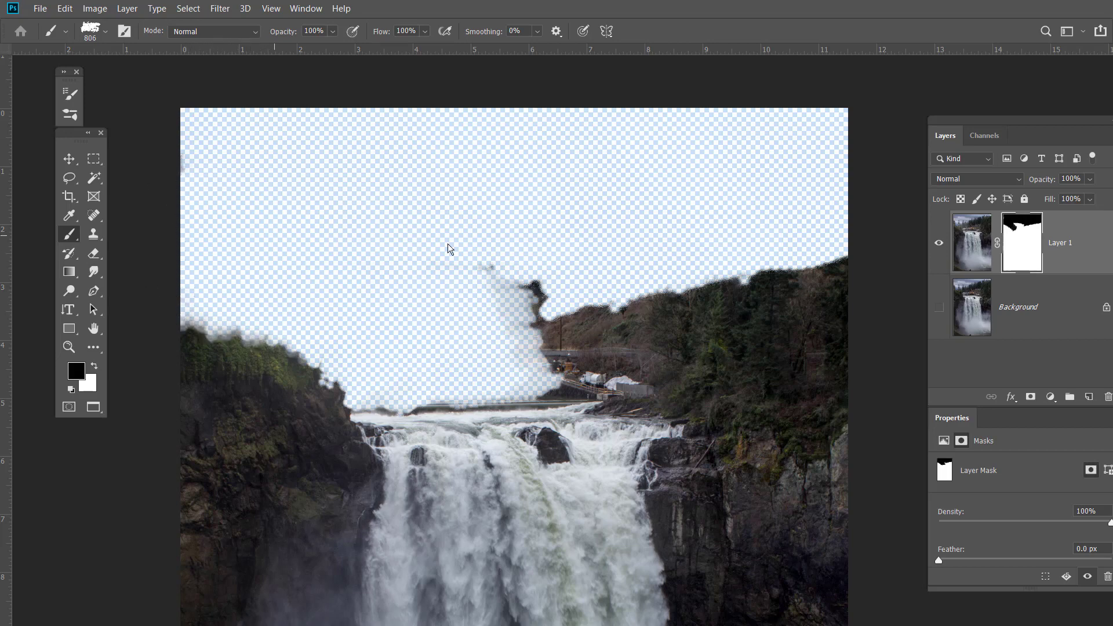
pyautogui.moveTo(525, 320)
pyautogui.mouseDown()
pyautogui.moveTo(561, 307)
pyautogui.moveTo(569, 318)
pyautogui.moveTo(532, 340)
pyautogui.mouseUp()
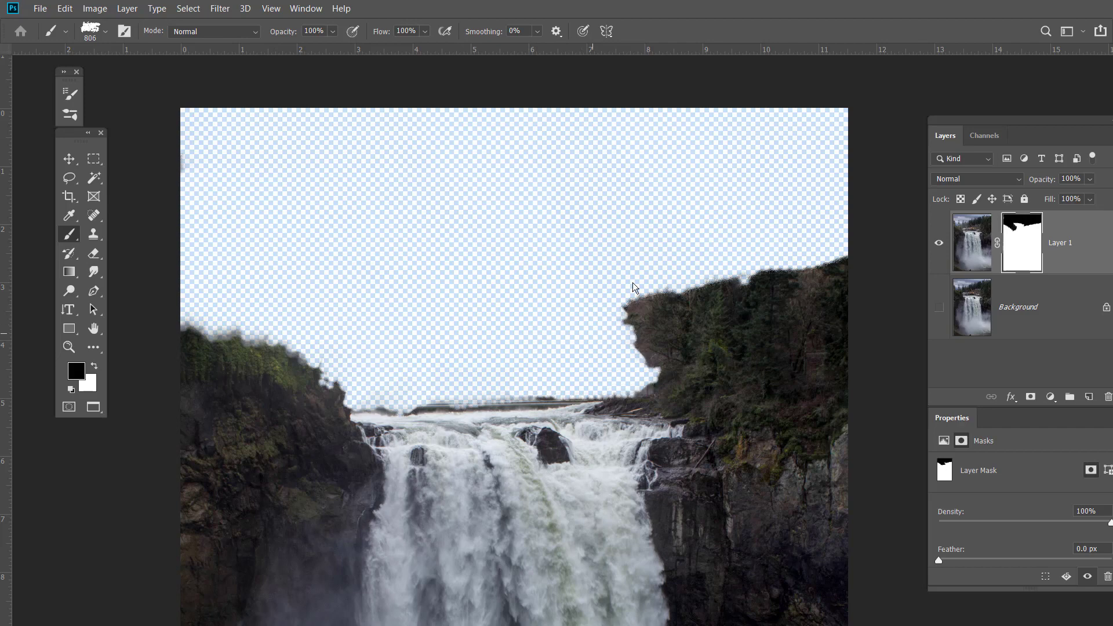
pyautogui.moveTo(702, 230)
pyautogui.mouseDown()
pyautogui.moveTo(635, 327)
pyautogui.moveTo(718, 334)
pyautogui.moveTo(704, 377)
pyautogui.moveTo(740, 342)
pyautogui.moveTo(782, 341)
pyautogui.moveTo(832, 280)
pyautogui.moveTo(820, 273)
pyautogui.mouseUp()
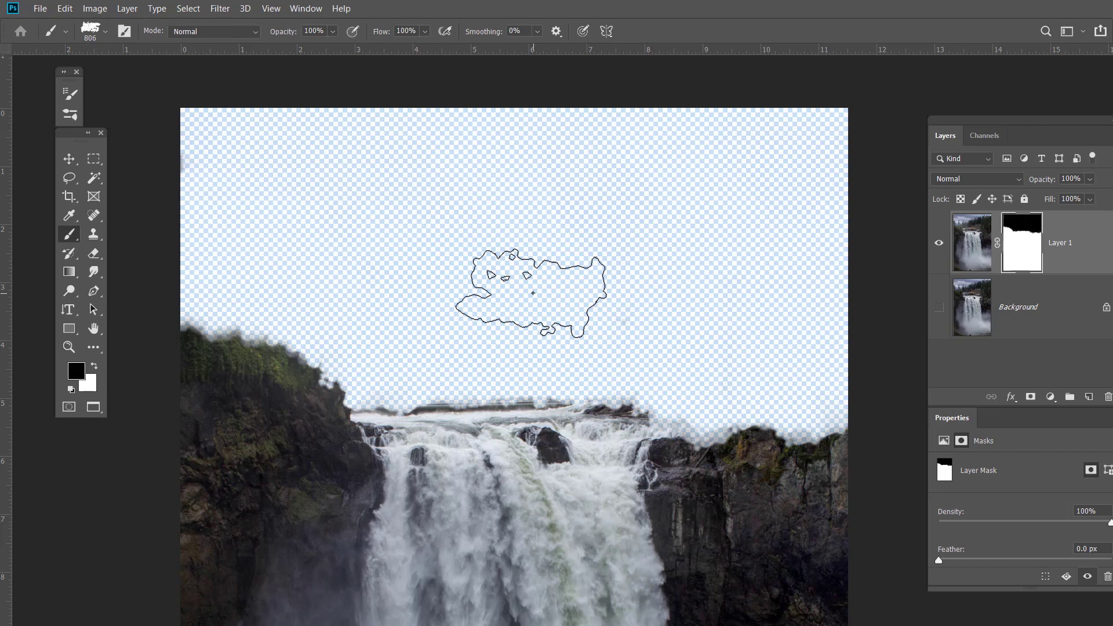
# Move the Layers and Properties panels fully back into view and fit the whole masked image on screen.
pyautogui.moveTo(628, 450); pyautogui.dragTo(562, 263)
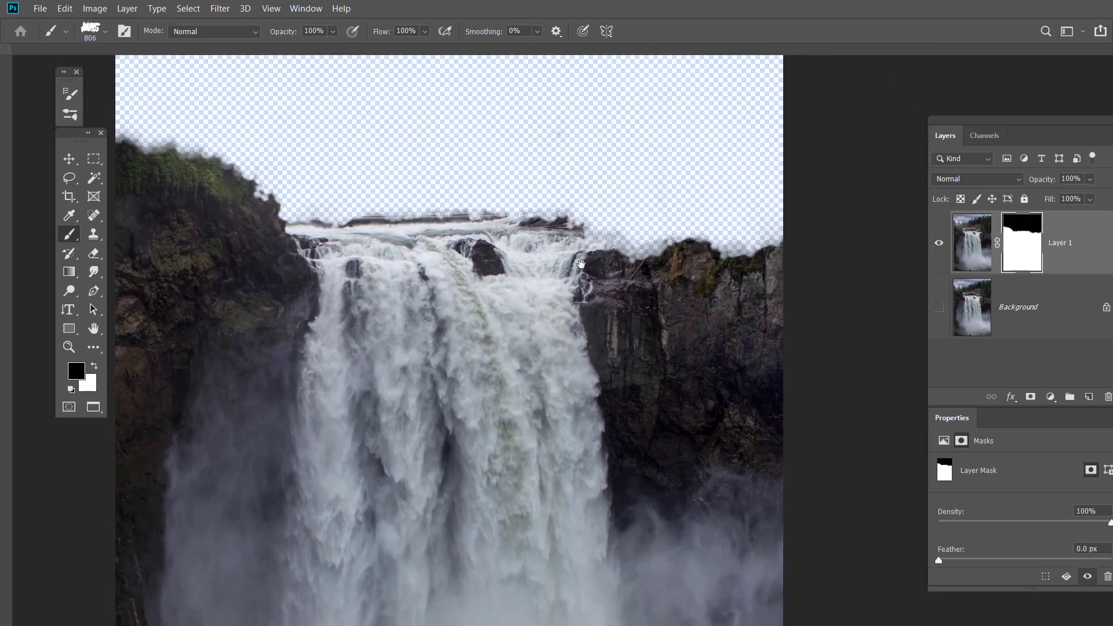
pyautogui.moveTo(1038, 124); pyautogui.dragTo(969, 101)
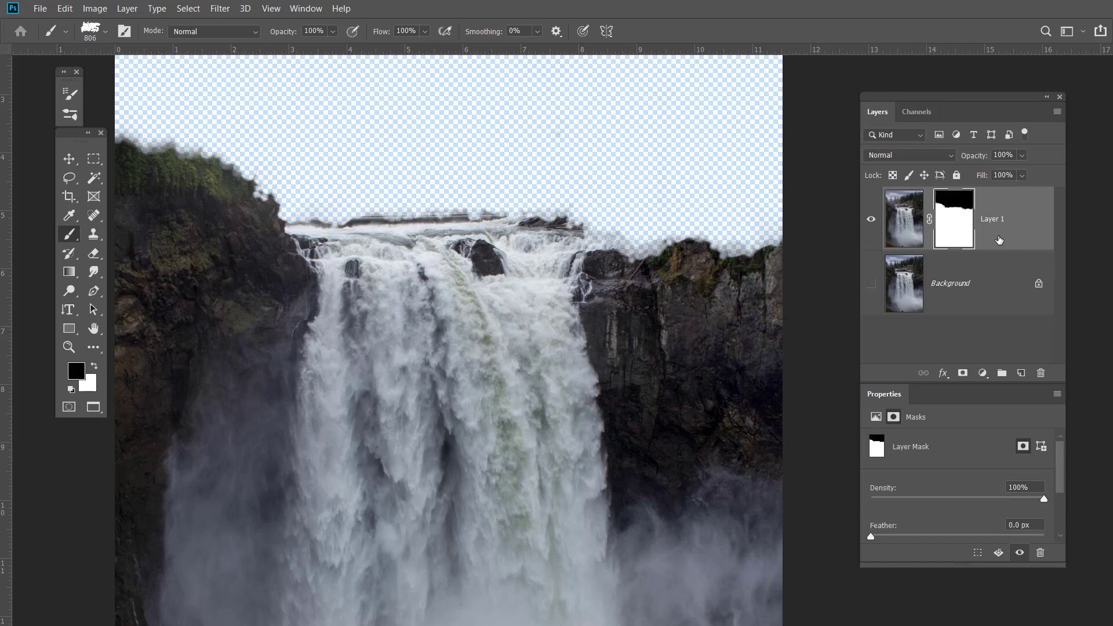
pyautogui.hotkey('ctrl', '0')
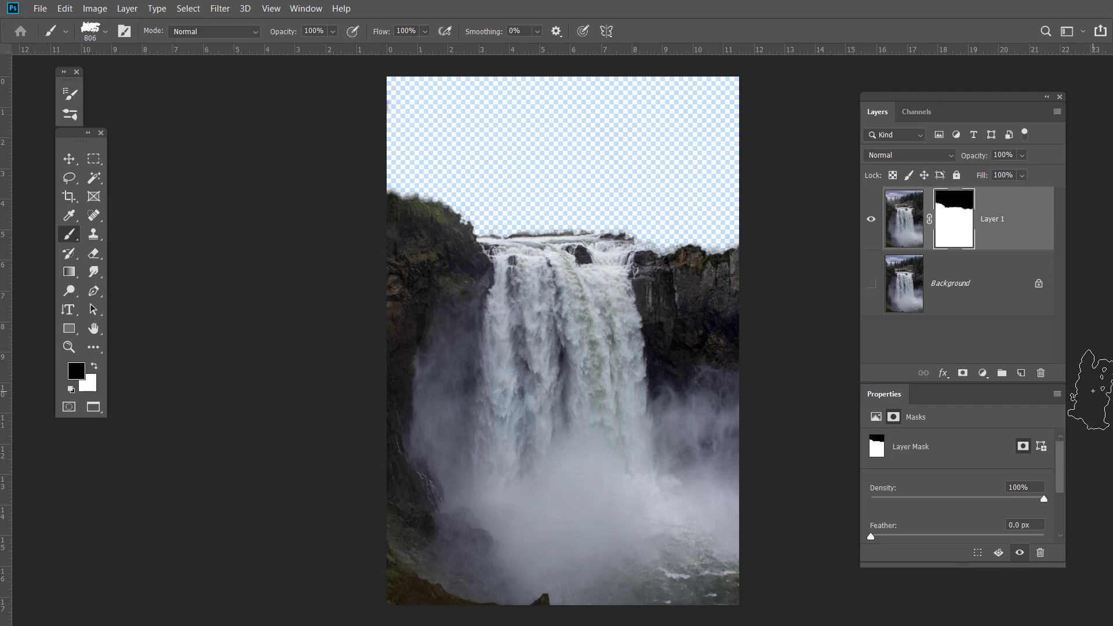
# Switch to Bridge and open waves.jpg from the Mastering Layers folder in Photoshop.
pyautogui.hotkey('alt', 'Tab')
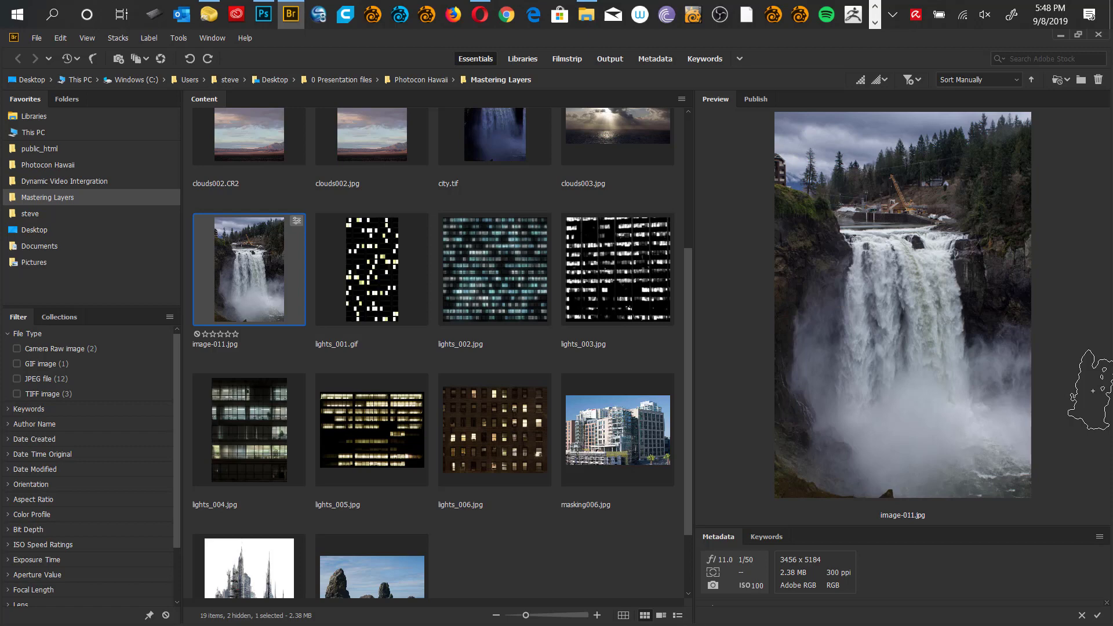
pyautogui.hotkey('alt', 'Tab')
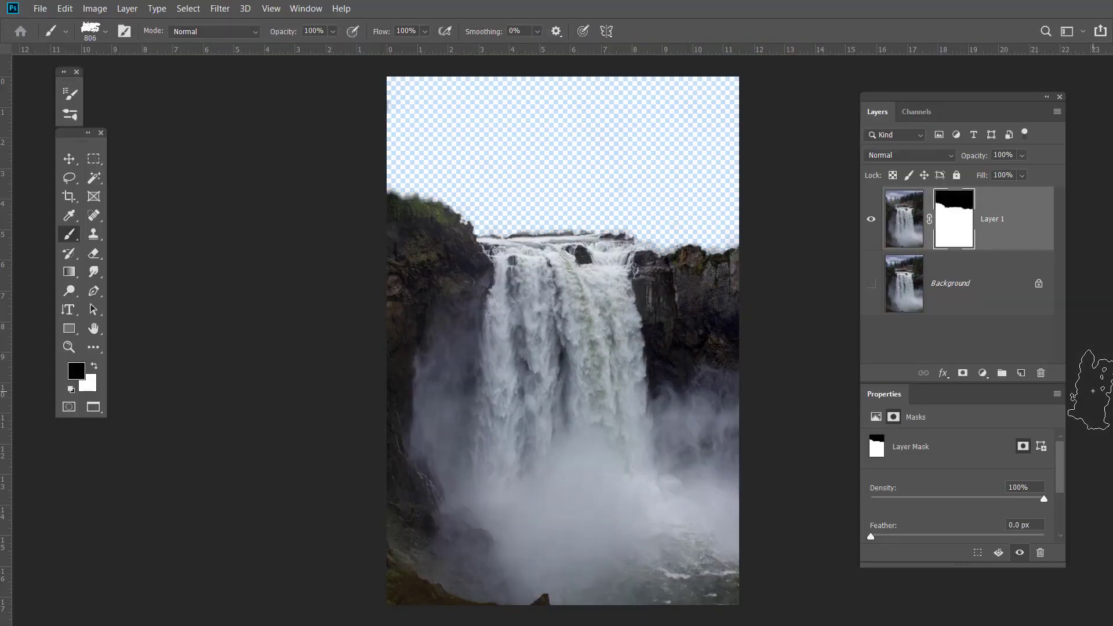
pyautogui.hotkey('alt', 'Tab')
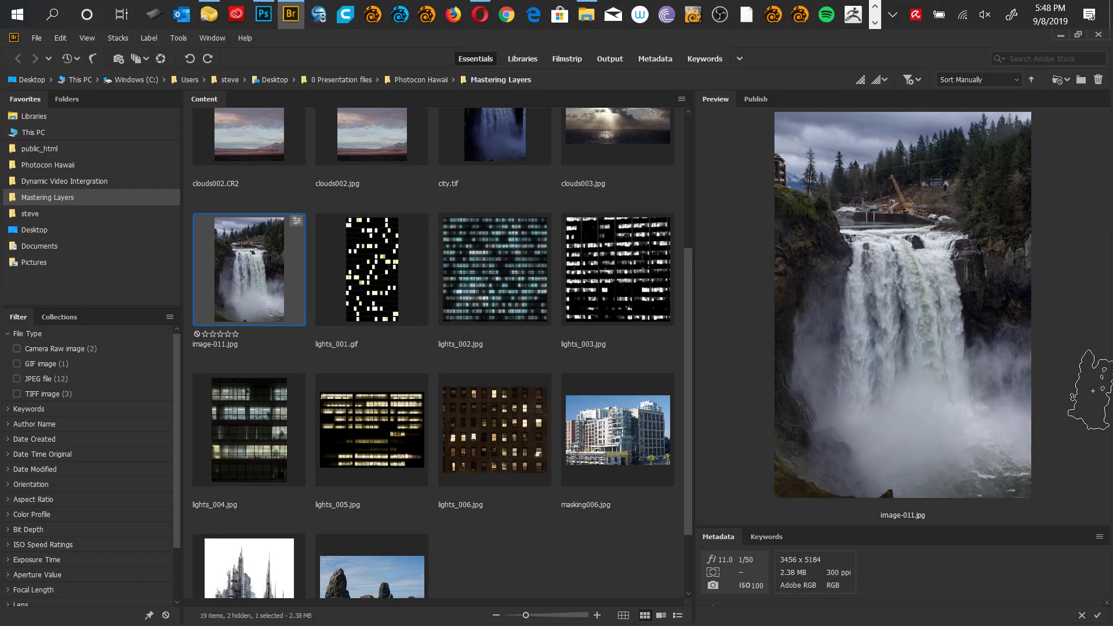
pyautogui.scroll(4, 686, 331)
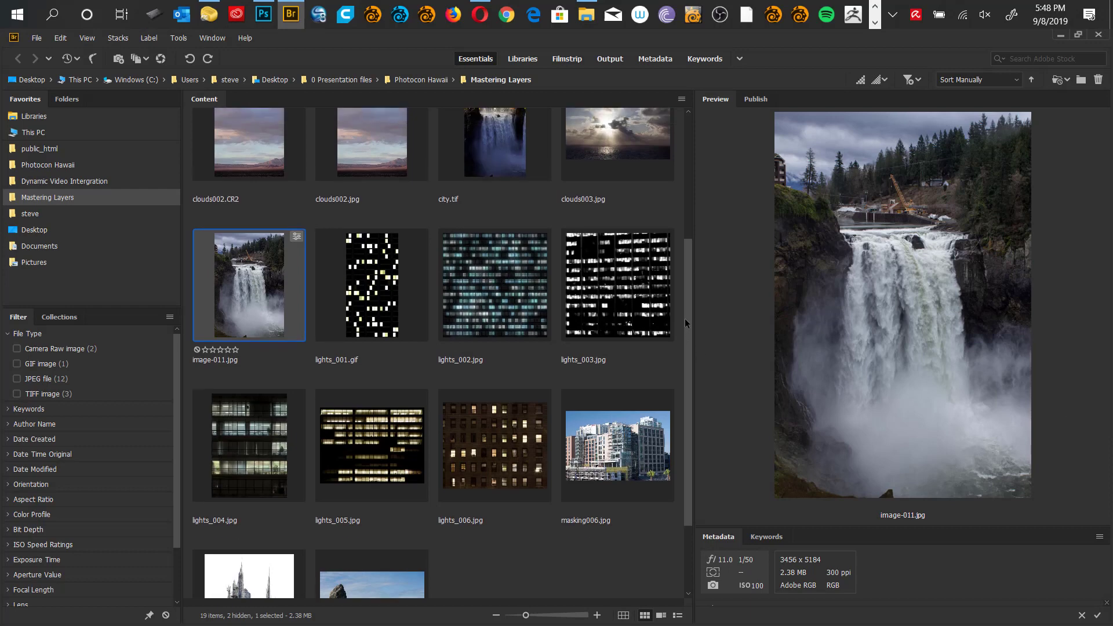
pyautogui.scroll(-5, 692, 418)
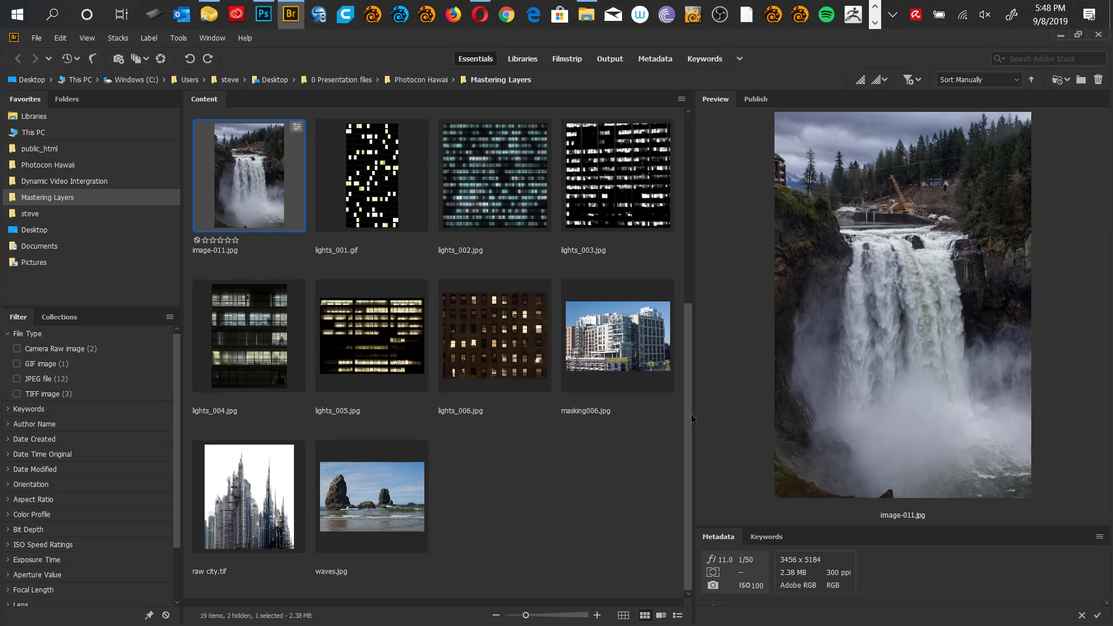
pyautogui.click(349, 510)
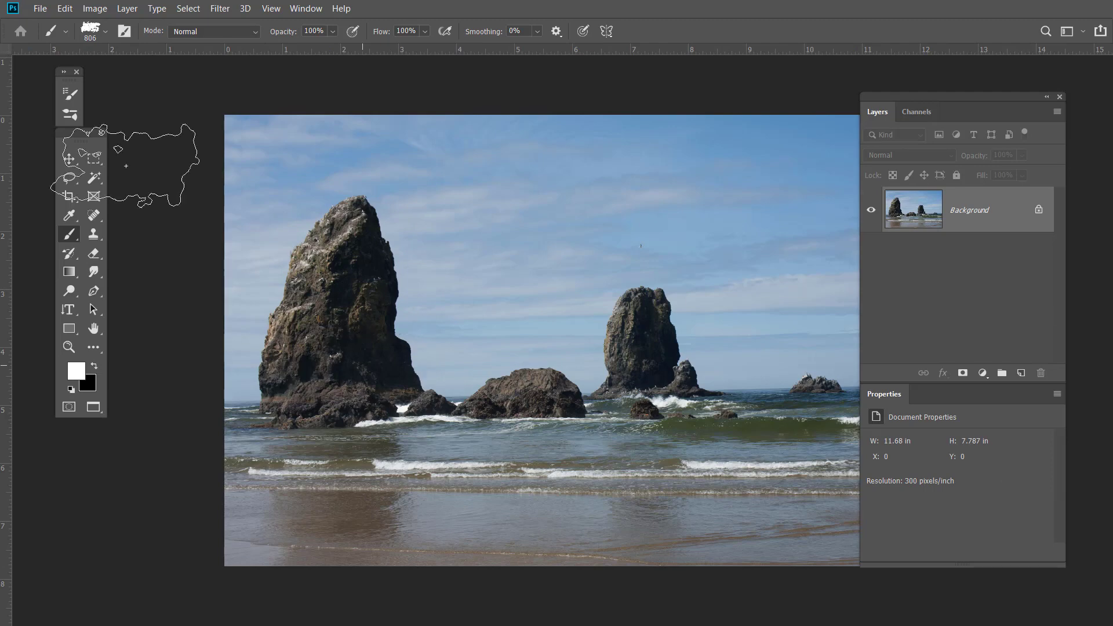
# Move the Tools panel nearer the photo and select the large left sea stack with a 202 px Quick Selection brush.
pyautogui.moveTo(73, 133); pyautogui.dragTo(168, 195)
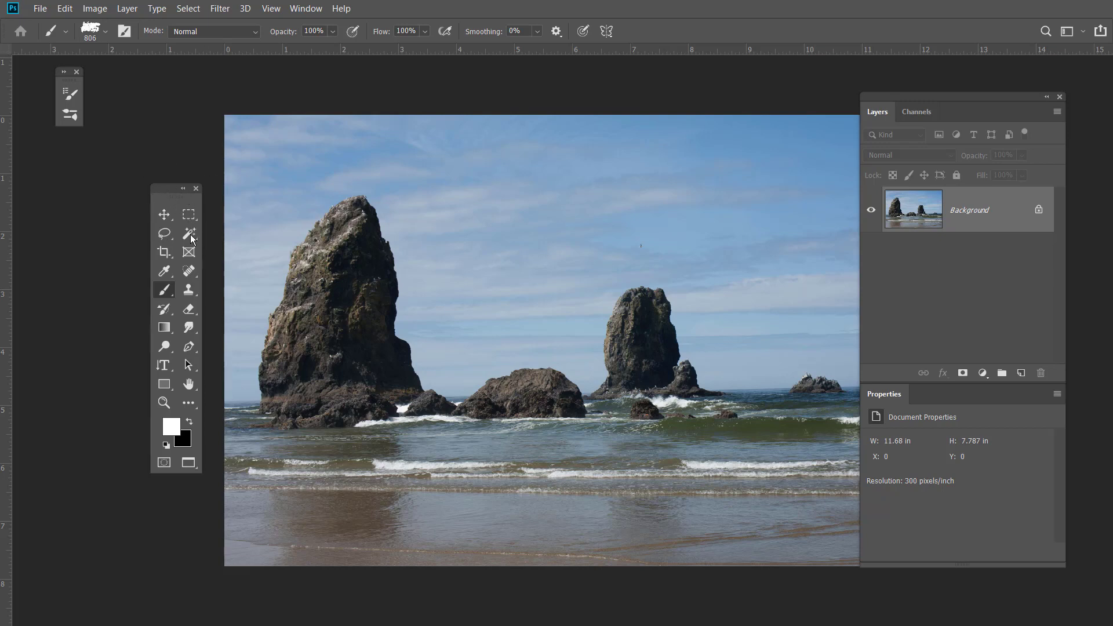
pyautogui.moveTo(191, 238); pyautogui.dragTo(266, 234)
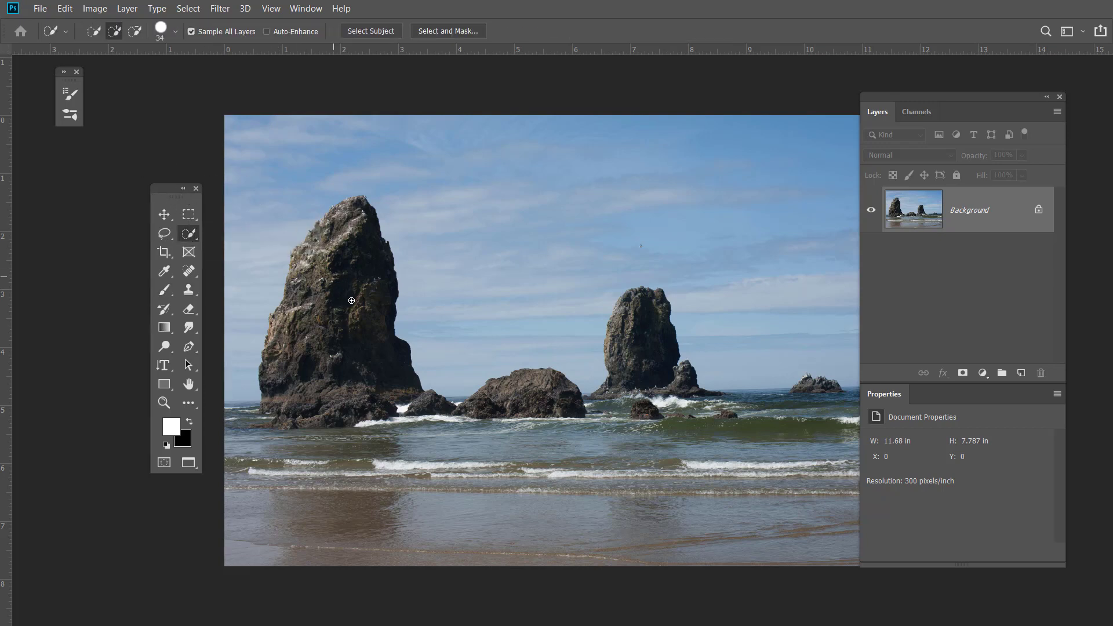
pyautogui.moveTo(353, 307)
pyautogui.mouseDown()
pyautogui.moveTo(385, 308)
pyautogui.moveTo(376, 306)
pyautogui.mouseUp()
pyautogui.moveTo(292, 397); pyautogui.dragTo(332, 264)
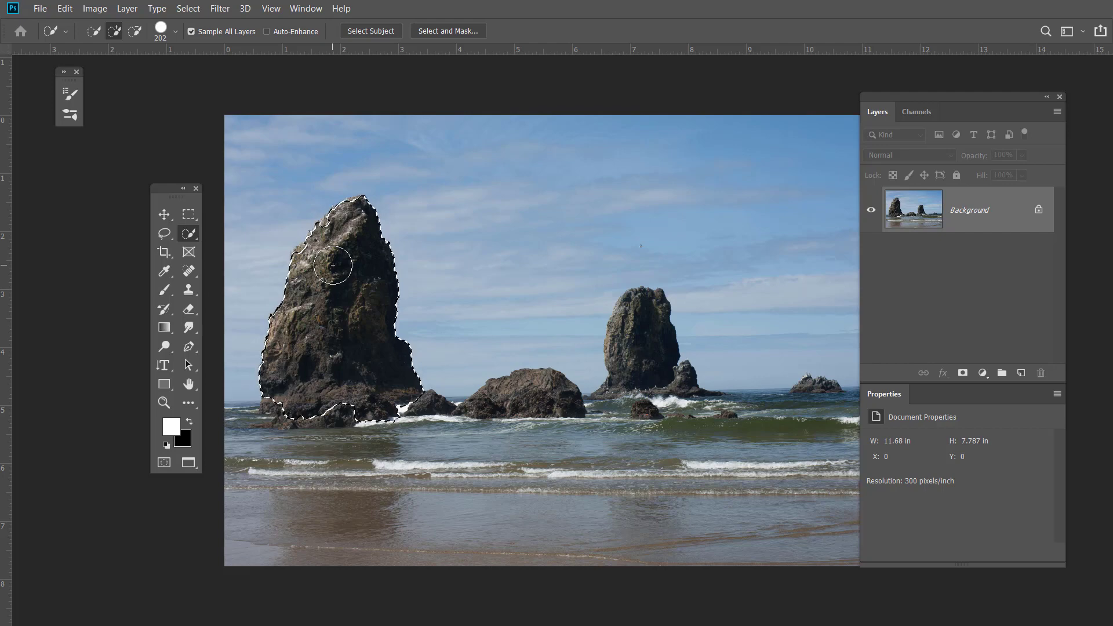
# Tile waves.jpg and image-011.jpg side by side and copy the selected rock over the waterfall with the Move tool.
pyautogui.click(306, 9)
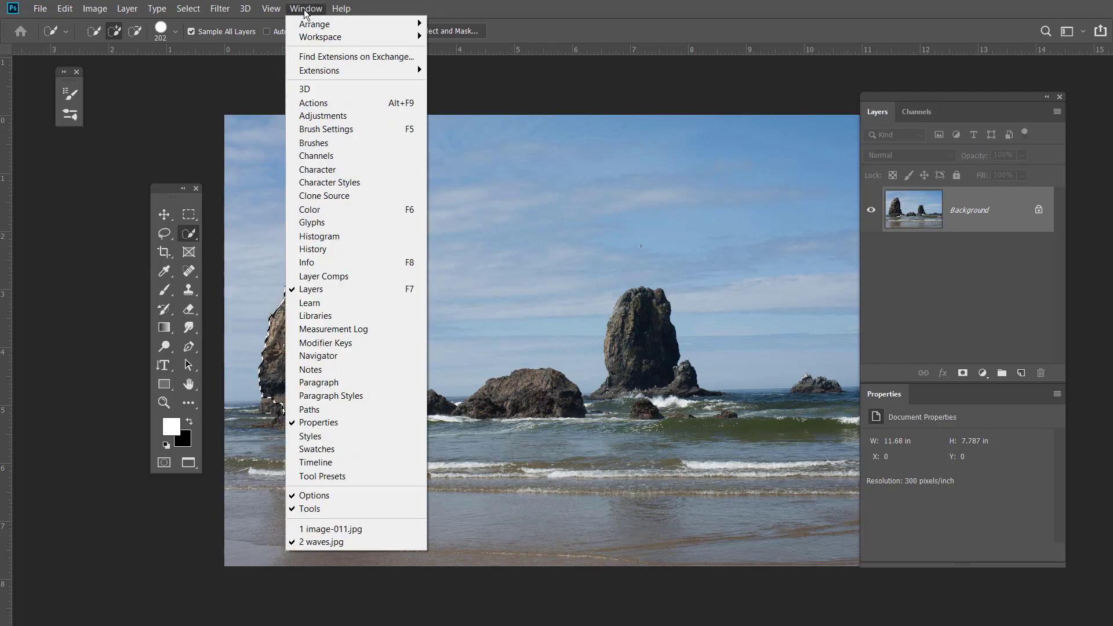
pyautogui.moveTo(335, 25)
pyautogui.click(522, 22)
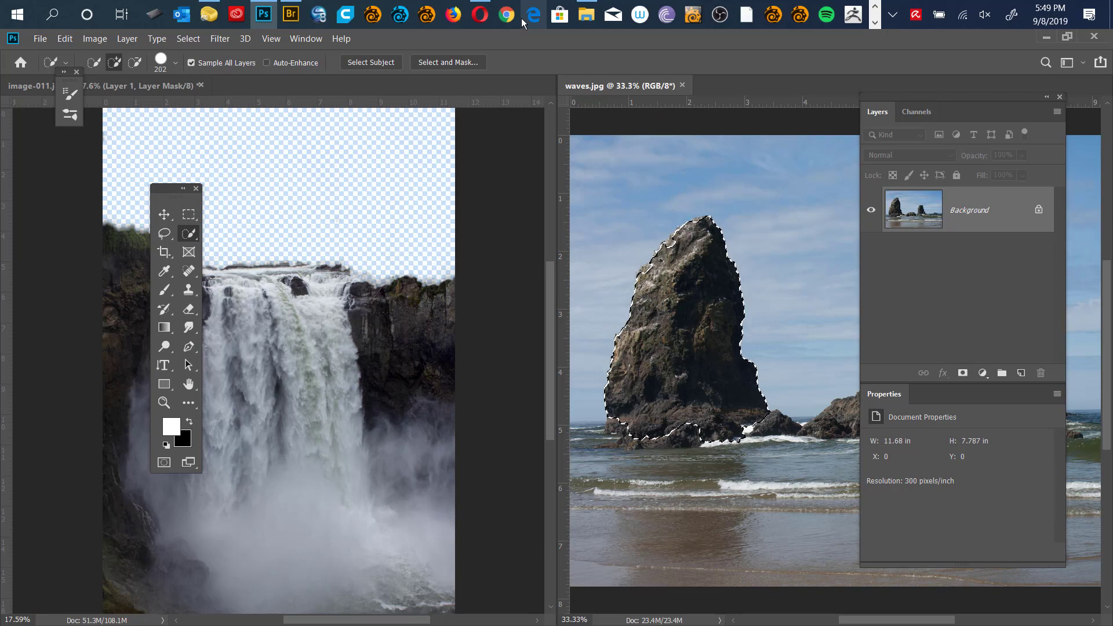
pyautogui.click(163, 216)
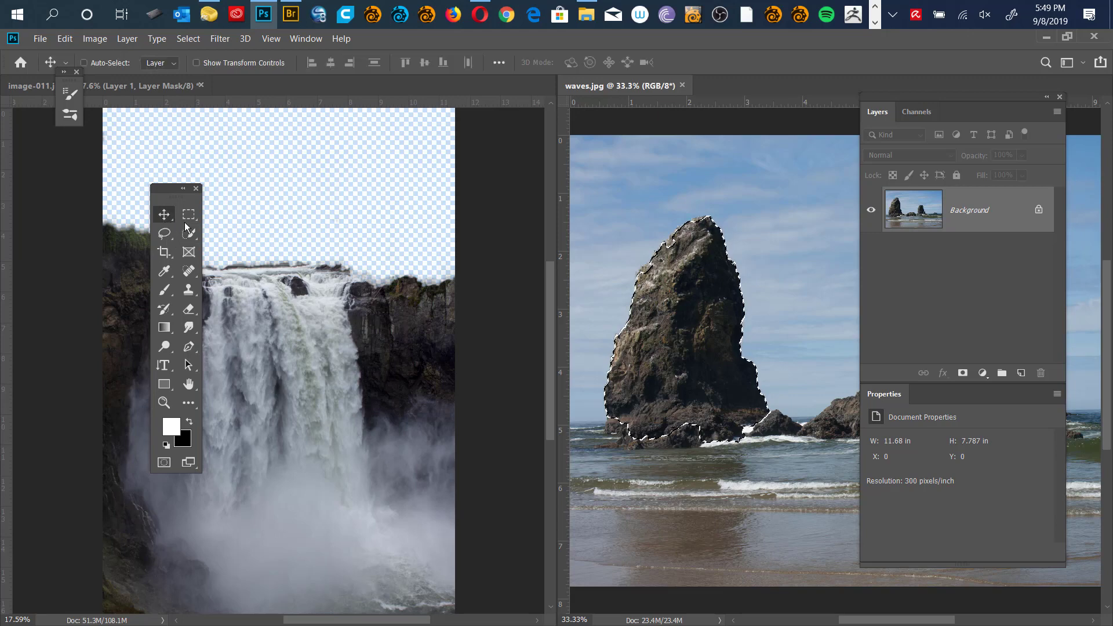
pyautogui.moveTo(532, 371); pyautogui.dragTo(297, 339)
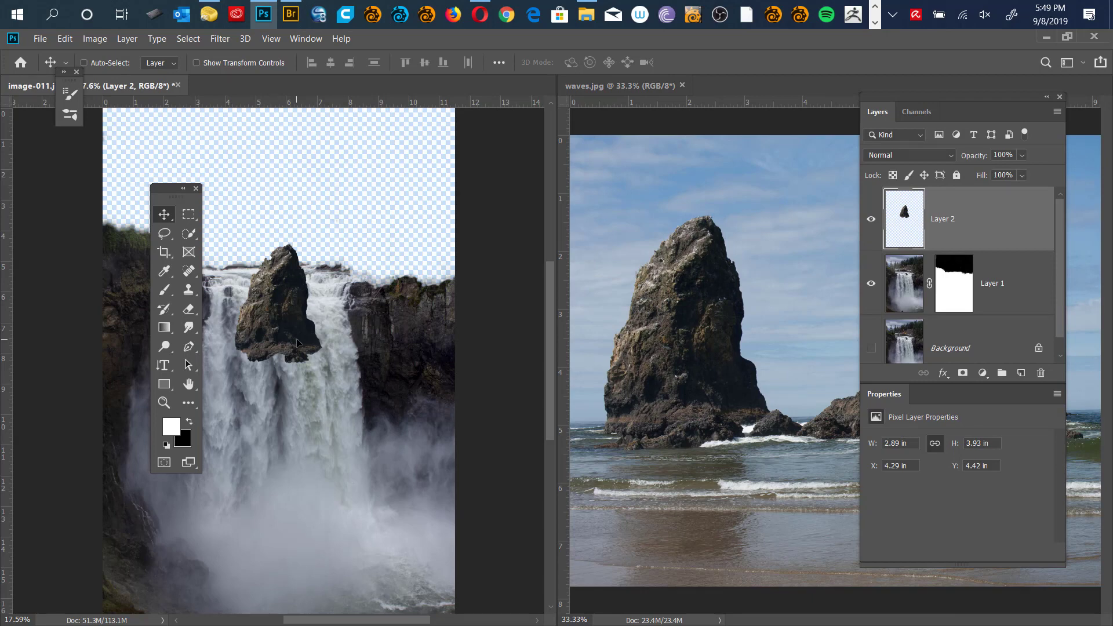
# In waves.jpg, move the panels clear of the distant sea stack and select its tall rock with the Quick Selection tool.
pyautogui.click(620, 86)
pyautogui.moveTo(968, 107); pyautogui.dragTo(710, 104)
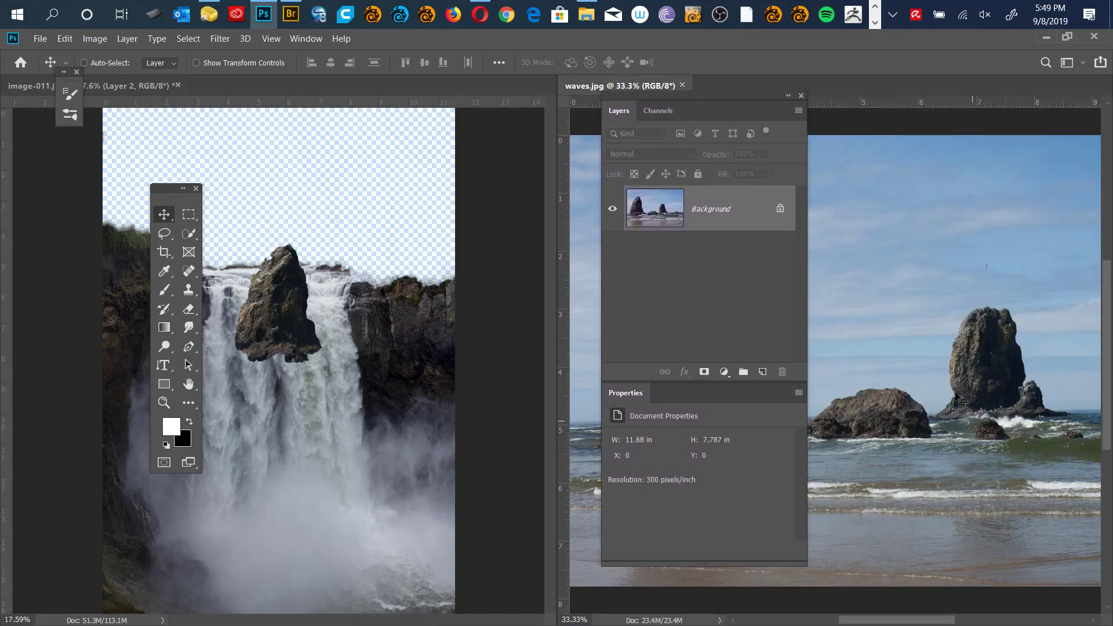
pyautogui.click(190, 234)
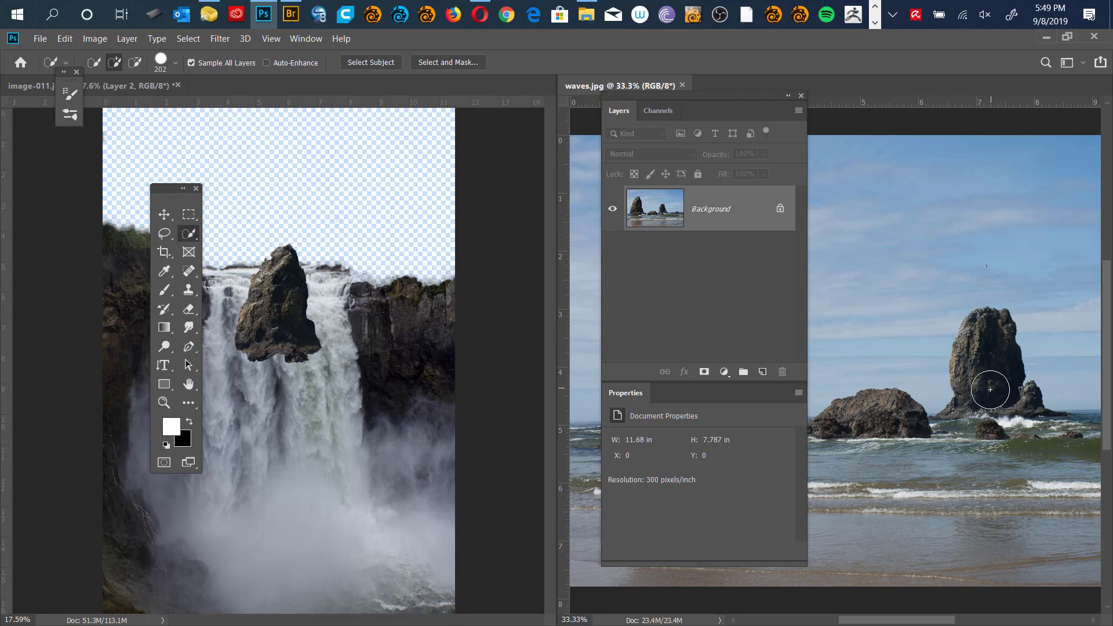
pyautogui.hotkey('ctrl', '+')
pyautogui.hotkey('ctrl', '+')
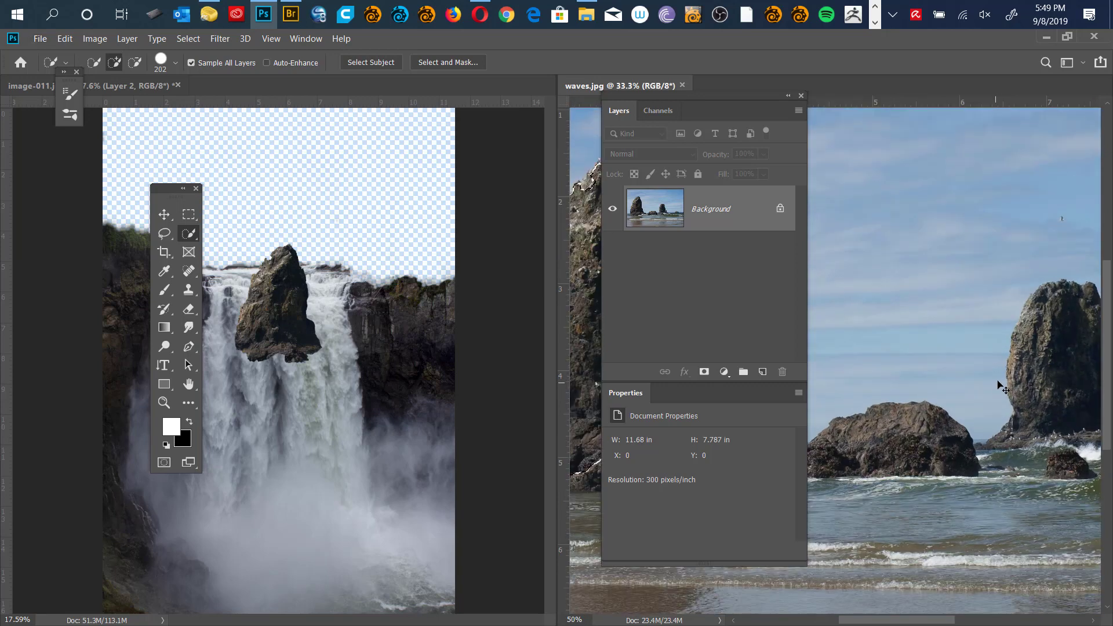
pyautogui.moveTo(718, 103); pyautogui.dragTo(580, 116)
pyautogui.moveTo(1021, 355); pyautogui.dragTo(756, 302)
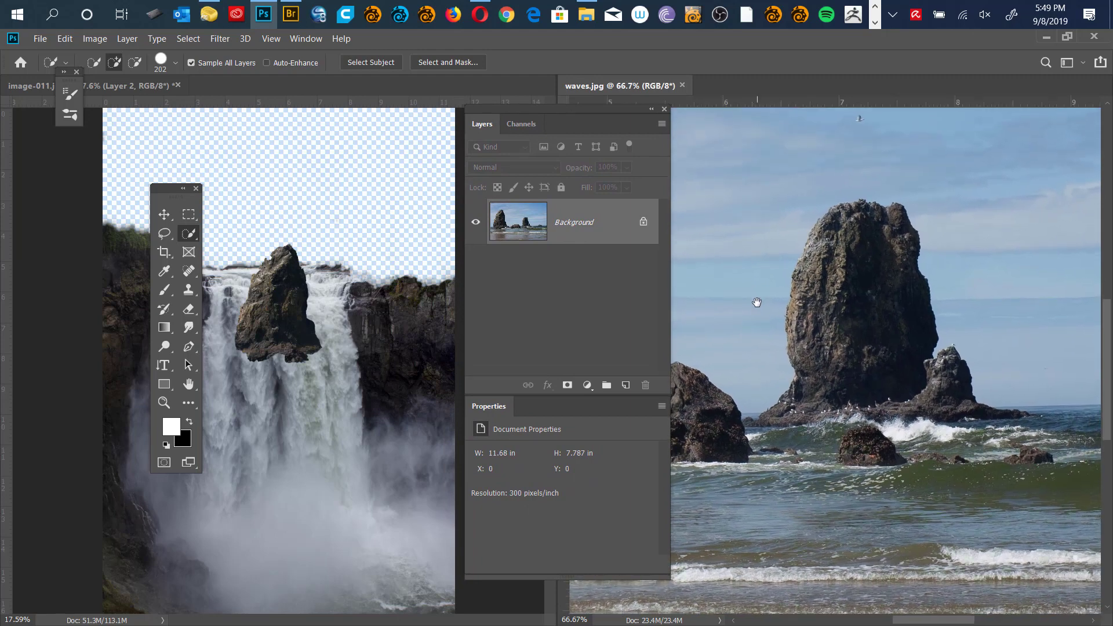
pyautogui.keyDown('alt'); pyautogui.rightClick(863, 247); pyautogui.keyUp('alt')
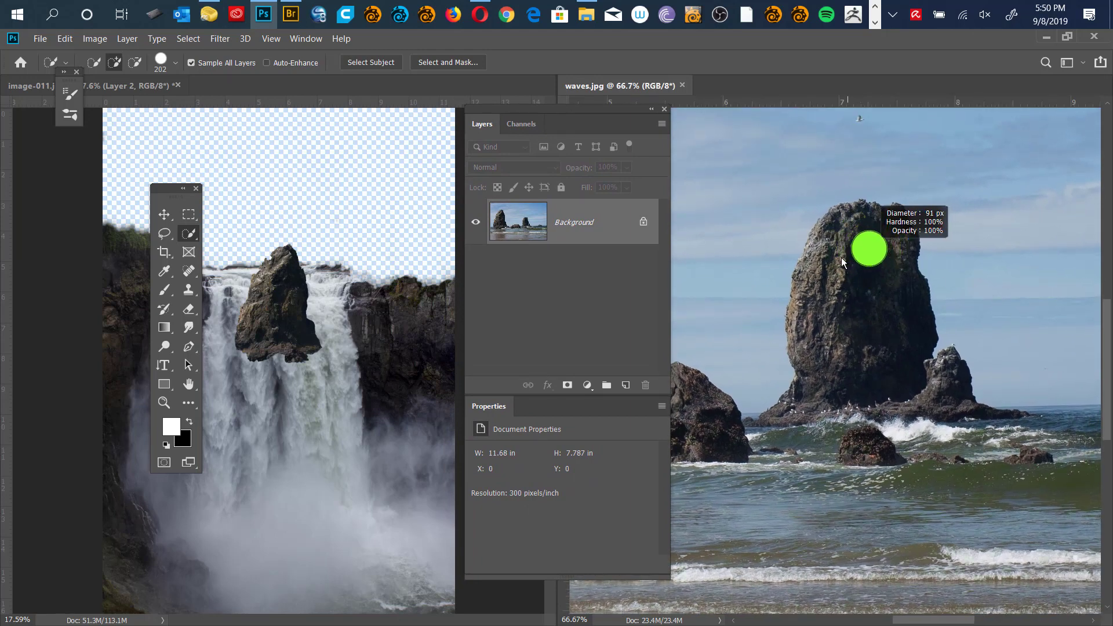
pyautogui.moveTo(842, 262); pyautogui.dragTo(836, 258)
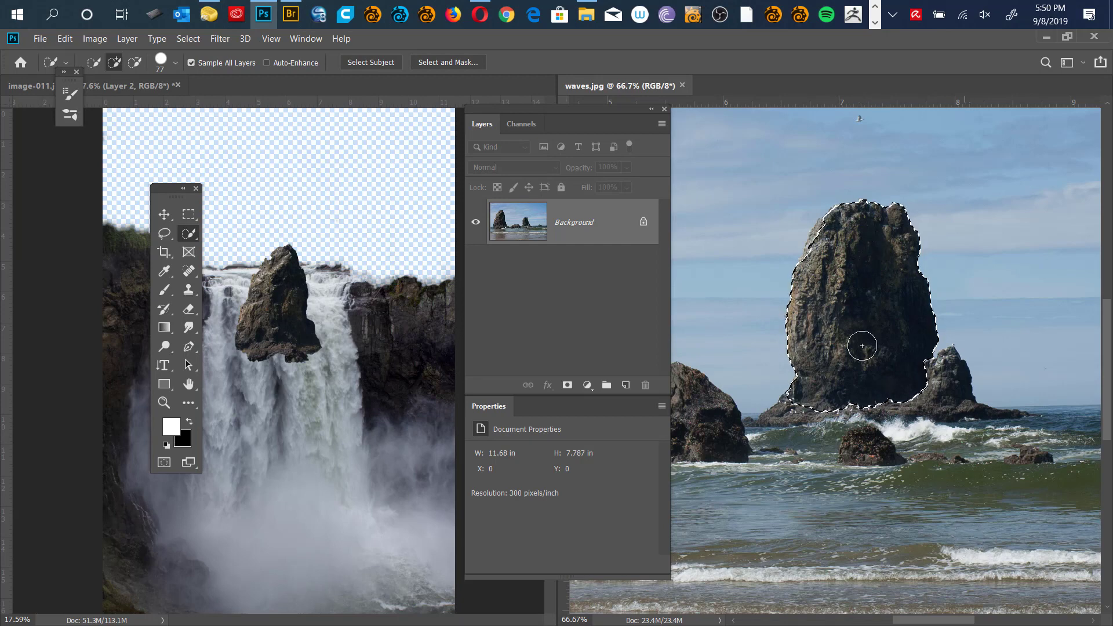
pyautogui.moveTo(831, 245); pyautogui.dragTo(857, 275)
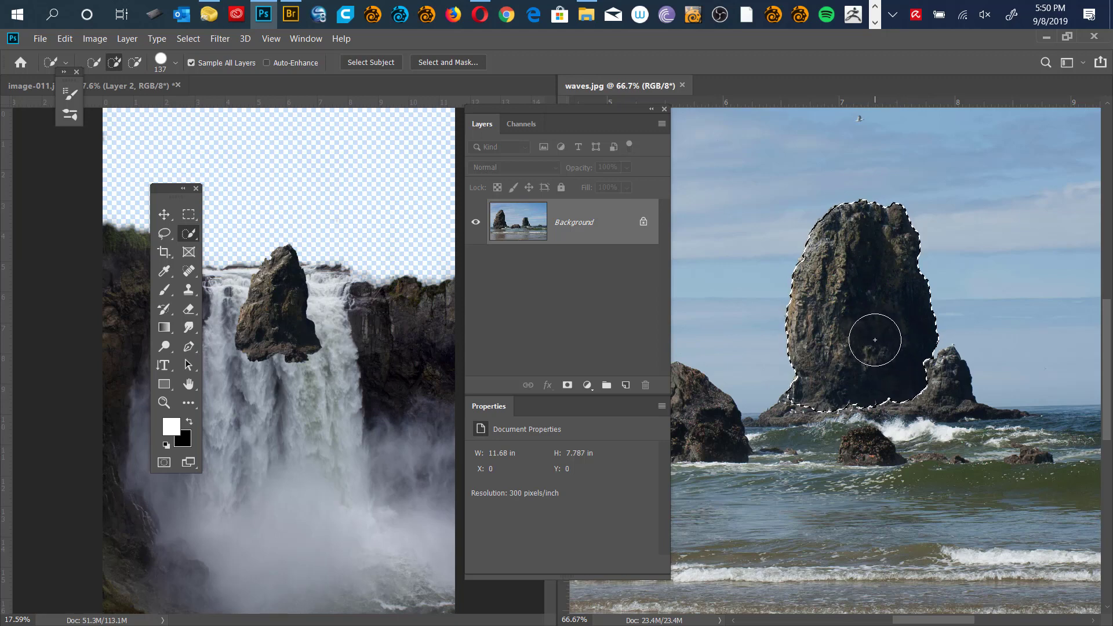
# Add the small adjoining rock to the selection with a 65 px brush and copy both rocks onto the waterfall image.
pyautogui.moveTo(875, 338); pyautogui.dragTo(850, 333)
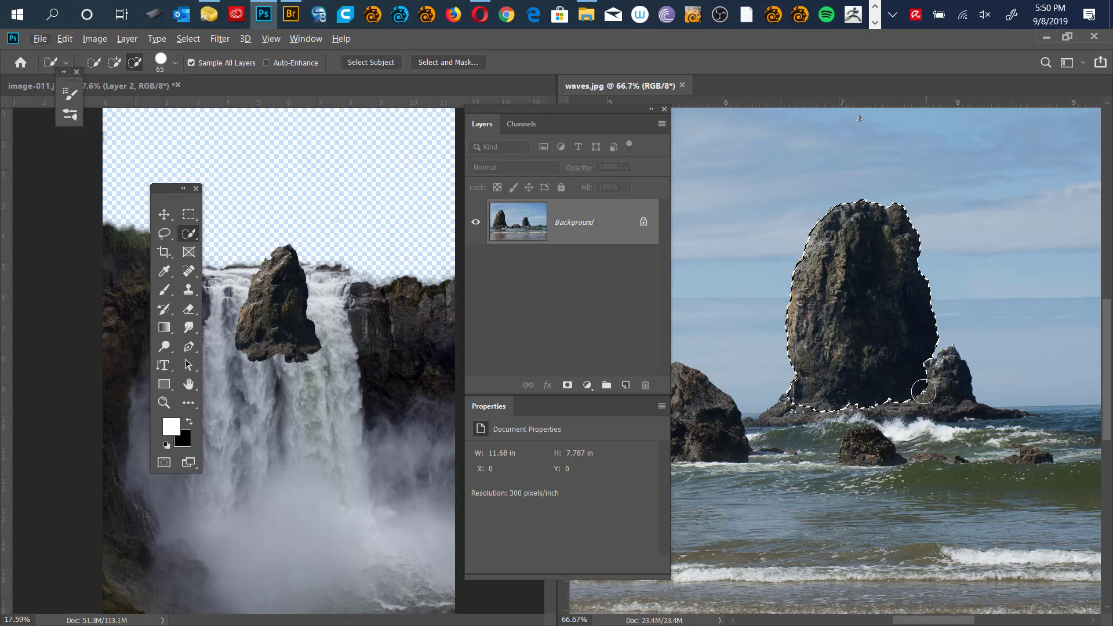
pyautogui.moveTo(927, 394); pyautogui.dragTo(940, 378)
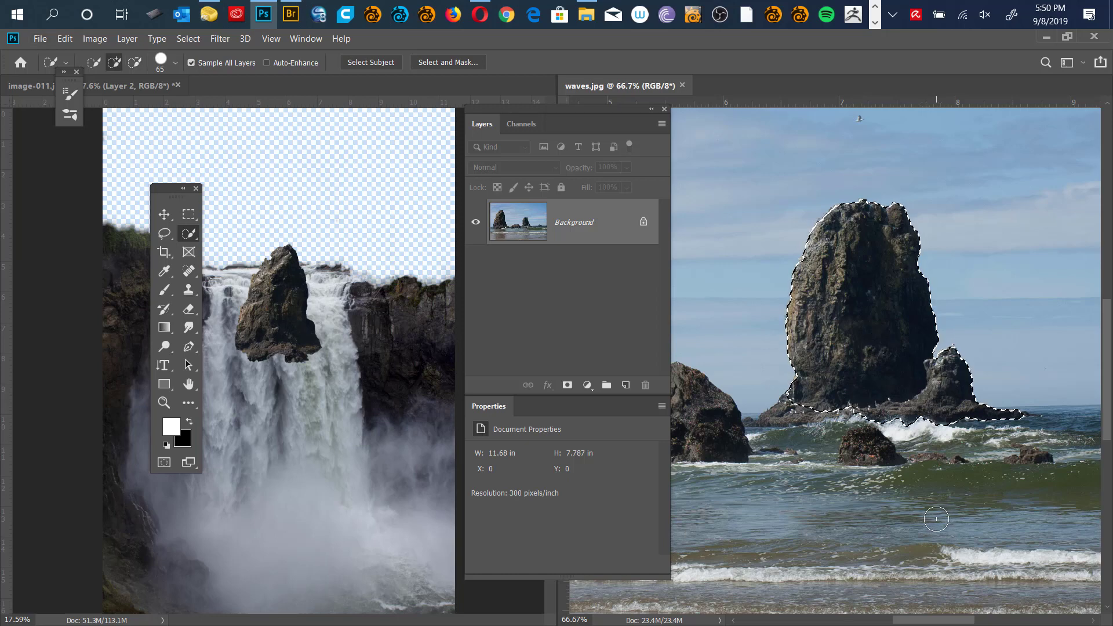
pyautogui.press('v')
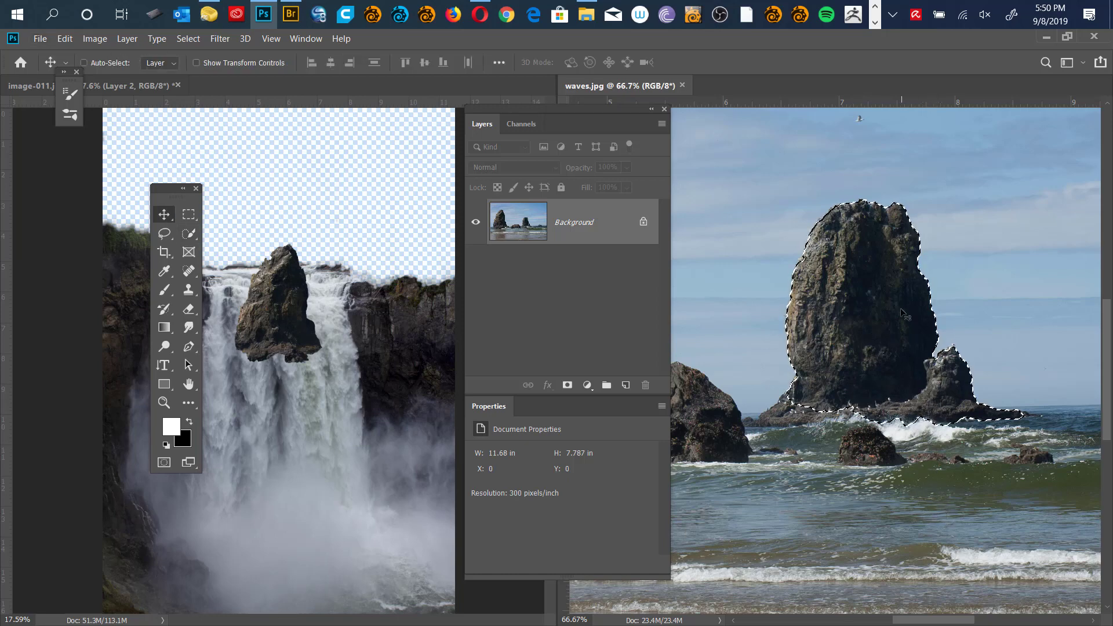
pyautogui.moveTo(896, 316); pyautogui.dragTo(313, 396)
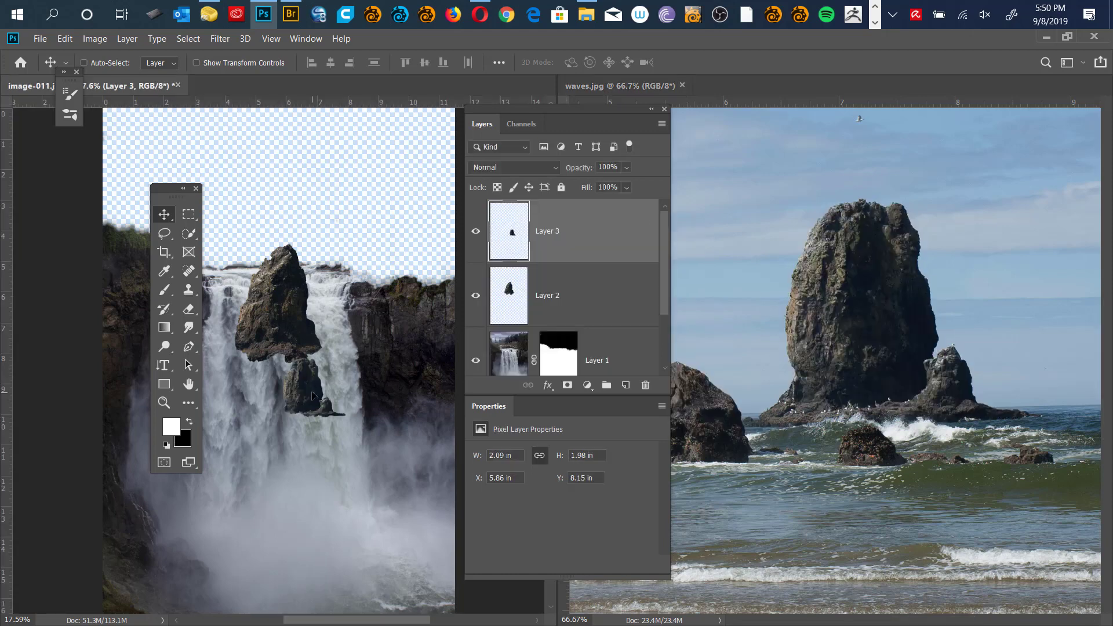
# Close waves.jpg and move the Layers and Properties panels off the waterfall image.
pyautogui.click(820, 212)
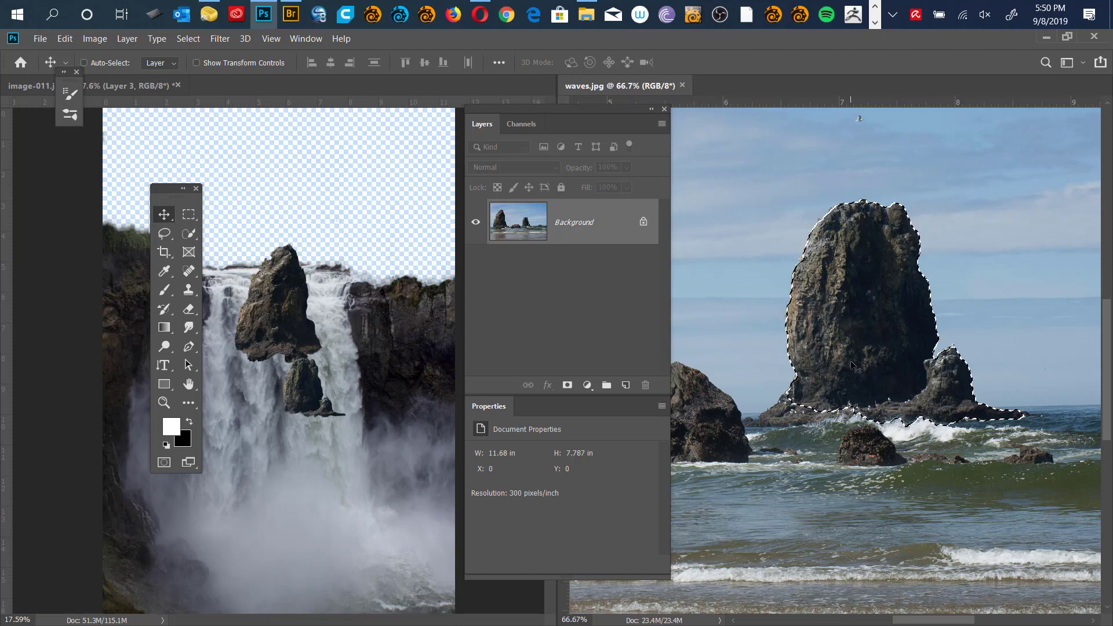
pyautogui.click(682, 84)
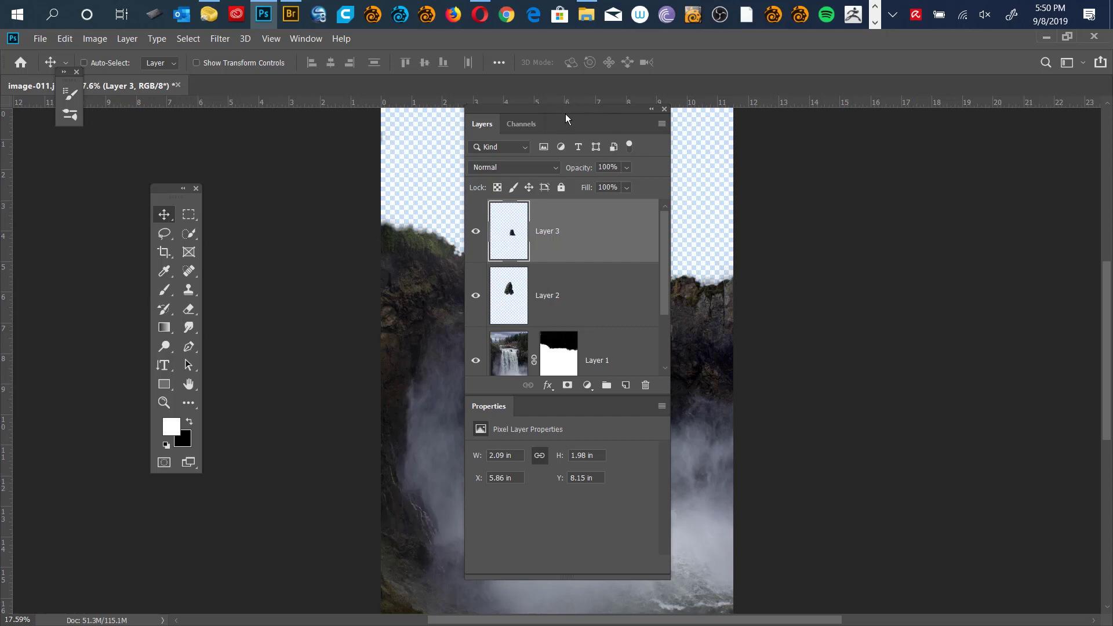
pyautogui.moveTo(595, 111); pyautogui.dragTo(996, 110)
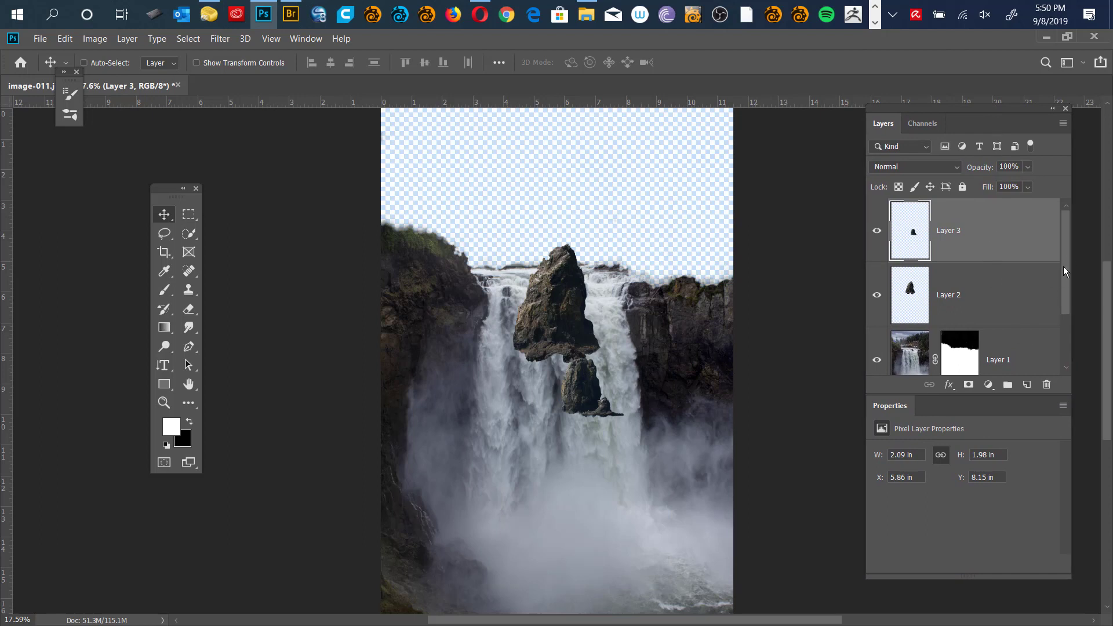
# Toggle the visibility of Layer 3 and Layer 2 to identify which rock each one holds.
pyautogui.moveTo(1064, 267)
pyautogui.mouseDown()
pyautogui.moveTo(1058, 323)
pyautogui.moveTo(1063, 268)
pyautogui.mouseUp()
pyautogui.click(877, 231)
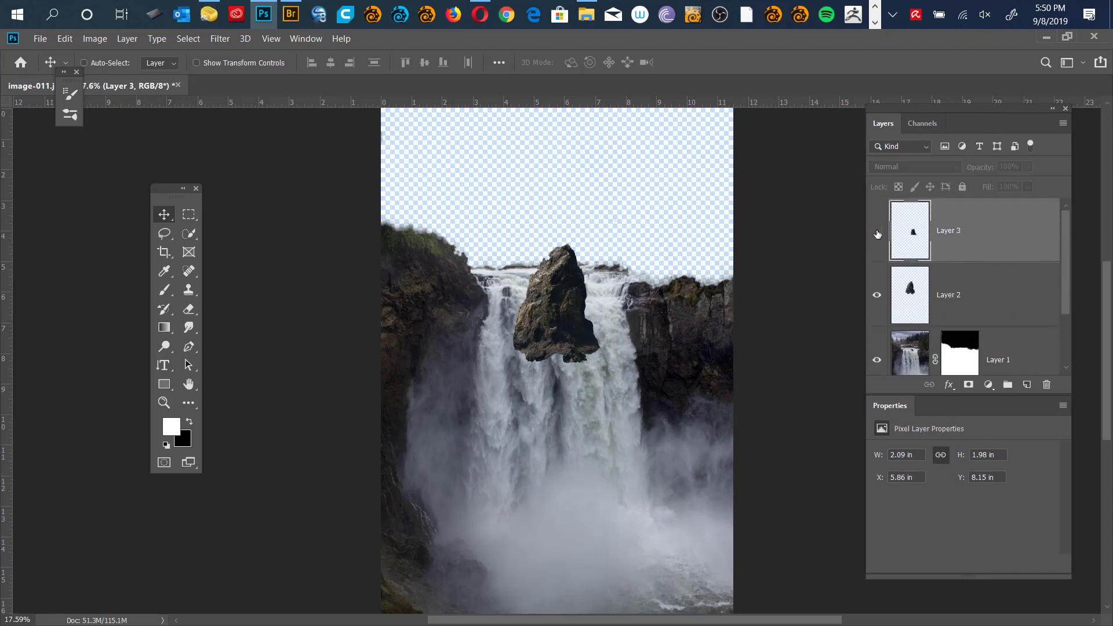
pyautogui.click(877, 231)
pyautogui.click(878, 297)
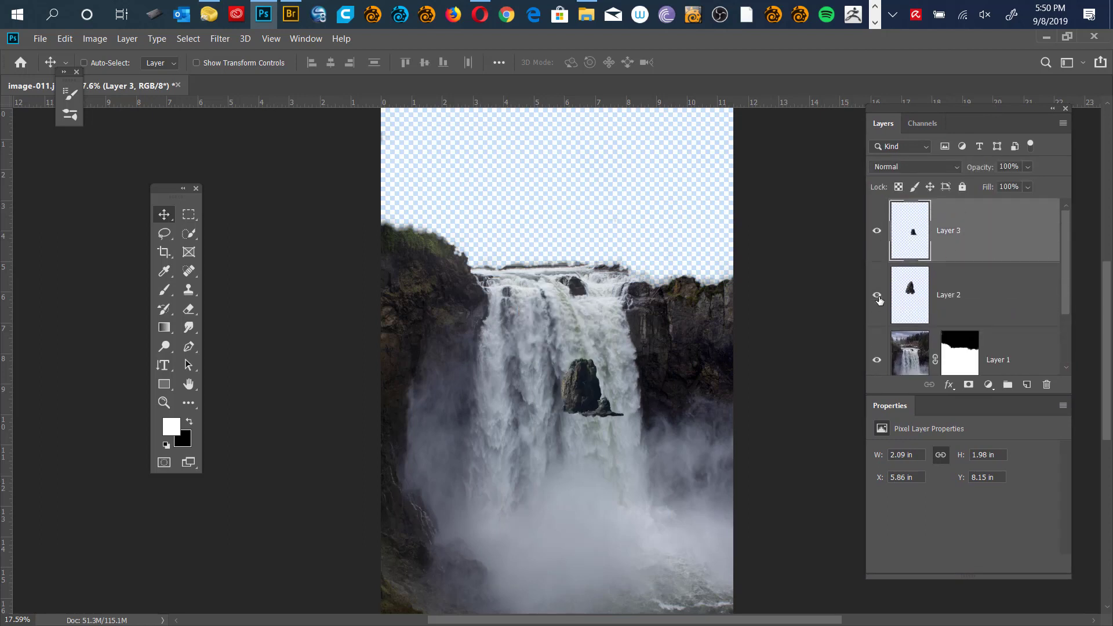
pyautogui.click(877, 297)
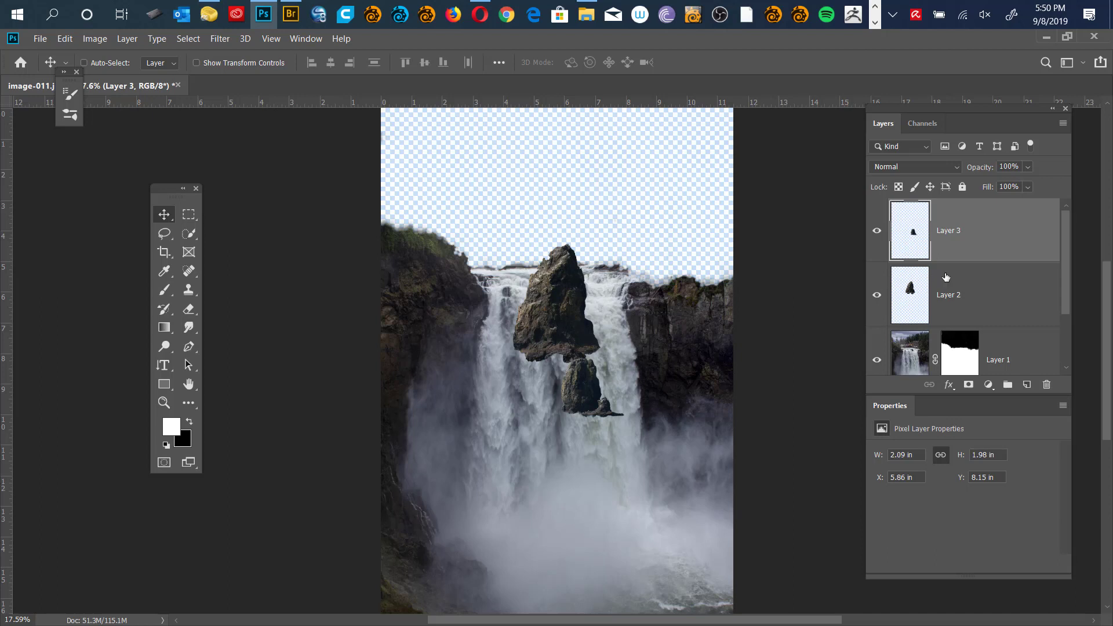
# Move the large rock on Layer 2 up to the waterfall's crest, at about X 2.89 in and Y 1.97 in.
pyautogui.click(914, 303)
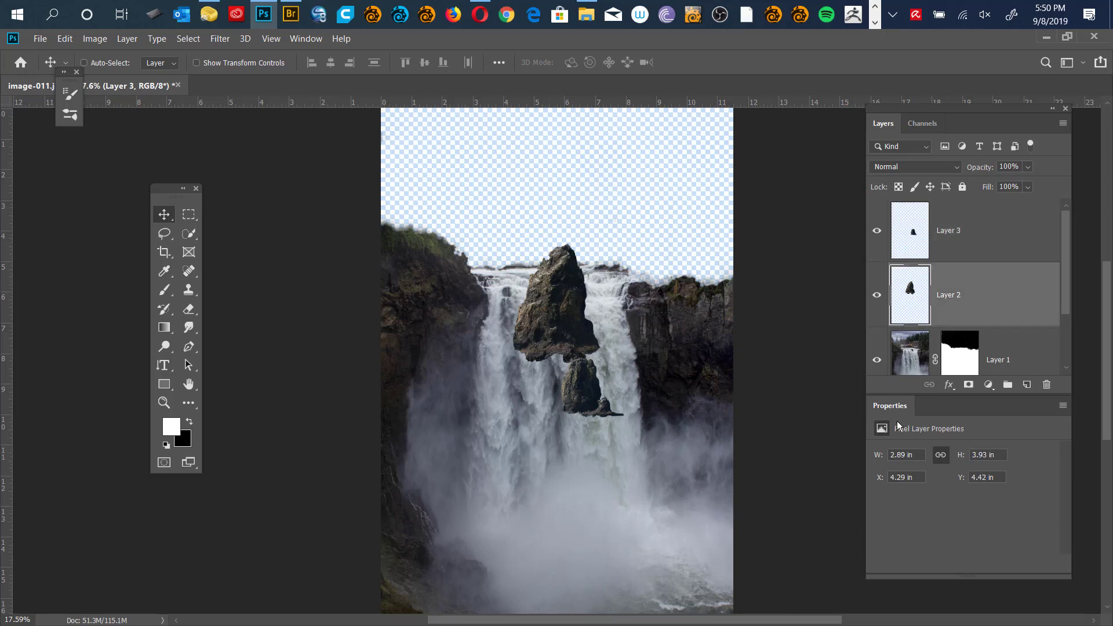
pyautogui.moveTo(571, 318); pyautogui.dragTo(463, 236)
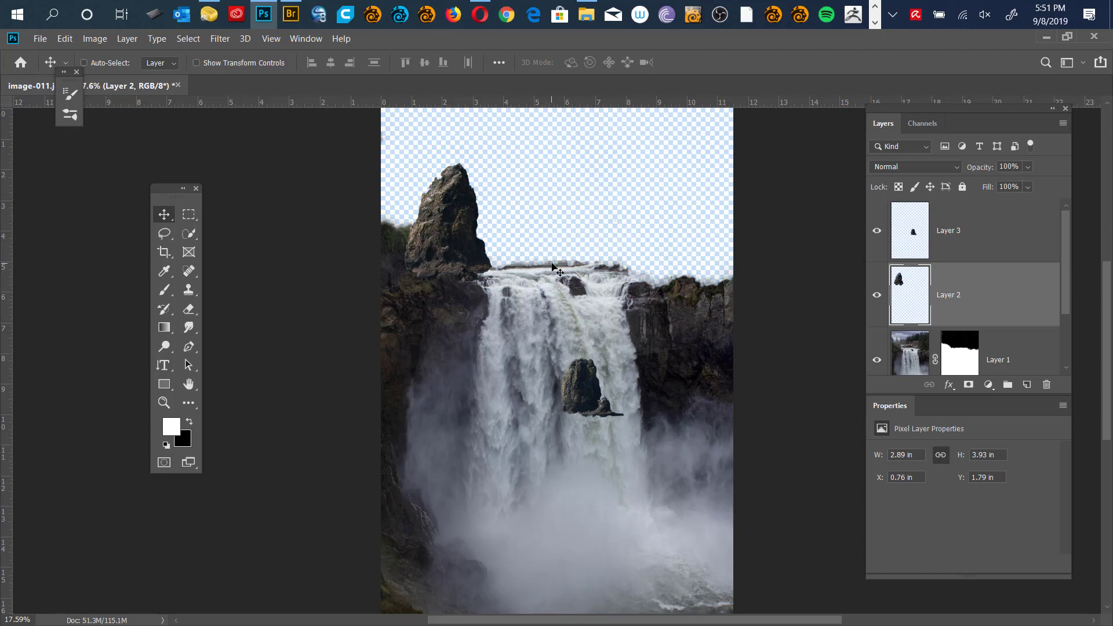
pyautogui.moveTo(454, 218); pyautogui.dragTo(517, 229)
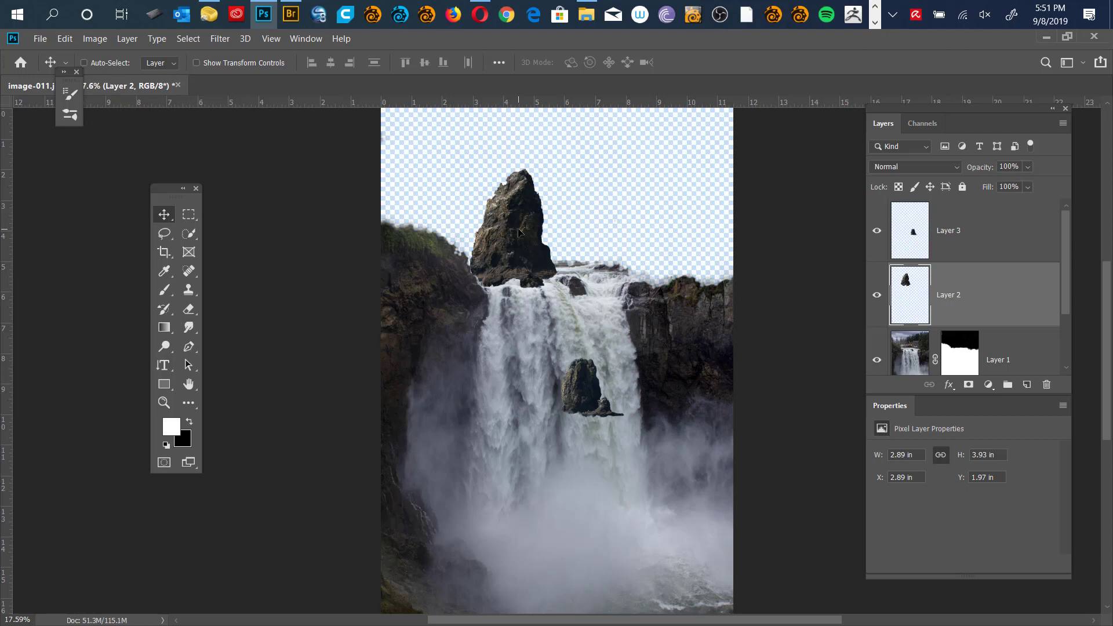
# Free-transform the large rock to -73.50% width, mirroring it, and place it on the left cliff at about X 0.3 in, Y 2.14 in.
pyautogui.press('ctrl')
pyautogui.hotkey('ctrl', 't')
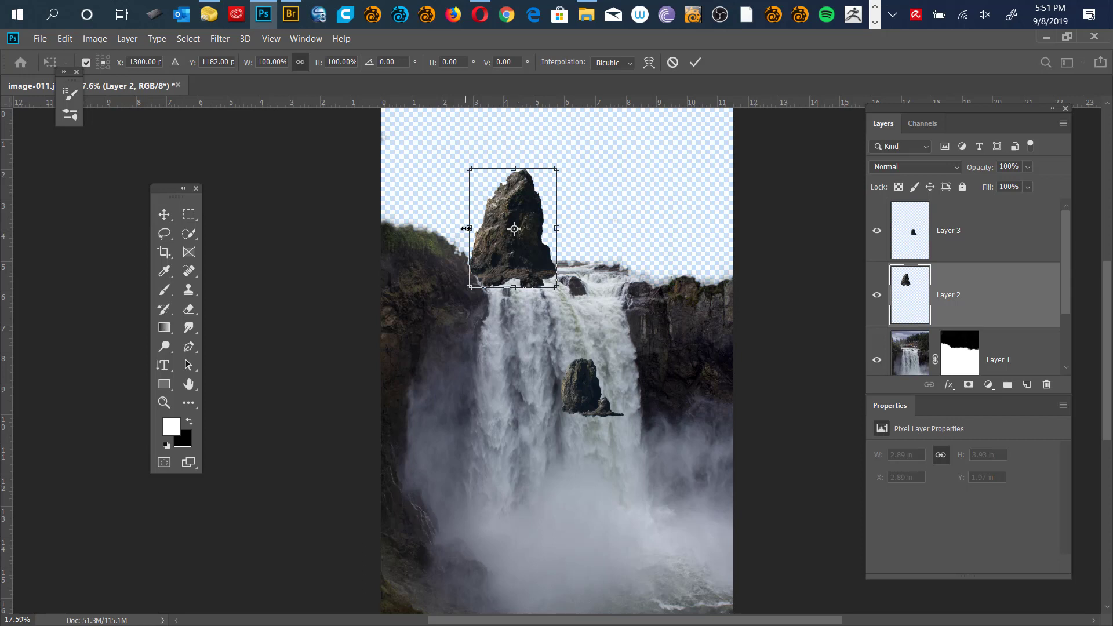
pyautogui.moveTo(468, 226); pyautogui.dragTo(622, 229)
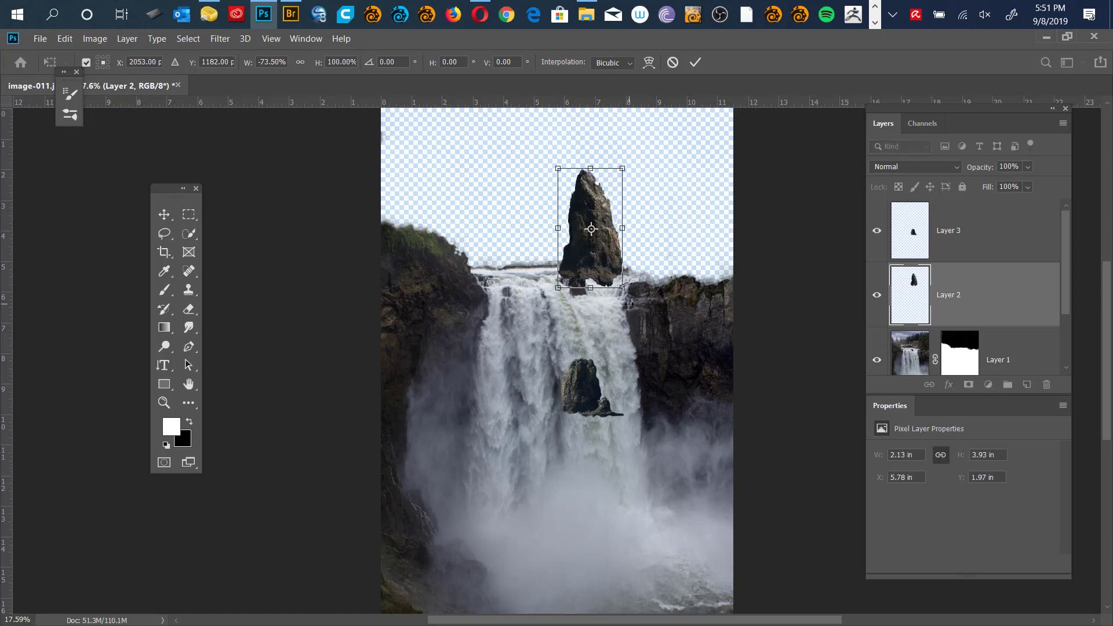
pyautogui.moveTo(560, 223); pyautogui.dragTo(391, 228)
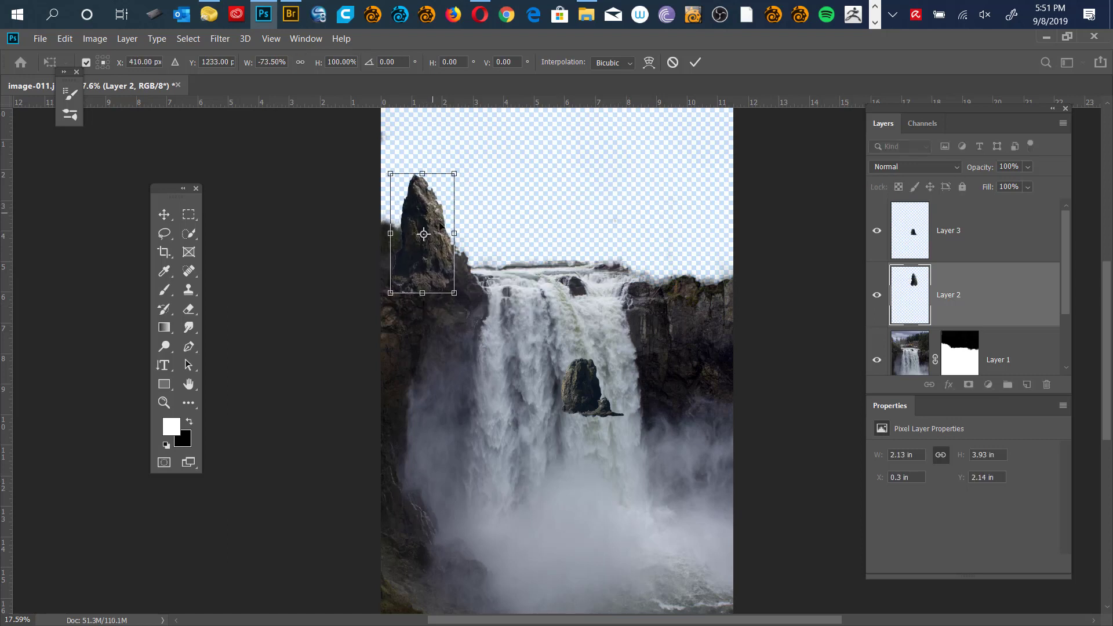
pyautogui.press('Return')
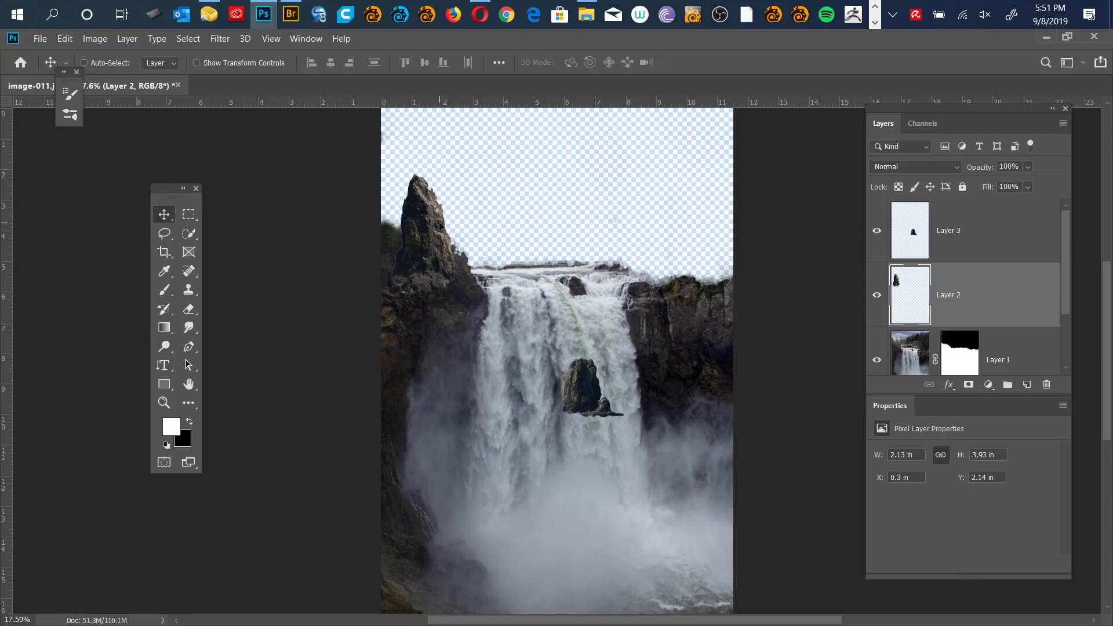
# Mirror the smaller rock on Layer 3 to -82.59% width and place it above the falls at about X 3.04 in, Y 1.82 in.
pyautogui.click(984, 233)
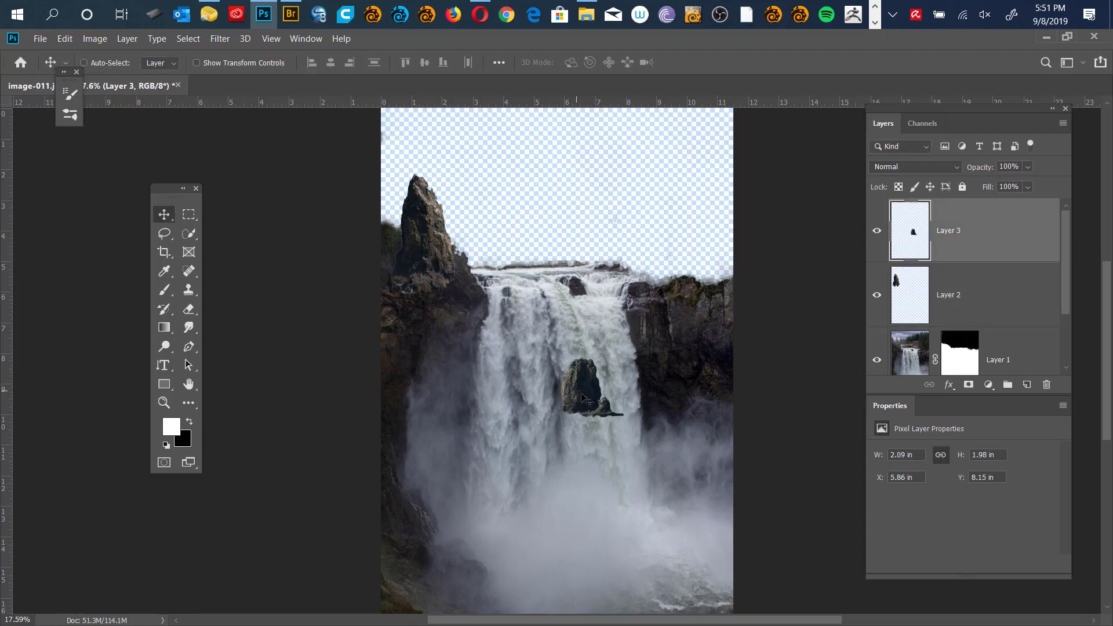
pyautogui.moveTo(577, 405); pyautogui.dragTo(585, 243)
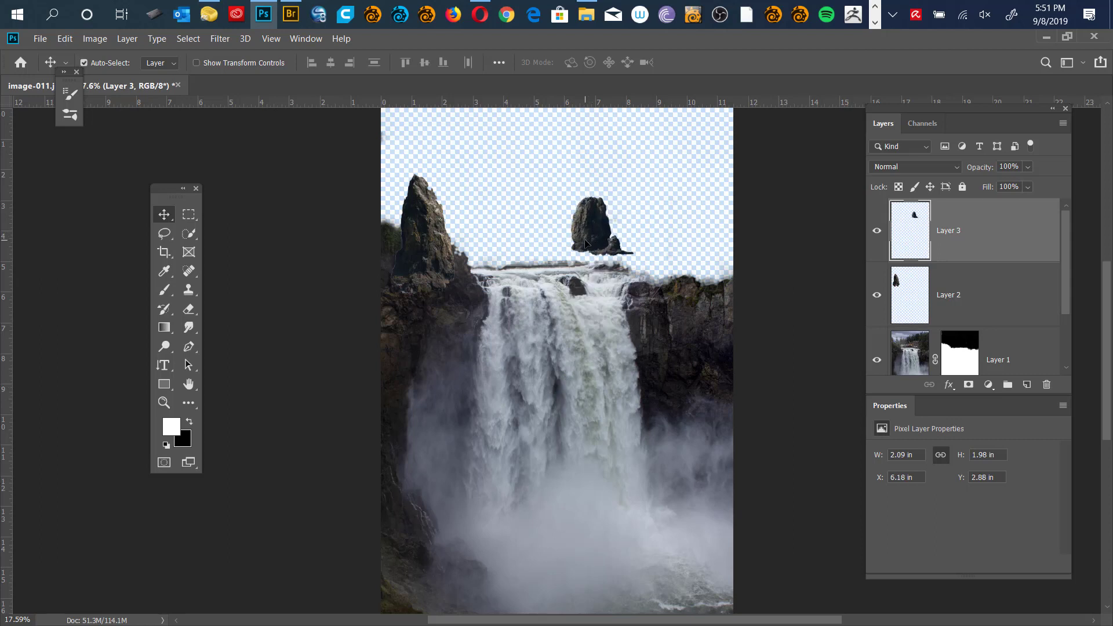
pyautogui.hotkey('ctrl', 't')
pyautogui.moveTo(570, 225); pyautogui.dragTo(679, 225)
pyautogui.moveTo(685, 228); pyautogui.dragTo(497, 186)
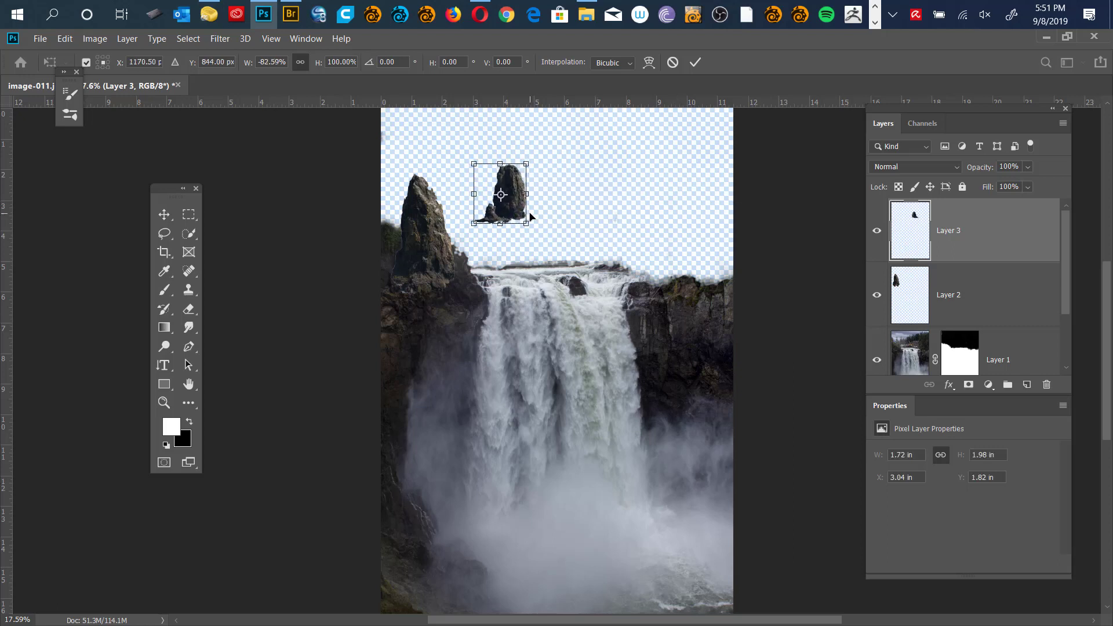
pyautogui.press('Return')
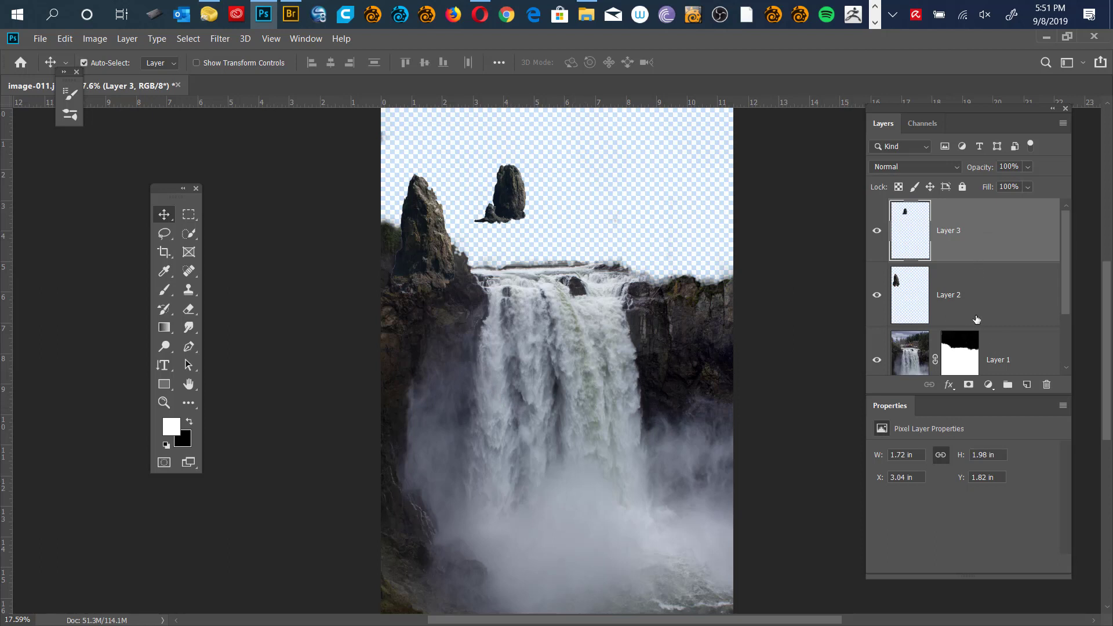
# Alternately select the large rock on Layer 2 and the smaller rock on Layer 3 using auto-select on the canvas.
pyautogui.click(430, 221)
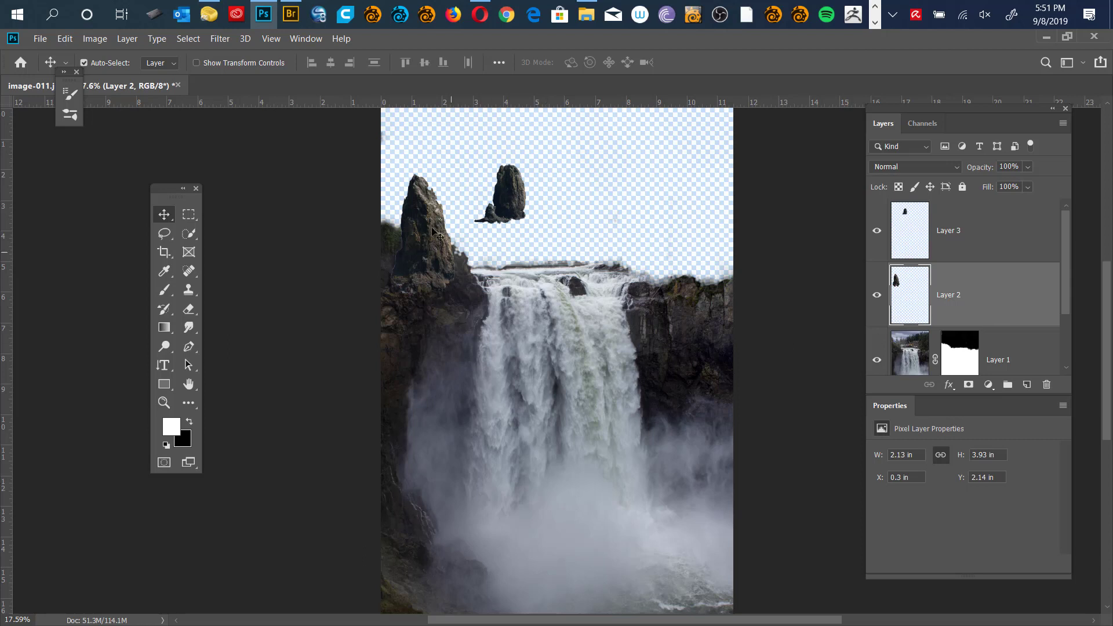
pyautogui.click(514, 200)
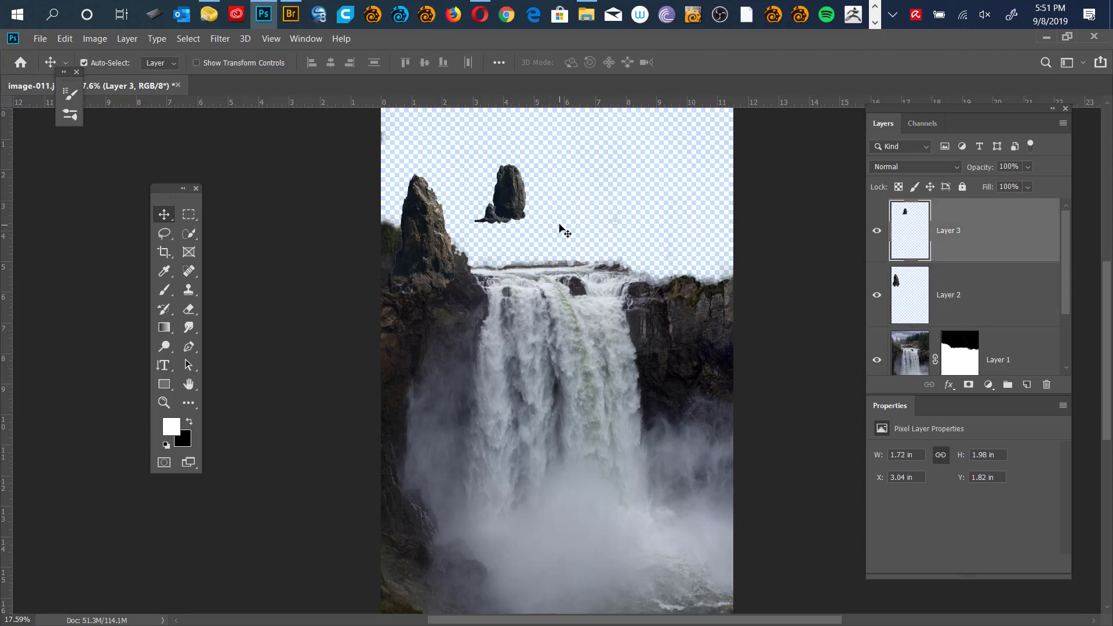
pyautogui.click(431, 238)
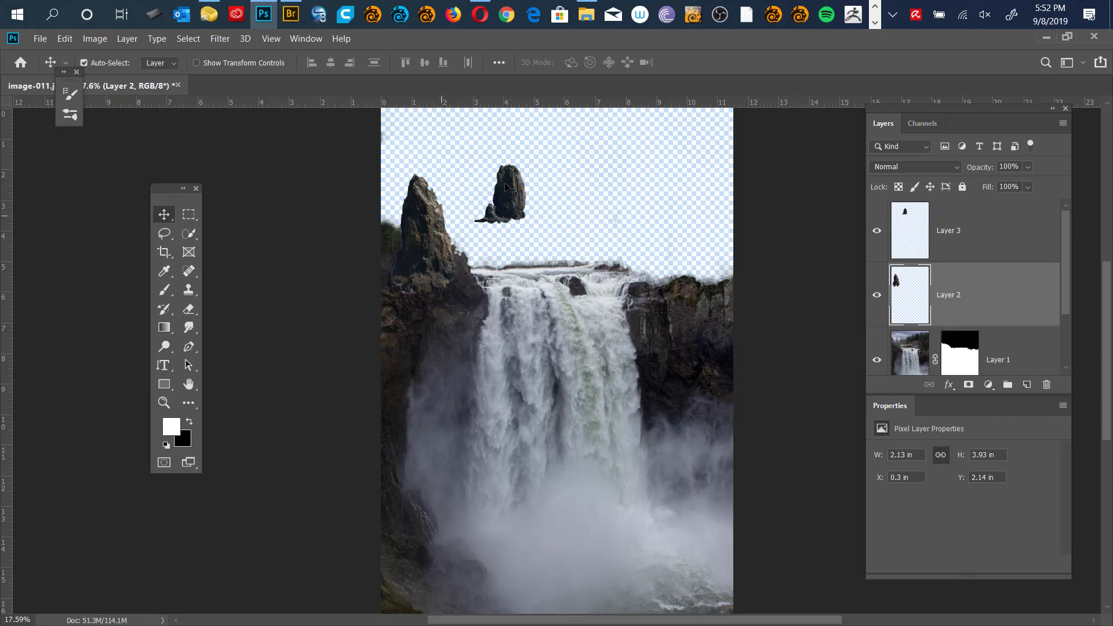
pyautogui.click(519, 200)
# Move the large rock onto the right cliff at about X 8.74 in, Y 2.5 in, and convert Layer 2 to a smart object.
pyautogui.click(431, 268)
pyautogui.moveTo(496, 252); pyautogui.dragTo(681, 274)
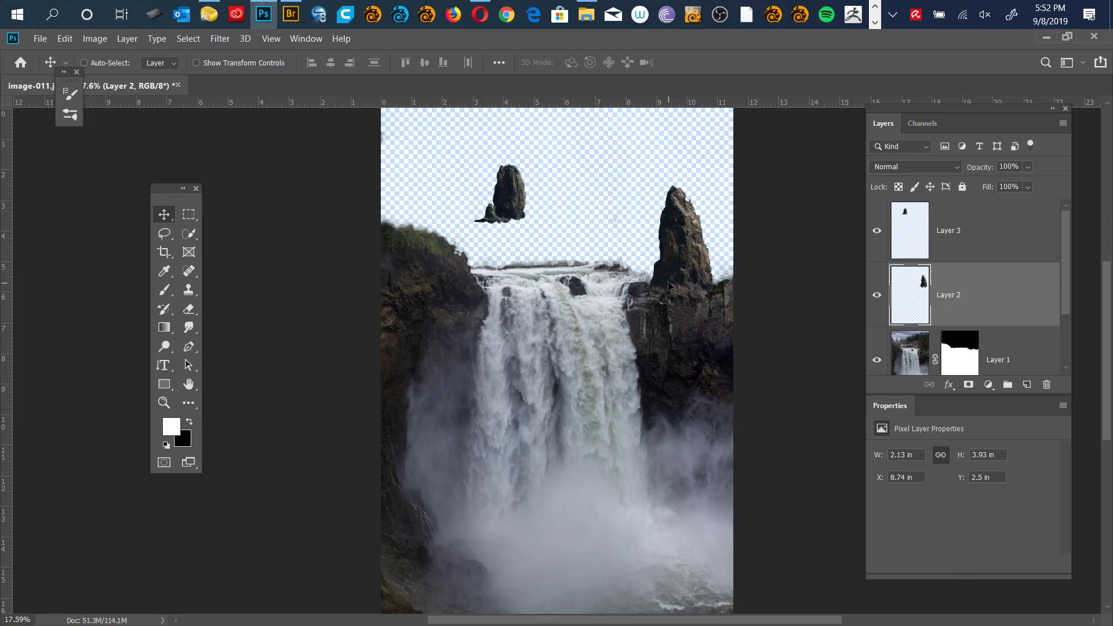
pyautogui.rightClick(1021, 302)
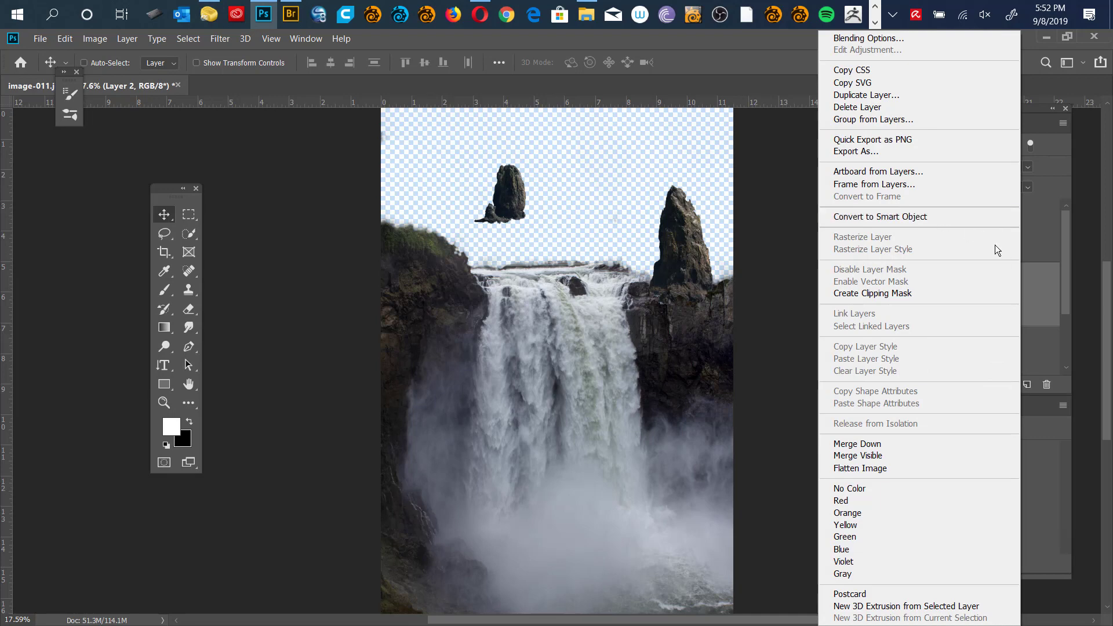
pyautogui.click(943, 218)
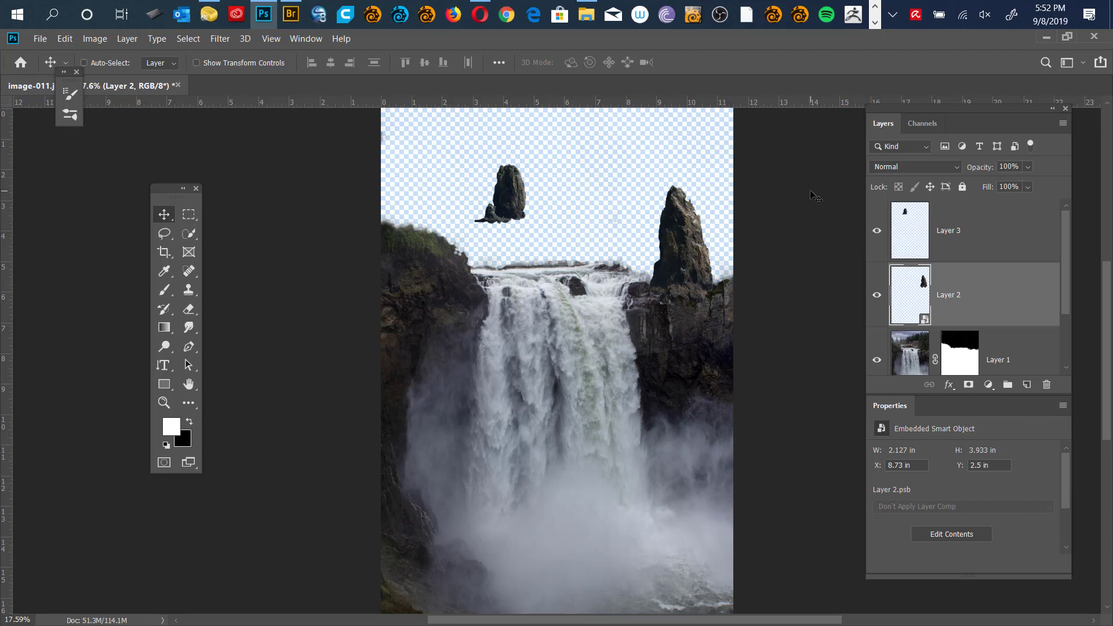
# Free-transform the large rock to -194.36% width and 261.53% height, covering the right cliff at about X 8.06 in, Y 0.16 in.
pyautogui.hotkey('ctrl', 't')
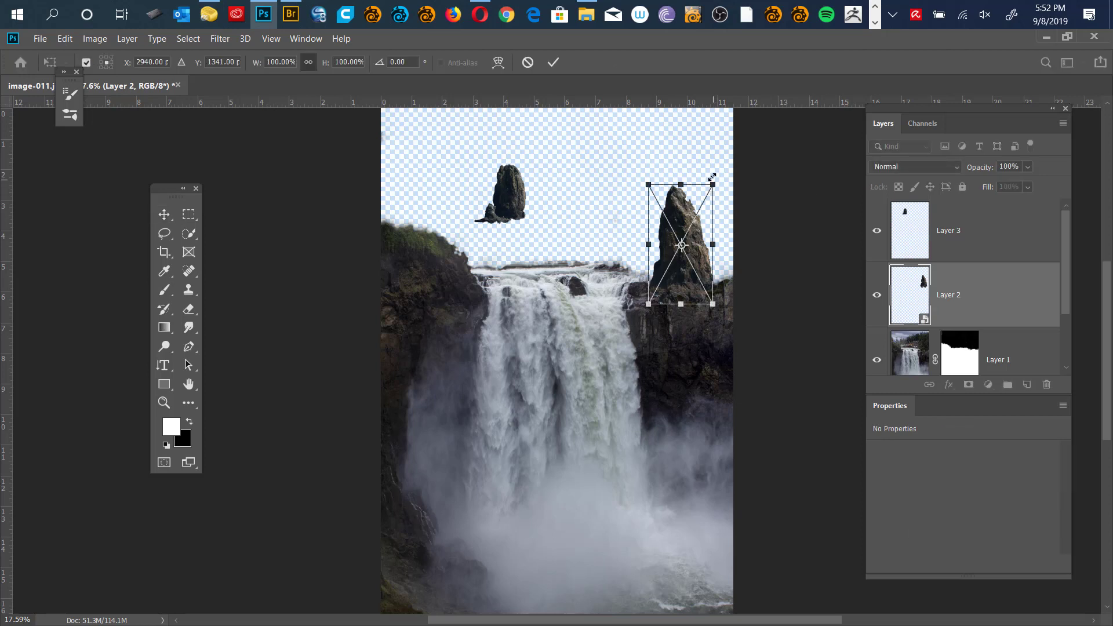
pyautogui.moveTo(717, 178); pyautogui.dragTo(741, 110)
pyautogui.moveTo(683, 301); pyautogui.dragTo(662, 327)
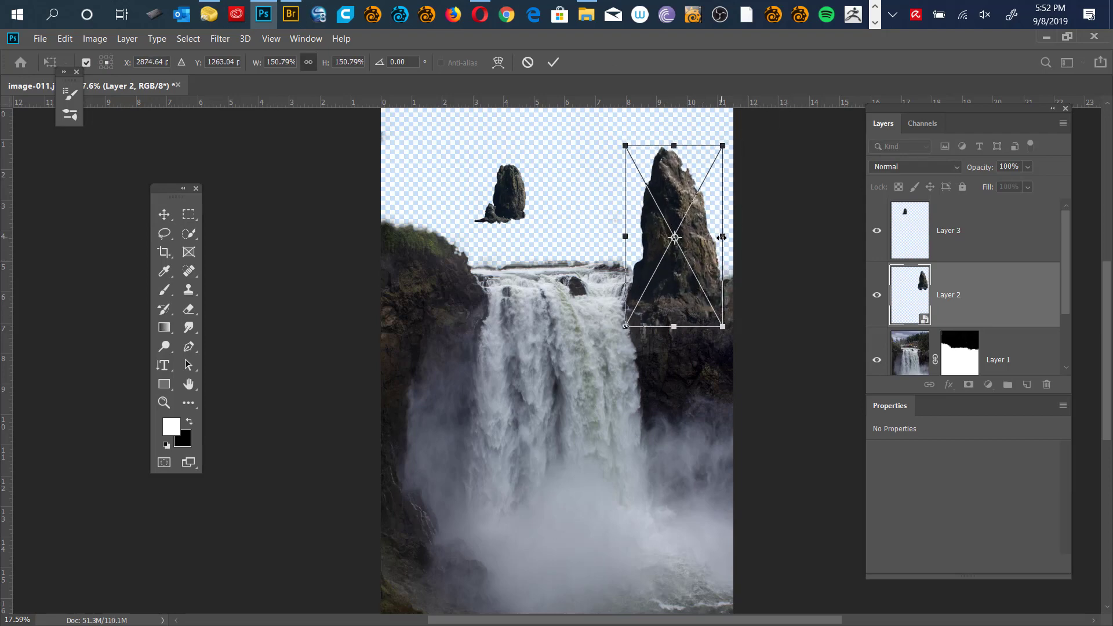
pyautogui.moveTo(722, 236); pyautogui.dragTo(699, 233)
pyautogui.moveTo(684, 304); pyautogui.dragTo(673, 437)
pyautogui.moveTo(773, 218); pyautogui.dragTo(743, 284)
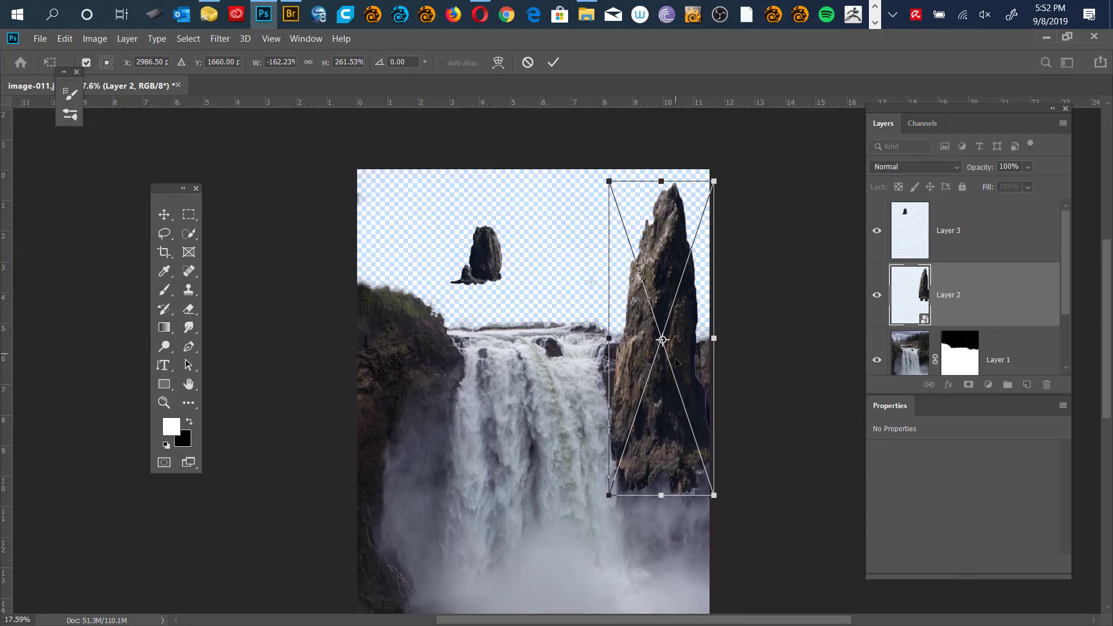
pyautogui.moveTo(676, 362); pyautogui.dragTo(729, 340)
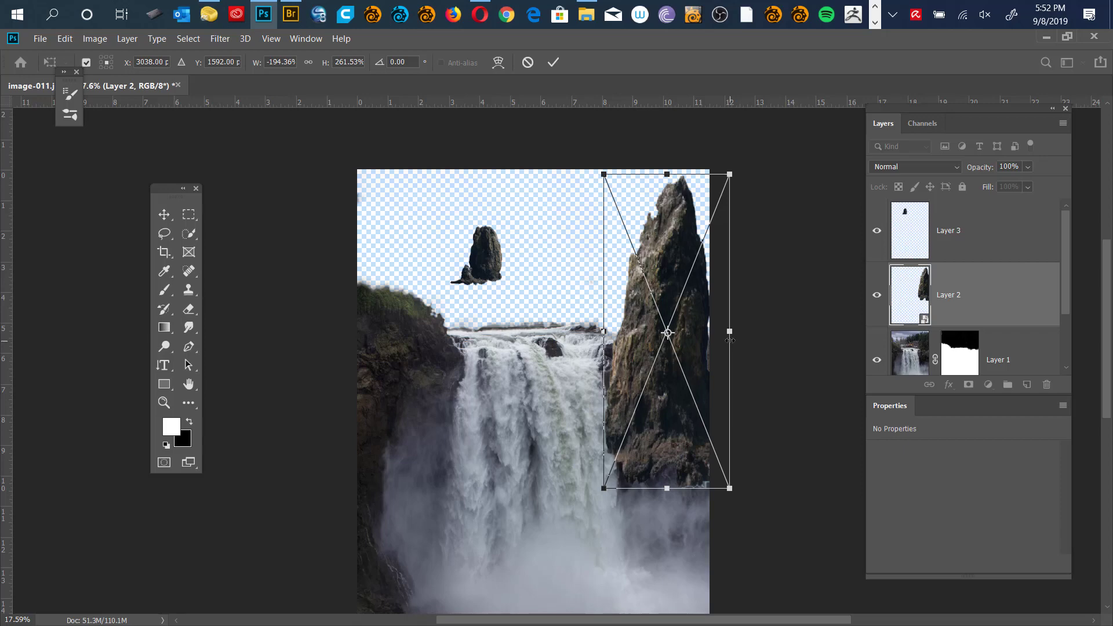
pyautogui.press('Return')
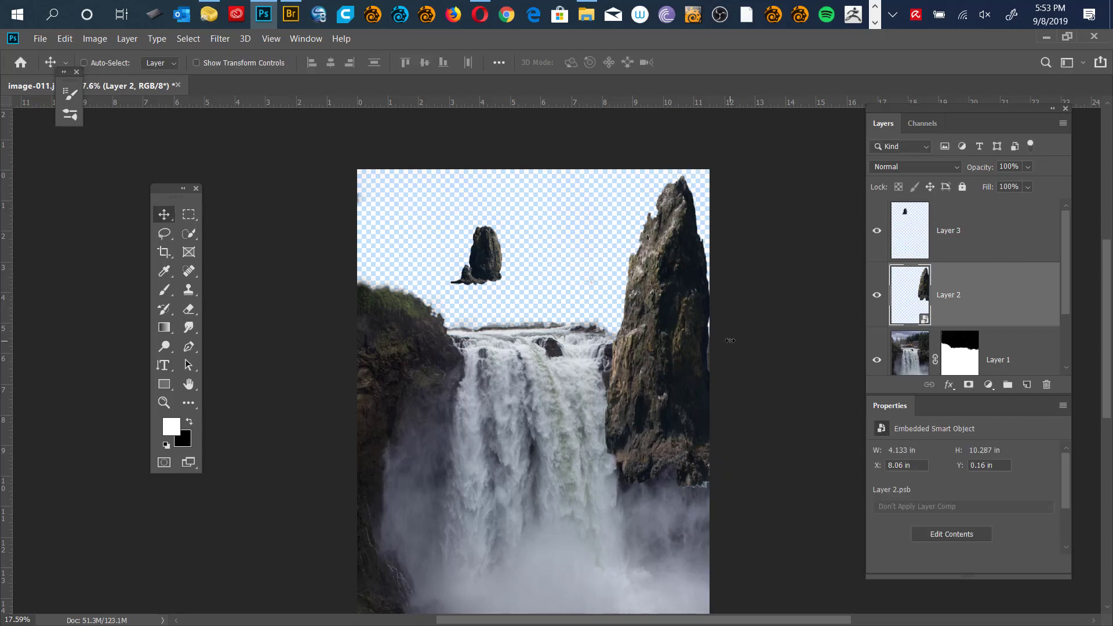
# Move the smaller rock onto the left cliff at about X 0.45 in, Y 3.51 in, and convert Layer 3 to a smart object.
pyautogui.keyDown('ctrl'); pyautogui.click(493, 262); pyautogui.keyUp('ctrl')
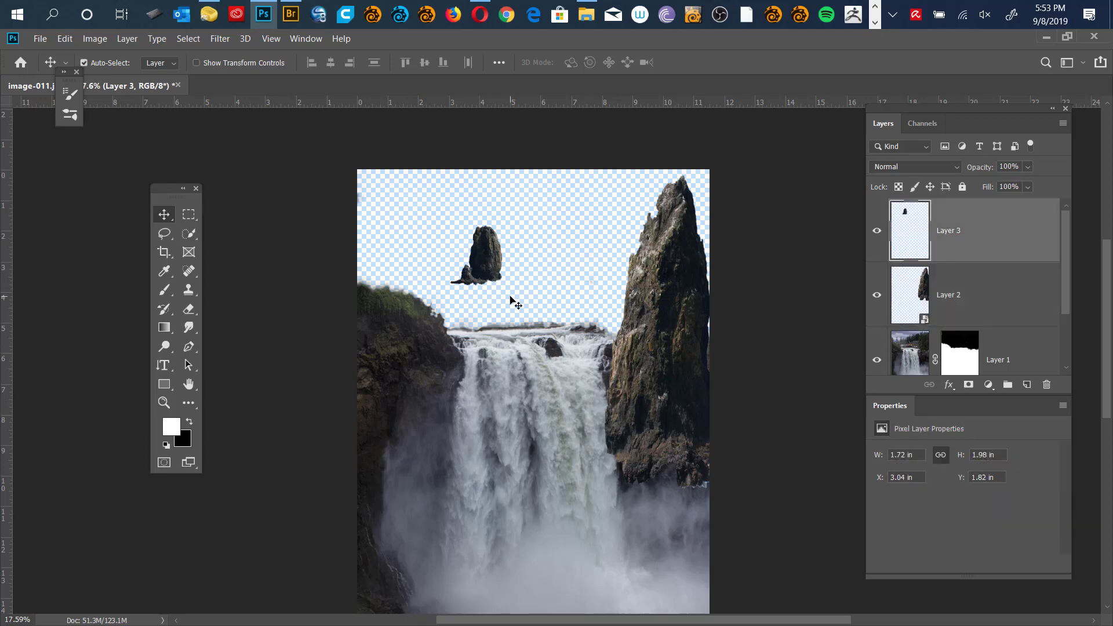
pyautogui.moveTo(485, 263); pyautogui.dragTo(406, 316)
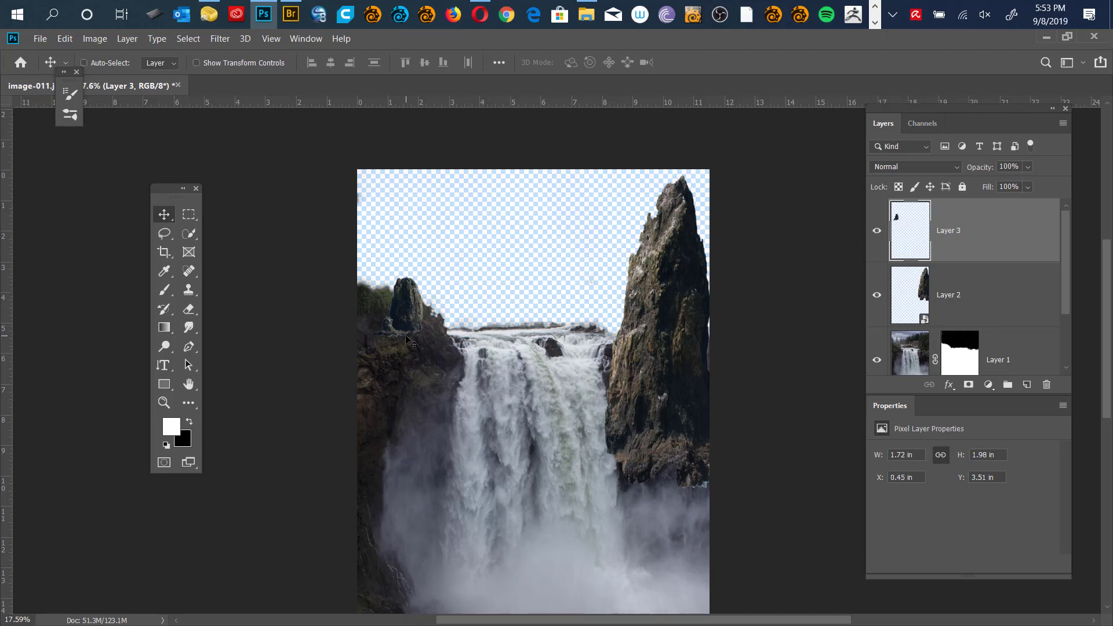
pyautogui.rightClick(1009, 227)
pyautogui.click(921, 215)
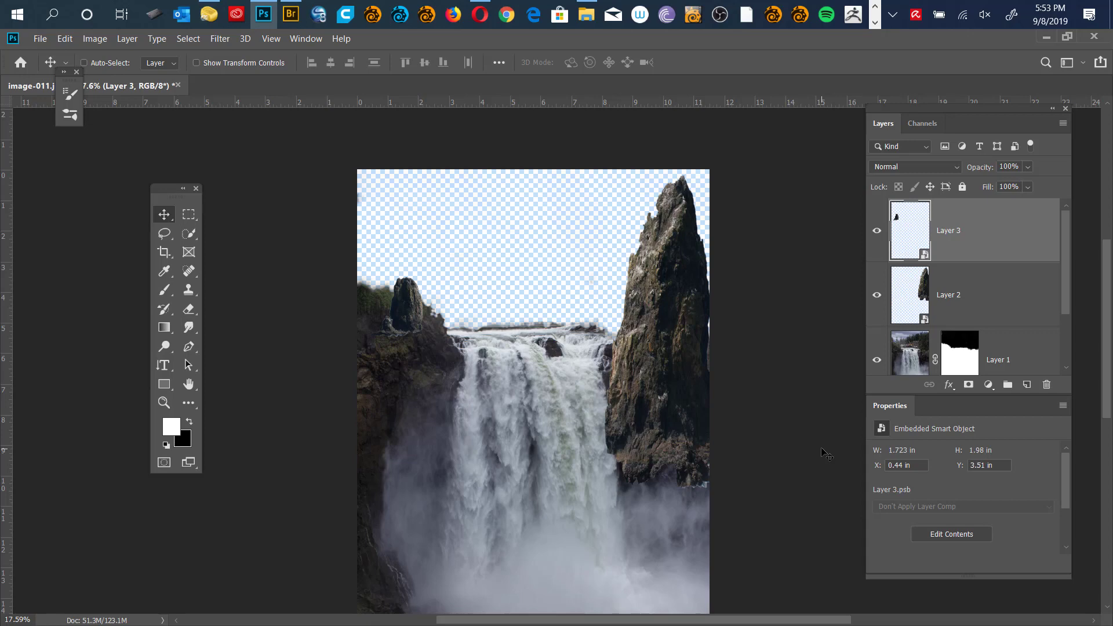
# Scale the smaller rock proportionally to about 320% with Free Transform and position it over the left cliff.
pyautogui.hotkey('ctrl', 't')
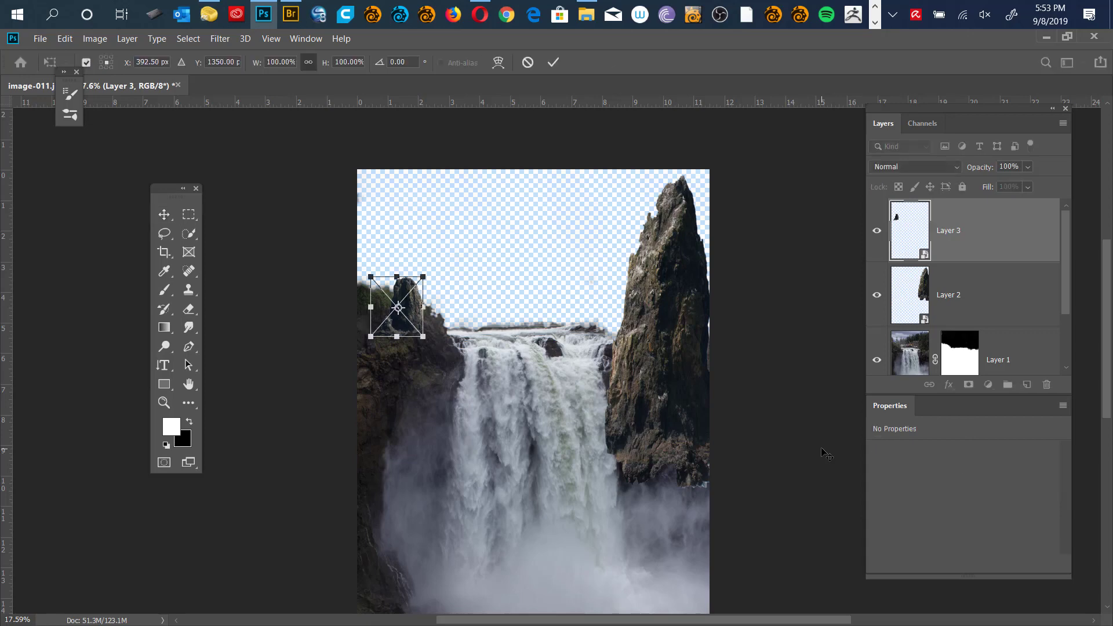
pyautogui.moveTo(372, 277); pyautogui.dragTo(312, 208)
pyautogui.moveTo(420, 288); pyautogui.dragTo(426, 317)
pyautogui.moveTo(296, 289); pyautogui.dragTo(280, 291)
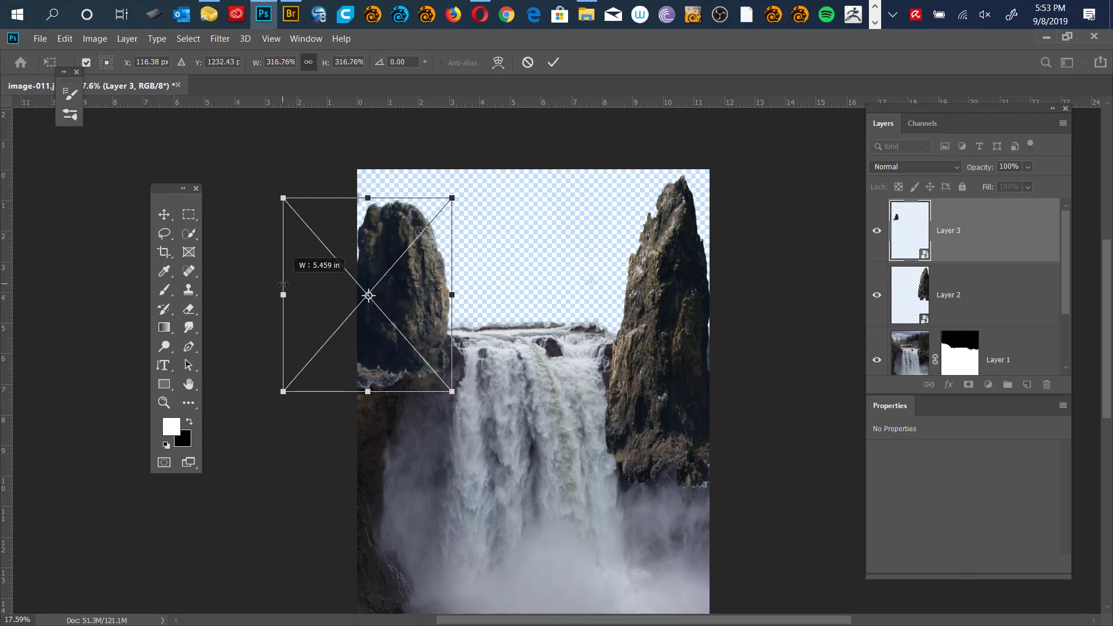
pyautogui.moveTo(426, 277); pyautogui.dragTo(431, 282)
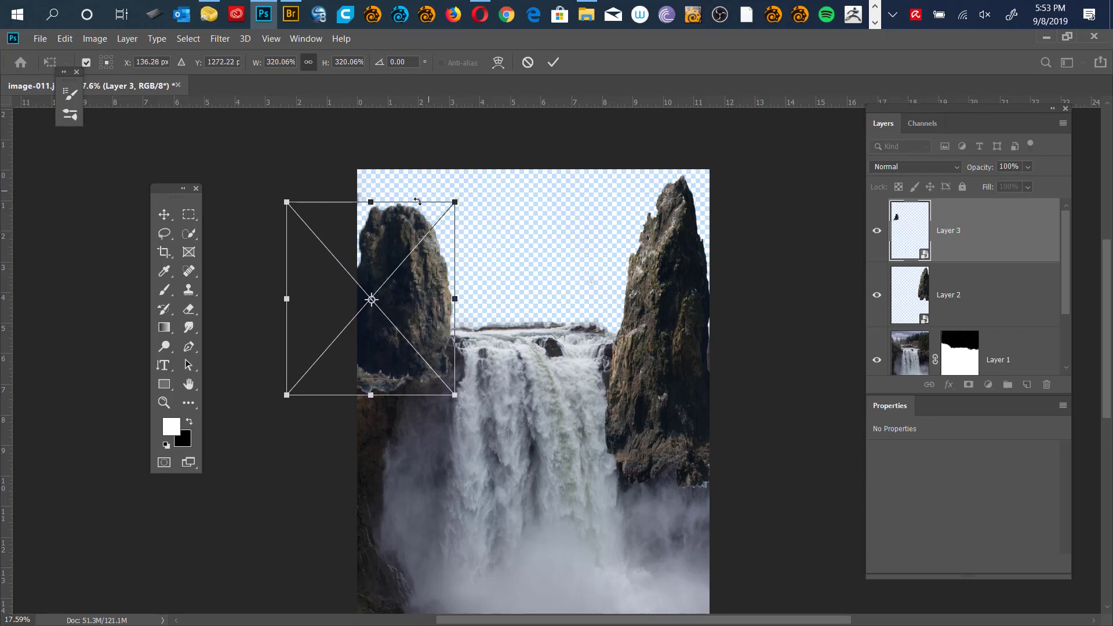
# Stretch the left rock to 348.74% width and 316.33% height, placing it at about X -2.7 in, Y 2.17 in.
pyautogui.moveTo(371, 201); pyautogui.dragTo(378, 264)
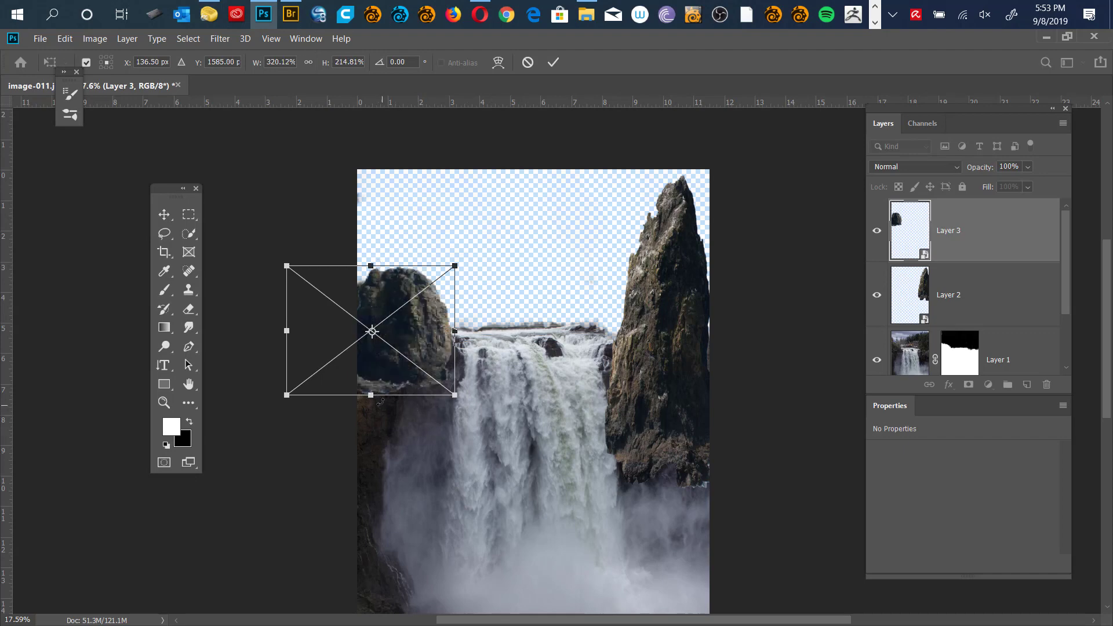
pyautogui.moveTo(367, 426); pyautogui.dragTo(364, 452)
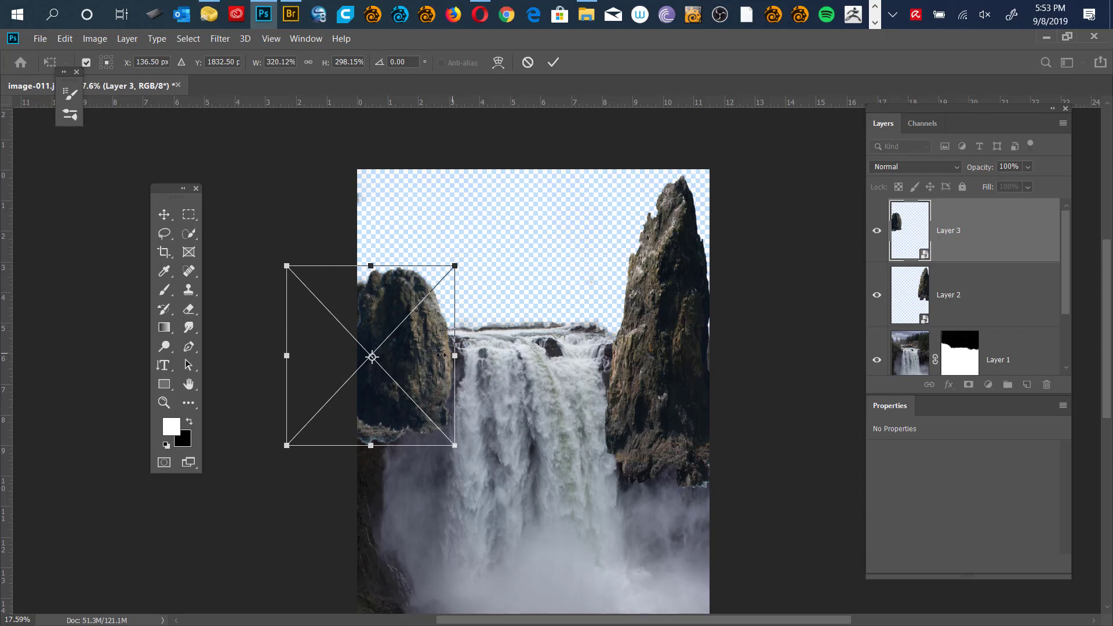
pyautogui.moveTo(441, 355)
pyautogui.mouseDown()
pyautogui.moveTo(430, 355)
pyautogui.moveTo(449, 355)
pyautogui.mouseUp()
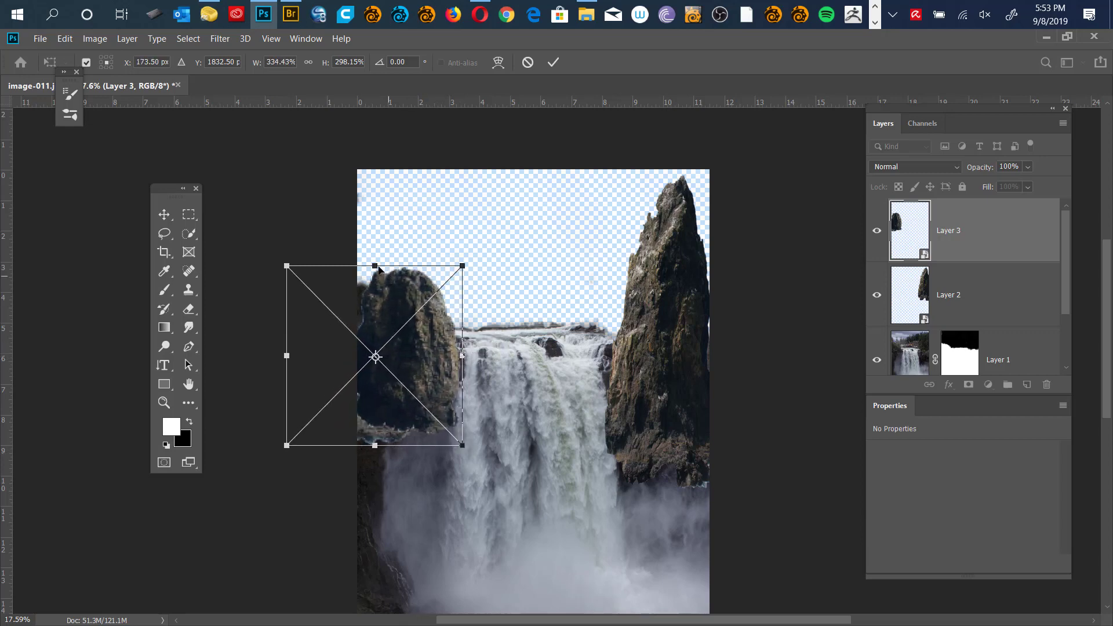
pyautogui.moveTo(378, 267); pyautogui.dragTo(375, 230)
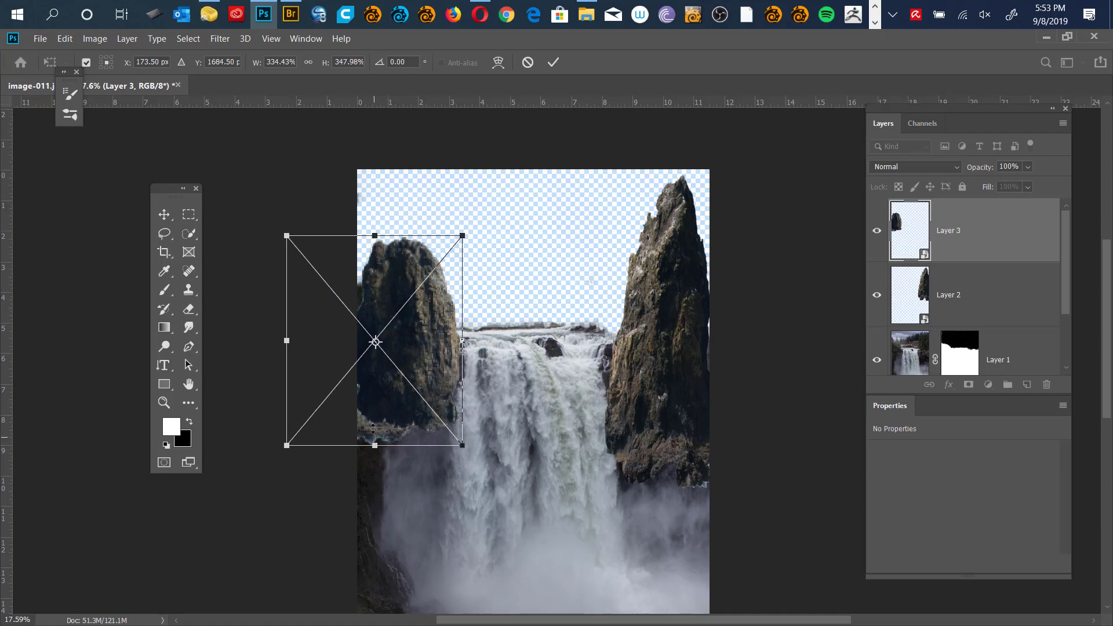
pyautogui.moveTo(373, 428); pyautogui.dragTo(374, 426)
pyautogui.moveTo(418, 328); pyautogui.dragTo(412, 328)
pyautogui.moveTo(281, 331); pyautogui.dragTo(274, 331)
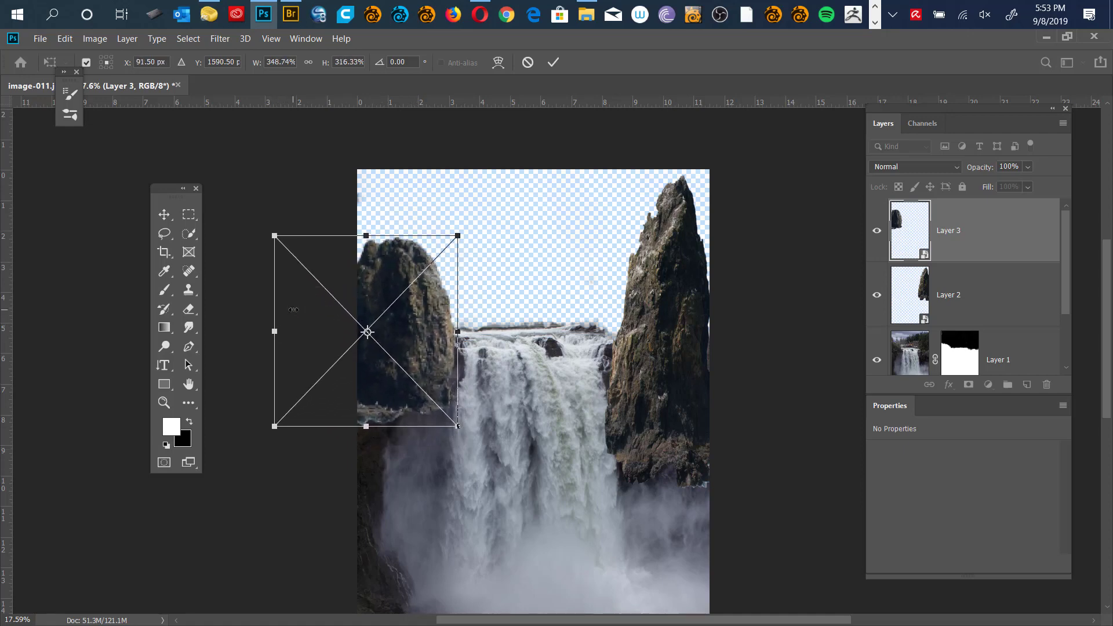
pyautogui.press('Return')
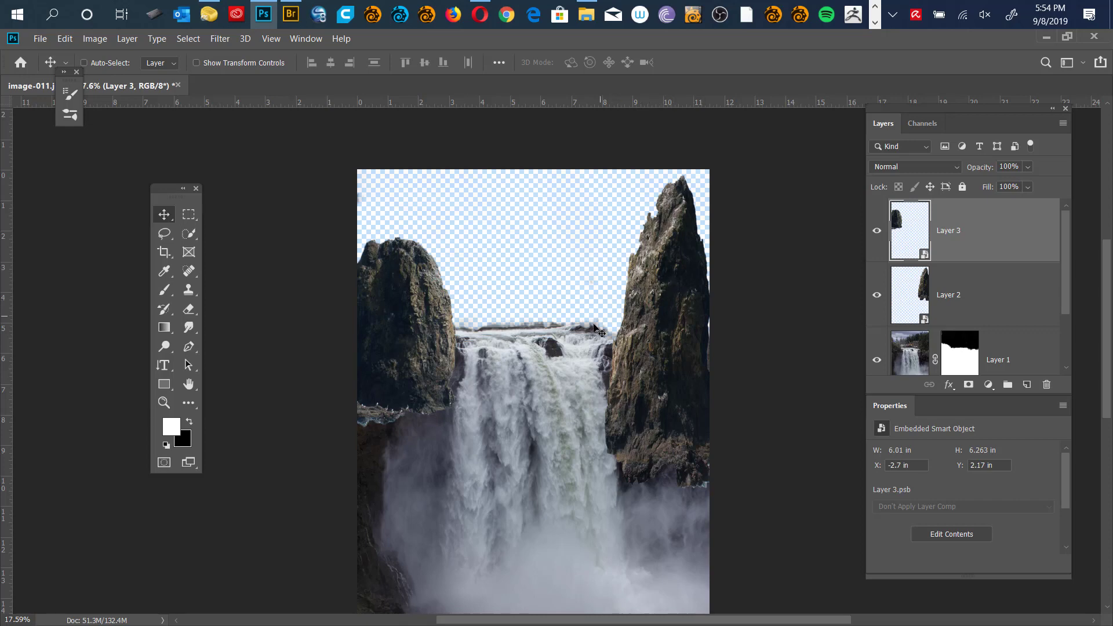
# Add a layer mask to Layer 3 and choose the Soft Round 111 558 brush for painting on it.
pyautogui.press('b')
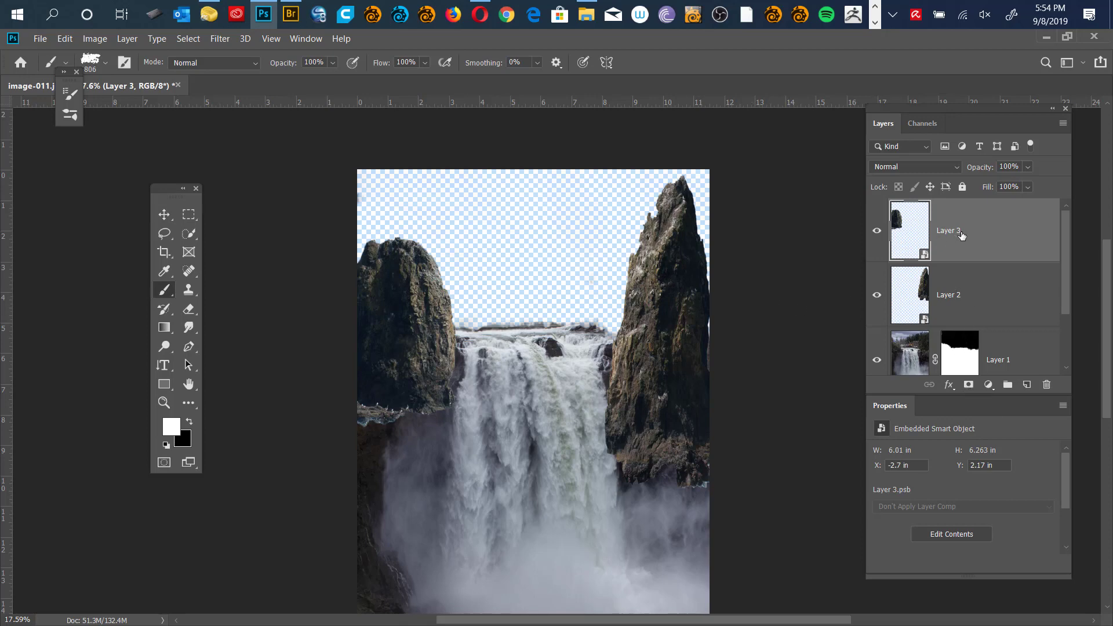
pyautogui.click(968, 385)
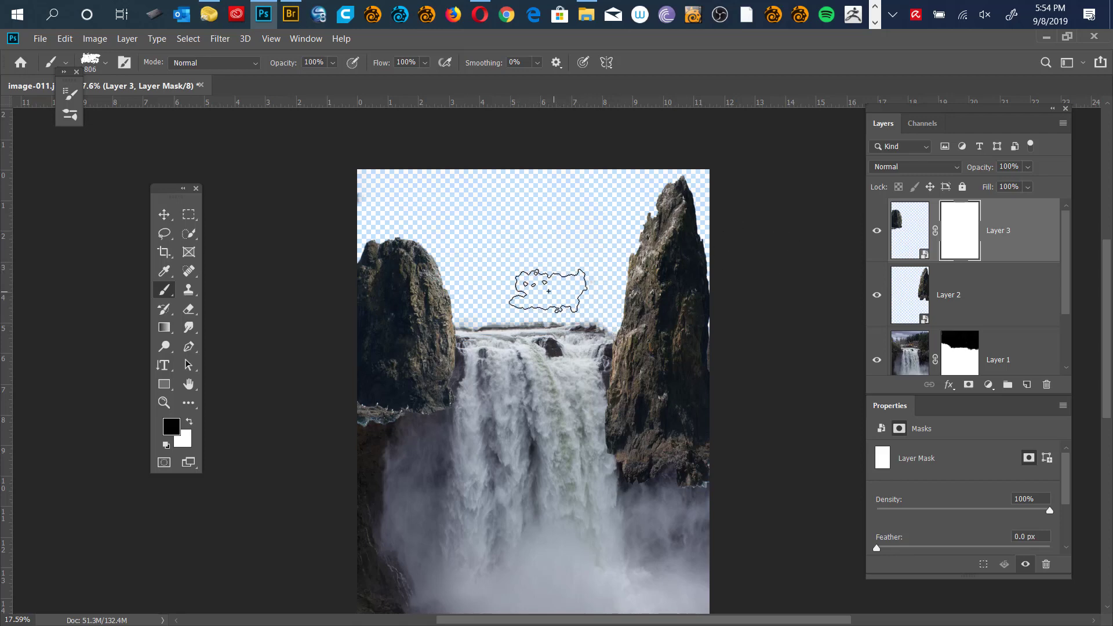
pyautogui.rightClick(544, 301)
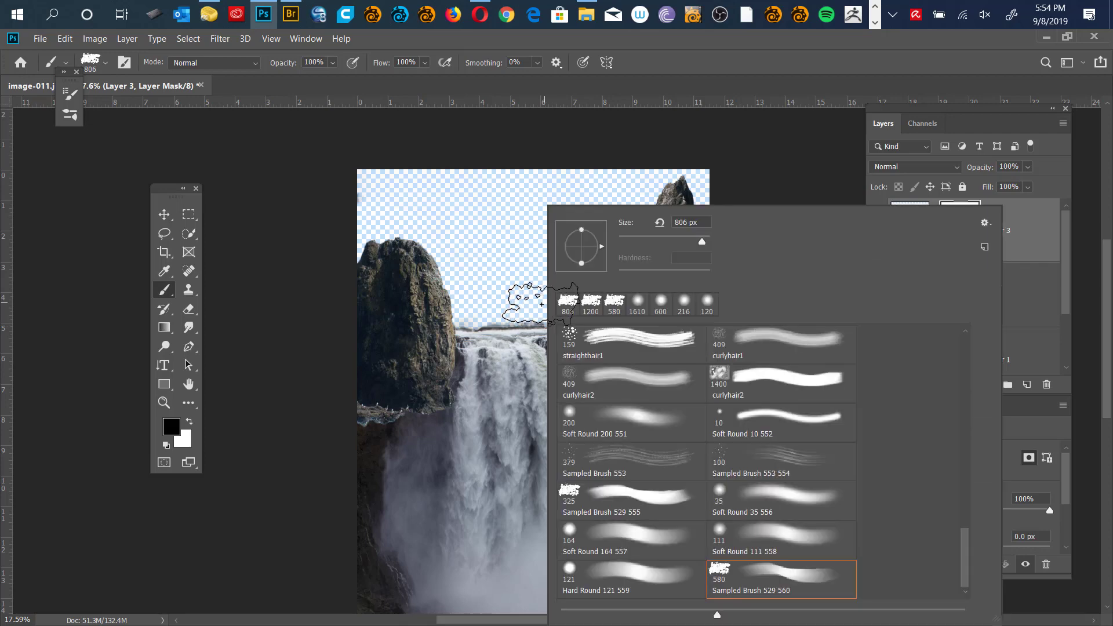
pyautogui.click(641, 581)
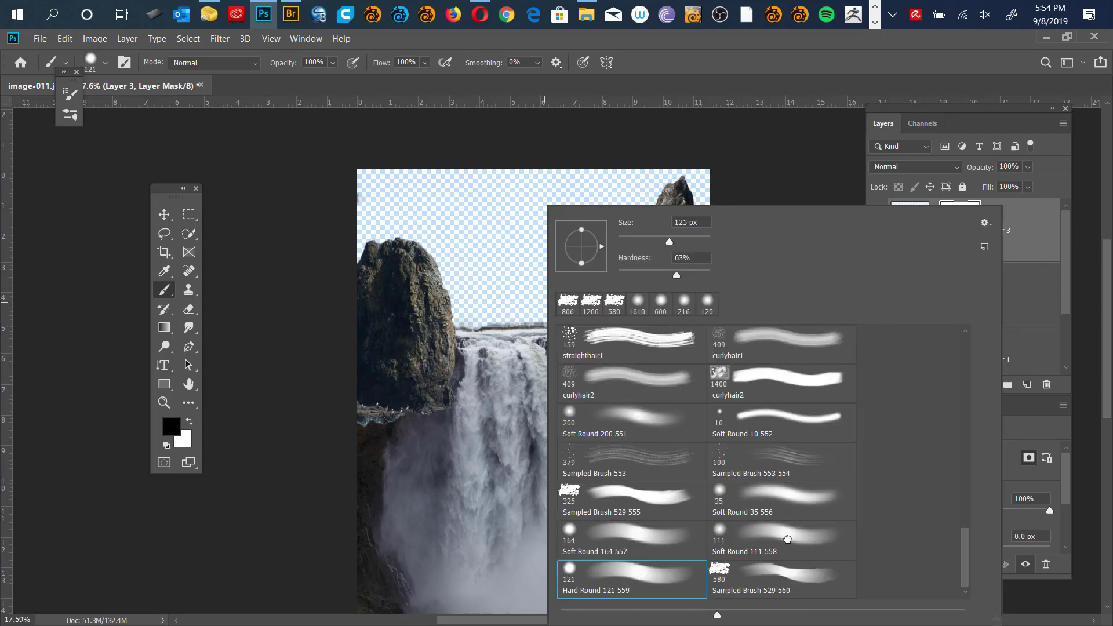
pyautogui.click(787, 539)
pyautogui.click(797, 153)
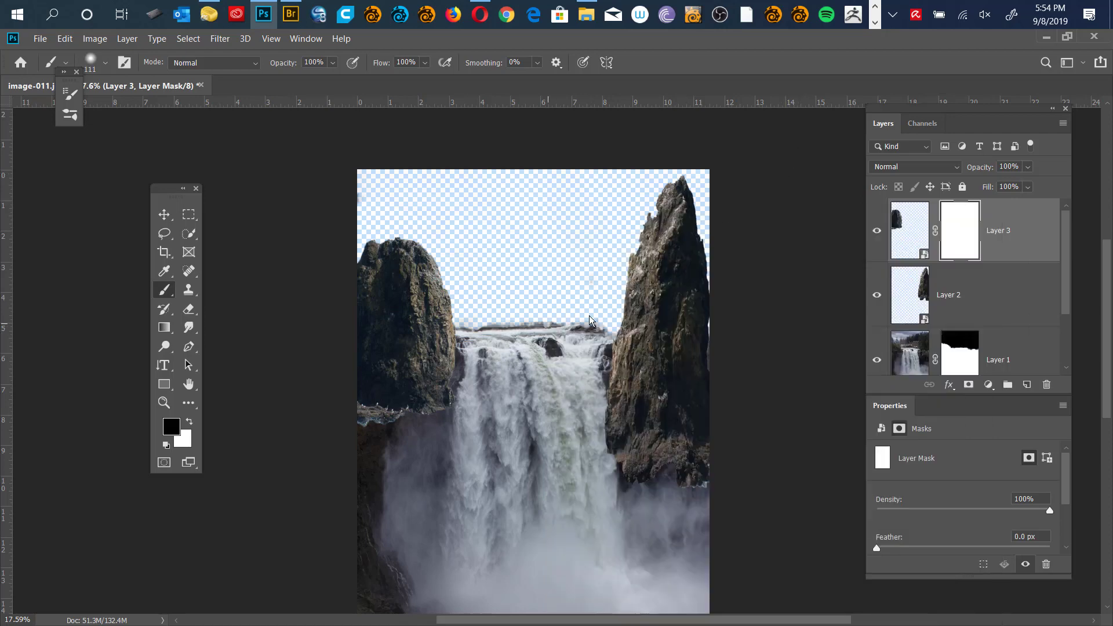
# Paint black on Layer 3's mask along the left rock's base with the soft brush at 630 and 421 px, and check the blend by toggling the layer.
pyautogui.moveTo(553, 323)
pyautogui.mouseDown()
pyautogui.moveTo(612, 327)
pyautogui.moveTo(592, 339)
pyautogui.moveTo(590, 203)
pyautogui.mouseUp()
pyautogui.keyDown('alt'); pyautogui.rightClick(454, 405); pyautogui.keyUp('alt')
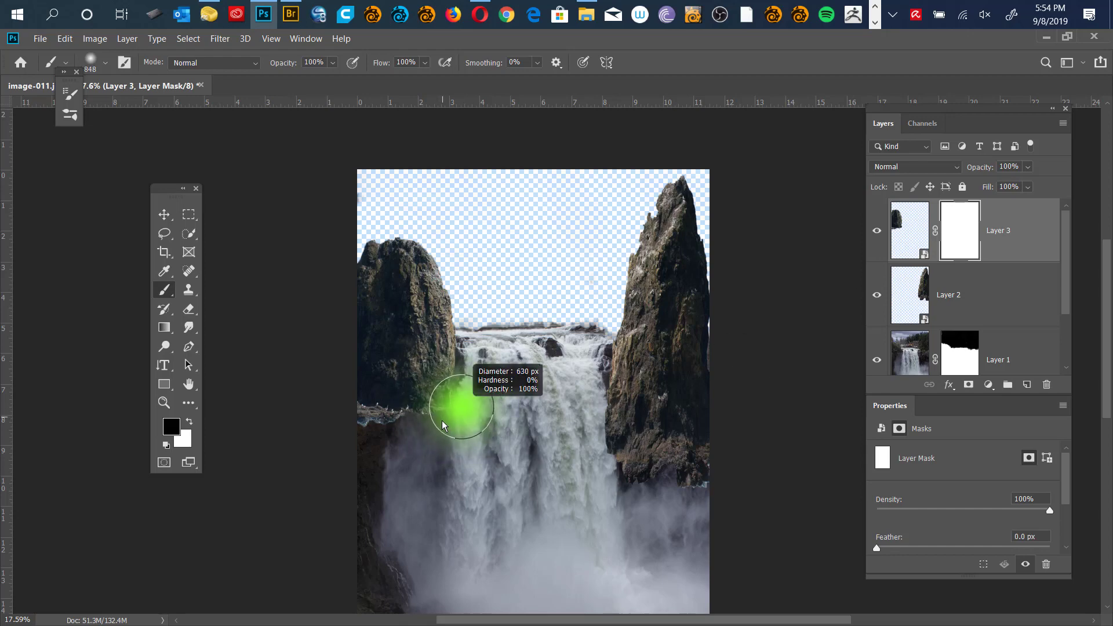
pyautogui.moveTo(443, 395)
pyautogui.mouseDown()
pyautogui.moveTo(460, 497)
pyautogui.moveTo(448, 404)
pyautogui.moveTo(438, 481)
pyautogui.moveTo(438, 408)
pyautogui.moveTo(432, 462)
pyautogui.mouseUp()
pyautogui.moveTo(384, 390); pyautogui.dragTo(396, 488)
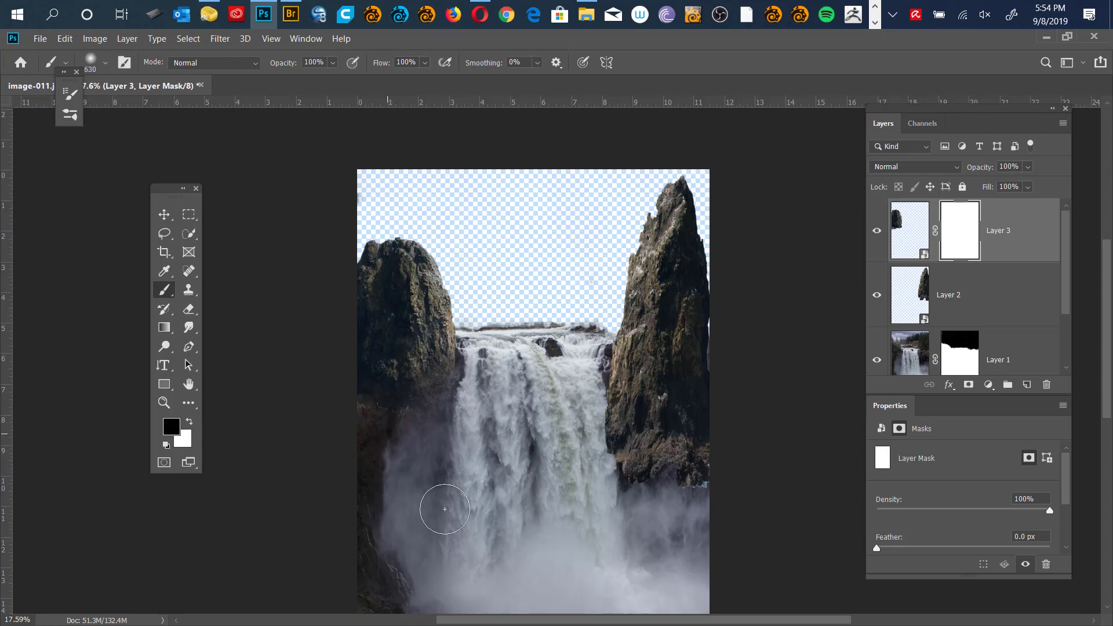
pyautogui.moveTo(420, 375); pyautogui.dragTo(400, 412)
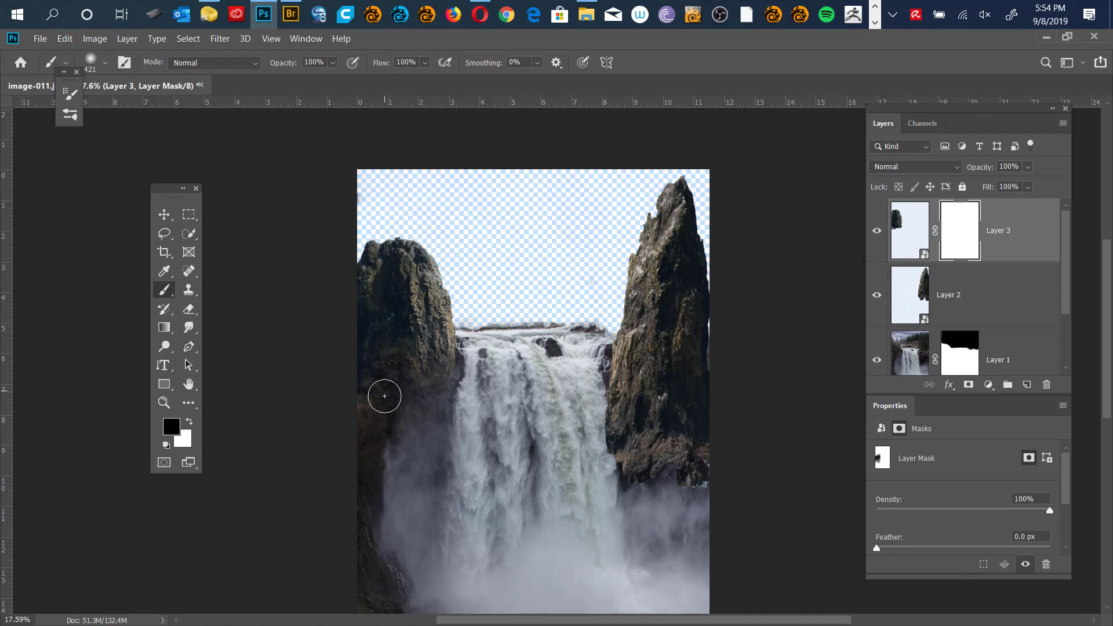
pyautogui.moveTo(454, 384)
pyautogui.mouseDown()
pyautogui.moveTo(460, 411)
pyautogui.moveTo(376, 386)
pyautogui.moveTo(365, 421)
pyautogui.mouseUp()
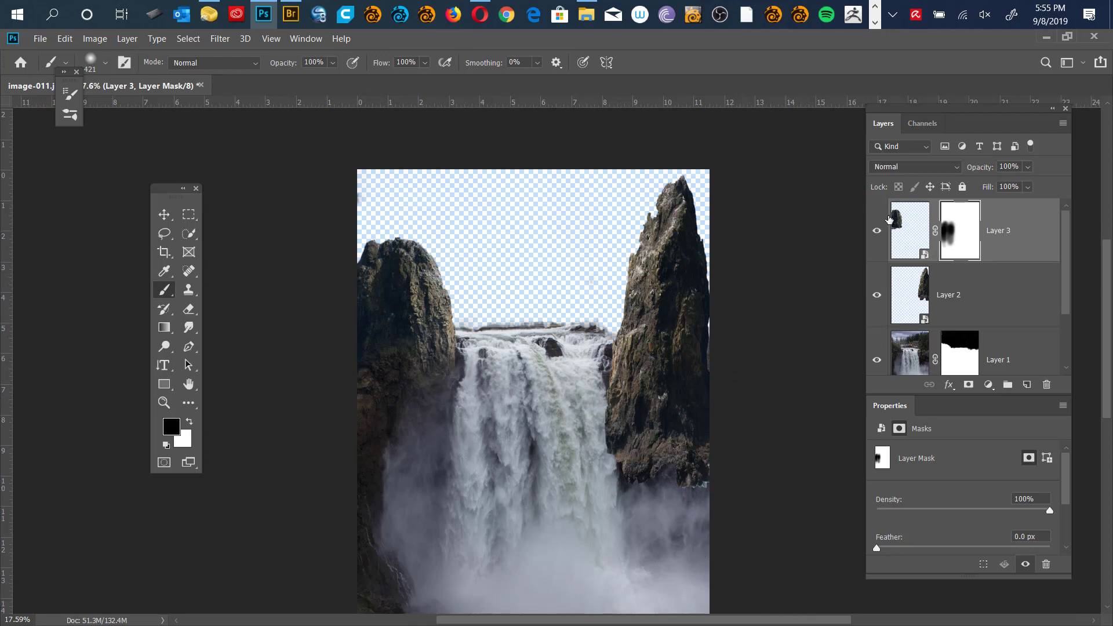
pyautogui.click(878, 231)
pyautogui.click(878, 232)
# Switch to the Sampled Brush 529 560 at 107 px and open the Brush Settings.
pyautogui.rightClick(564, 303)
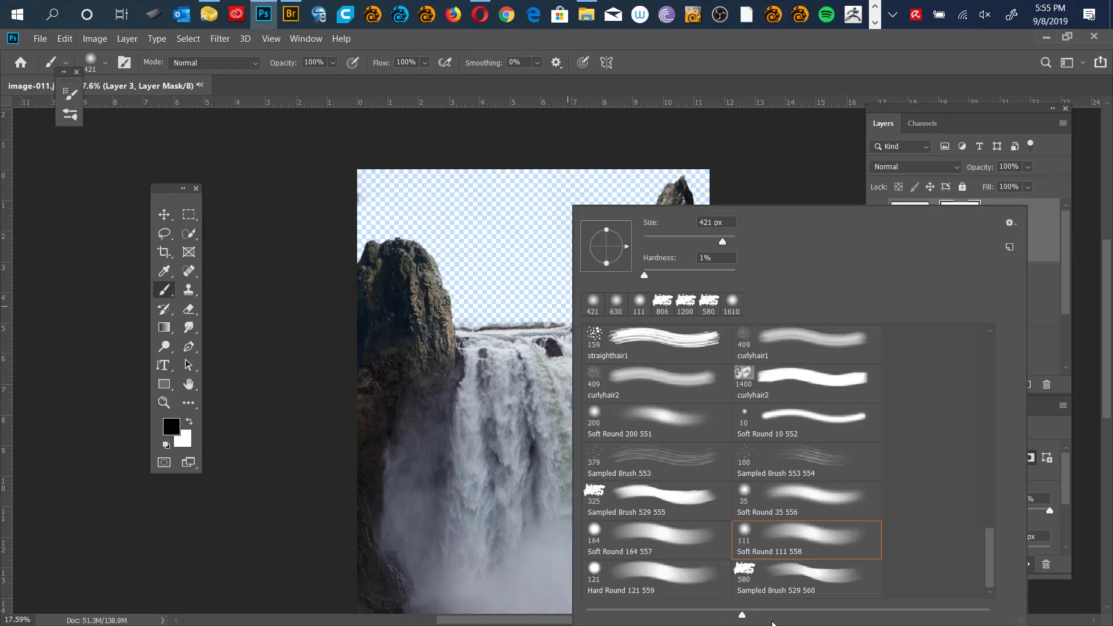
pyautogui.click(780, 580)
pyautogui.click(797, 173)
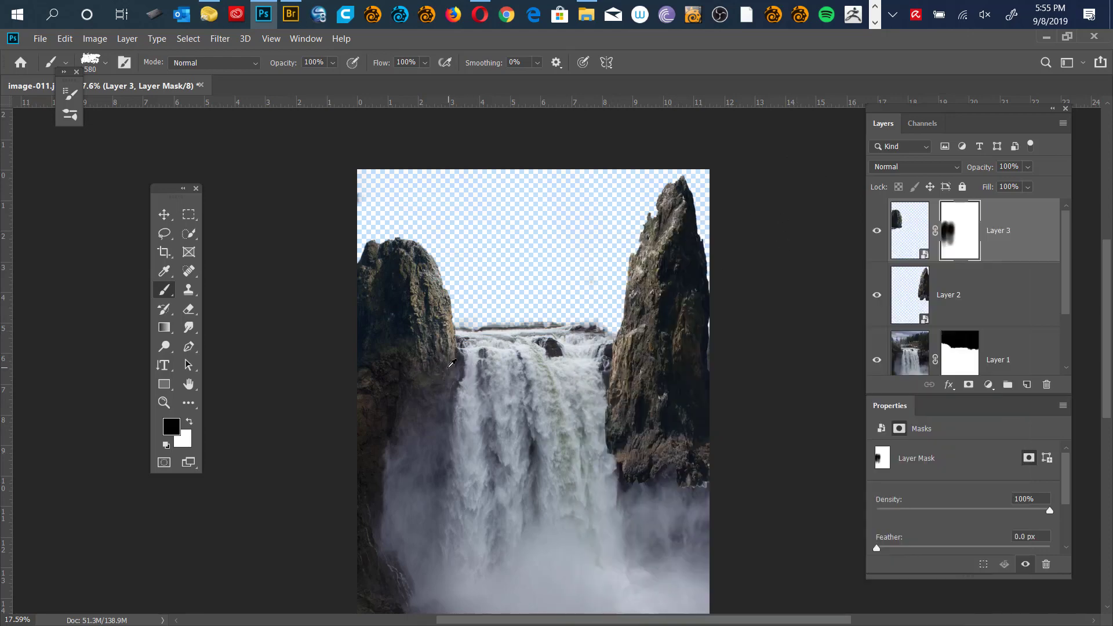
pyautogui.moveTo(449, 367)
pyautogui.mouseDown()
pyautogui.moveTo(415, 370)
pyautogui.moveTo(426, 358)
pyautogui.mouseUp()
pyautogui.click(124, 63)
pyautogui.click(124, 63)
pyautogui.click(127, 66)
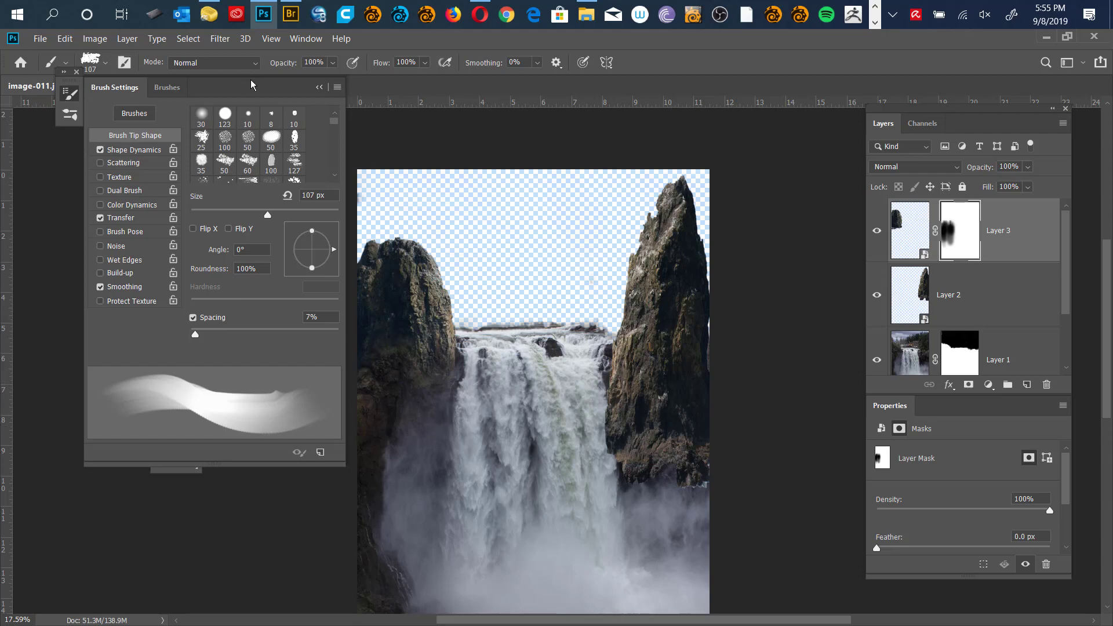
# Save the layered composite as a TIFF named class tut 002 in the Mastering Layers folder, with LZW image compression.
pyautogui.moveTo(251, 84); pyautogui.dragTo(206, 149)
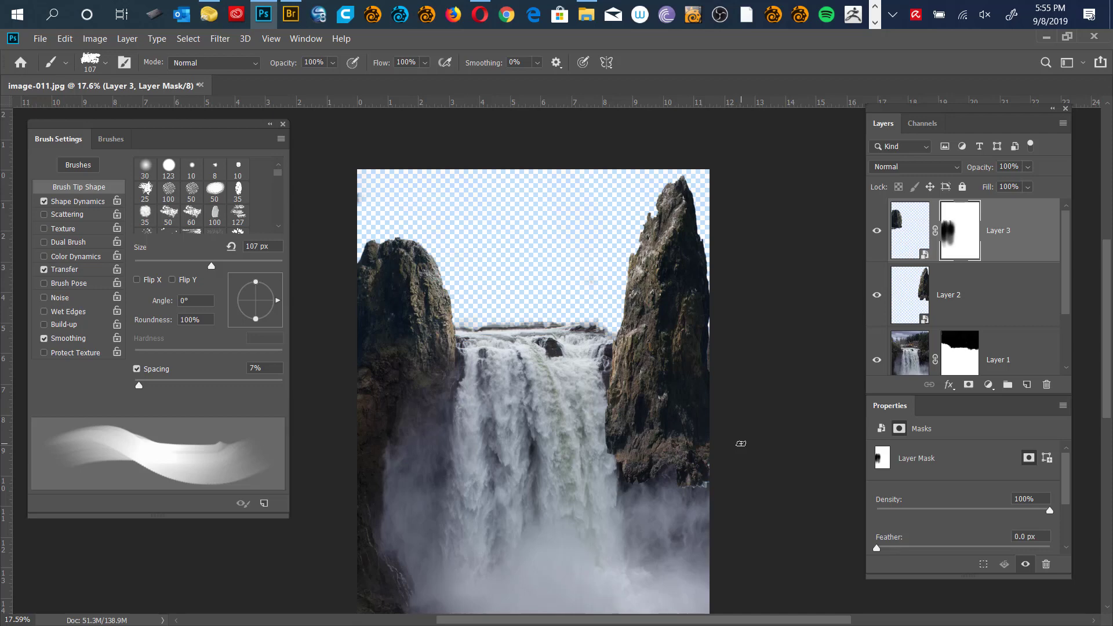
pyautogui.hotkey('ctrl', 'shift', 's')
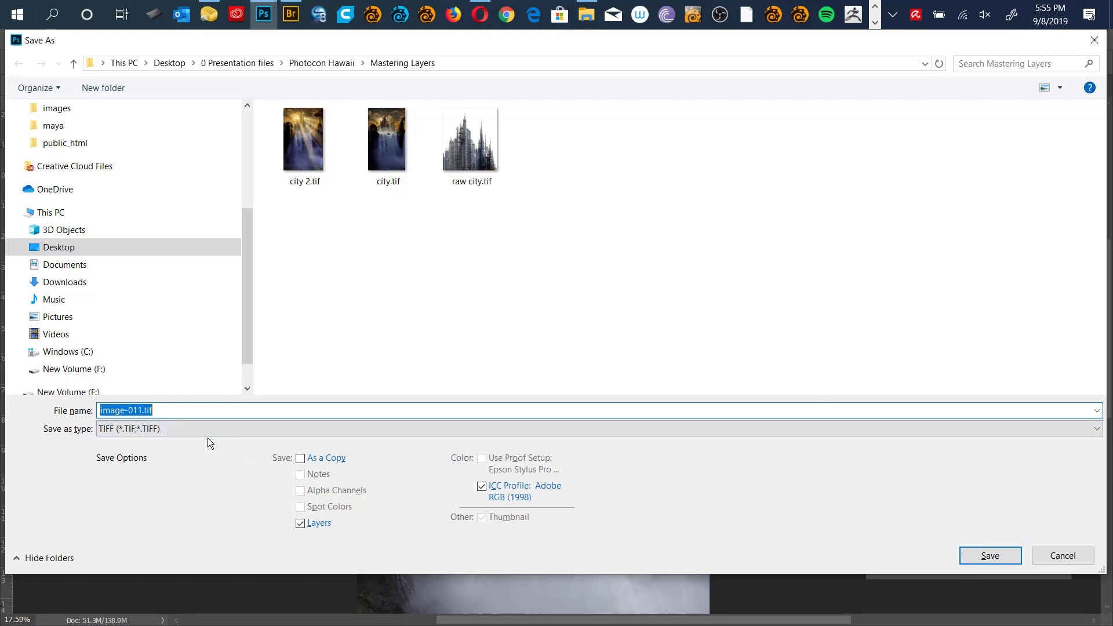
pyautogui.write('cl')
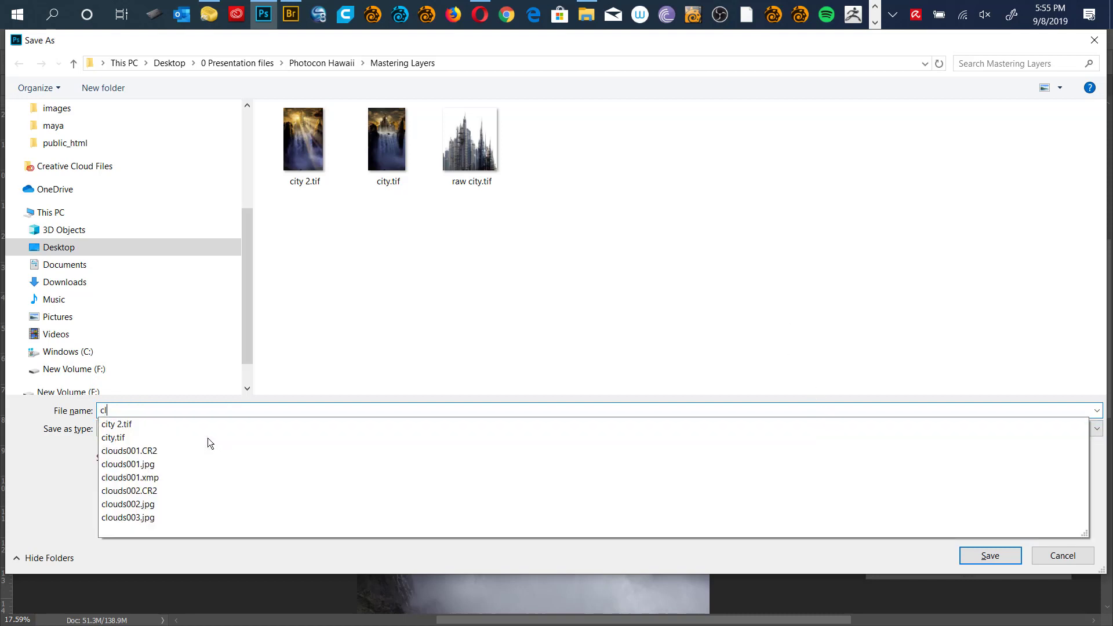
pyautogui.write('ass tut ')
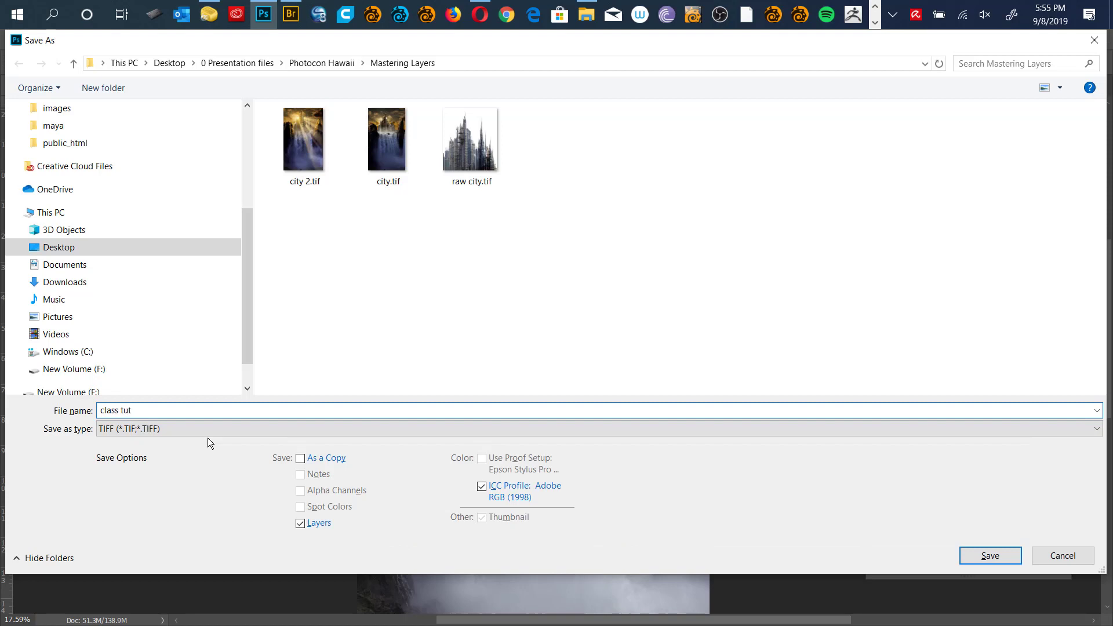
pyautogui.write('002')
pyautogui.press('Return')
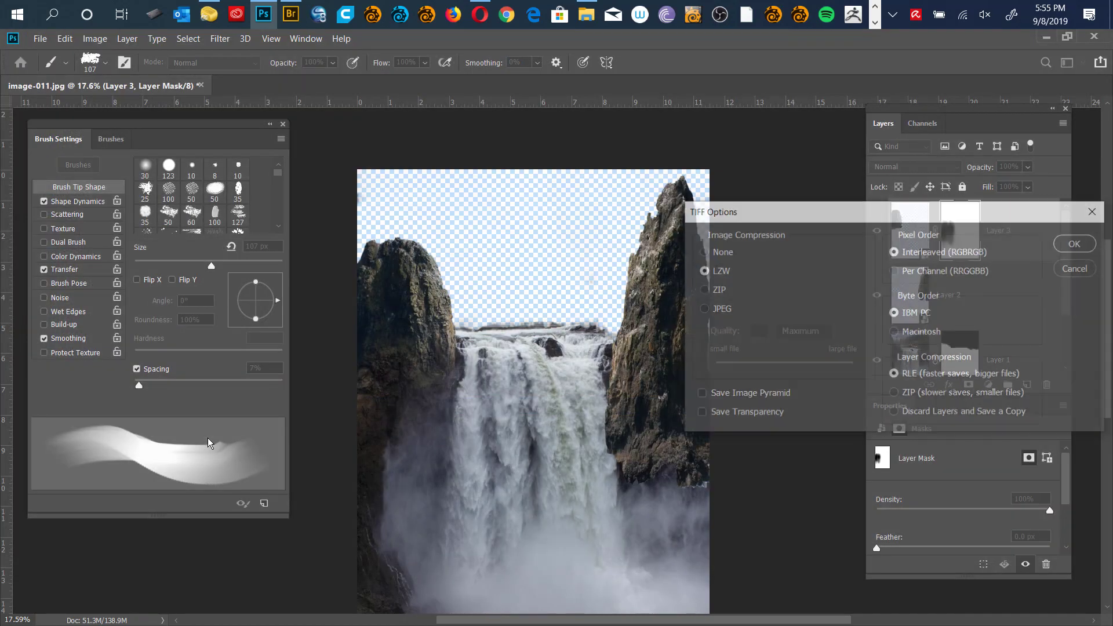
pyautogui.click(1074, 243)
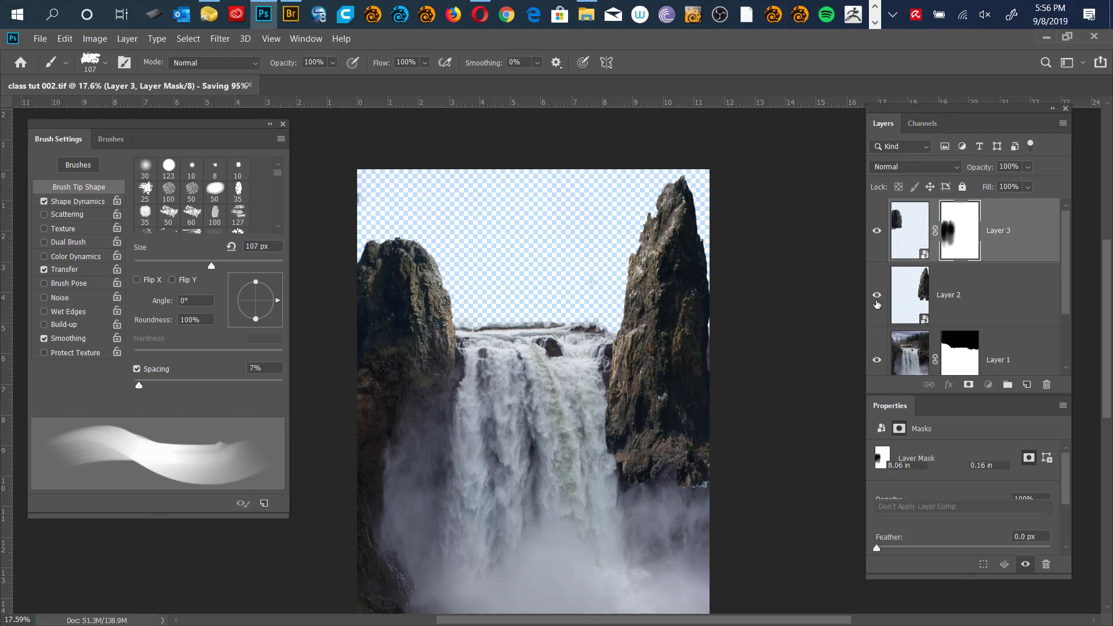
# Hide Layer 2 to examine the right cliff beneath it at 33.3% zoom, and show the layer again.
pyautogui.click(898, 304)
pyautogui.click(877, 295)
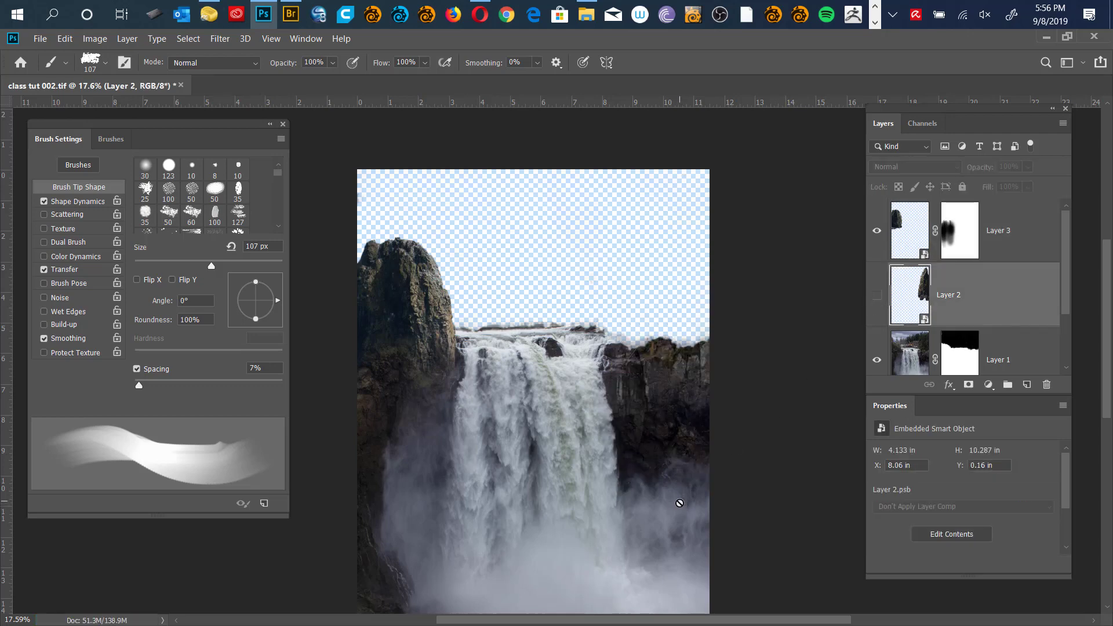
pyautogui.hotkey('ctrl', '+')
pyautogui.hotkey('ctrl', '+')
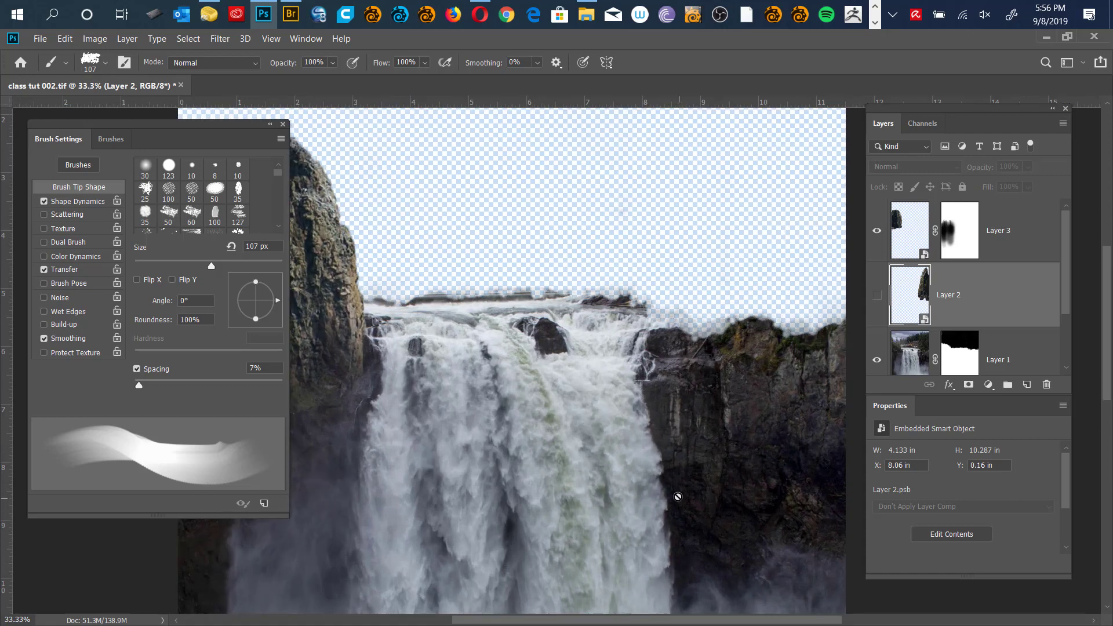
pyautogui.moveTo(678, 481); pyautogui.dragTo(653, 353)
pyautogui.hotkey('ctrl', 'r')
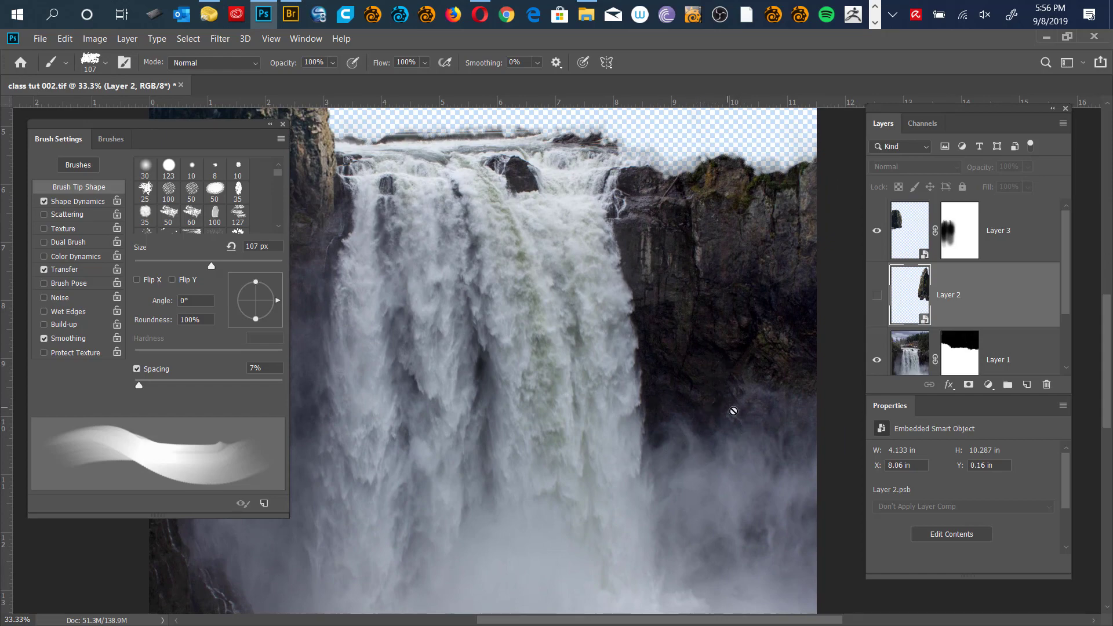
pyautogui.moveTo(729, 359); pyautogui.dragTo(641, 524)
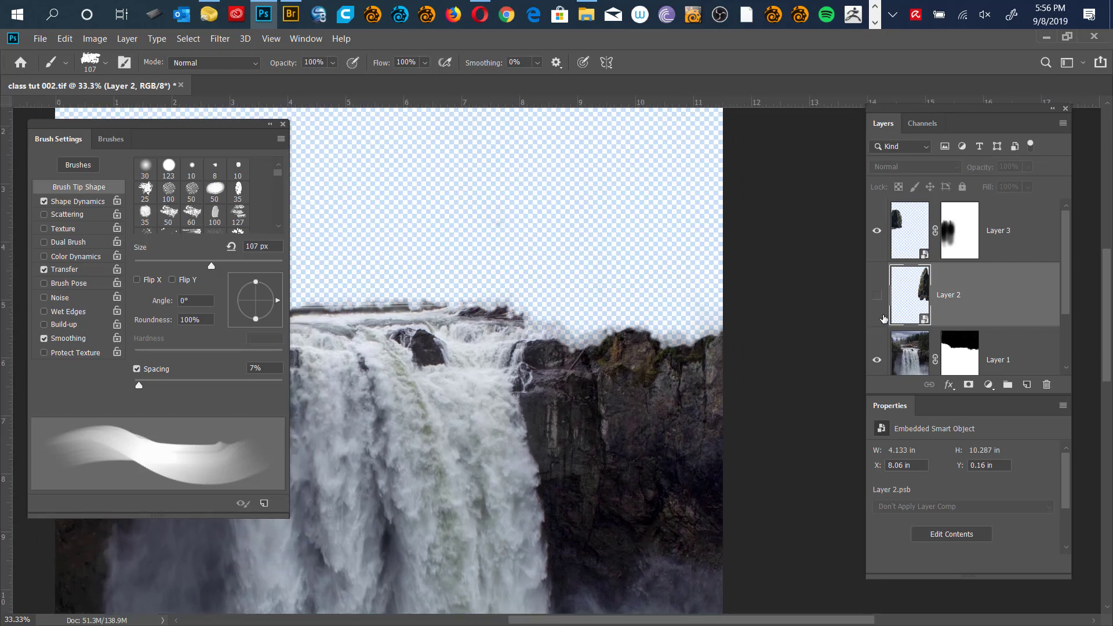
pyautogui.click(878, 295)
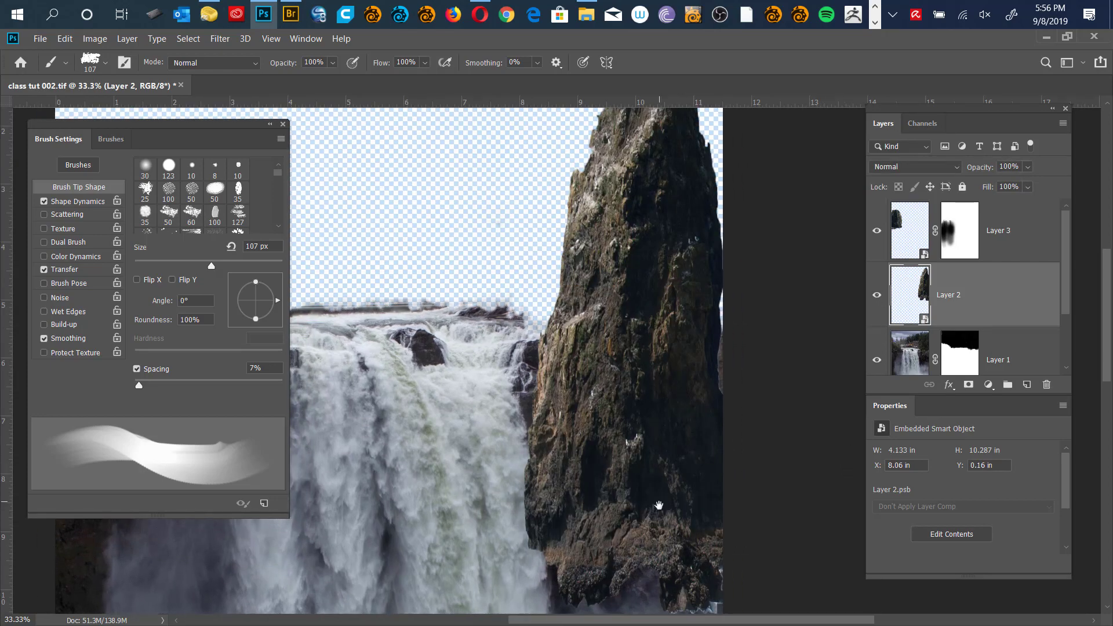
pyautogui.moveTo(659, 507)
pyautogui.mouseDown()
pyautogui.moveTo(646, 397)
pyautogui.moveTo(648, 410)
pyautogui.mouseUp()
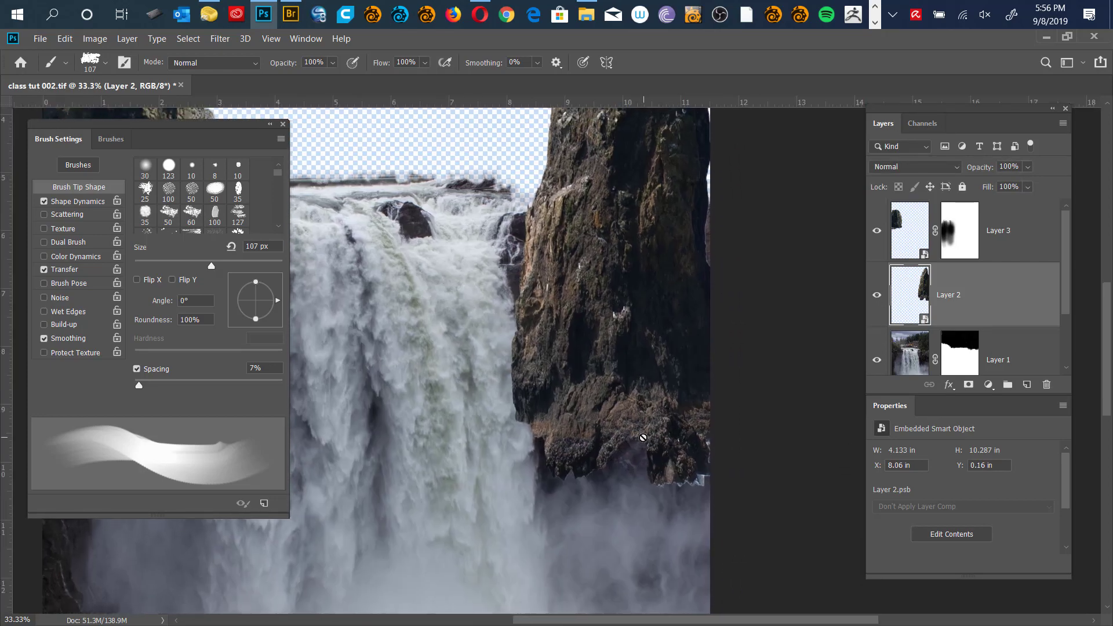
# Add a layer mask to Layer 2 and activate the Brush tool with the 107 px sampled tip.
pyautogui.hotkey('shift', 'b')
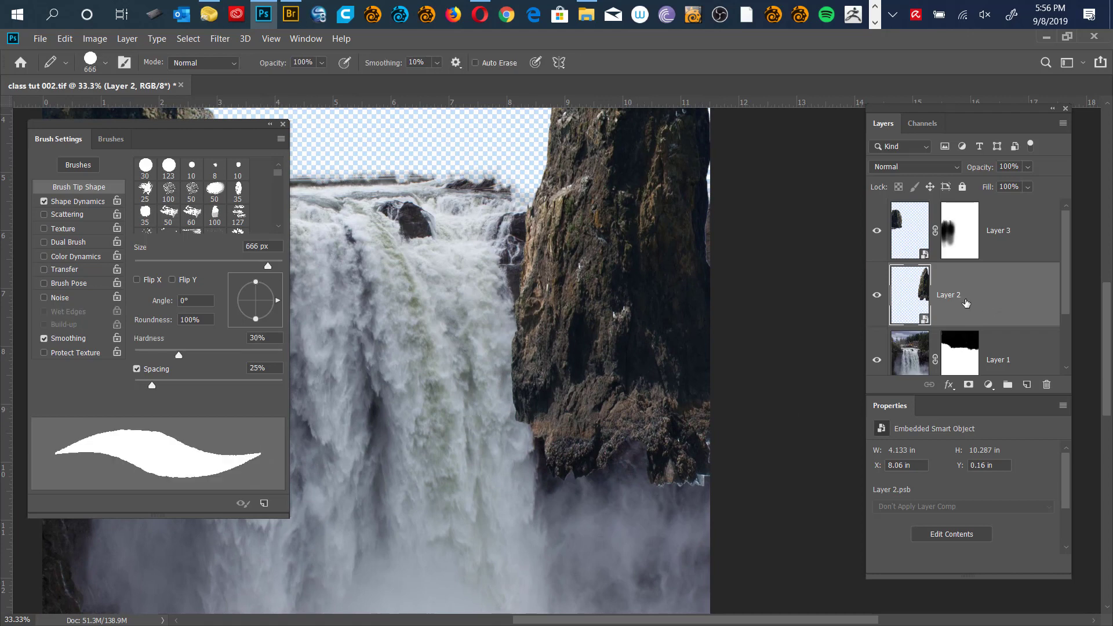
pyautogui.click(968, 385)
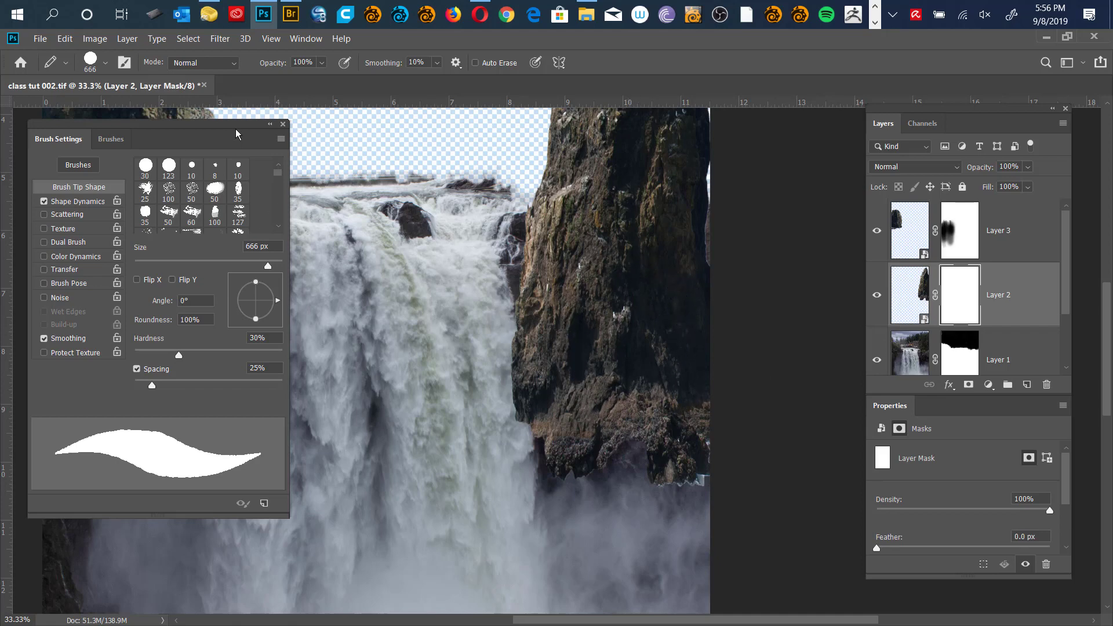
pyautogui.moveTo(238, 126)
pyautogui.mouseDown()
pyautogui.moveTo(249, 147)
pyautogui.moveTo(456, 255)
pyautogui.moveTo(454, 244)
pyautogui.mouseUp()
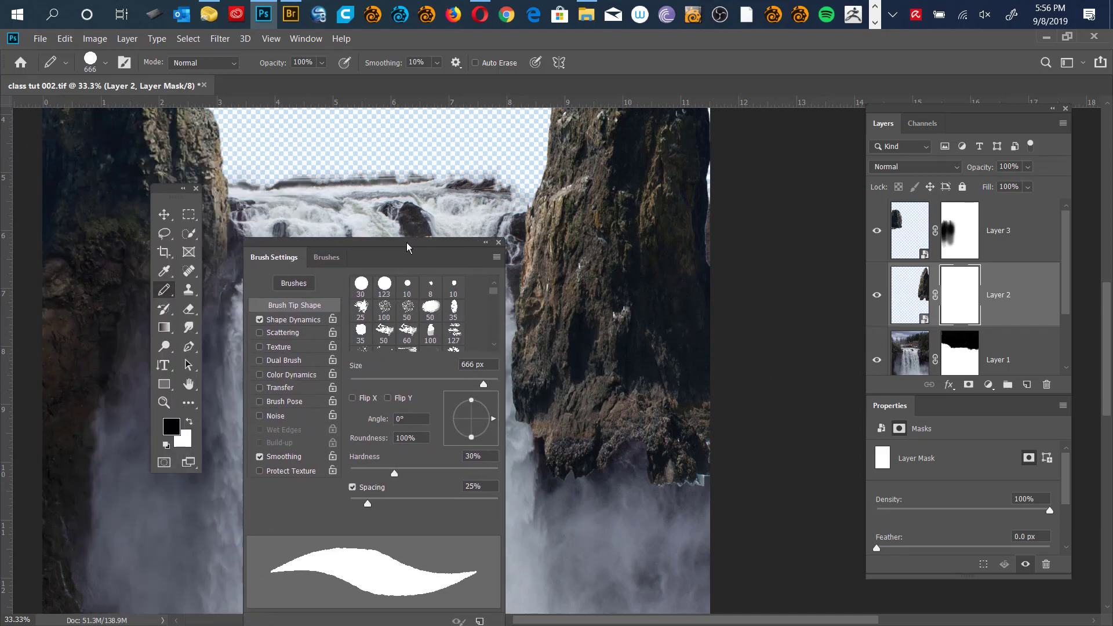
pyautogui.rightClick(165, 296)
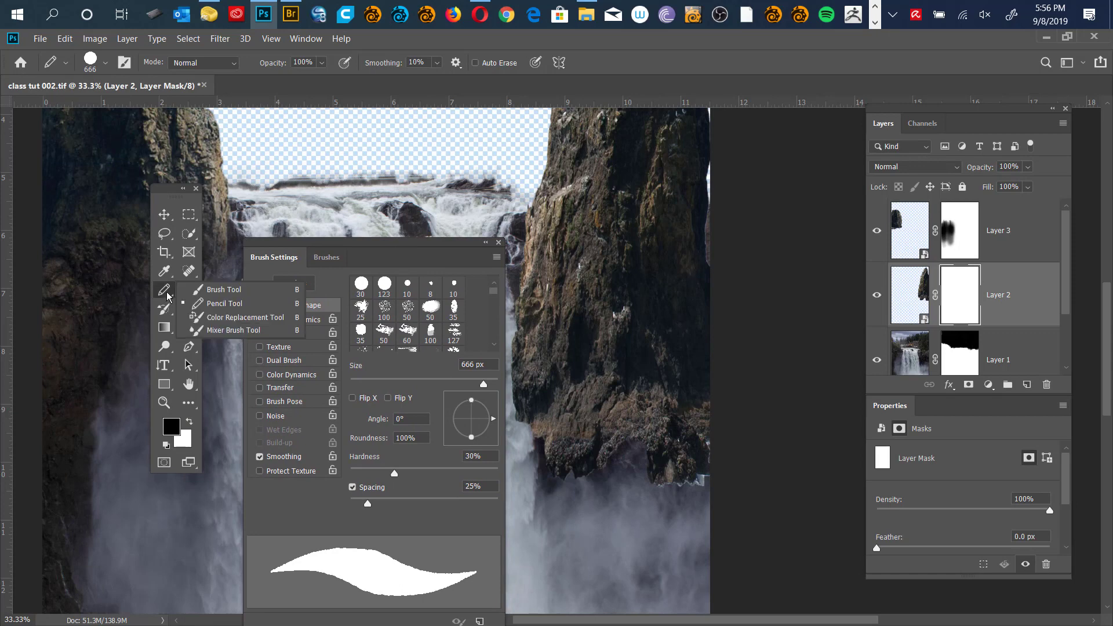
pyautogui.click(230, 290)
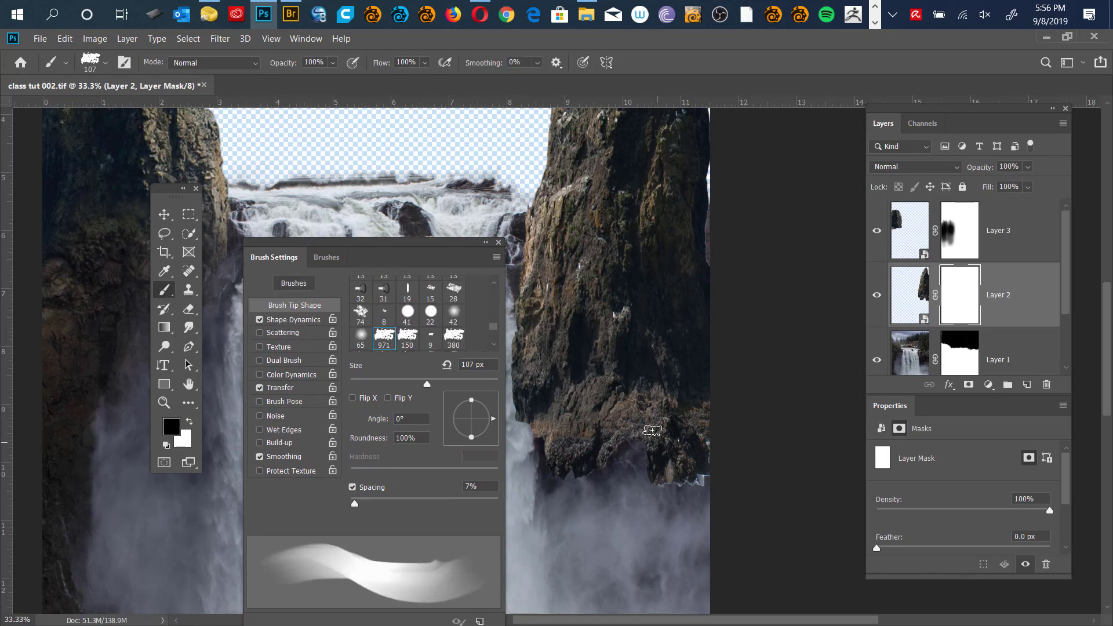
# Paint black on Layer 2's mask along the right rock's base with the sampled brush at 631 and 165 px, and check the blend.
pyautogui.moveTo(635, 411)
pyautogui.mouseDown()
pyautogui.moveTo(699, 418)
pyautogui.moveTo(688, 514)
pyautogui.moveTo(688, 452)
pyautogui.moveTo(714, 425)
pyautogui.mouseUp()
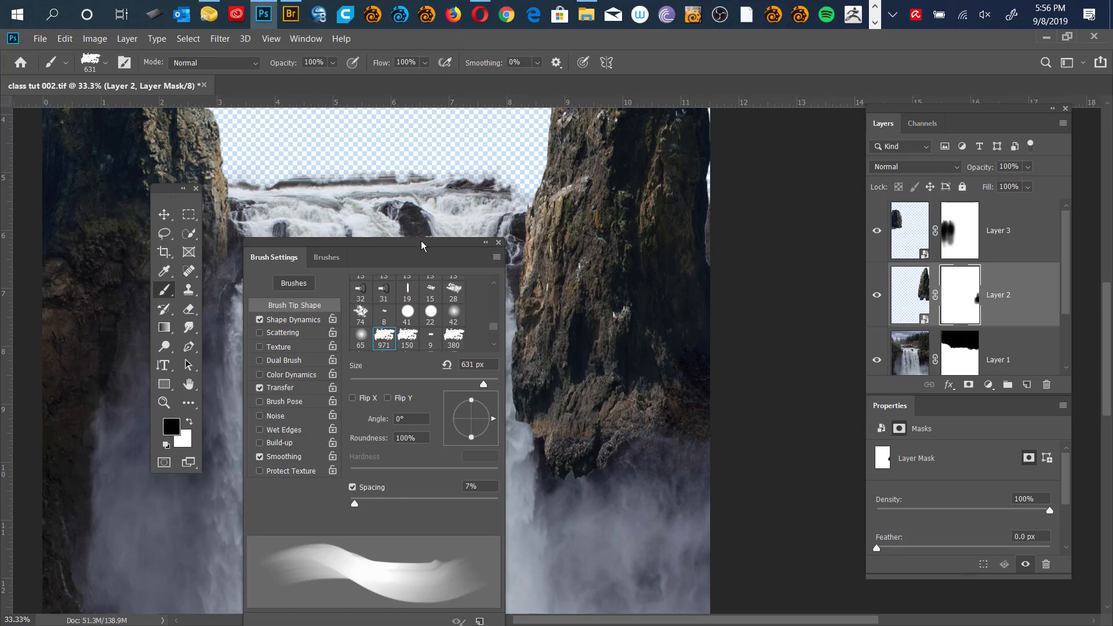
pyautogui.click(498, 243)
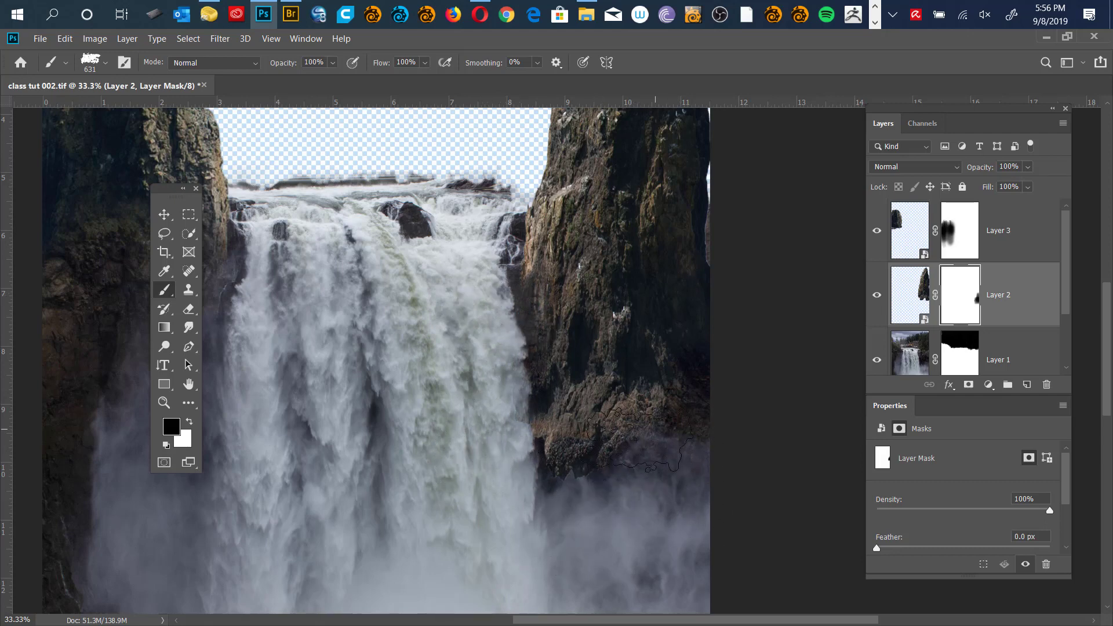
pyautogui.click(616, 462)
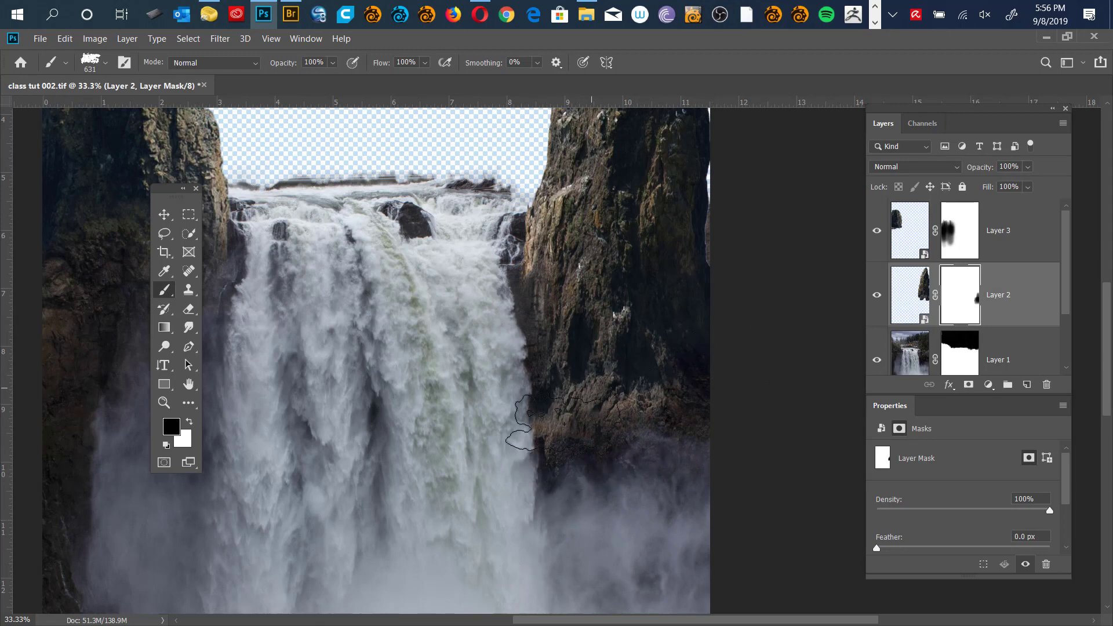
pyautogui.moveTo(571, 379)
pyautogui.mouseDown()
pyautogui.moveTo(509, 381)
pyautogui.moveTo(516, 391)
pyautogui.mouseUp()
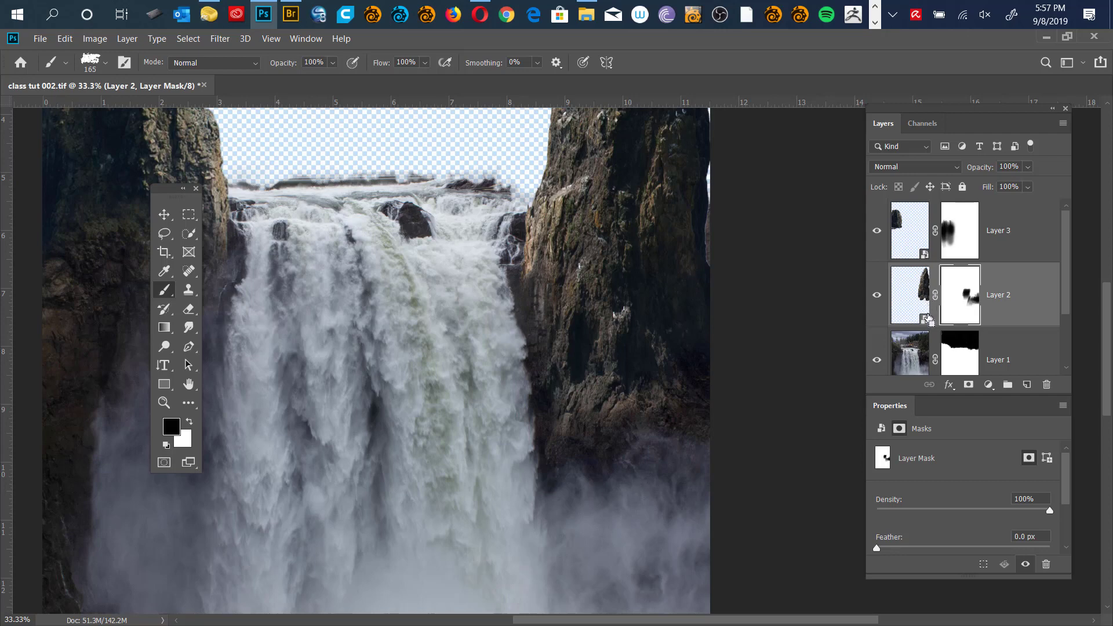
pyautogui.hotkey('ctrl', '0')
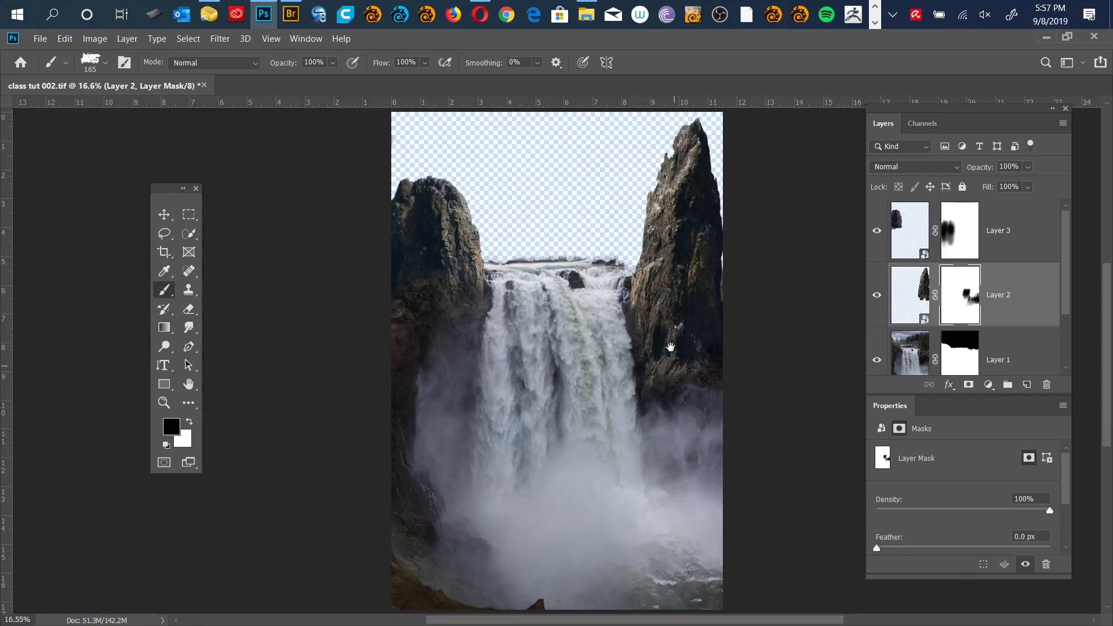
pyautogui.moveTo(659, 380)
pyautogui.mouseDown()
pyautogui.moveTo(620, 413)
pyautogui.moveTo(636, 423)
pyautogui.moveTo(641, 405)
pyautogui.mouseUp()
pyautogui.hotkey('ctrl', 'r')
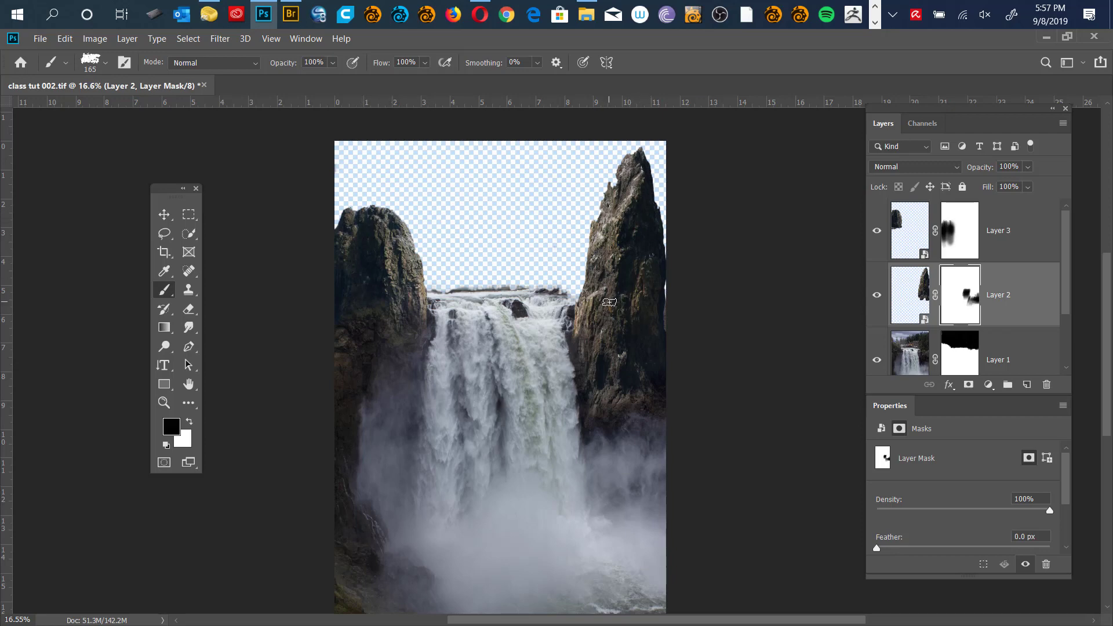
pyautogui.press('x')
# Apply a Curves adjustment to Layer 2's smart object and set the RGB black point to input 16, output 0.
pyautogui.click(909, 295)
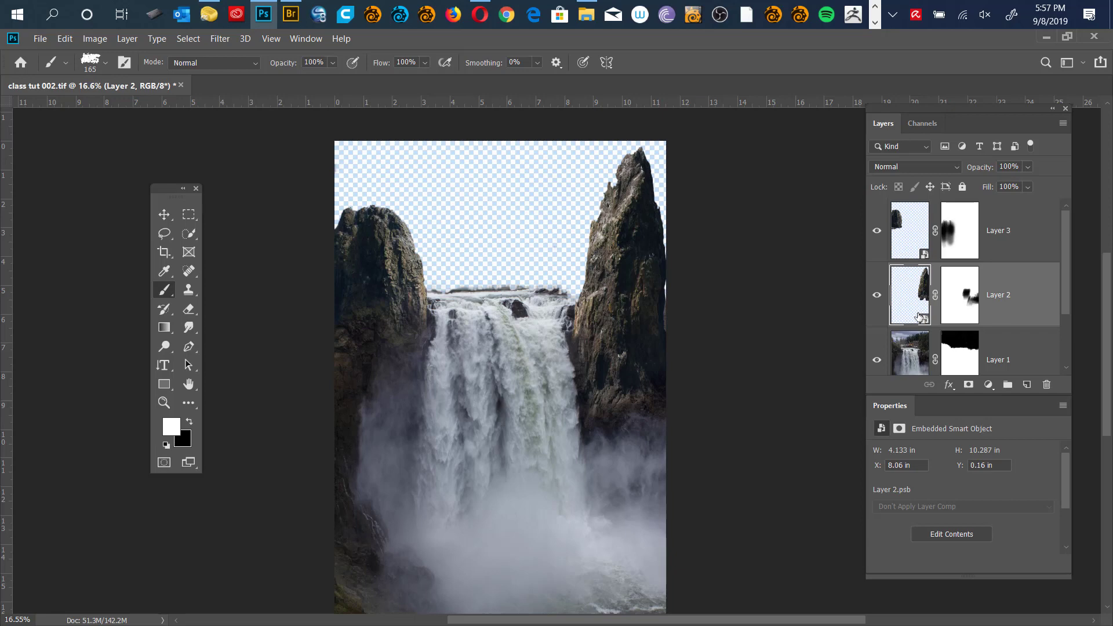
pyautogui.click(94, 38)
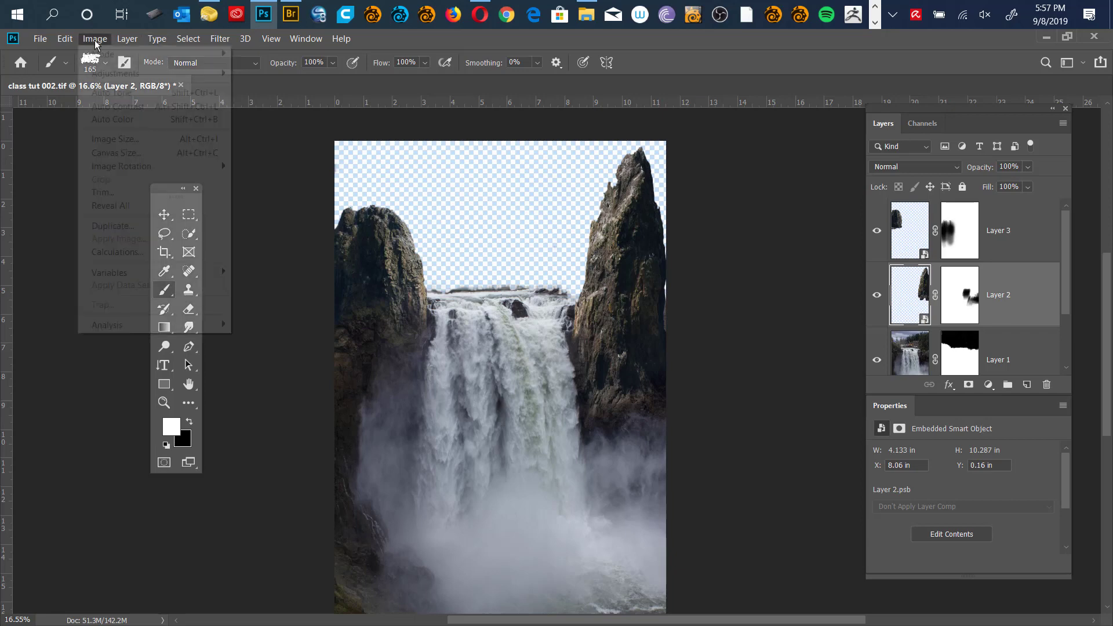
pyautogui.moveTo(158, 74)
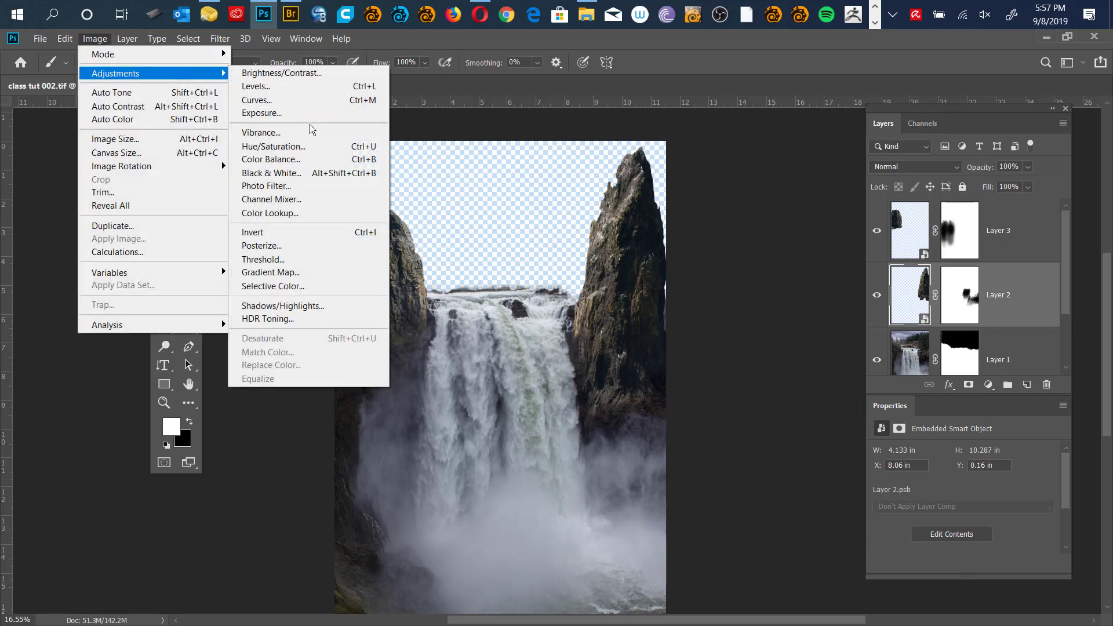
pyautogui.click(305, 102)
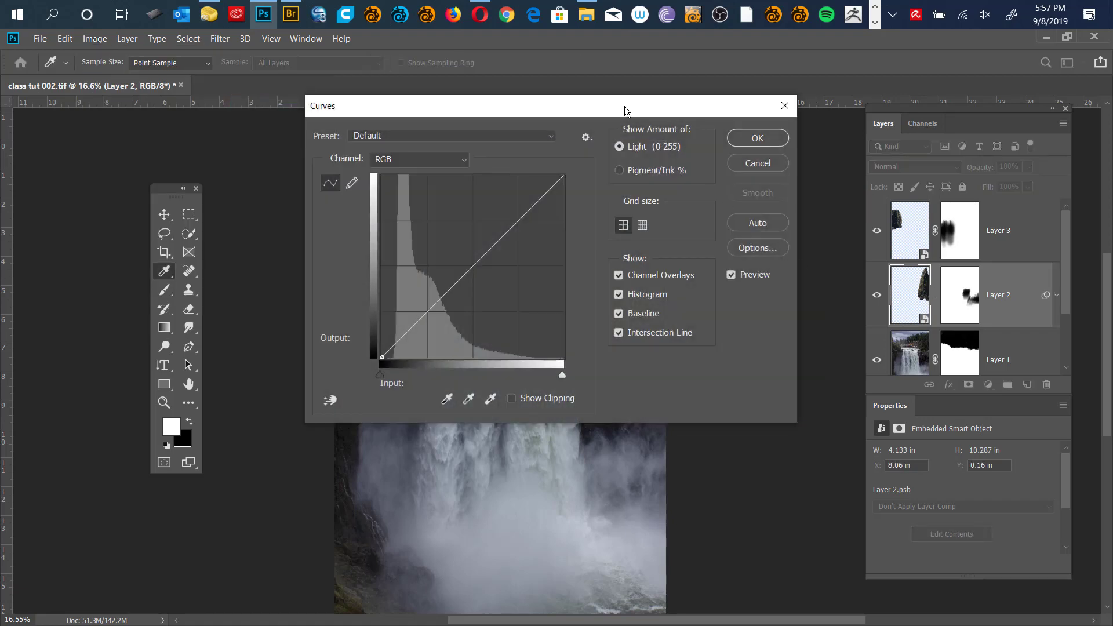
pyautogui.moveTo(624, 106); pyautogui.dragTo(961, 181)
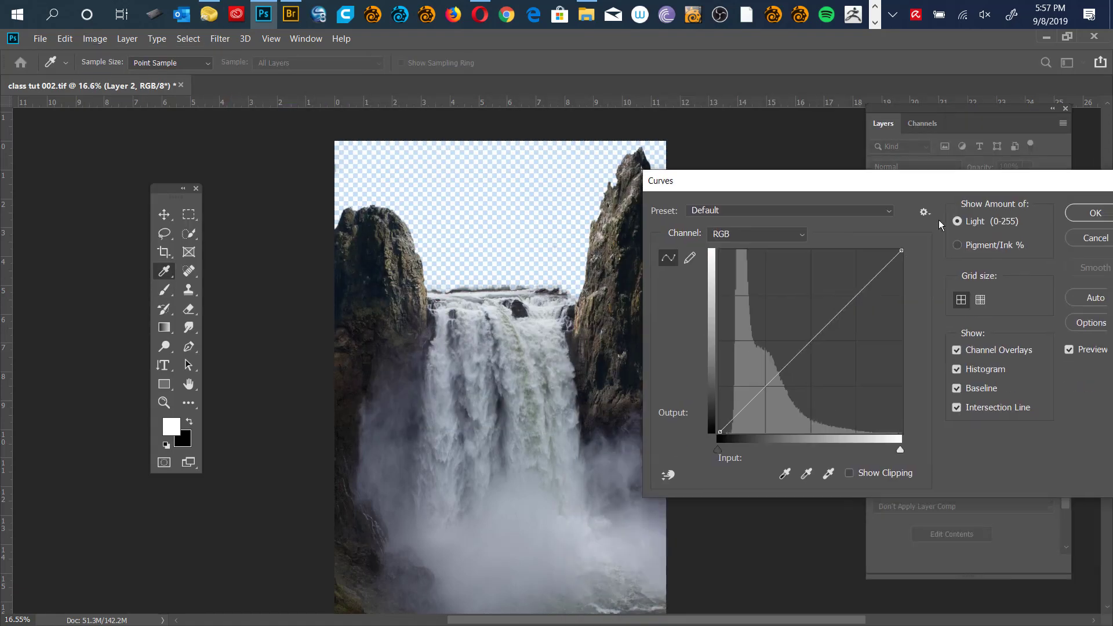
pyautogui.moveTo(866, 180); pyautogui.dragTo(939, 75)
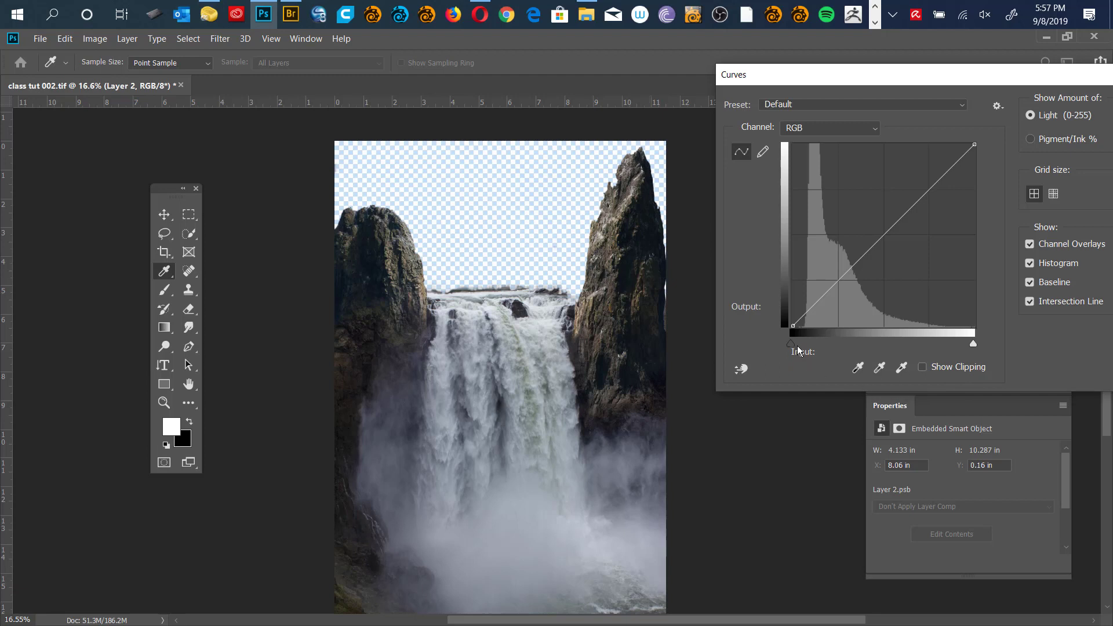
pyautogui.moveTo(792, 344); pyautogui.dragTo(802, 362)
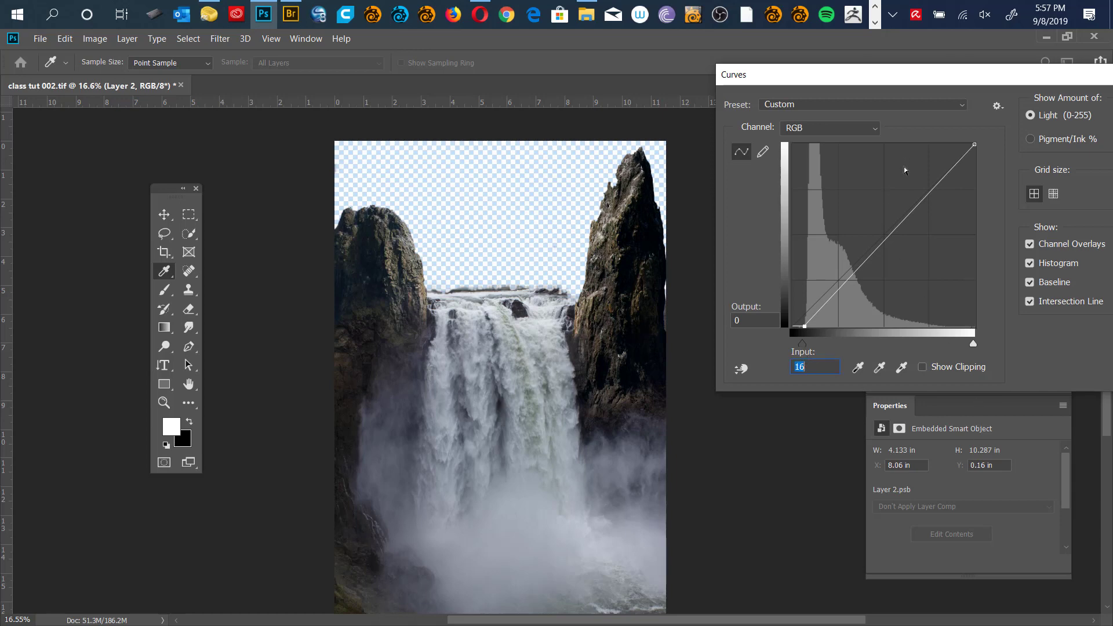
# Bend the Red channel curve with a midtone point, trying a strong reduction and settling at input 128, output 131.
pyautogui.click(874, 131)
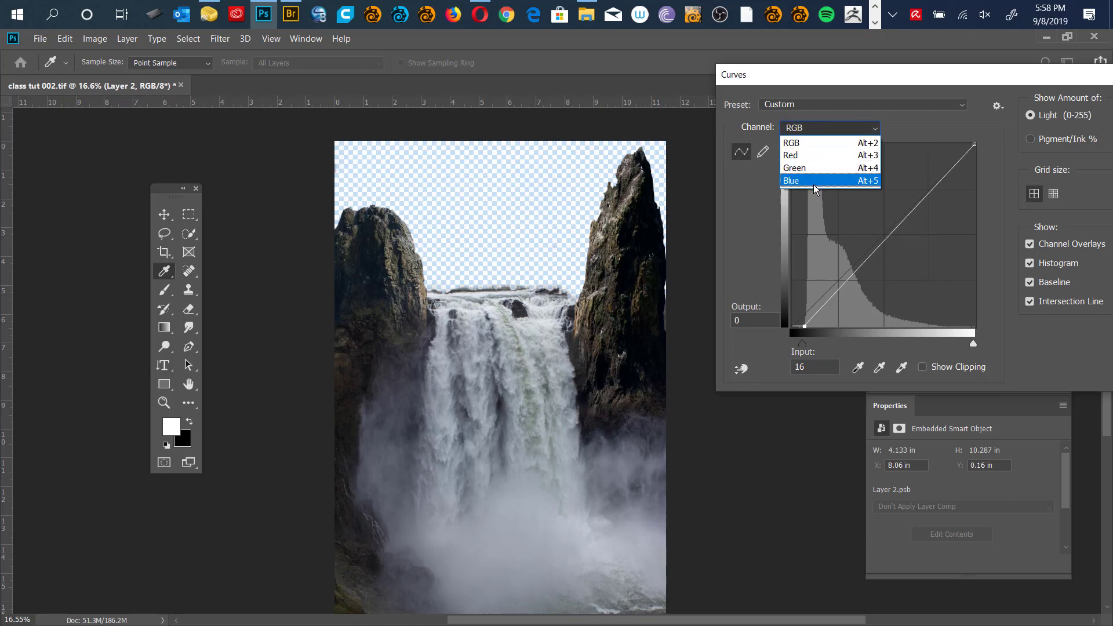
pyautogui.click(822, 155)
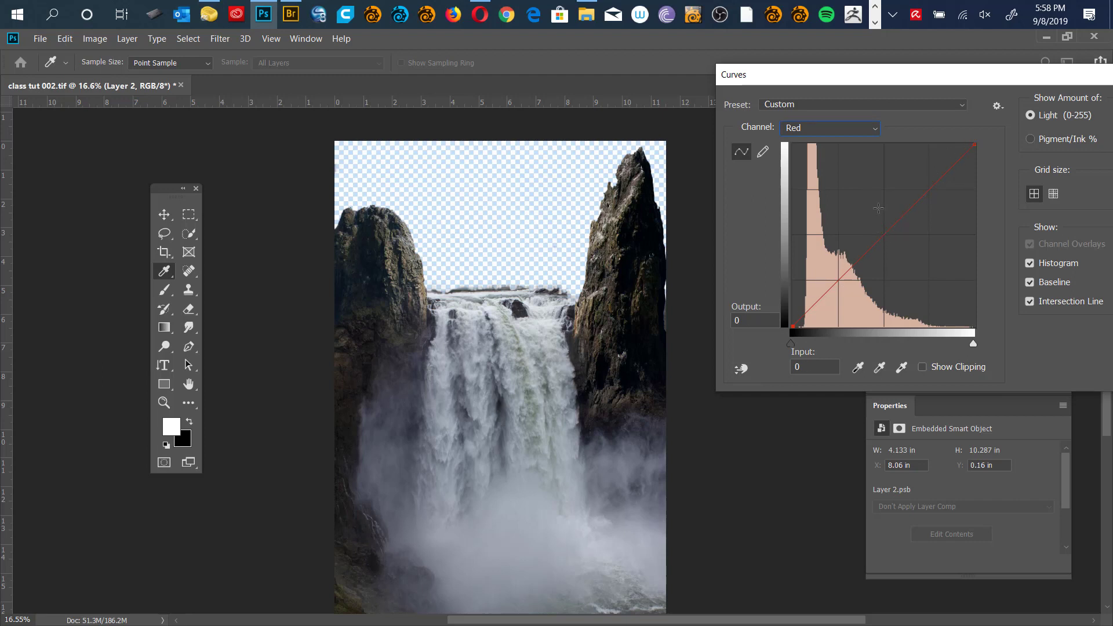
pyautogui.moveTo(878, 208); pyautogui.dragTo(886, 238)
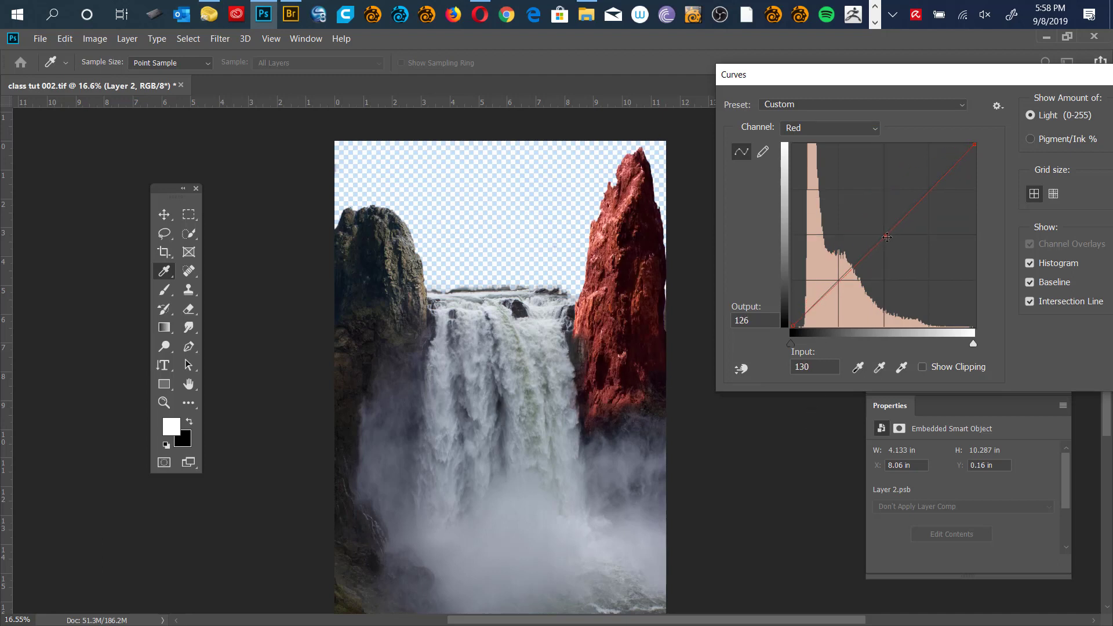
pyautogui.moveTo(886, 239); pyautogui.dragTo(896, 265)
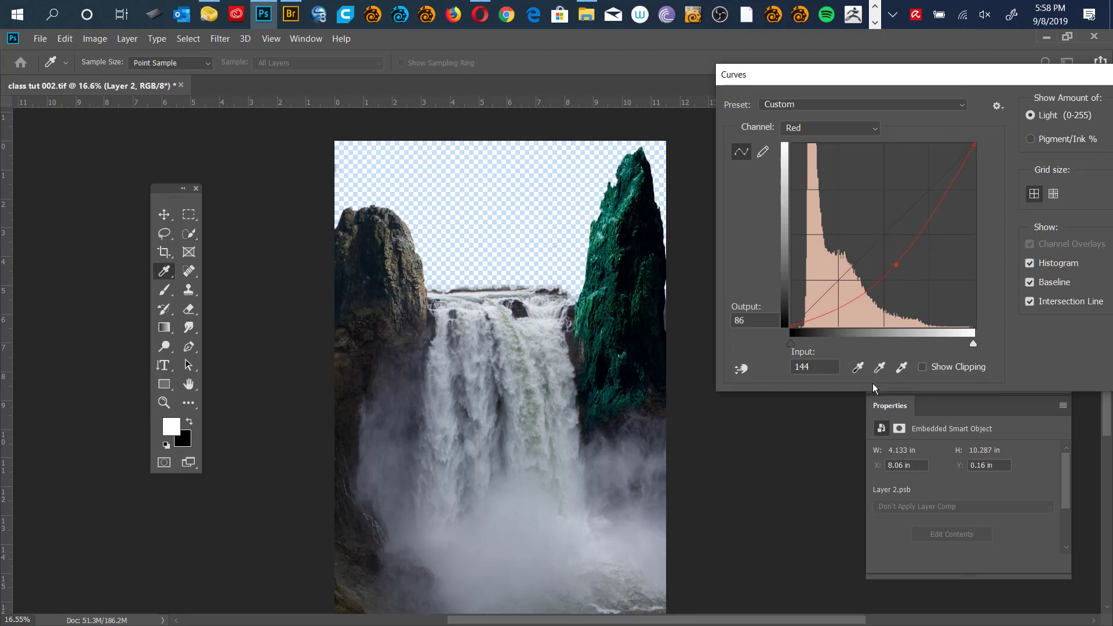
pyautogui.moveTo(896, 264); pyautogui.dragTo(883, 232)
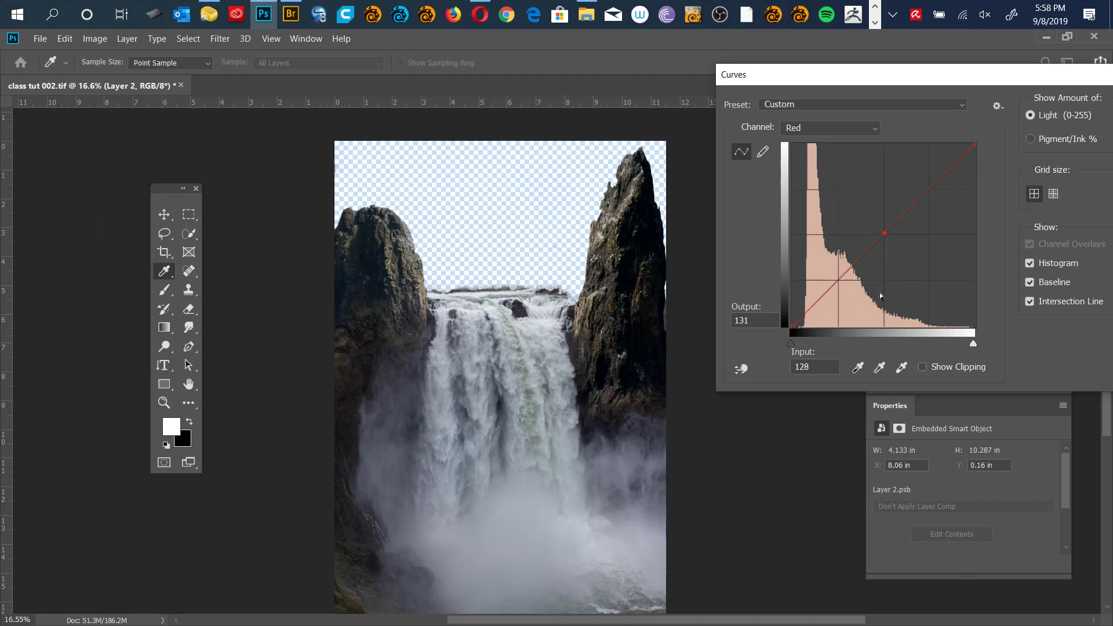
# Bend the Blue channel curve with a midtone point, trying a boost and settling at input 133, output 123, and apply Curves to Layer 2.
pyautogui.click(871, 131)
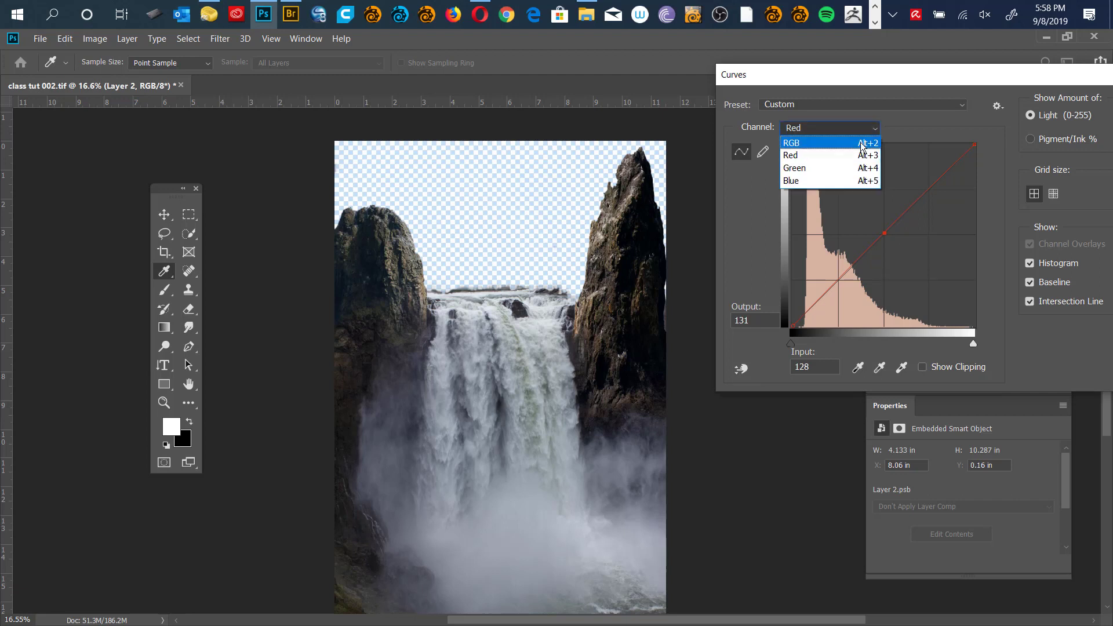
pyautogui.click(814, 182)
pyautogui.moveTo(880, 240); pyautogui.dragTo(880, 221)
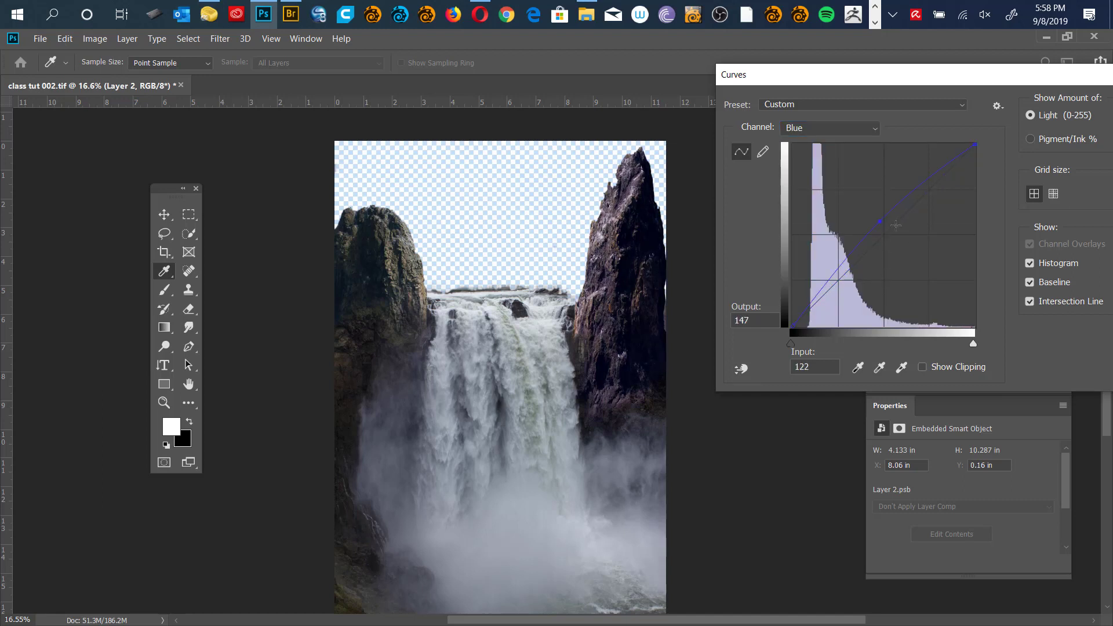
pyautogui.moveTo(884, 222)
pyautogui.mouseDown()
pyautogui.moveTo(908, 283)
pyautogui.moveTo(887, 239)
pyautogui.mouseUp()
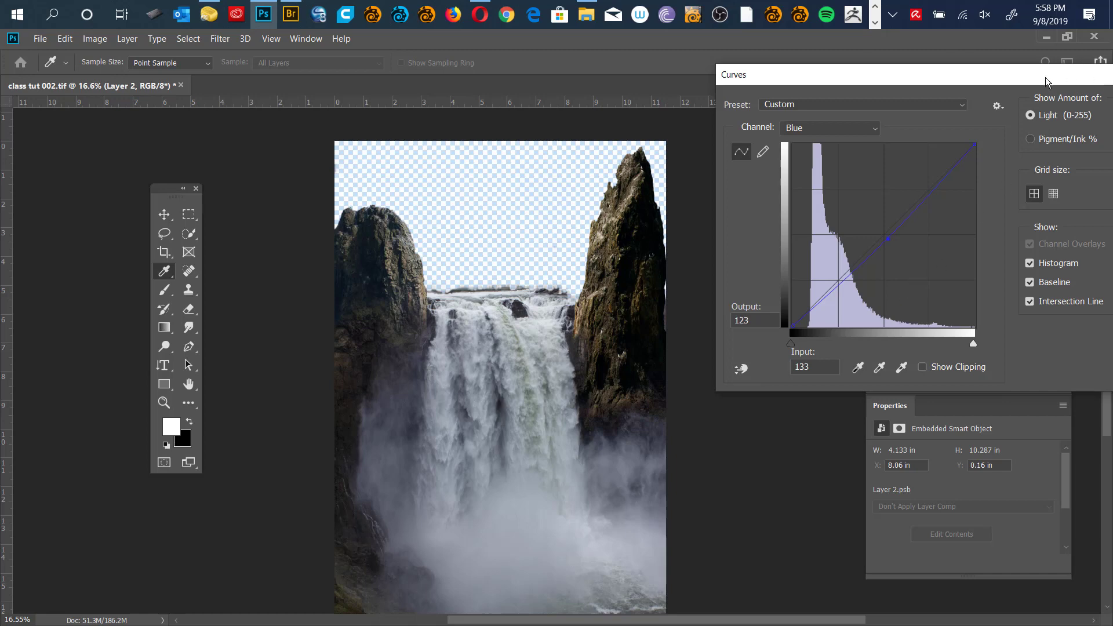
pyautogui.moveTo(1052, 78); pyautogui.dragTo(861, 92)
pyautogui.click(986, 123)
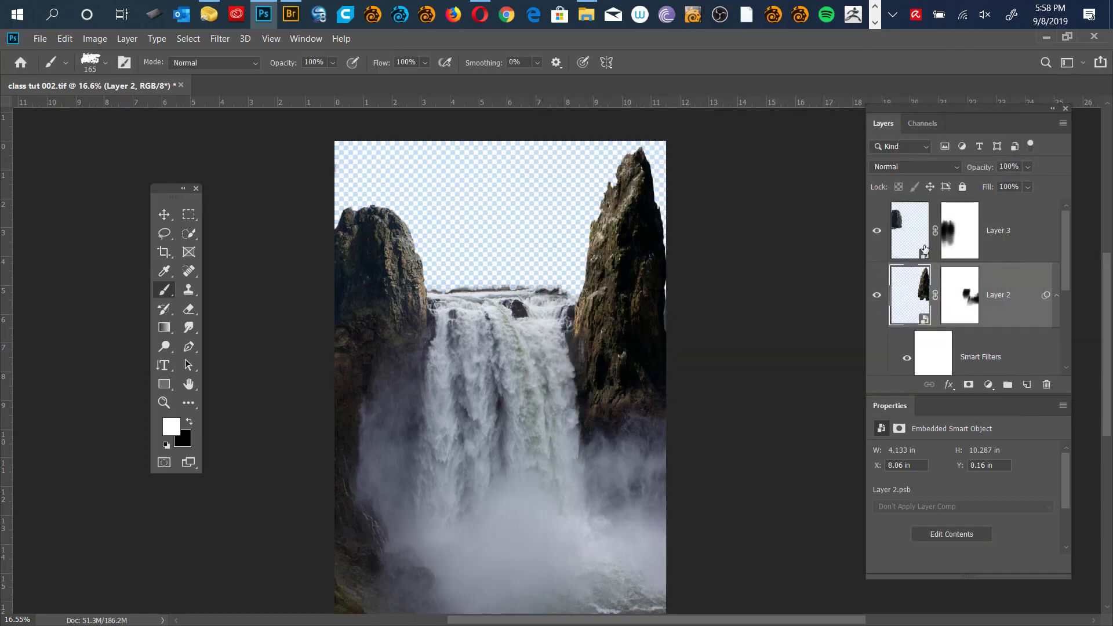
# Start a Curves adjustment on Layer 3's smart object and set the RGB black point to input 13, output 0.
pyautogui.hotkey('alt', ']')
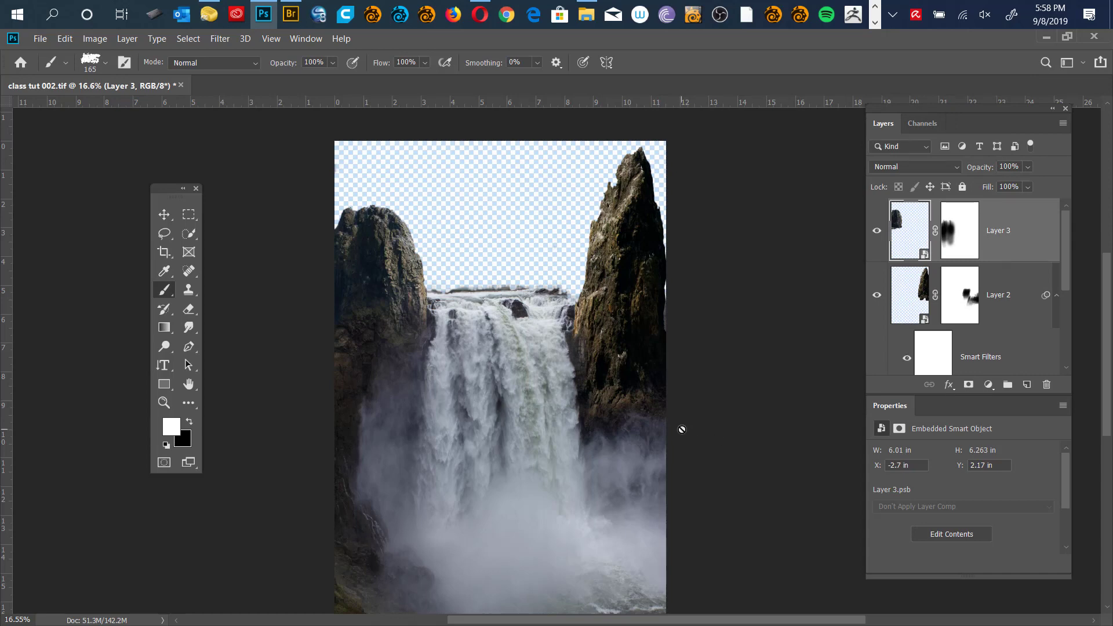
pyautogui.click(95, 39)
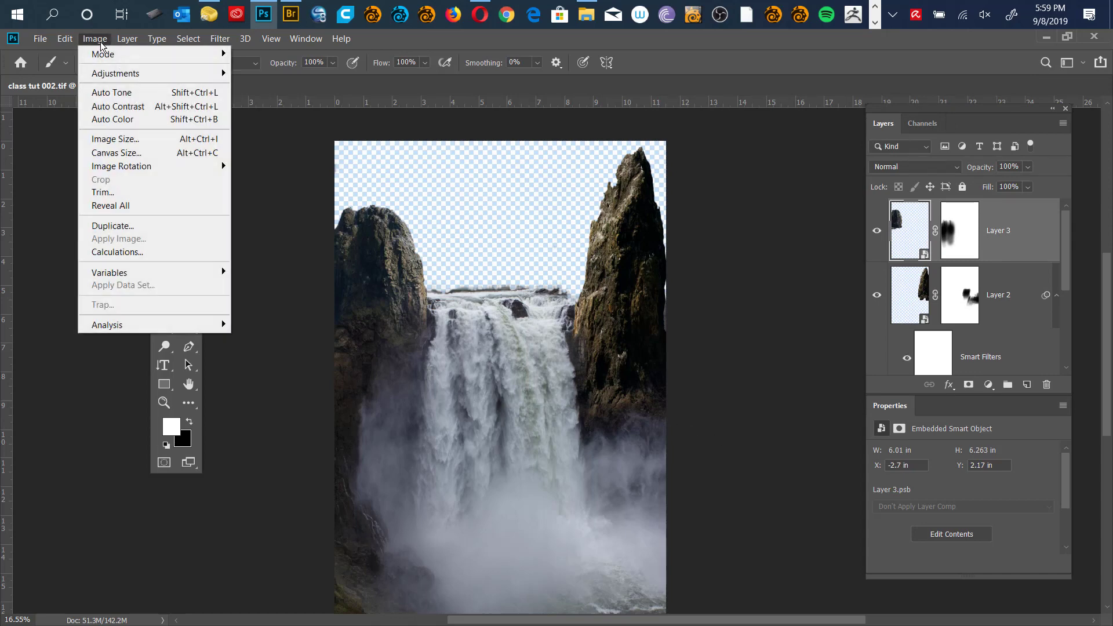
pyautogui.moveTo(140, 71)
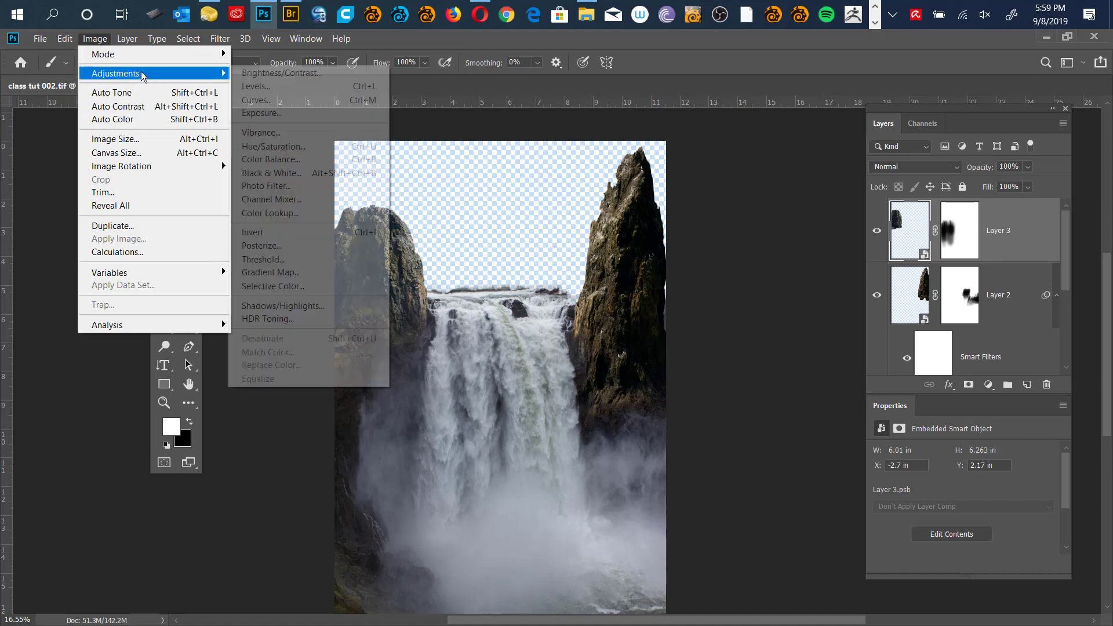
pyautogui.click(294, 100)
pyautogui.moveTo(738, 94); pyautogui.dragTo(960, 142)
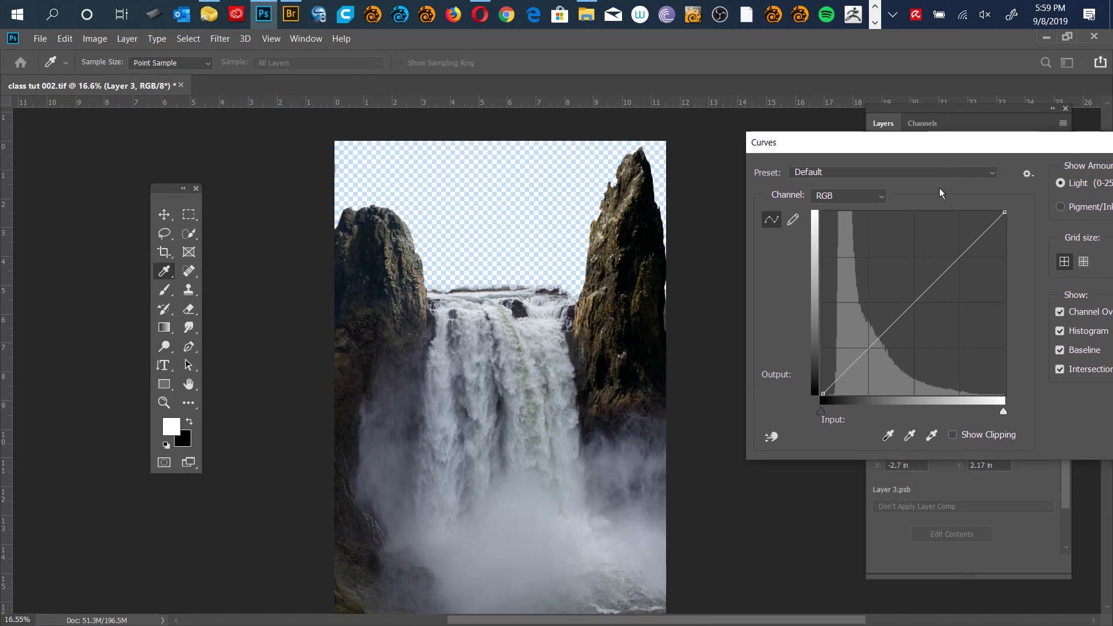
pyautogui.moveTo(820, 413); pyautogui.dragTo(830, 419)
pyautogui.moveTo(986, 143); pyautogui.dragTo(949, 130)
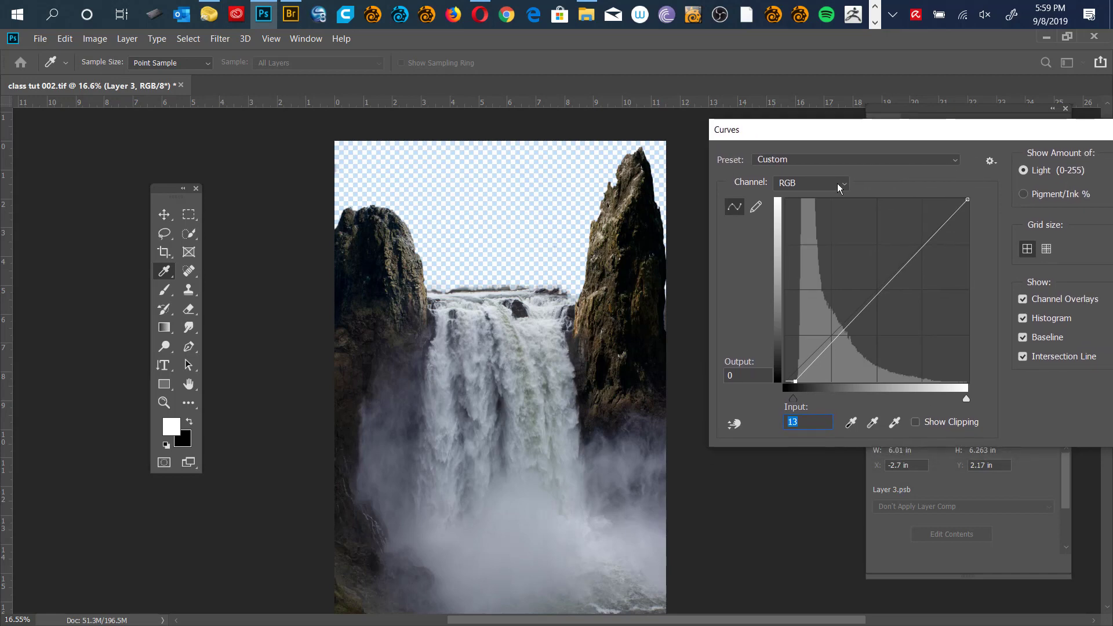
# Raise the Red channel curve slightly for Layer 3 with a midtone point at input 122, output 135.
pyautogui.click(835, 183)
pyautogui.click(818, 210)
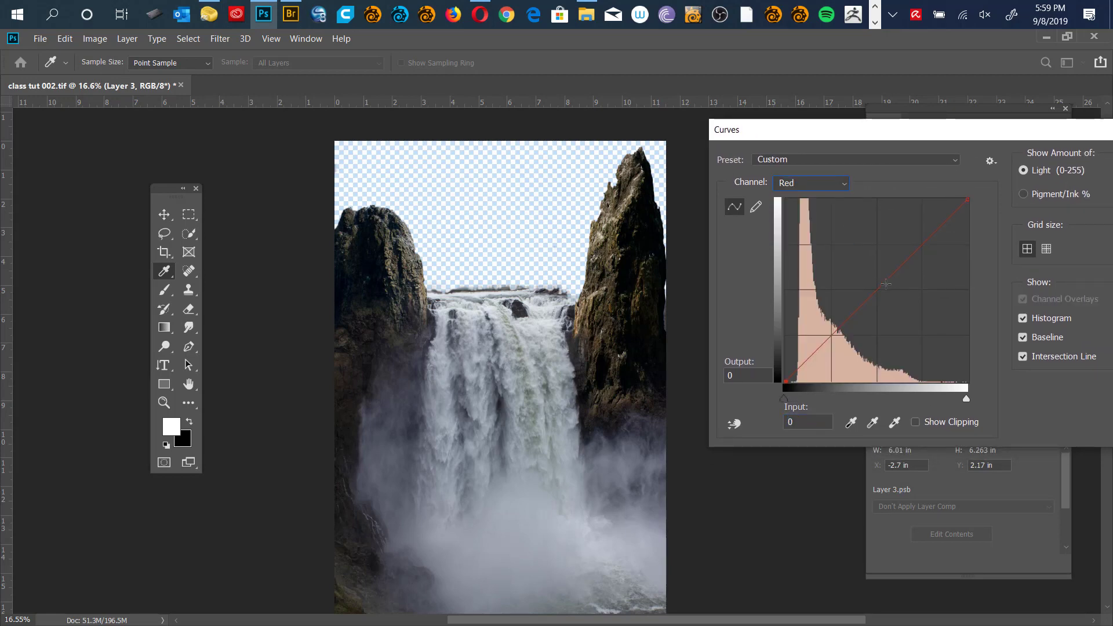
pyautogui.moveTo(875, 288); pyautogui.dragTo(873, 285)
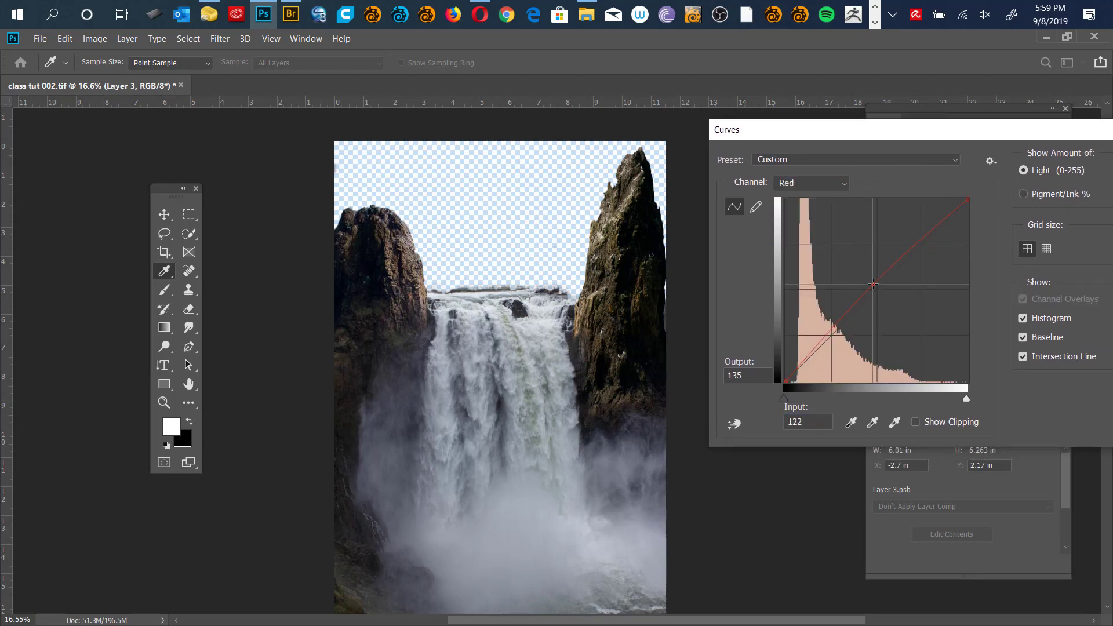
# Lower the Blue channel curve's midtone to input 132, output 121, and apply the Curves adjustment to Layer 3.
pyautogui.click(844, 184)
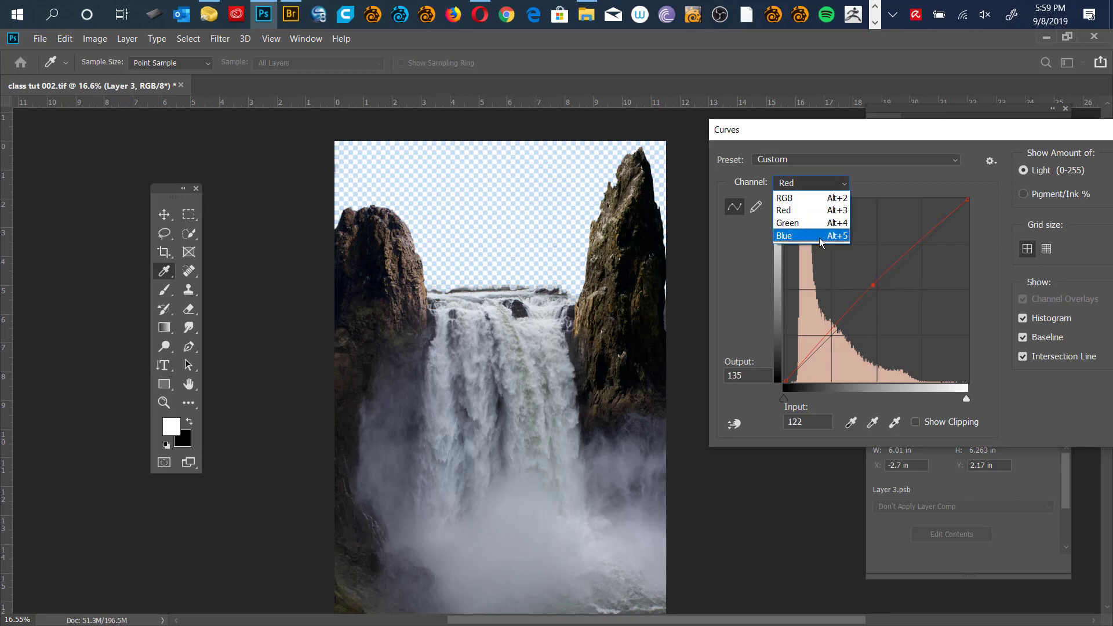
pyautogui.click(821, 239)
pyautogui.moveTo(877, 289)
pyautogui.mouseDown()
pyautogui.moveTo(893, 328)
pyautogui.moveTo(880, 297)
pyautogui.mouseUp()
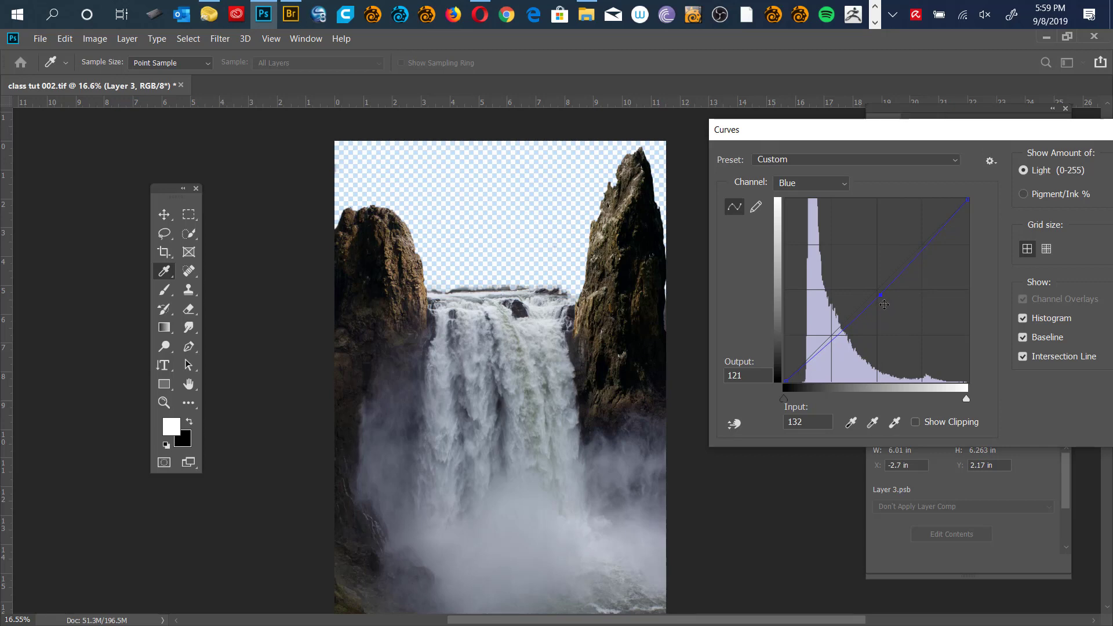
pyautogui.moveTo(1031, 129); pyautogui.dragTo(821, 156)
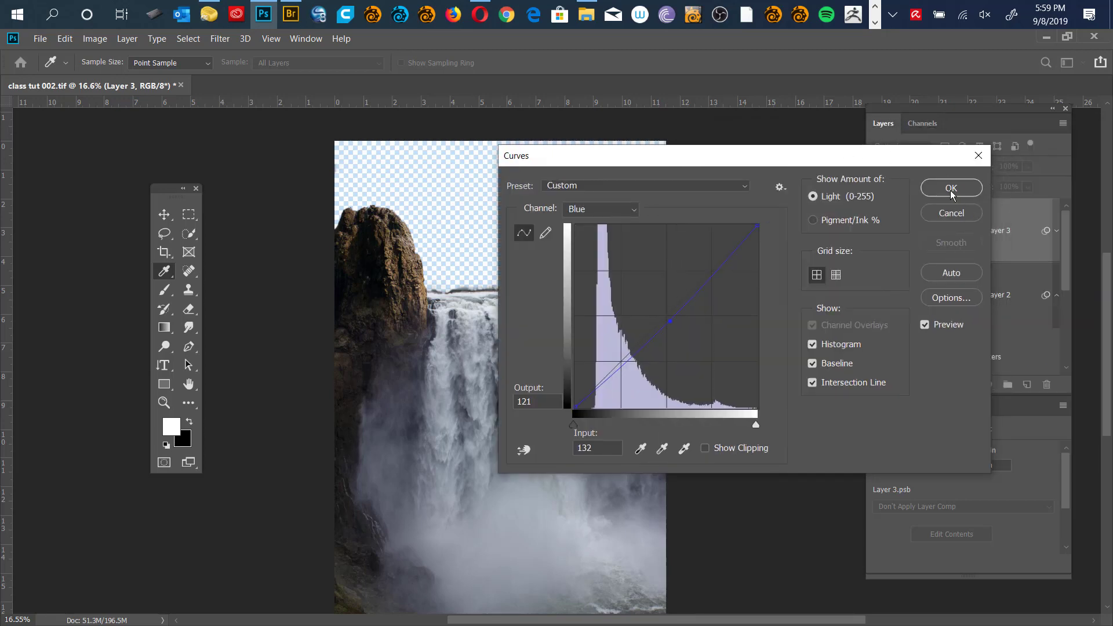
pyautogui.press('Return')
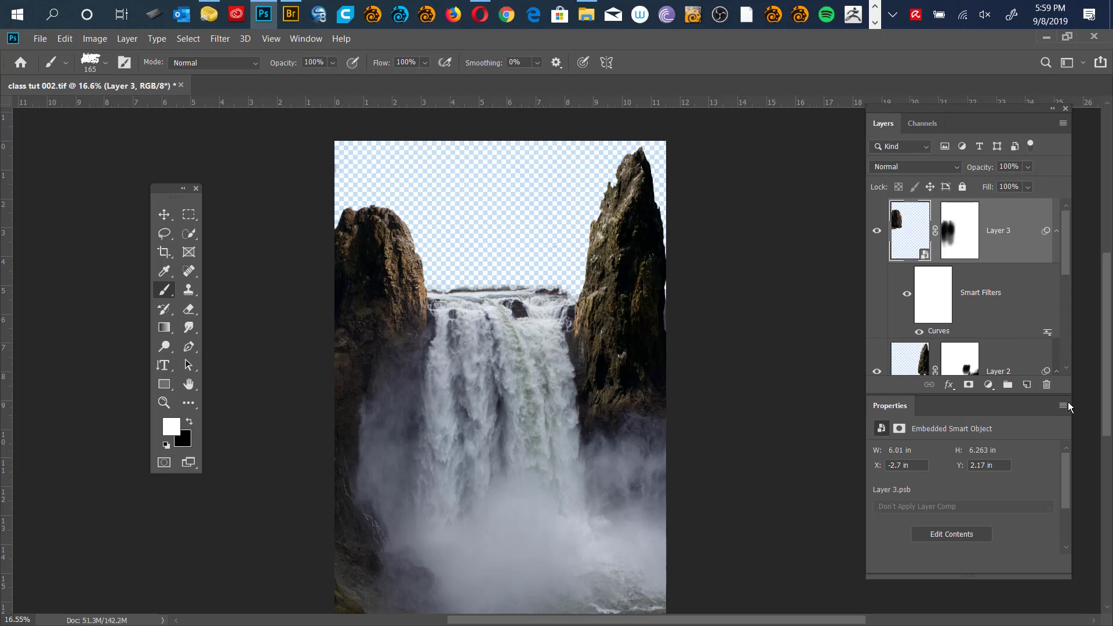
pyautogui.moveTo(1064, 393); pyautogui.dragTo(1063, 481)
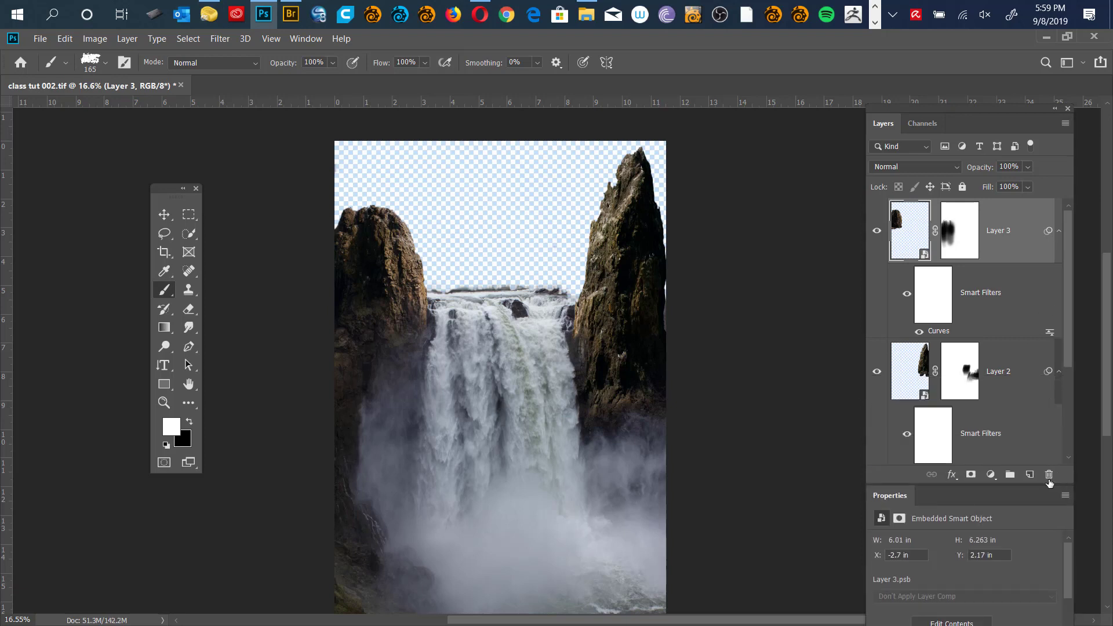
# Switch to Bridge, find clouds003.jpg in the Mastering Layers folder and open it in Photoshop.
pyautogui.hotkey('ctrl', 'alt', 'o')
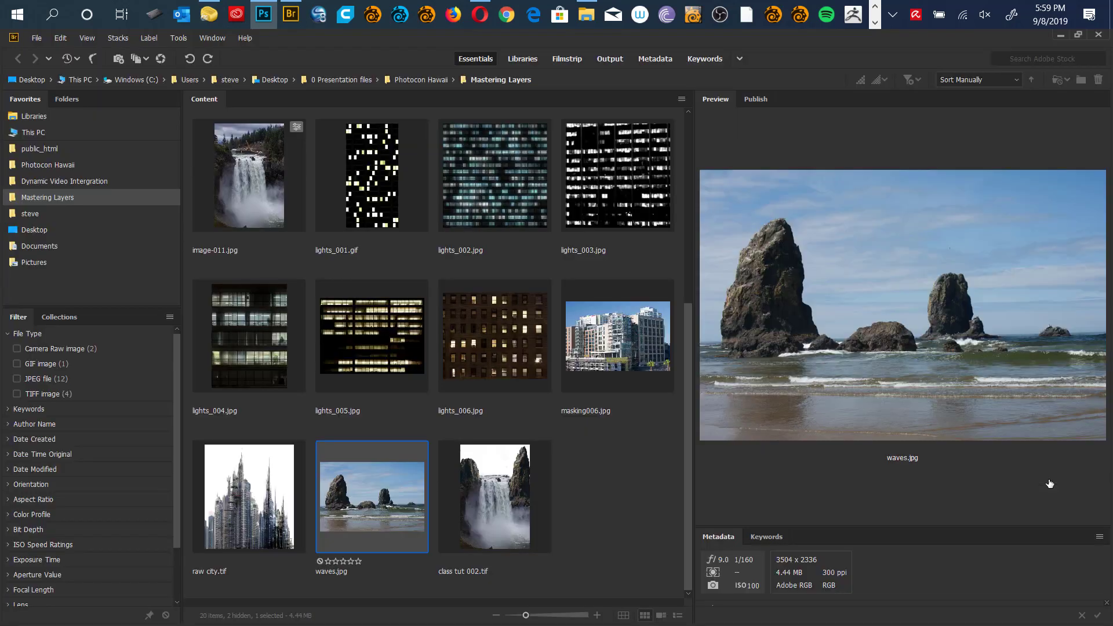
pyautogui.moveTo(687, 401); pyautogui.dragTo(686, 197)
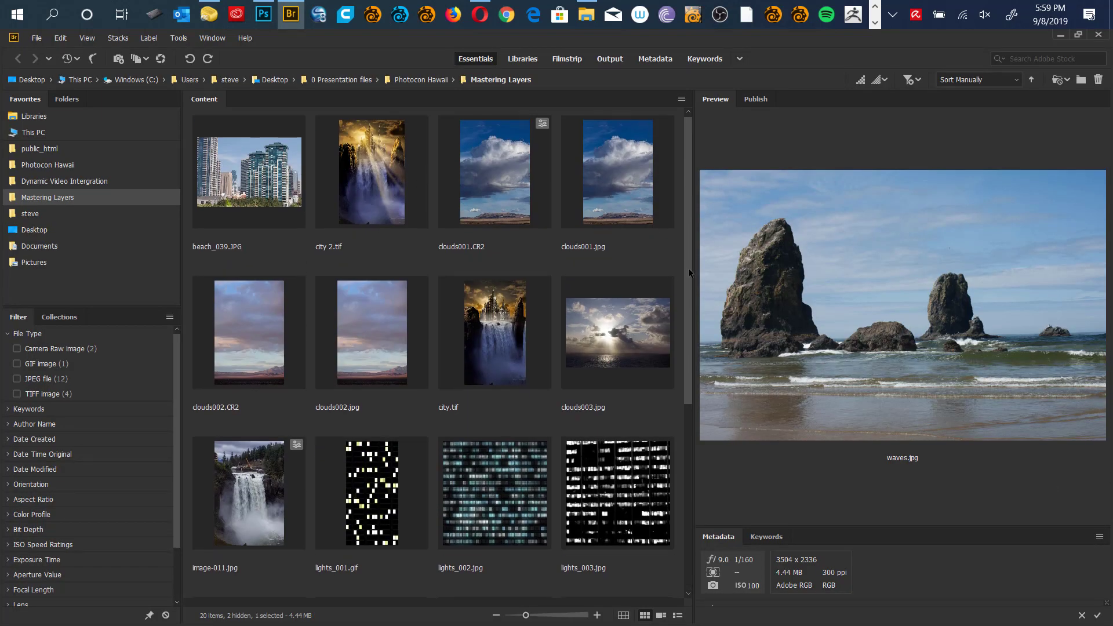
pyautogui.moveTo(686, 257); pyautogui.dragTo(686, 163)
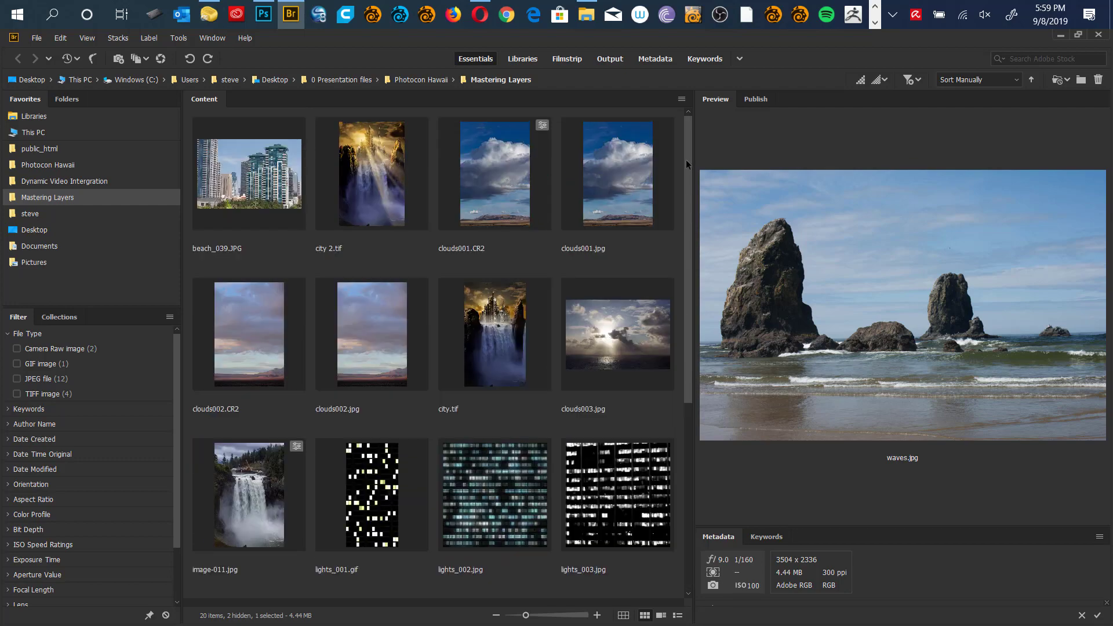
pyautogui.moveTo(687, 165)
pyautogui.mouseDown()
pyautogui.moveTo(688, 244)
pyautogui.moveTo(686, 163)
pyautogui.mouseUp()
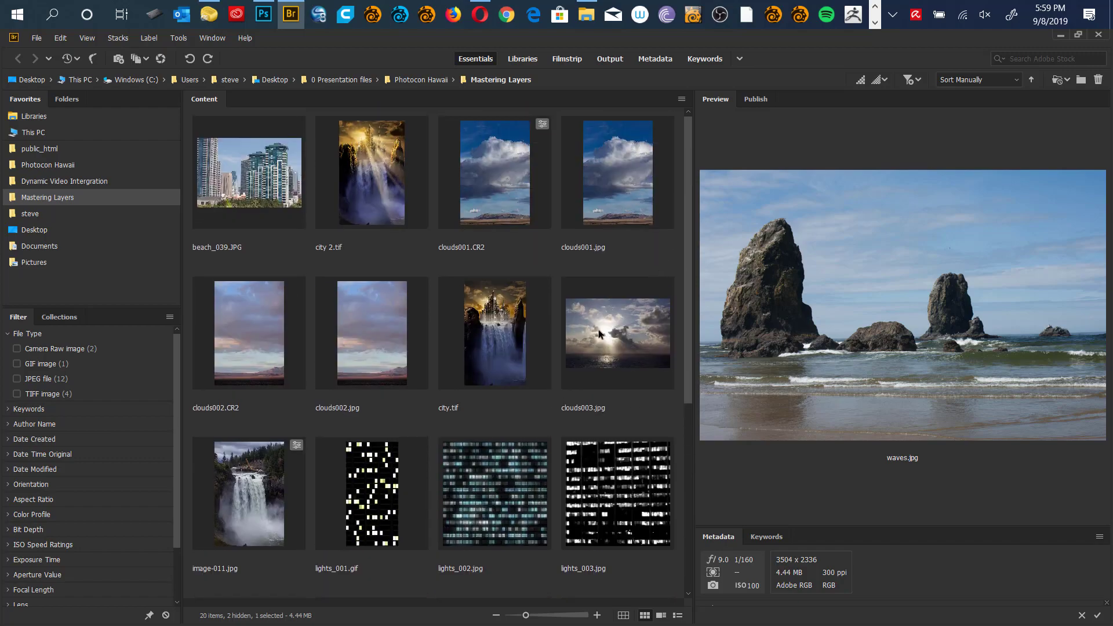
pyautogui.click(608, 389)
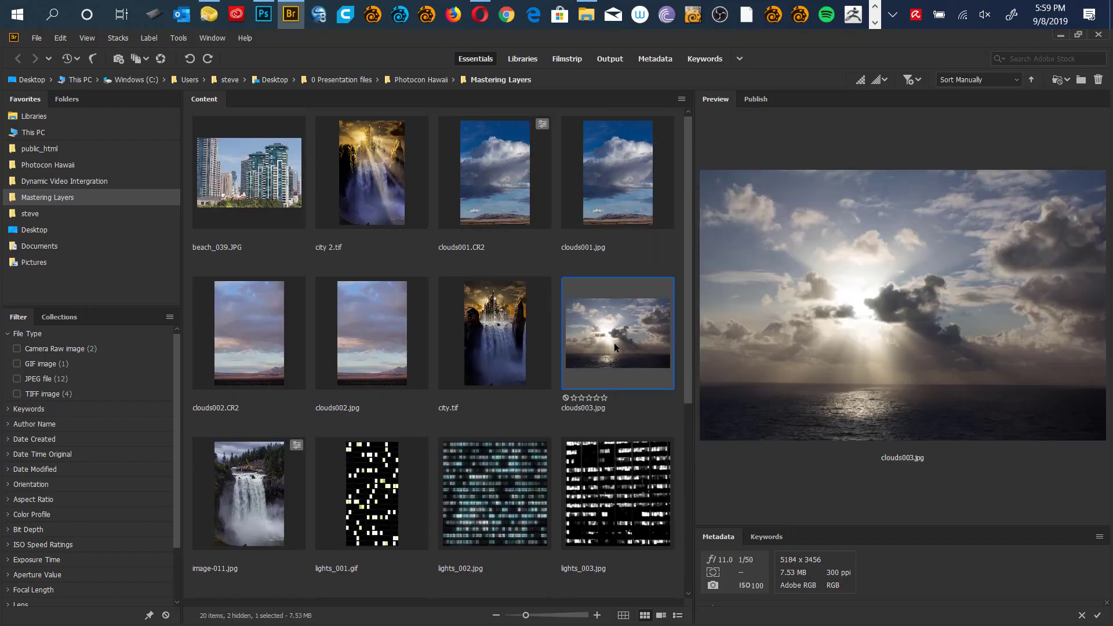
pyautogui.hotkey('alt', 'Tab')
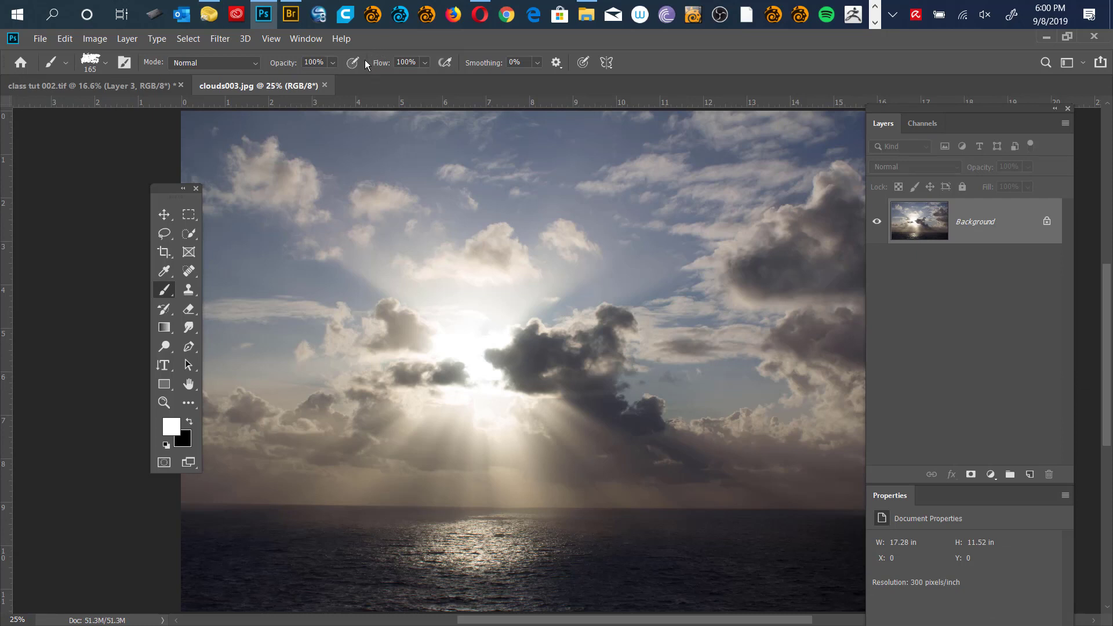
# Tile both documents vertically, copy the clouds image into class tut 002.tif as a new layer, and close clouds003.jpg.
pyautogui.click(313, 39)
pyautogui.moveTo(323, 54)
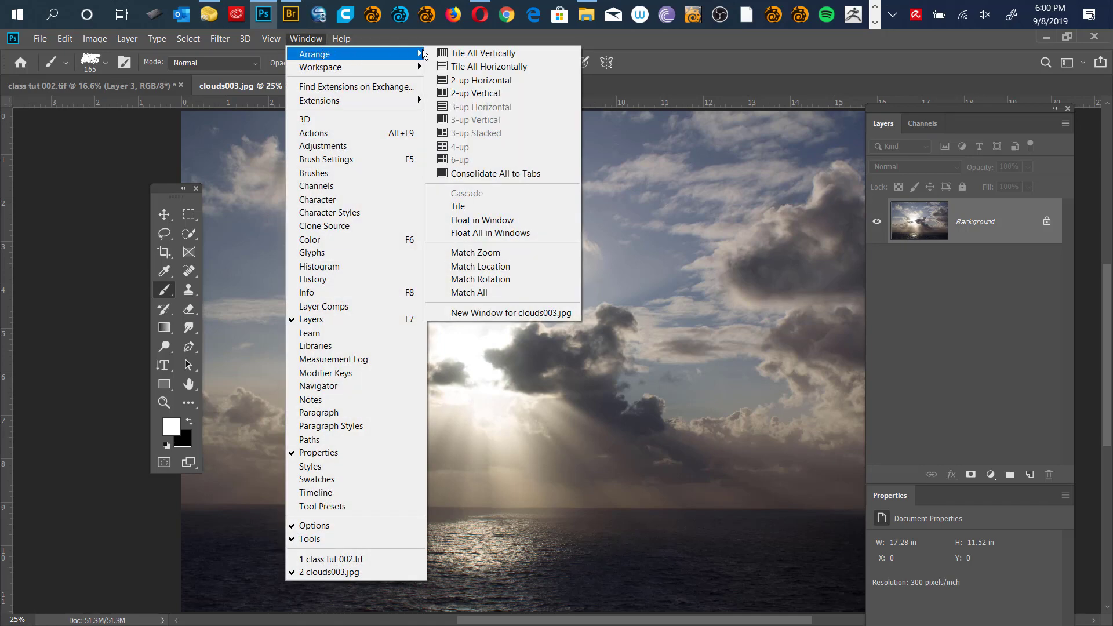
pyautogui.click(516, 54)
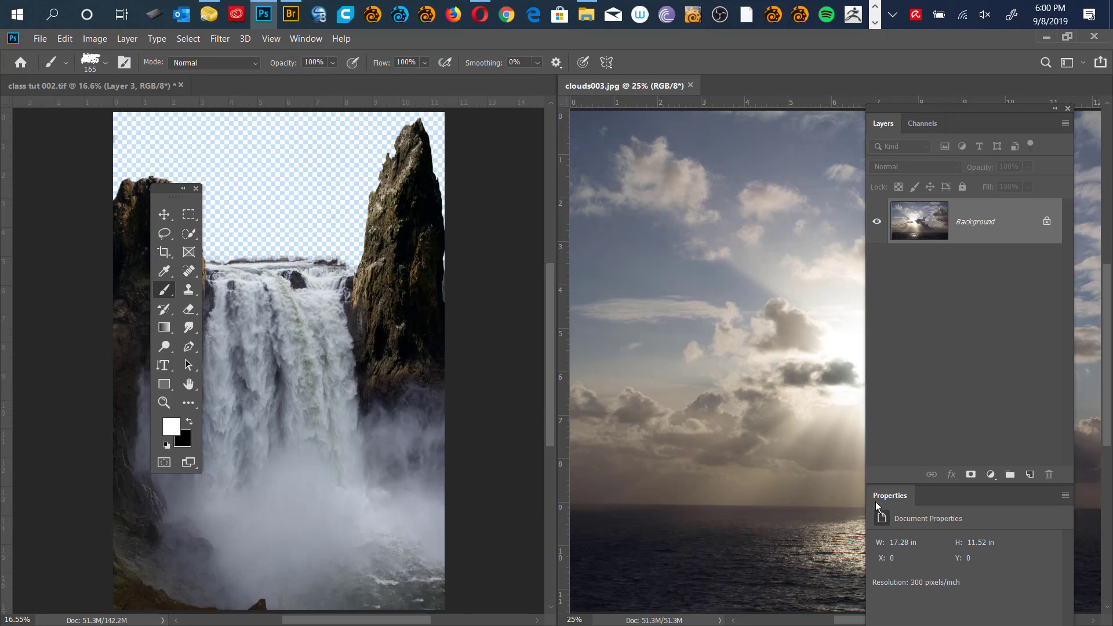
pyautogui.press('v')
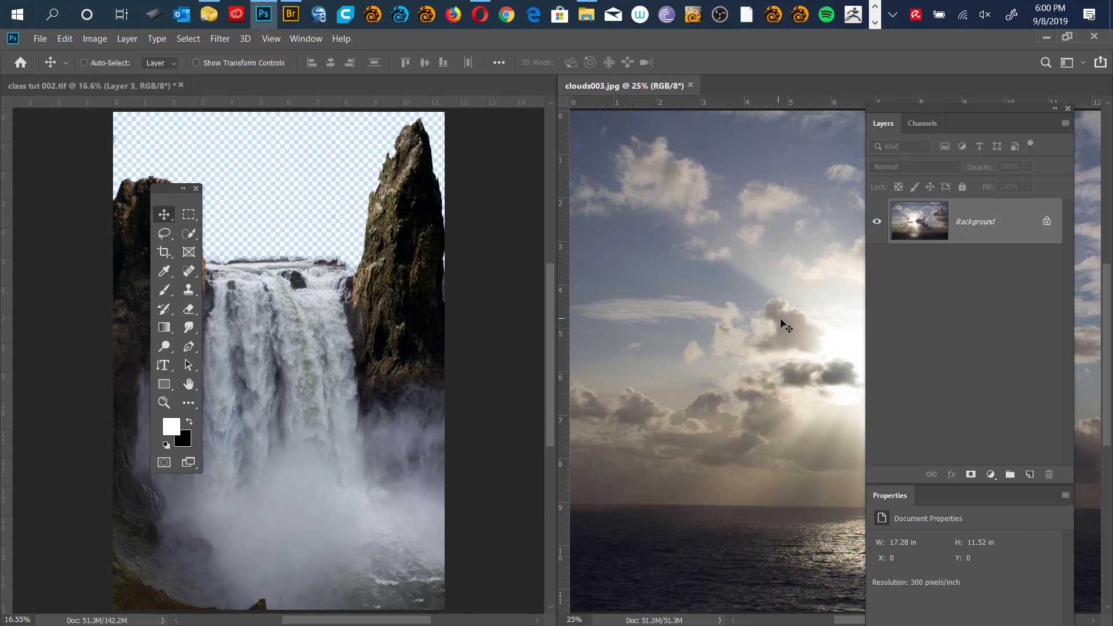
pyautogui.moveTo(782, 323)
pyautogui.mouseDown()
pyautogui.moveTo(374, 353)
pyautogui.moveTo(287, 385)
pyautogui.mouseUp()
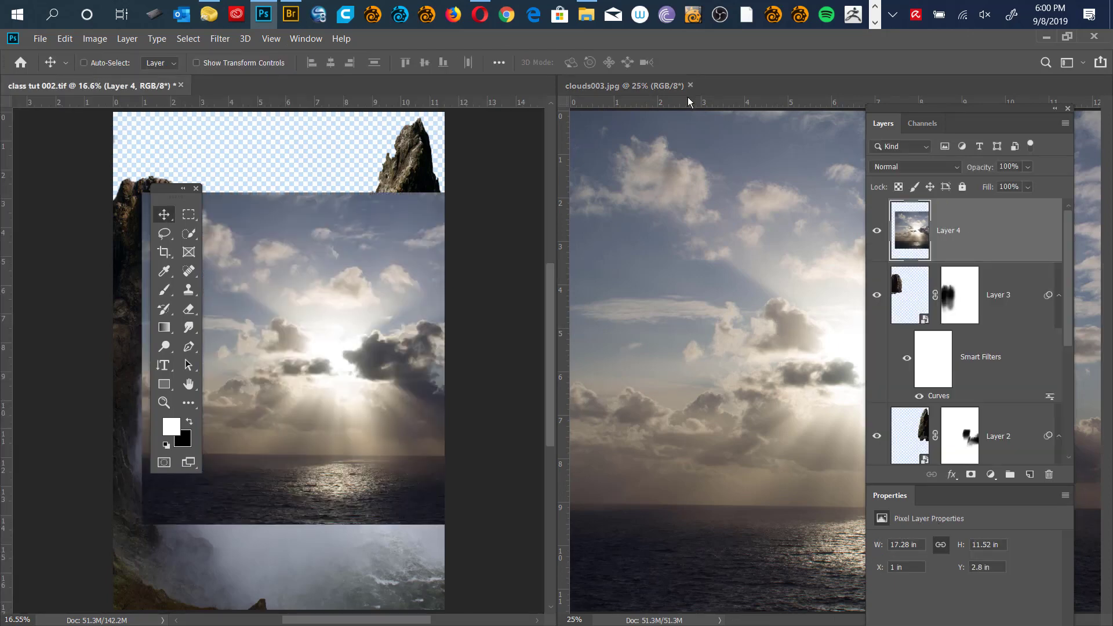
pyautogui.click(690, 86)
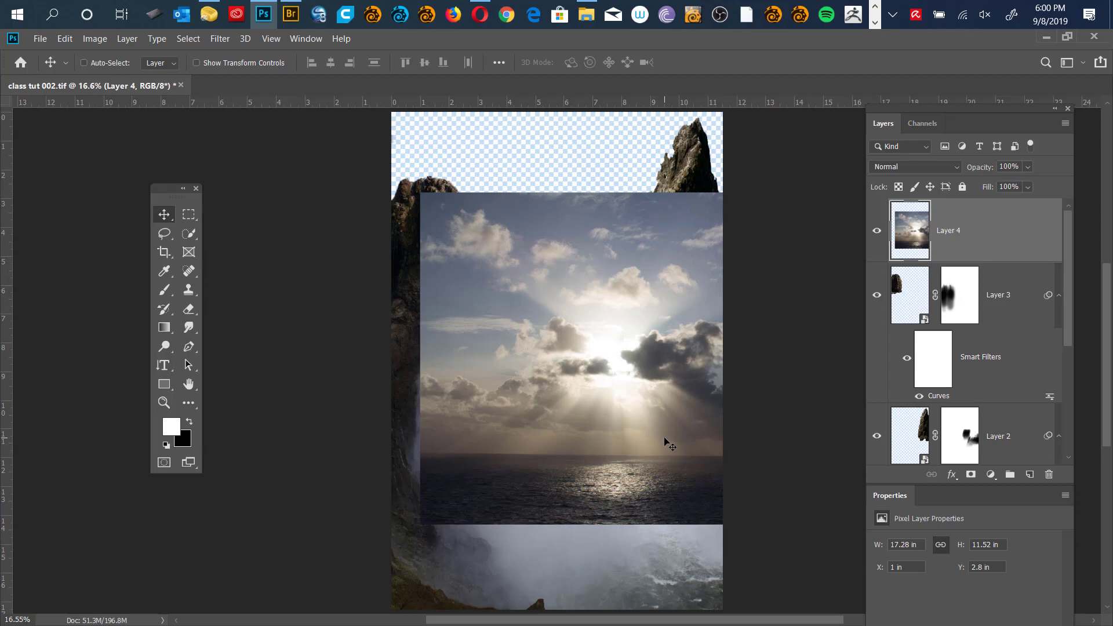
# Convert the clouds layer, Layer 4, to a smart object.
pyautogui.rightClick(1026, 236)
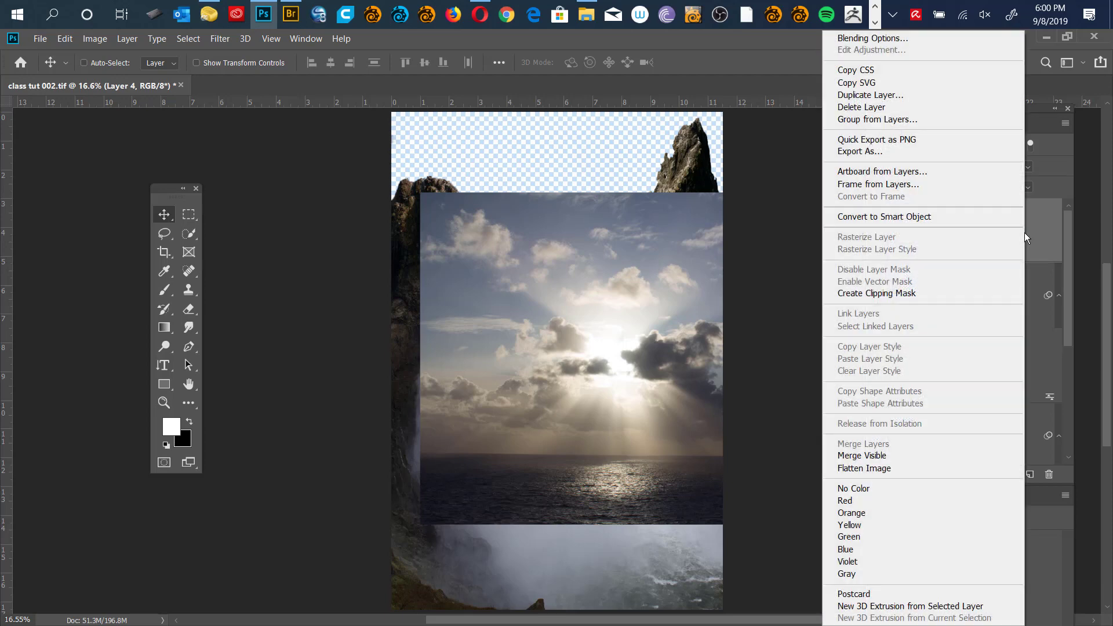
pyautogui.click(962, 217)
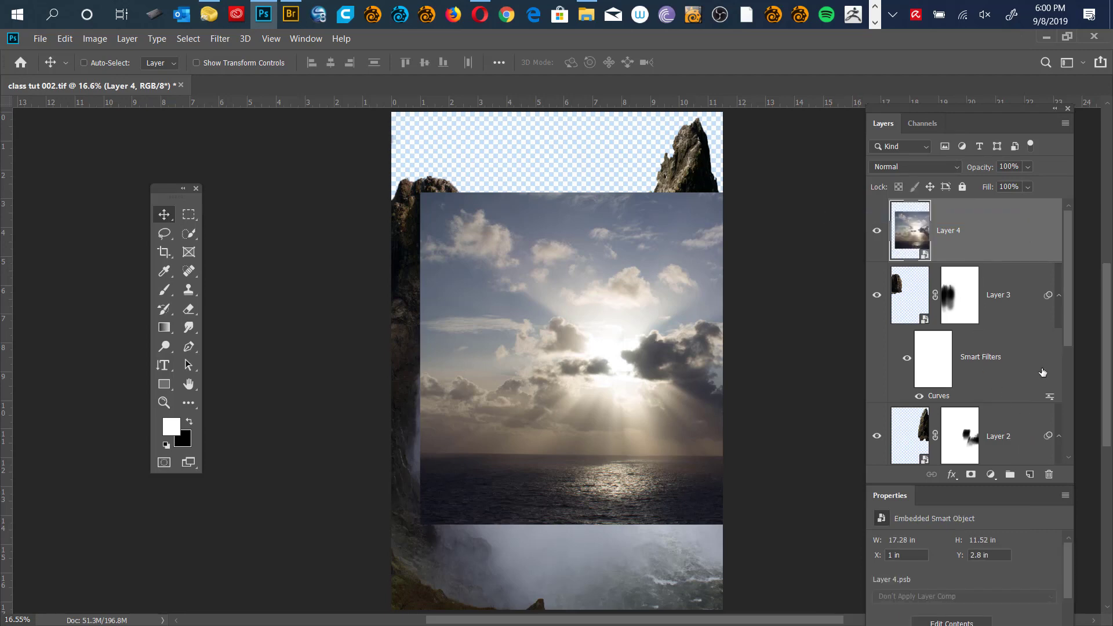
pyautogui.moveTo(1067, 271)
pyautogui.mouseDown()
pyautogui.moveTo(1059, 421)
pyautogui.moveTo(1051, 266)
pyautogui.mouseUp()
# Move Layer 4 below Layer 1 in the layer stack, directly above the Background, and select Layer 1.
pyautogui.moveTo(1063, 477); pyautogui.dragTo(1064, 565)
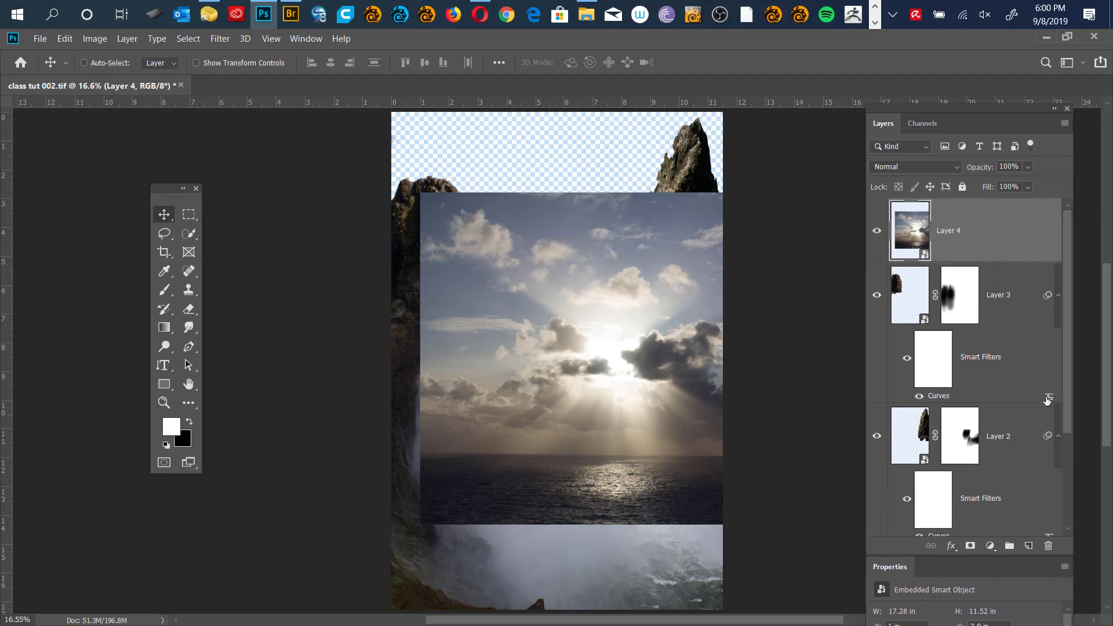
pyautogui.moveTo(1067, 343); pyautogui.dragTo(1060, 472)
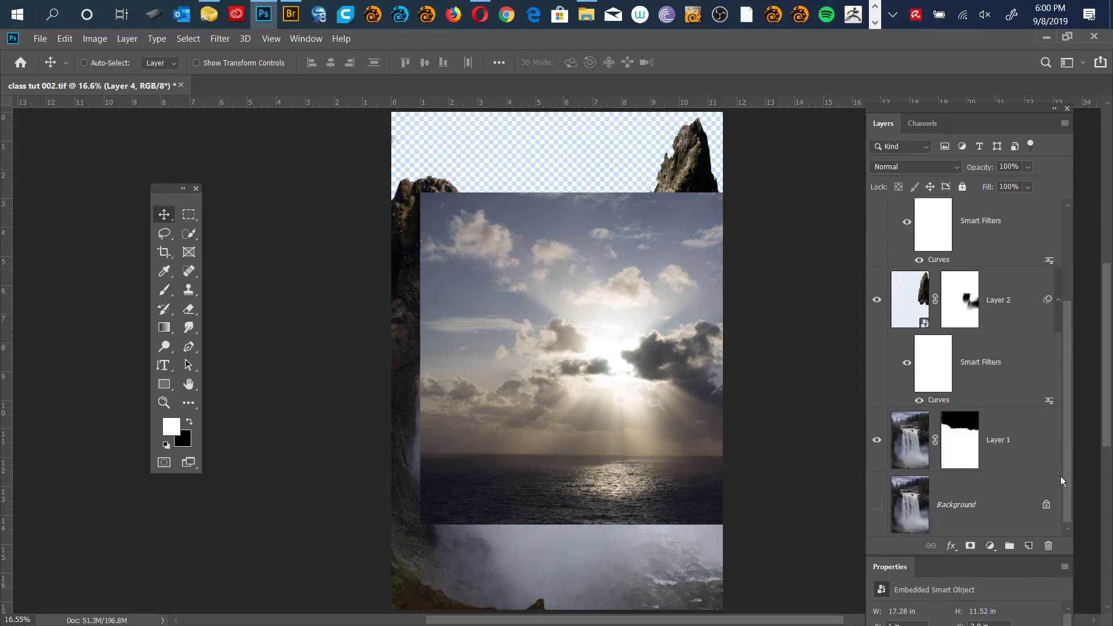
pyautogui.click(1023, 436)
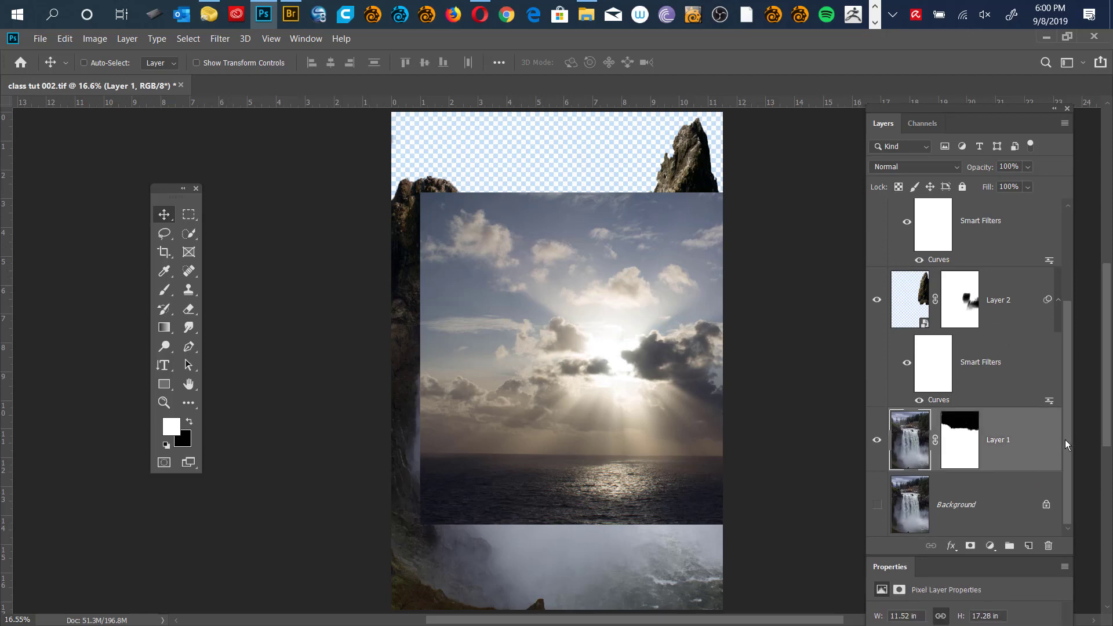
pyautogui.moveTo(1064, 442); pyautogui.dragTo(1063, 290)
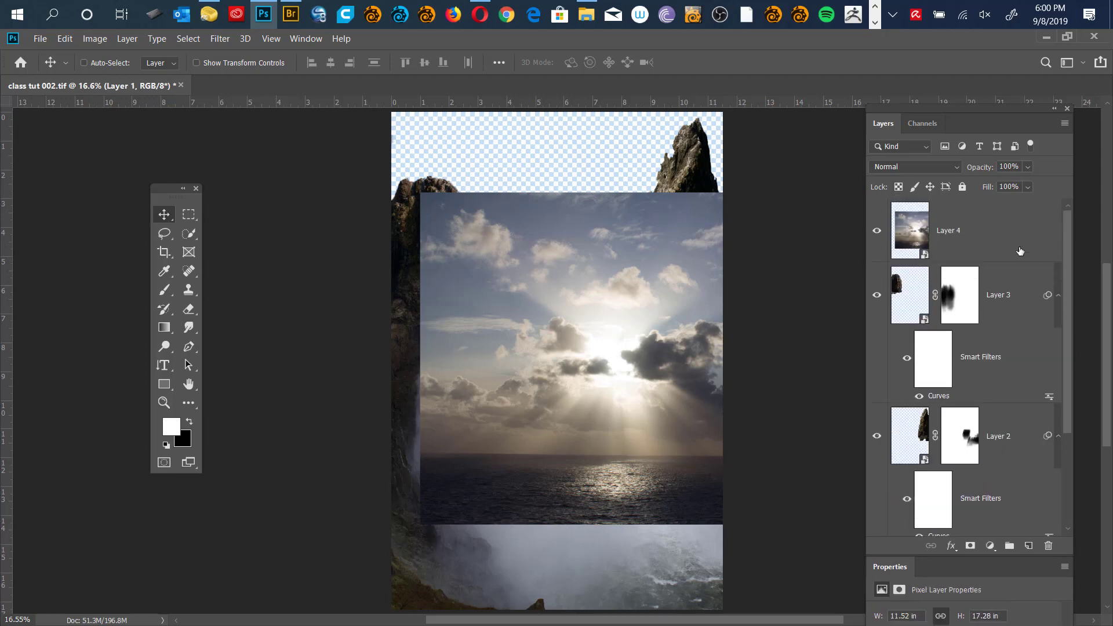
pyautogui.moveTo(997, 230); pyautogui.dragTo(988, 470)
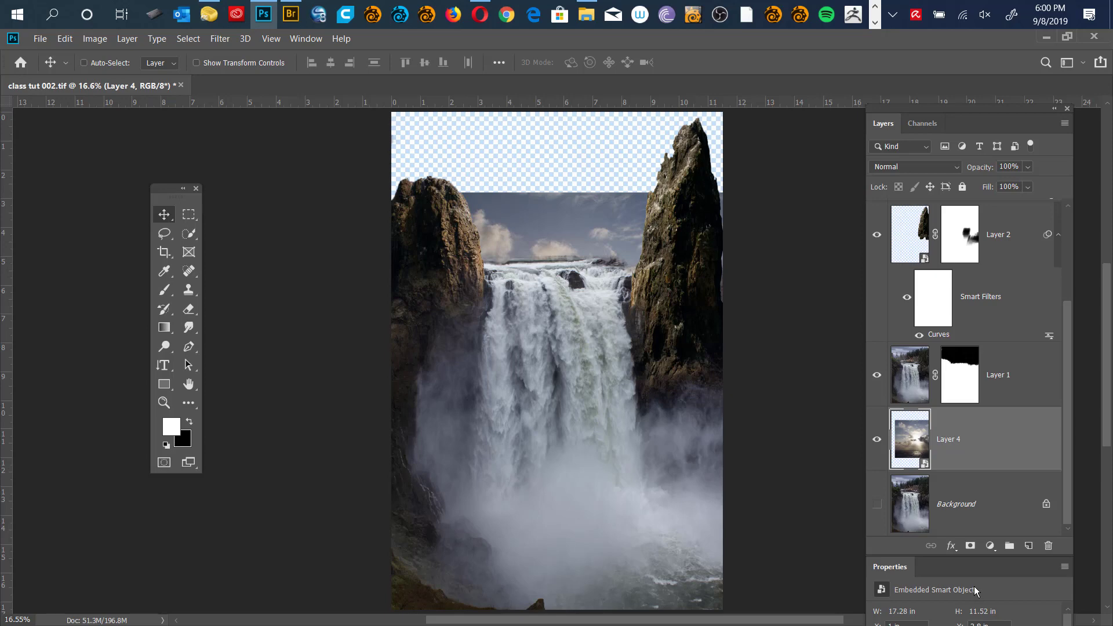
pyautogui.click(1009, 391)
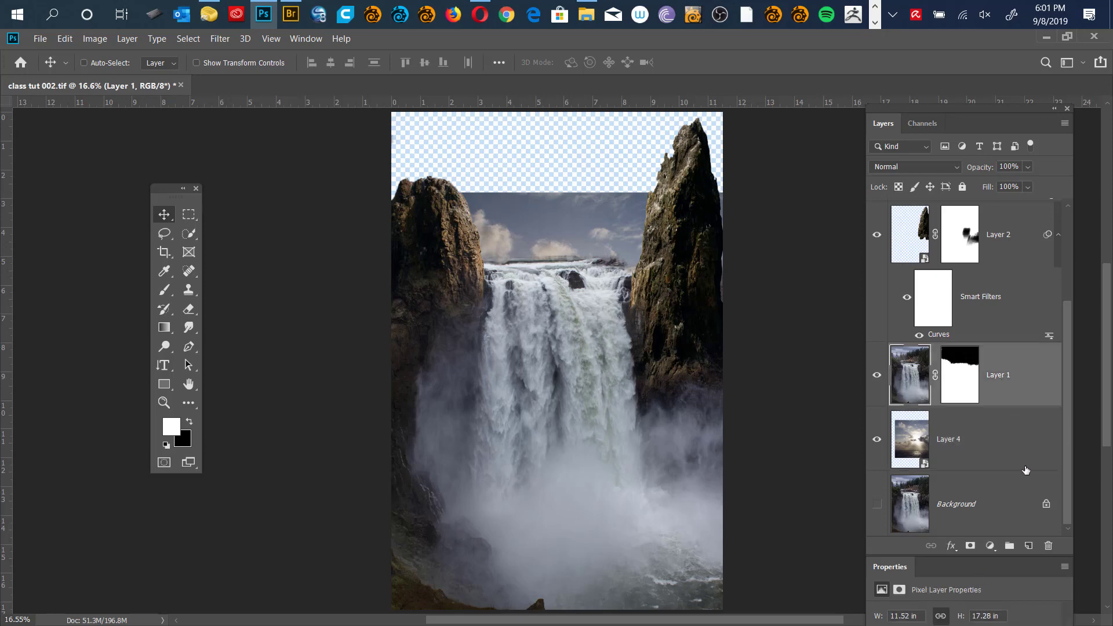
# Select Layer 1 through Layer 3, including both rock layers, and group them.
pyautogui.moveTo(1064, 439); pyautogui.dragTo(1062, 256)
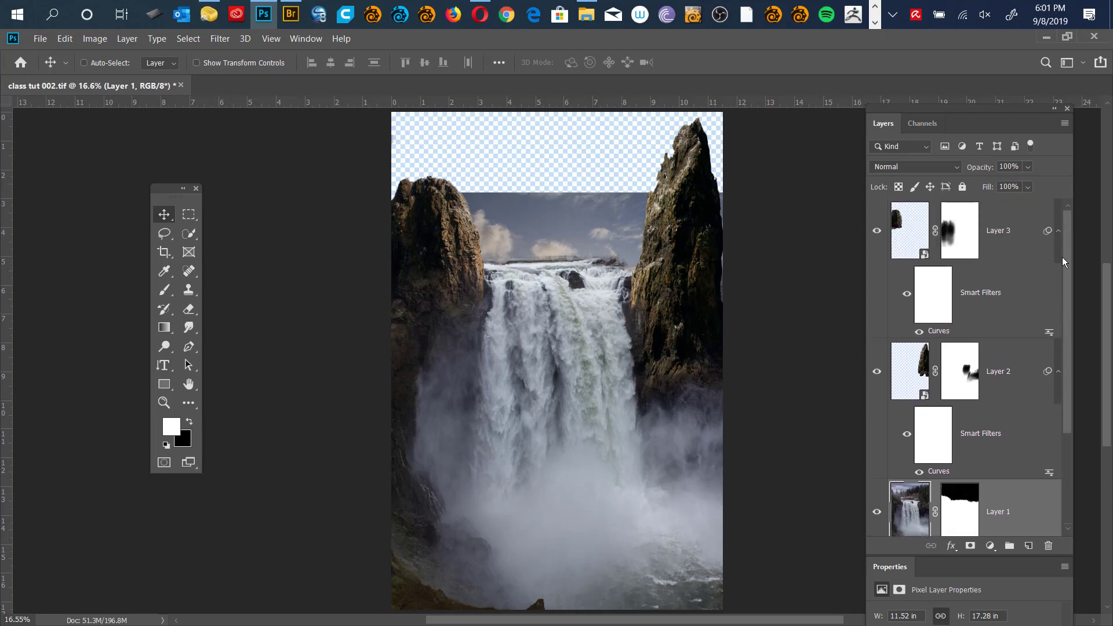
pyautogui.keyDown('shift'); pyautogui.click(1010, 239); pyautogui.keyUp('shift')
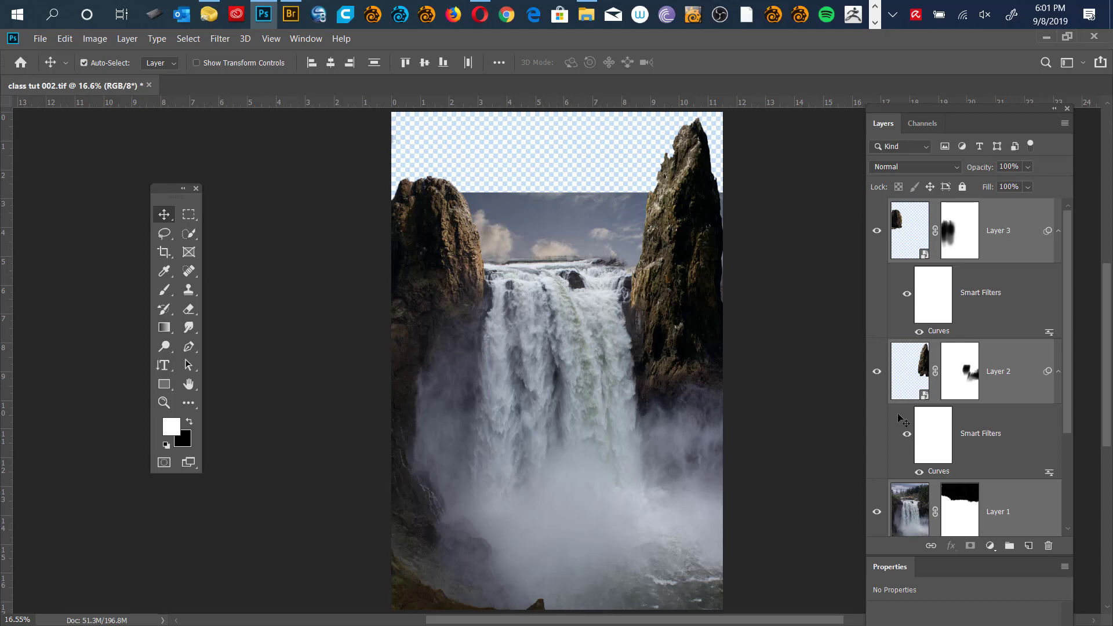
pyautogui.hotkey('ctrl', 'g')
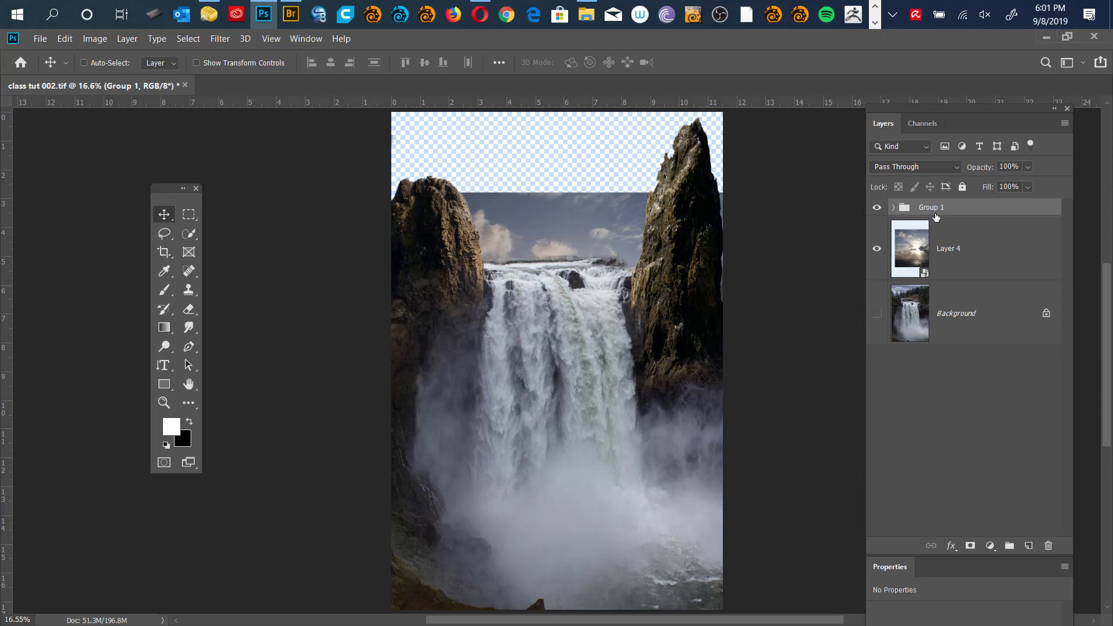
# Toggle the new group's visibility off and on to compare, and rename the group "foreground".
pyautogui.click(877, 210)
pyautogui.click(876, 210)
pyautogui.click(876, 208)
pyautogui.click(876, 209)
pyautogui.doubleClick(931, 209)
pyautogui.write('foreground')
pyautogui.press('Return')
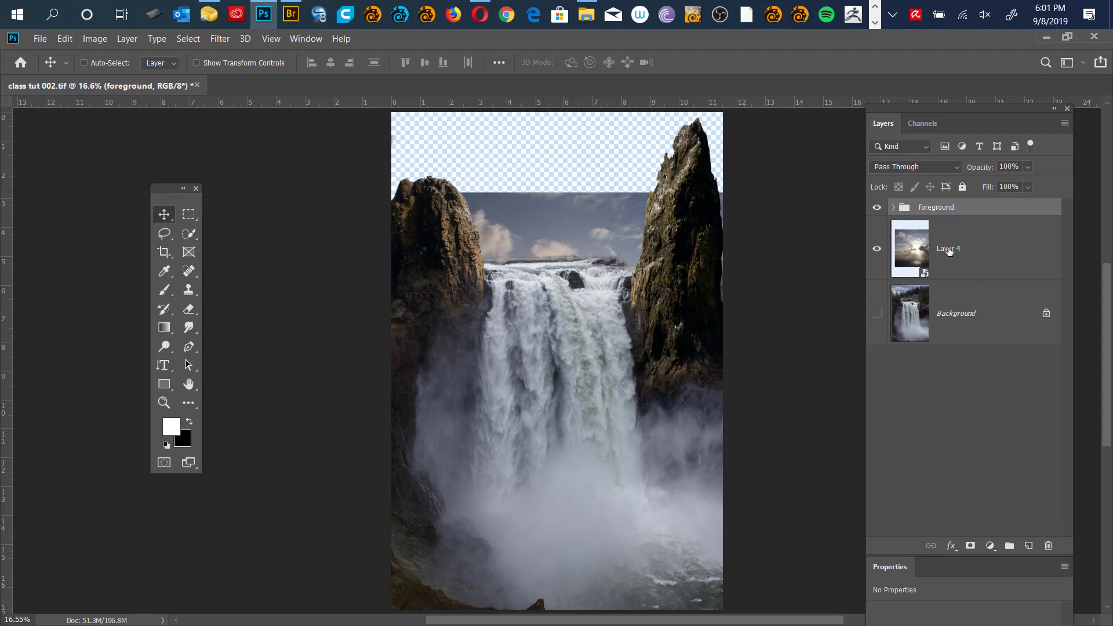
# Reposition the clouds on Layer 4 so they fill the sky at 86.64% scale, and save the document.
pyautogui.click(950, 272)
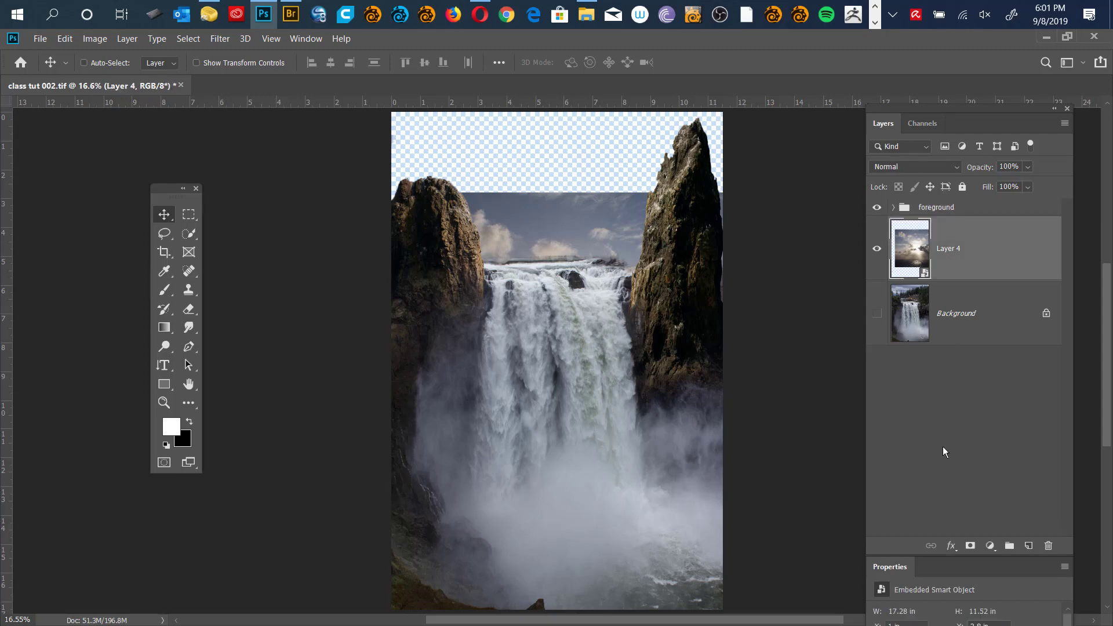
pyautogui.moveTo(615, 250); pyautogui.dragTo(577, 188)
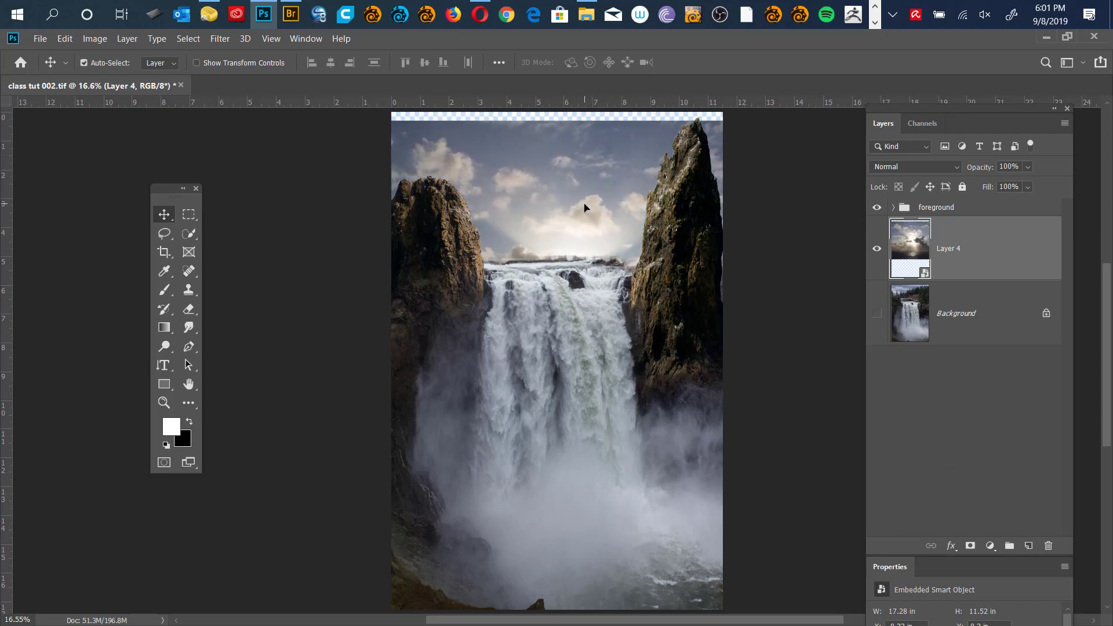
pyautogui.hotkey('ctrl', 't')
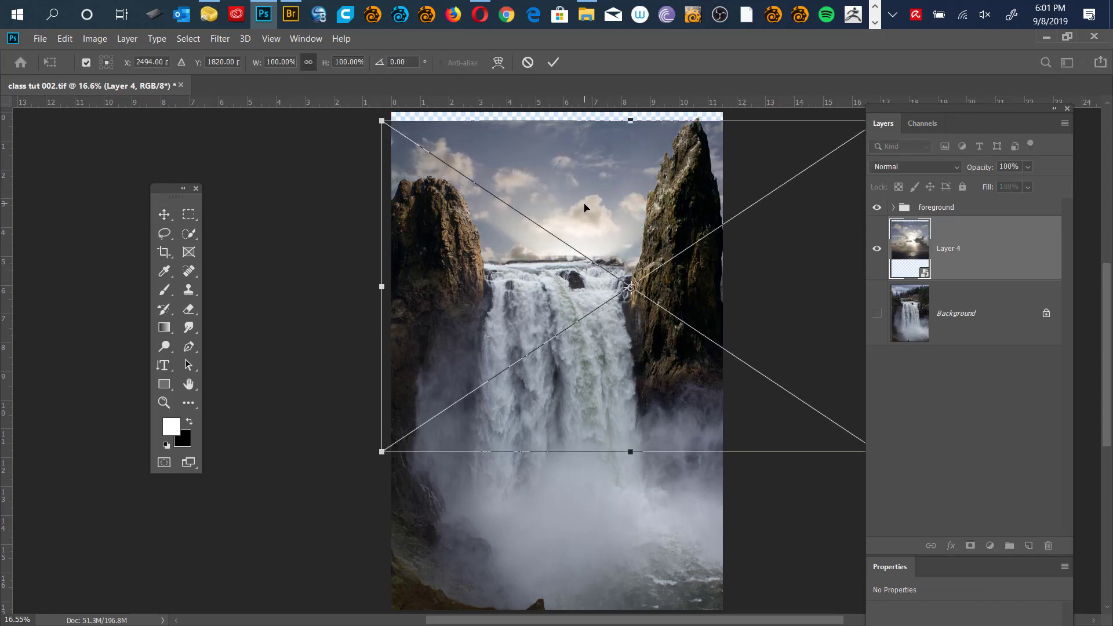
pyautogui.press('space')
pyautogui.moveTo(706, 343); pyautogui.dragTo(678, 273)
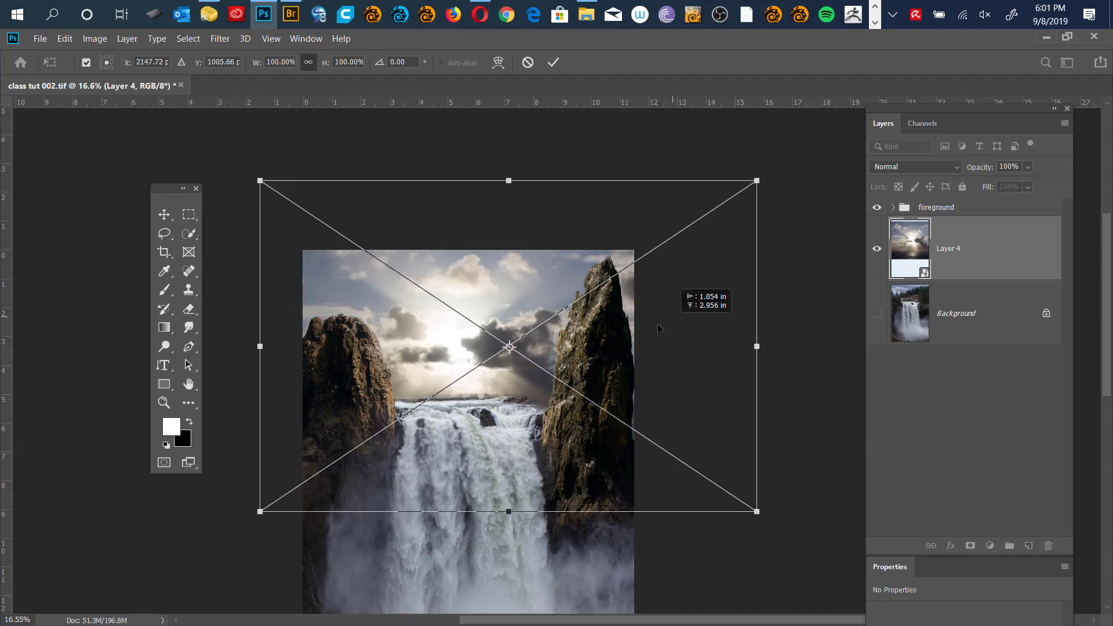
pyautogui.moveTo(741, 188)
pyautogui.mouseDown()
pyautogui.moveTo(651, 243)
pyautogui.moveTo(725, 197)
pyautogui.mouseUp()
pyautogui.moveTo(620, 396)
pyautogui.mouseDown()
pyautogui.moveTo(632, 335)
pyautogui.moveTo(625, 376)
pyautogui.mouseUp()
pyautogui.moveTo(730, 168); pyautogui.dragTo(667, 245)
pyautogui.moveTo(599, 377); pyautogui.dragTo(623, 364)
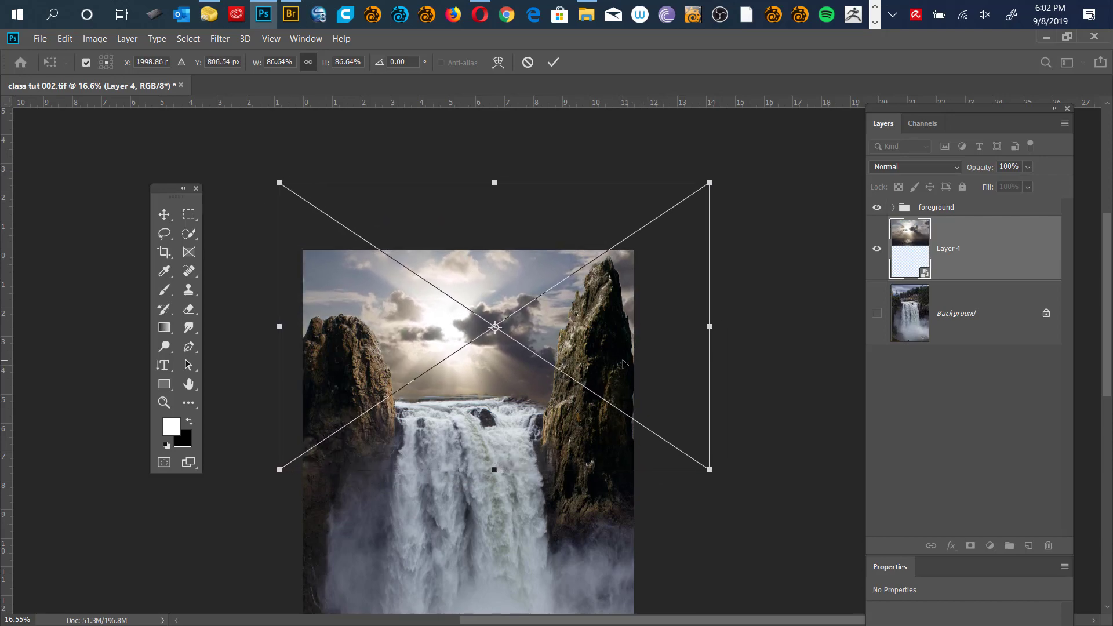
pyautogui.press('Return')
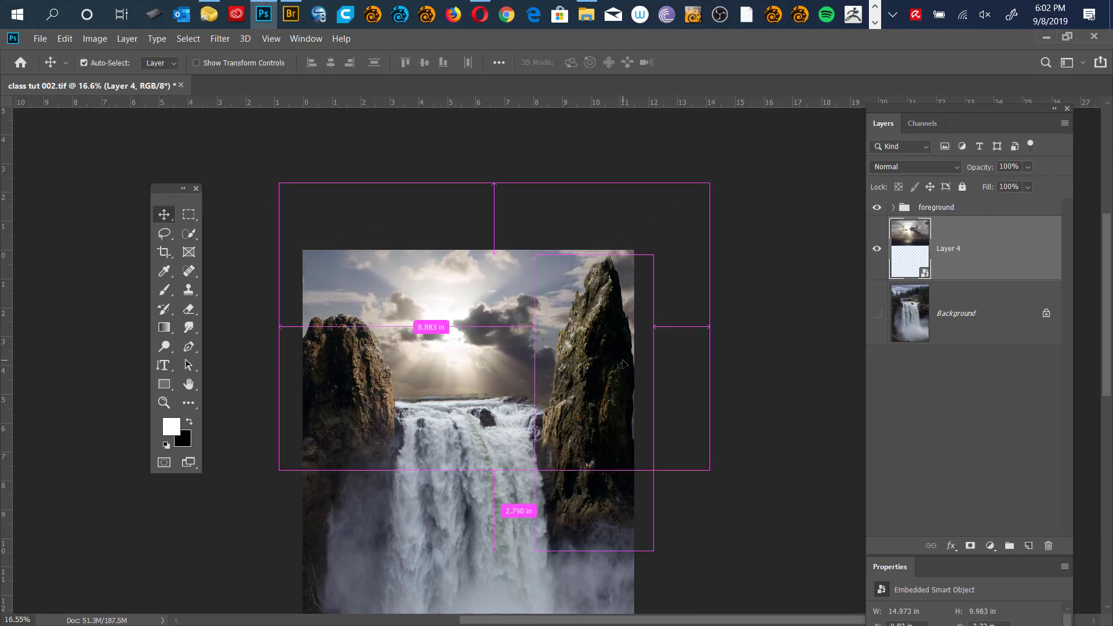
pyautogui.hotkey('ctrl', 's')
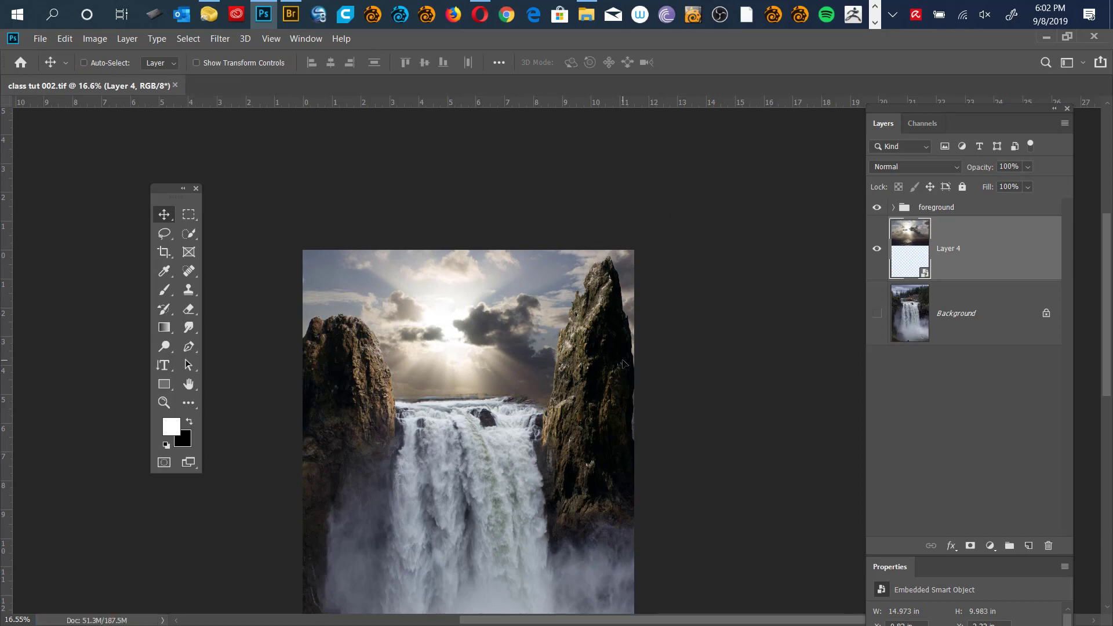
# Switch to Bridge, preview raw city.tif full screen and open it in Photoshop.
pyautogui.hotkey('ctrl', 'alt', 'o')
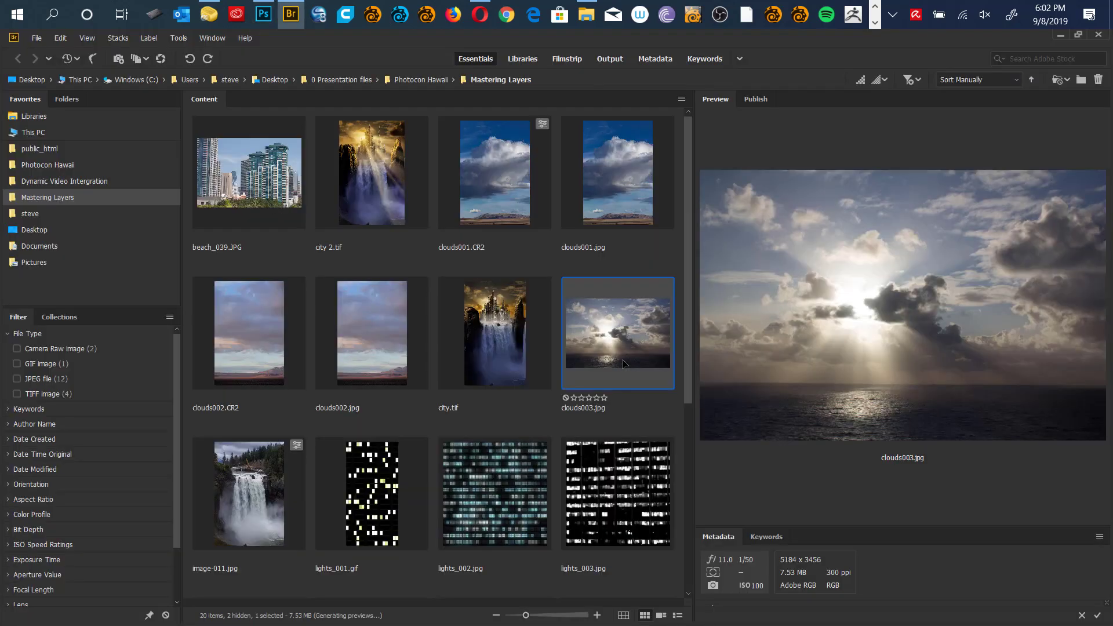
pyautogui.moveTo(686, 188); pyautogui.dragTo(683, 435)
pyautogui.click(259, 519)
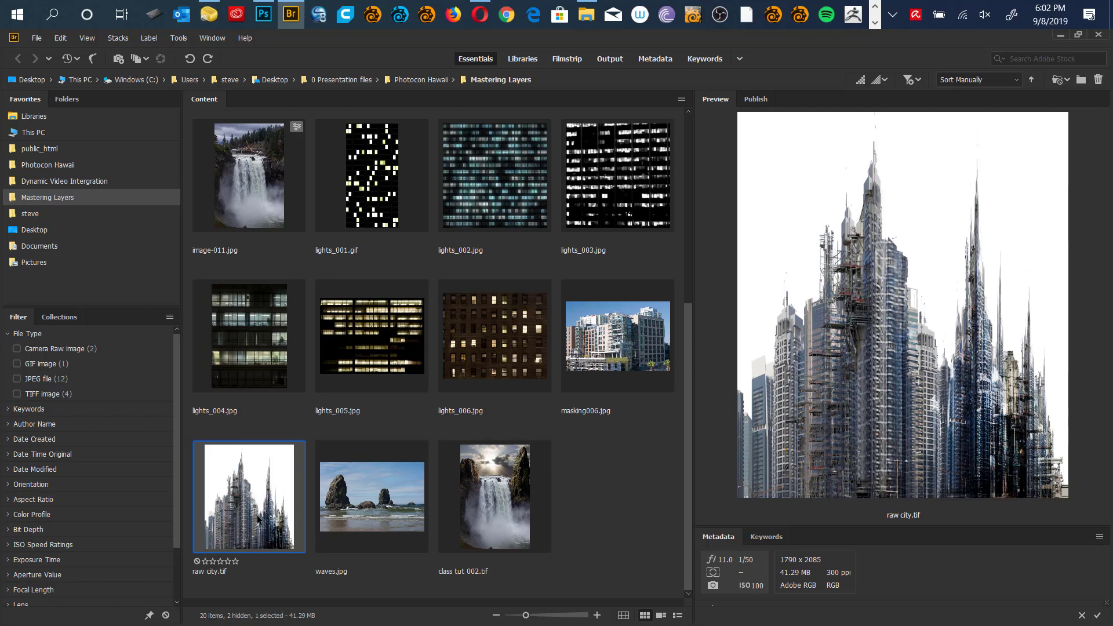
pyautogui.press('space')
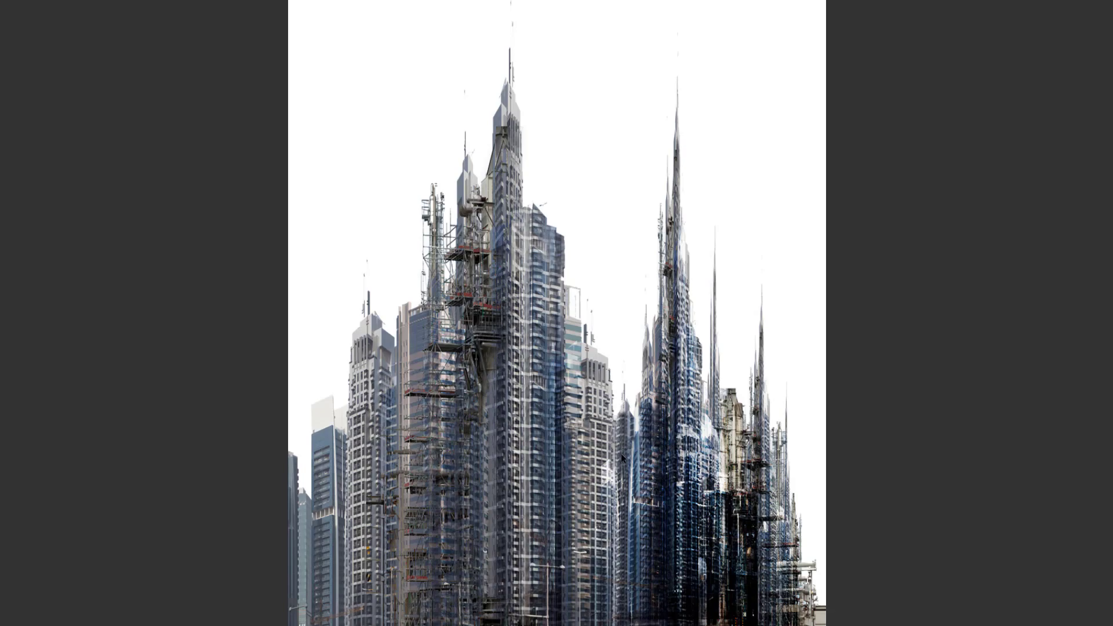
pyautogui.press('space')
pyautogui.press('Return')
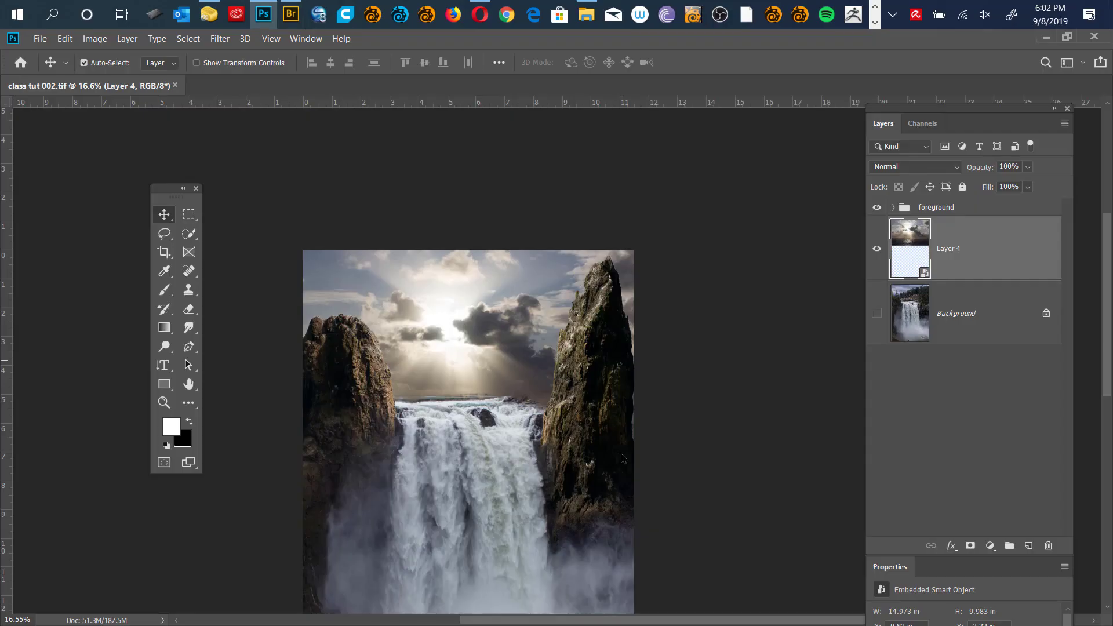
# Tile the raw city.tif and class tut 002.tif documents vertically and shift the layer list aside to expose the city image.
pyautogui.click(306, 39)
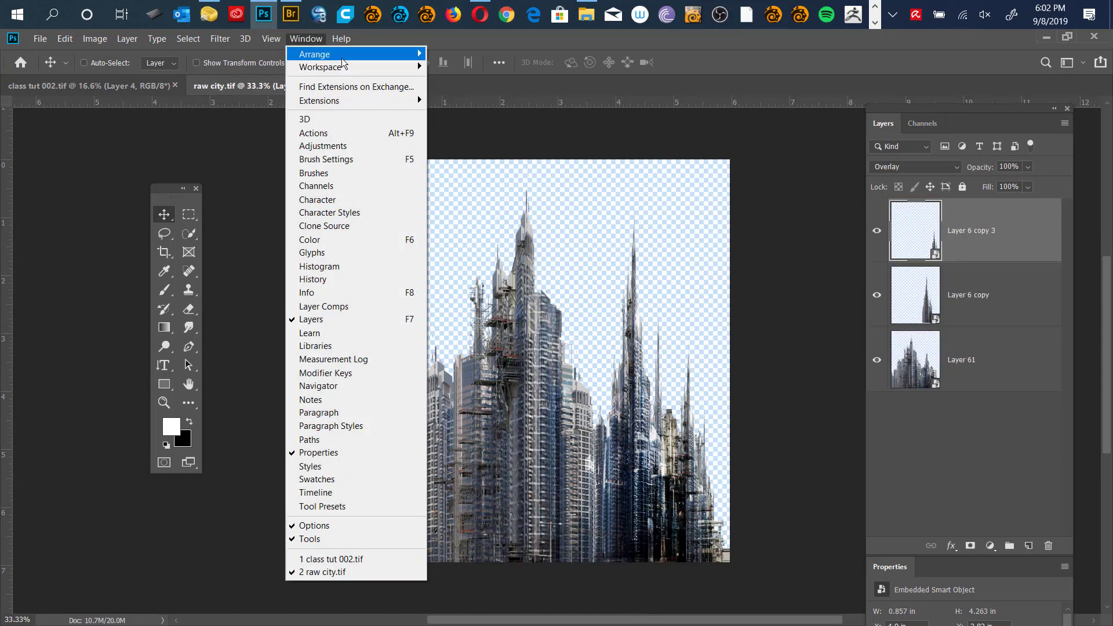
pyautogui.moveTo(316, 54)
pyautogui.click(484, 54)
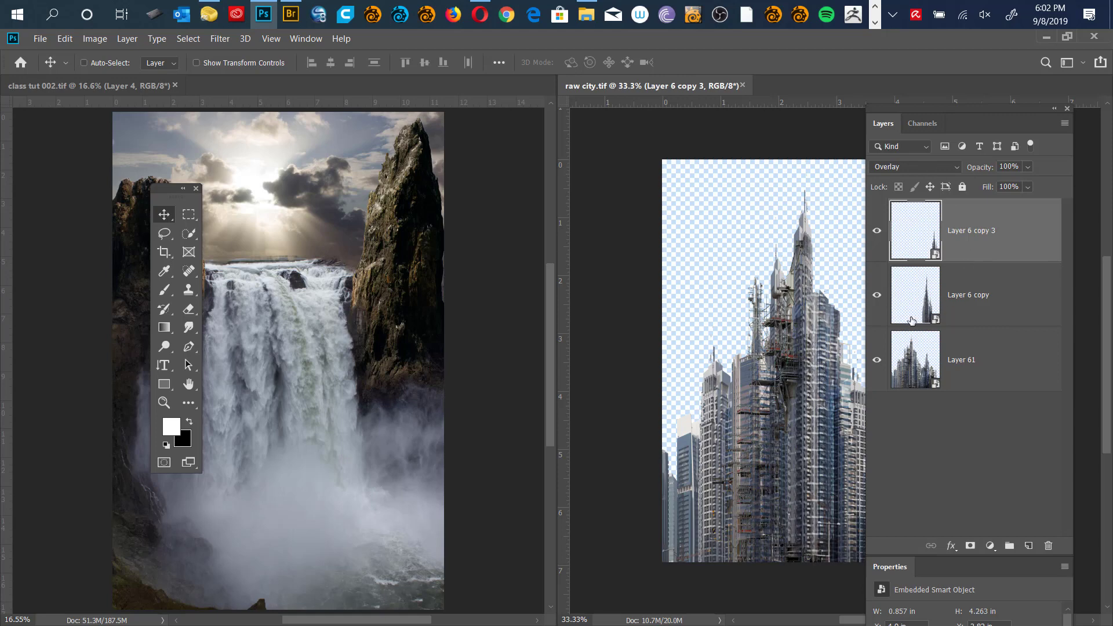
pyautogui.moveTo(996, 116); pyautogui.dragTo(1025, 132)
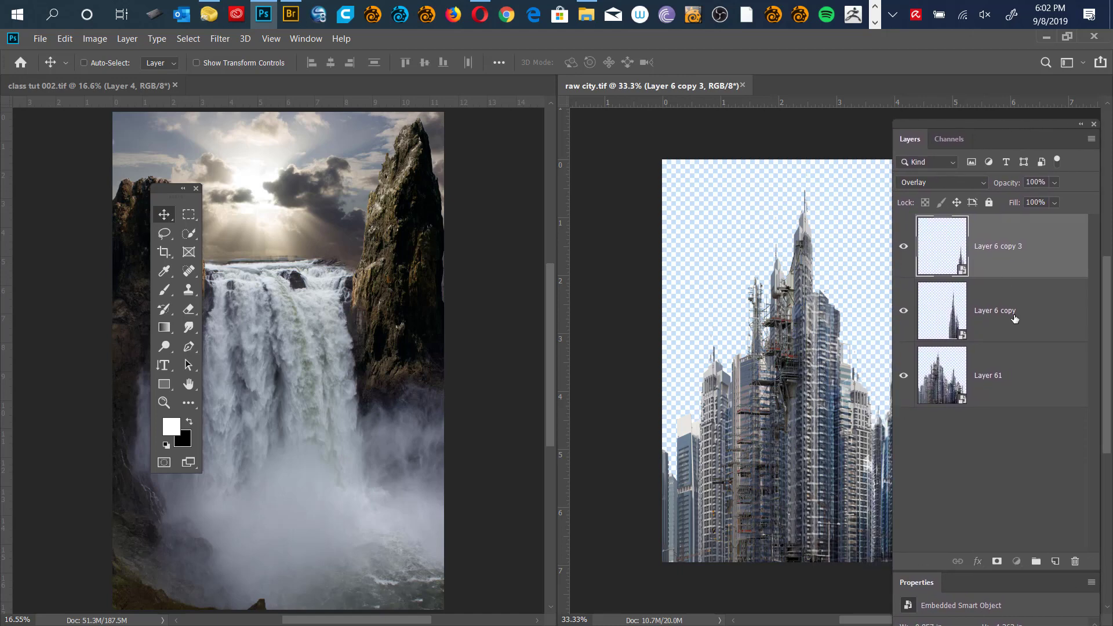
# Duplicate all three layers in raw city.tif and convert the duplicates into one smart object.
pyautogui.click(1013, 320)
pyautogui.click(1009, 386)
pyautogui.click(1007, 253)
pyautogui.keyDown('shift'); pyautogui.click(1011, 386); pyautogui.keyUp('shift')
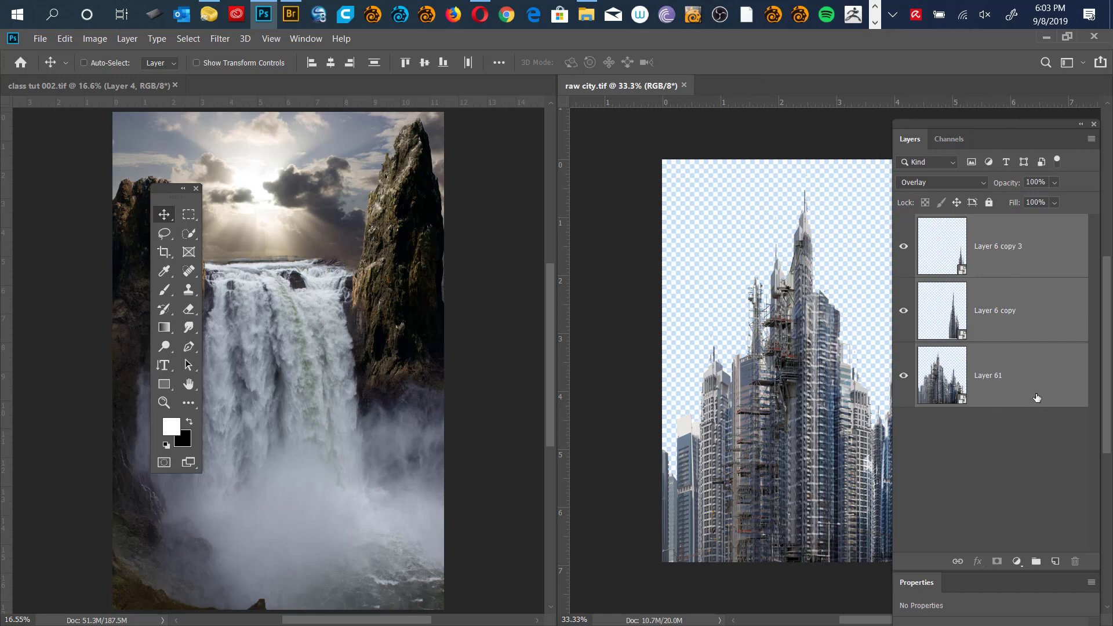
pyautogui.hotkey('ctrl', 'j')
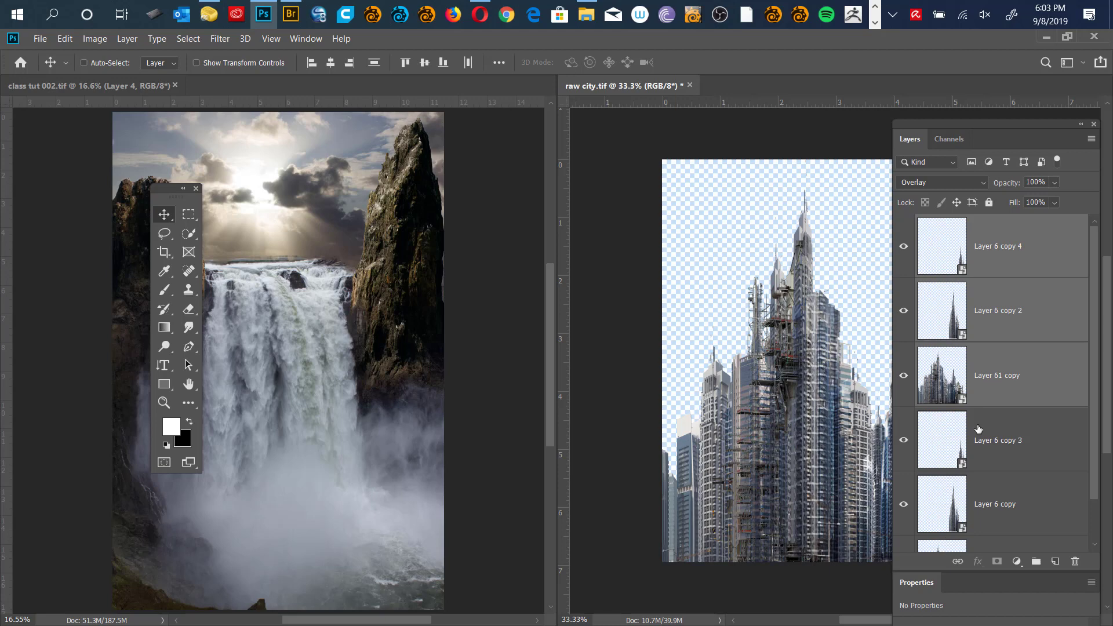
pyautogui.rightClick(1048, 302)
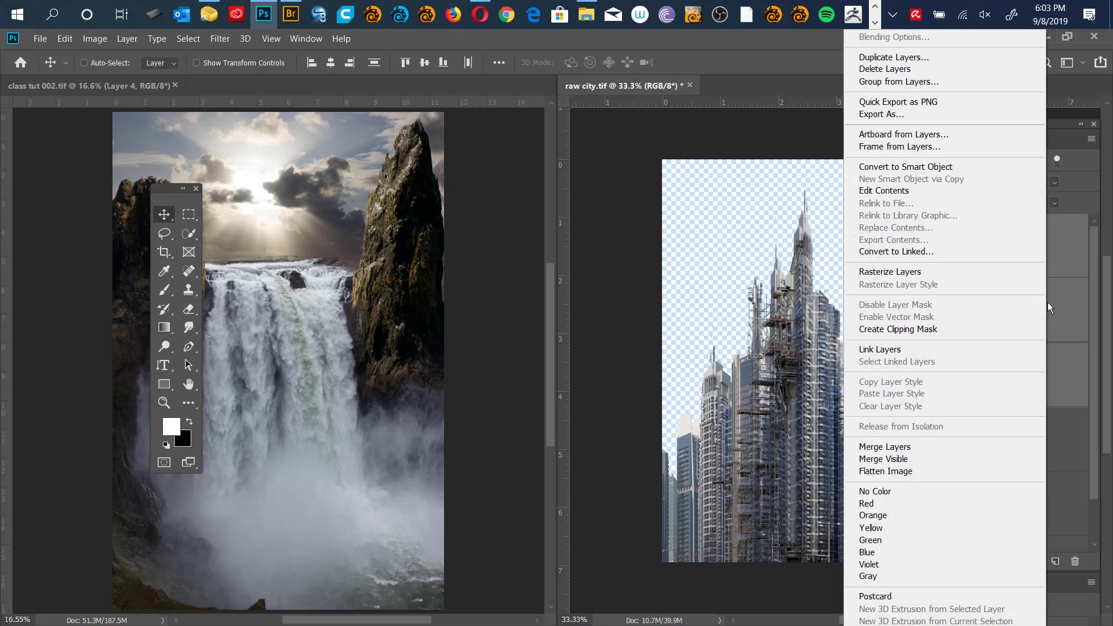
pyautogui.click(979, 172)
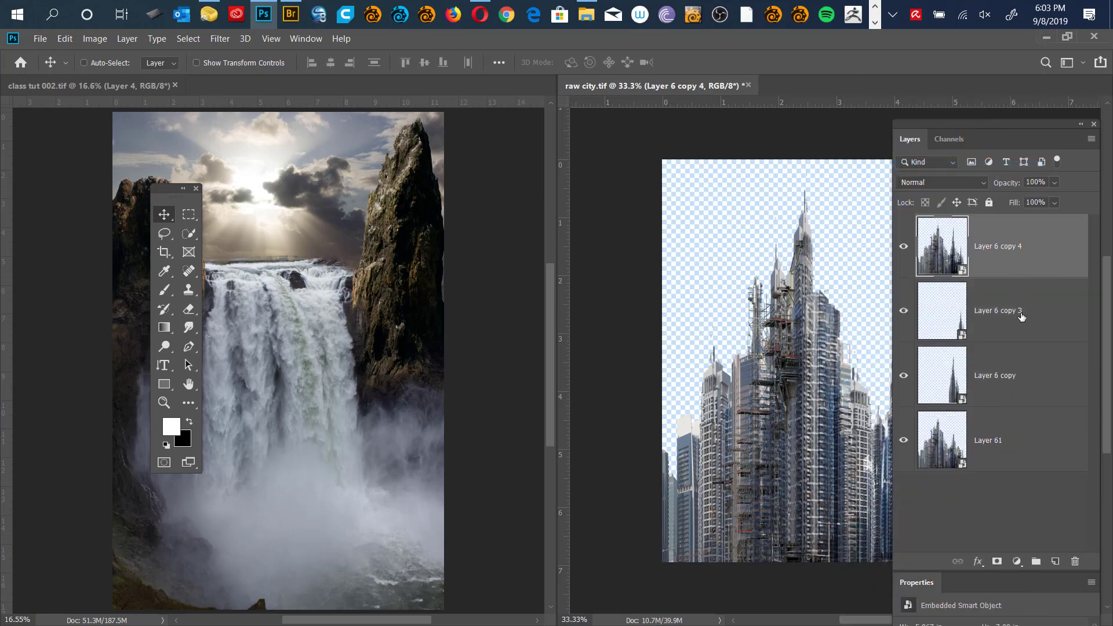
# Copy the combined city smart object into class tut 002.tif above Layer 4, and close raw city.tif with its changes saved.
pyautogui.moveTo(958, 250); pyautogui.dragTo(296, 303)
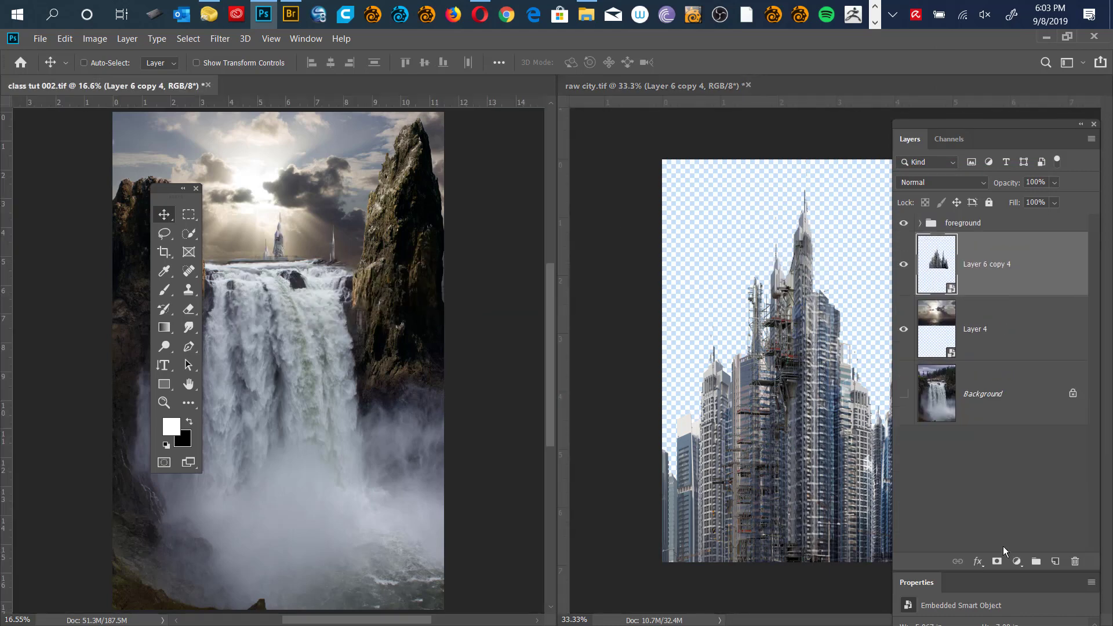
pyautogui.click(748, 85)
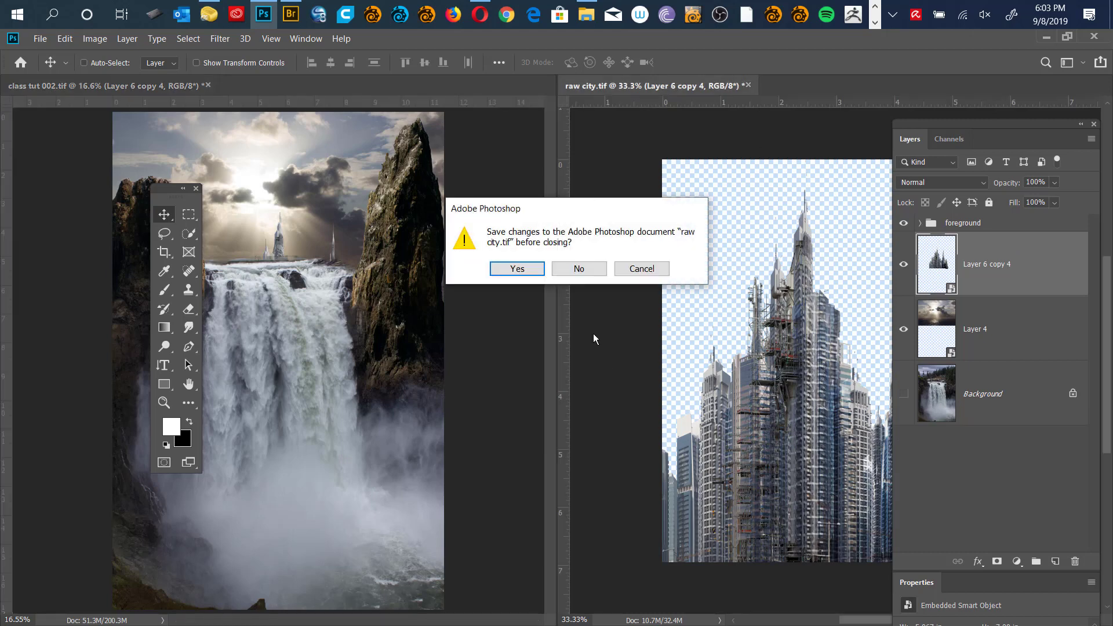
pyautogui.click(517, 268)
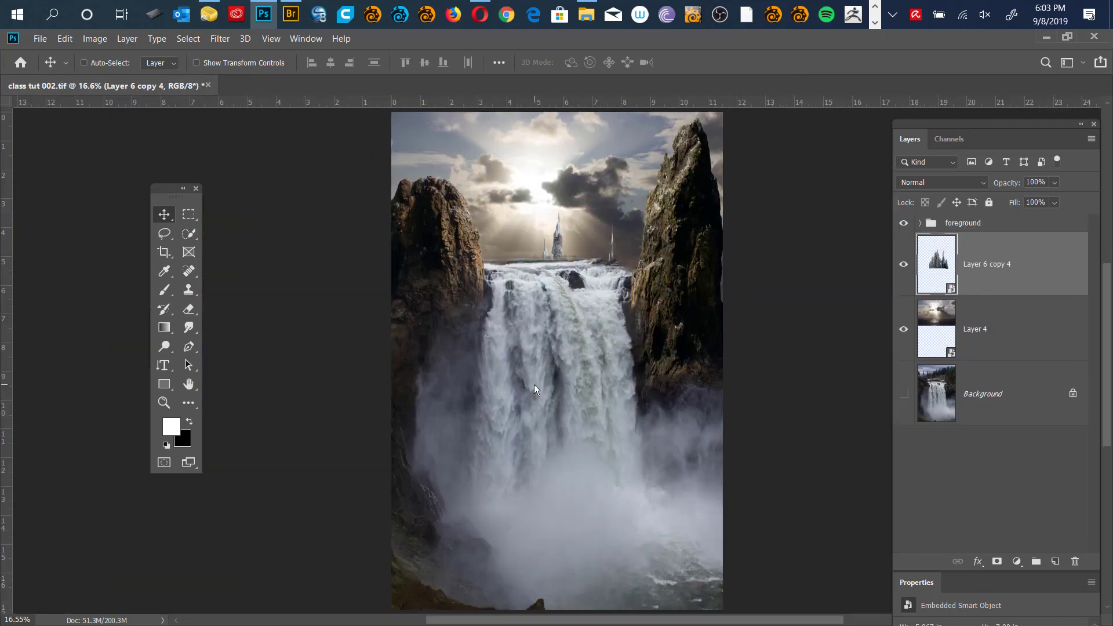
# In full-screen mode, move Layer 6 copy 4 above the foreground group and raise the city to sit on the waterfall's crest.
pyautogui.press('f')
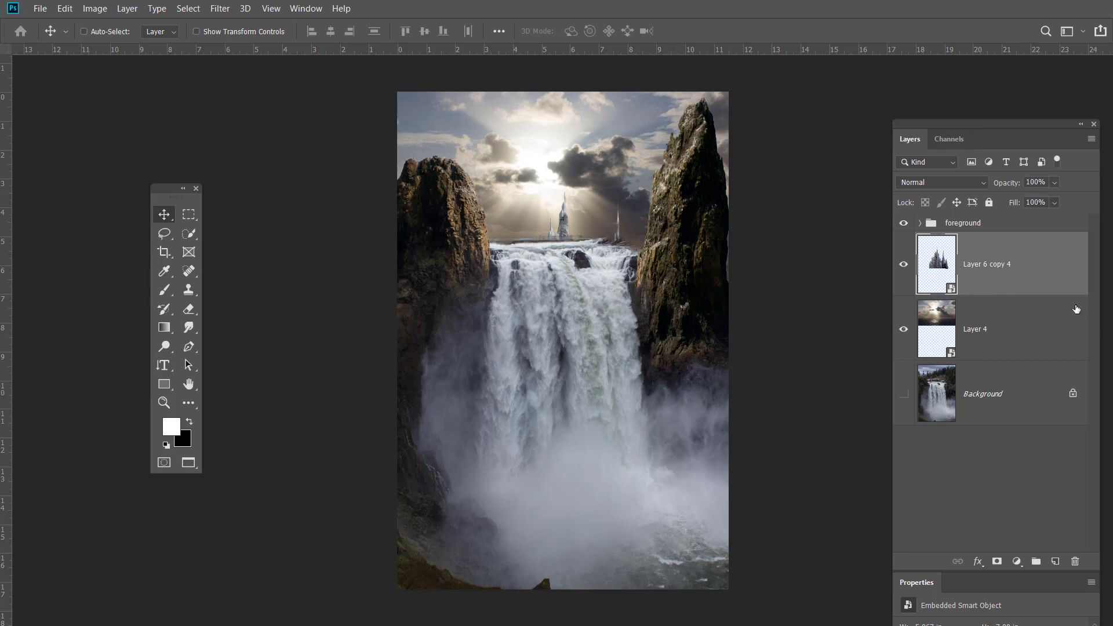
pyautogui.moveTo(1021, 264); pyautogui.dragTo(1010, 218)
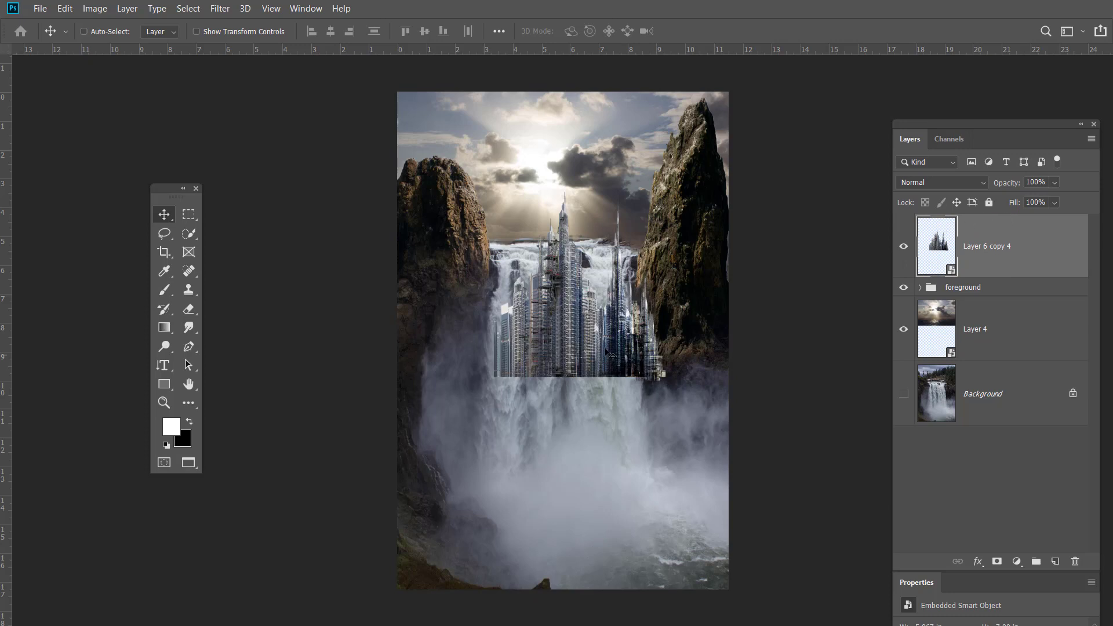
pyautogui.moveTo(609, 357); pyautogui.dragTo(592, 248)
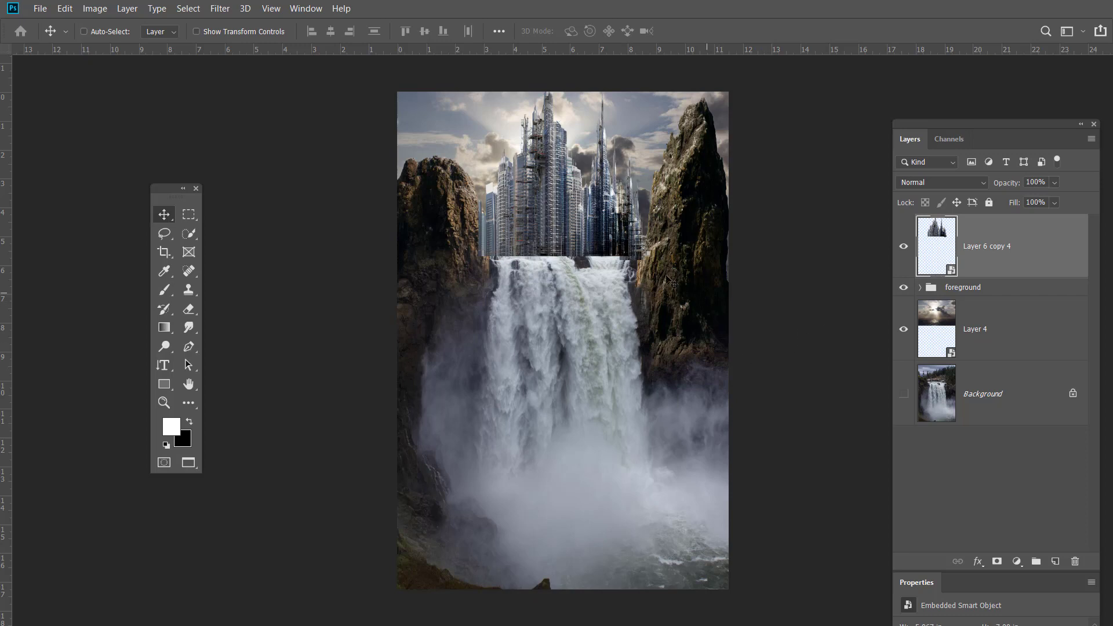
# Open the contents of the Layer 6 copy 4 city smart object and tile it vertically beside class tut 002.tif.
pyautogui.moveTo(647, 222); pyautogui.dragTo(474, 289)
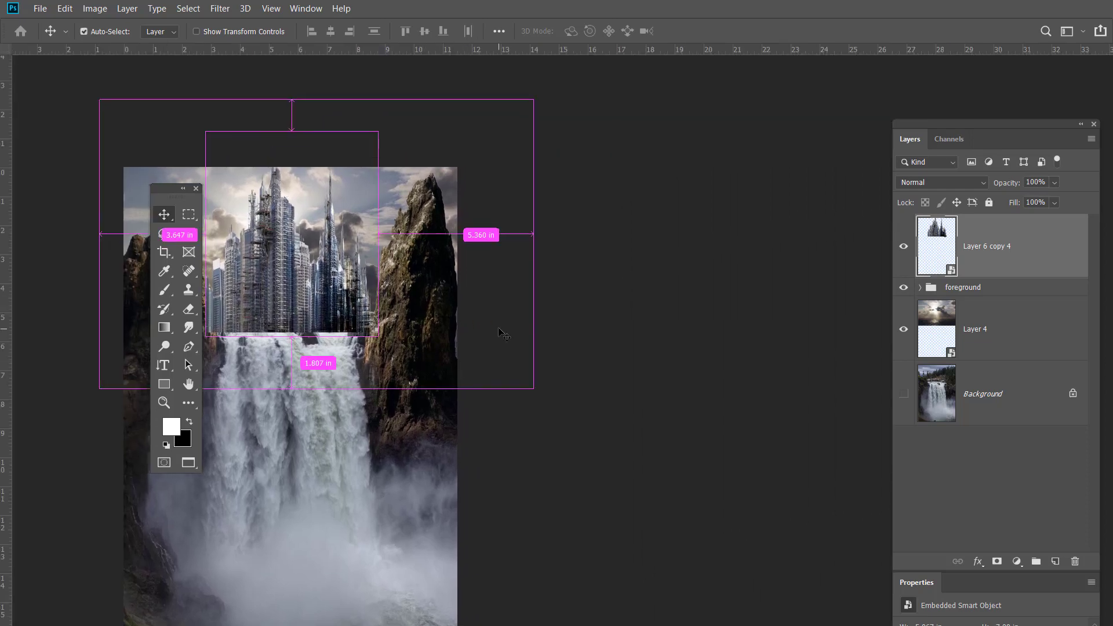
pyautogui.hotkey('ctrl', '+')
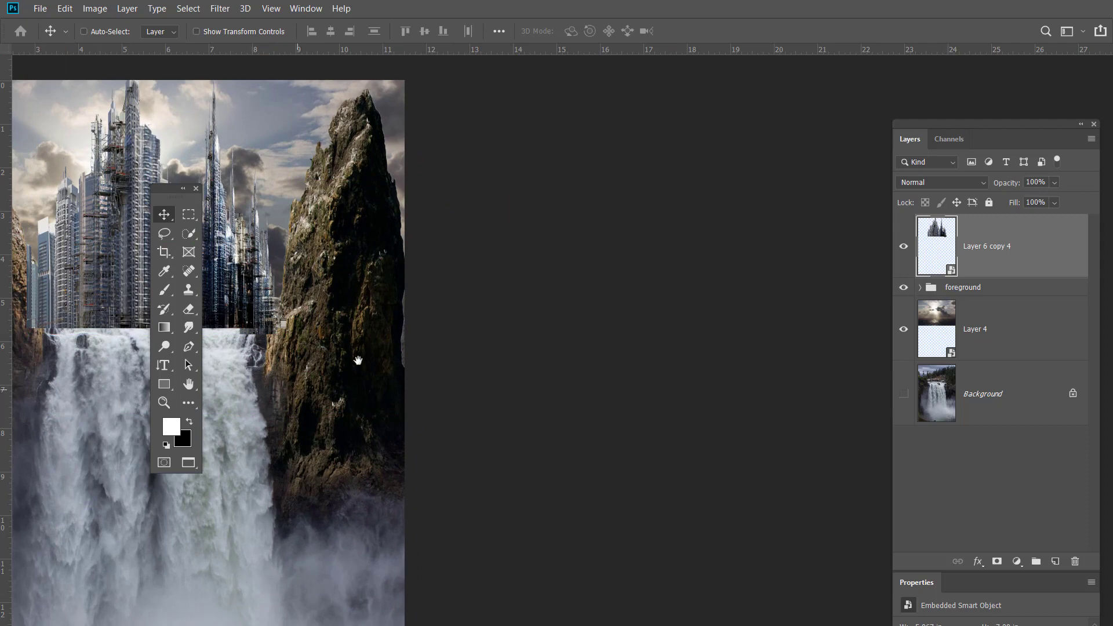
pyautogui.moveTo(358, 360); pyautogui.dragTo(430, 390)
pyautogui.moveTo(178, 188); pyautogui.dragTo(53, 219)
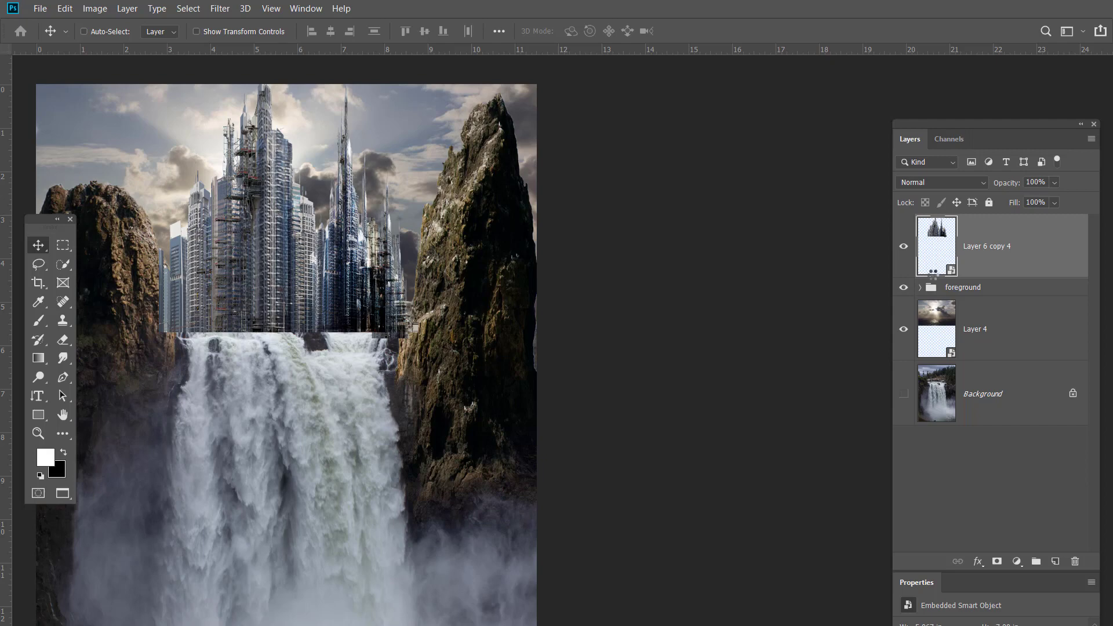
pyautogui.doubleClick(938, 275)
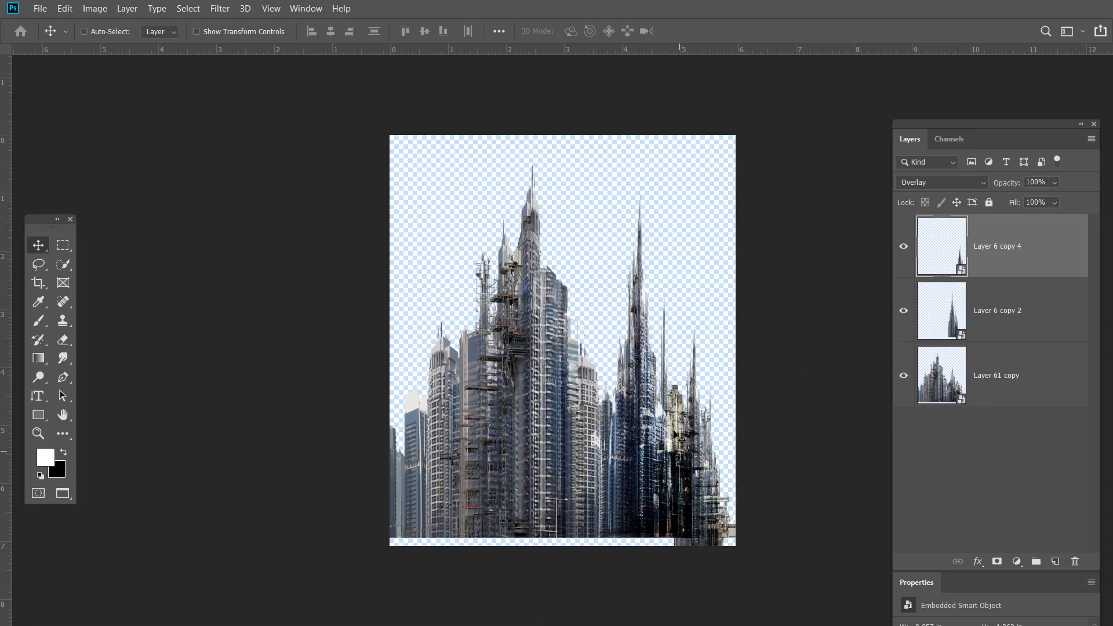
pyautogui.click(308, 9)
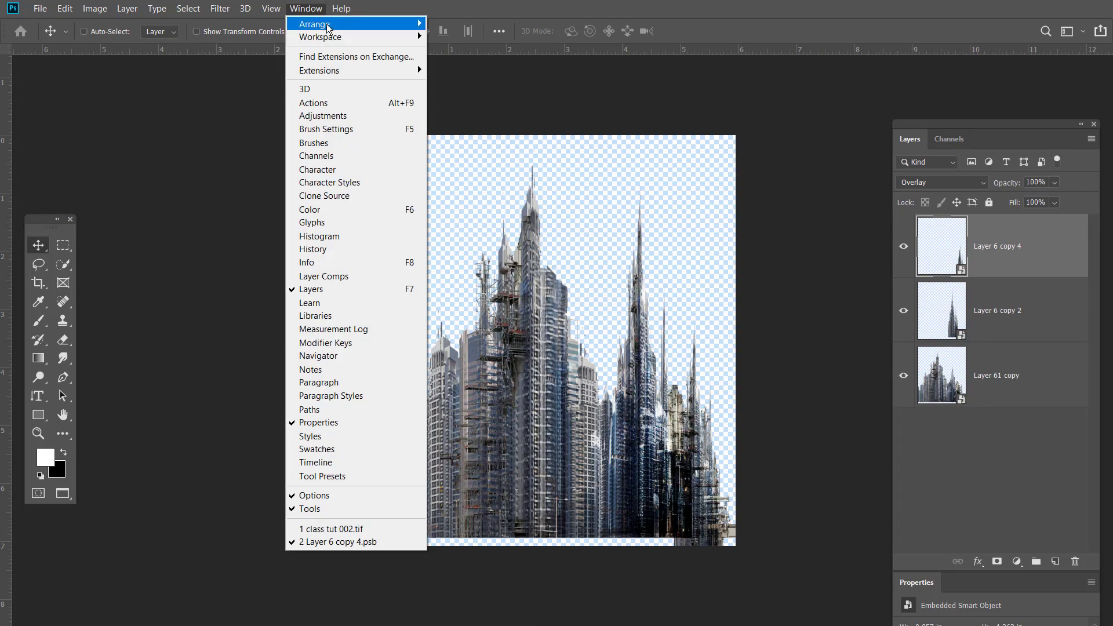
pyautogui.click(498, 23)
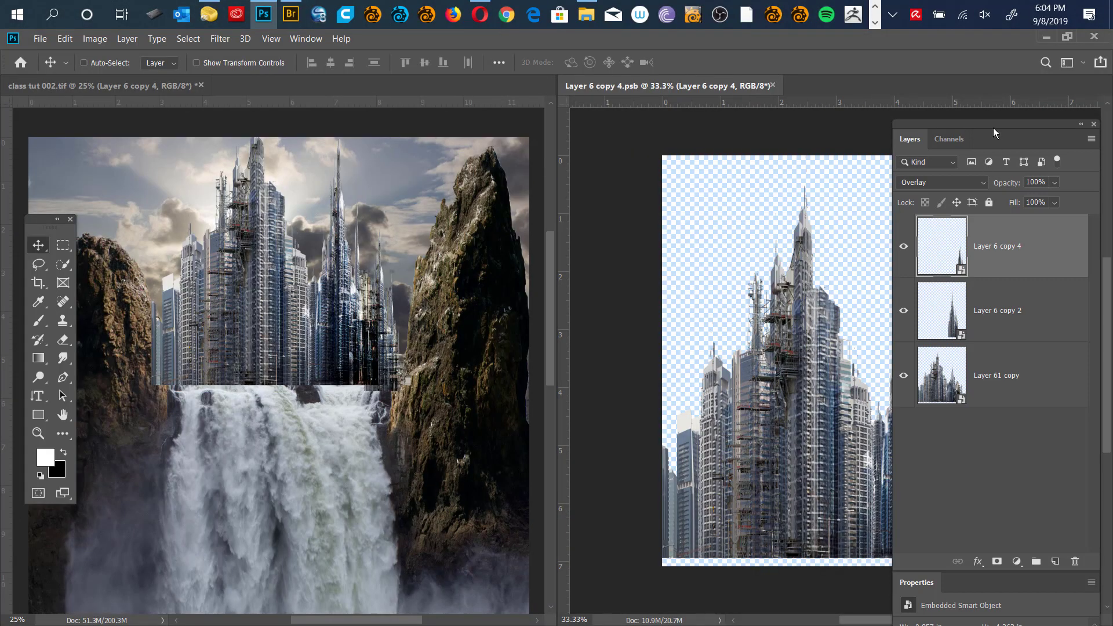
# Undo the misplaced move and shift the Layer 6 copy 4 tower over the towers on the city's left side.
pyautogui.moveTo(994, 132); pyautogui.dragTo(1061, 143)
pyautogui.moveTo(868, 385); pyautogui.dragTo(845, 406)
pyautogui.press('ctrl')
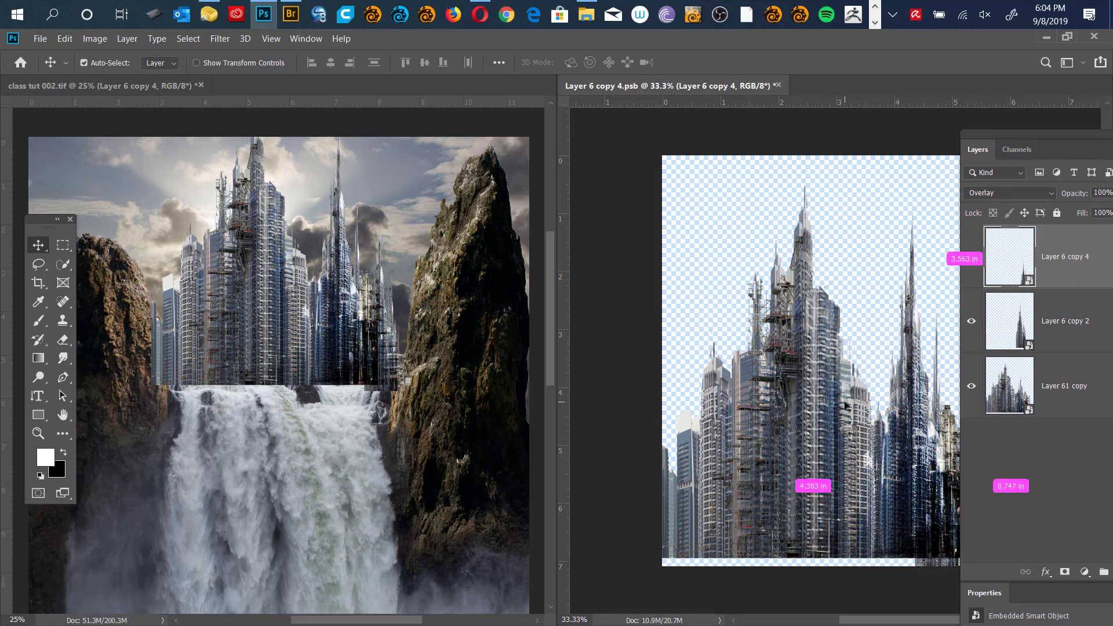
pyautogui.hotkey('ctrl', 'z')
pyautogui.moveTo(897, 332); pyautogui.dragTo(792, 351)
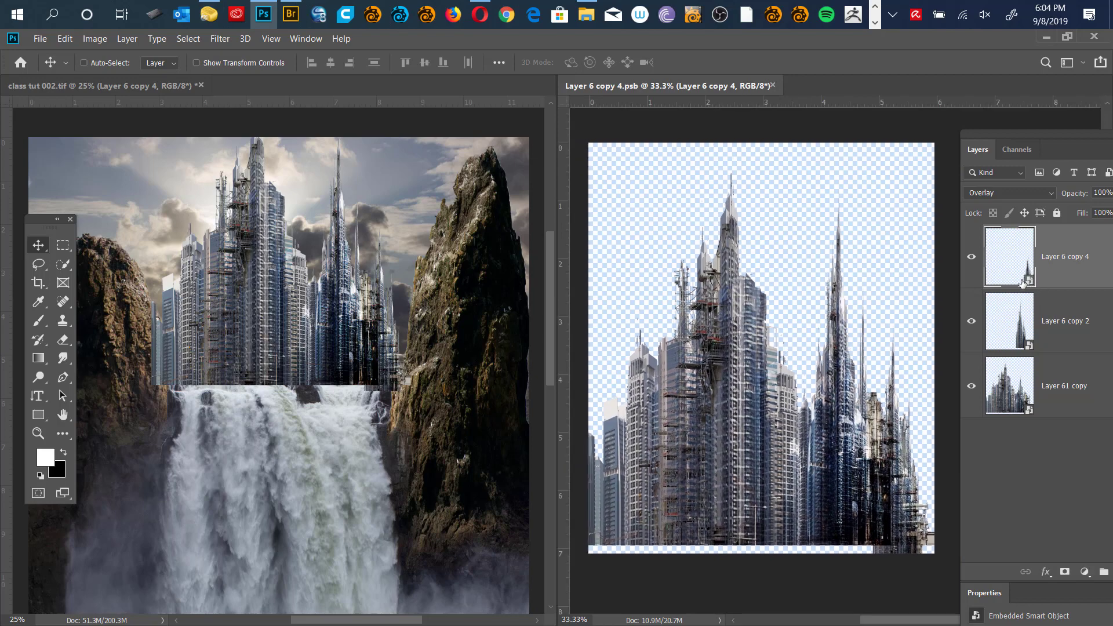
pyautogui.moveTo(887, 376); pyautogui.dragTo(649, 271)
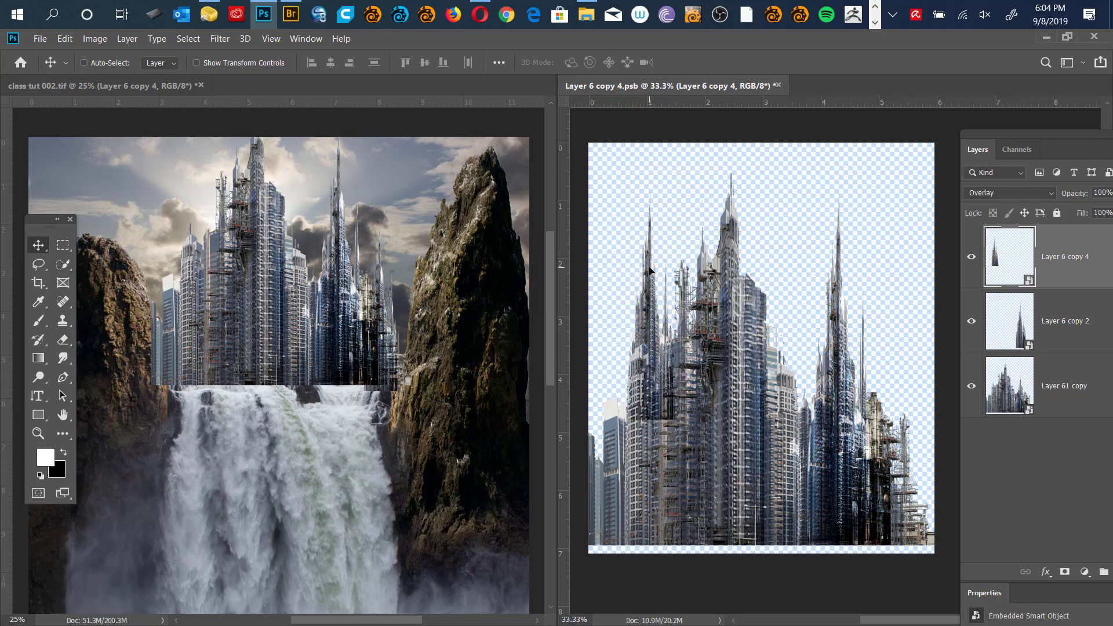
# Move the Layer 6 copy 2 tower up beside the city's tallest central tower, with its spire running past the canvas top.
pyautogui.click(972, 323)
pyautogui.click(972, 322)
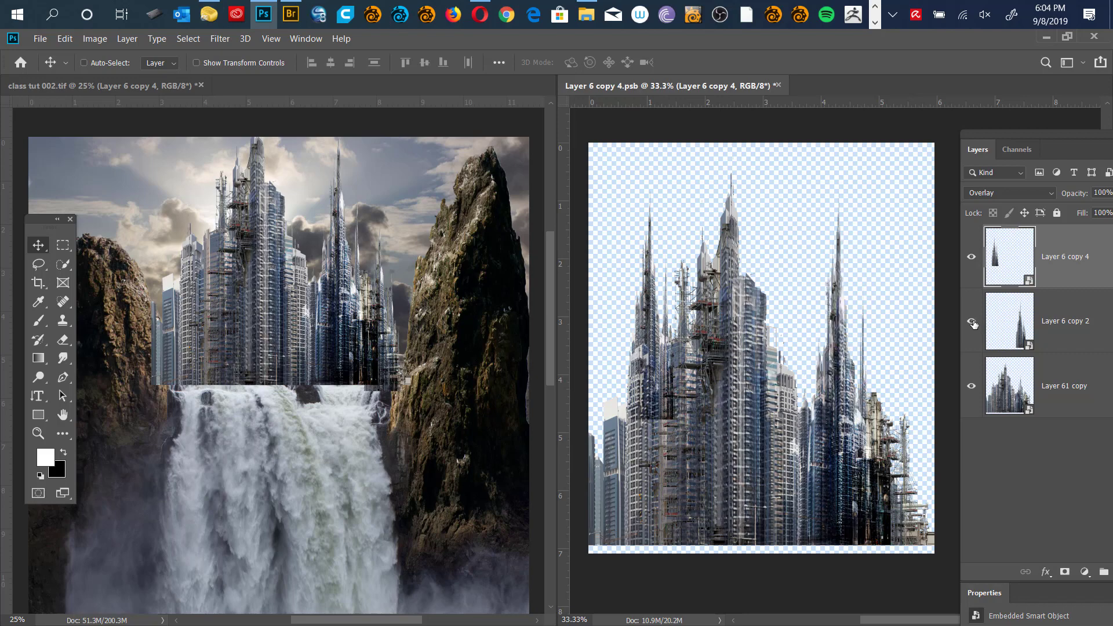
pyautogui.click(972, 322)
pyautogui.click(1017, 342)
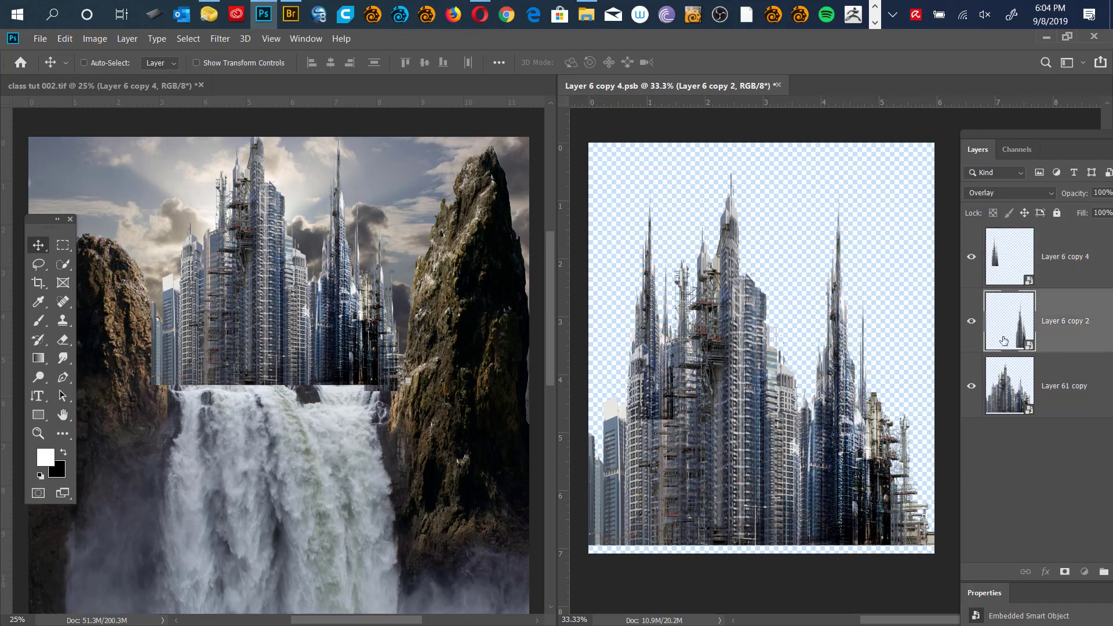
pyautogui.moveTo(838, 460); pyautogui.dragTo(744, 334)
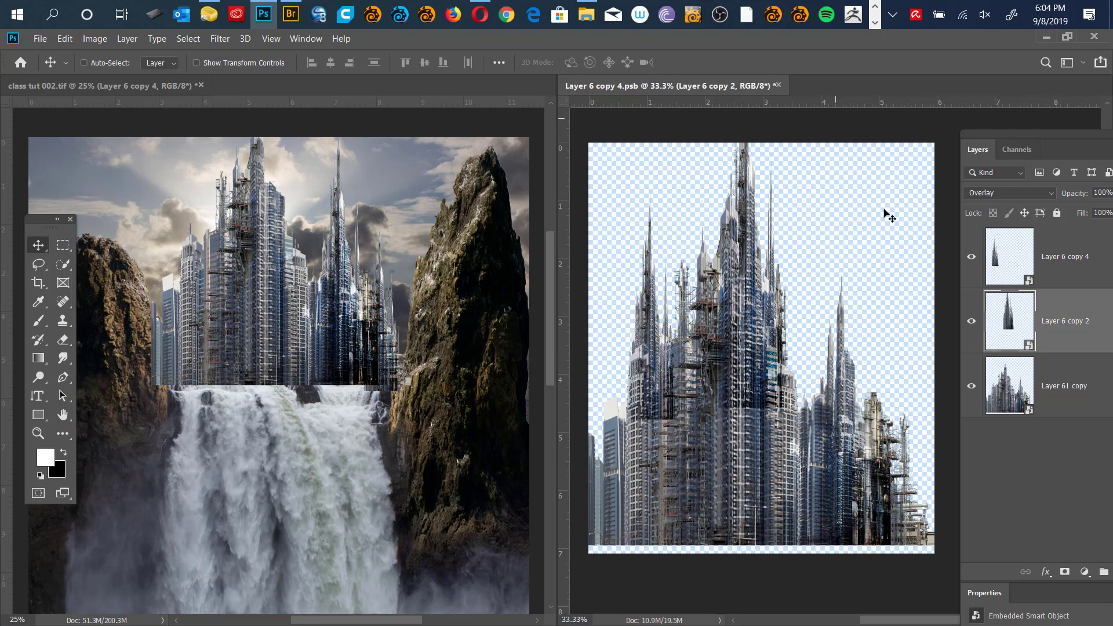
# Extend the smart object's canvas upward with the Crop tool to include the full spire, and save and close its contents.
pyautogui.press('c')
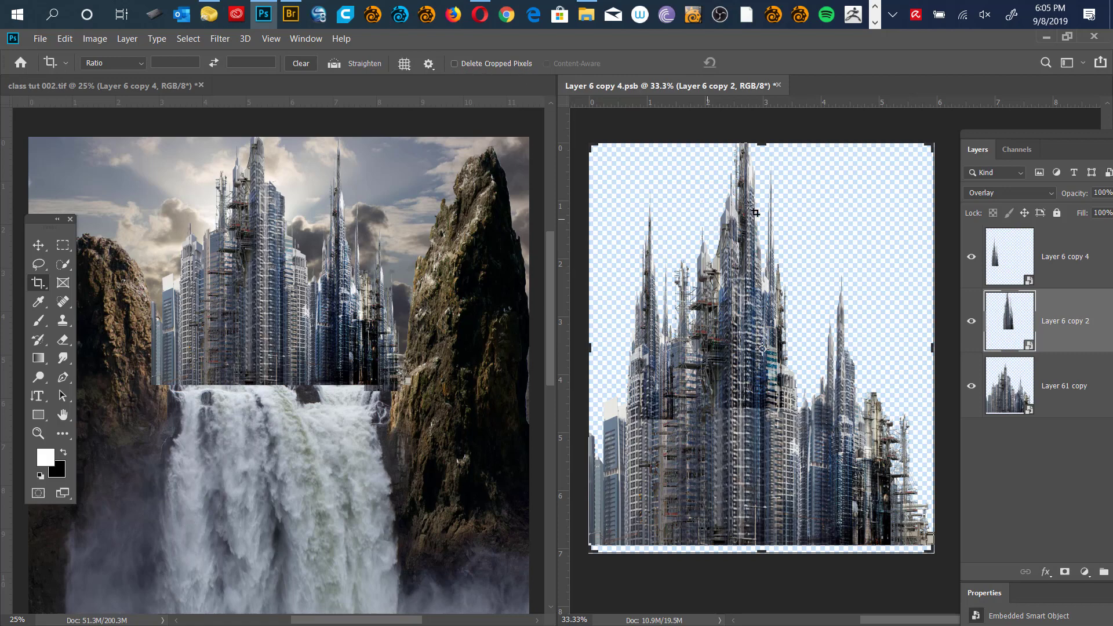
pyautogui.moveTo(764, 144); pyautogui.dragTo(761, 120)
pyautogui.press('Return')
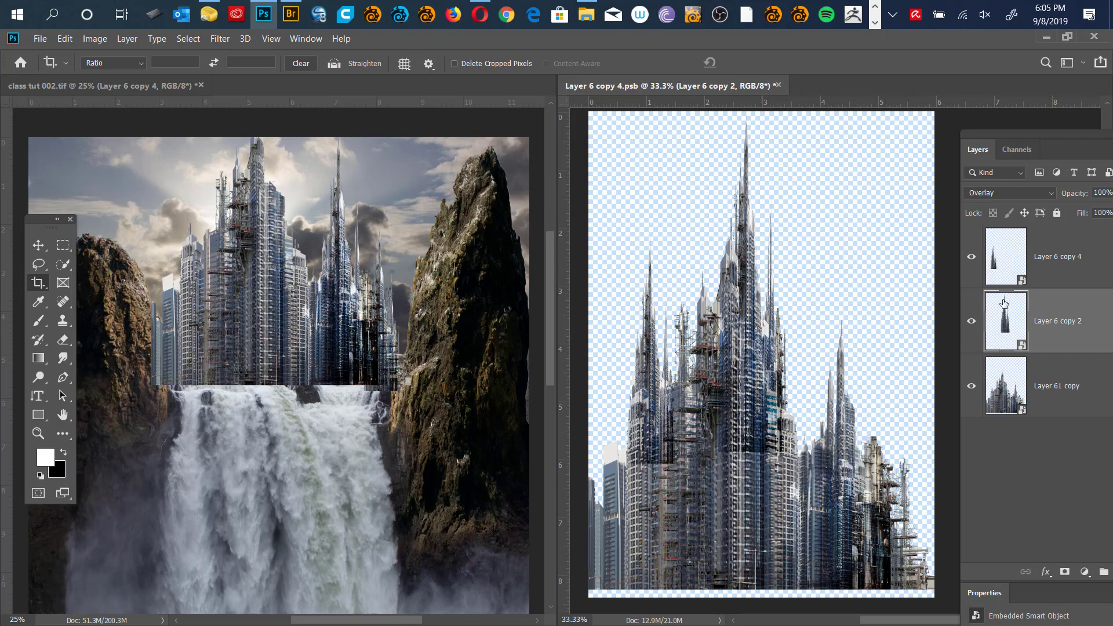
pyautogui.hotkey('ctrl', 's')
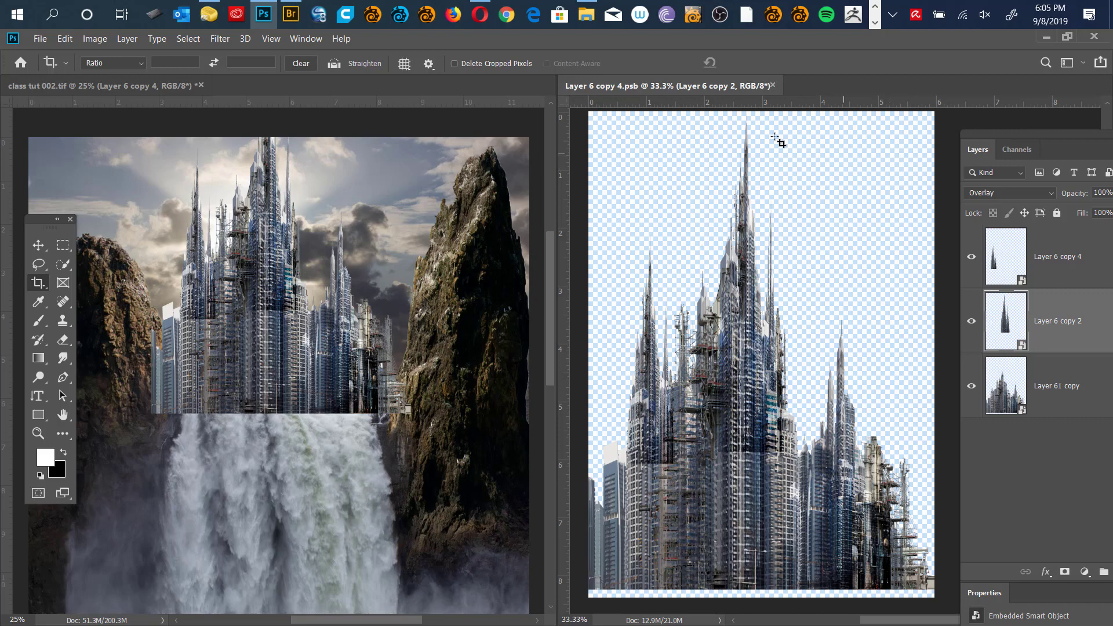
pyautogui.click(773, 85)
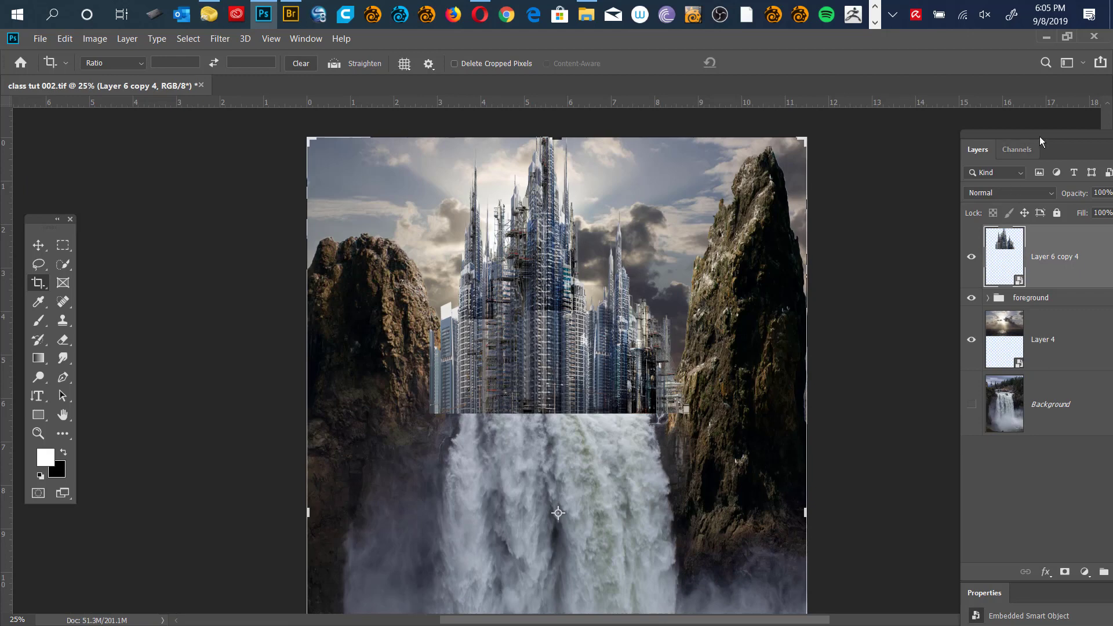
# Expand the foreground group in class tut 002.tif and move Layer 6 copy 4 into it, between Layer 2 and Layer 1.
pyautogui.moveTo(1036, 138); pyautogui.dragTo(957, 113)
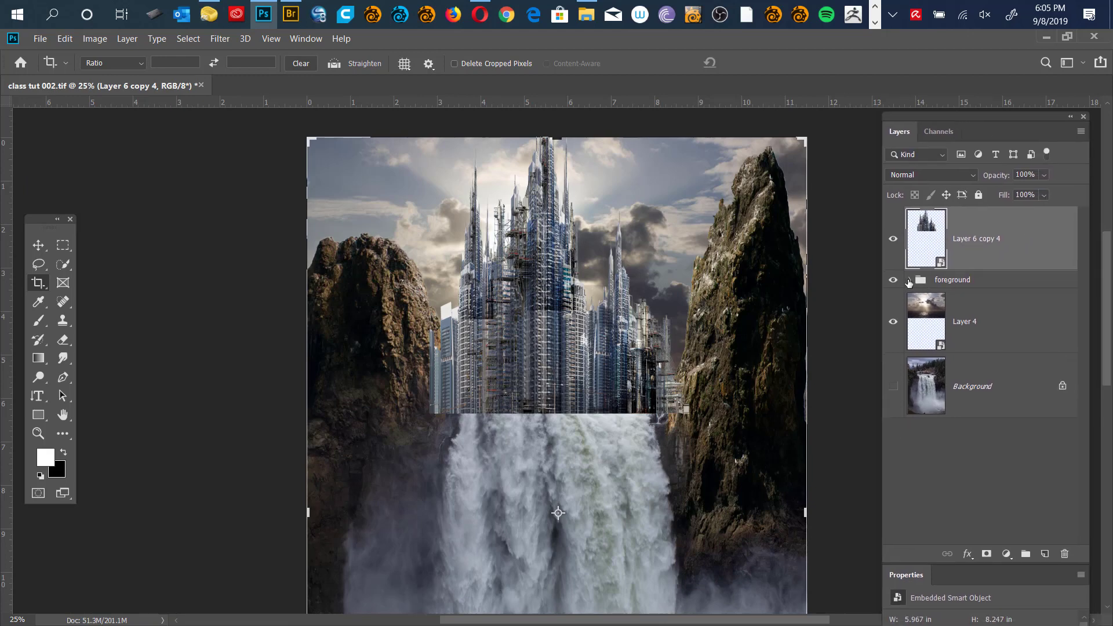
pyautogui.click(909, 280)
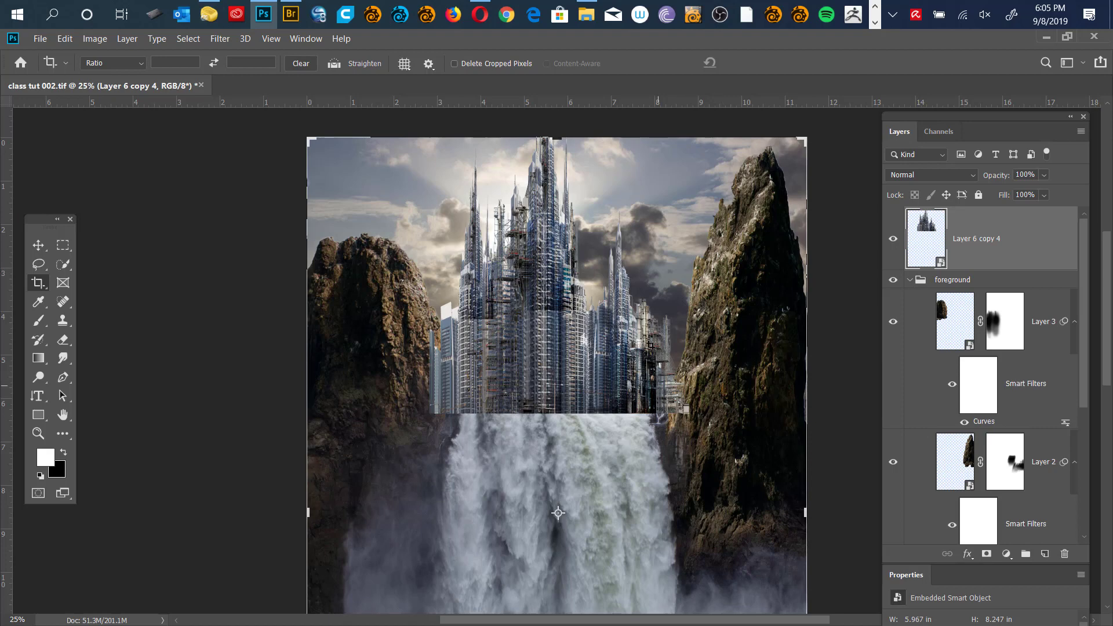
pyautogui.moveTo(1015, 126); pyautogui.dragTo(977, 131)
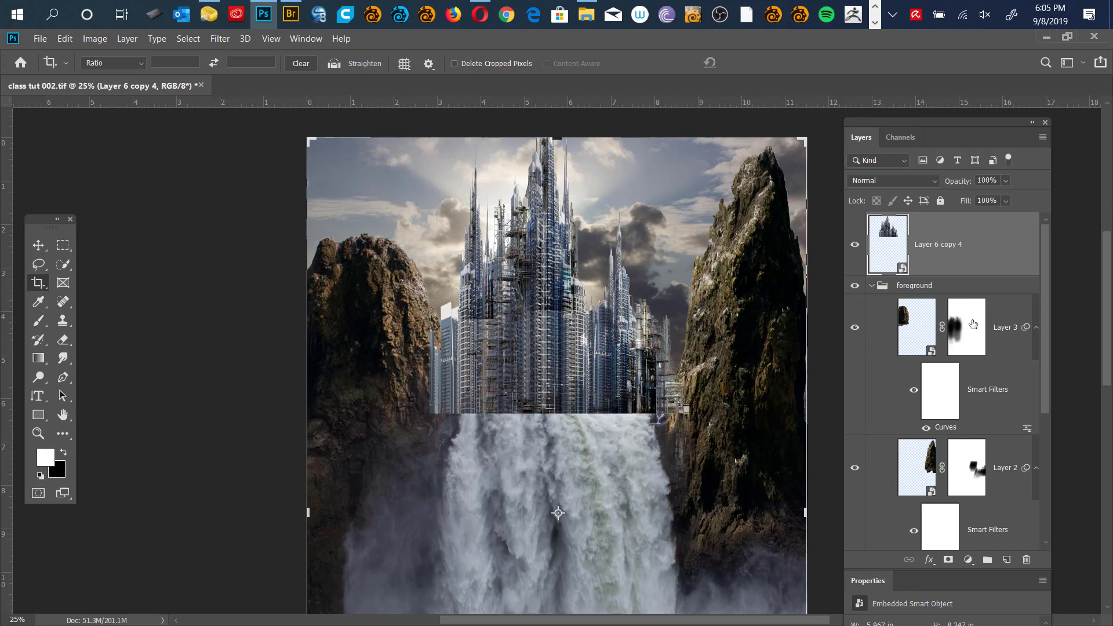
pyautogui.click(855, 328)
pyautogui.click(856, 328)
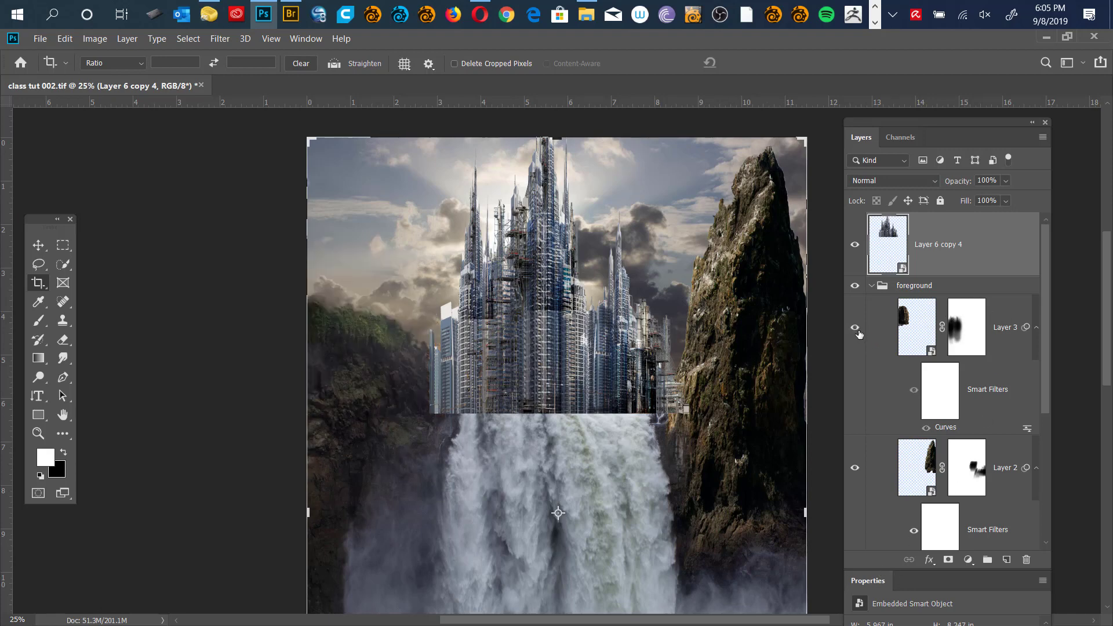
pyautogui.click(855, 468)
pyautogui.click(856, 468)
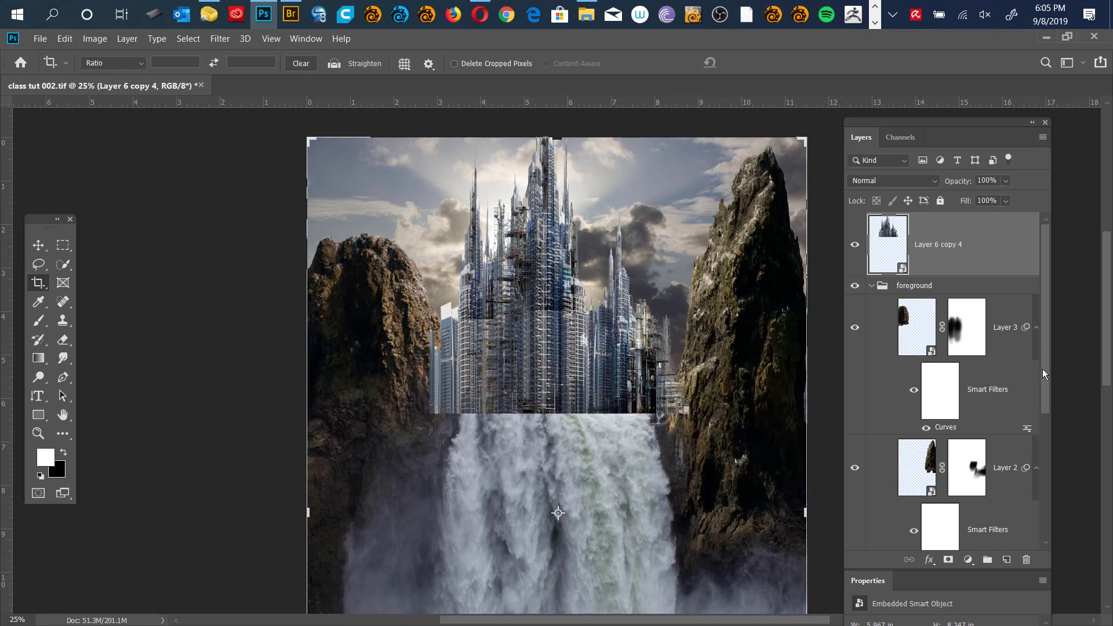
pyautogui.scroll(-3, 1043, 373)
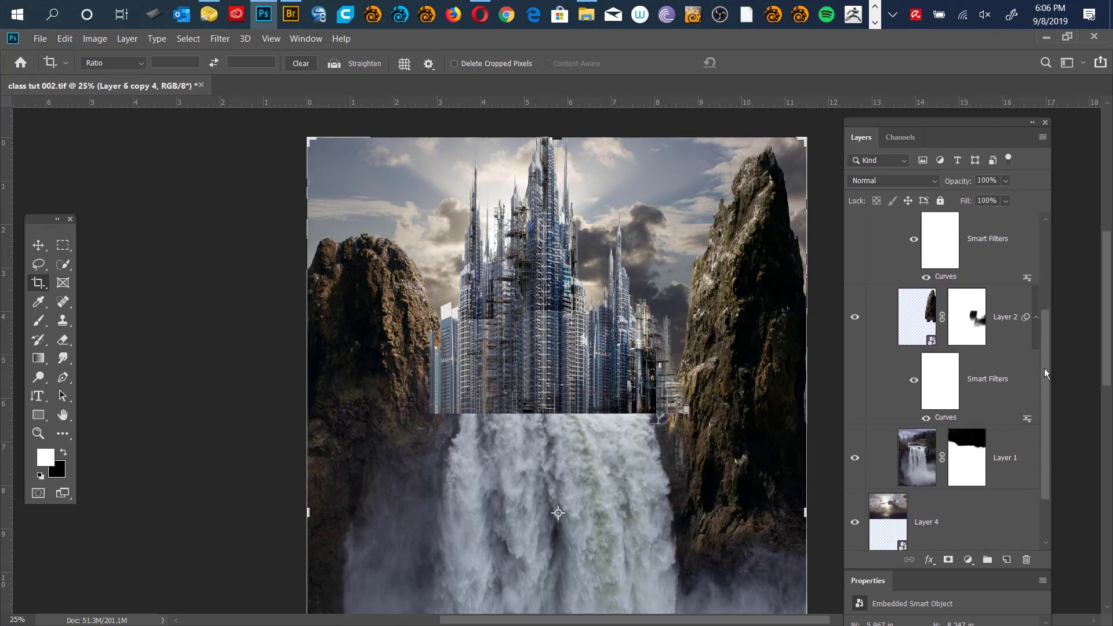
pyautogui.scroll(4, 1038, 335)
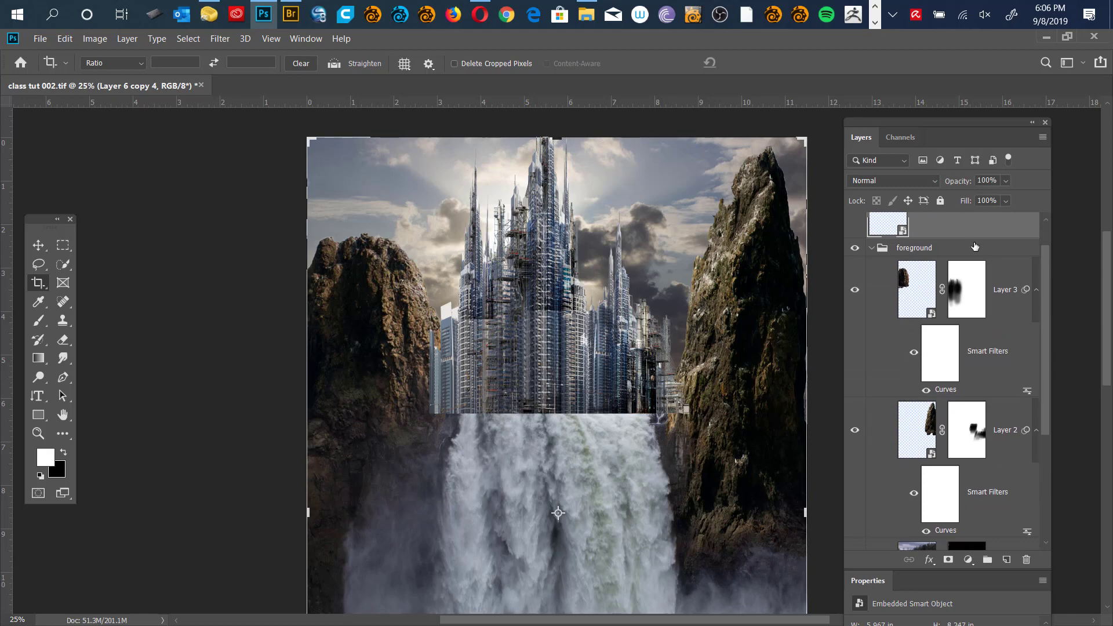
pyautogui.moveTo(967, 230); pyautogui.dragTo(968, 495)
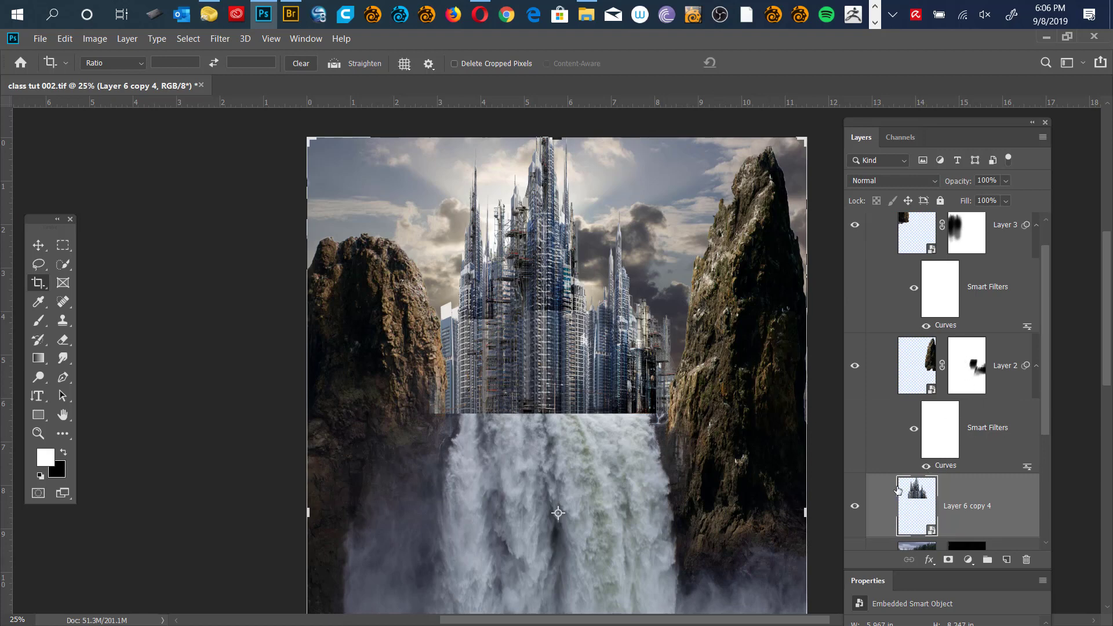
# Transform the city to 86.09% width at full height and raise it onto the waterfall's crest between the two rocks.
pyautogui.hotkey('ctrl', 't')
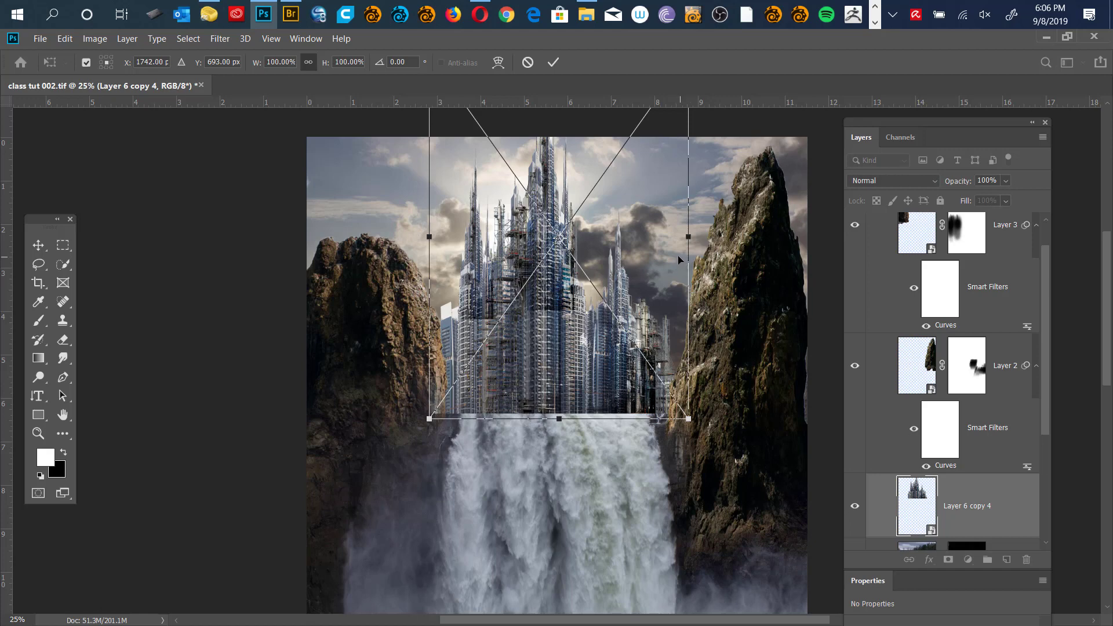
pyautogui.moveTo(687, 237); pyautogui.dragTo(652, 237)
pyautogui.moveTo(602, 322)
pyautogui.mouseDown()
pyautogui.moveTo(615, 322)
pyautogui.moveTo(593, 323)
pyautogui.moveTo(595, 290)
pyautogui.moveTo(595, 302)
pyautogui.mouseUp()
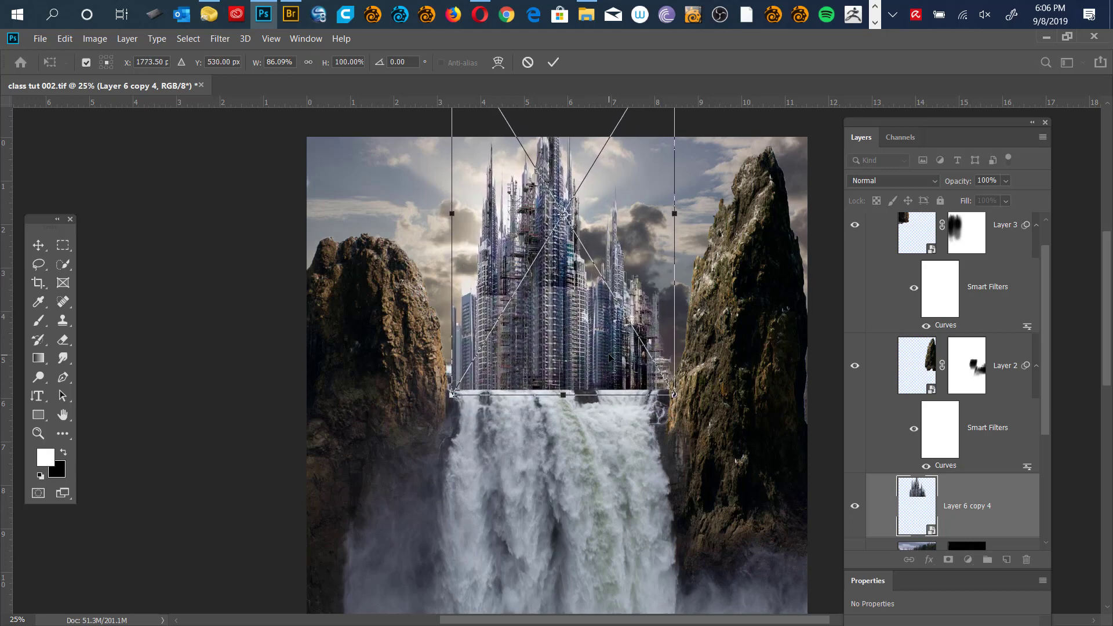
pyautogui.press('Return')
pyautogui.press('c')
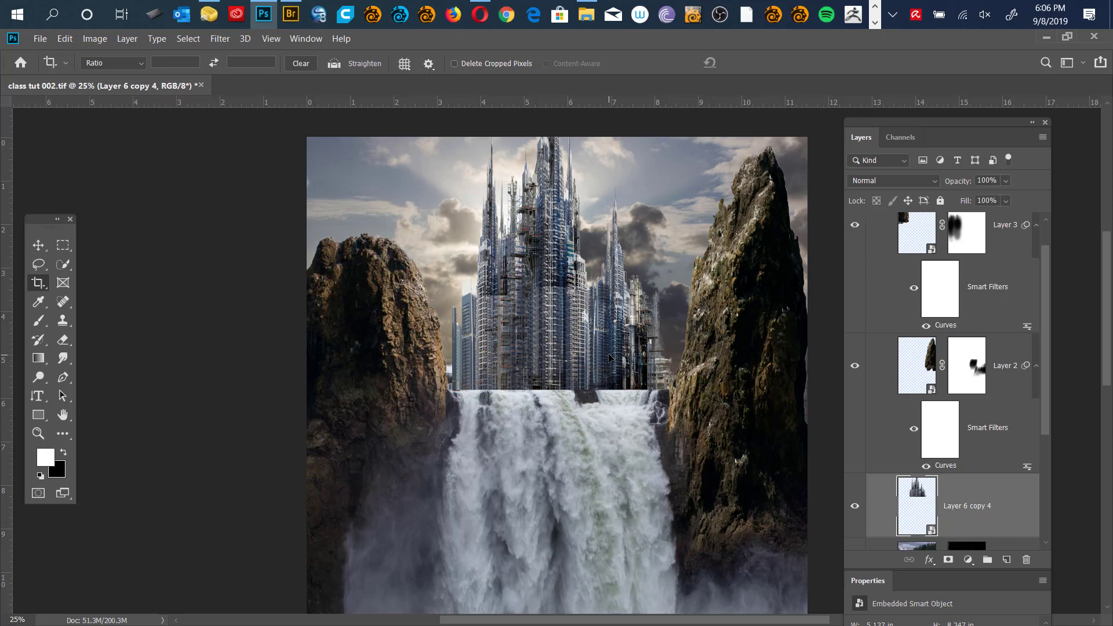
# Add a layer mask to the Layer 6 copy 4 city inside the foreground group.
pyautogui.moveTo(643, 302); pyautogui.dragTo(646, 343)
pyautogui.hotkey('ctrl', 'r')
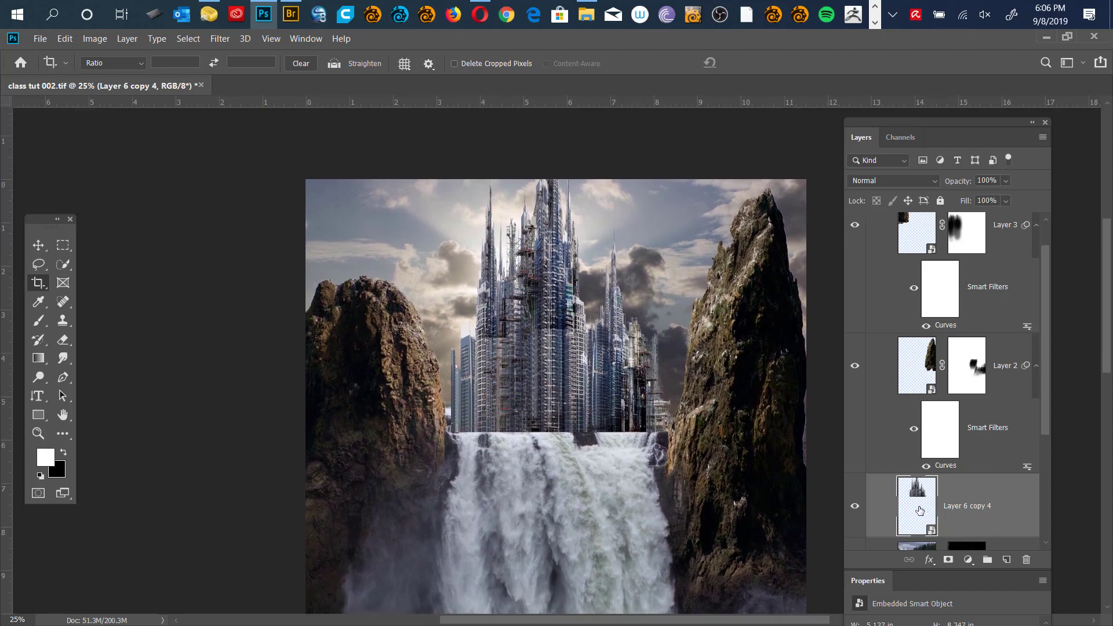
pyautogui.moveTo(1043, 322); pyautogui.dragTo(1038, 432)
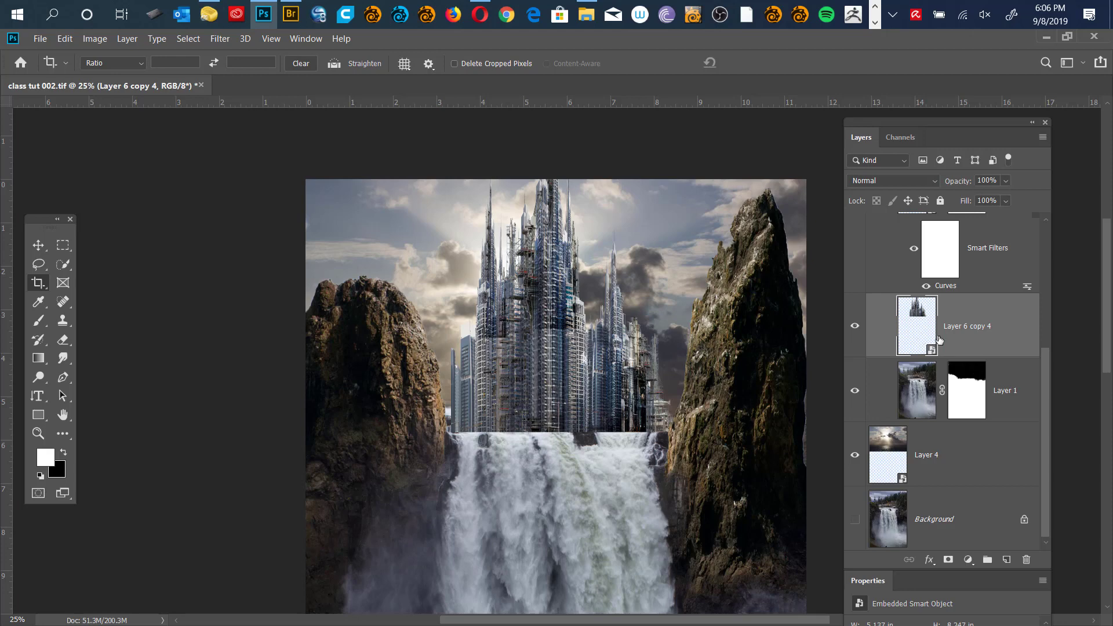
pyautogui.click(949, 560)
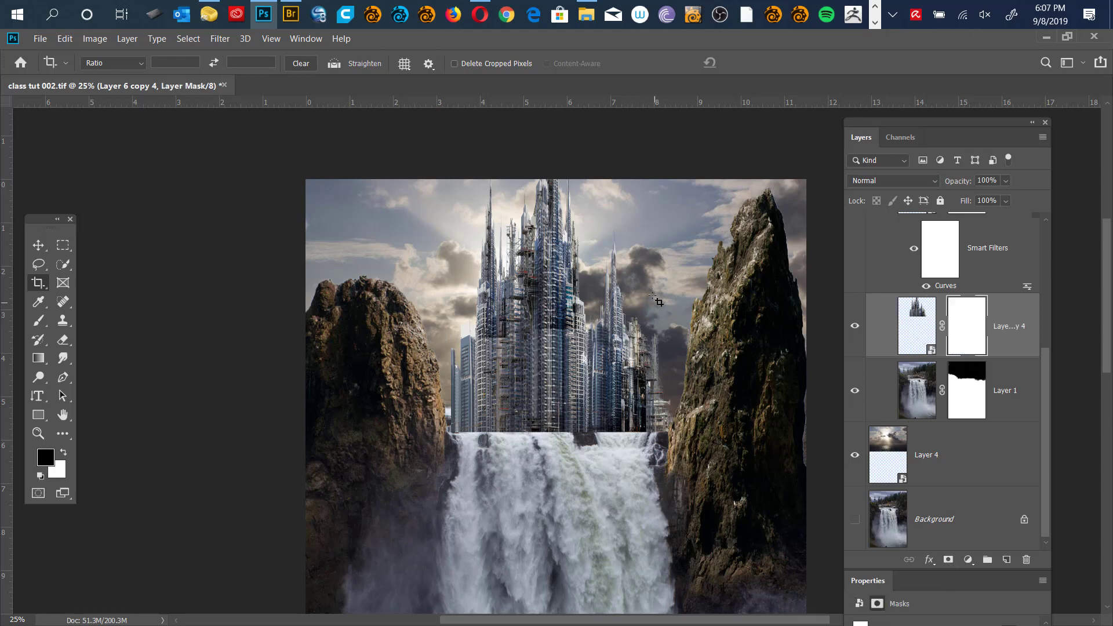
# Choose the Soft Round 111 558 brush and dab black on the city's mask at the waterfall's crest.
pyautogui.press('b')
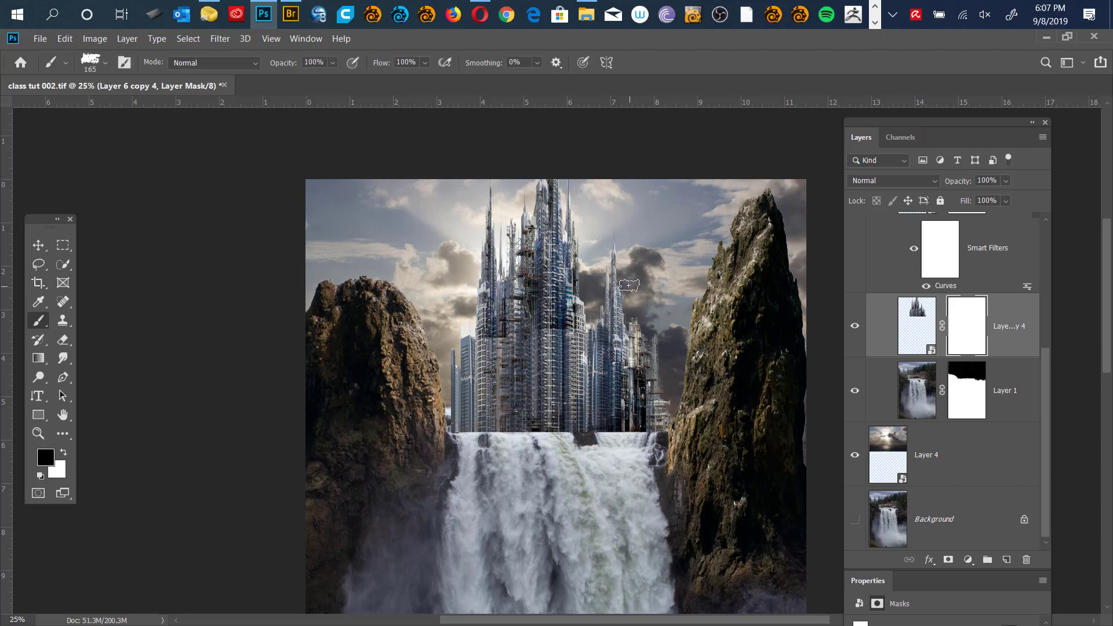
pyautogui.rightClick(629, 284)
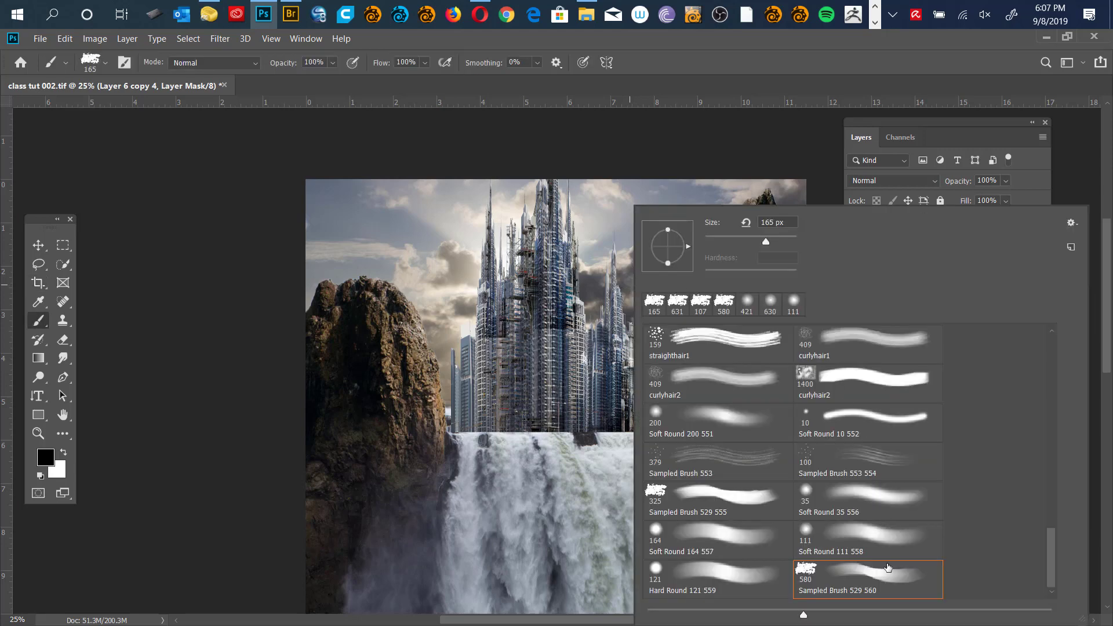
pyautogui.click(876, 544)
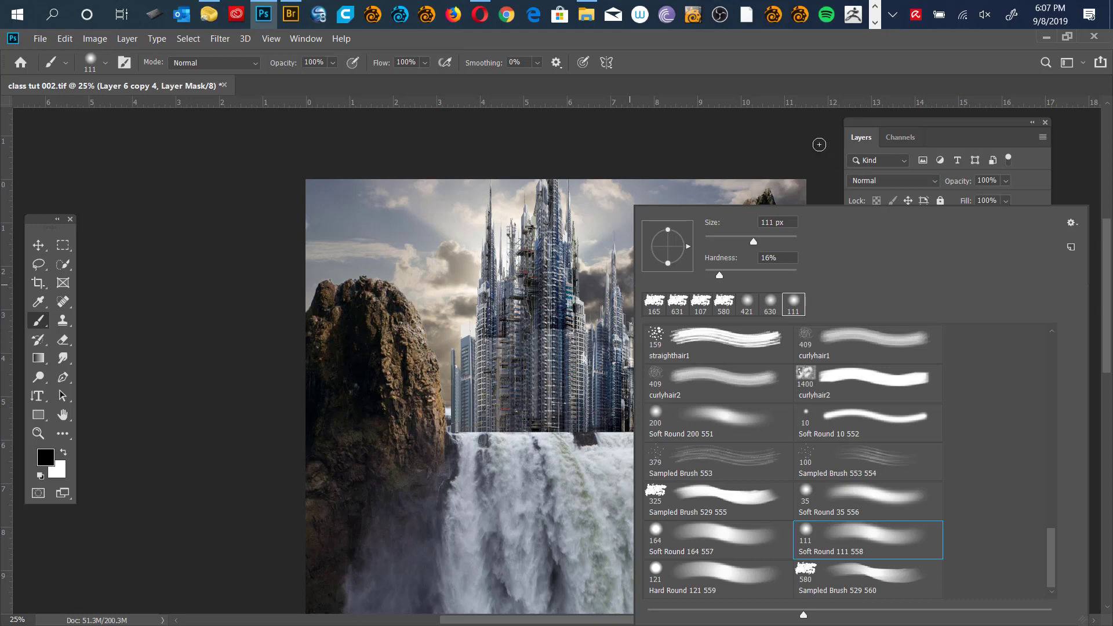
pyautogui.click(817, 148)
pyautogui.moveTo(582, 435); pyautogui.dragTo(586, 437)
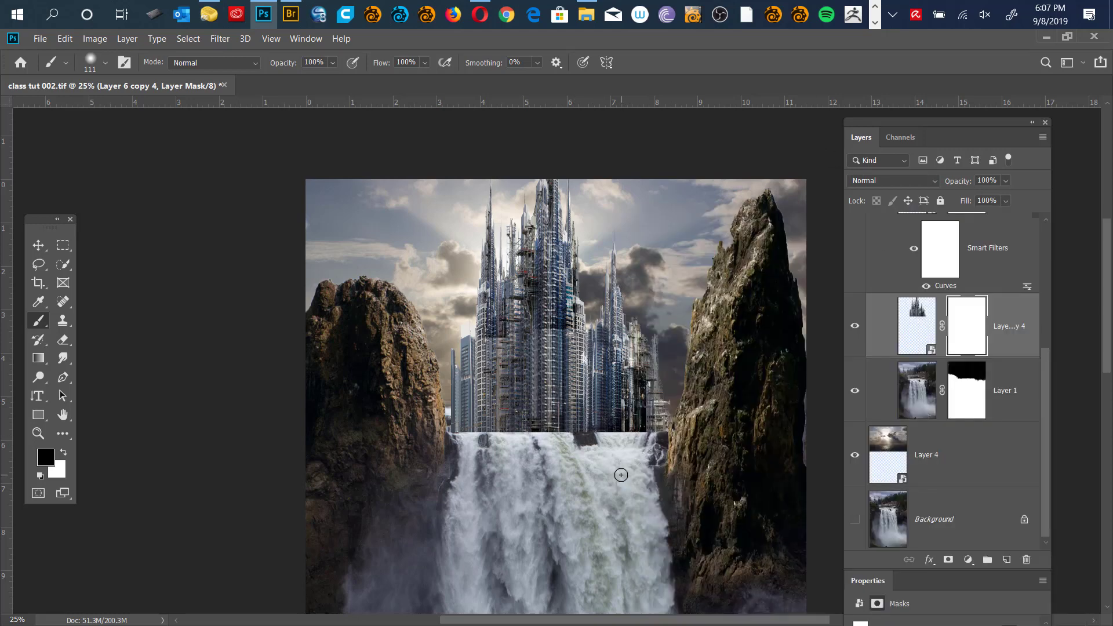
pyautogui.rightClick(567, 256)
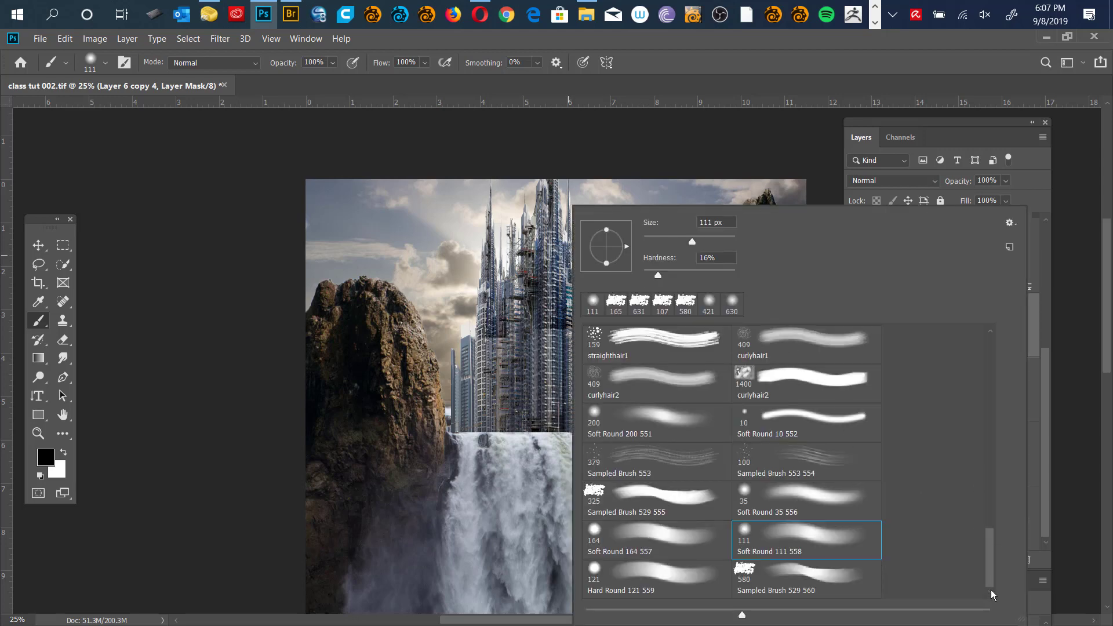
pyautogui.moveTo(989, 551)
pyautogui.mouseDown()
pyautogui.moveTo(986, 504)
pyautogui.moveTo(985, 605)
pyautogui.mouseUp()
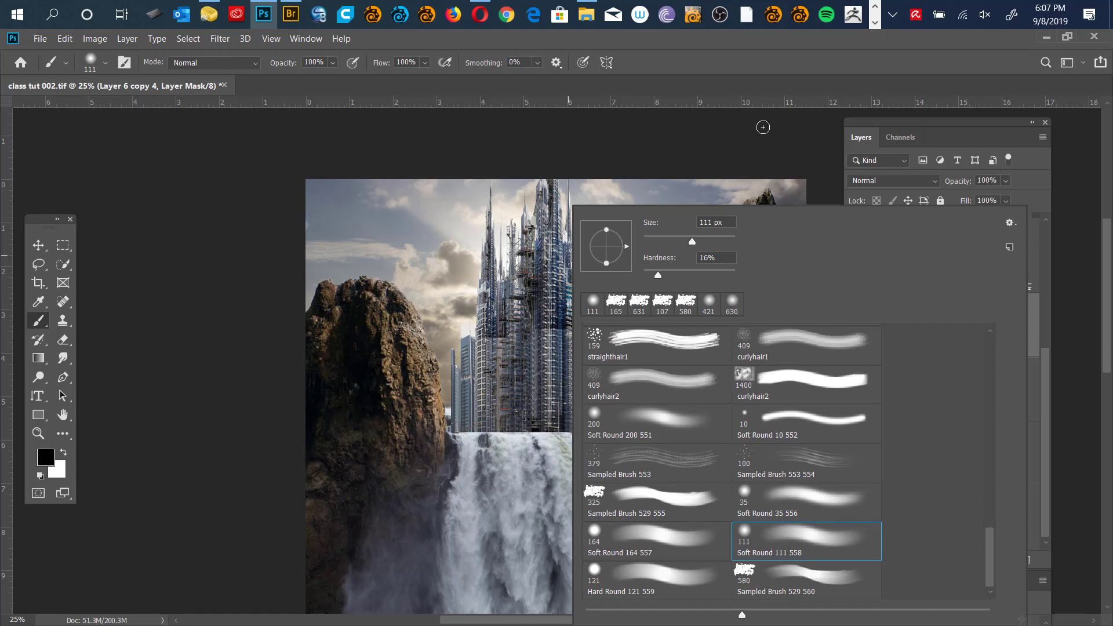
pyautogui.click(763, 126)
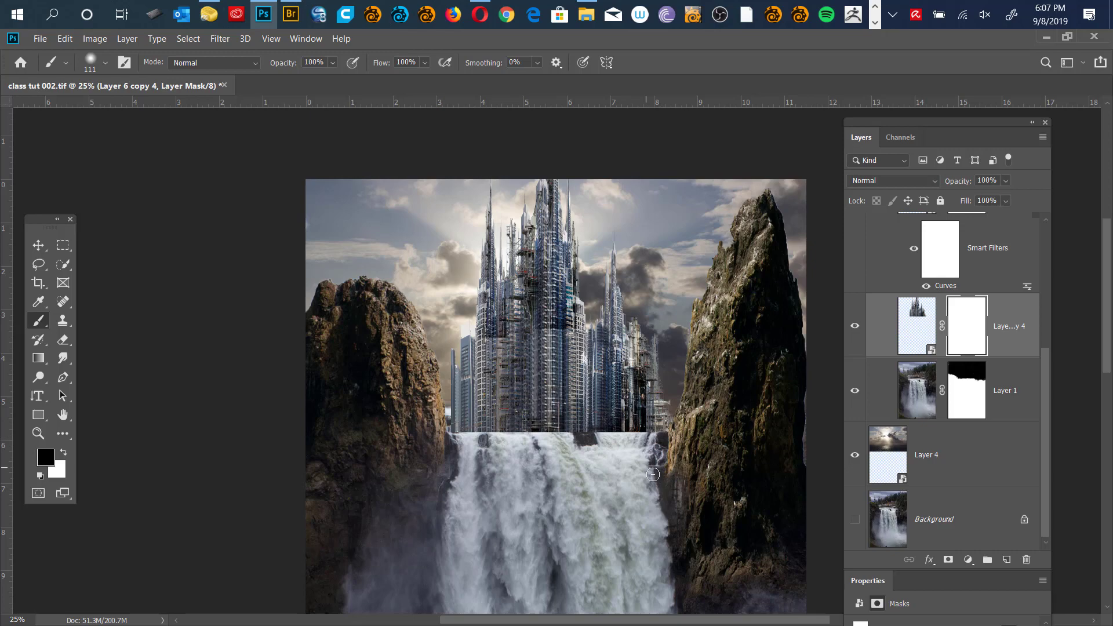
# Set the brush spacing to 149% and enable Shape Dynamics with a size jitter of 79%.
pyautogui.hotkey('ctrl', '+')
pyautogui.hotkey('ctrl', '+')
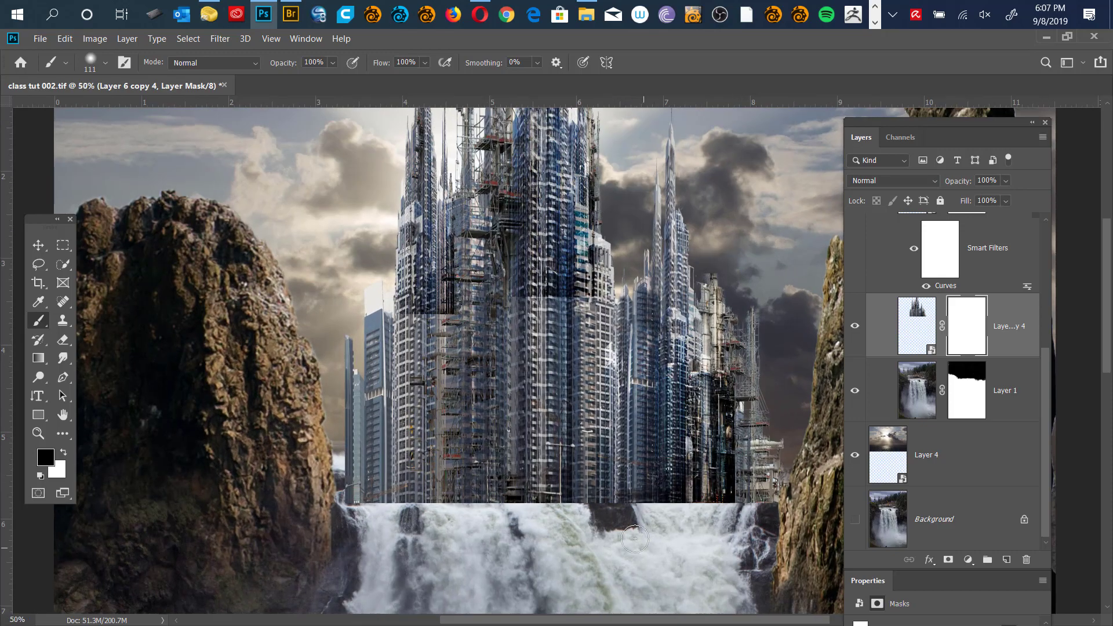
pyautogui.hotkey('ctrl', '+')
pyautogui.hotkey('ctrl', 'r')
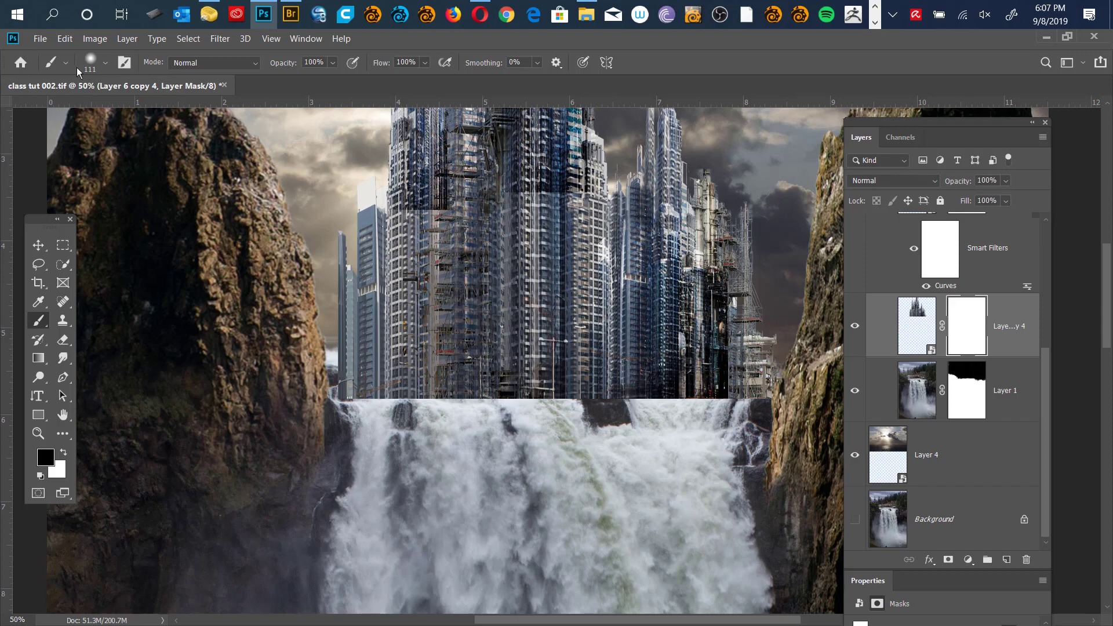
pyautogui.click(127, 65)
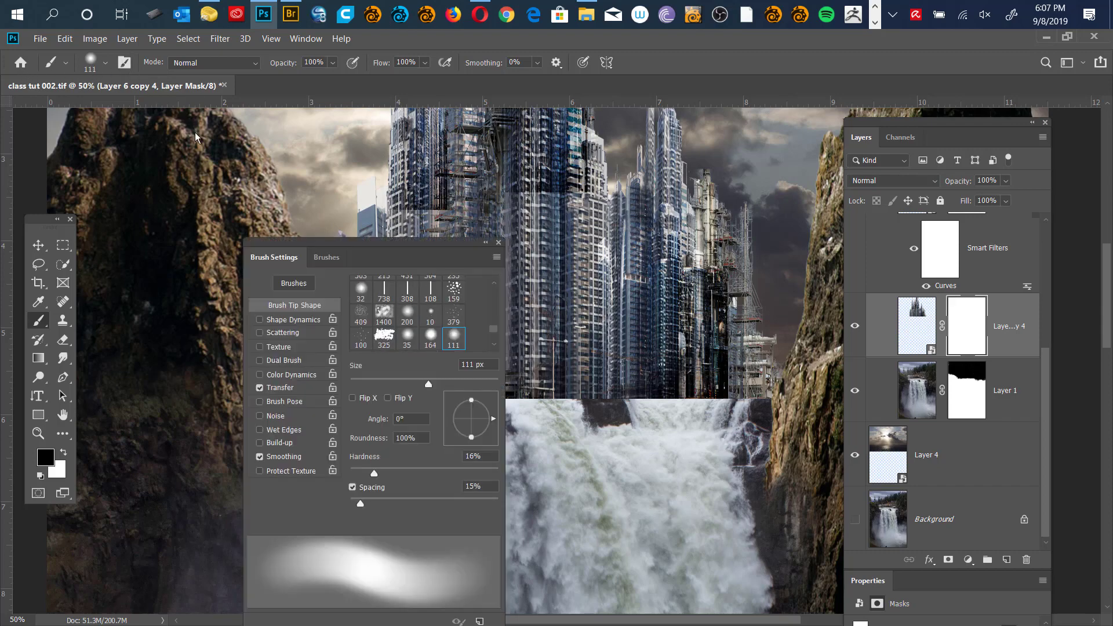
pyautogui.moveTo(442, 241); pyautogui.dragTo(550, 116)
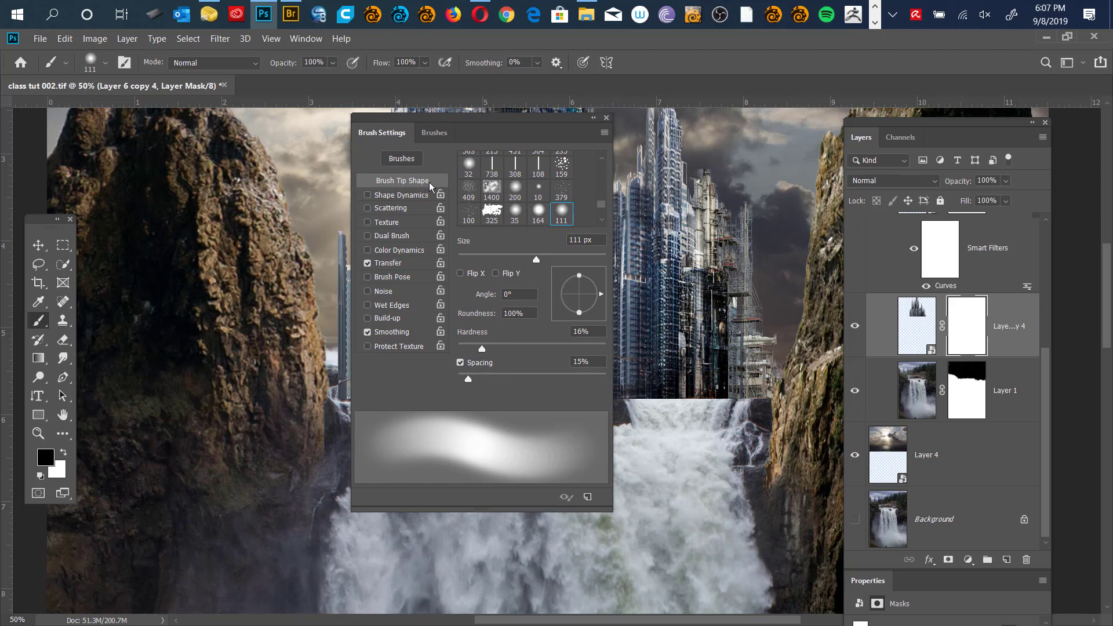
pyautogui.moveTo(468, 380)
pyautogui.mouseDown()
pyautogui.moveTo(571, 380)
pyautogui.moveTo(495, 376)
pyautogui.moveTo(551, 380)
pyautogui.mouseUp()
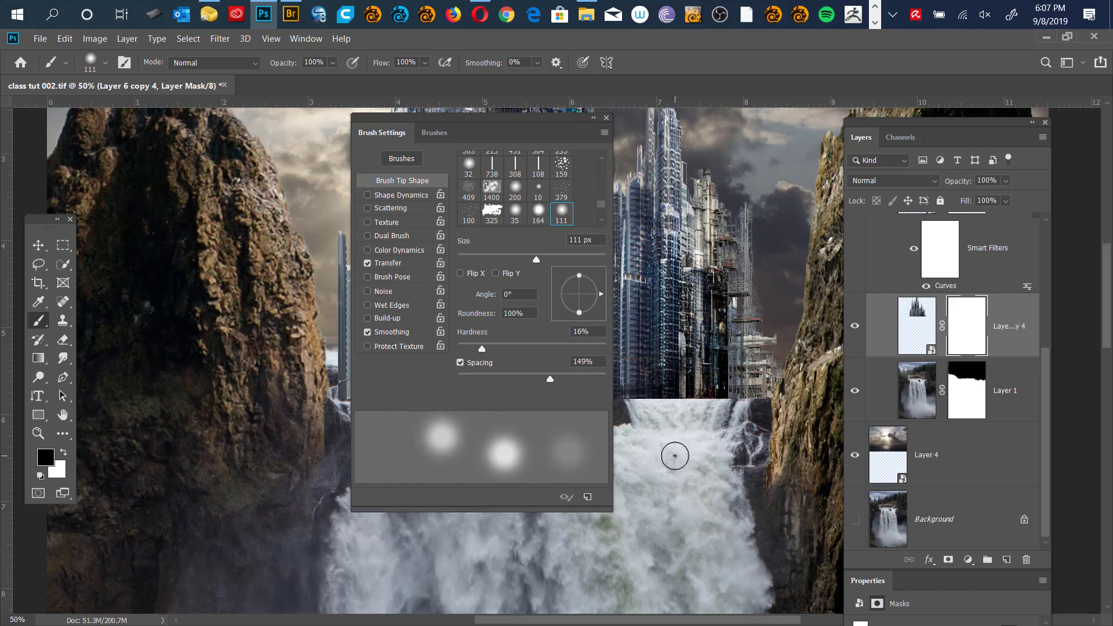
pyautogui.click(412, 199)
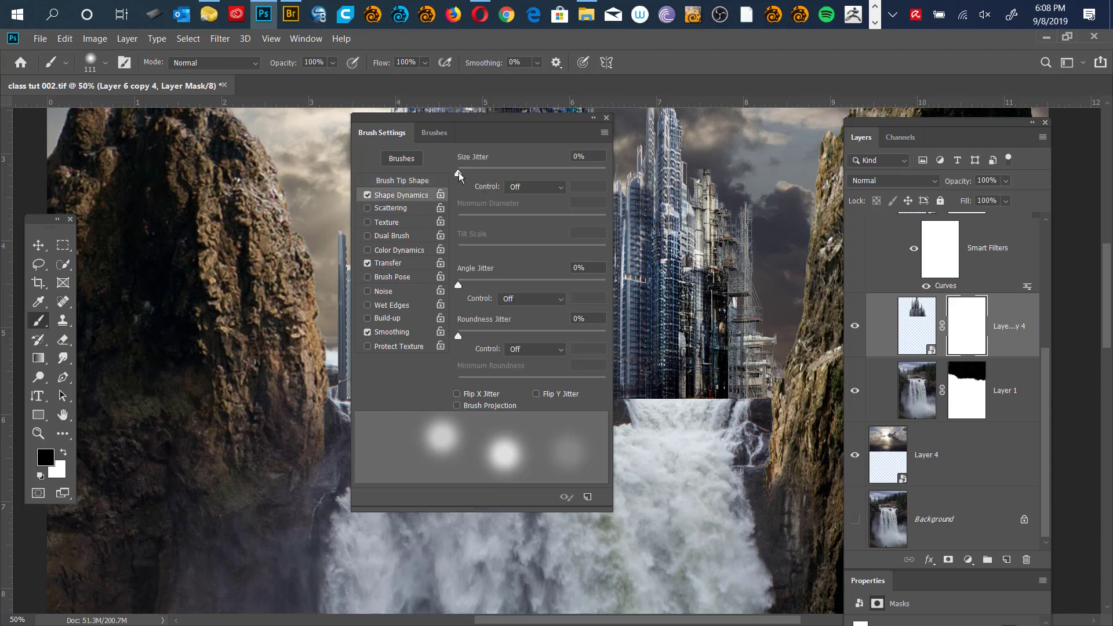
pyautogui.moveTo(458, 173)
pyautogui.mouseDown()
pyautogui.moveTo(566, 172)
pyautogui.moveTo(575, 185)
pyautogui.mouseUp()
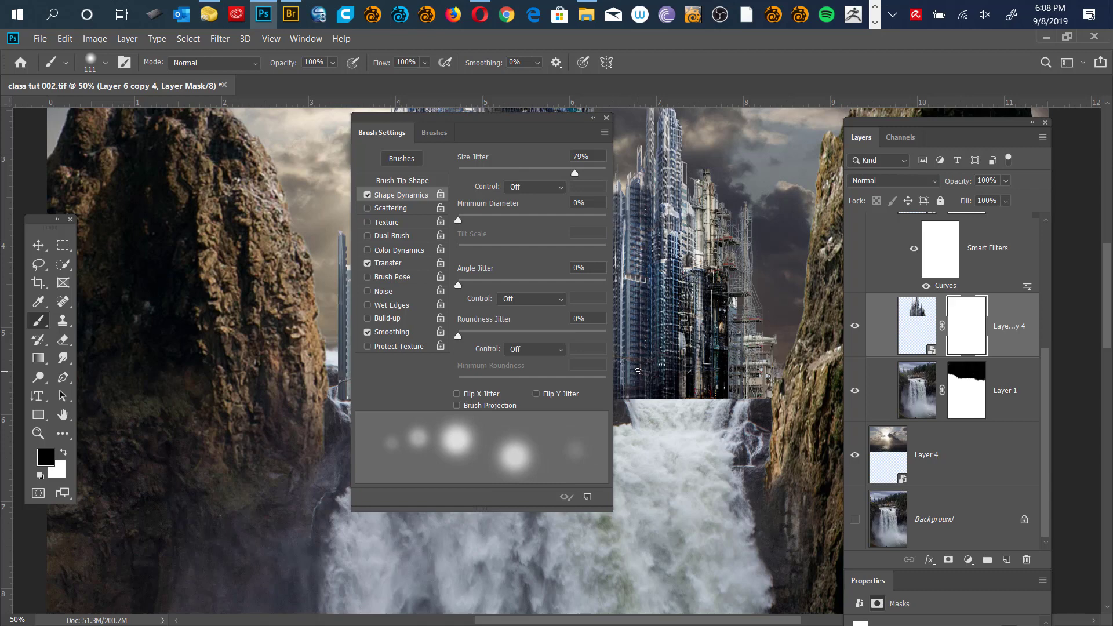
# Enable Scattering for the brush with a scatter of 377% and a count of 5.
pyautogui.click(395, 209)
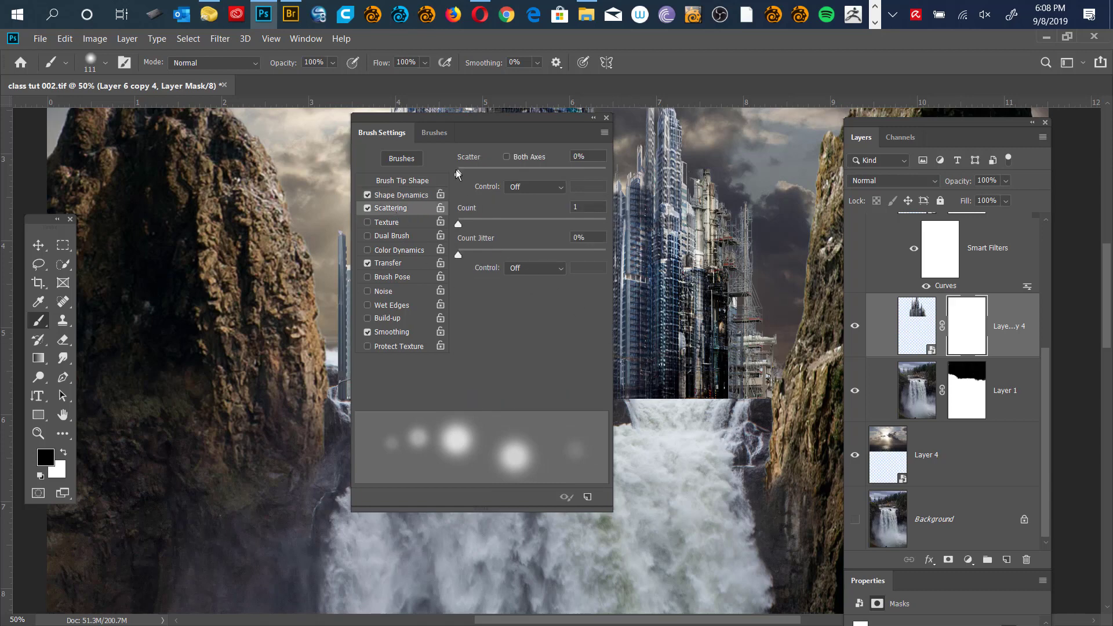
pyautogui.moveTo(458, 173); pyautogui.dragTo(515, 184)
pyautogui.moveTo(512, 183); pyautogui.dragTo(514, 185)
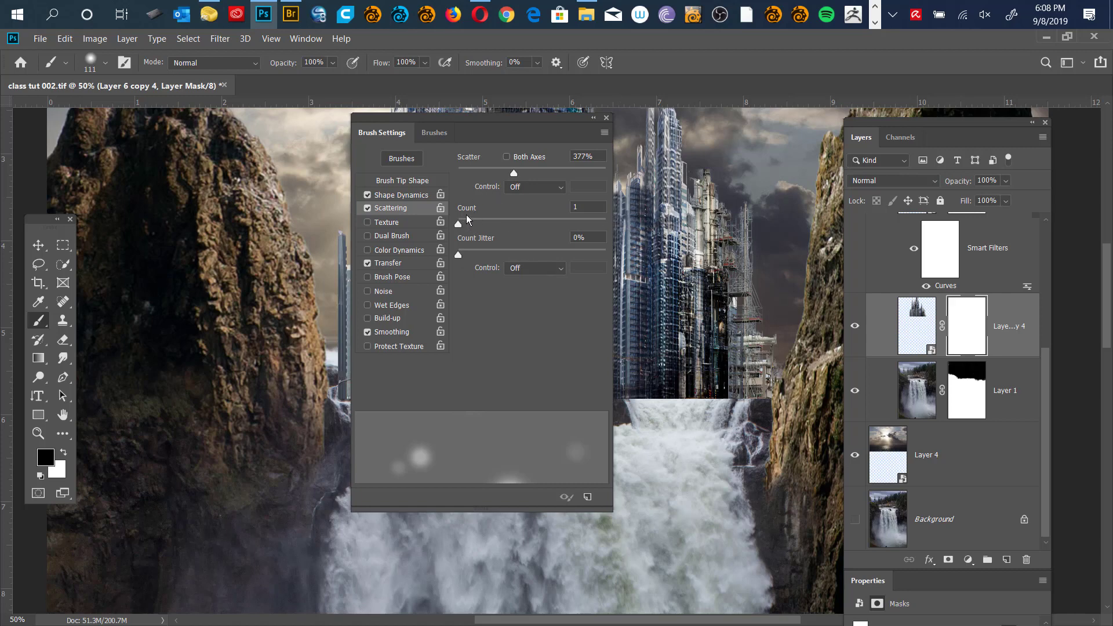
pyautogui.moveTo(459, 225); pyautogui.dragTo(500, 226)
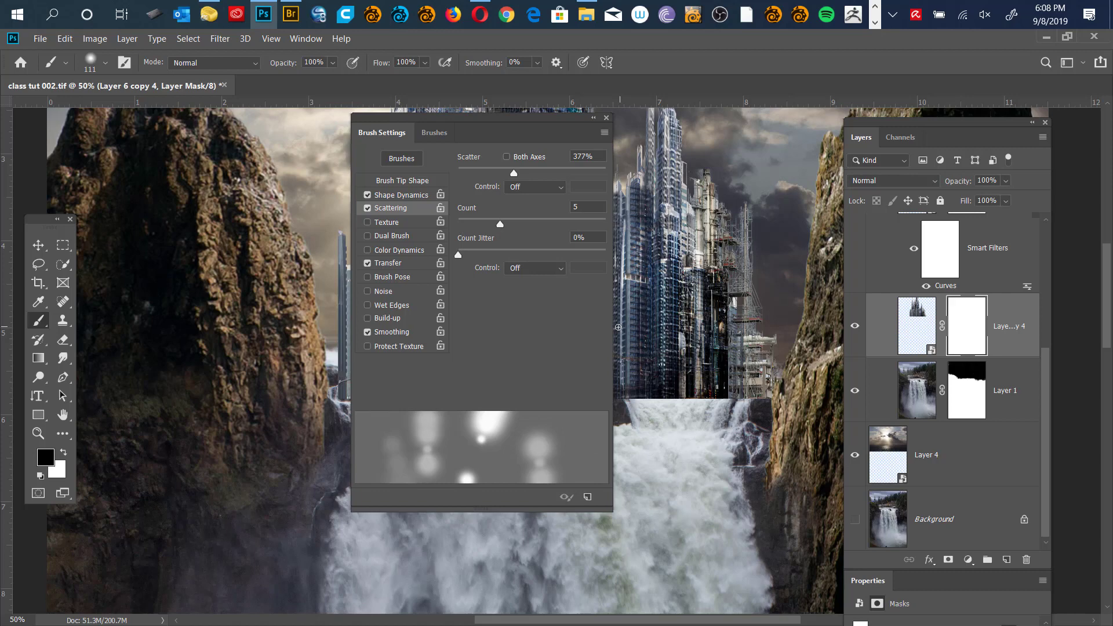
# Reduce the brush spacing to 11% and the scatter to 88%.
pyautogui.click(406, 181)
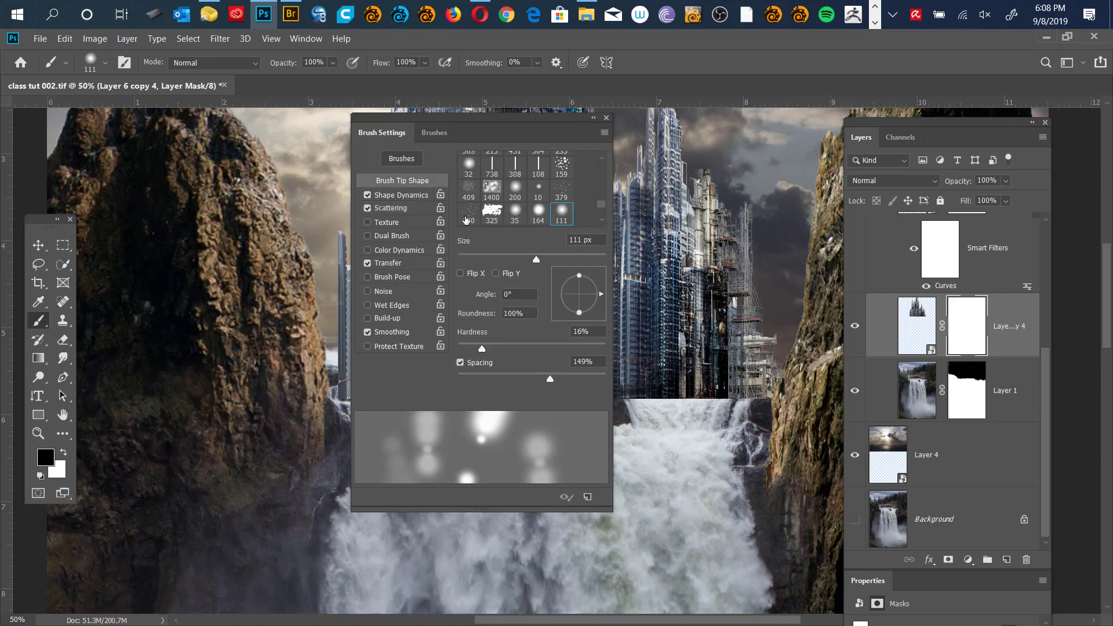
pyautogui.moveTo(550, 377); pyautogui.dragTo(459, 371)
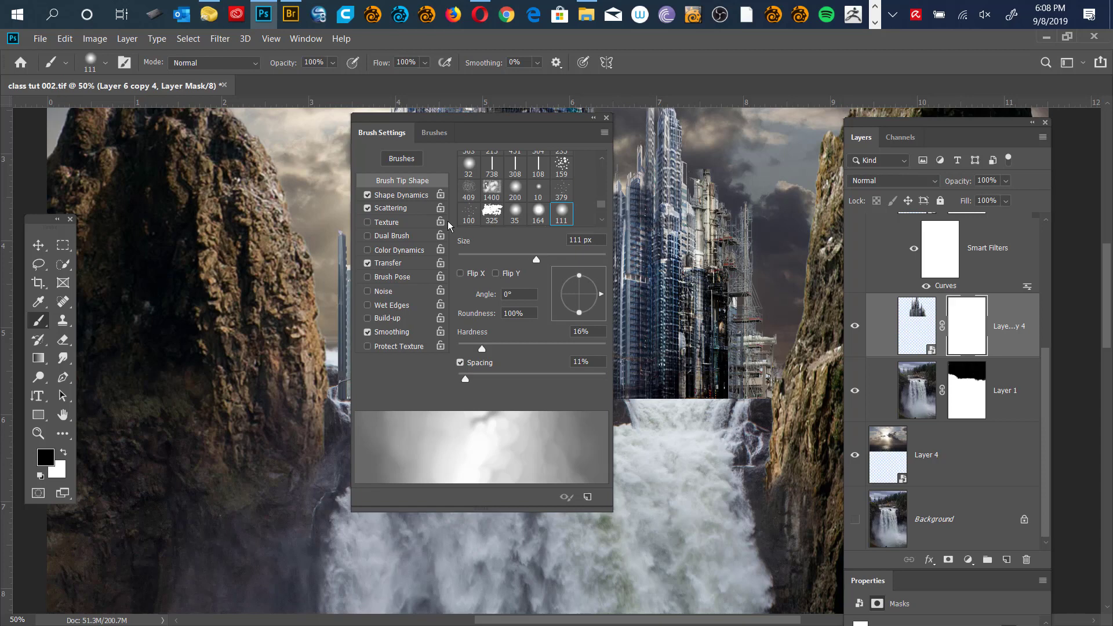
pyautogui.click(394, 208)
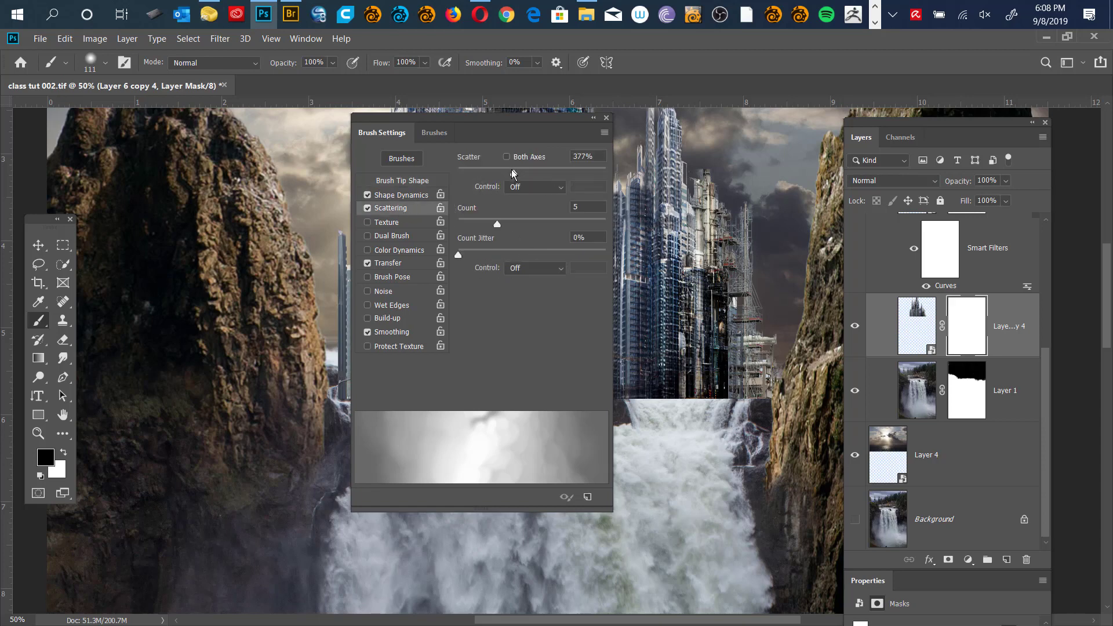
pyautogui.moveTo(512, 173); pyautogui.dragTo(471, 175)
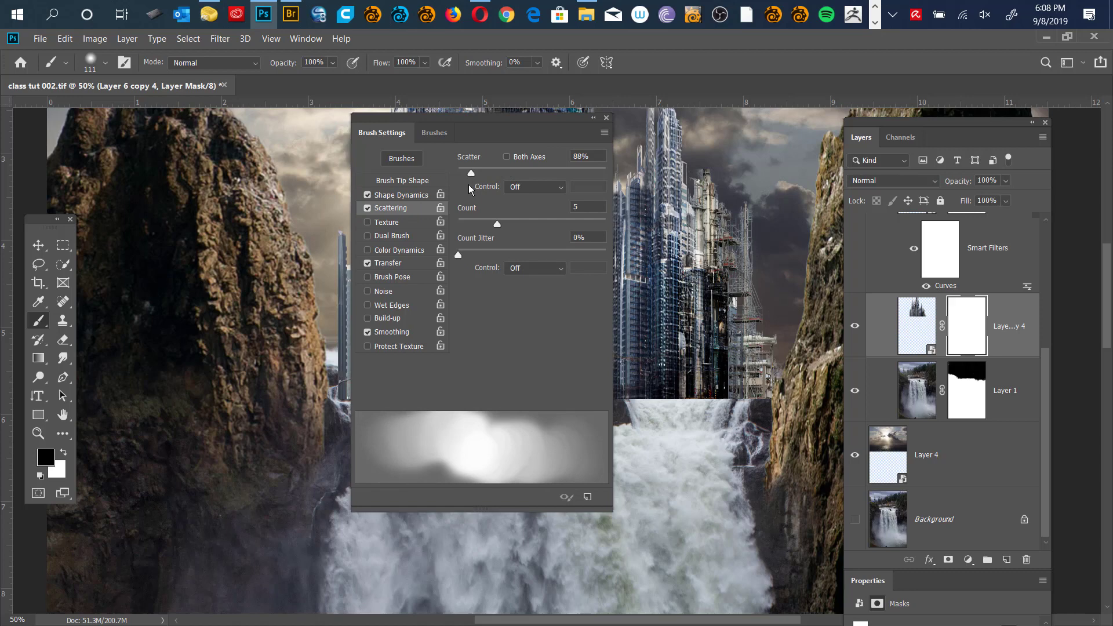
# Save the brush as a new preset under the suggested name, capturing its size but leaving out tool settings.
pyautogui.click(603, 134)
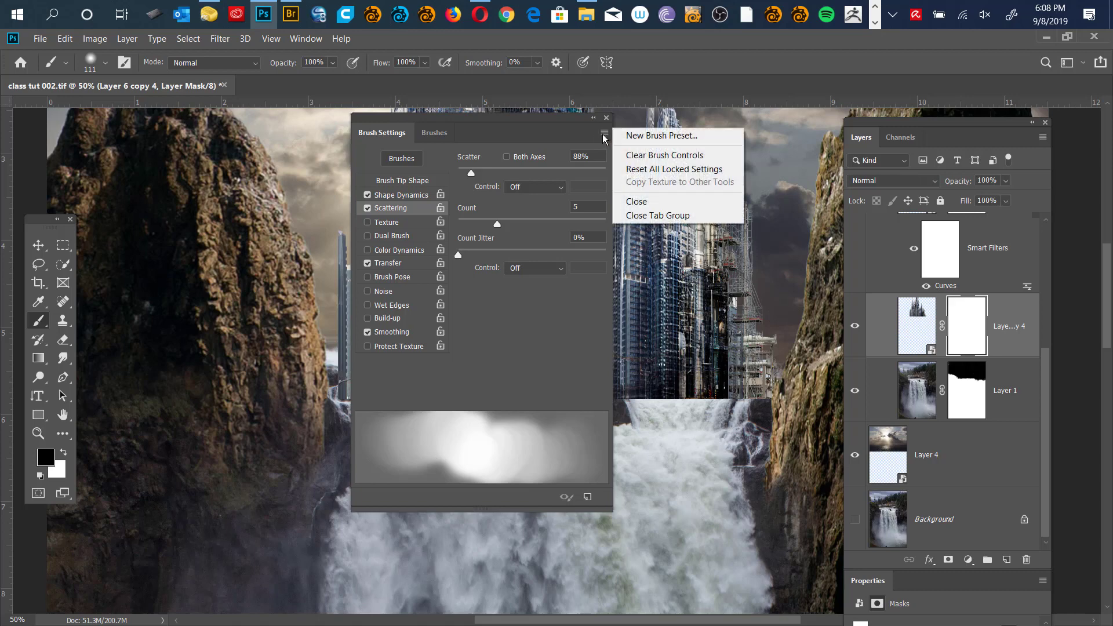
pyautogui.click(697, 139)
pyautogui.moveTo(371, 80); pyautogui.dragTo(766, 222)
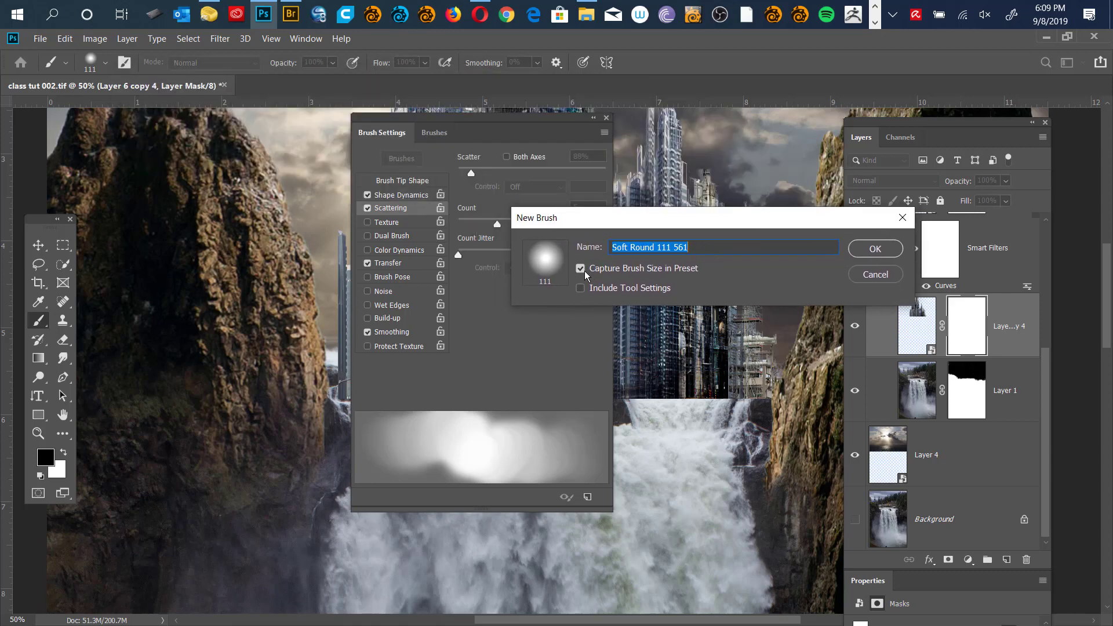
pyautogui.click(581, 288)
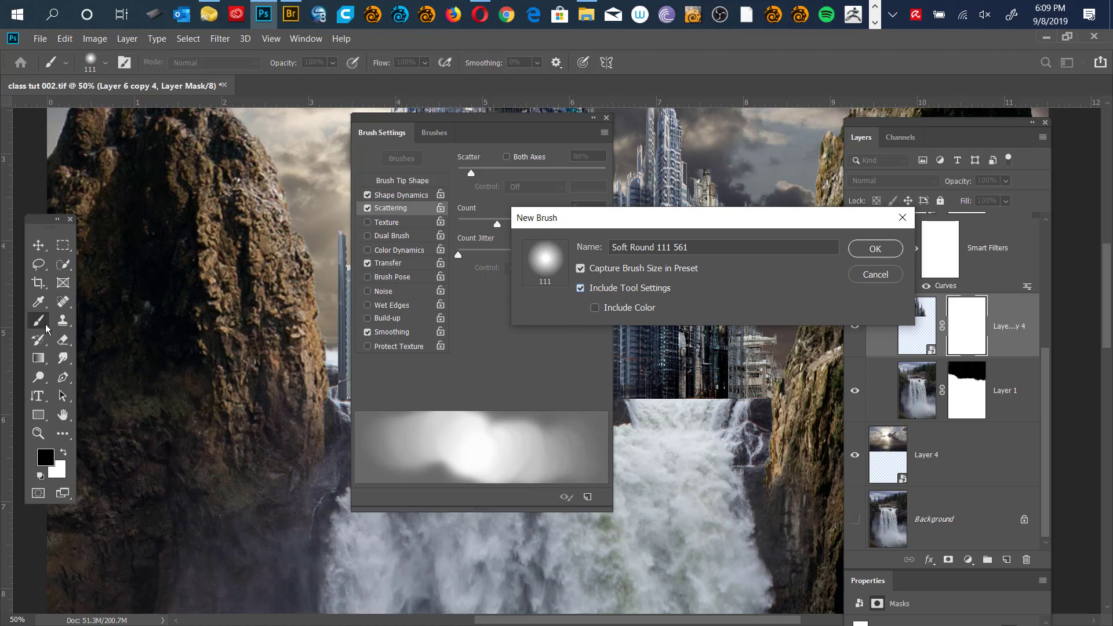
pyautogui.click(581, 288)
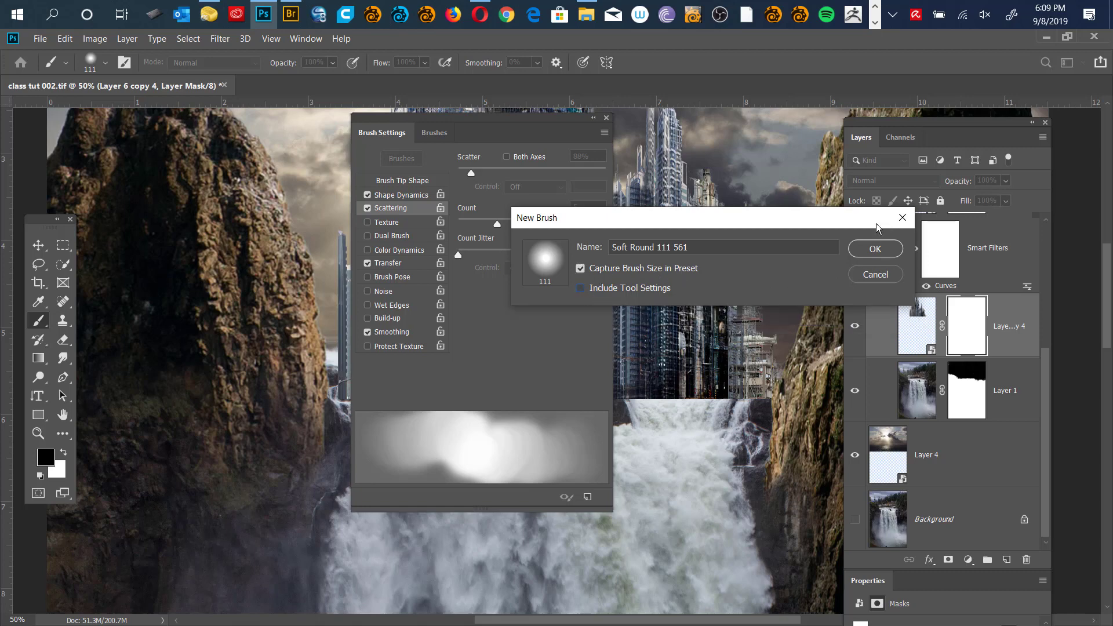
pyautogui.click(876, 249)
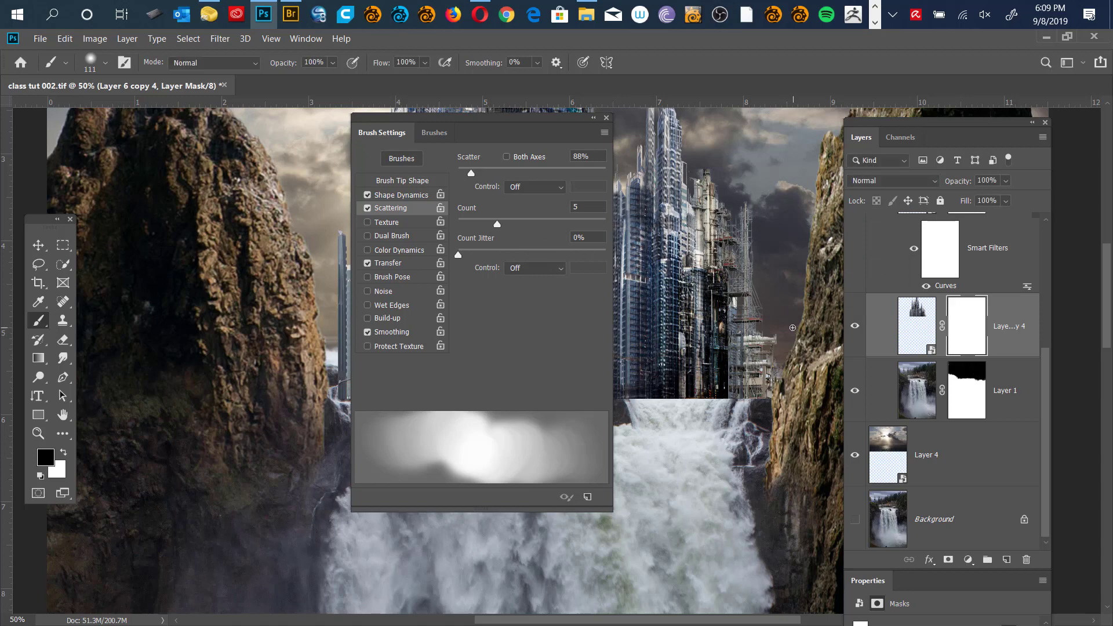
# Enlarge the brush to 233 px and set the Transfer flow jitter control to Pen Pressure.
pyautogui.moveTo(732, 285)
pyautogui.mouseDown()
pyautogui.moveTo(777, 290)
pyautogui.moveTo(754, 289)
pyautogui.mouseUp()
pyautogui.click(411, 263)
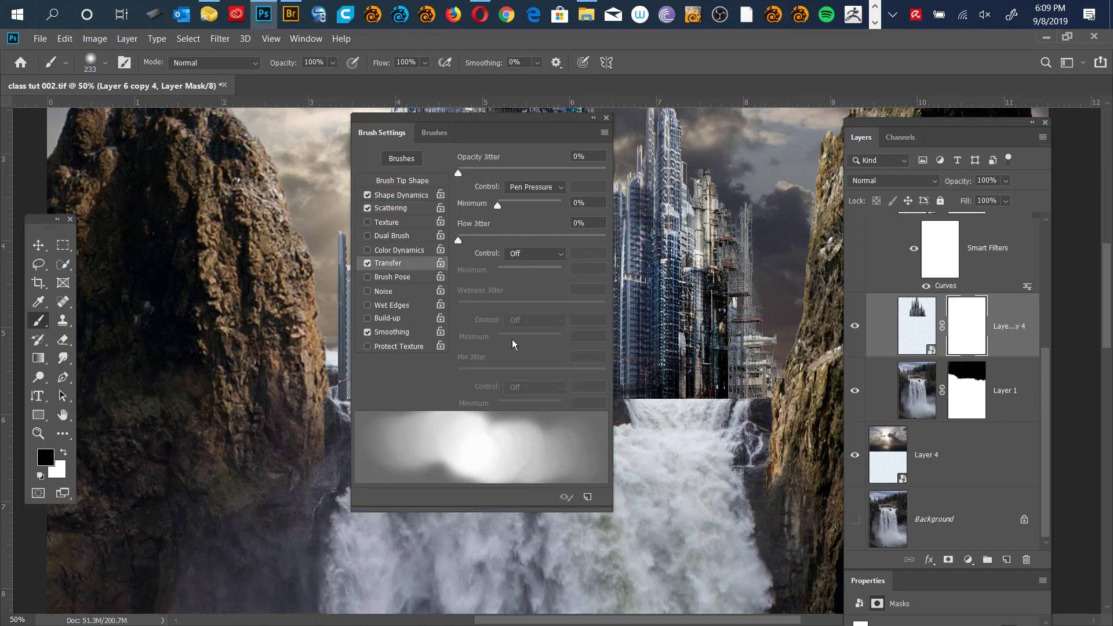
pyautogui.moveTo(532, 121); pyautogui.dragTo(553, 144)
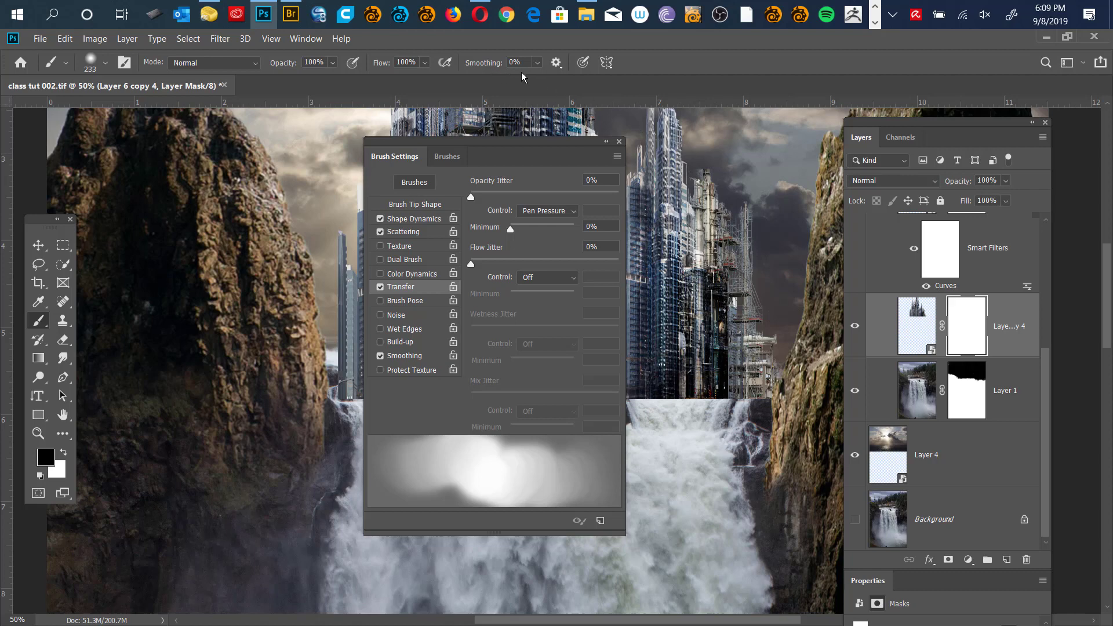
pyautogui.click(570, 282)
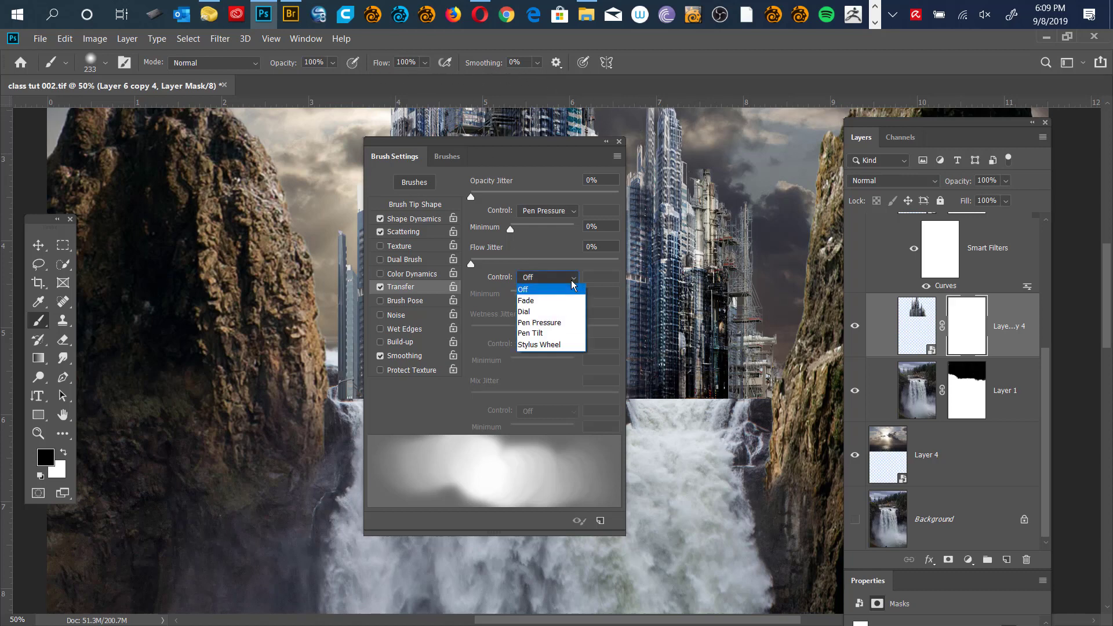
pyautogui.click(555, 328)
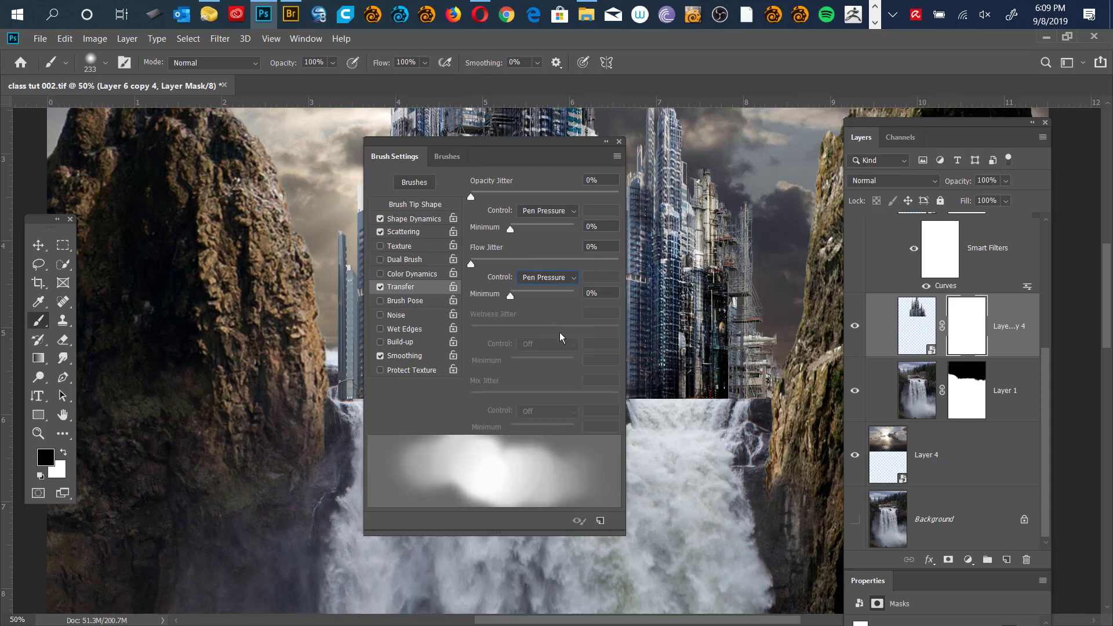
# Save the 233 px brush as another new preset with its size captured and close the brush settings.
pyautogui.click(617, 156)
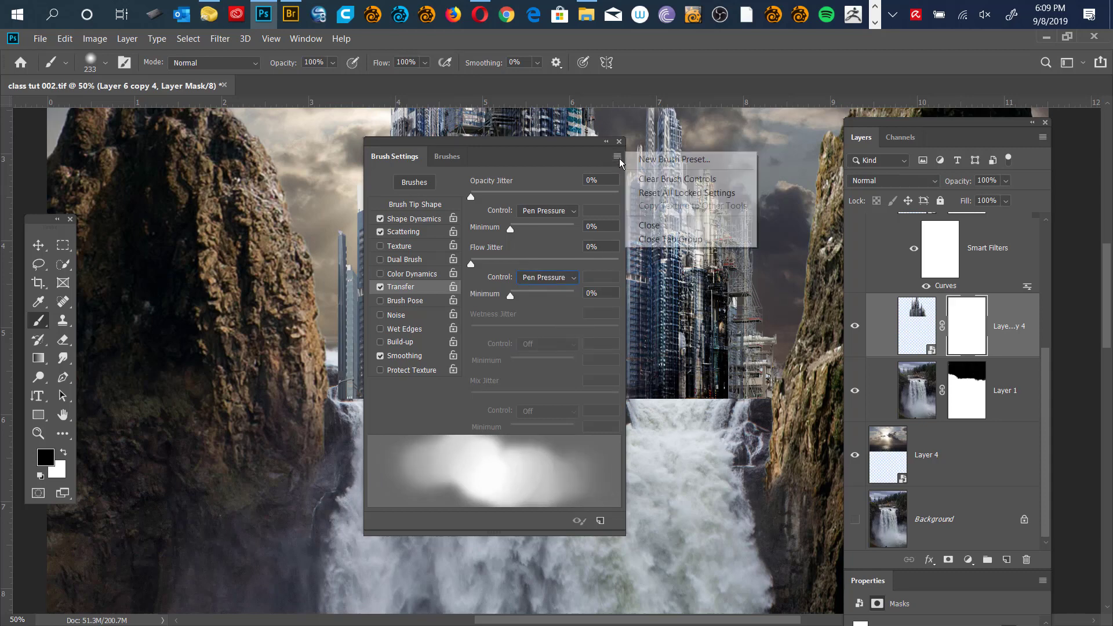
pyautogui.click(692, 158)
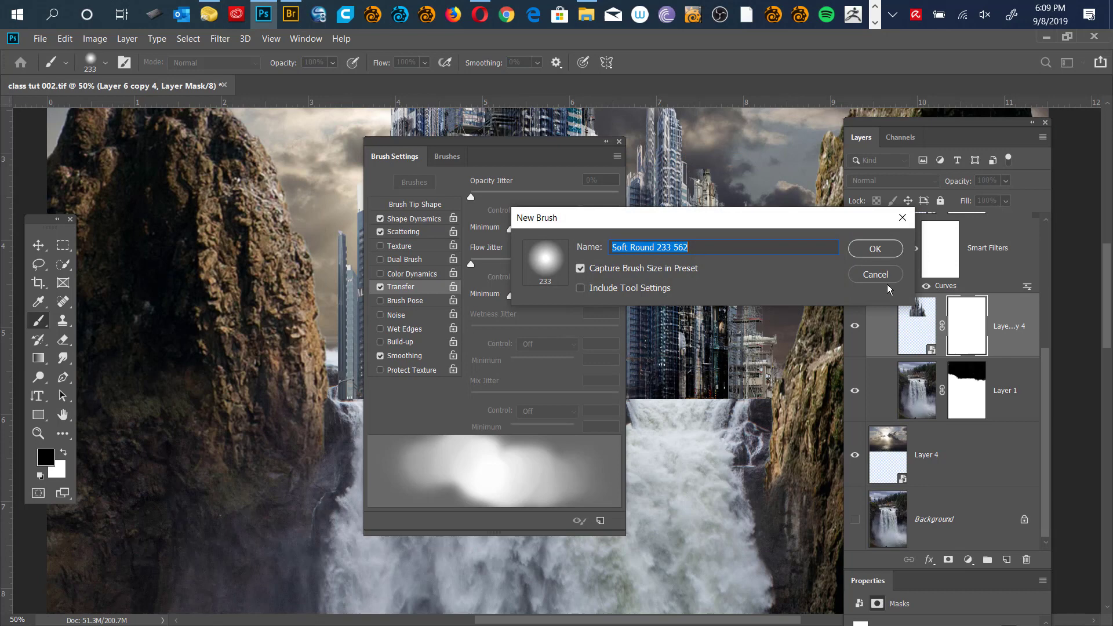
pyautogui.click(875, 248)
pyautogui.click(619, 142)
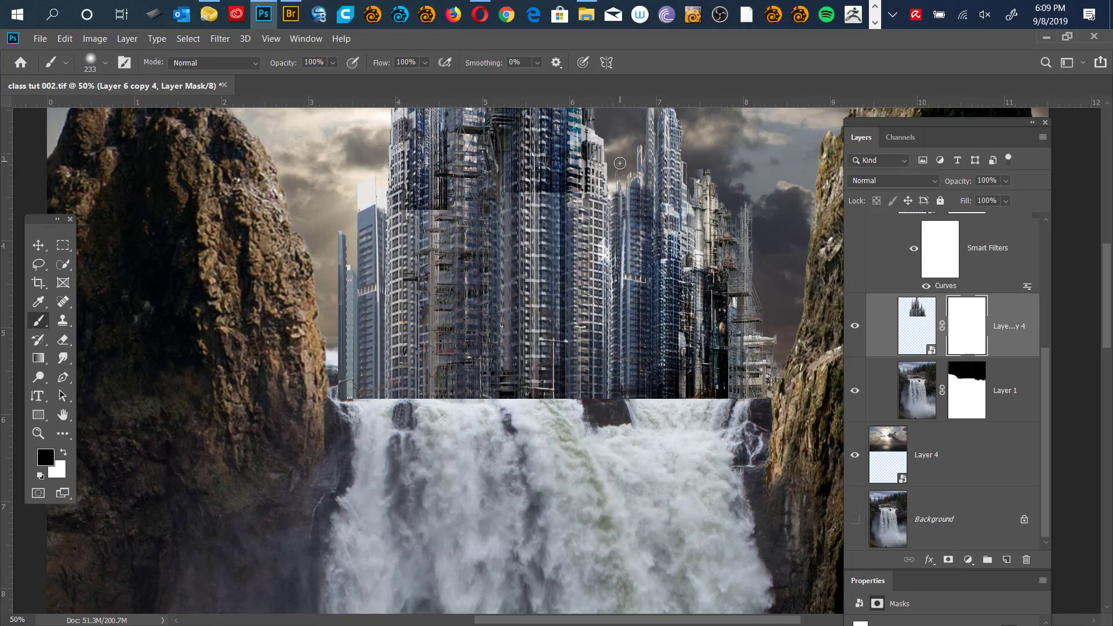
# Examine the saved brushes in the preset list and check the foreground colour without changing either.
pyautogui.click(90, 63)
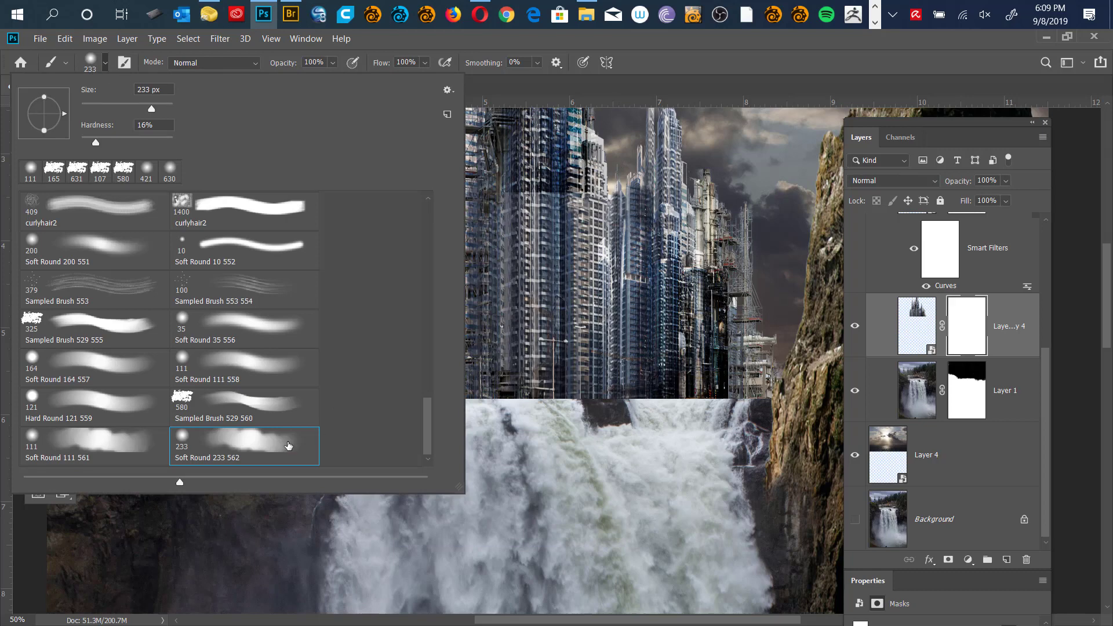
pyautogui.click(665, 66)
pyautogui.rightClick(447, 278)
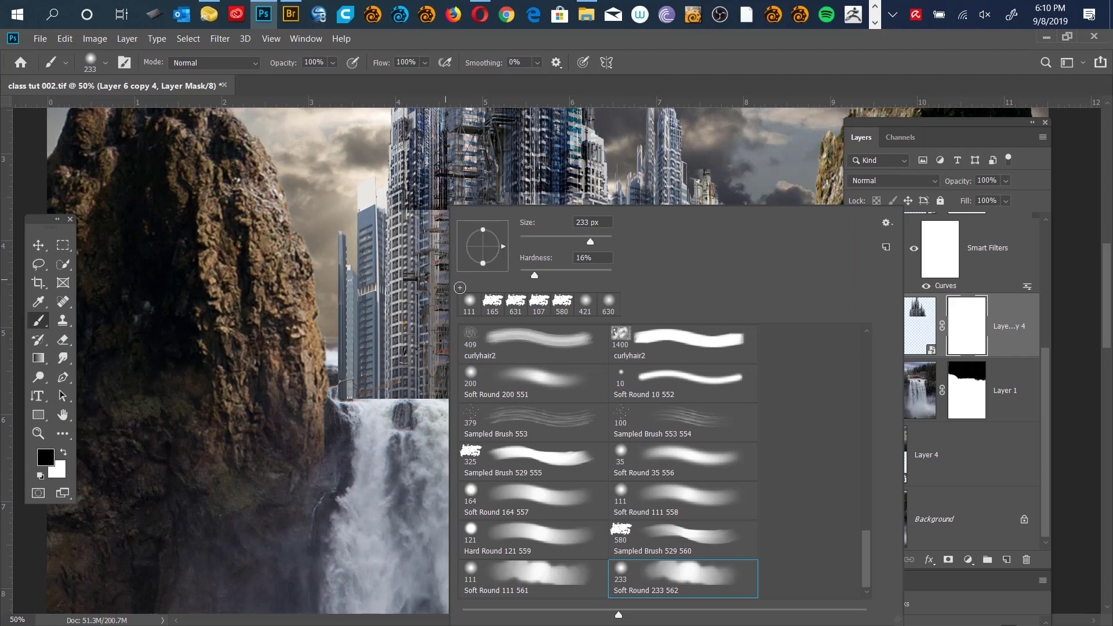
pyautogui.click(863, 62)
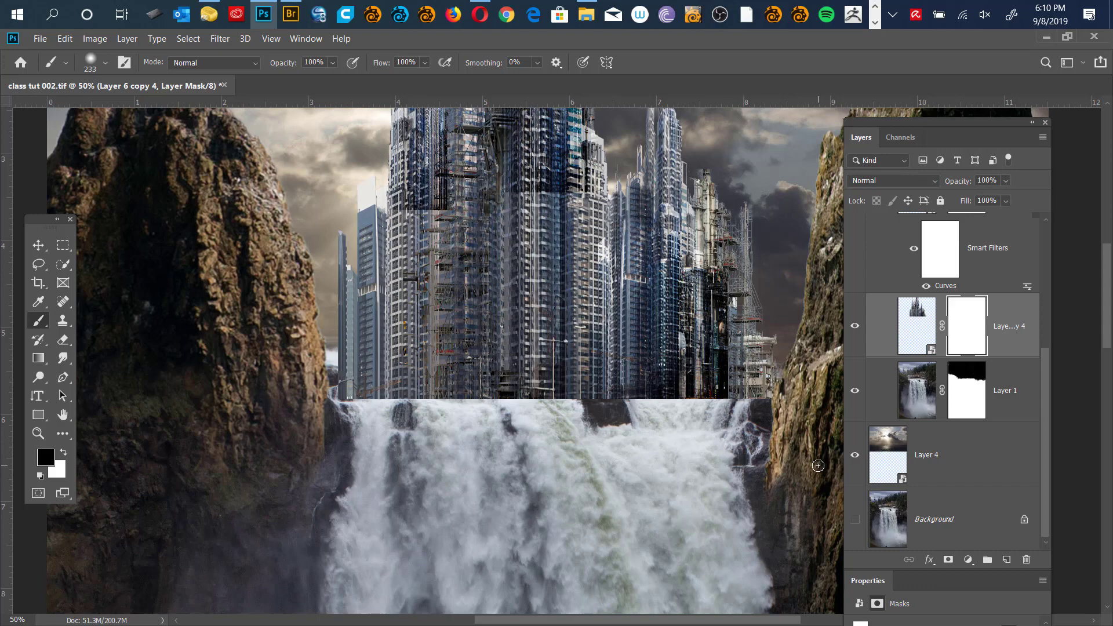
pyautogui.click(48, 459)
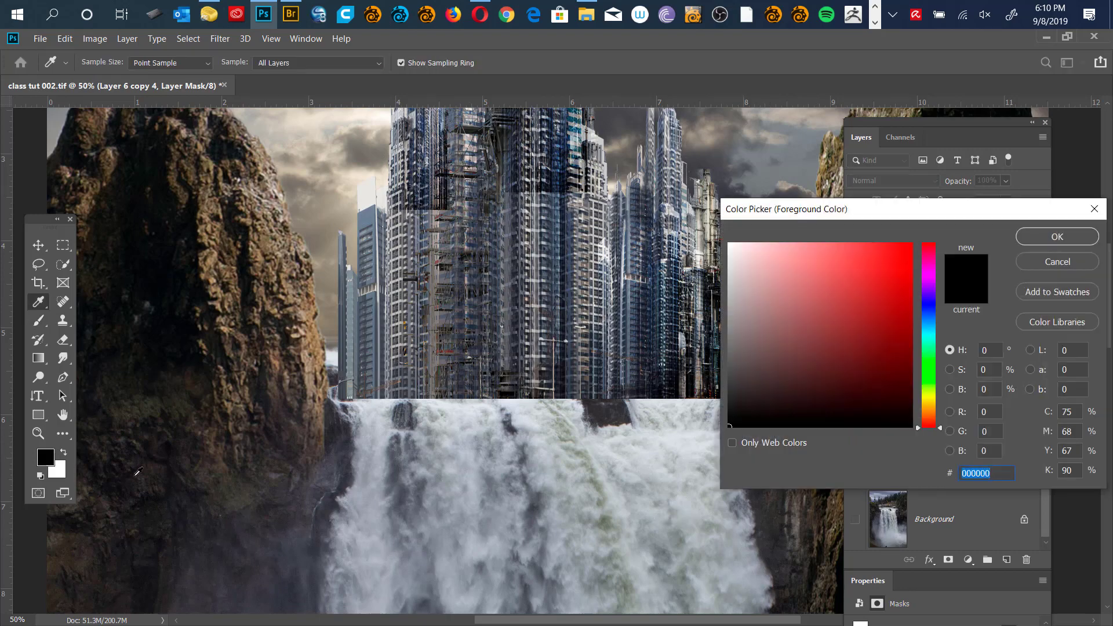
pyautogui.click(1065, 264)
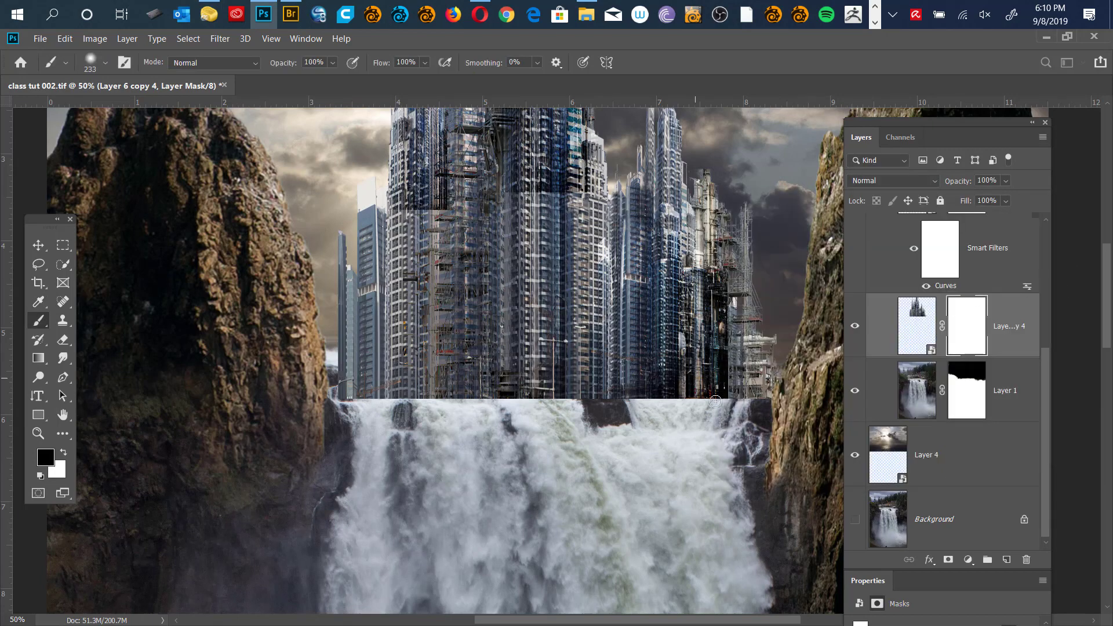
# Paint black on the city's mask along its base at the waterfall's crest, first at 233 px and again at 60 px.
pyautogui.moveTo(741, 411)
pyautogui.mouseDown()
pyautogui.moveTo(719, 429)
pyautogui.moveTo(630, 433)
pyautogui.moveTo(657, 430)
pyautogui.moveTo(629, 448)
pyautogui.moveTo(584, 444)
pyautogui.moveTo(606, 428)
pyautogui.moveTo(549, 448)
pyautogui.moveTo(537, 431)
pyautogui.moveTo(437, 447)
pyautogui.moveTo(439, 429)
pyautogui.moveTo(428, 429)
pyautogui.moveTo(388, 455)
pyautogui.moveTo(356, 408)
pyautogui.mouseUp()
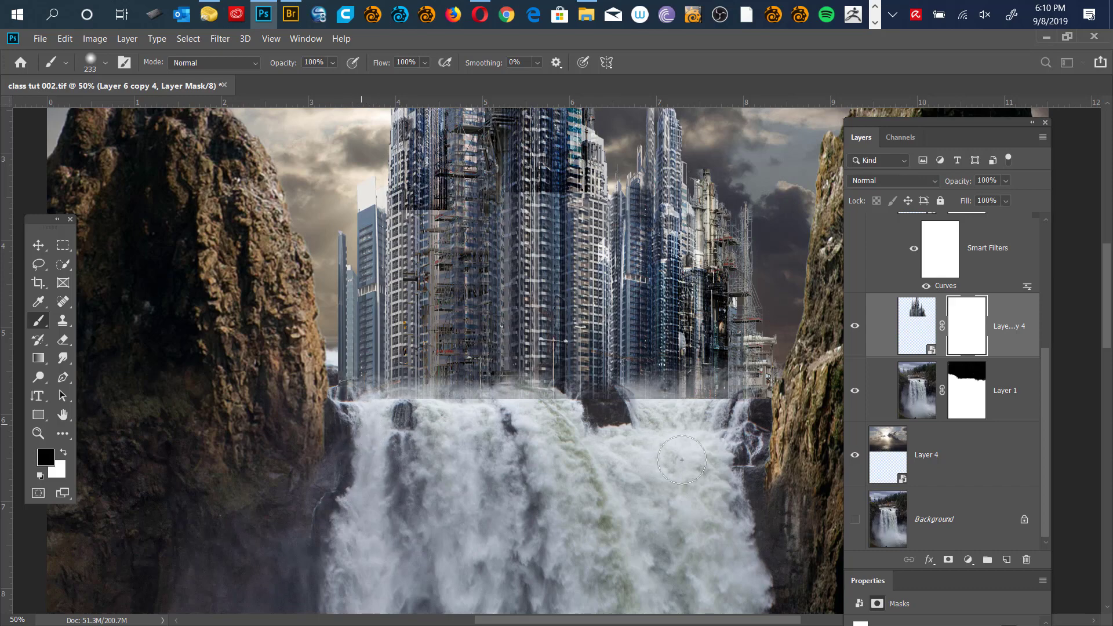
pyautogui.moveTo(673, 428)
pyautogui.mouseDown()
pyautogui.moveTo(728, 418)
pyautogui.moveTo(698, 423)
pyautogui.mouseUp()
pyautogui.keyDown('alt'); pyautogui.rightClick(731, 423); pyautogui.keyUp('alt')
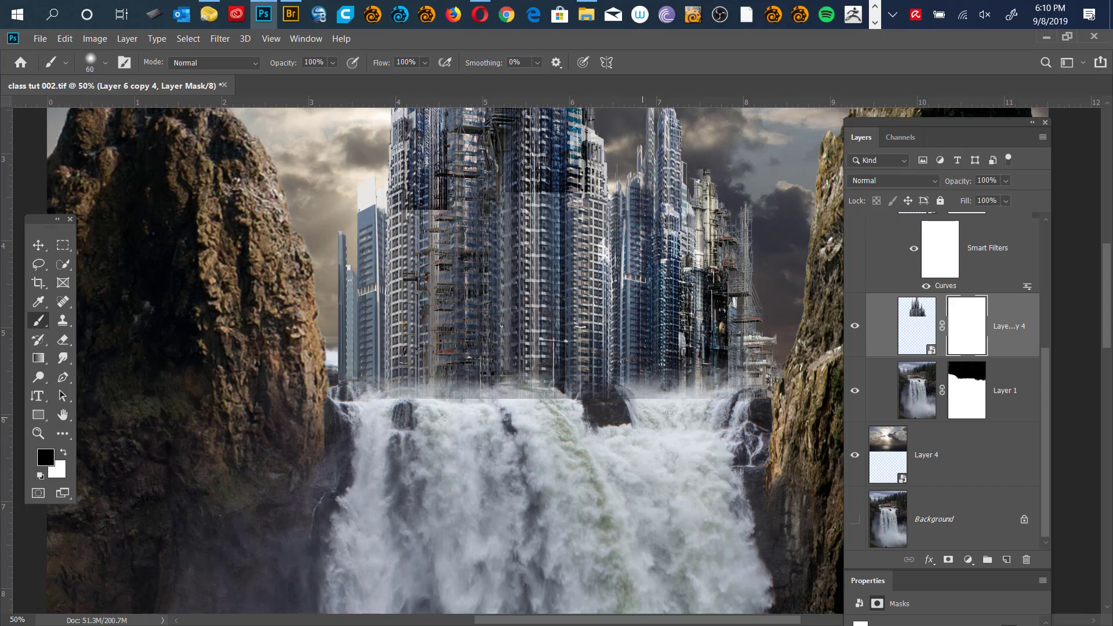
pyautogui.moveTo(606, 413)
pyautogui.mouseDown()
pyautogui.moveTo(503, 417)
pyautogui.moveTo(488, 401)
pyautogui.moveTo(419, 418)
pyautogui.moveTo(371, 413)
pyautogui.moveTo(358, 398)
pyautogui.mouseUp()
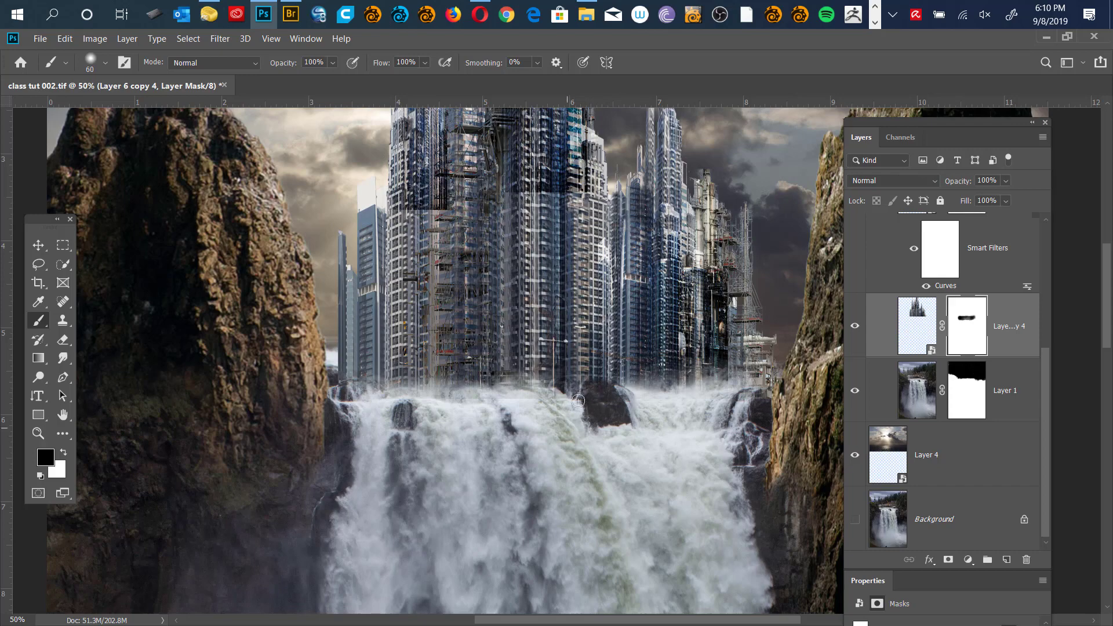
pyautogui.moveTo(571, 386)
pyautogui.mouseDown()
pyautogui.moveTo(517, 409)
pyautogui.moveTo(429, 387)
pyautogui.moveTo(339, 425)
pyautogui.mouseUp()
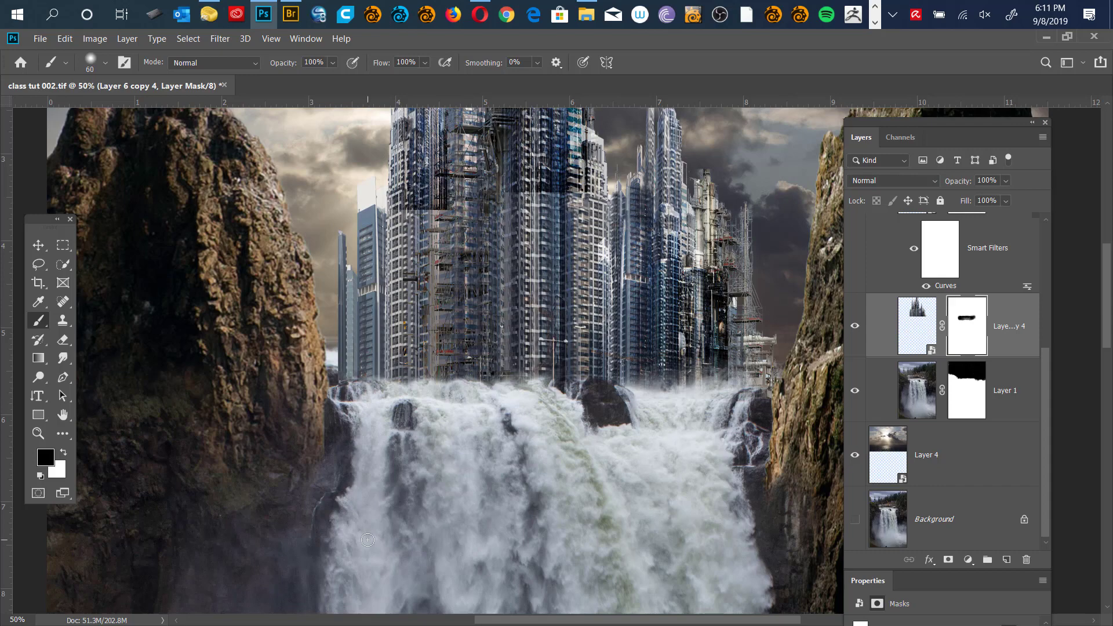
# Fit the whole composite in view and save the document.
pyautogui.hotkey('ctrl', '0')
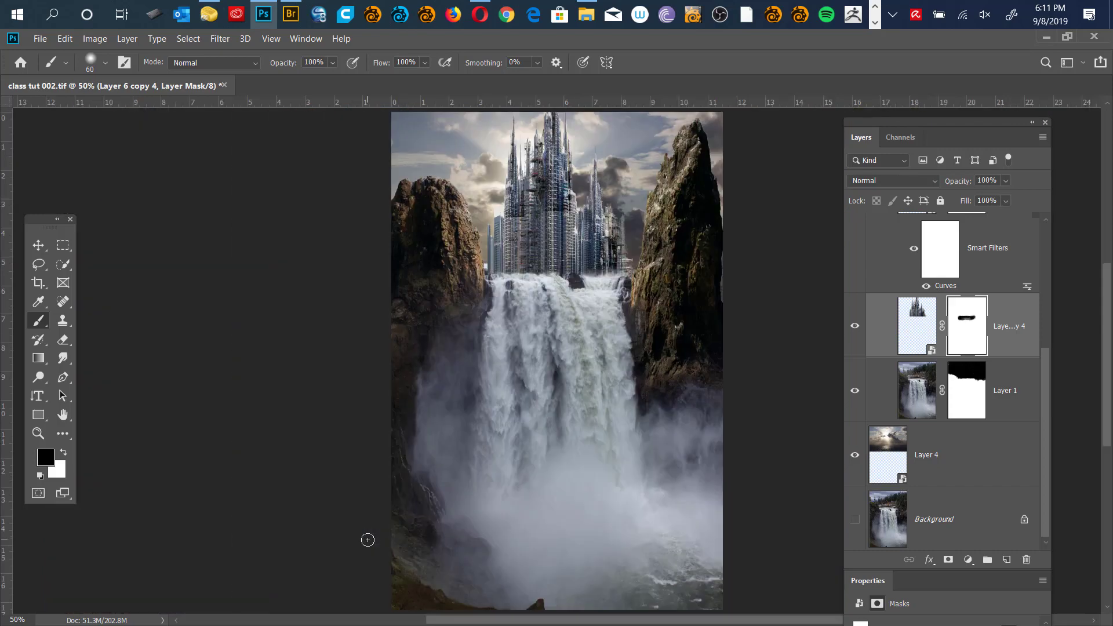
pyautogui.hotkey('ctrl', 's')
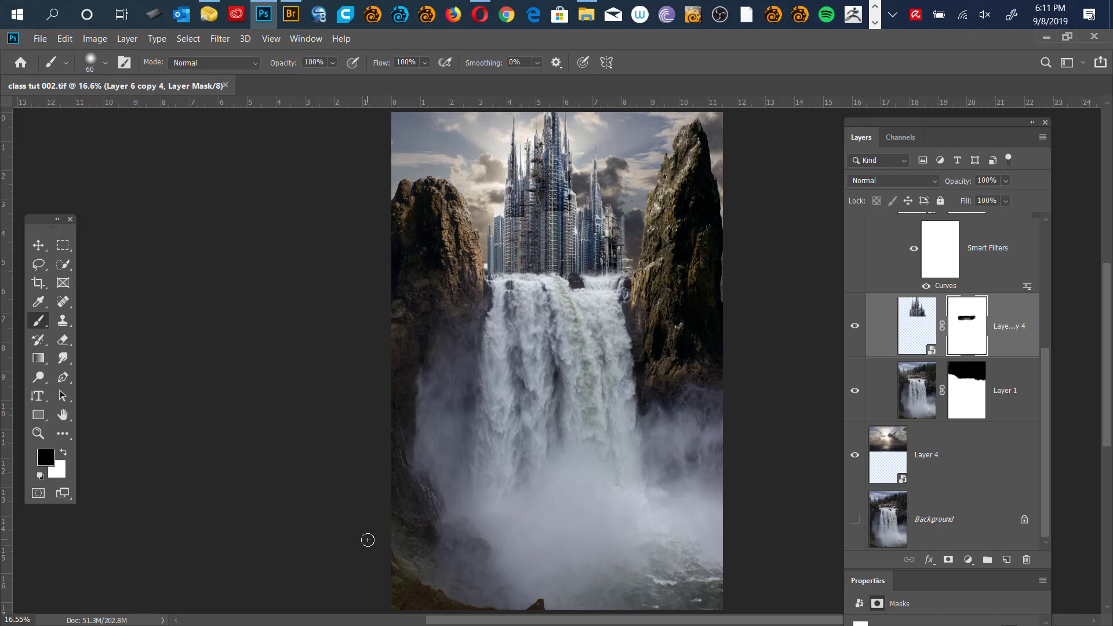
# Darken the city smart object with a Curves adjustment, pulling the RGB midtones down to input 140, output 89.
pyautogui.click(918, 326)
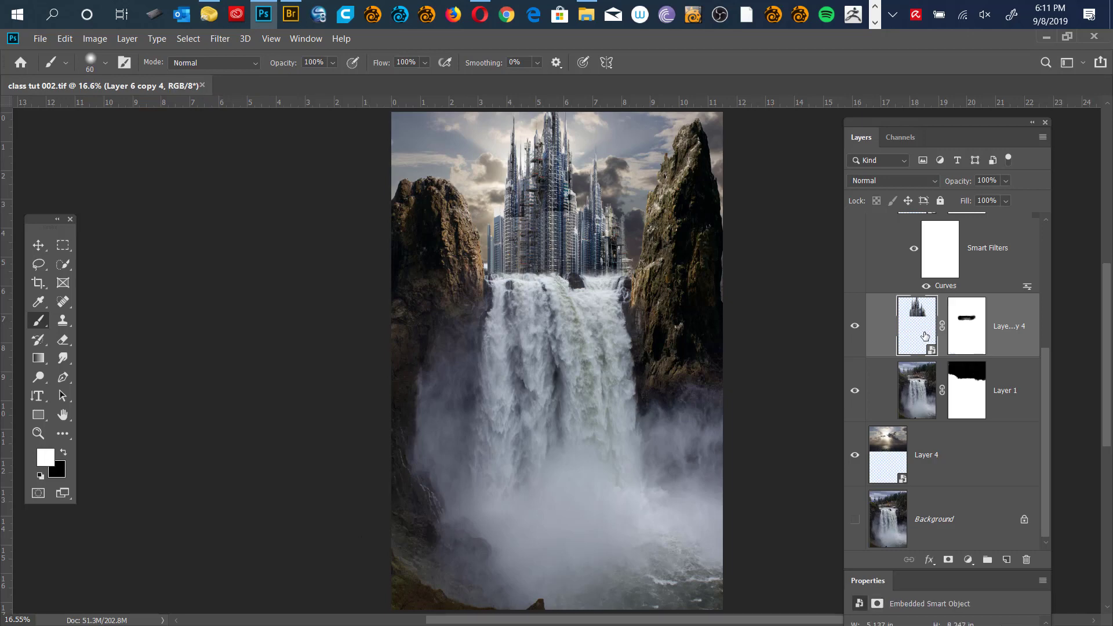
pyautogui.click(102, 41)
pyautogui.moveTo(119, 74)
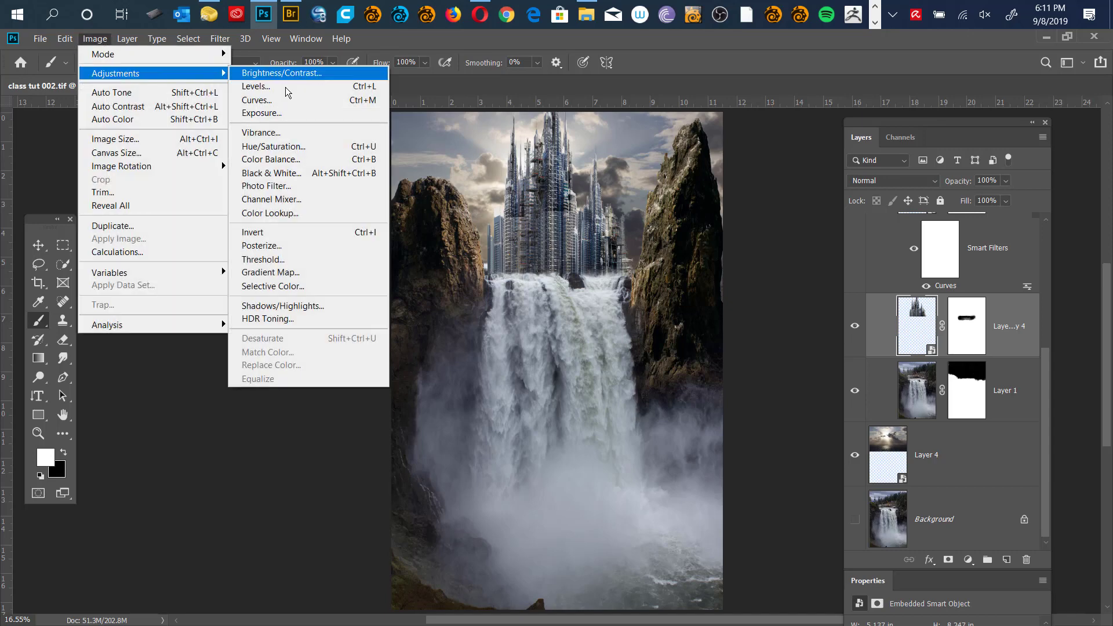
pyautogui.click(305, 99)
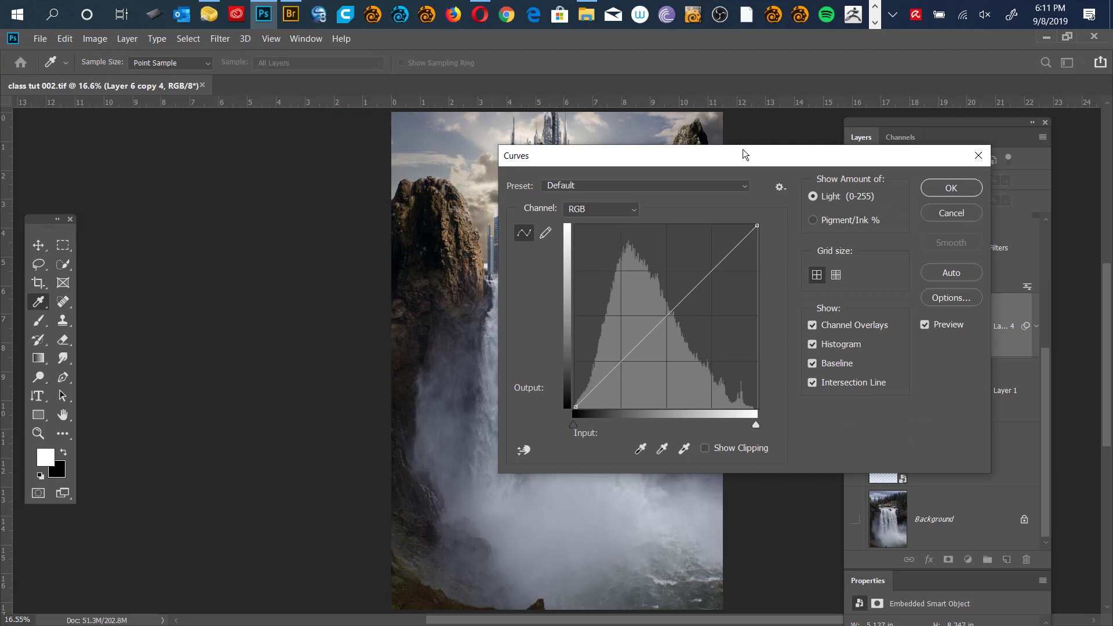
pyautogui.moveTo(743, 150); pyautogui.dragTo(980, 87)
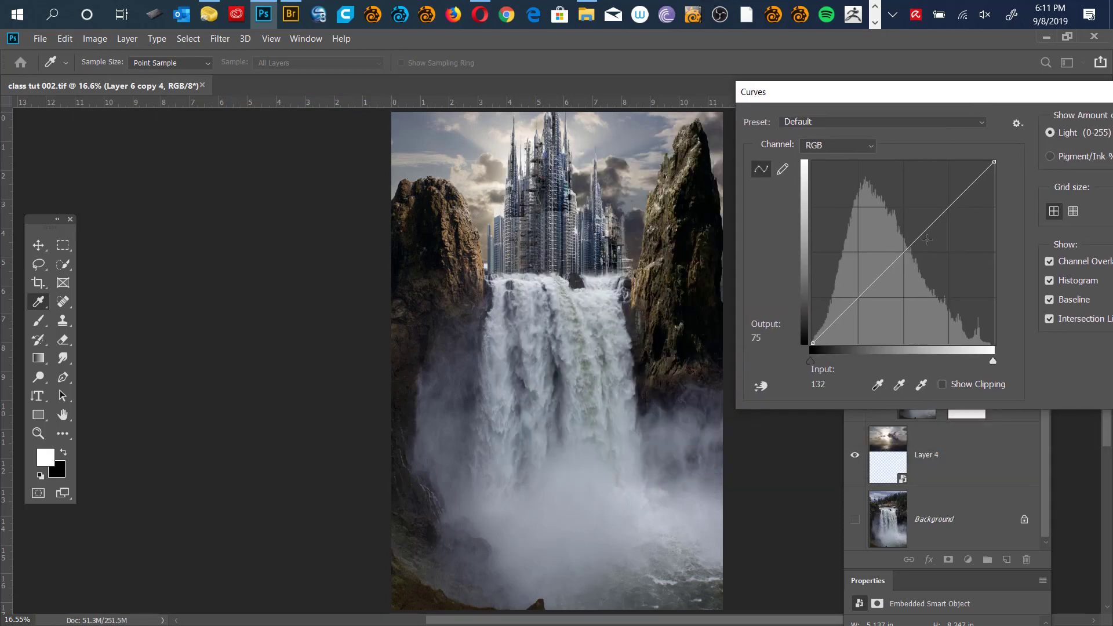
pyautogui.click(904, 253)
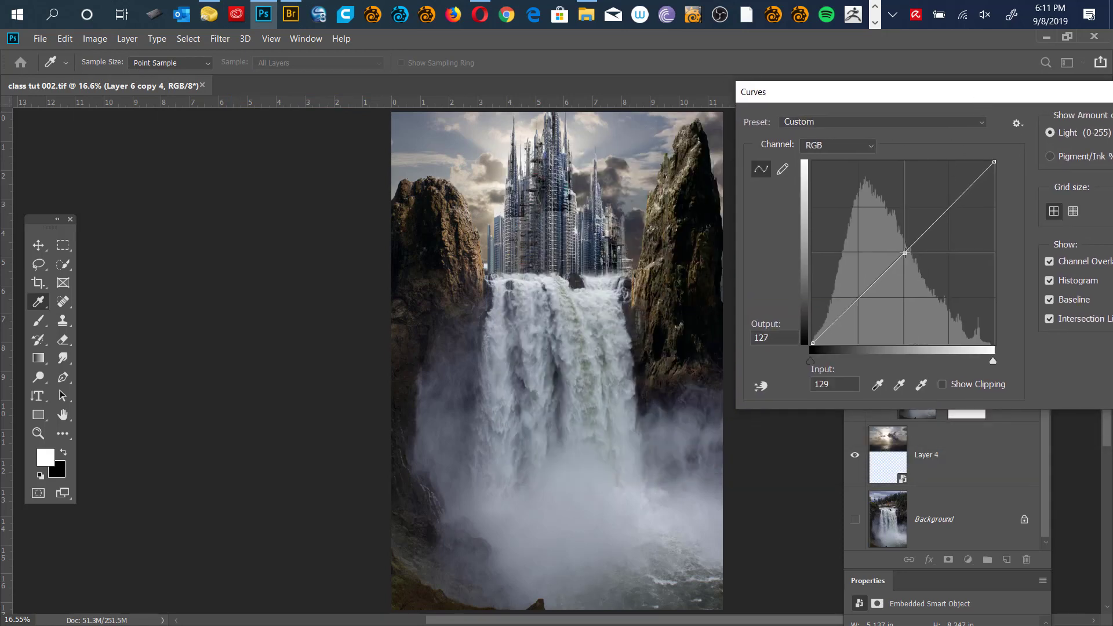
pyautogui.moveTo(905, 252); pyautogui.dragTo(913, 280)
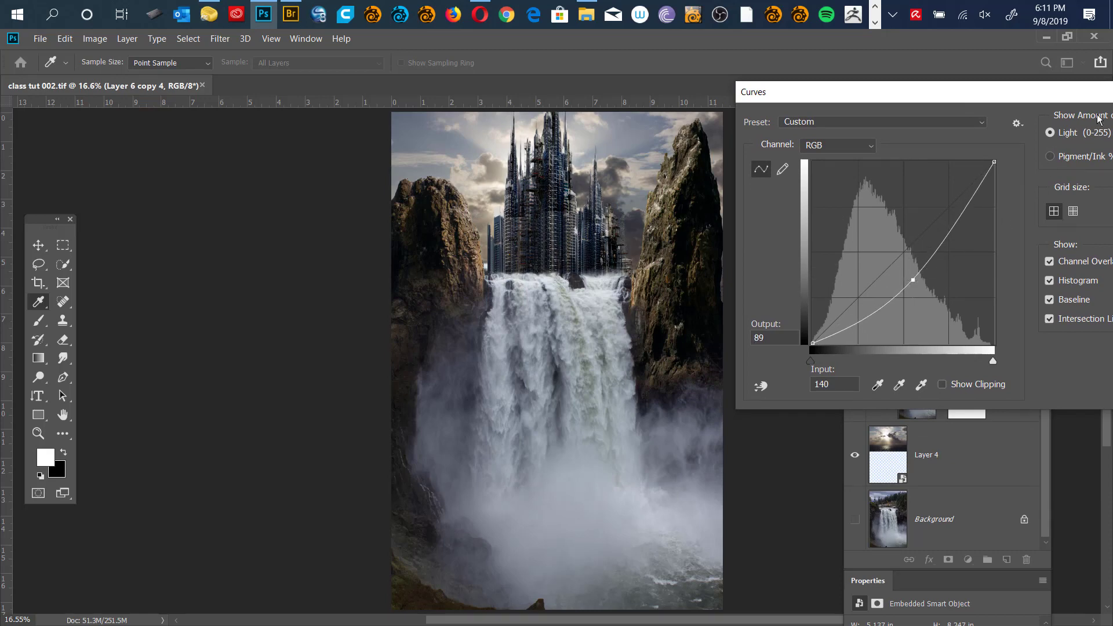
pyautogui.moveTo(1074, 100); pyautogui.dragTo(753, 309)
pyautogui.click(871, 334)
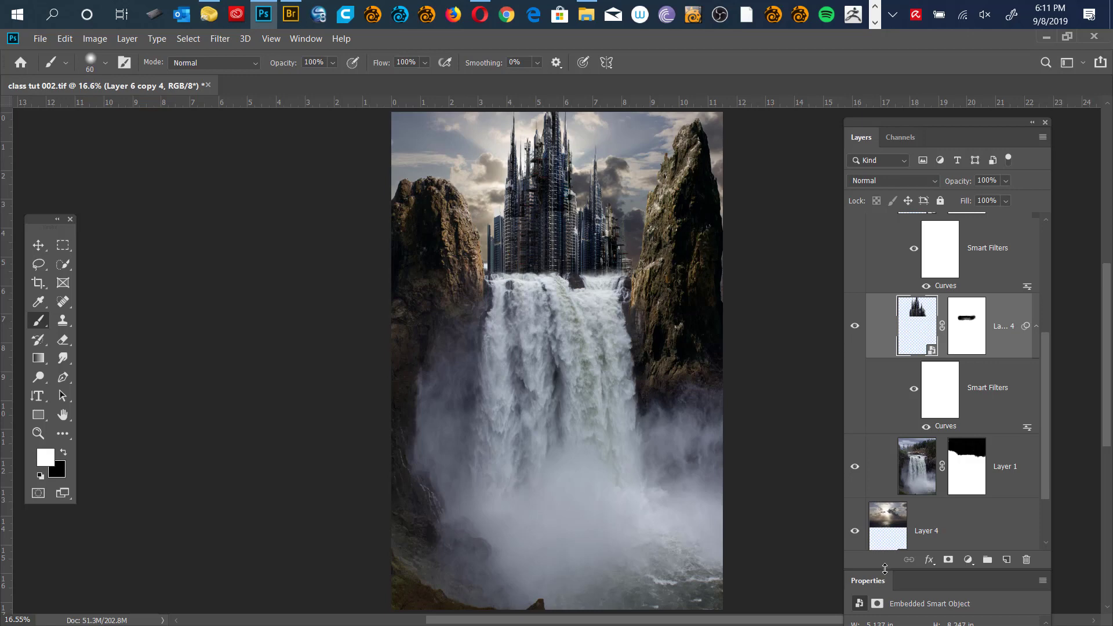
# Add a new empty layer above Layer 3 in the foreground group and set its blend mode to Multiply.
pyautogui.moveTo(1048, 361); pyautogui.dragTo(1042, 217)
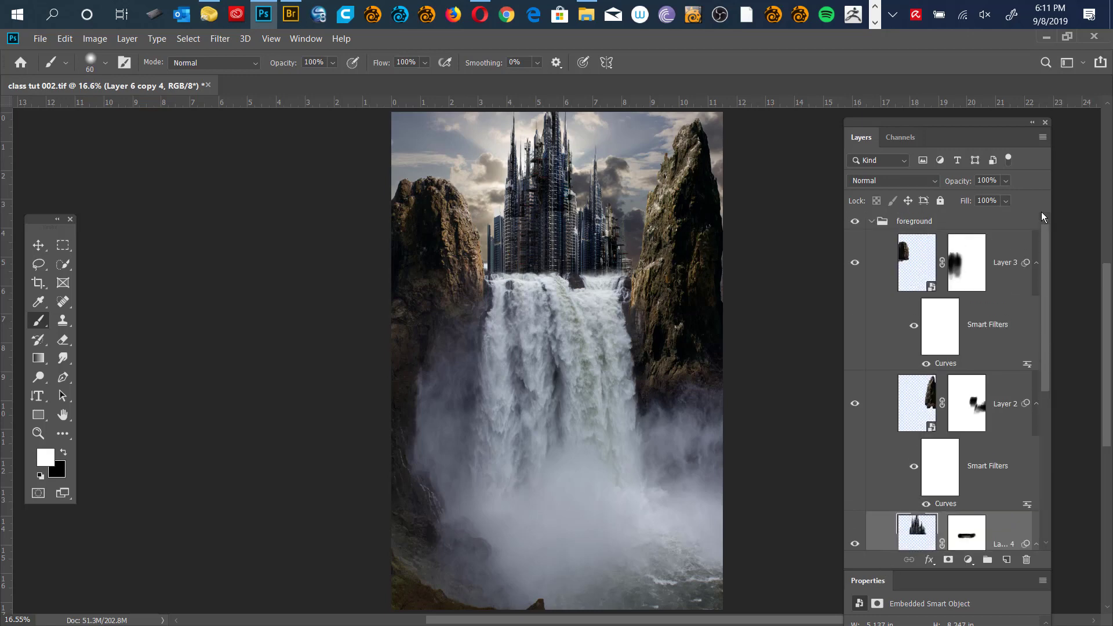
pyautogui.click(1003, 266)
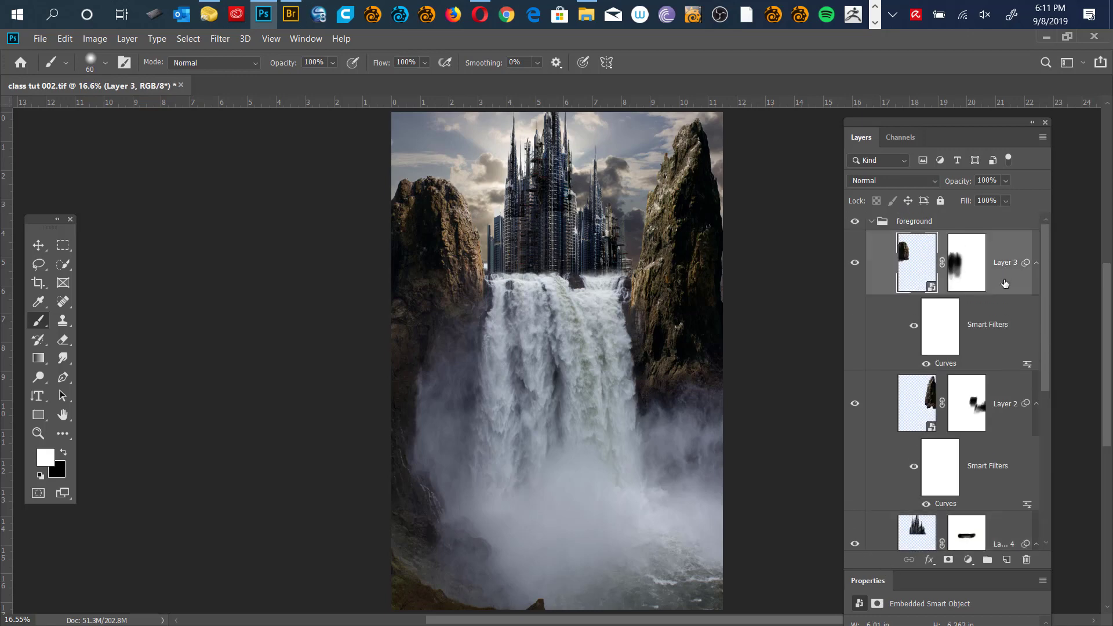
pyautogui.click(1007, 560)
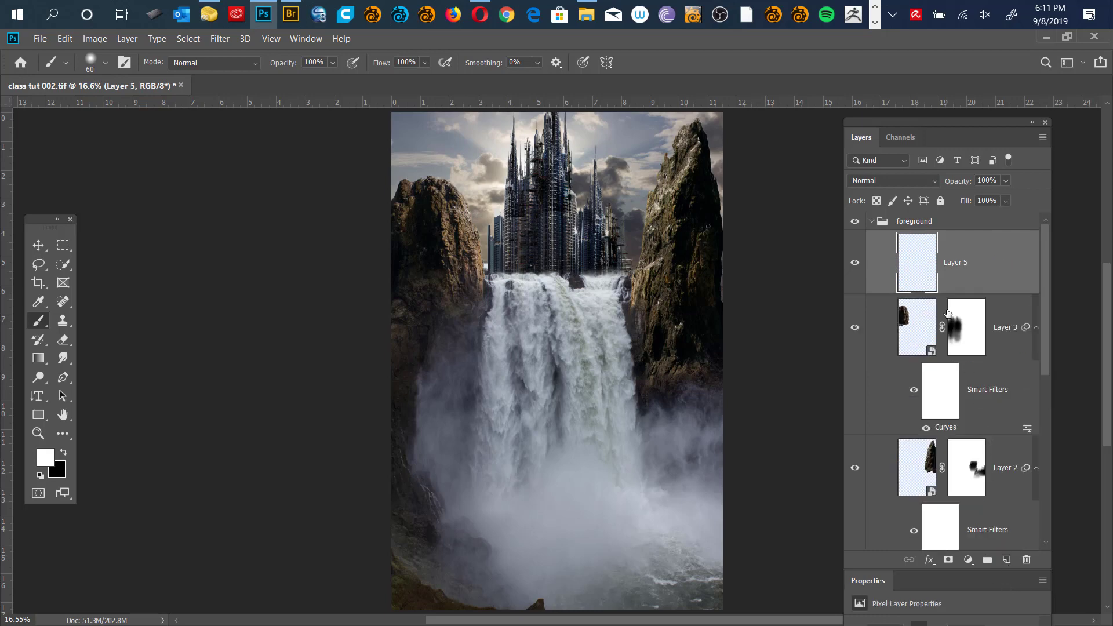
pyautogui.click(932, 184)
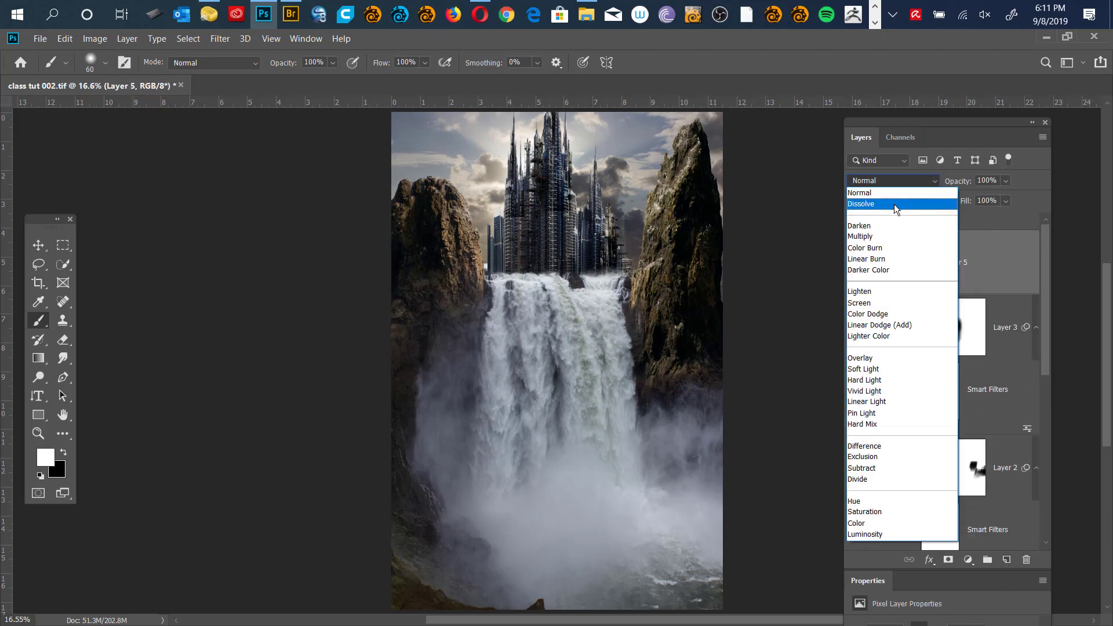
pyautogui.click(869, 237)
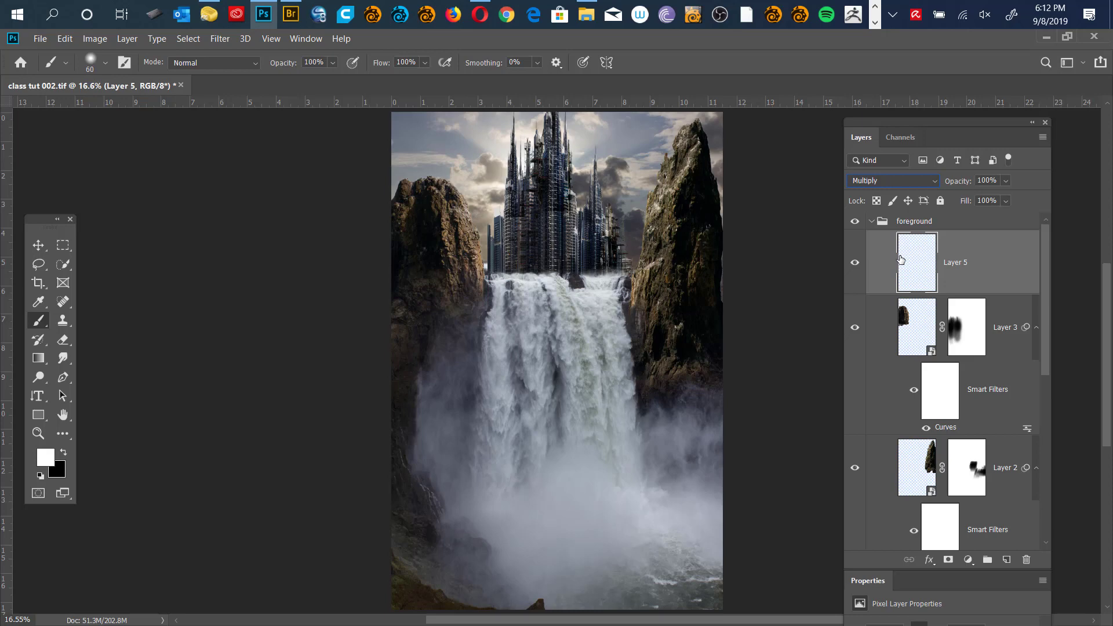
# Choose the Soft Round 111 558 brush preset for painting on the Multiply layer.
pyautogui.rightClick(618, 288)
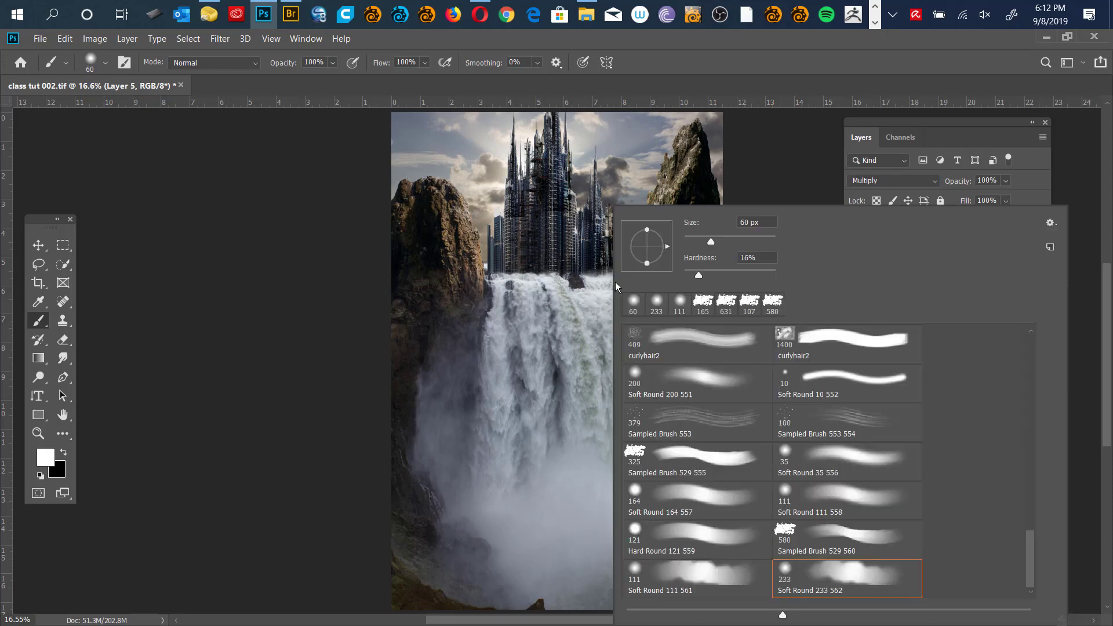
pyautogui.click(847, 515)
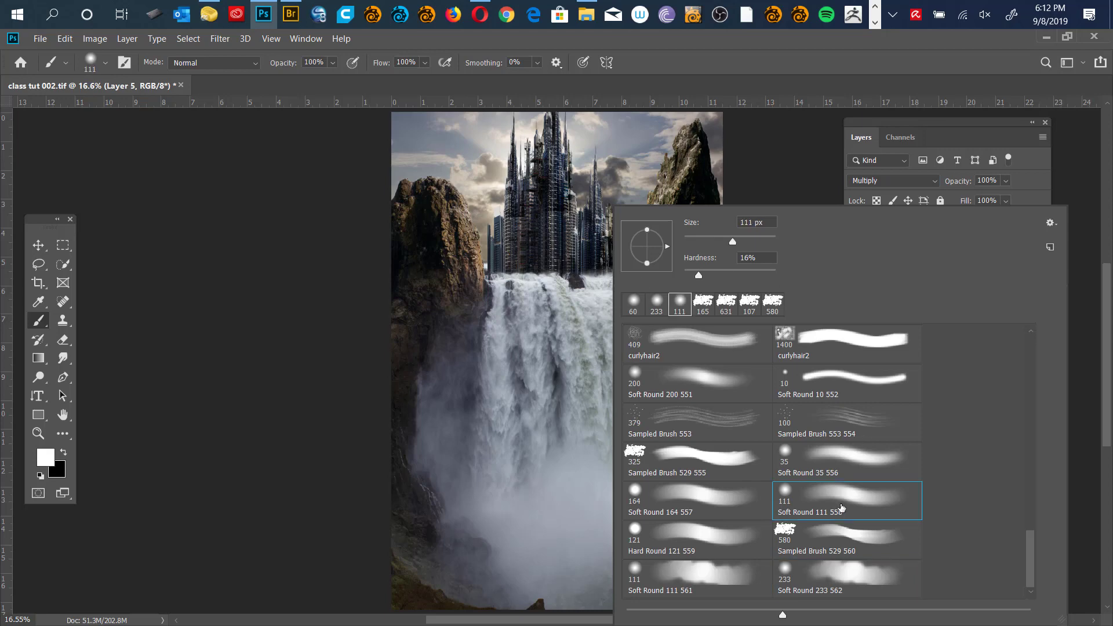
# Darken the mist around the waterfall's base on the Multiply layer Layer 5 with a soft black brush of about 2209 px.
pyautogui.click(802, 168)
pyautogui.moveTo(598, 360)
pyautogui.mouseDown()
pyautogui.moveTo(680, 356)
pyautogui.moveTo(683, 226)
pyautogui.moveTo(751, 244)
pyautogui.mouseUp()
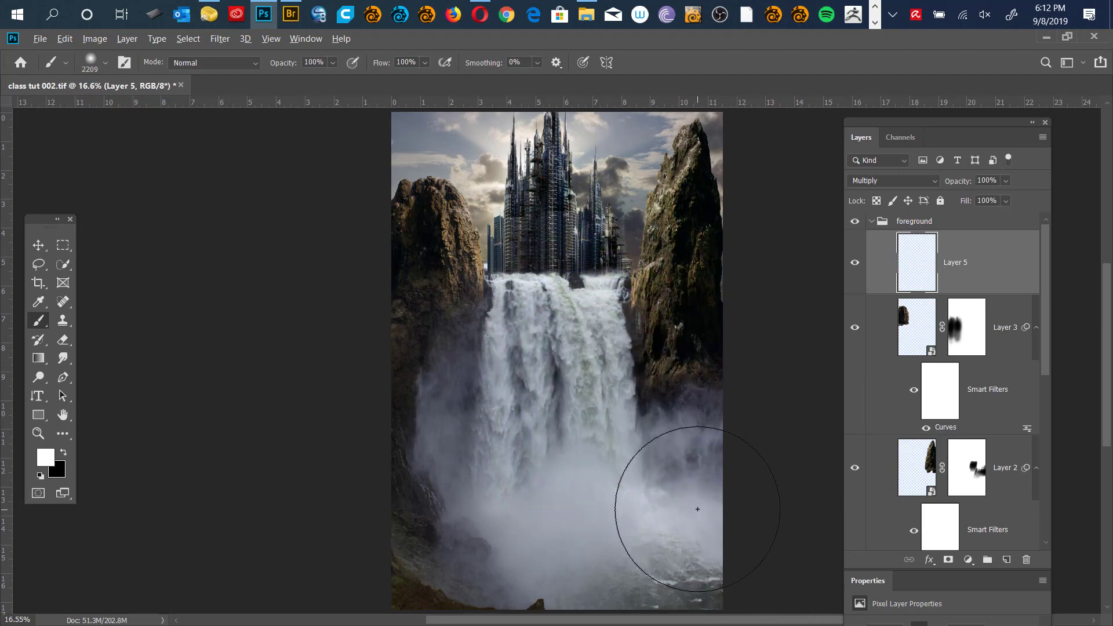
pyautogui.press('x')
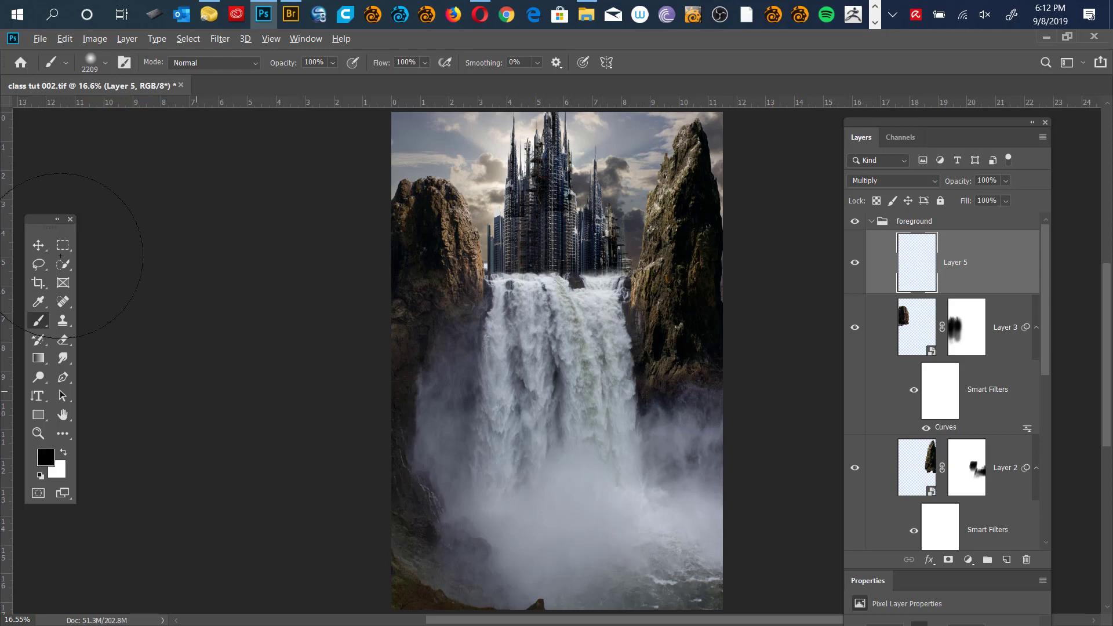
pyautogui.moveTo(69, 215)
pyautogui.mouseDown()
pyautogui.moveTo(329, 160)
pyautogui.moveTo(302, 157)
pyautogui.mouseUp()
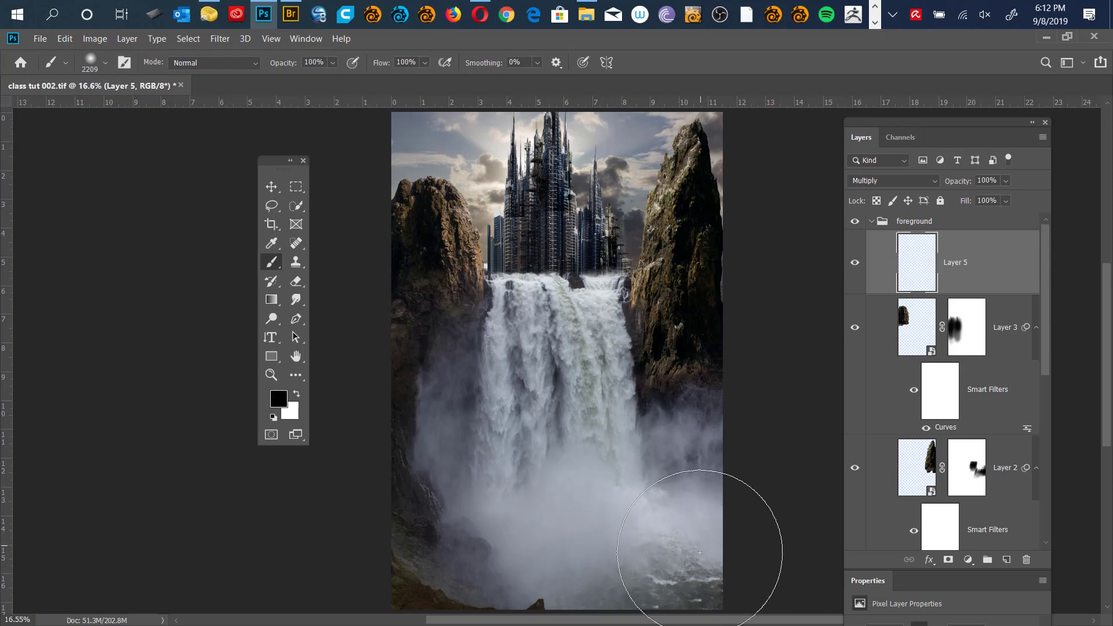
pyautogui.moveTo(678, 542)
pyautogui.mouseDown()
pyautogui.moveTo(478, 527)
pyautogui.moveTo(549, 590)
pyautogui.moveTo(693, 550)
pyautogui.moveTo(492, 501)
pyautogui.moveTo(502, 597)
pyautogui.moveTo(650, 558)
pyautogui.moveTo(562, 456)
pyautogui.moveTo(397, 570)
pyautogui.moveTo(540, 571)
pyautogui.moveTo(517, 544)
pyautogui.moveTo(634, 467)
pyautogui.mouseUp()
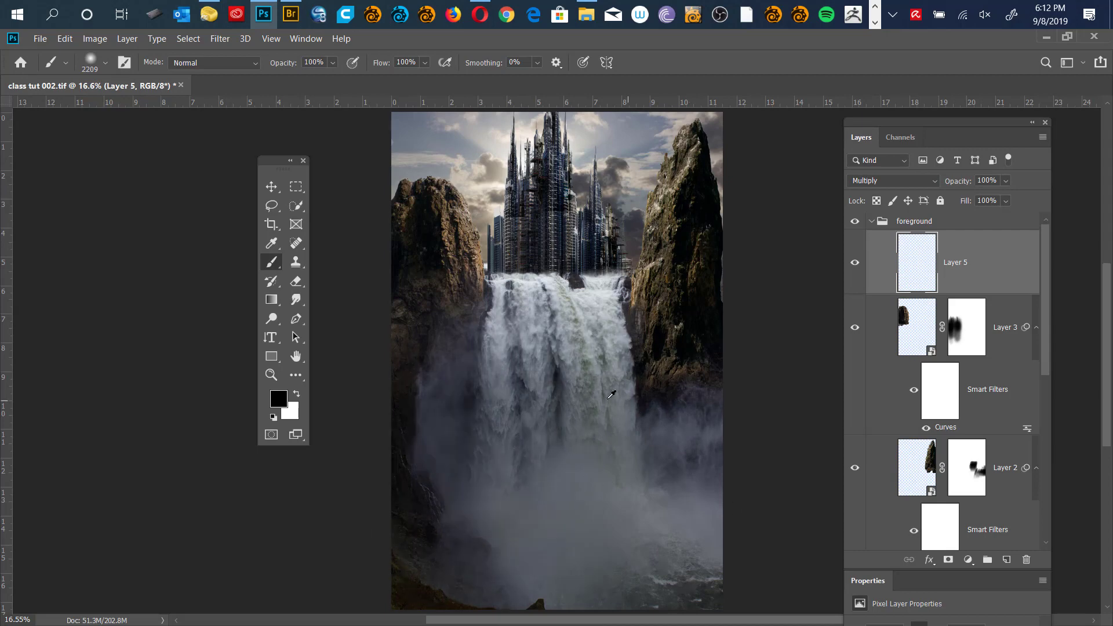
# Sample a grey from the waterfall and shade the dark rock and mist beside the falls with a brush of about 1271 px.
pyautogui.keyDown('alt'); pyautogui.click(591, 429); pyautogui.keyUp('alt')
pyautogui.rightClick(643, 428)
pyautogui.click(797, 161)
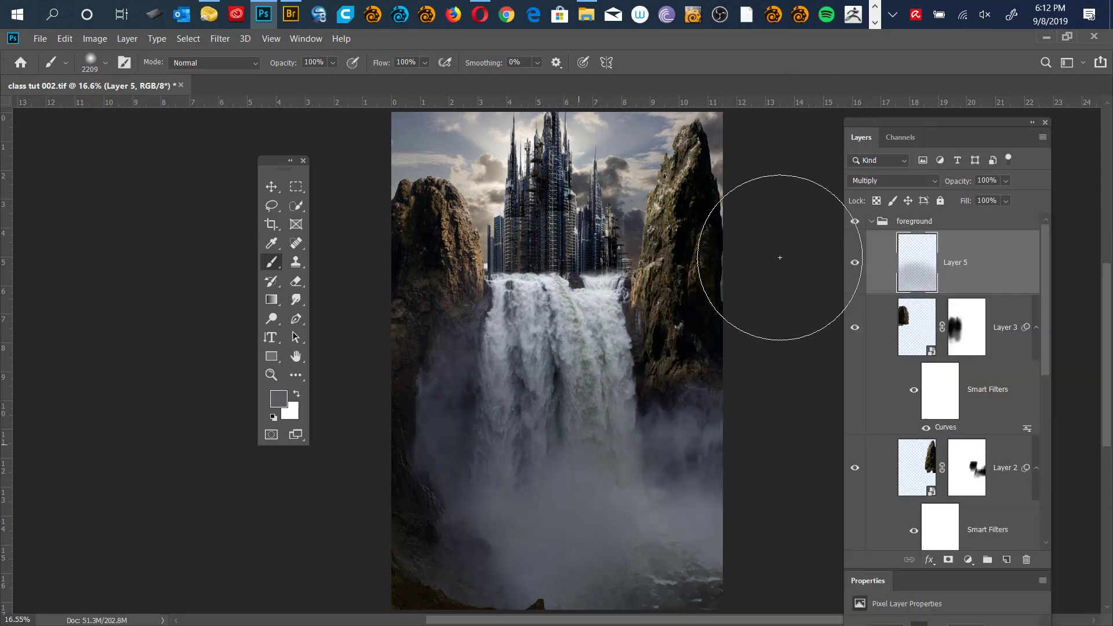
pyautogui.moveTo(703, 268); pyautogui.dragTo(634, 306)
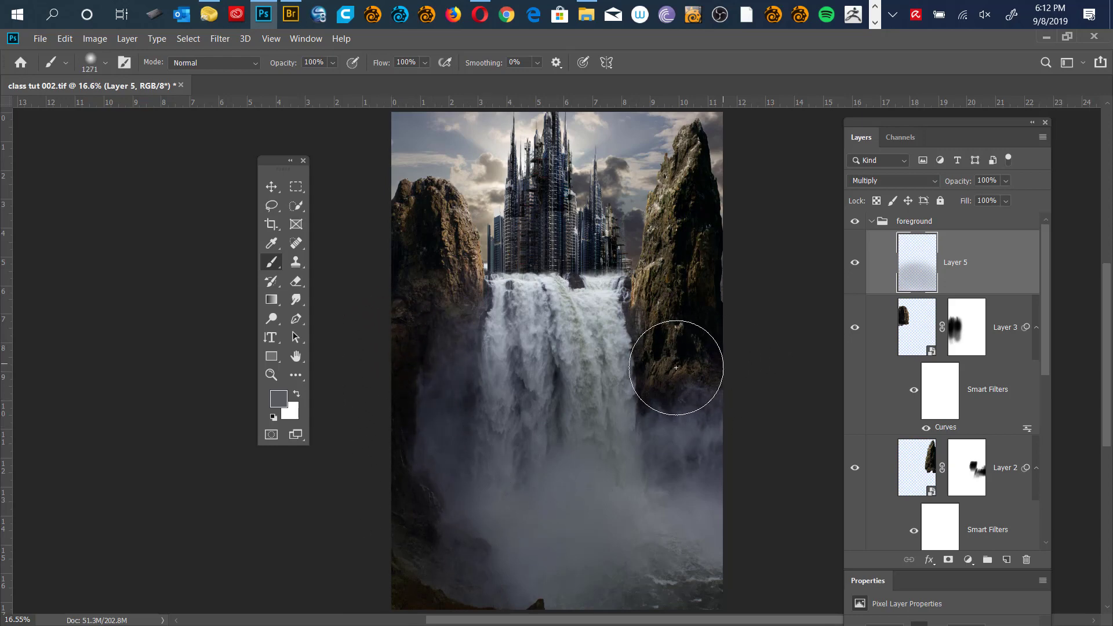
pyautogui.moveTo(666, 427); pyautogui.dragTo(684, 390)
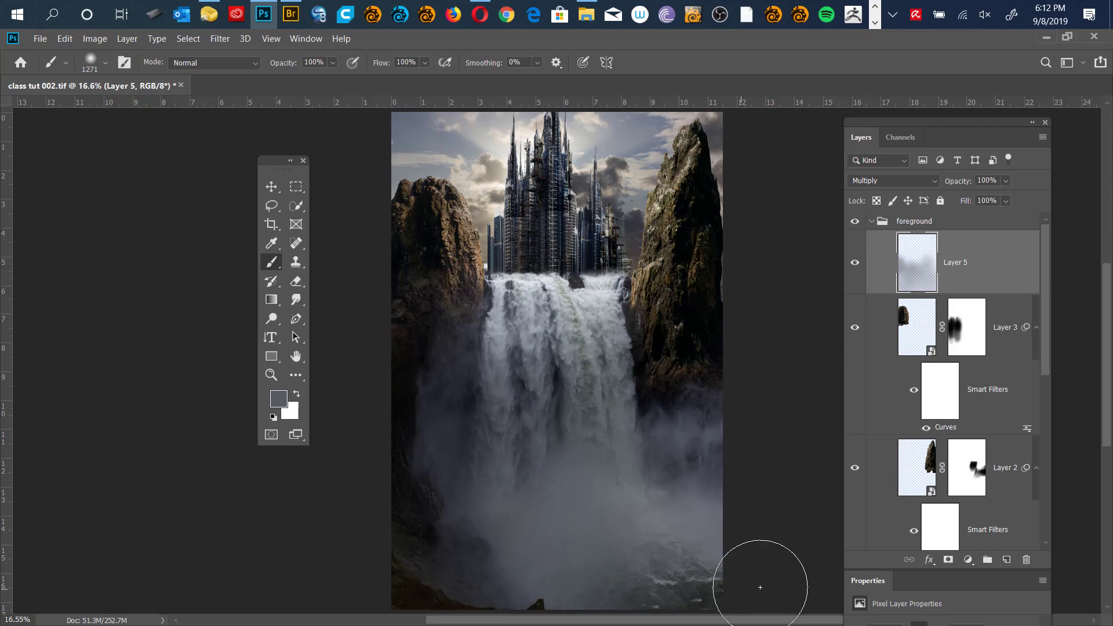
# Shift the sky on Layer 4 to the left so the bright sun glow sits between the left cliff and the towers.
pyautogui.hotkey('ctrl', 'r')
pyautogui.moveTo(601, 283); pyautogui.dragTo(595, 337)
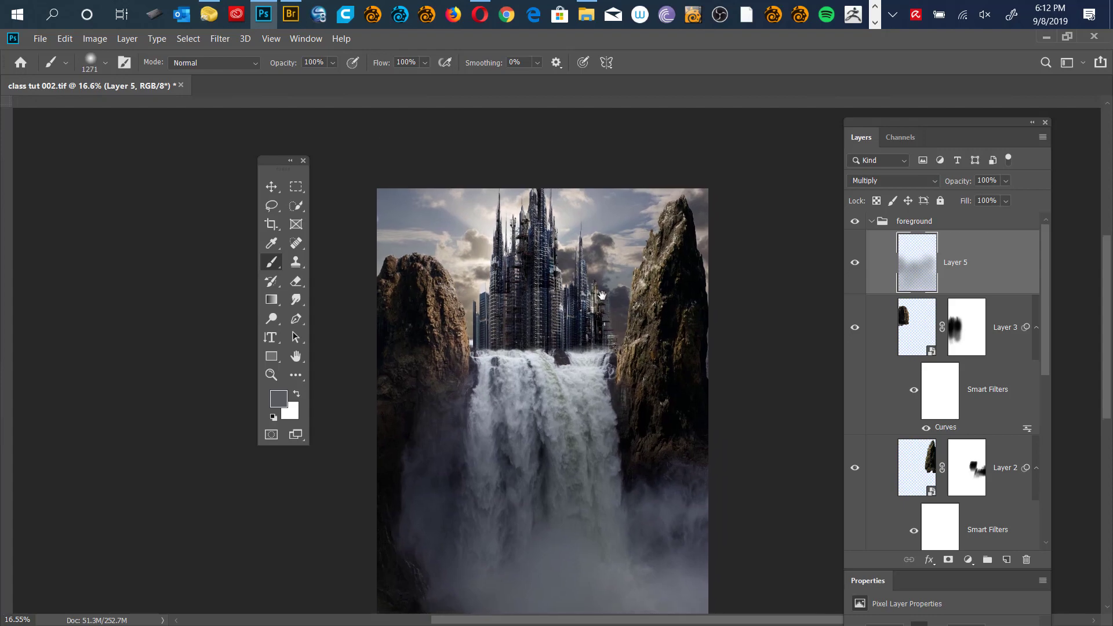
pyautogui.hotkey('ctrl', 'r')
pyautogui.scroll(-5, 1043, 287)
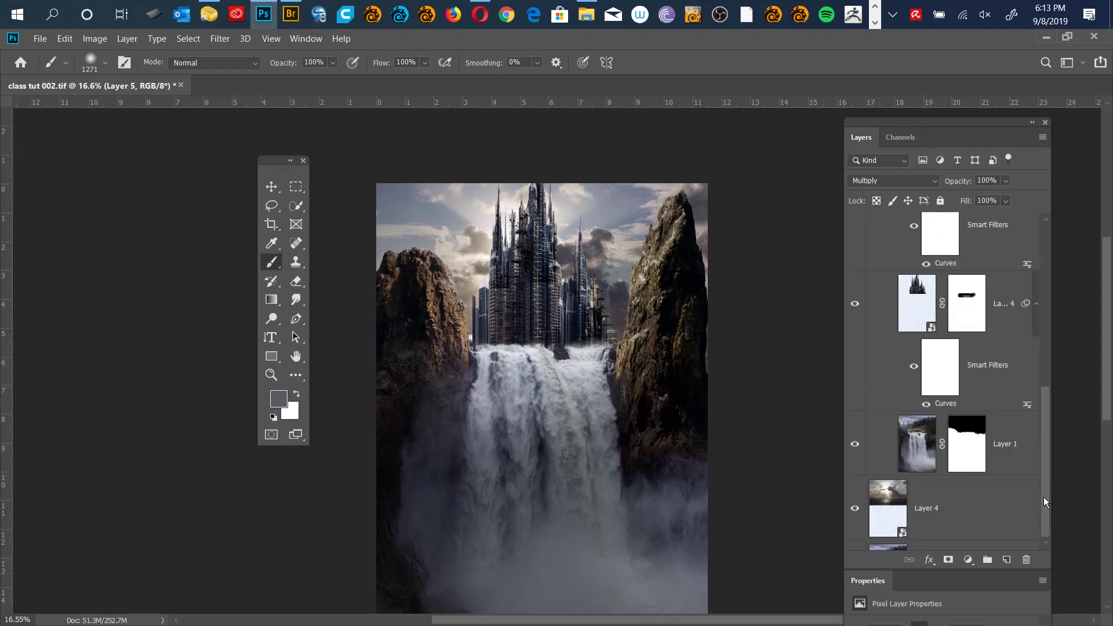
pyautogui.click(913, 457)
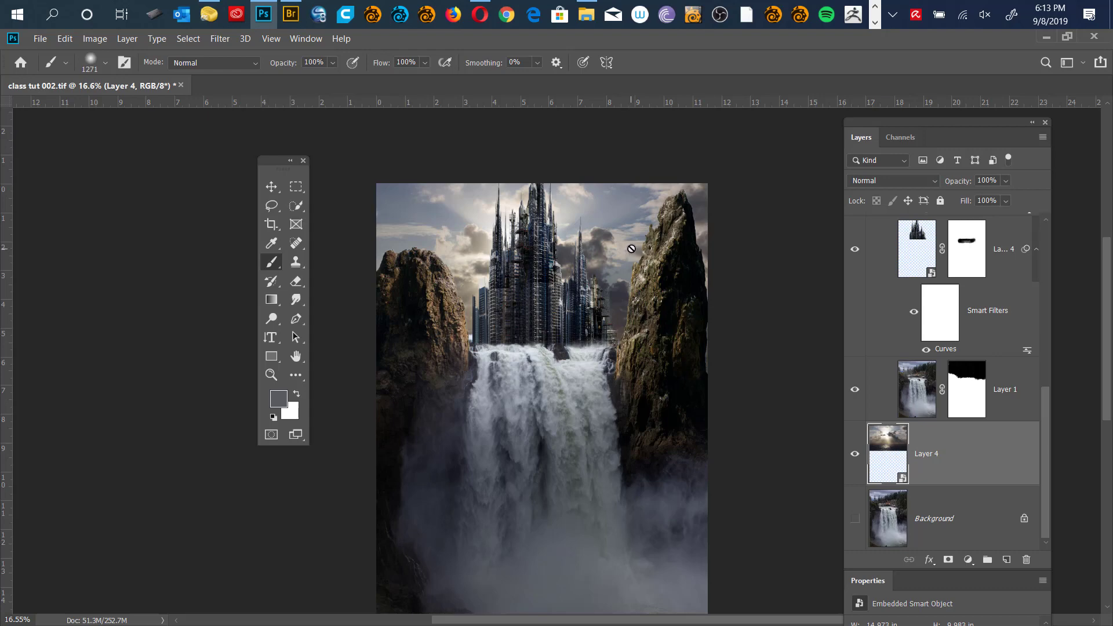
pyautogui.press('v')
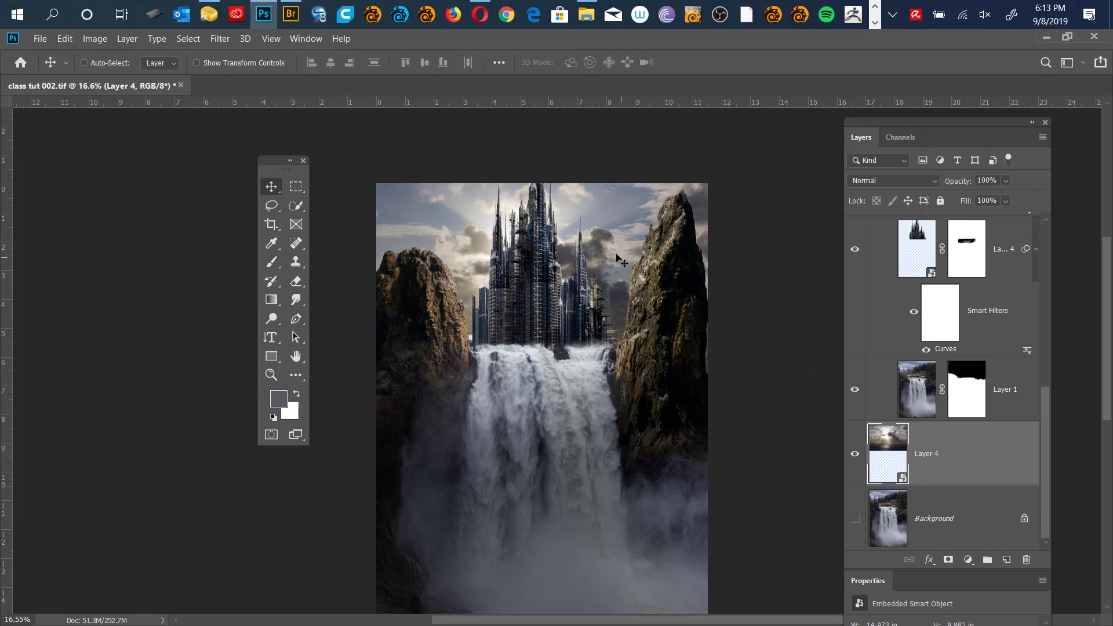
pyautogui.moveTo(616, 256); pyautogui.dragTo(591, 255)
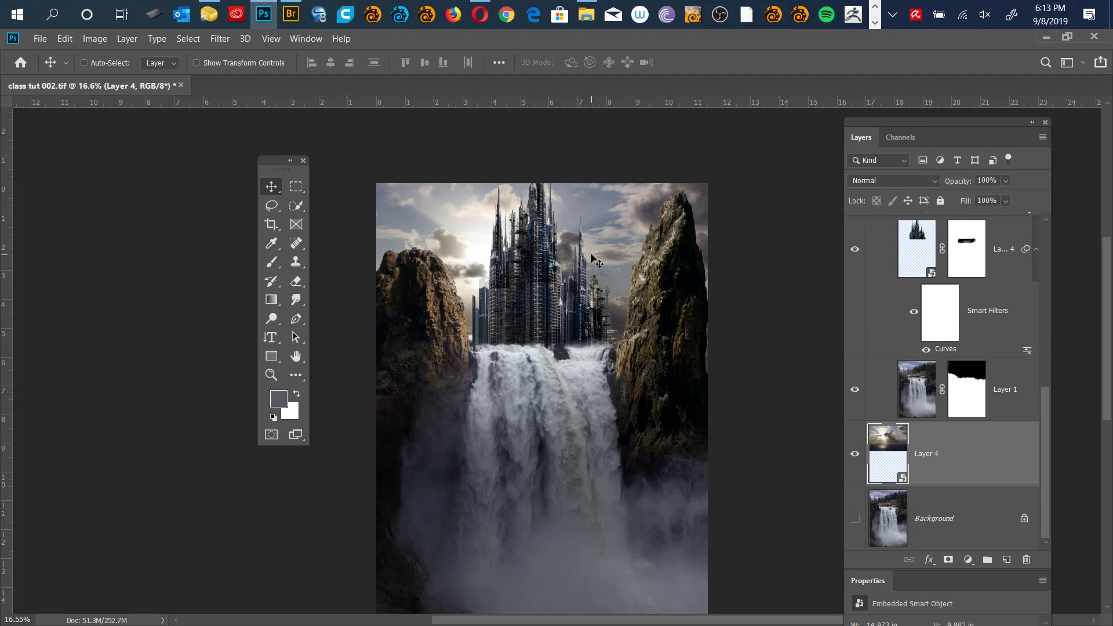
# Darken the city layer's Curves smart filter with a midtone point at input 145, output 80, and the white end lowered to about output 219.
pyautogui.moveTo(1049, 415); pyautogui.dragTo(1046, 458)
pyautogui.click(919, 461)
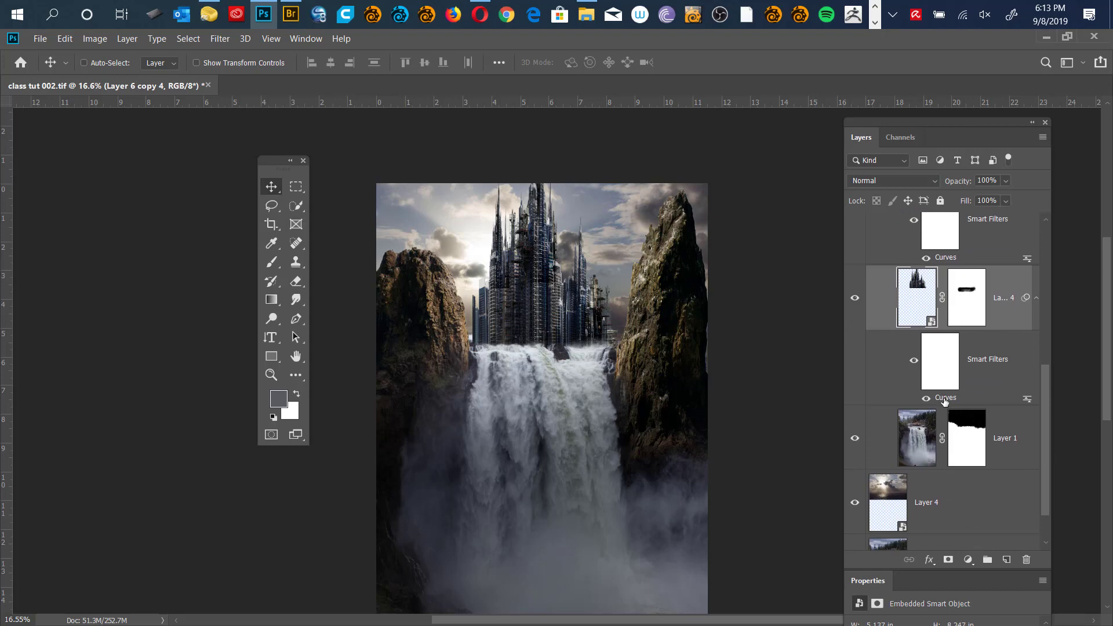
pyautogui.doubleClick(945, 399)
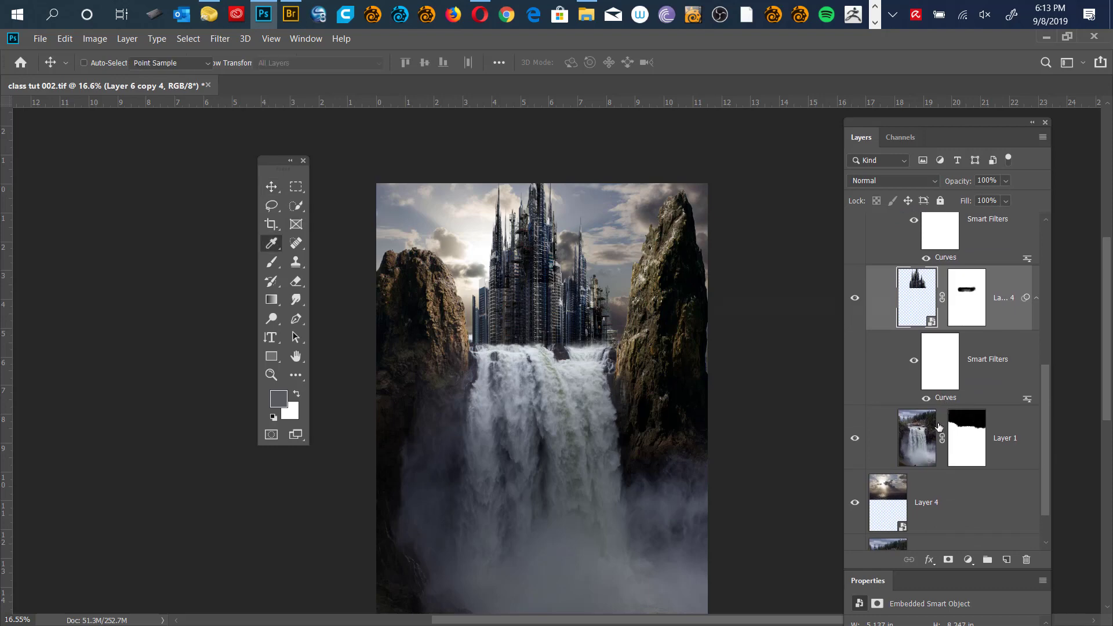
pyautogui.moveTo(798, 293); pyautogui.dragTo(1004, 133)
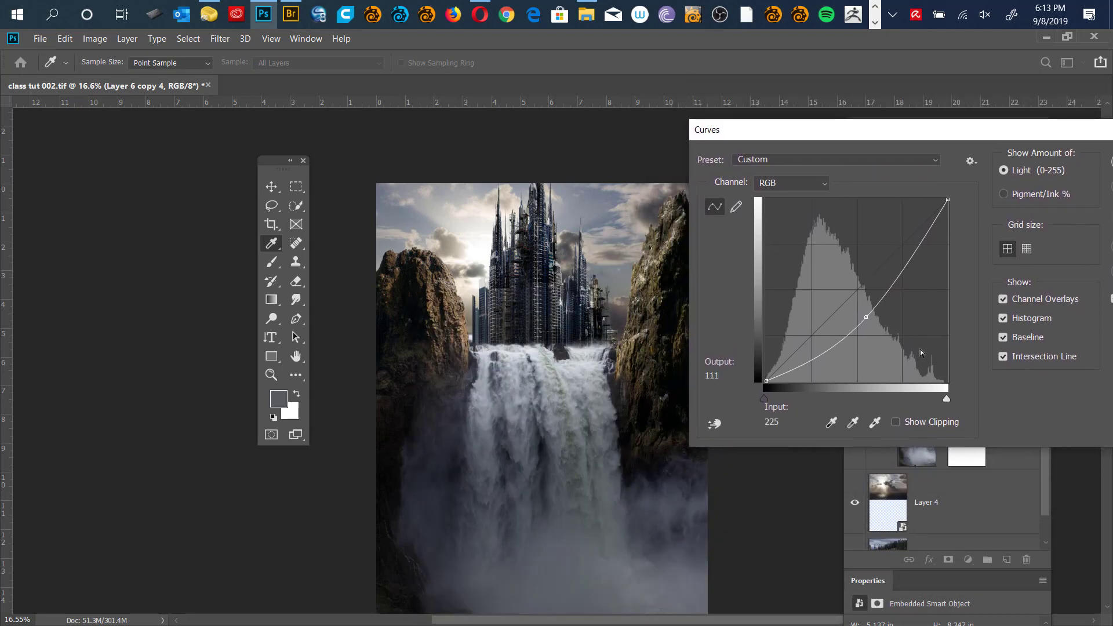
pyautogui.moveTo(867, 317); pyautogui.dragTo(870, 323)
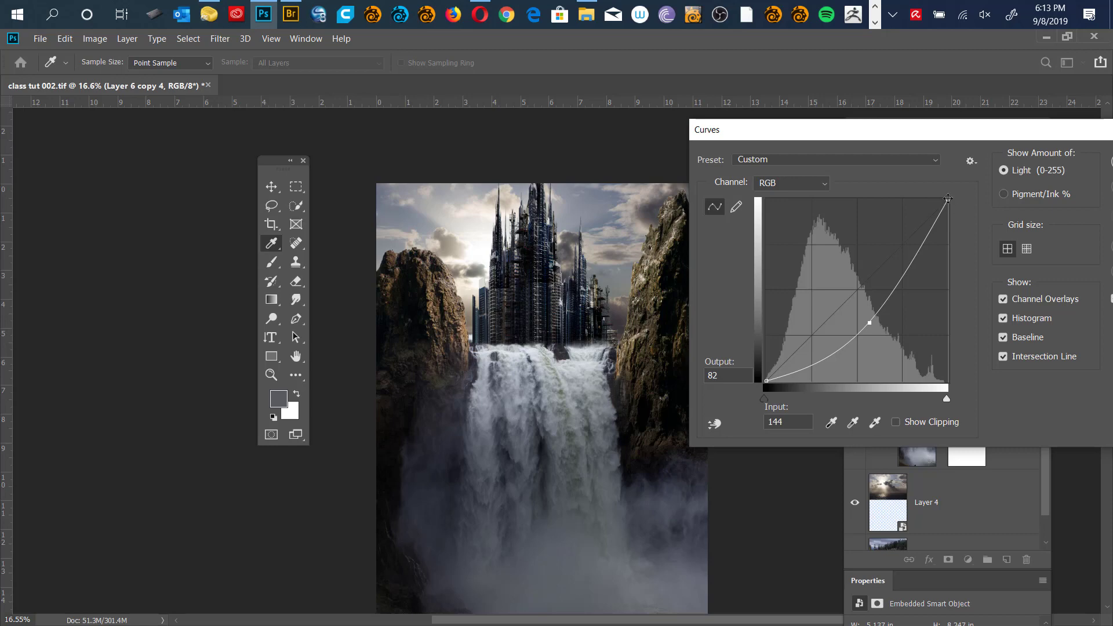
pyautogui.moveTo(947, 199); pyautogui.dragTo(948, 223)
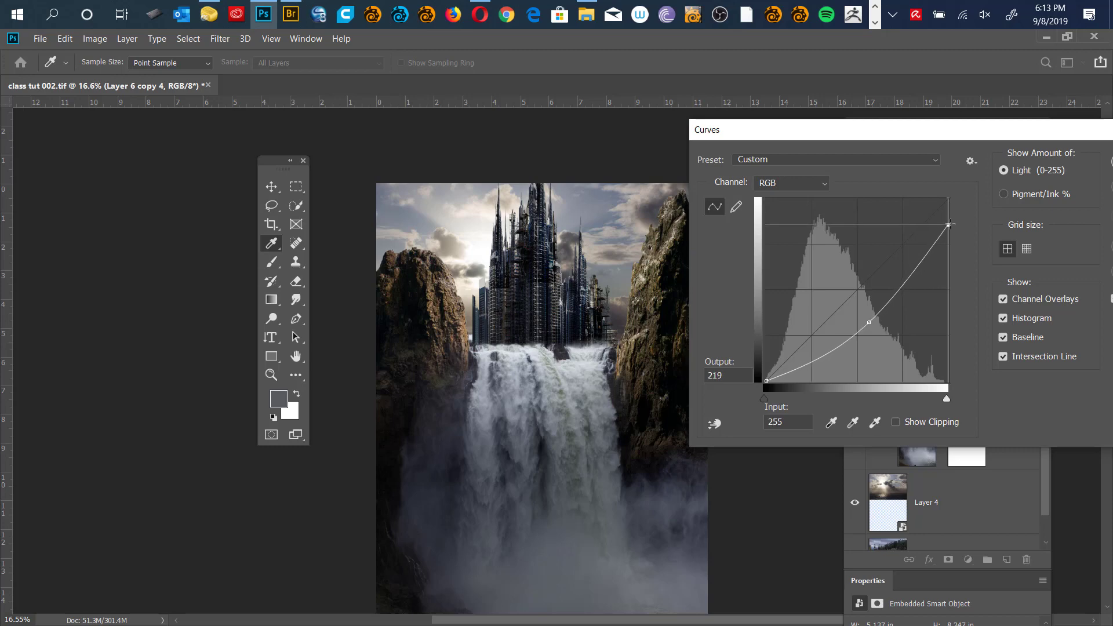
pyautogui.moveTo(869, 326); pyautogui.dragTo(869, 323)
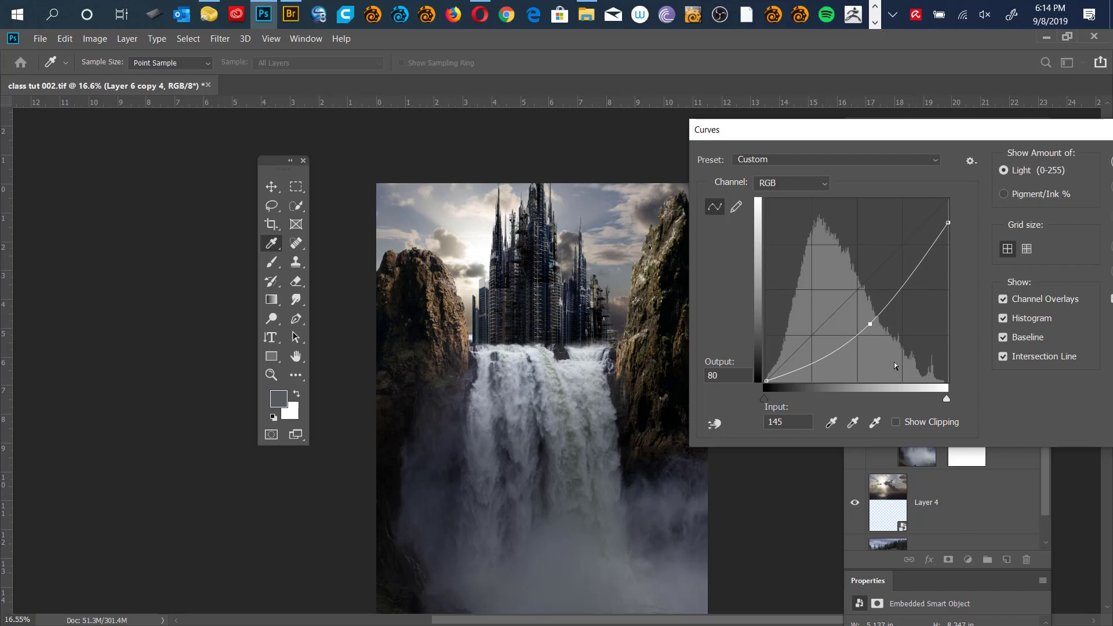
pyautogui.moveTo(1043, 137); pyautogui.dragTo(881, 132)
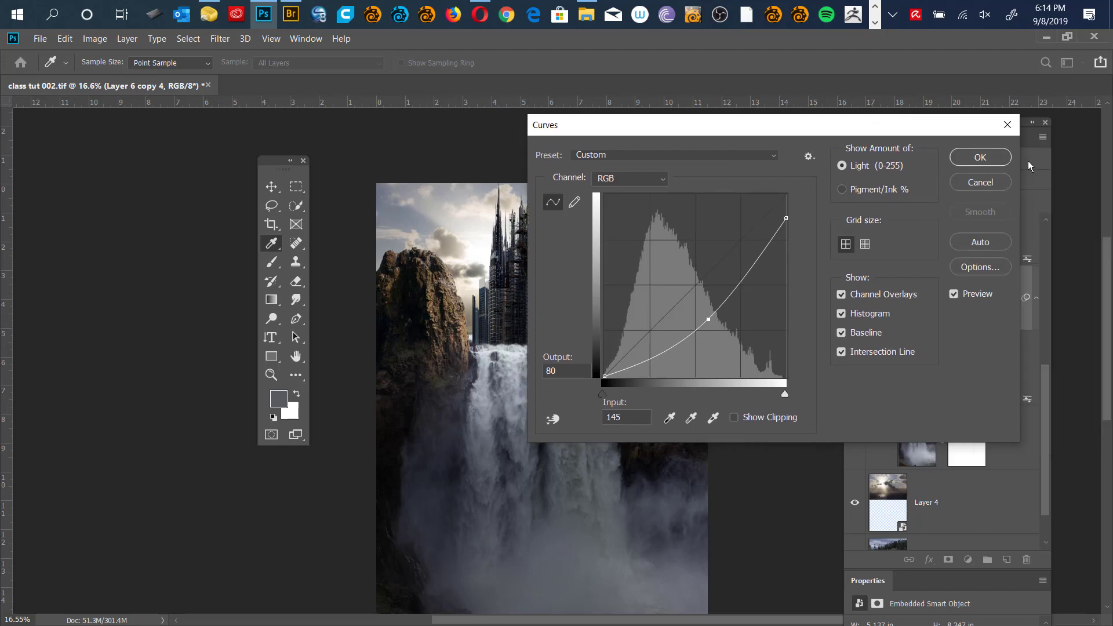
pyautogui.click(980, 157)
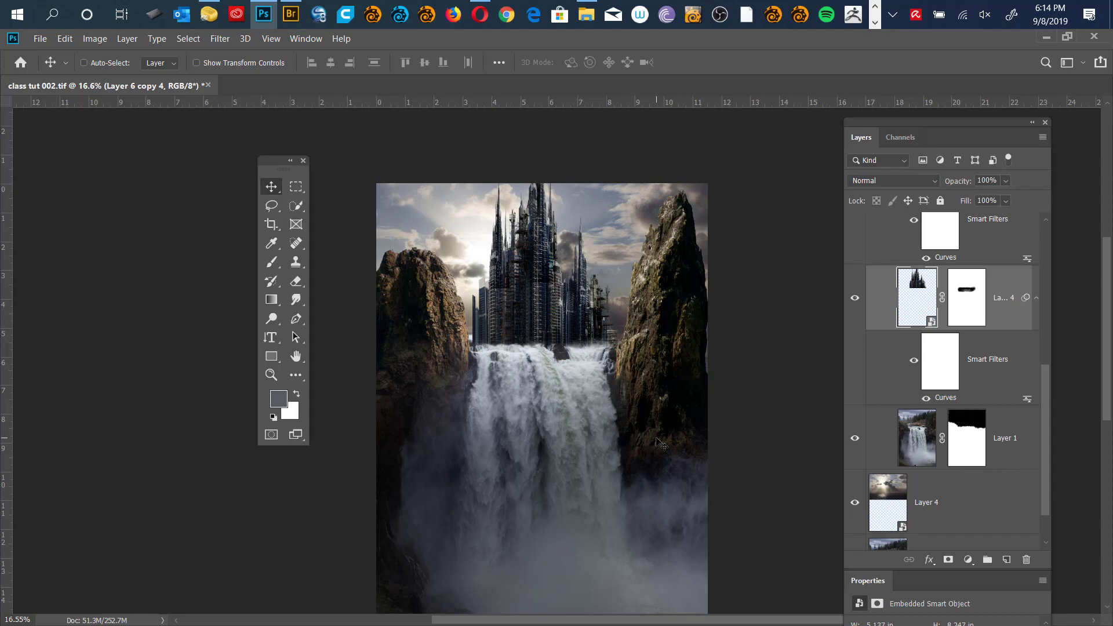
# Collapse the foreground group and select it in the layer stack.
pyautogui.moveTo(1046, 399); pyautogui.dragTo(1043, 227)
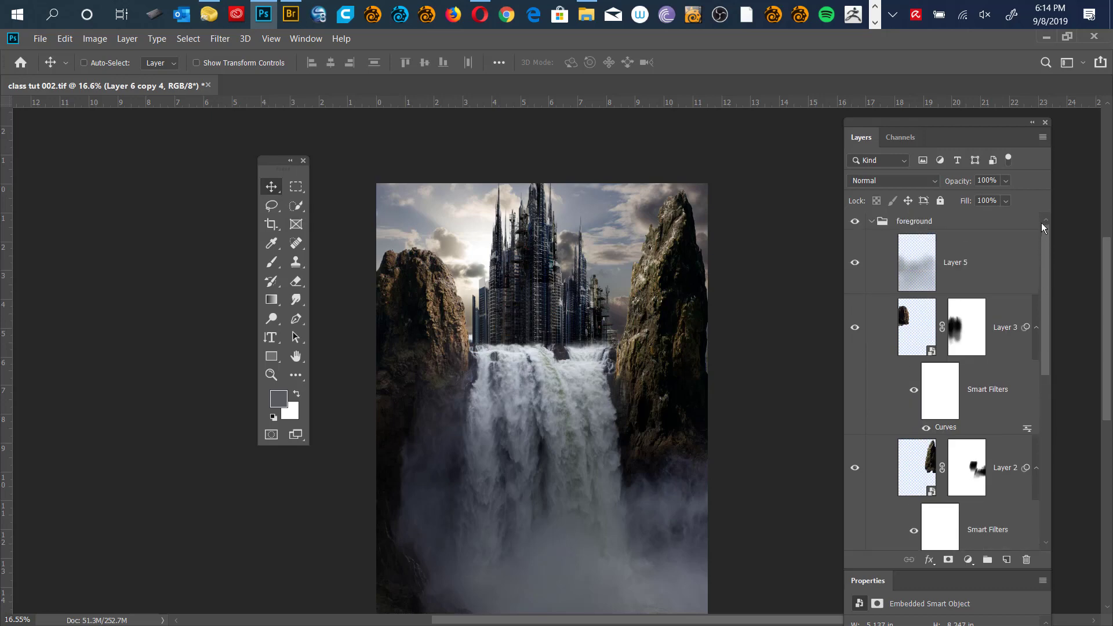
pyautogui.click(871, 221)
pyautogui.click(919, 225)
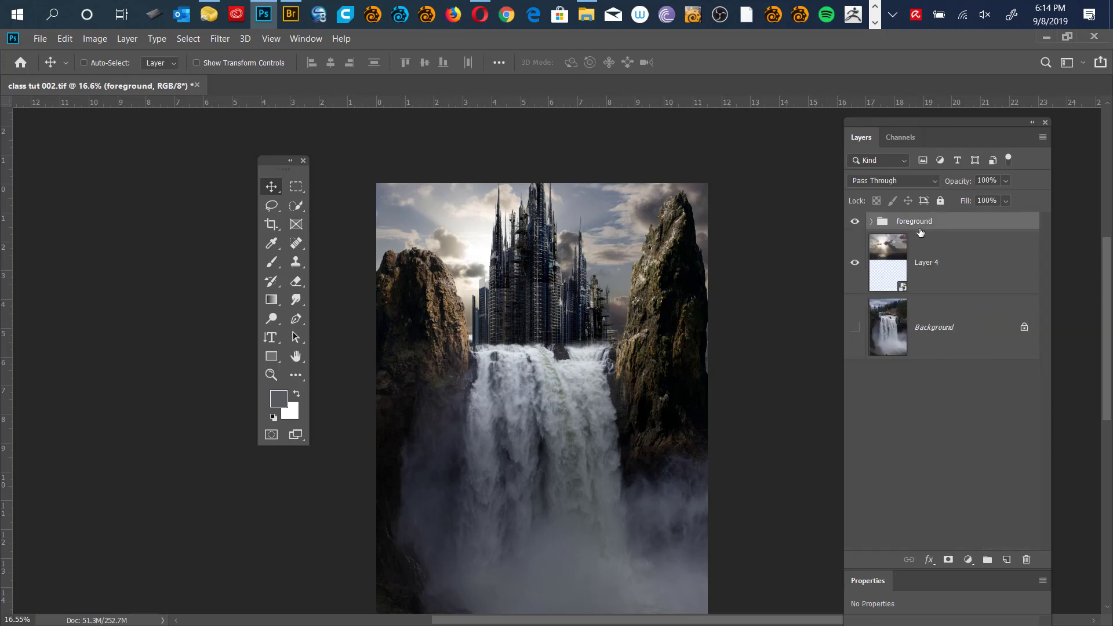
# Toggle the foreground group's visibility off and on to compare the sky with the foreground elements.
pyautogui.click(855, 221)
pyautogui.click(855, 221)
pyautogui.click(855, 222)
pyautogui.click(855, 222)
pyautogui.click(856, 223)
pyautogui.click(855, 224)
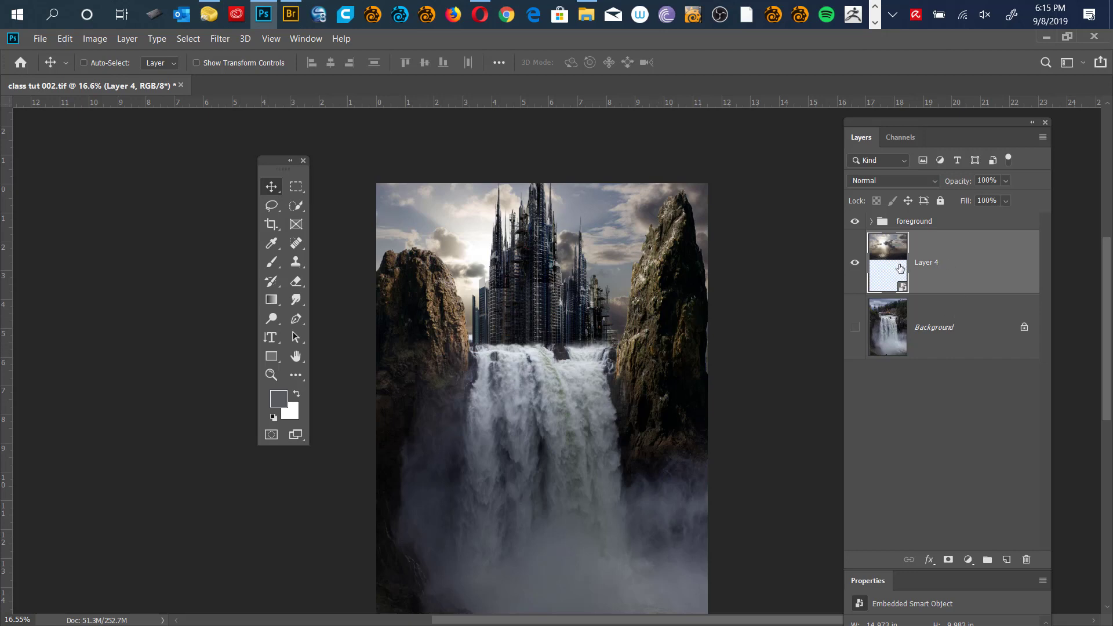
# Apply a Curves adjustment to the sky on Layer 4, with the black point at input 32 and a midtone point at input 157, output 107.
pyautogui.click(101, 41)
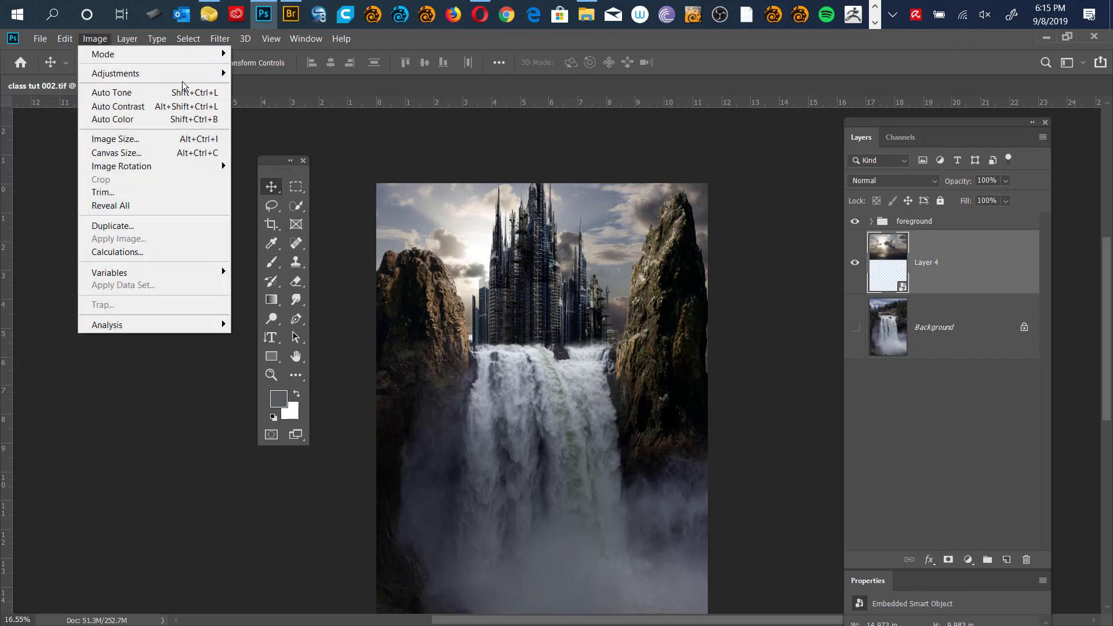
pyautogui.moveTo(189, 80)
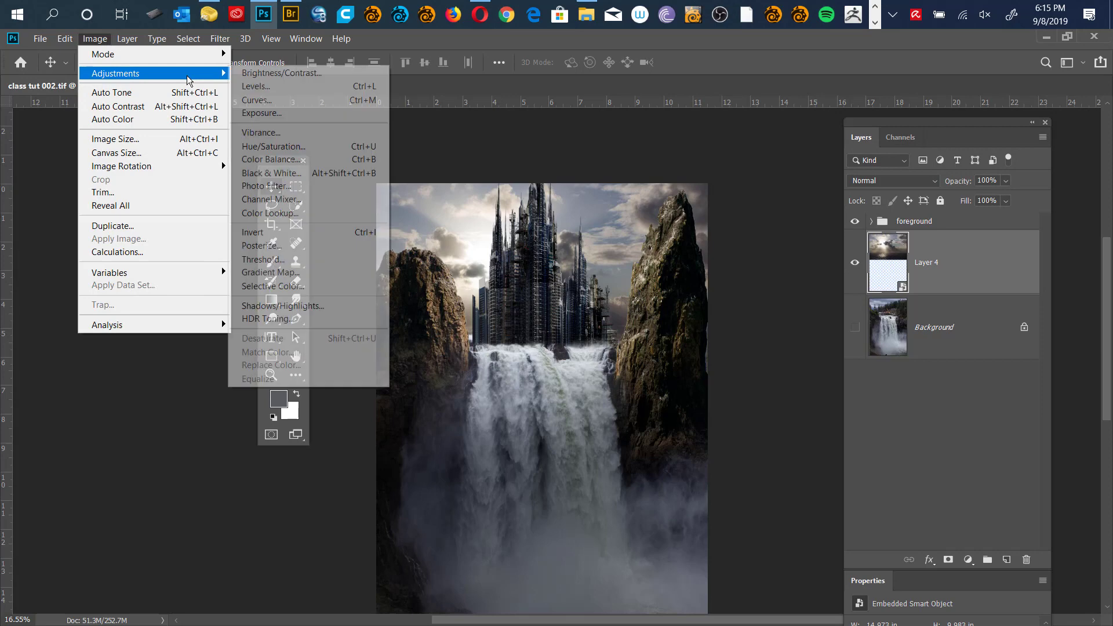
pyautogui.click(302, 101)
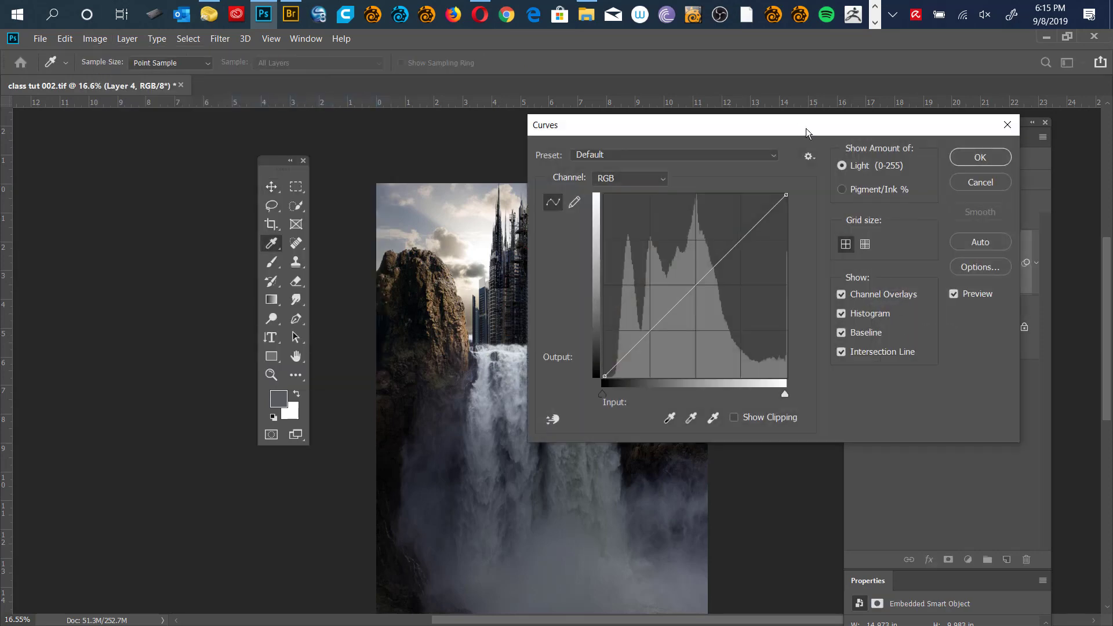
pyautogui.moveTo(805, 129); pyautogui.dragTo(977, 298)
pyautogui.moveTo(814, 512); pyautogui.dragTo(840, 517)
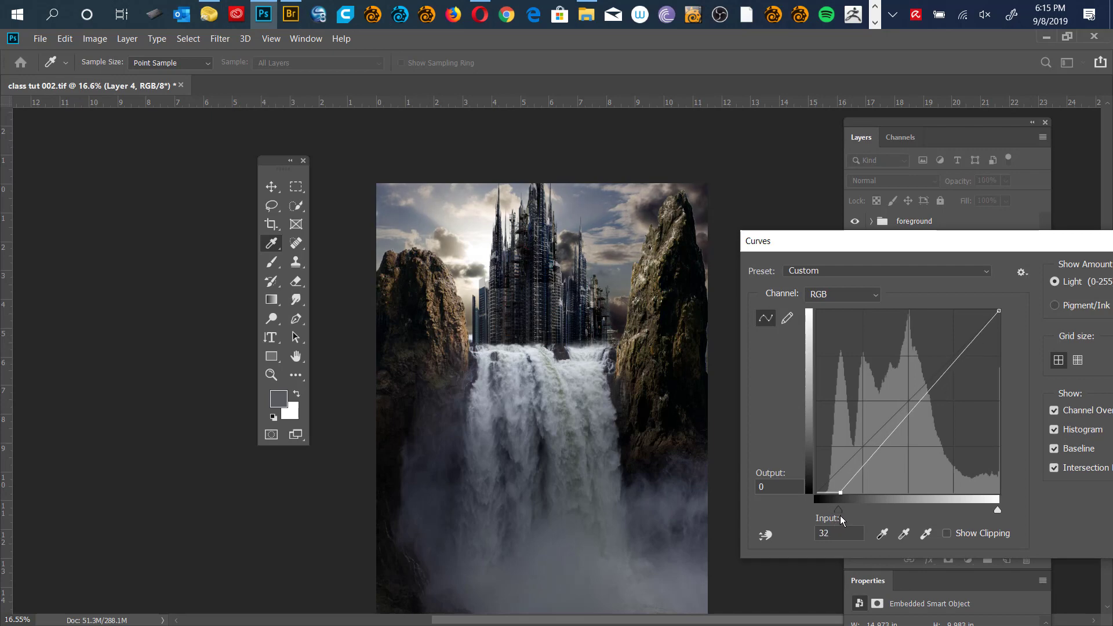
pyautogui.moveTo(997, 511); pyautogui.dragTo(1043, 496)
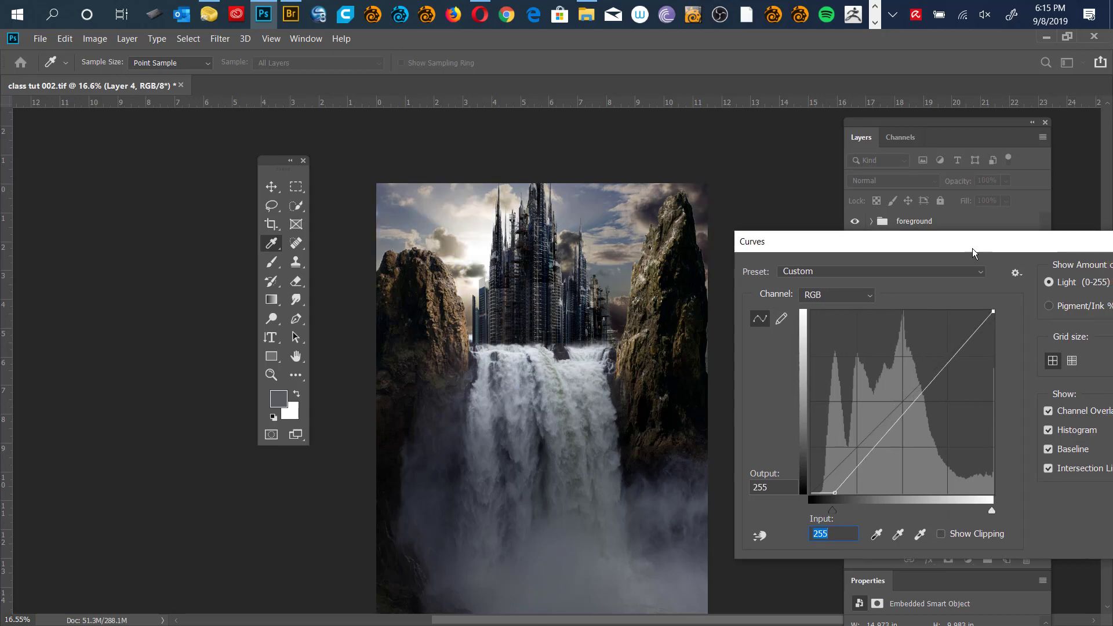
pyautogui.moveTo(972, 248); pyautogui.dragTo(883, 226)
pyautogui.moveTo(831, 379); pyautogui.dragTo(840, 394)
pyautogui.moveTo(1056, 220); pyautogui.dragTo(966, 207)
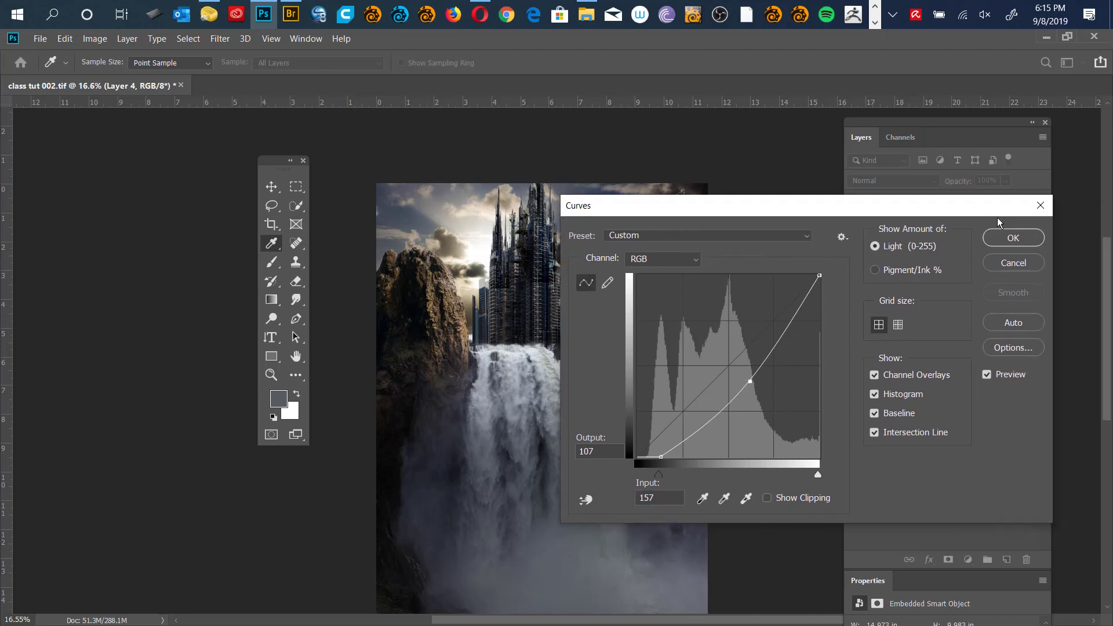
pyautogui.click(1010, 237)
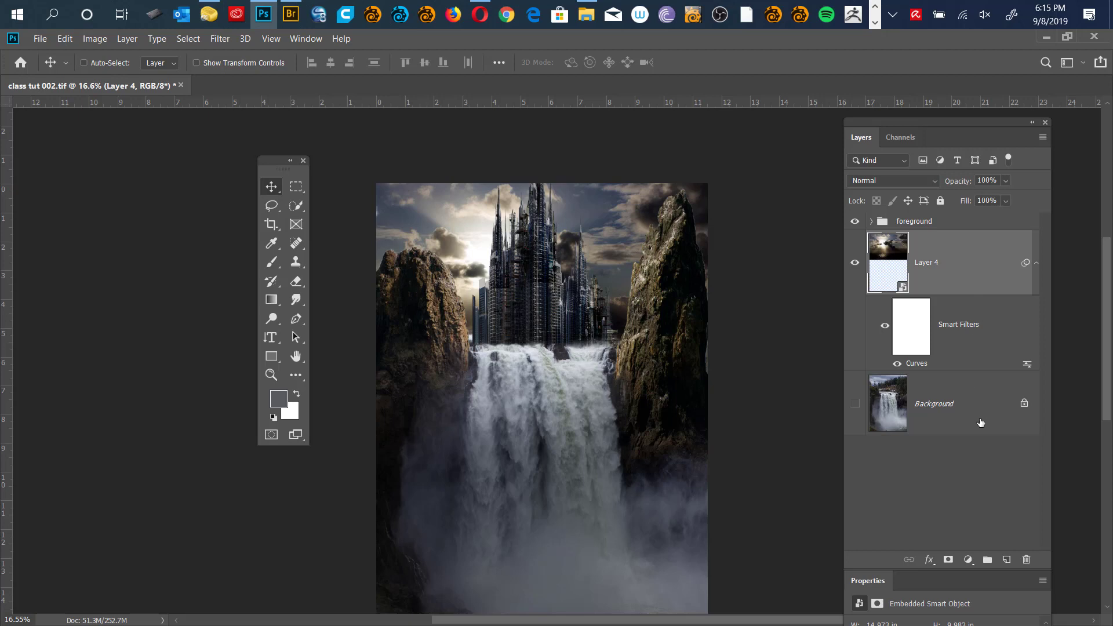
# Add an empty layer above the foreground group and set the foreground colour to orange #da7d2a.
pyautogui.click(969, 223)
pyautogui.click(1006, 559)
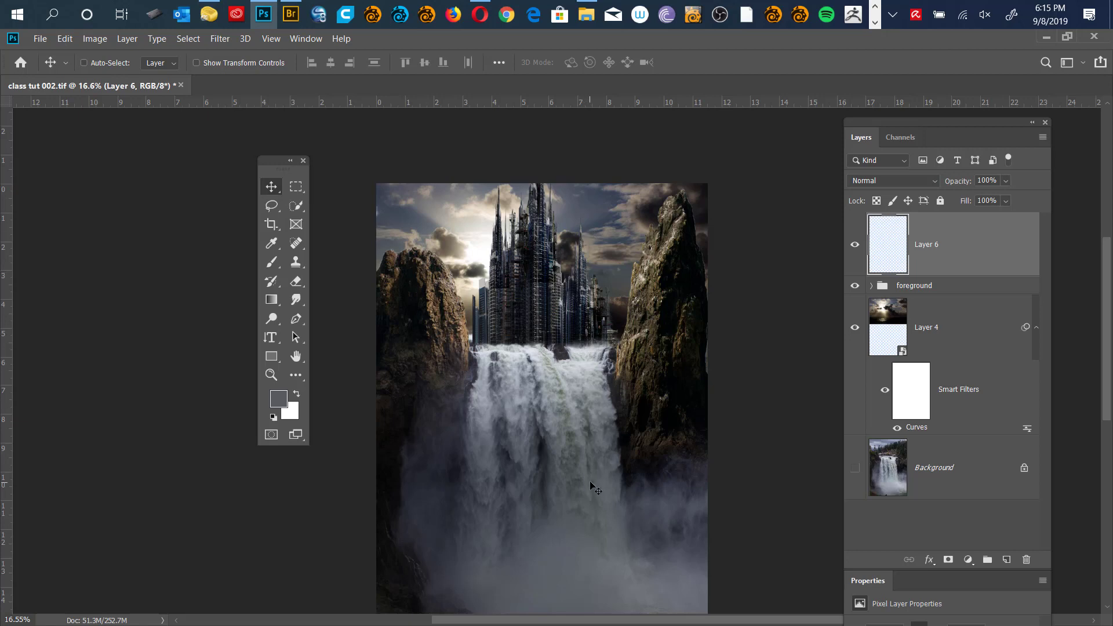
pyautogui.click(279, 399)
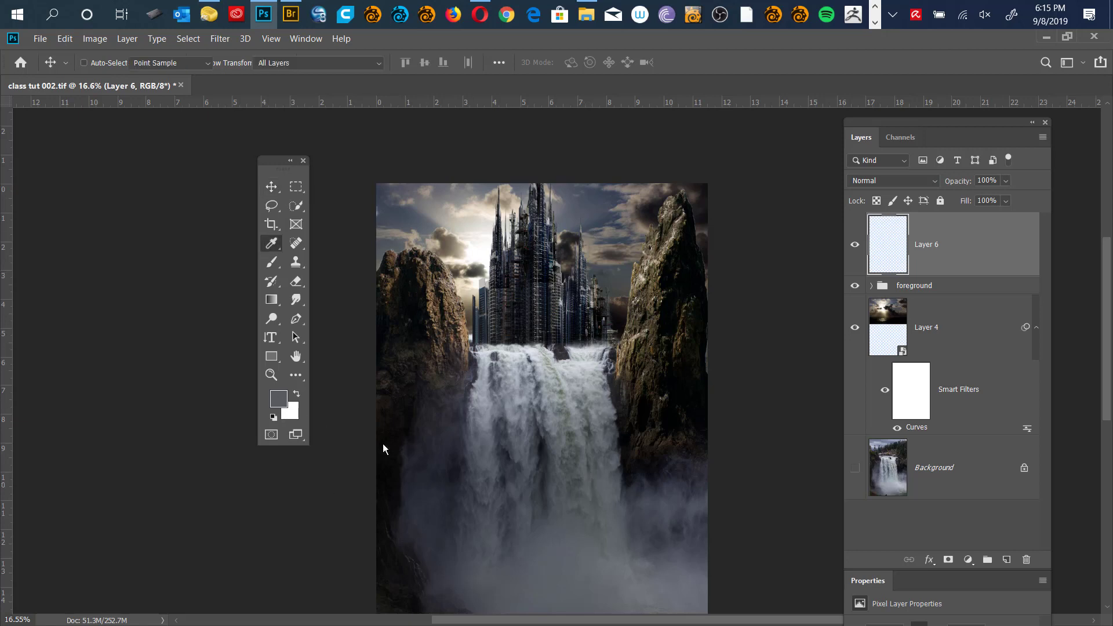
pyautogui.moveTo(975, 207); pyautogui.dragTo(921, 207)
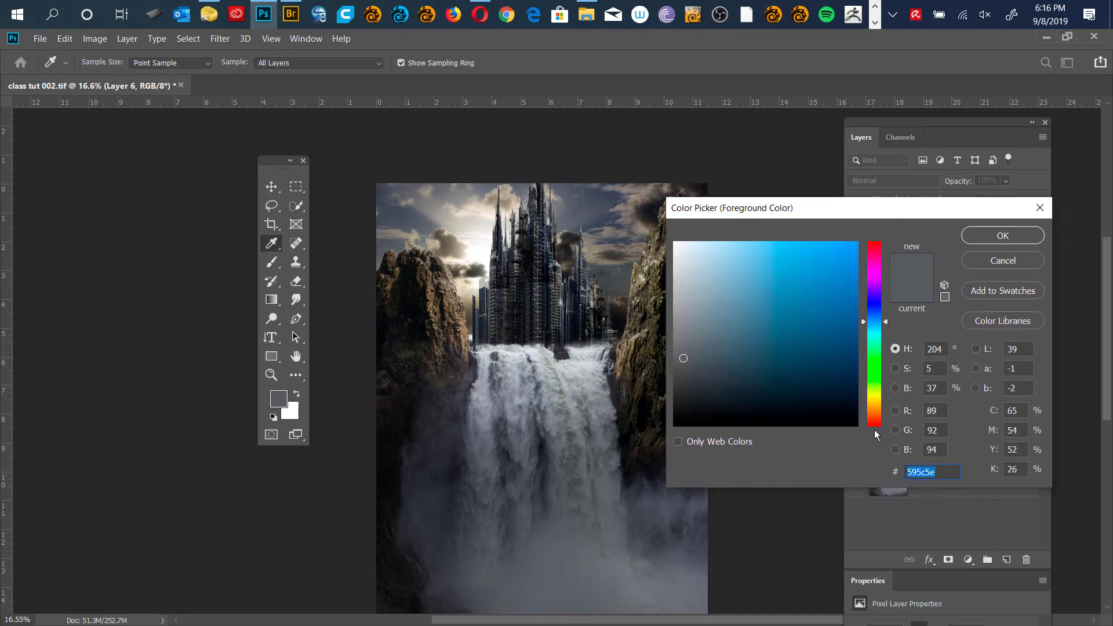
pyautogui.moveTo(871, 410); pyautogui.dragTo(870, 405)
pyautogui.click(797, 262)
pyautogui.click(797, 259)
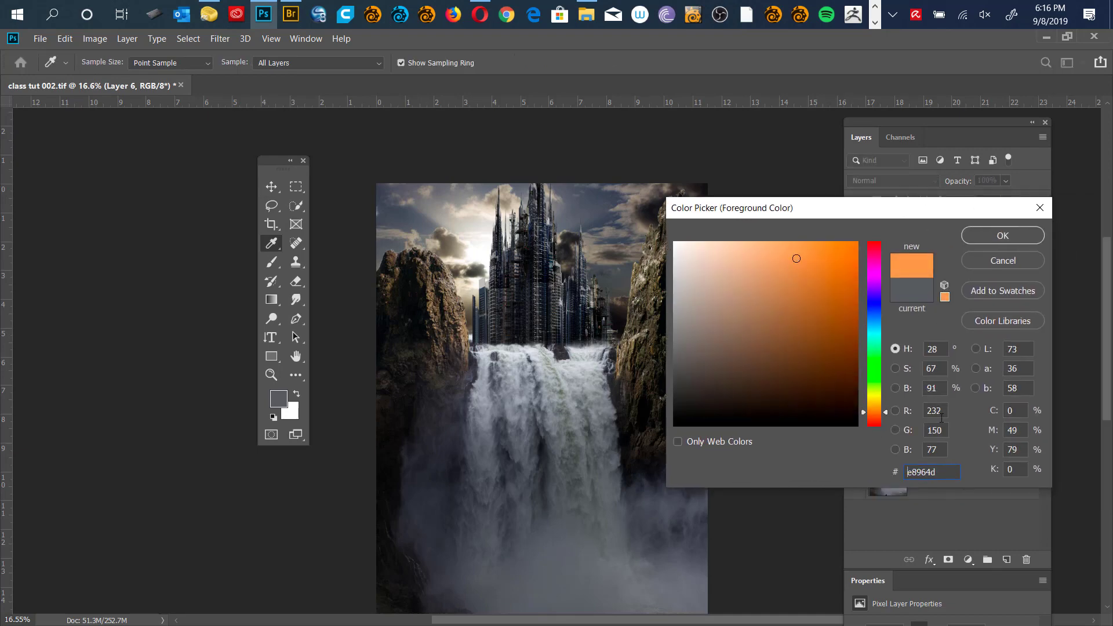
pyautogui.click(823, 268)
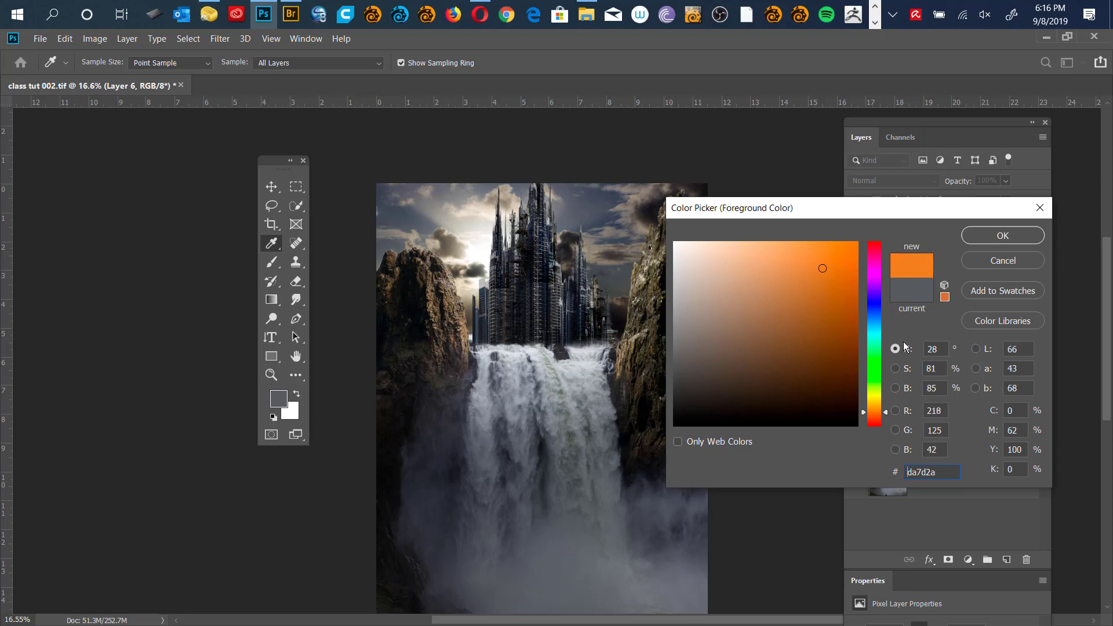
pyautogui.click(986, 238)
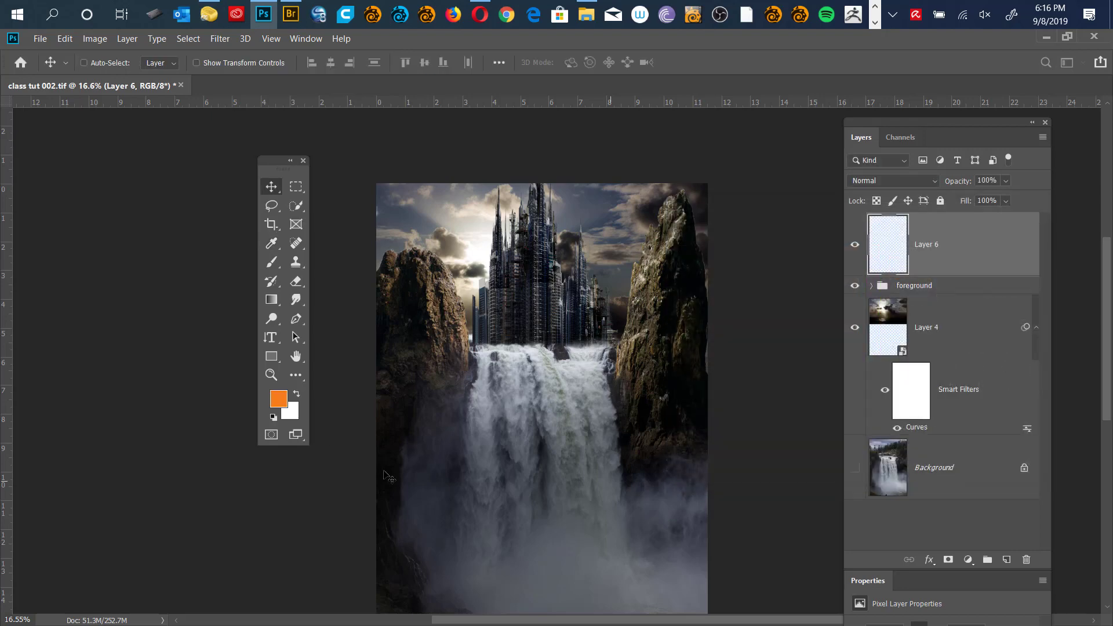
# Set the background colour to a deep blue, #1226bf.
pyautogui.click(294, 413)
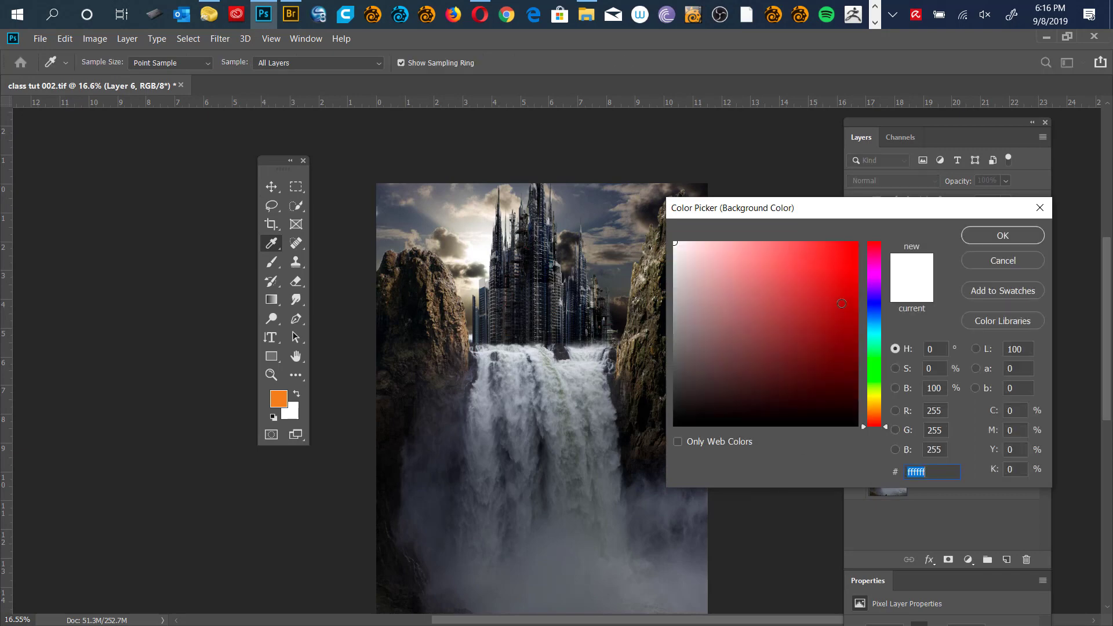
pyautogui.click(874, 312)
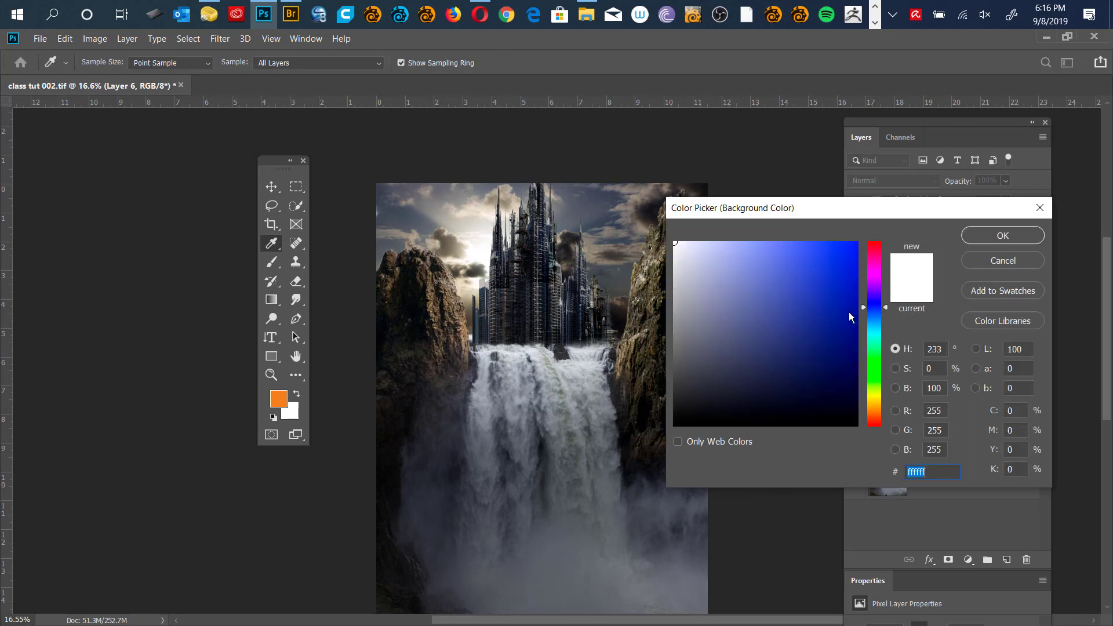
pyautogui.moveTo(838, 293); pyautogui.dragTo(842, 289)
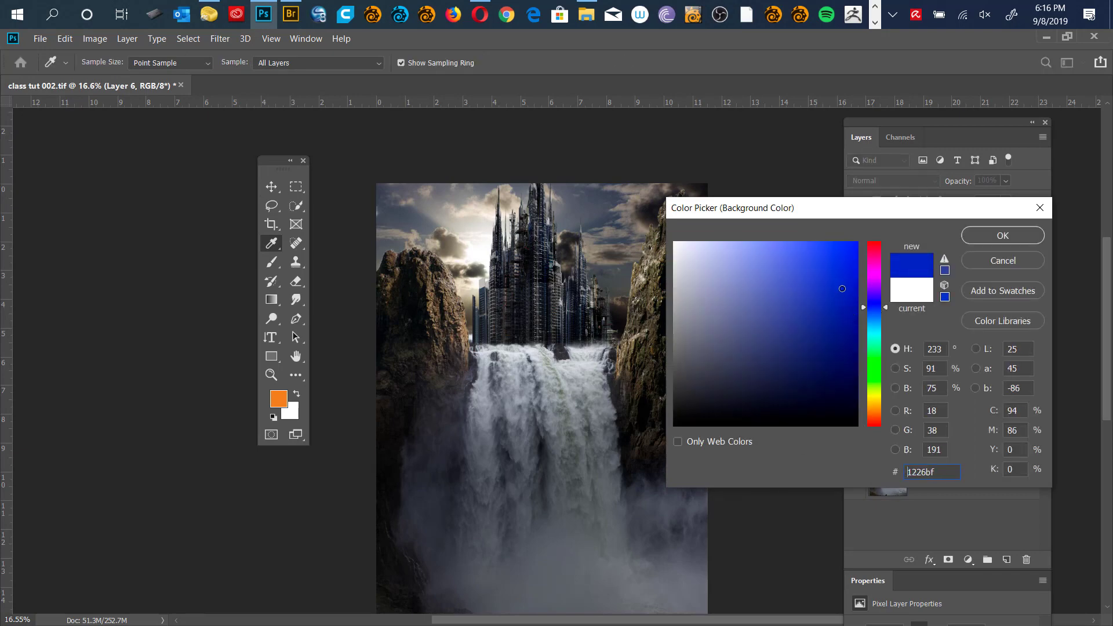
pyautogui.click(998, 239)
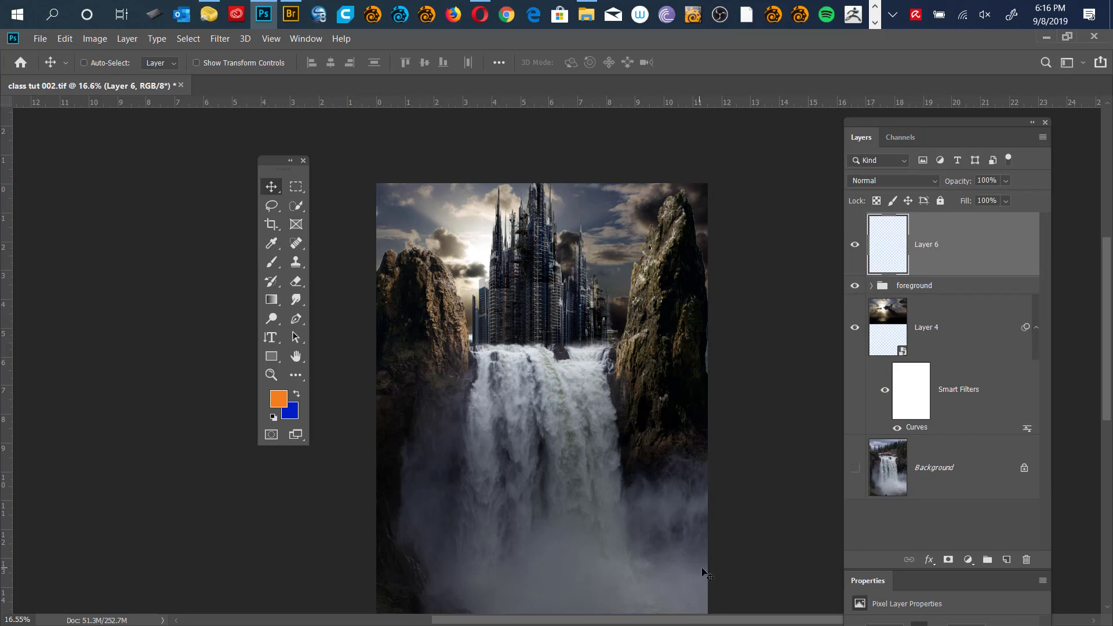
# Fill Layer 6 with a vertical linear Foreground to Background gradient, running from orange at the image's top to blue at its bottom.
pyautogui.press('f')
pyautogui.moveTo(738, 399); pyautogui.dragTo(711, 390)
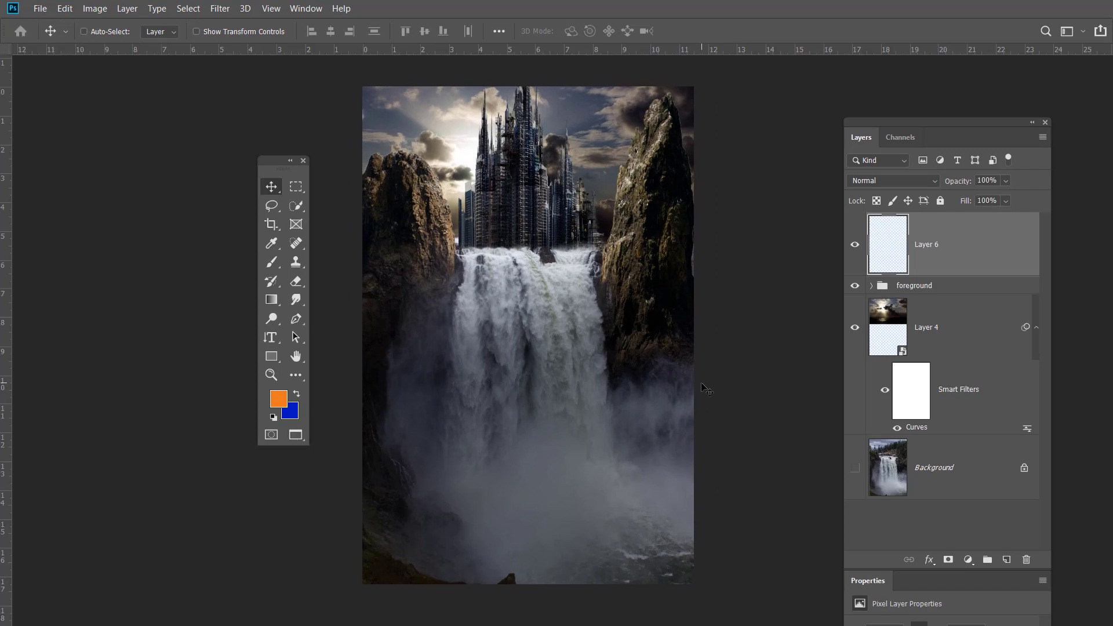
pyautogui.press('g')
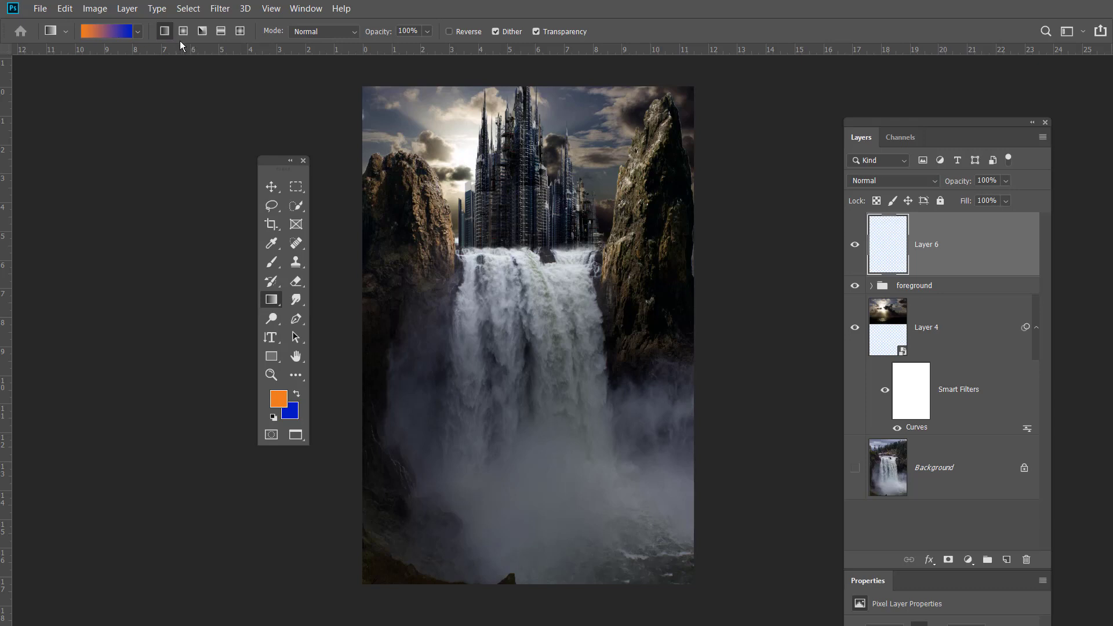
pyautogui.click(106, 35)
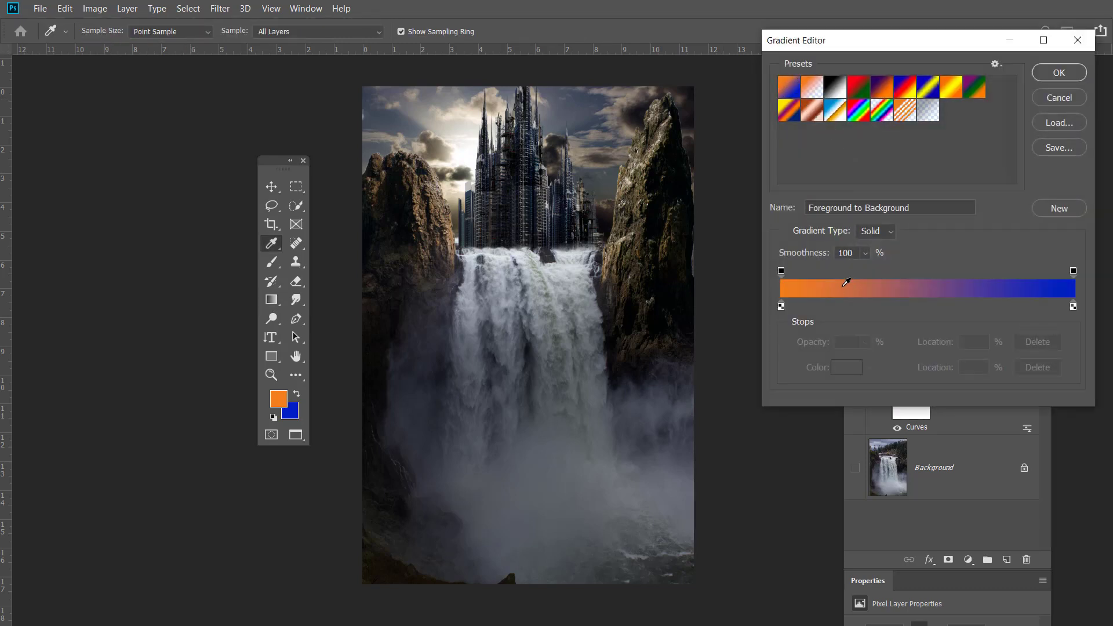
pyautogui.click(1059, 73)
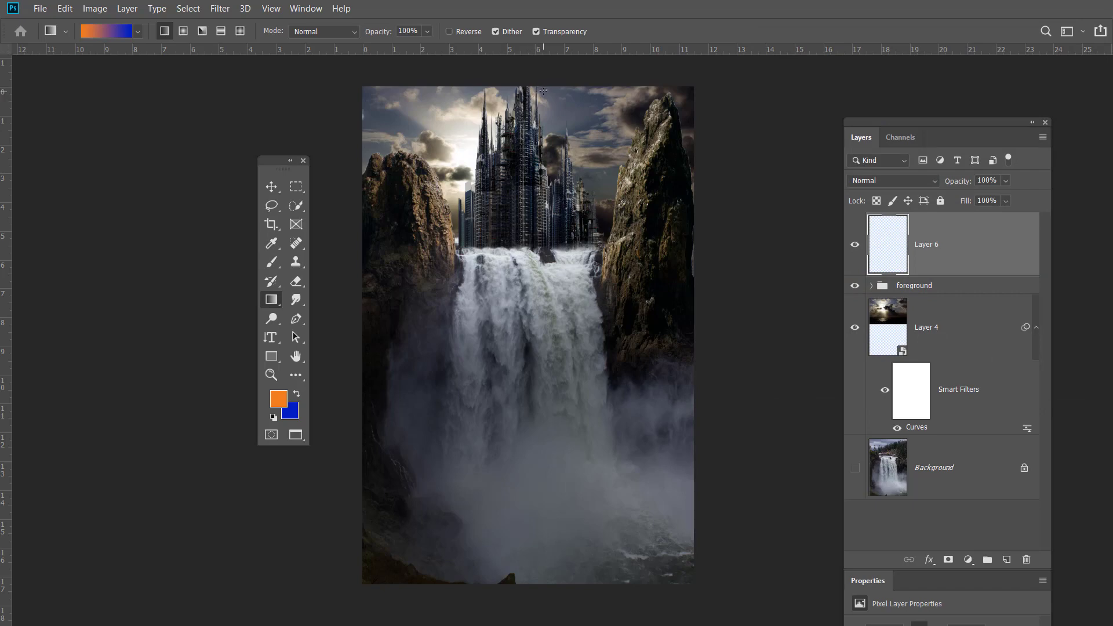
pyautogui.moveTo(542, 88); pyautogui.dragTo(573, 133)
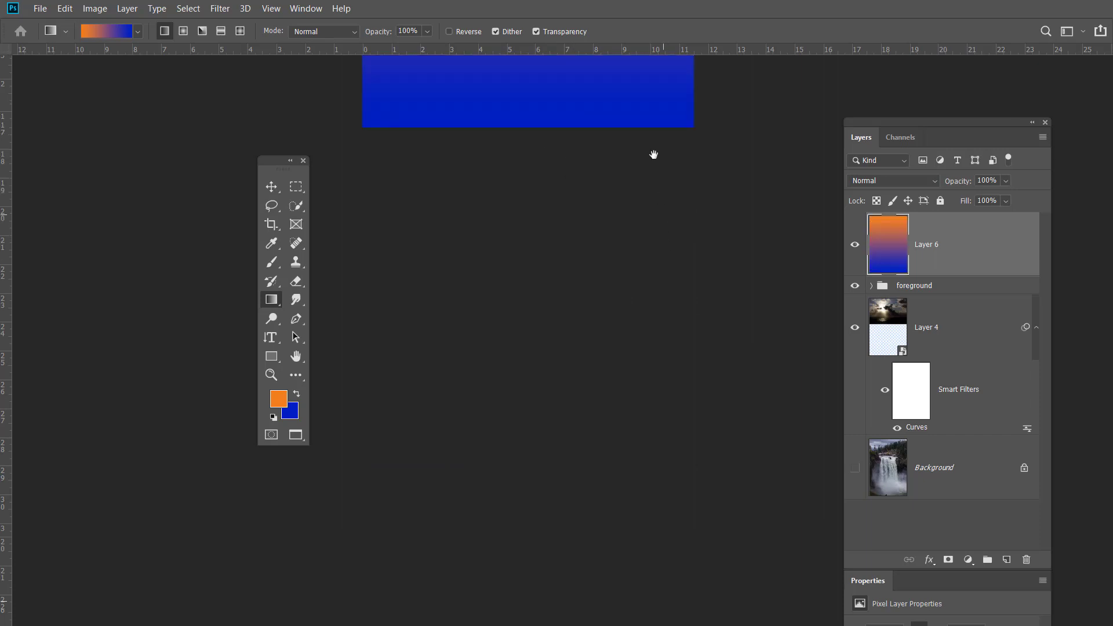
pyautogui.moveTo(653, 155); pyautogui.dragTo(634, 565)
pyautogui.moveTo(643, 405); pyautogui.dragTo(645, 401)
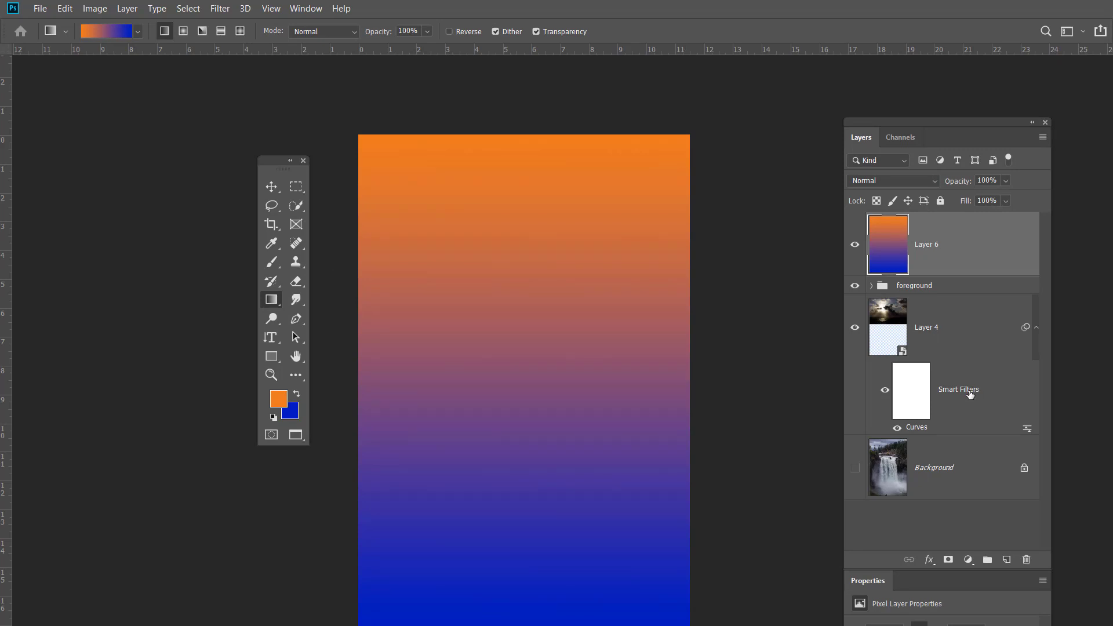
# Set the gradient layer's blend mode to Overlay and its opacity to 64%.
pyautogui.click(934, 184)
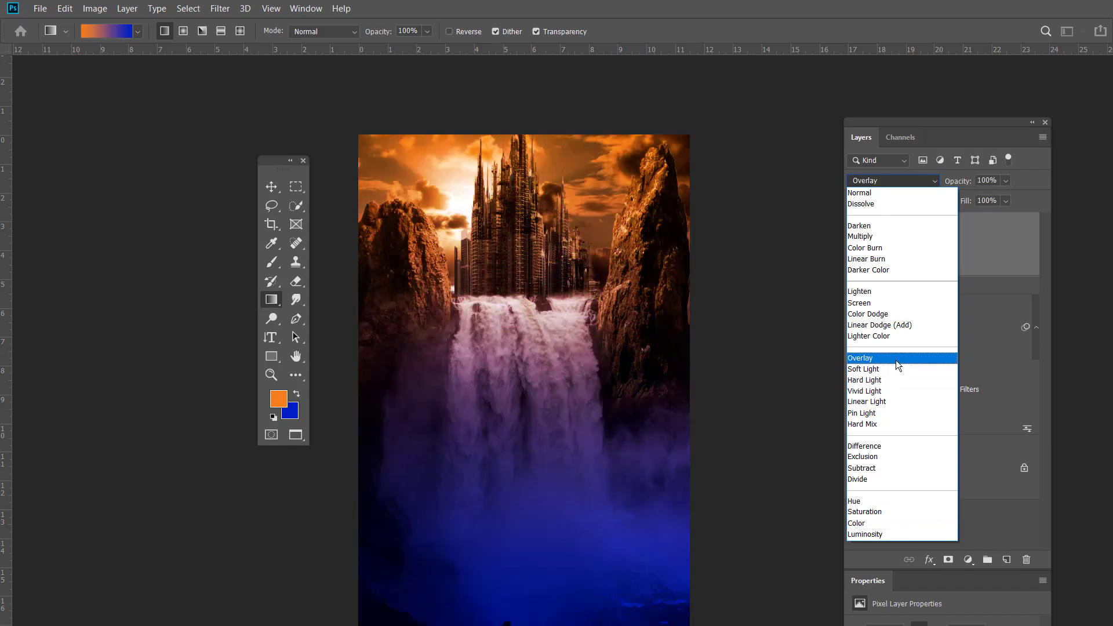
pyautogui.click(895, 360)
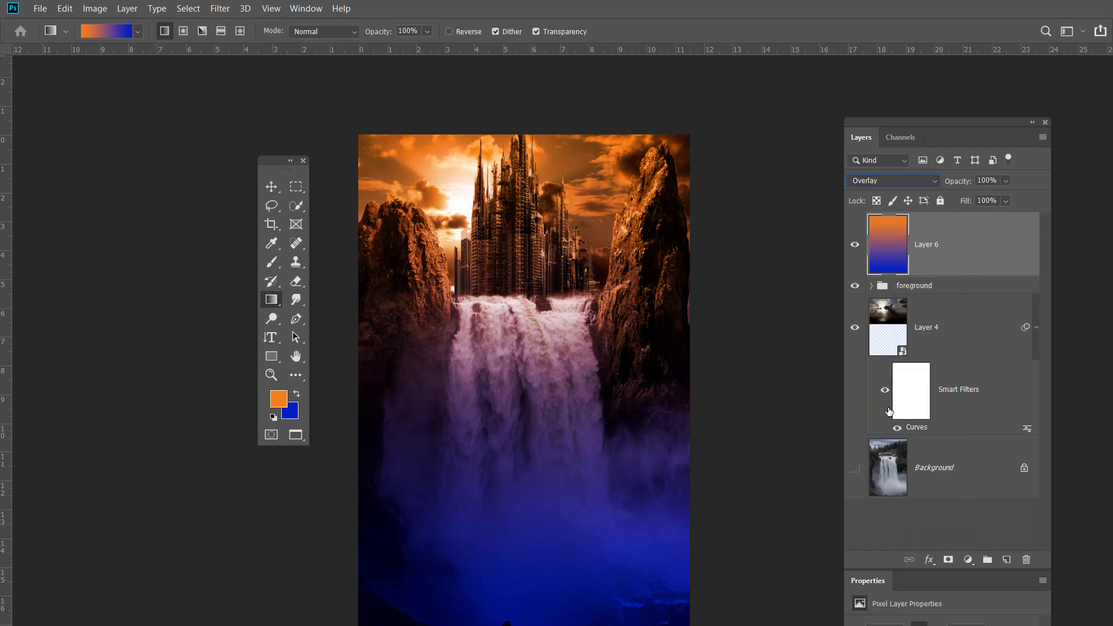
pyautogui.moveTo(958, 184); pyautogui.dragTo(916, 569)
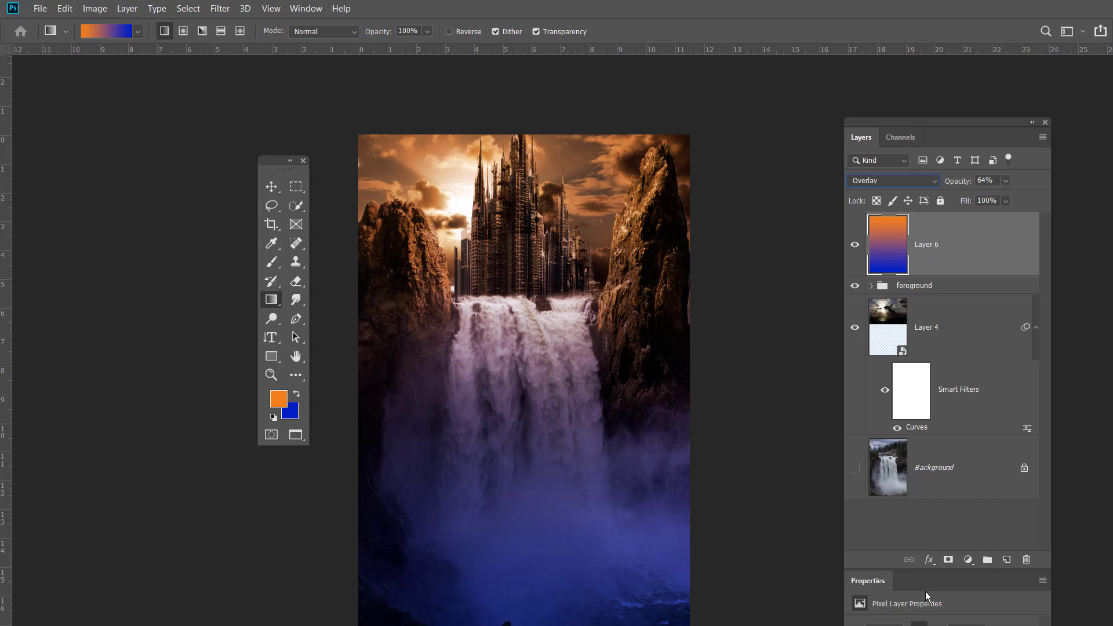
# Switch to Bridge and place lights_006.jpg from the Mastering Layers folder into the composite as a new layer above the gradient.
pyautogui.press('super')
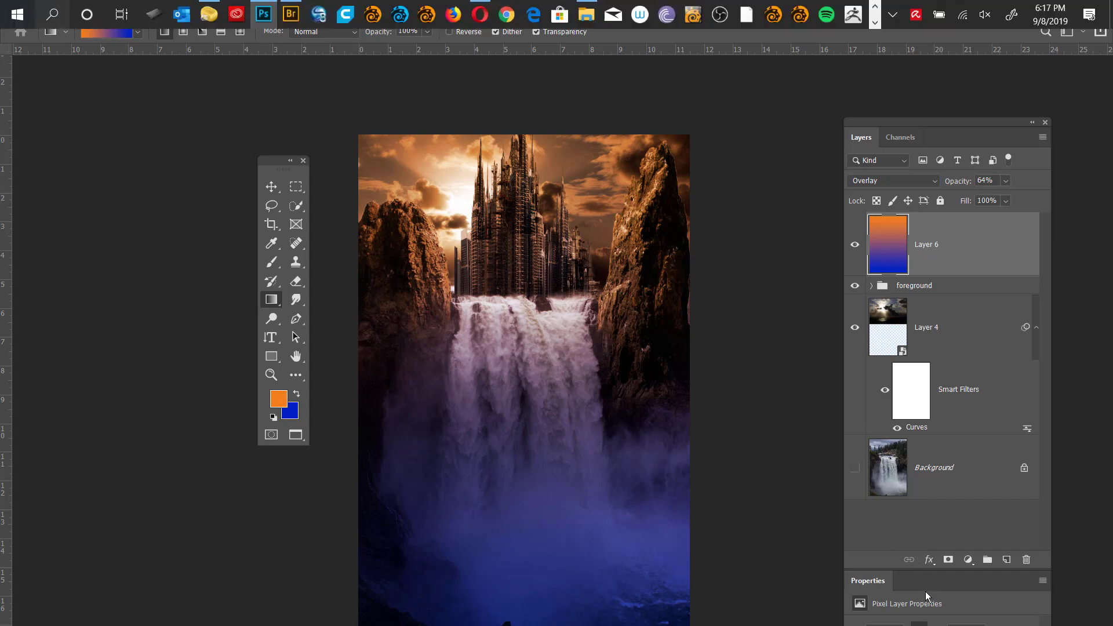
pyautogui.press('super')
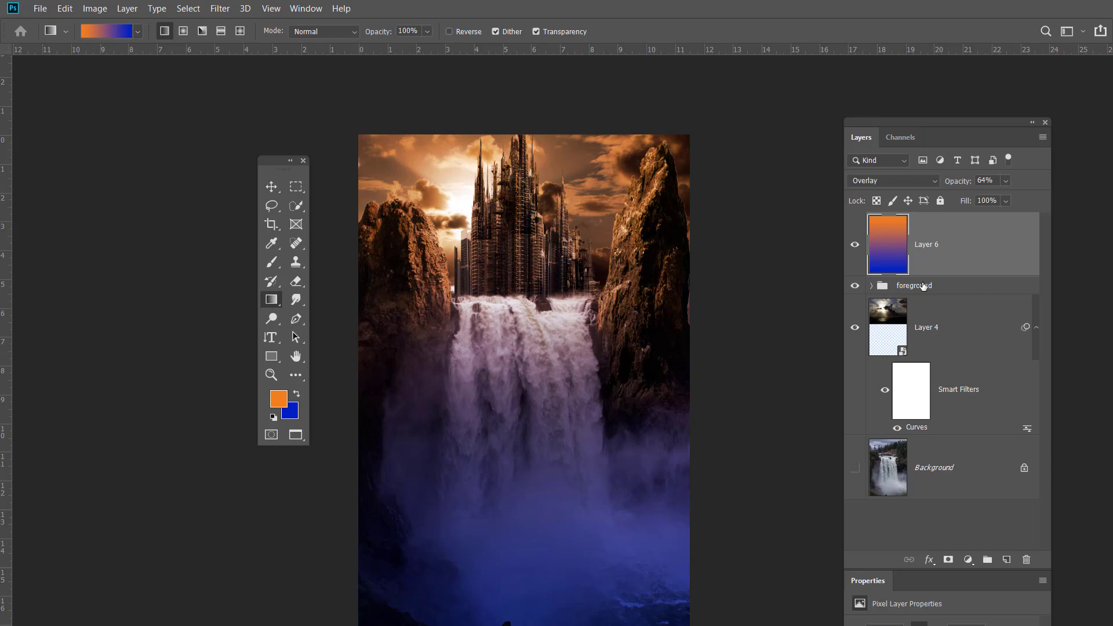
pyautogui.hotkey('ctrl', 'alt', 'o')
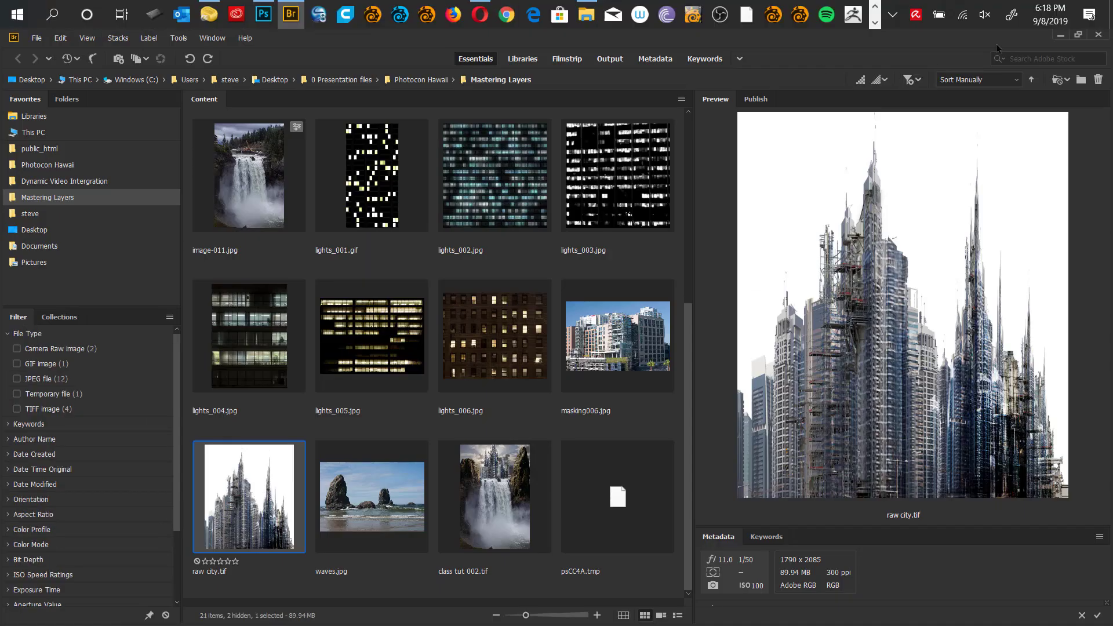
pyautogui.doubleClick(964, 37)
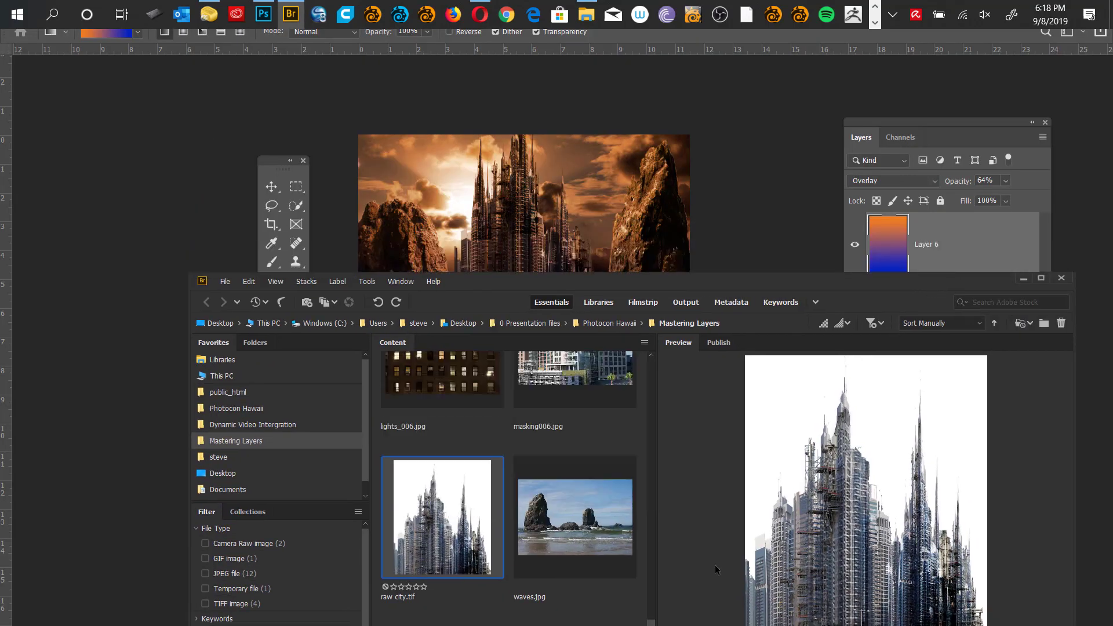
pyautogui.moveTo(714, 604); pyautogui.dragTo(719, 558)
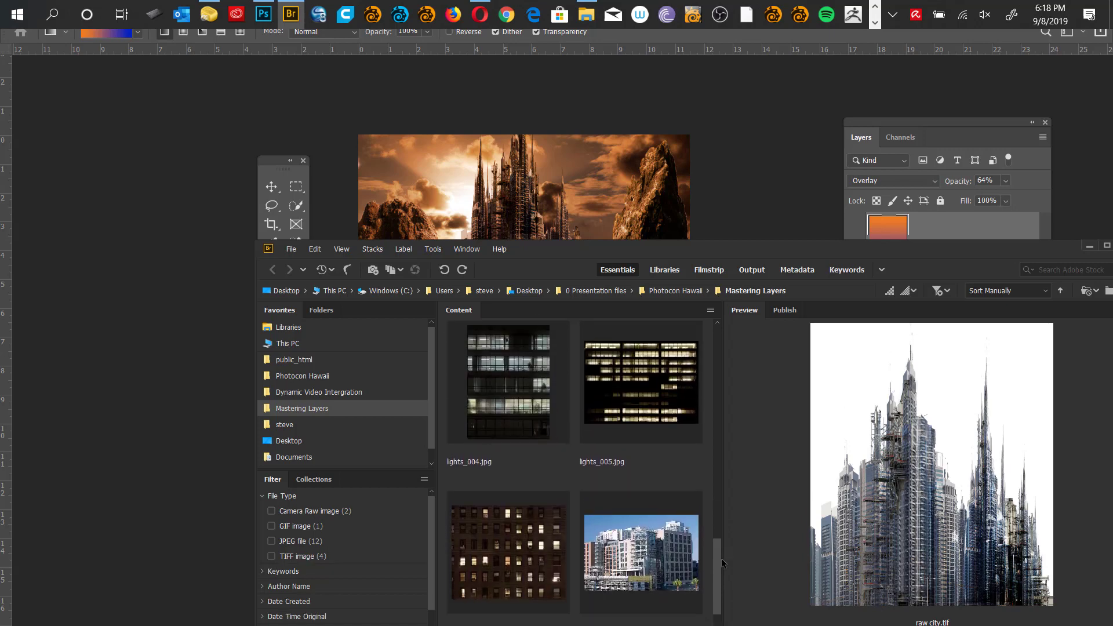
pyautogui.click(543, 560)
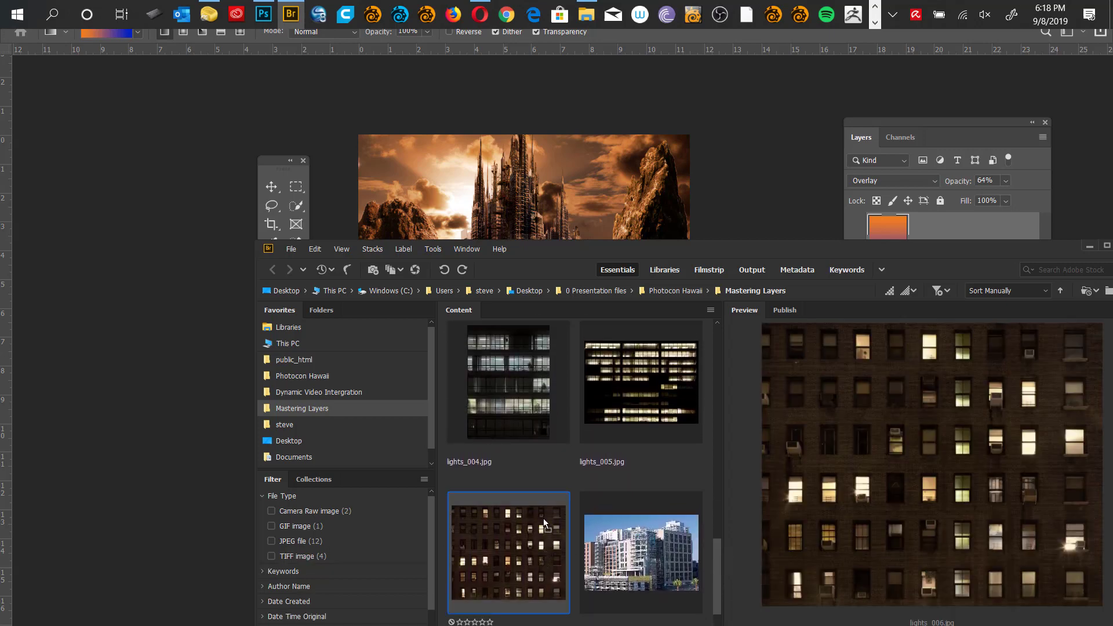
pyautogui.moveTo(544, 559); pyautogui.dragTo(538, 198)
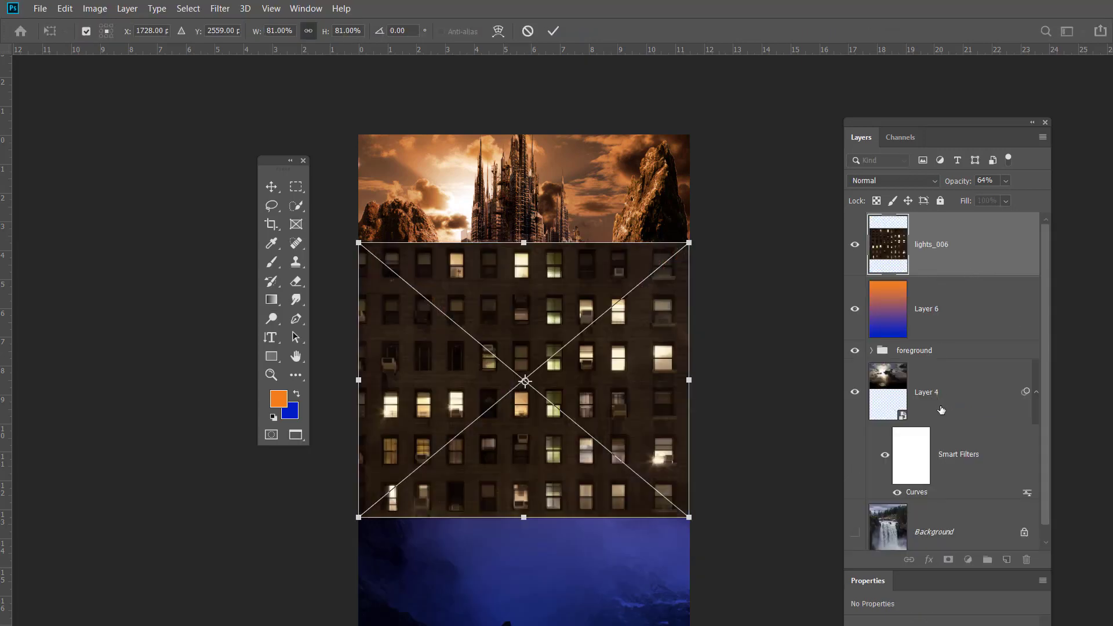
pyautogui.press('g')
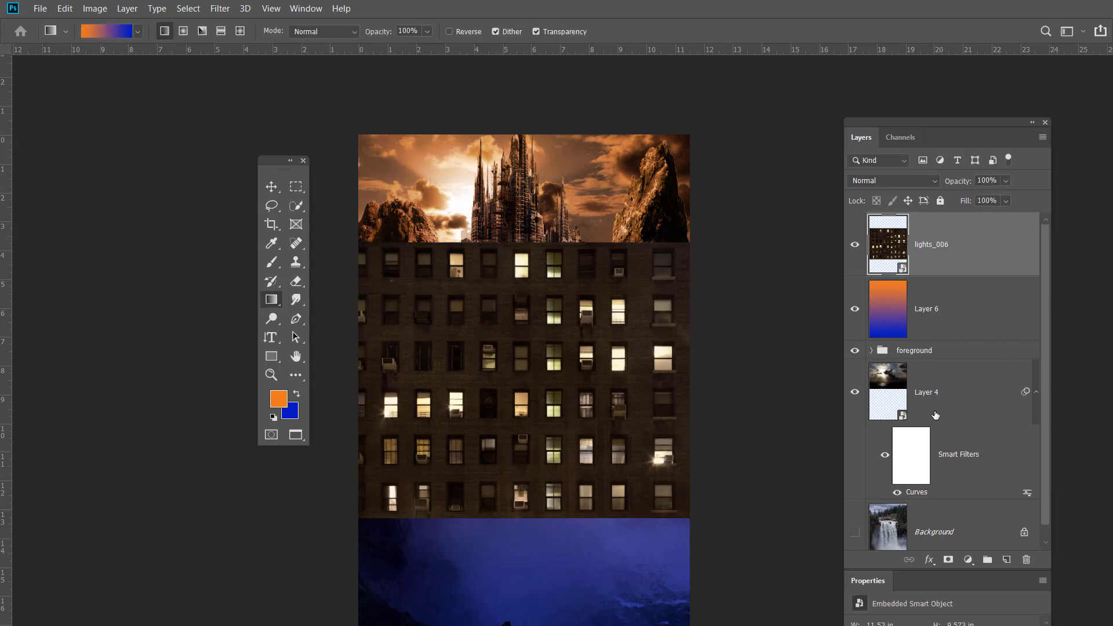
# Place lights_002.jpg from Bridge into the composite above lights_006, and hide the lights_006 layer.
pyautogui.hotkey('alt', 'Tab')
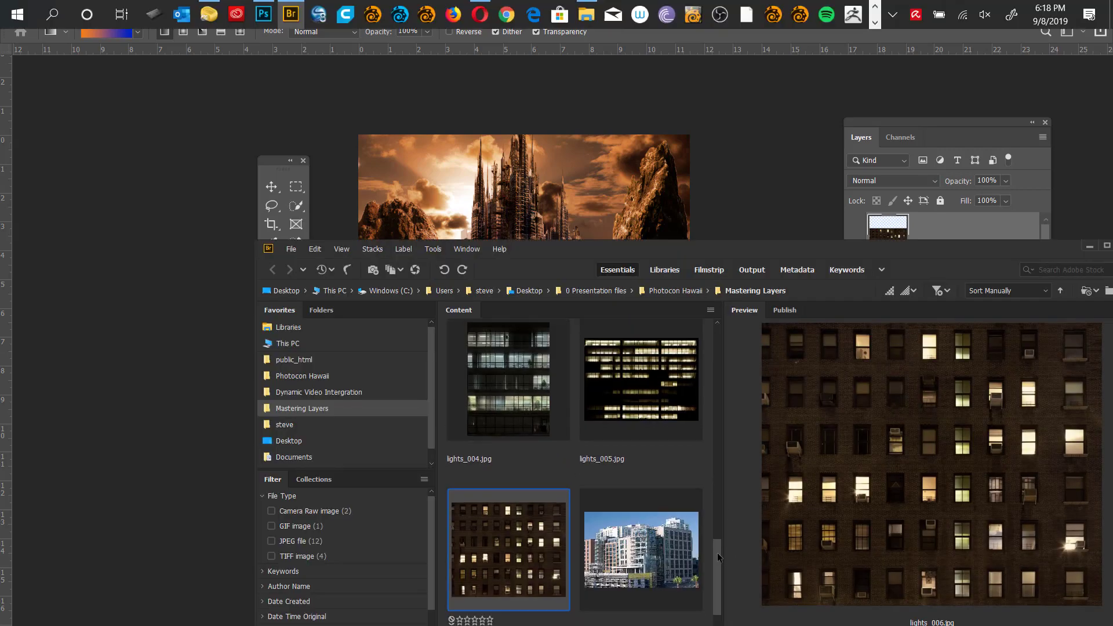
pyautogui.moveTo(717, 585); pyautogui.dragTo(719, 492)
pyautogui.click(540, 520)
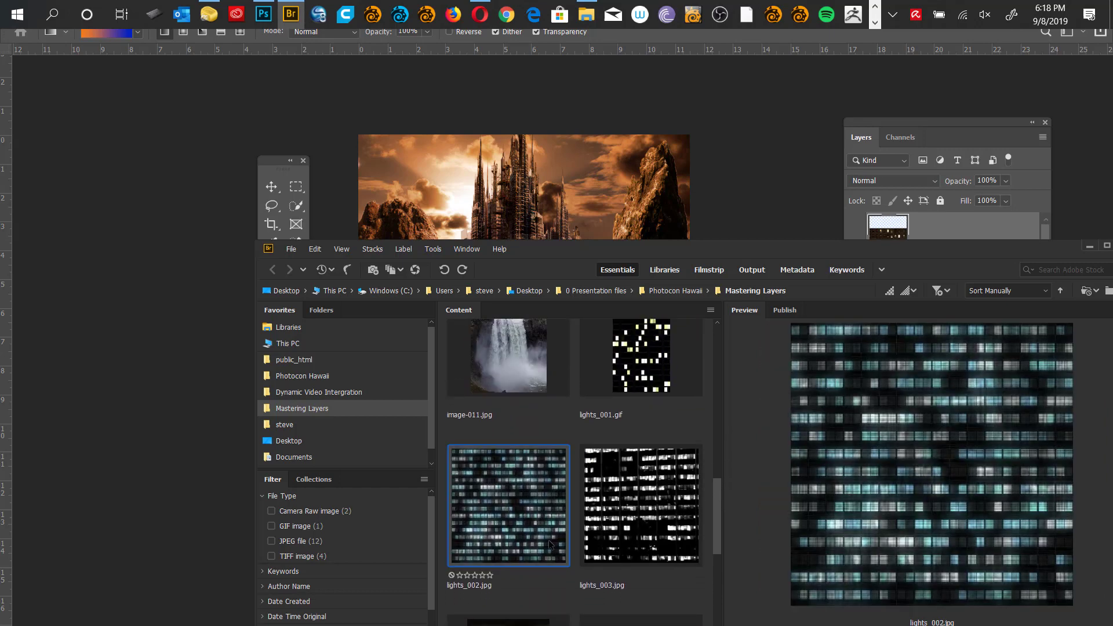
pyautogui.moveTo(523, 529); pyautogui.dragTo(555, 203)
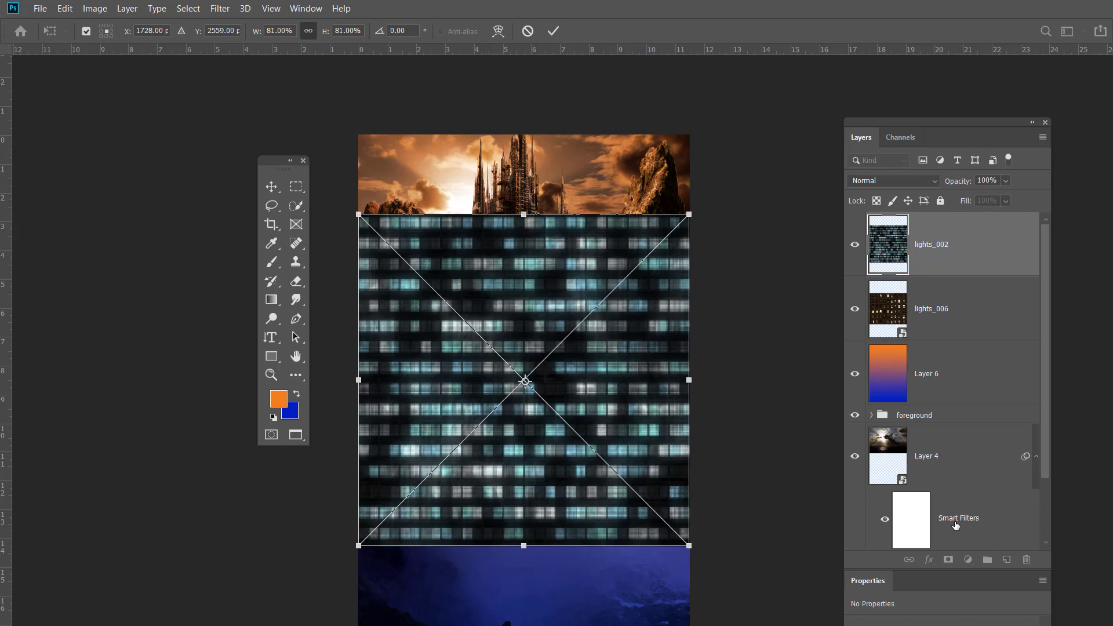
pyautogui.press('g')
pyautogui.click(855, 308)
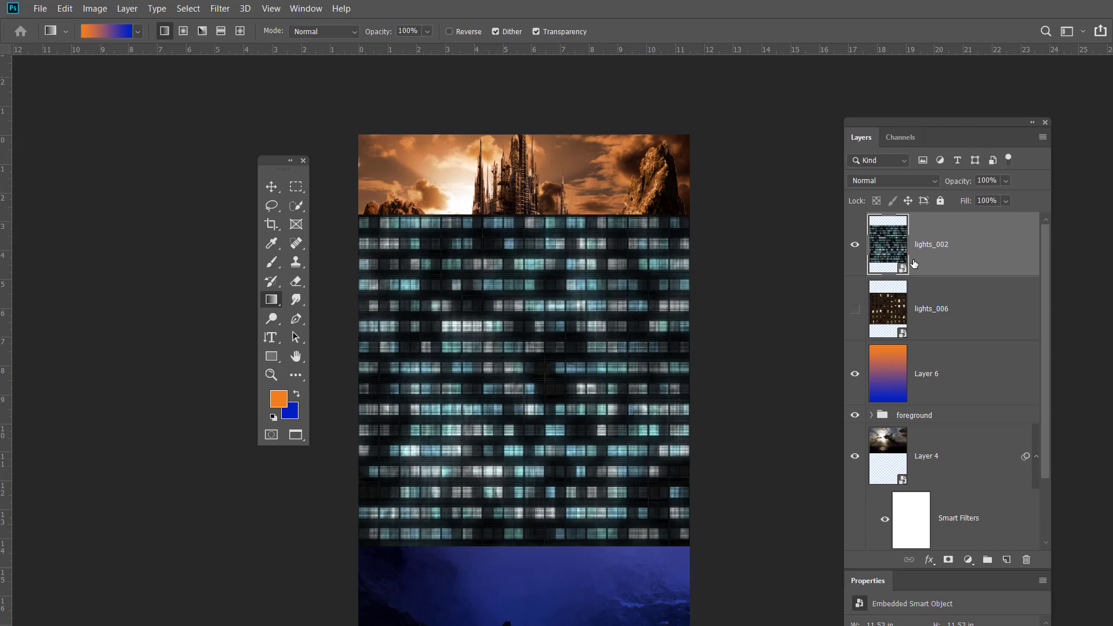
# Set the lights_002 layer's blend mode to Color Dodge and duplicate it, leaving the original selected.
pyautogui.click(919, 182)
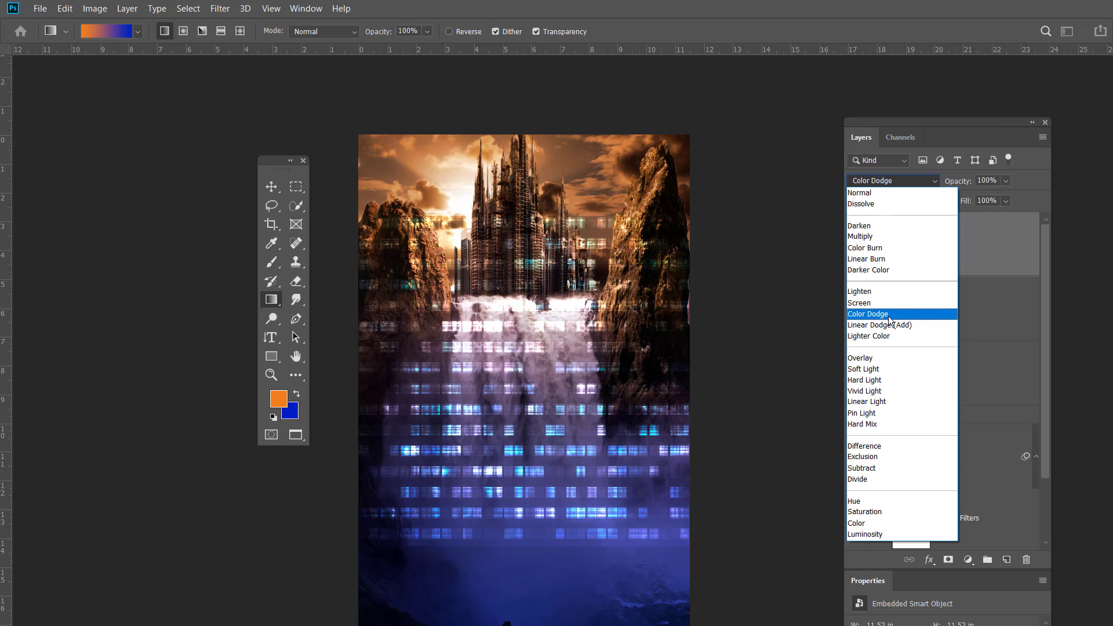
pyautogui.click(891, 315)
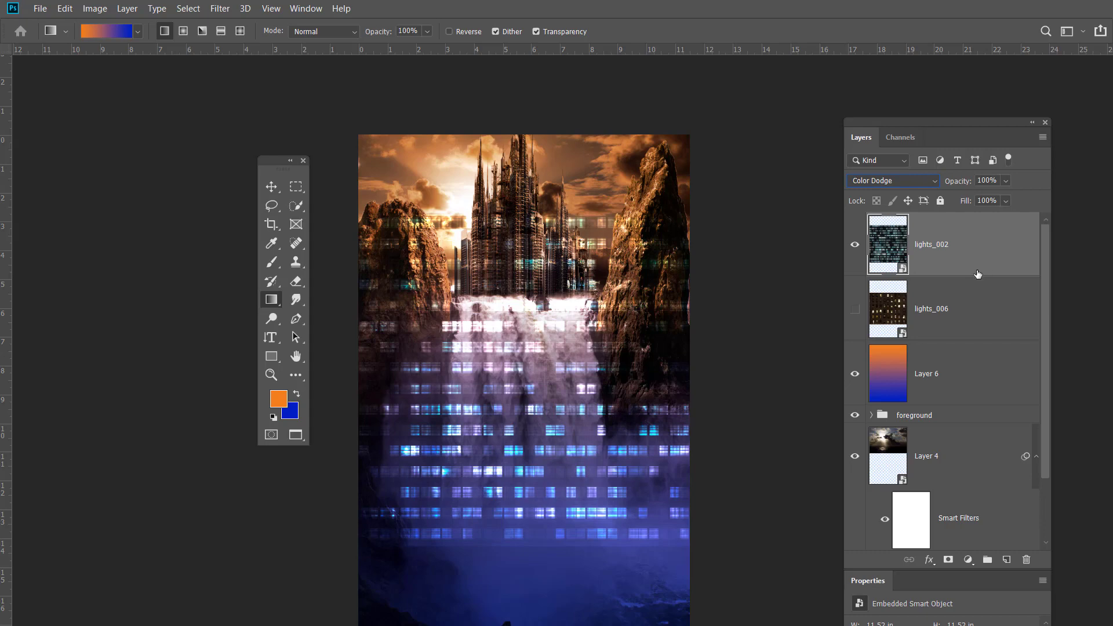
pyautogui.hotkey('ctrl', 'j')
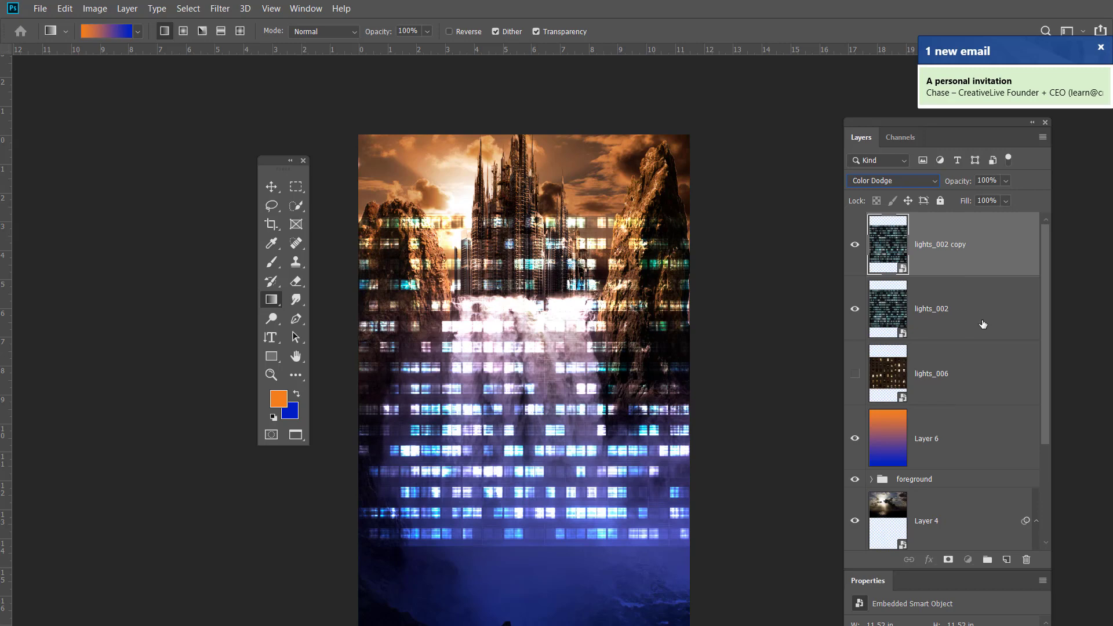
pyautogui.click(981, 320)
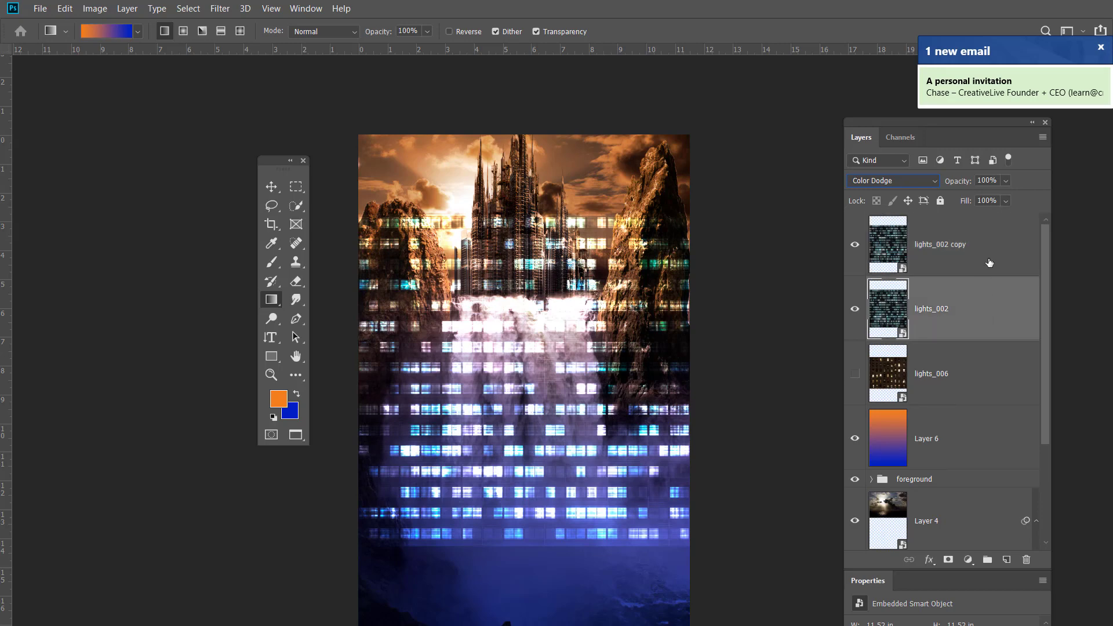
# Combine the two lights_002 layers into one smart object and set its blend mode to Color Dodge.
pyautogui.keyDown('shift'); pyautogui.click(988, 261); pyautogui.keyUp('shift')
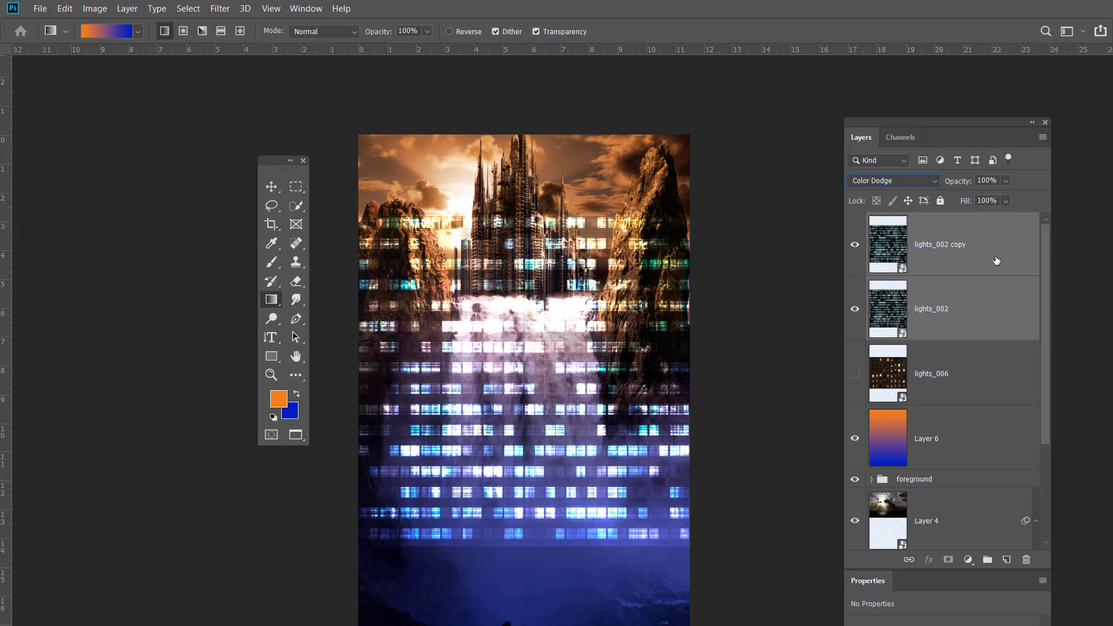
pyautogui.rightClick(1002, 256)
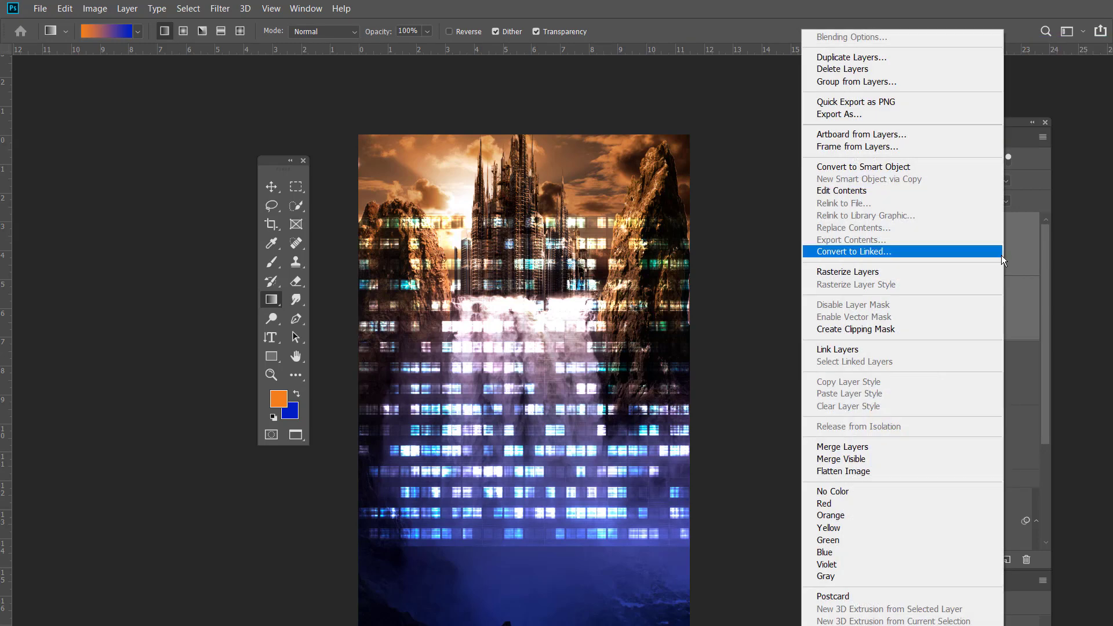
pyautogui.click(896, 168)
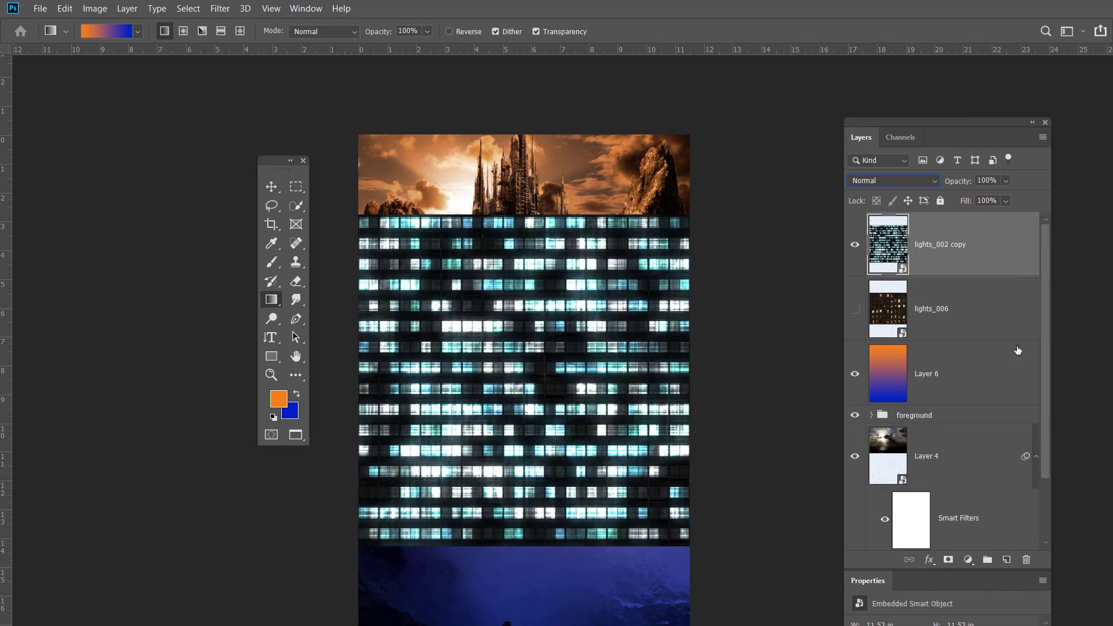
pyautogui.click(934, 183)
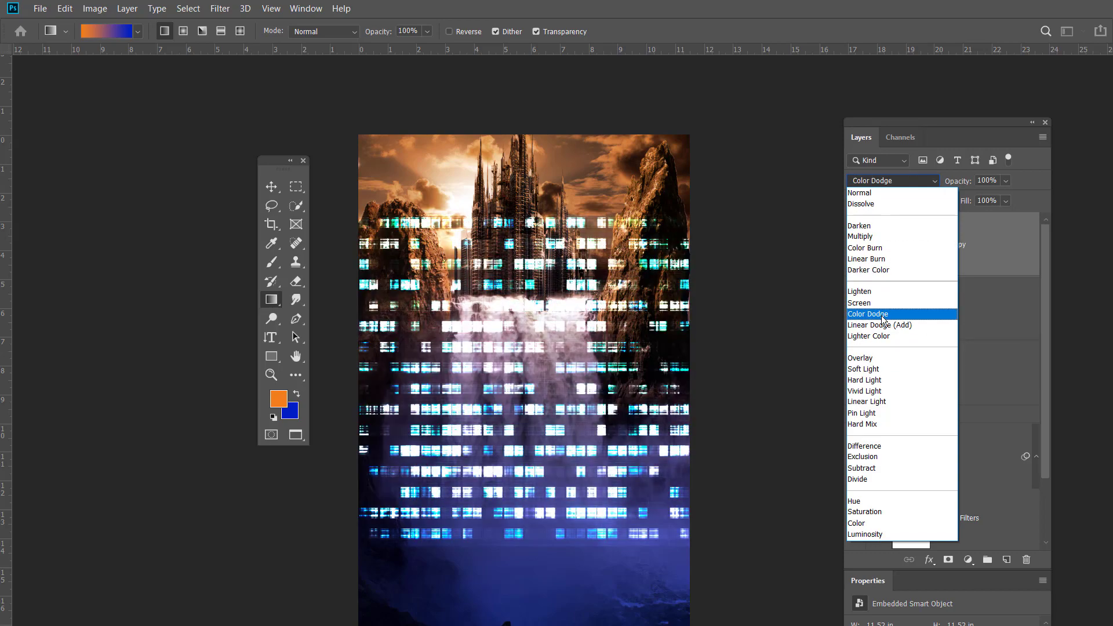
pyautogui.click(883, 318)
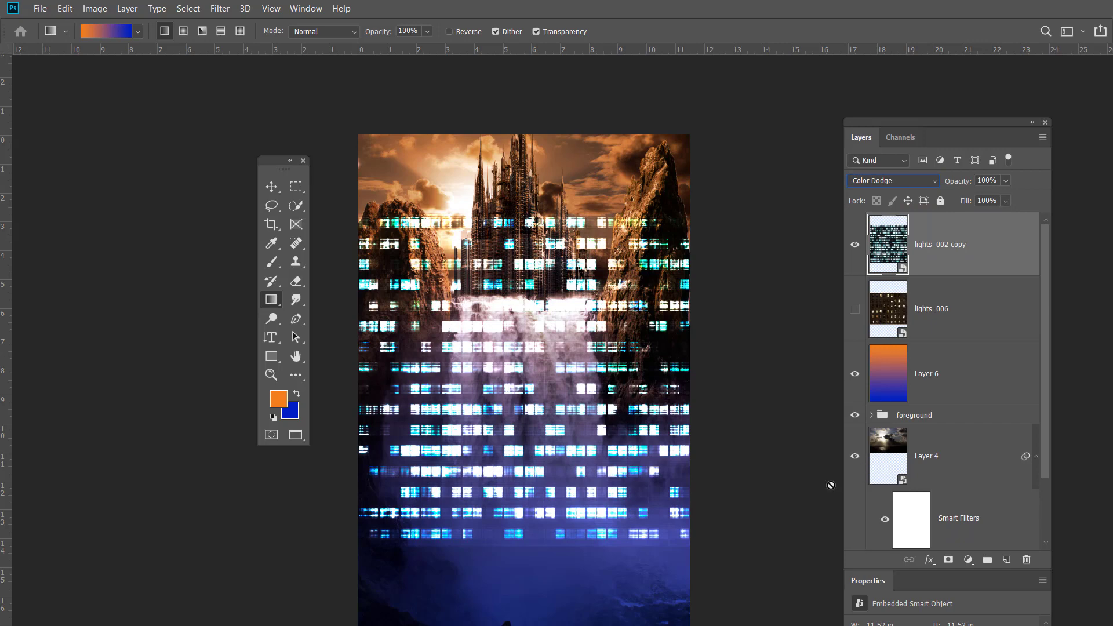
# Free-transform the combined lights layer to about 36.57% and place it over the city towers above the waterfall.
pyautogui.hotkey('ctrl', 't')
pyautogui.moveTo(690, 212); pyautogui.dragTo(479, 423)
pyautogui.moveTo(420, 484); pyautogui.dragTo(532, 231)
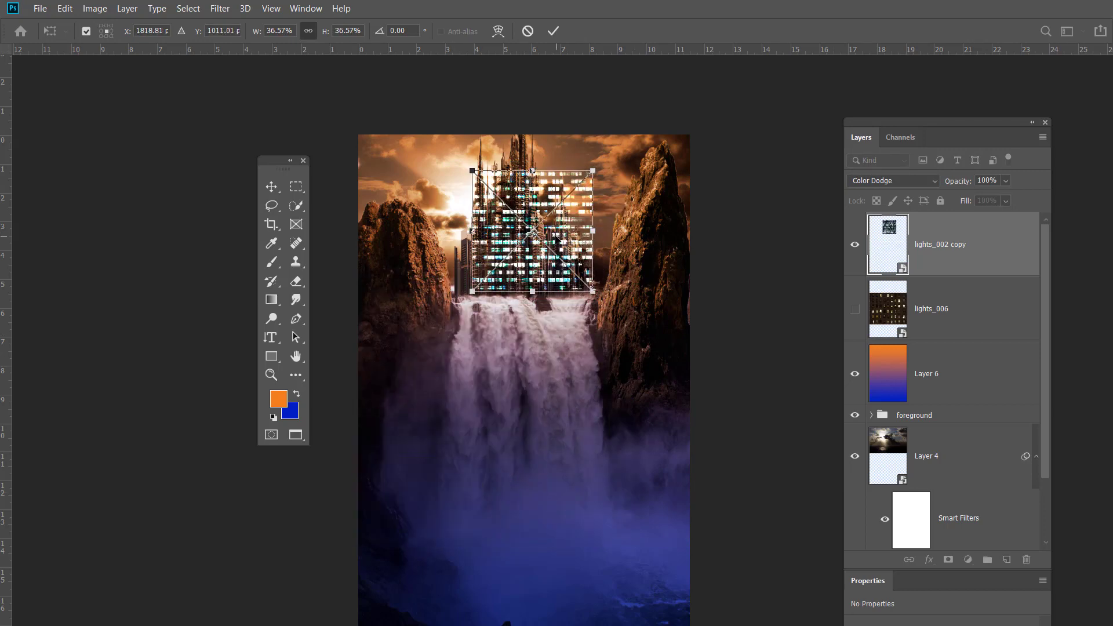
pyautogui.scroll(1, 556, 236)
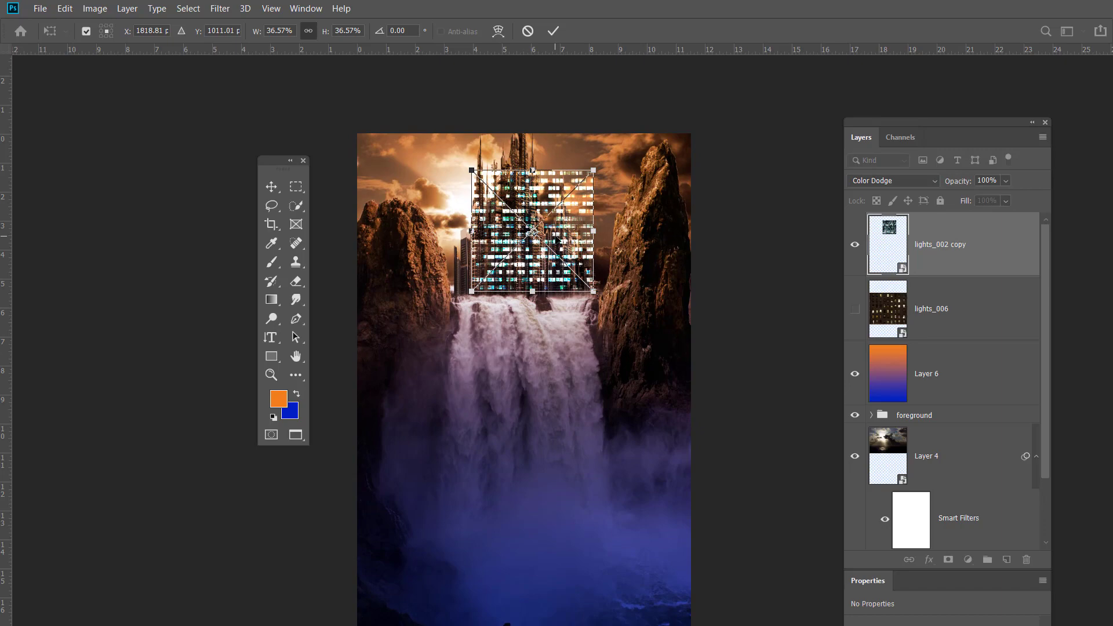
pyautogui.moveTo(558, 239)
pyautogui.mouseDown()
pyautogui.moveTo(571, 230)
pyautogui.moveTo(578, 246)
pyautogui.mouseUp()
pyautogui.scroll(1, 580, 244)
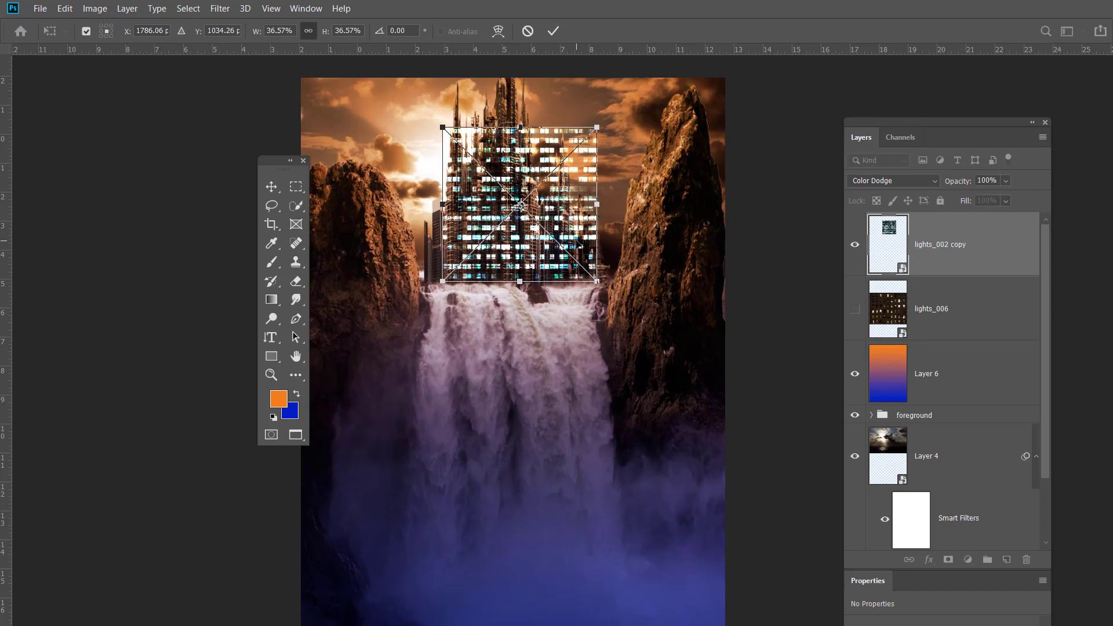
pyautogui.scroll(3, 580, 245)
pyautogui.moveTo(610, 295); pyautogui.dragTo(643, 568)
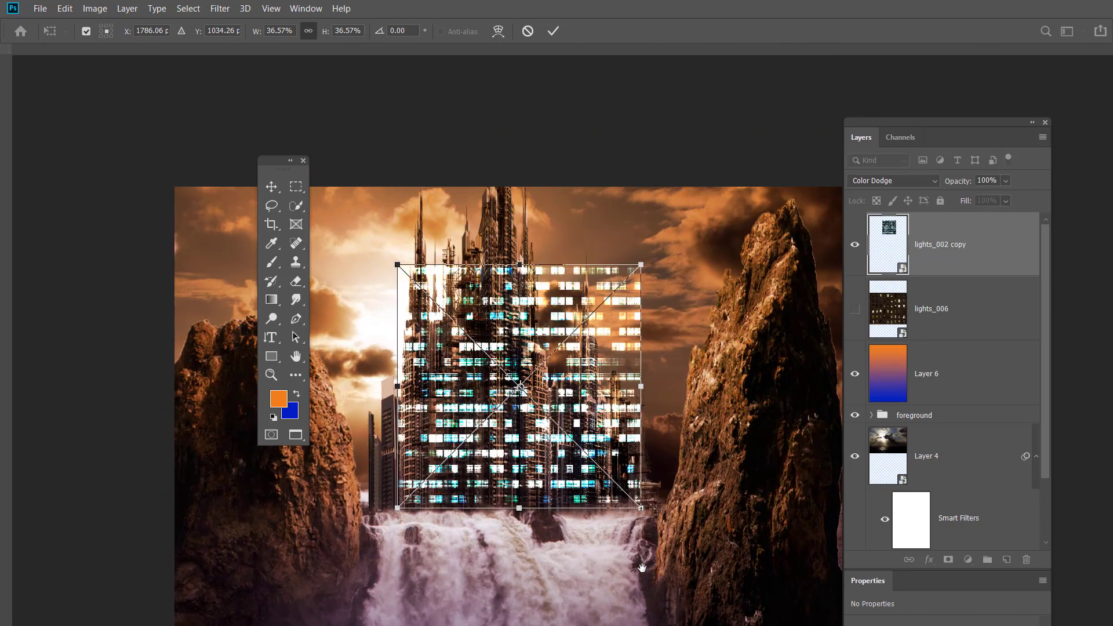
pyautogui.hotkey('ctrl', '+')
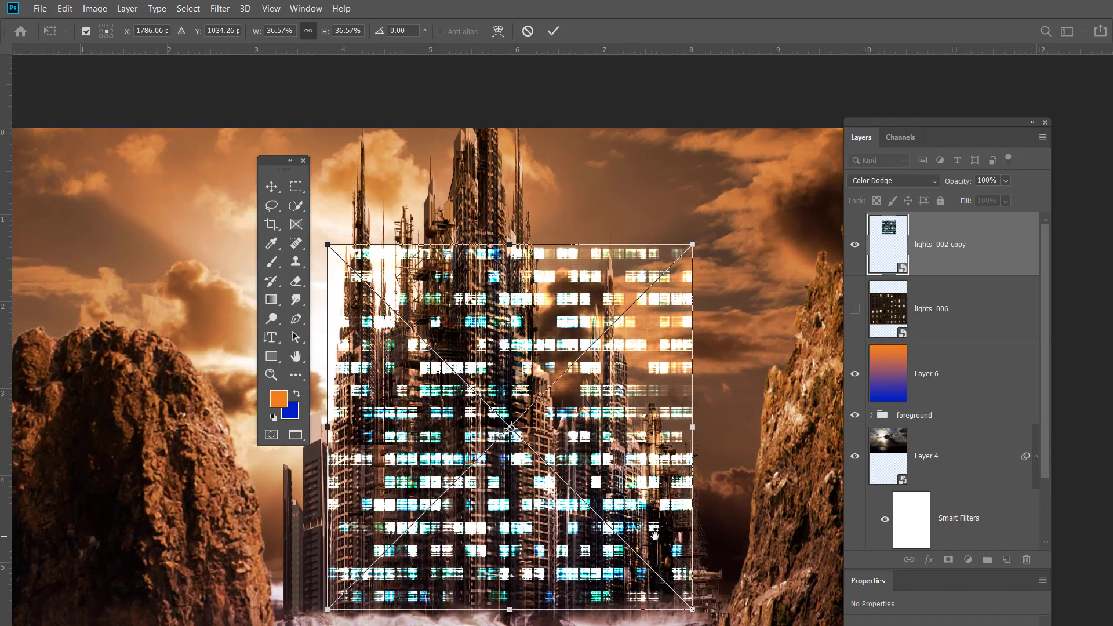
pyautogui.moveTo(276, 157); pyautogui.dragTo(120, 151)
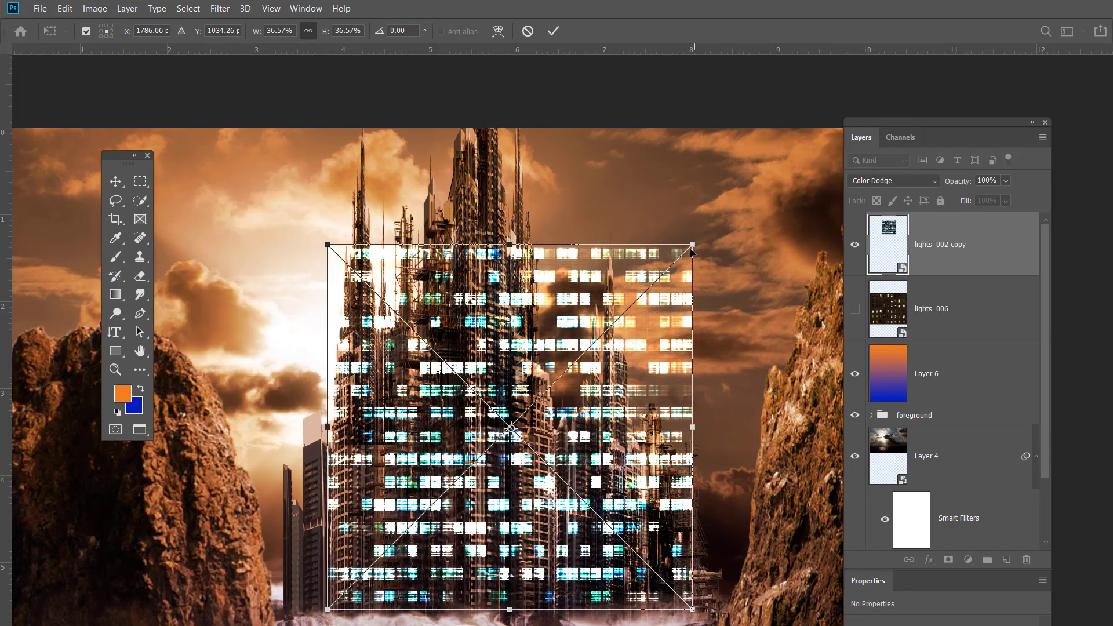
# Shrink the lights texture proportionally to about 9.5% and move it onto the tall central tower.
pyautogui.moveTo(692, 244); pyautogui.dragTo(470, 446)
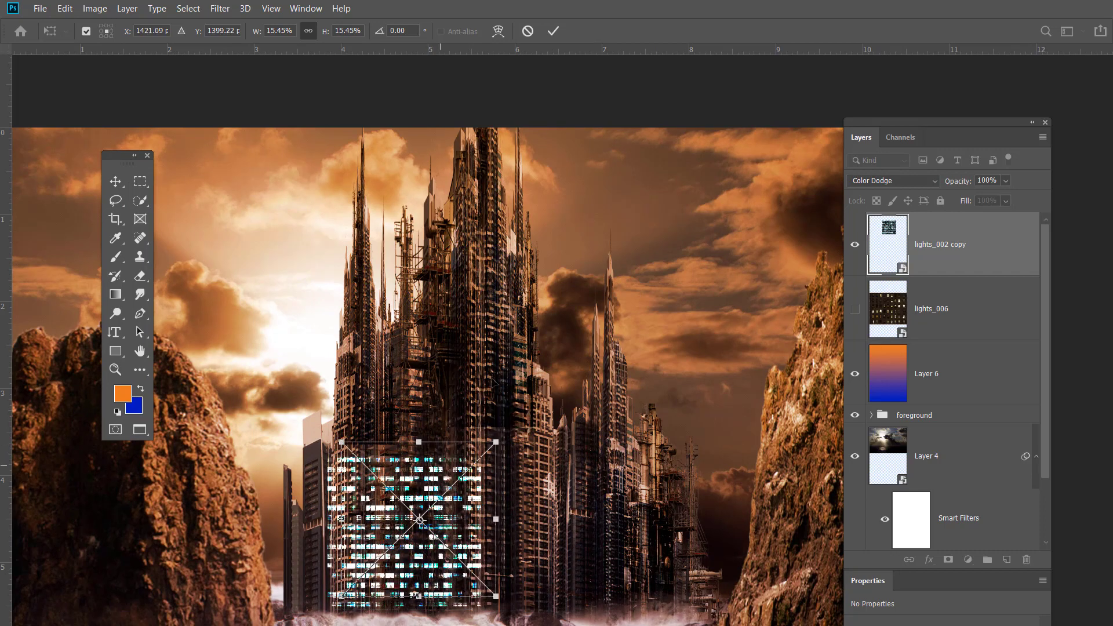
pyautogui.moveTo(427, 479); pyautogui.dragTo(565, 242)
pyautogui.moveTo(615, 375); pyautogui.dragTo(574, 382)
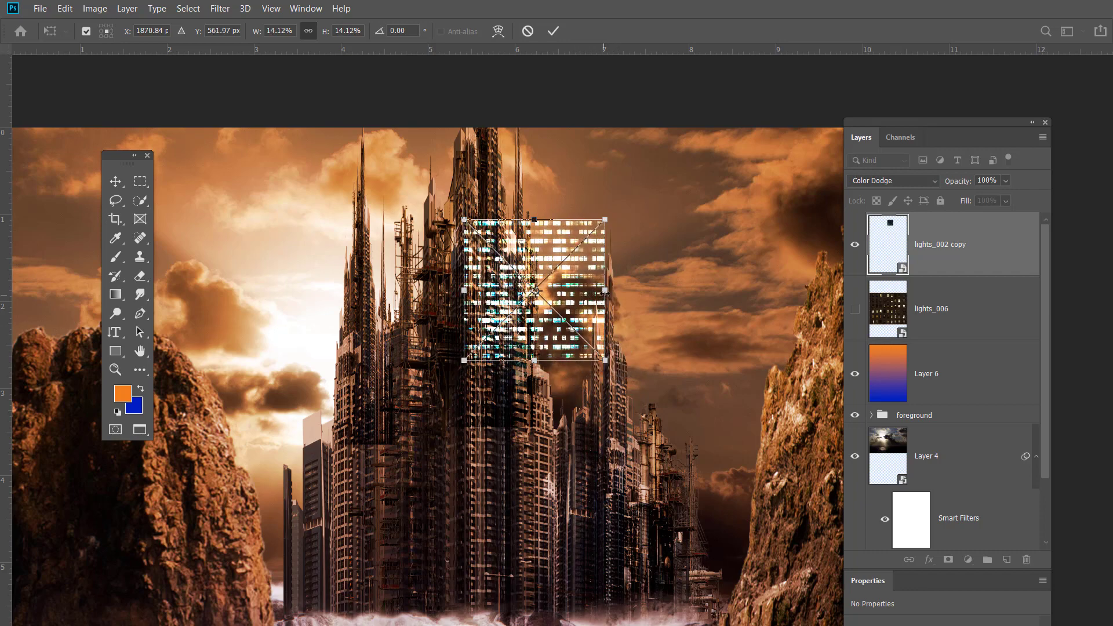
pyautogui.moveTo(605, 290); pyautogui.dragTo(556, 290)
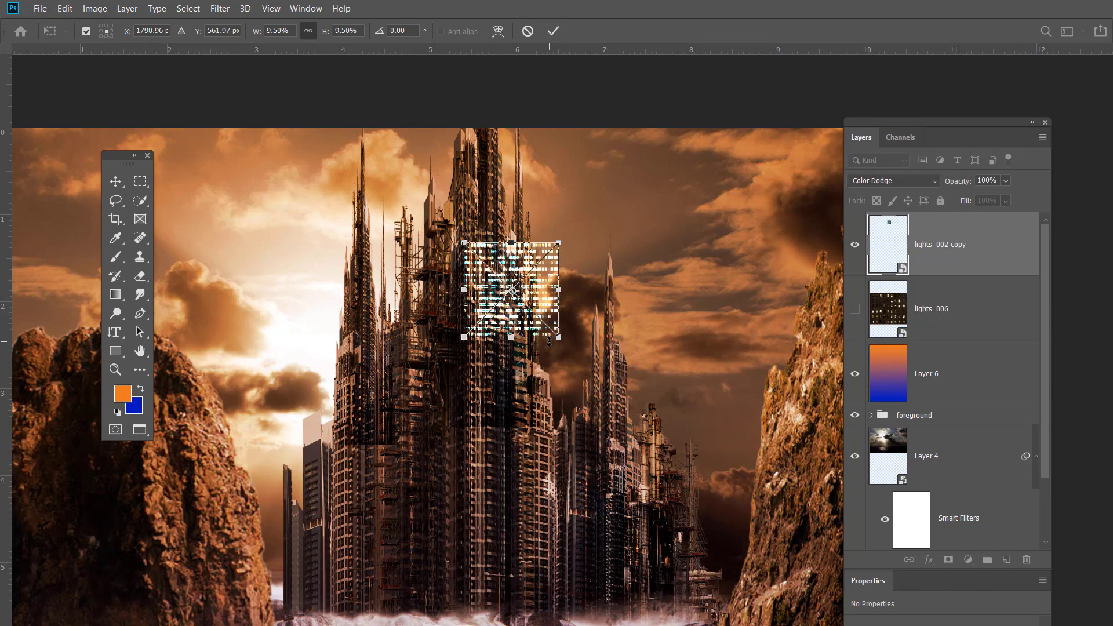
# Reshape the lights to about 5.9% wide and 14.2% high and place them on the front tower's lower part, just above the waterfall.
pyautogui.moveTo(559, 243); pyautogui.dragTo(527, 242)
pyautogui.moveTo(496, 338); pyautogui.dragTo(496, 368)
pyautogui.moveTo(518, 278); pyautogui.dragTo(546, 444)
pyautogui.moveTo(550, 527); pyautogui.dragTo(550, 566)
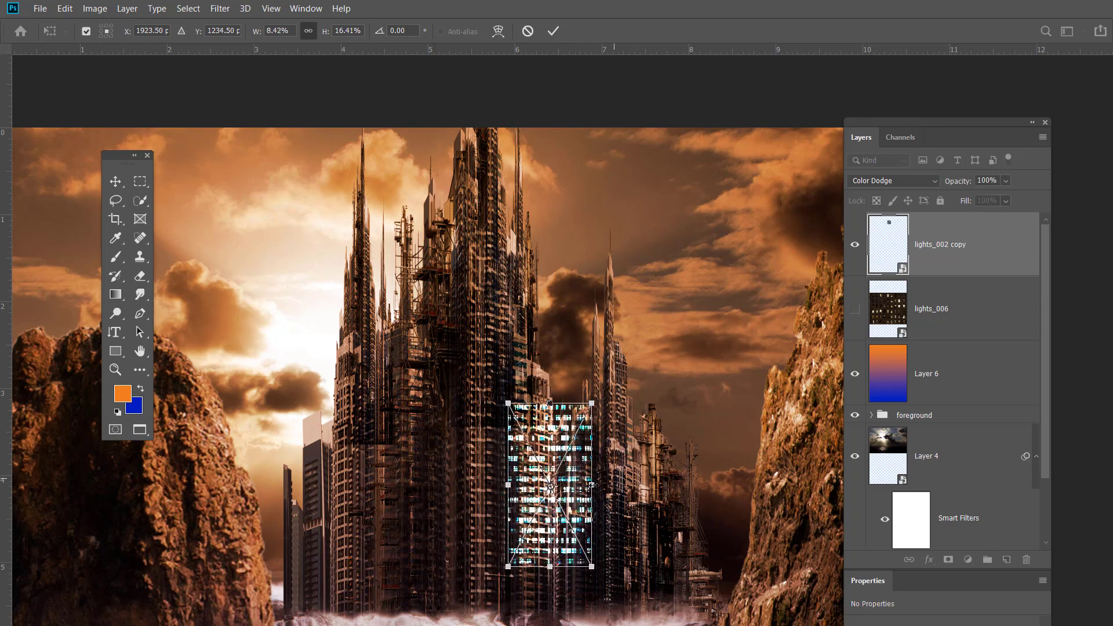
pyautogui.moveTo(593, 485); pyautogui.dragTo(565, 485)
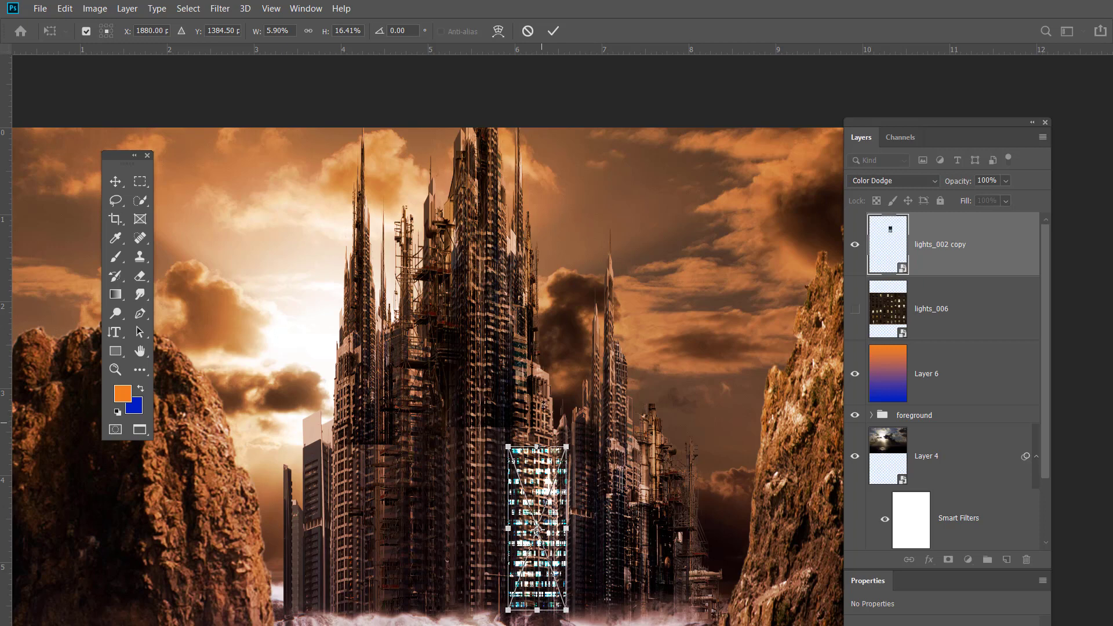
pyautogui.moveTo(539, 447)
pyautogui.mouseDown()
pyautogui.moveTo(545, 380)
pyautogui.moveTo(546, 434)
pyautogui.mouseUp()
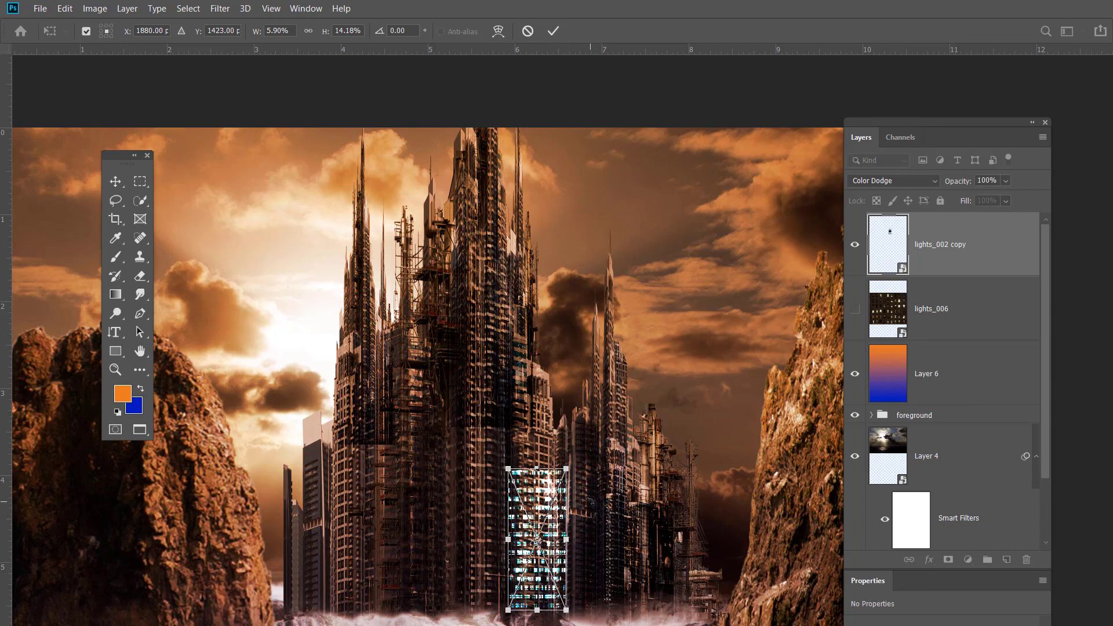
# Skew and fit the lights to the front tower's face in perspective, about 4.4% wide and 15.2% high, and apply the transform.
pyautogui.scroll(-2, 589, 502)
pyautogui.scroll(3, 591, 499)
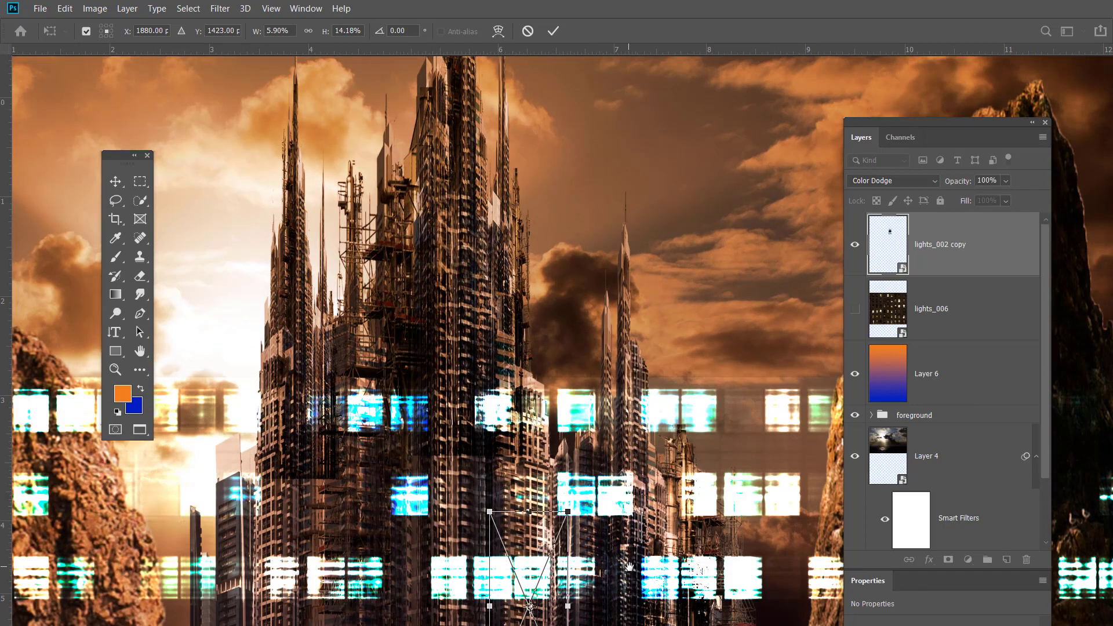
pyautogui.moveTo(629, 566); pyautogui.dragTo(616, 367)
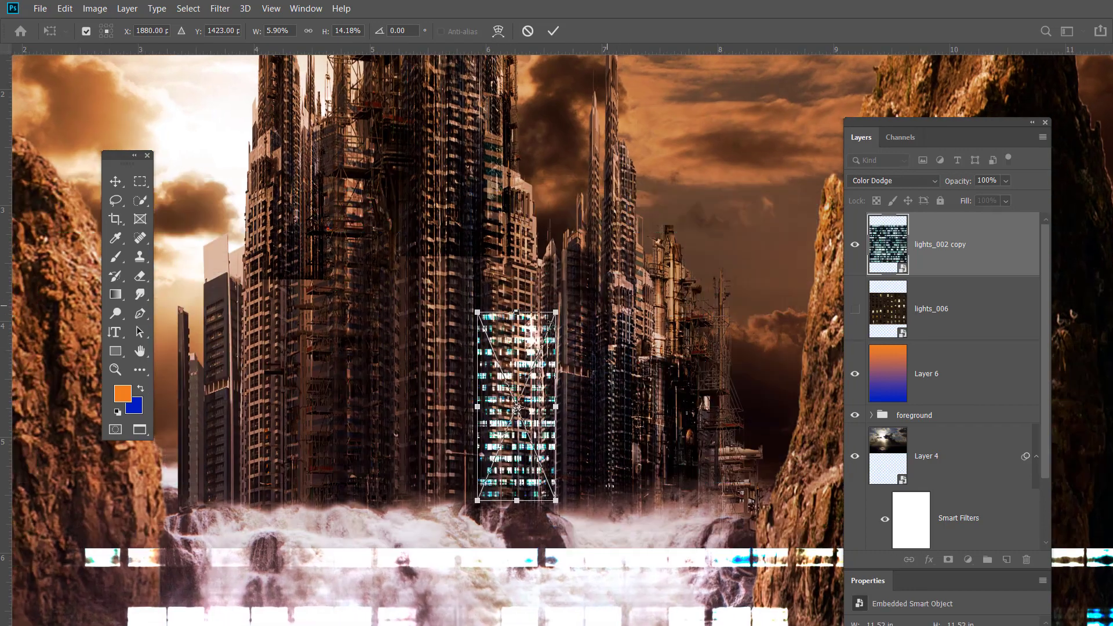
pyautogui.click(65, 9)
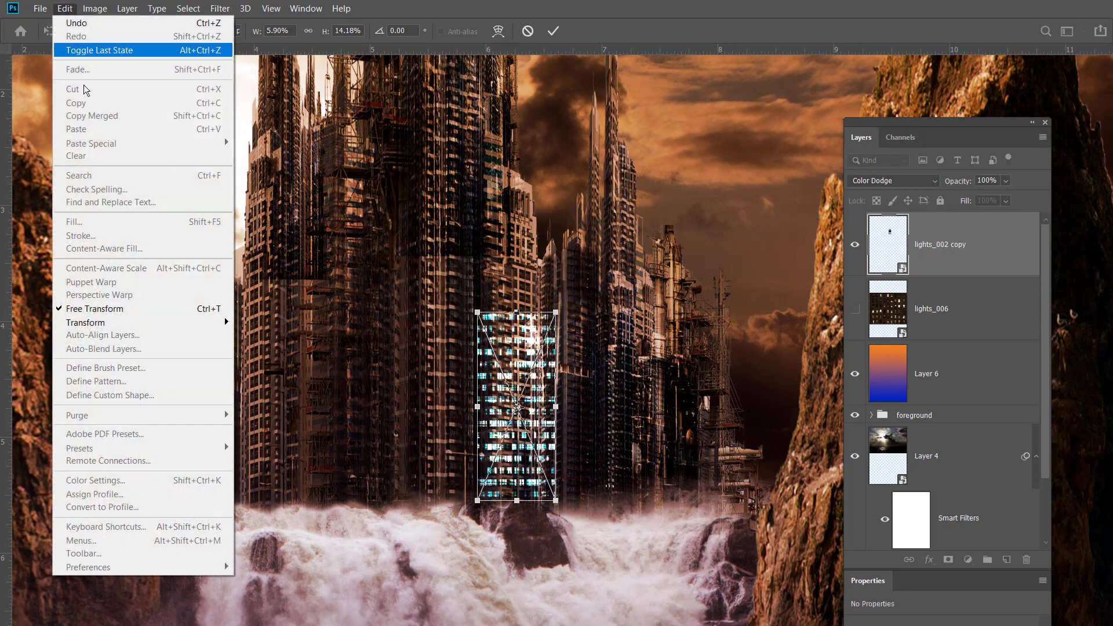
pyautogui.moveTo(196, 321)
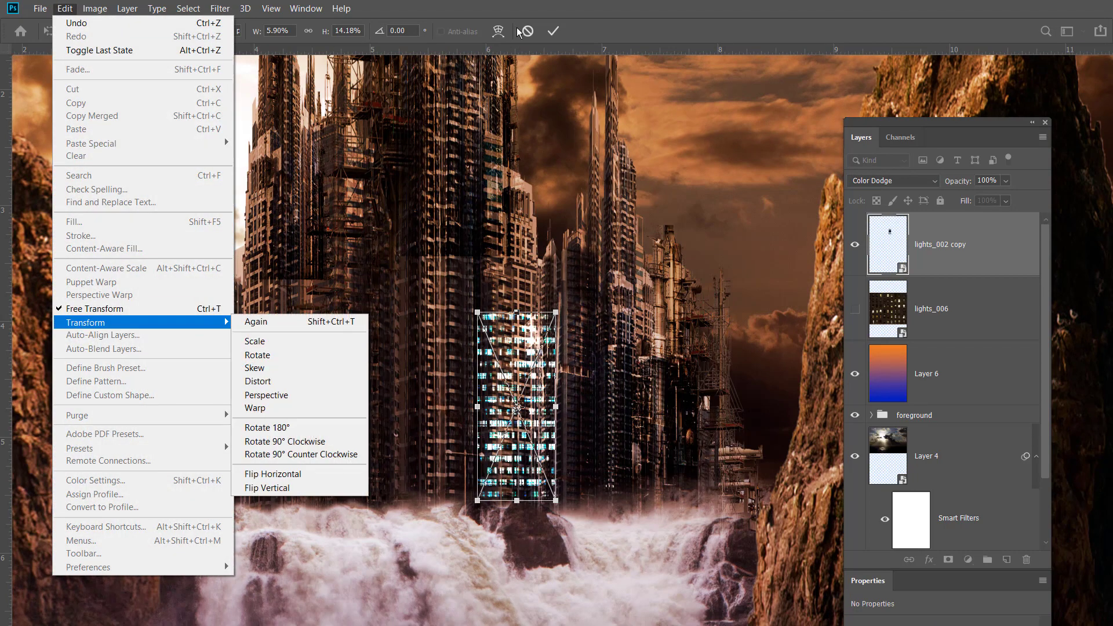
pyautogui.click(533, 17)
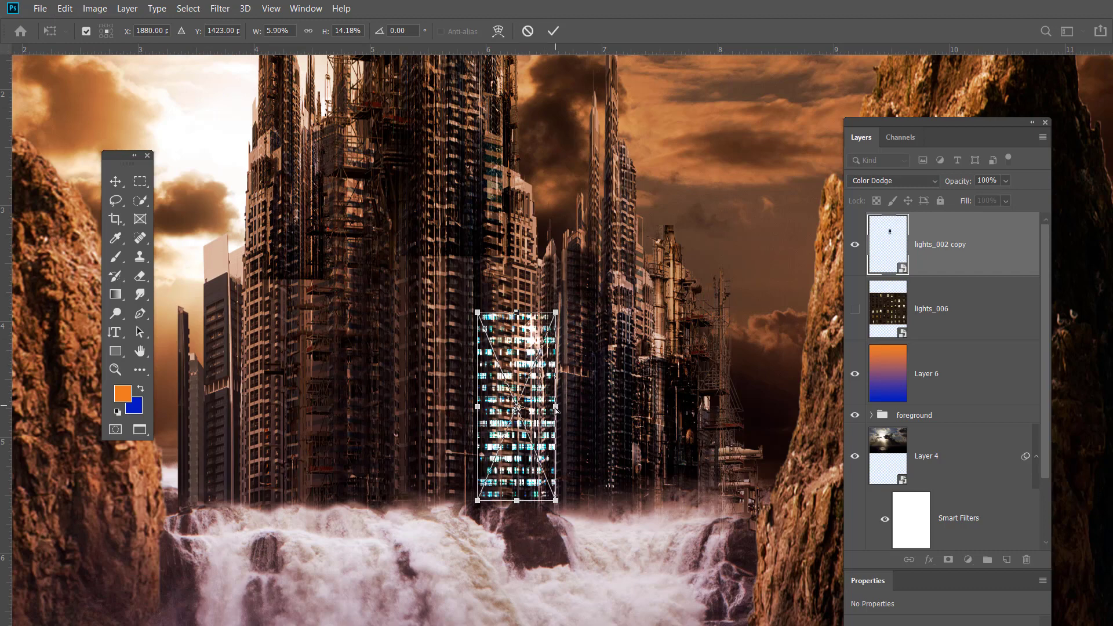
pyautogui.moveTo(555, 407); pyautogui.dragTo(548, 417)
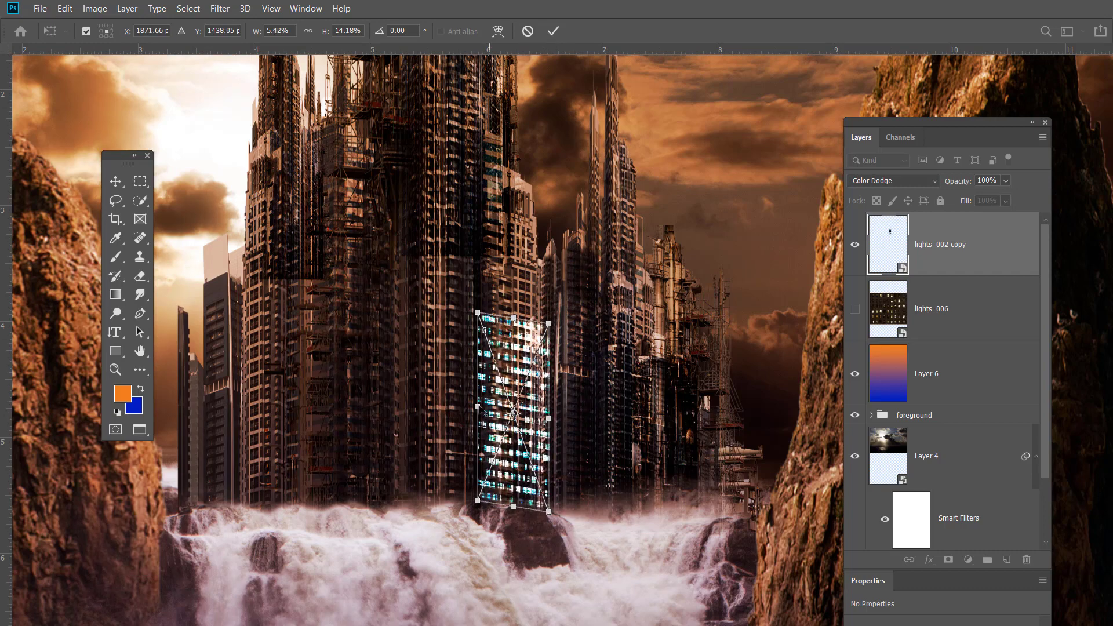
pyautogui.moveTo(482, 412); pyautogui.dragTo(493, 414)
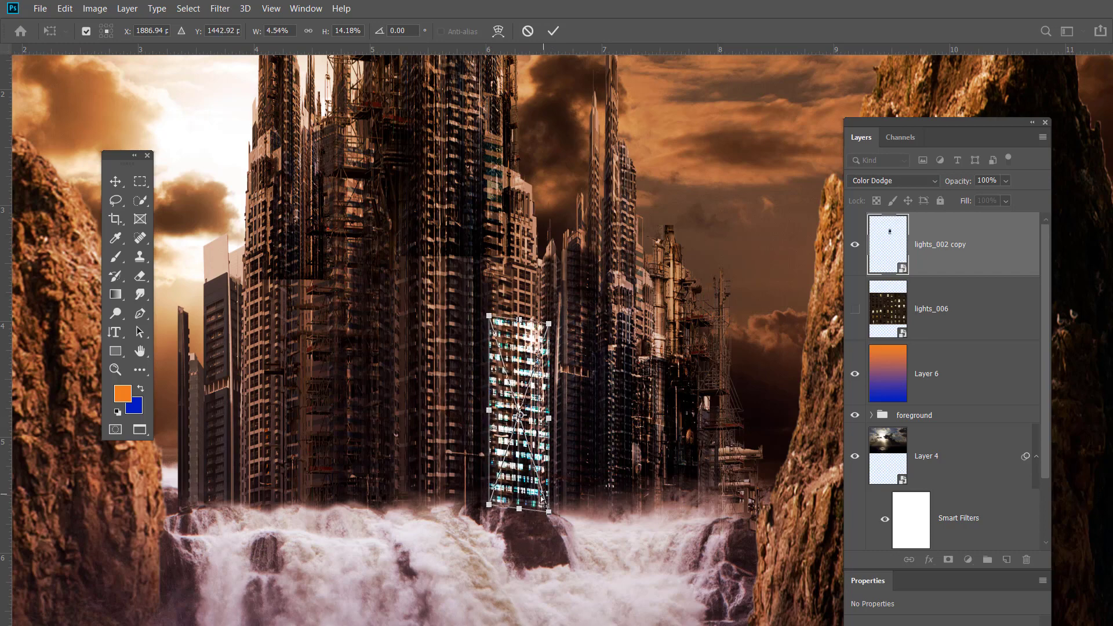
pyautogui.moveTo(488, 505); pyautogui.dragTo(487, 514)
pyautogui.moveTo(551, 421); pyautogui.dragTo(548, 422)
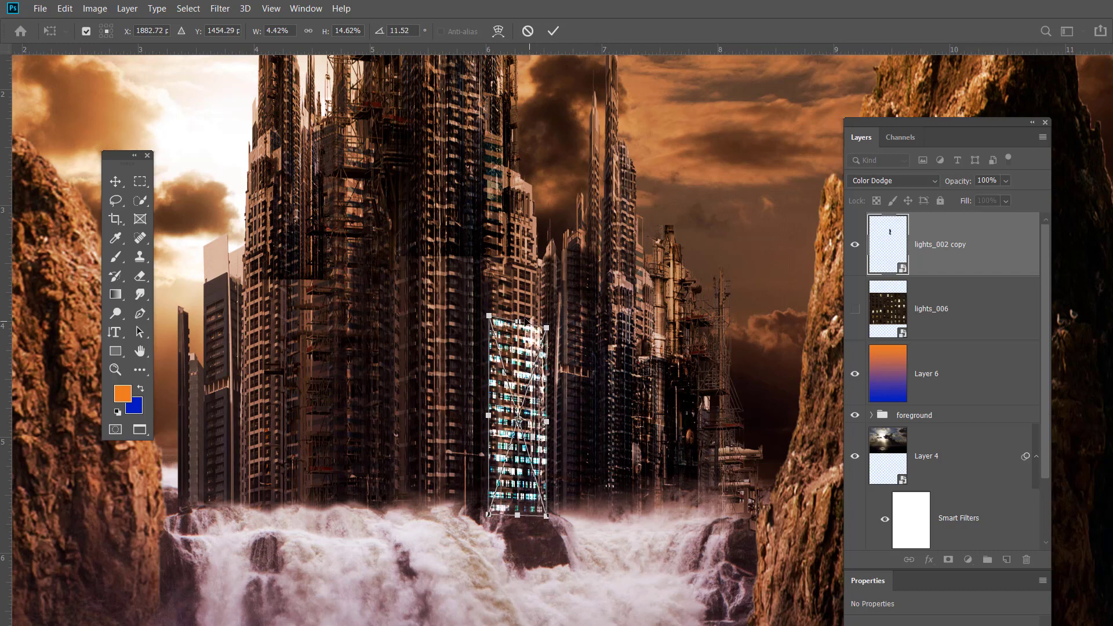
pyautogui.moveTo(520, 318); pyautogui.dragTo(518, 316)
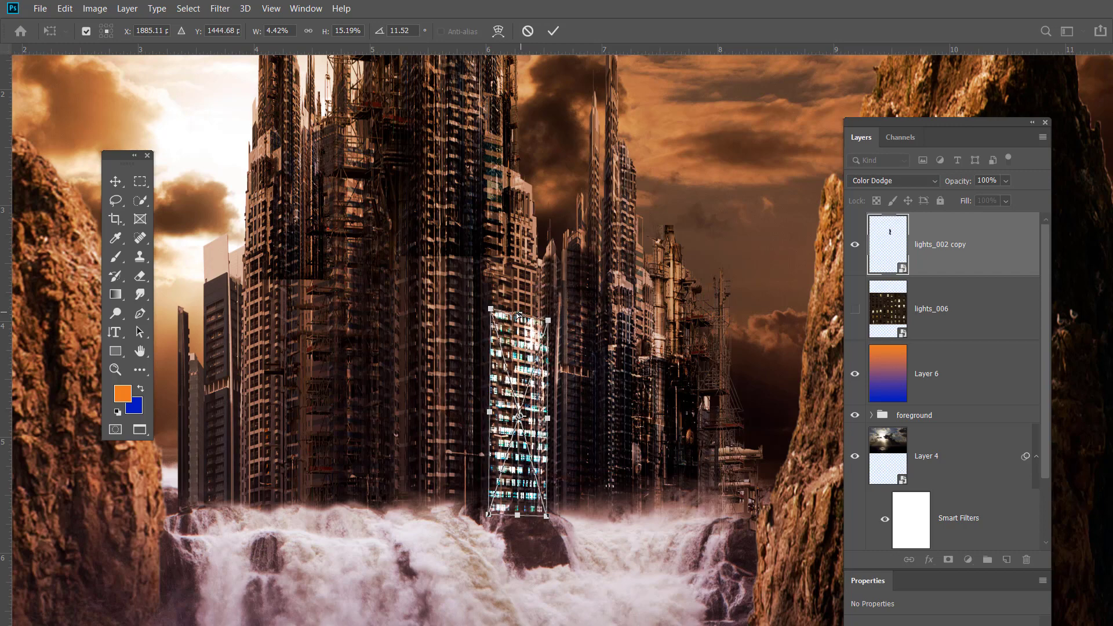
pyautogui.press('Return')
# Add a mask to the lights layer and paint out the light along the tower's edges with a soft black 81 px brush.
pyautogui.press('g')
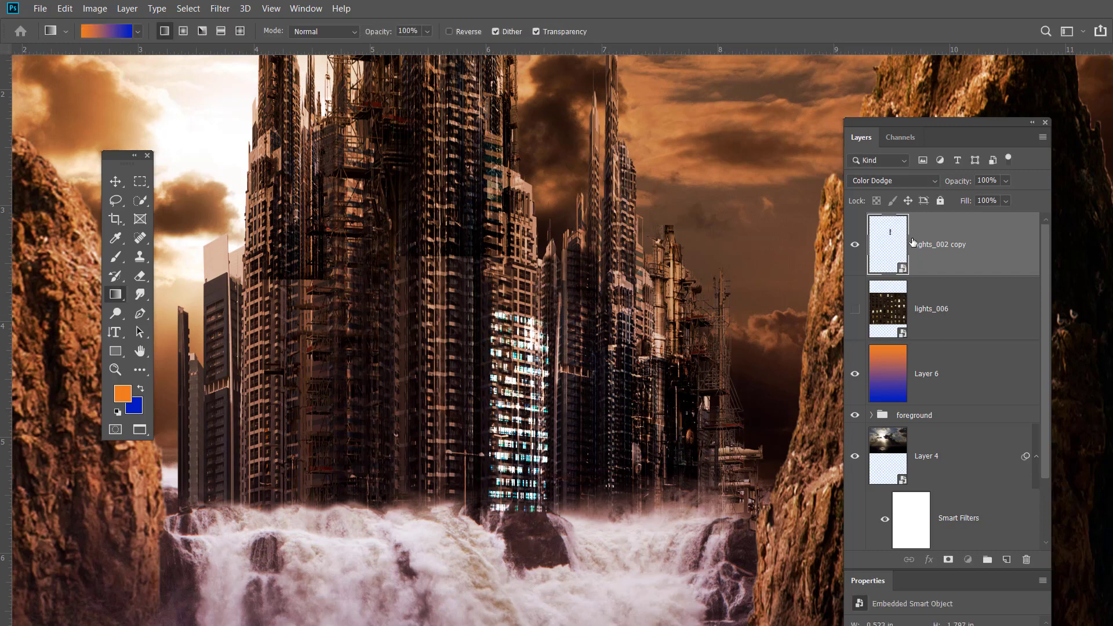
pyautogui.click(949, 559)
pyautogui.press('d')
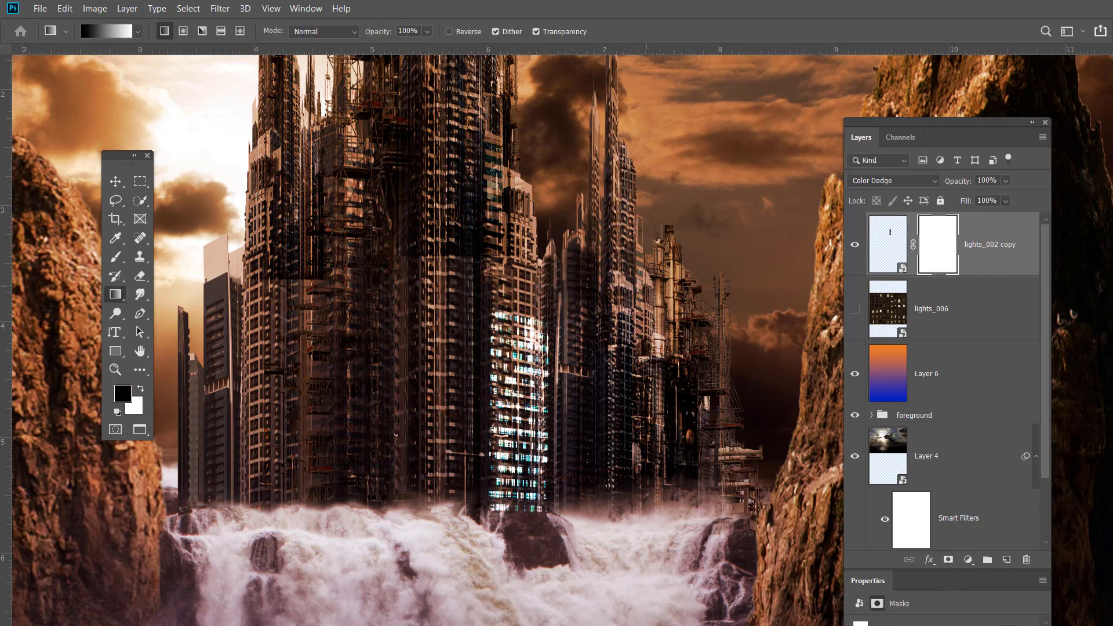
pyautogui.rightClick(650, 287)
pyautogui.press('Escape')
pyautogui.press('b')
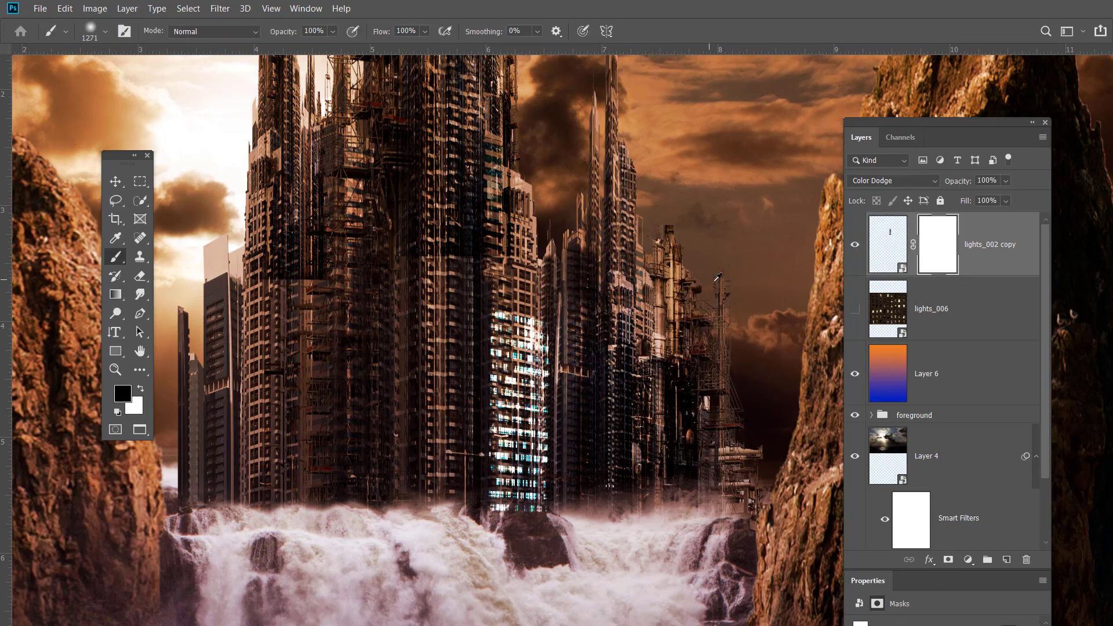
pyautogui.moveTo(711, 279); pyautogui.dragTo(424, 307)
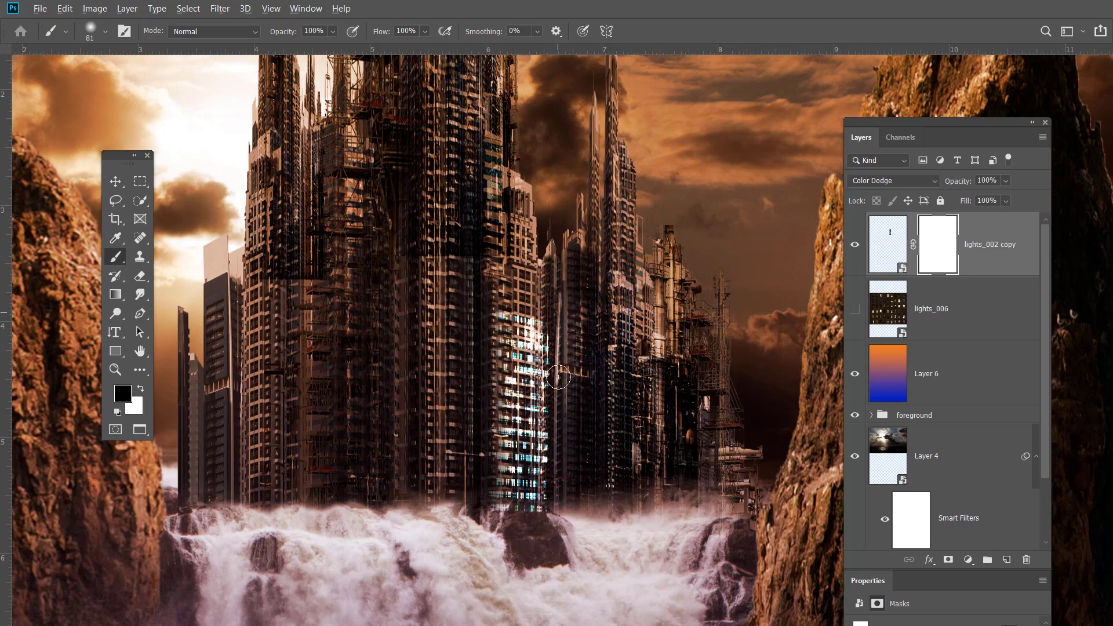
pyautogui.moveTo(562, 498)
pyautogui.mouseDown()
pyautogui.moveTo(549, 413)
pyautogui.moveTo(553, 316)
pyautogui.mouseUp()
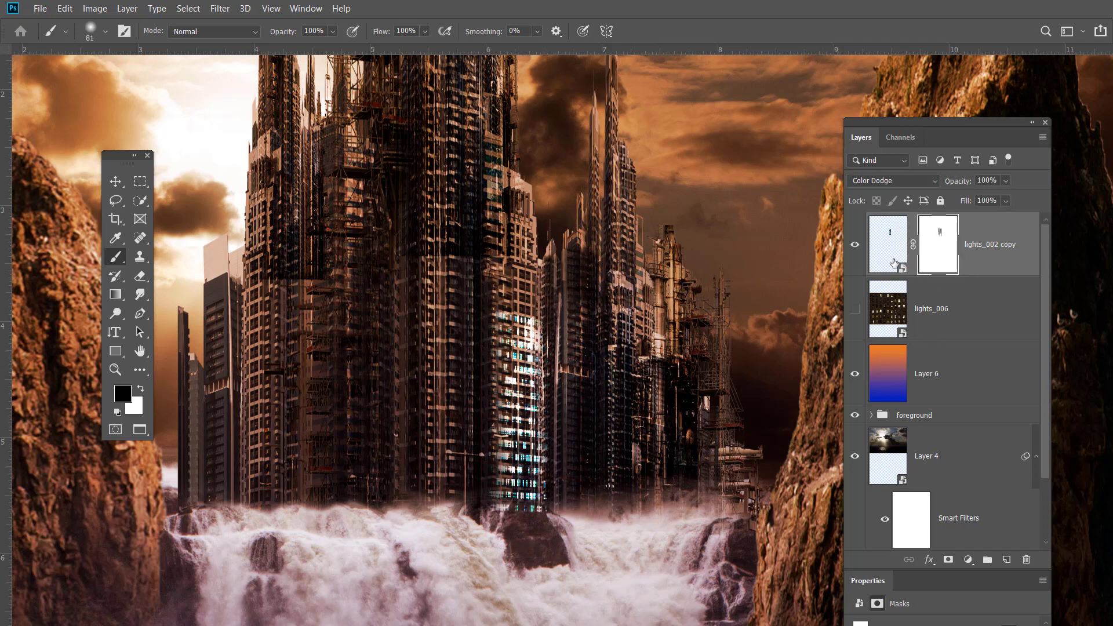
# Duplicate the masked lights layer and move the copy up onto the front tower's upper part, above the existing lights.
pyautogui.hotkey('ctrl', 'j')
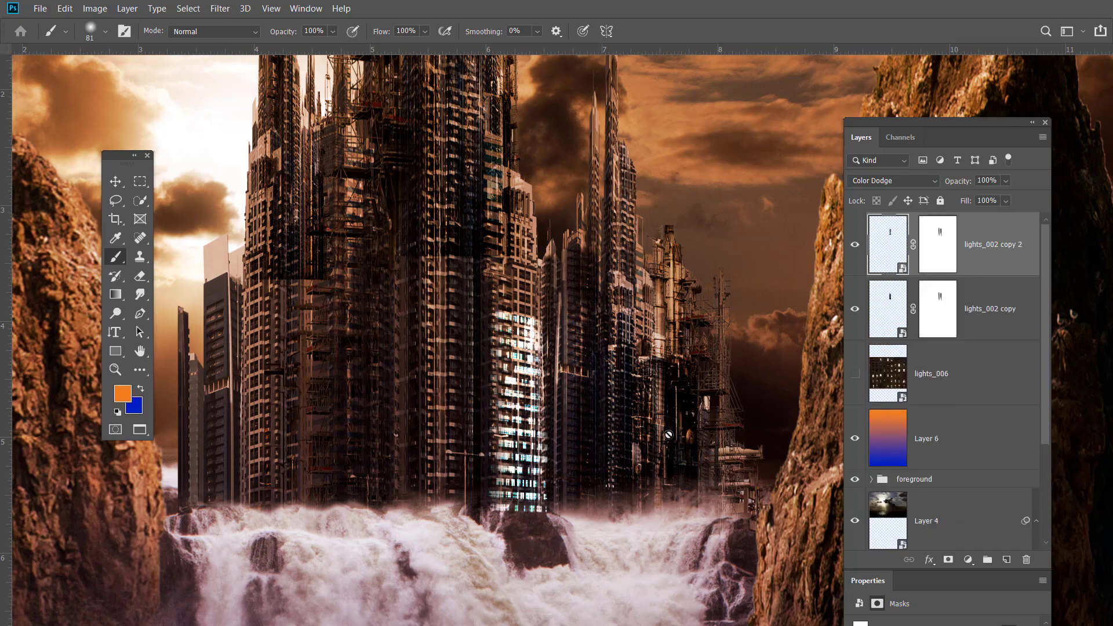
pyautogui.press('v')
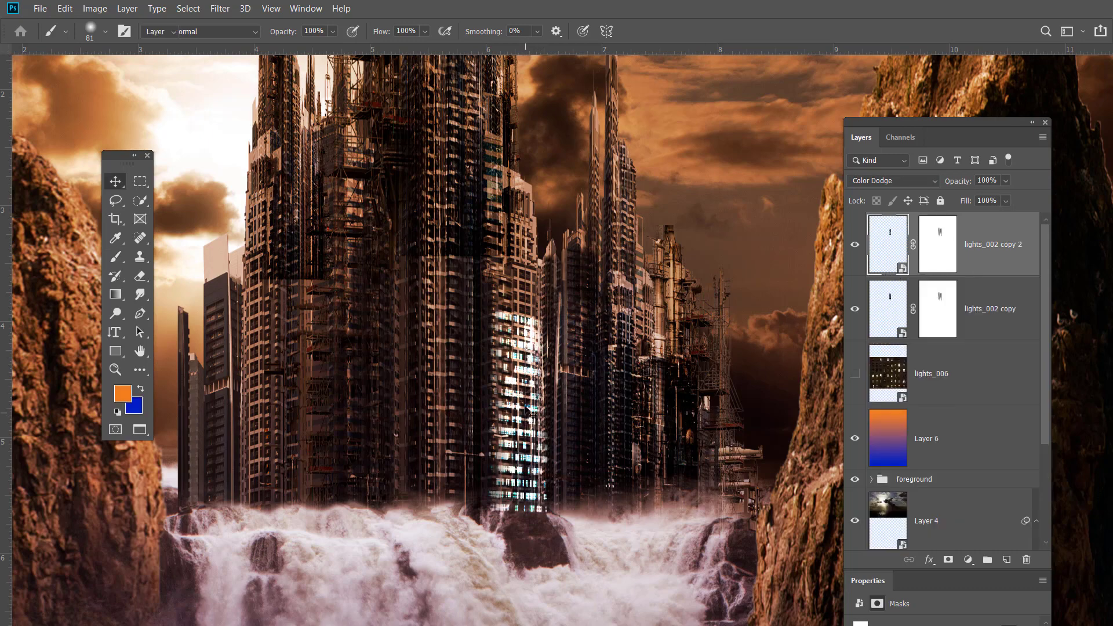
pyautogui.moveTo(529, 226)
pyautogui.mouseDown()
pyautogui.moveTo(551, 214)
pyautogui.moveTo(545, 232)
pyautogui.moveTo(519, 216)
pyautogui.moveTo(529, 223)
pyautogui.moveTo(587, 200)
pyautogui.moveTo(580, 214)
pyautogui.moveTo(529, 232)
pyautogui.mouseUp()
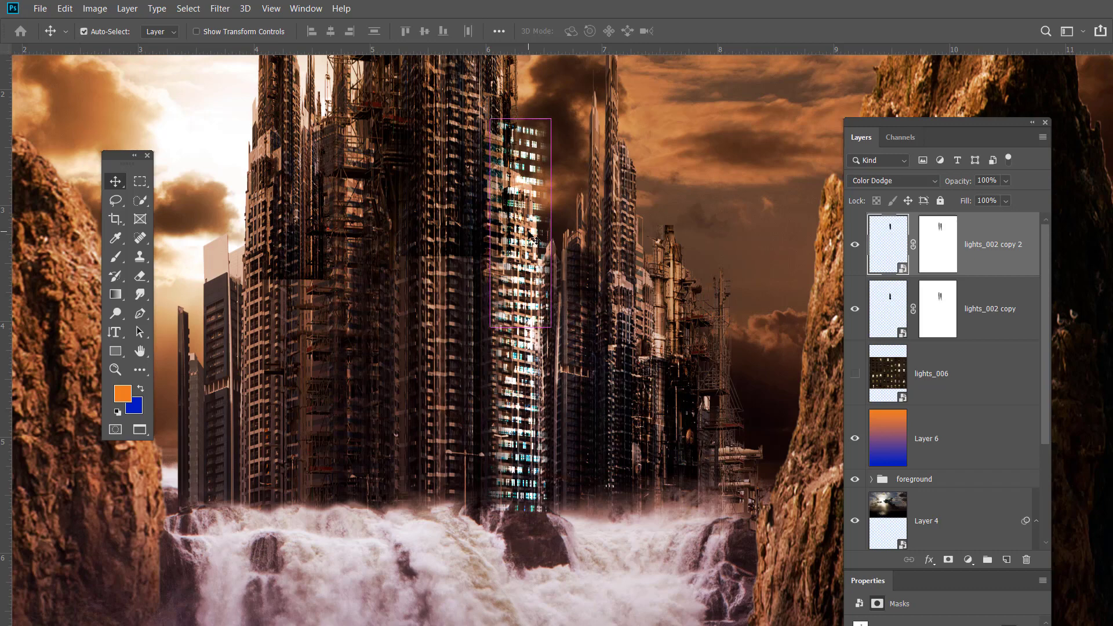
pyautogui.hotkey('ctrl', 't')
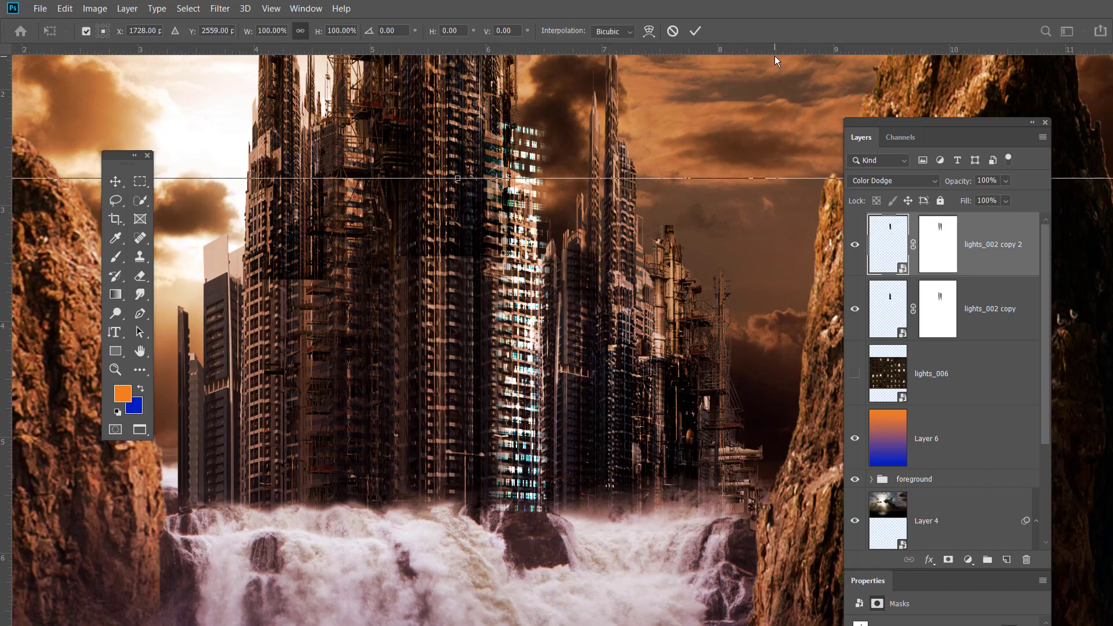
pyautogui.press('Return')
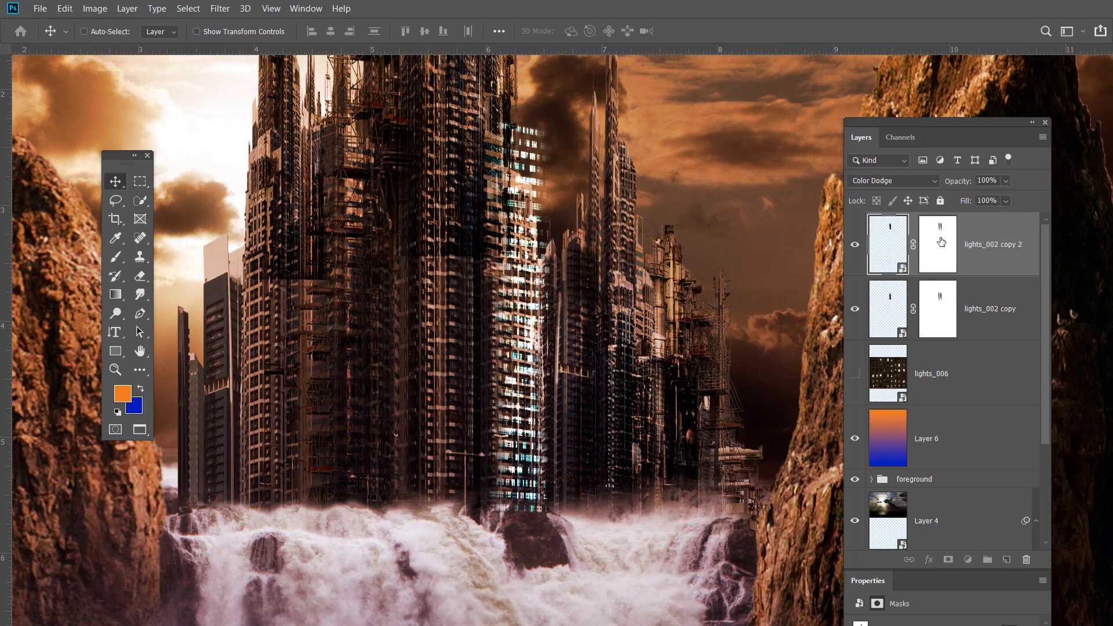
# Unlink the copy's mask and reshape its lights to fit the tower's upper face, about 0.5 in wide and 1.9 in high.
pyautogui.click(939, 246)
pyautogui.click(913, 246)
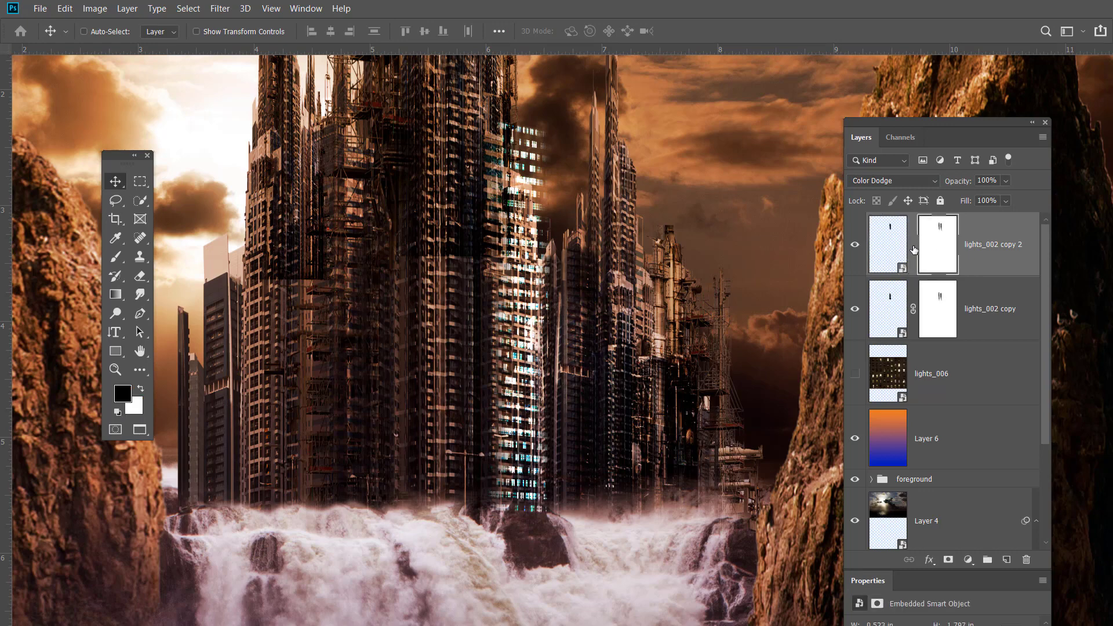
pyautogui.click(886, 253)
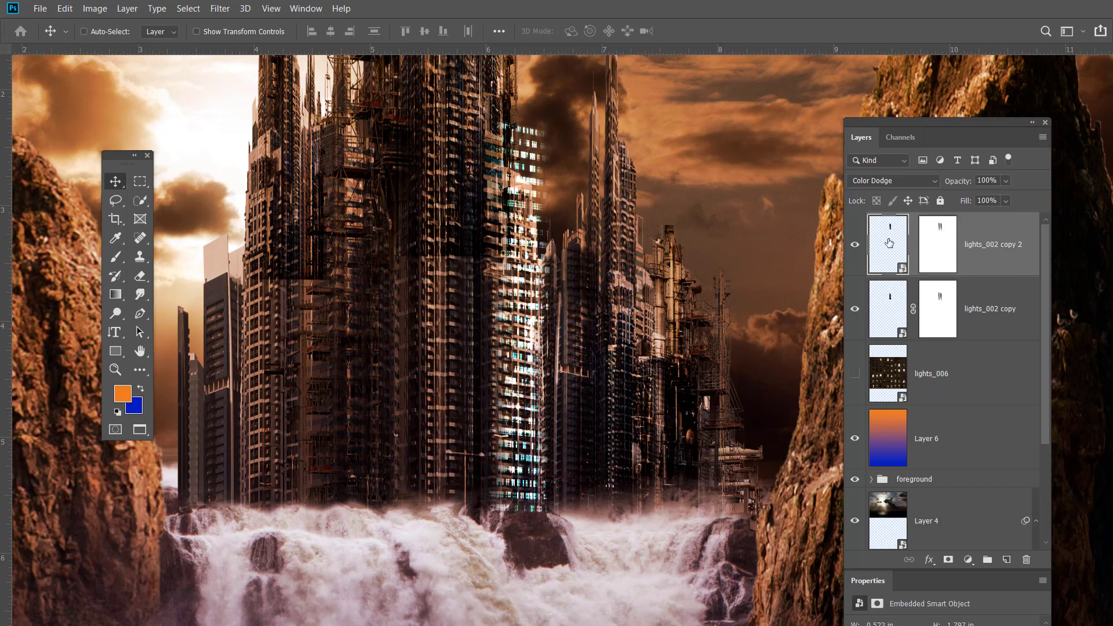
pyautogui.hotkey('ctrl', 't')
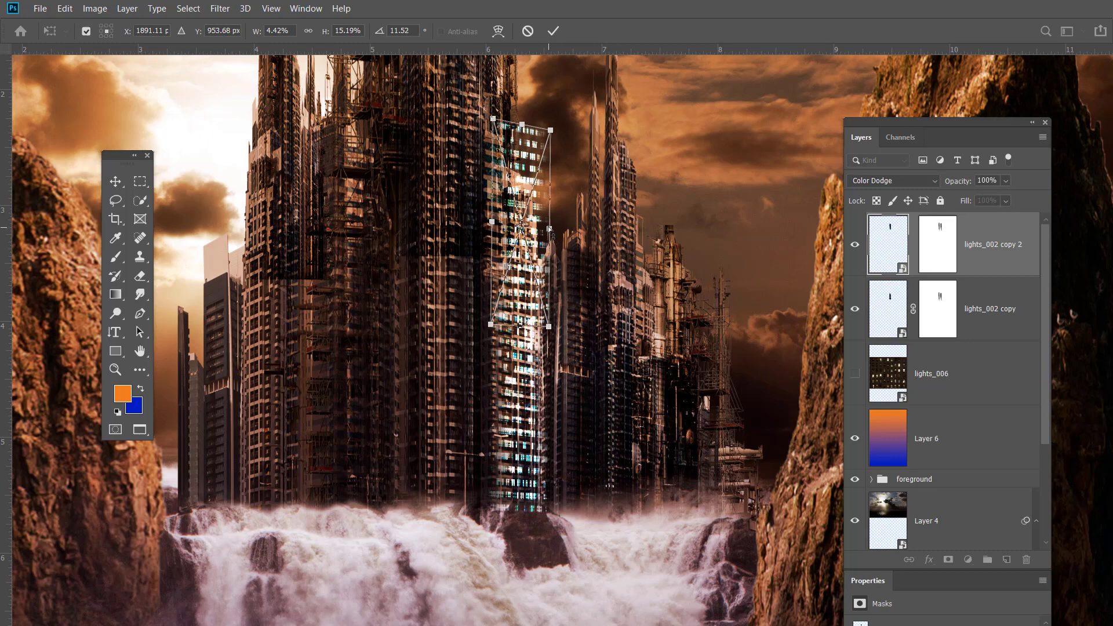
pyautogui.moveTo(548, 228); pyautogui.dragTo(545, 241)
pyautogui.press('Return')
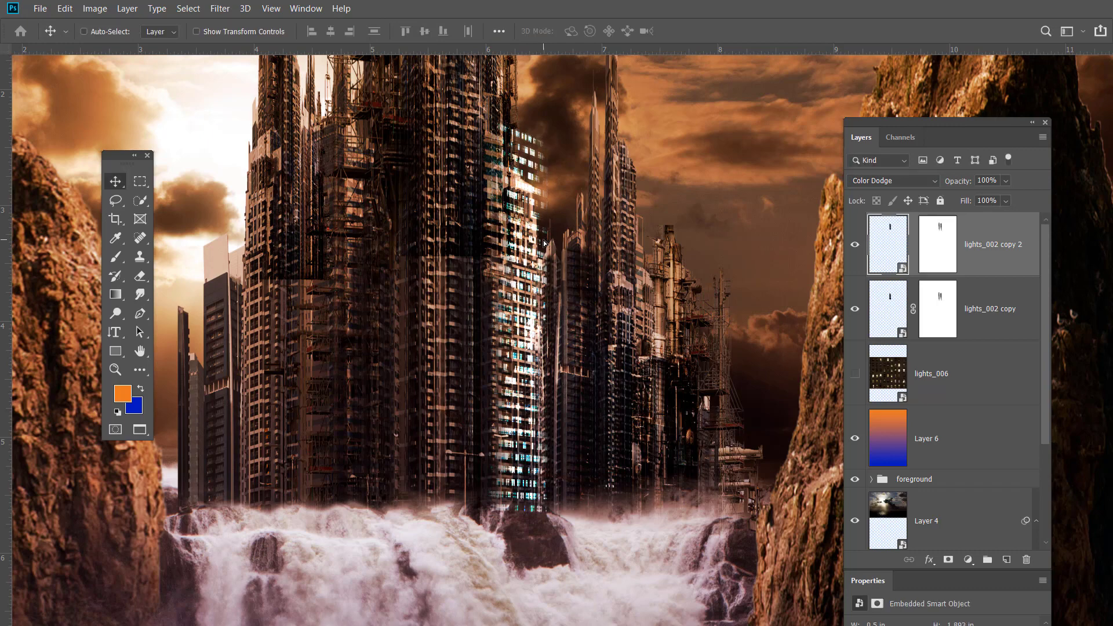
# Fill the mask of the lights_002 copy 2 layer with black.
pyautogui.click(939, 244)
pyautogui.press('d')
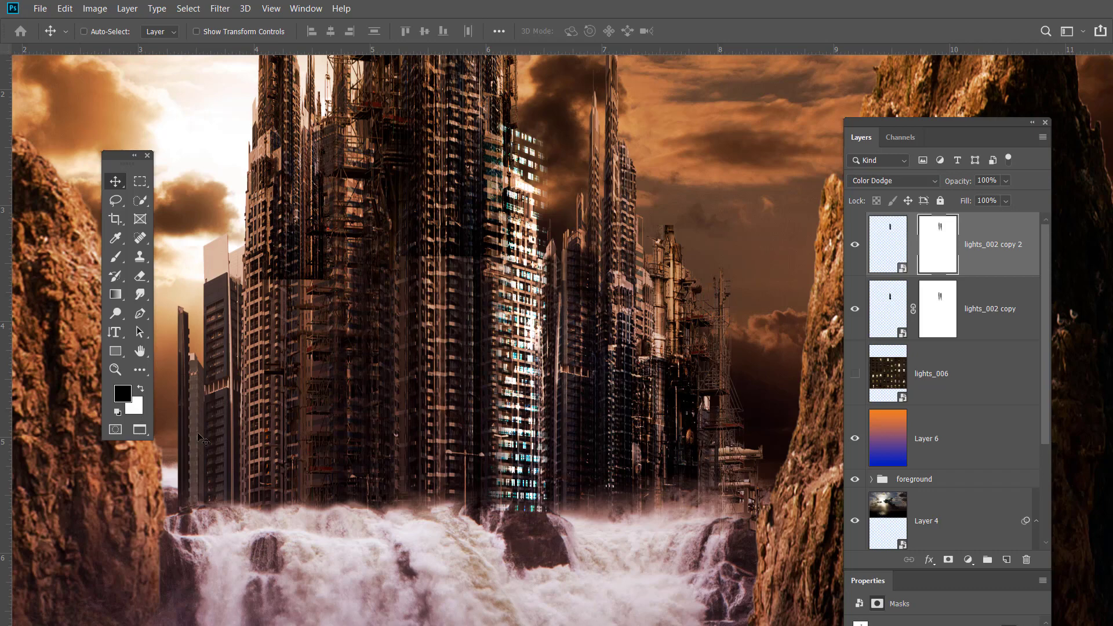
pyautogui.hotkey('alt', 'BackSpace')
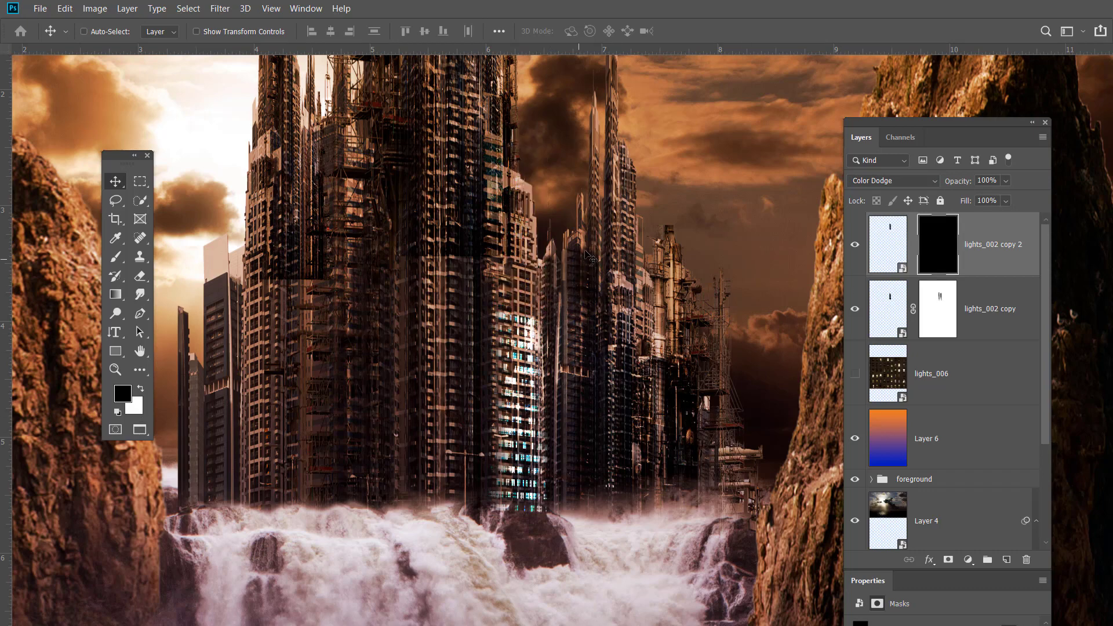
# Paint white on the mask with a soft brush of about 46 px to reveal the lights on the front tower's upper face.
pyautogui.press('b')
pyautogui.moveTo(529, 278); pyautogui.dragTo(518, 277)
pyautogui.hotkey('ctrl', '+')
pyautogui.hotkey('ctrl', '+')
pyautogui.hotkey('ctrl', '+')
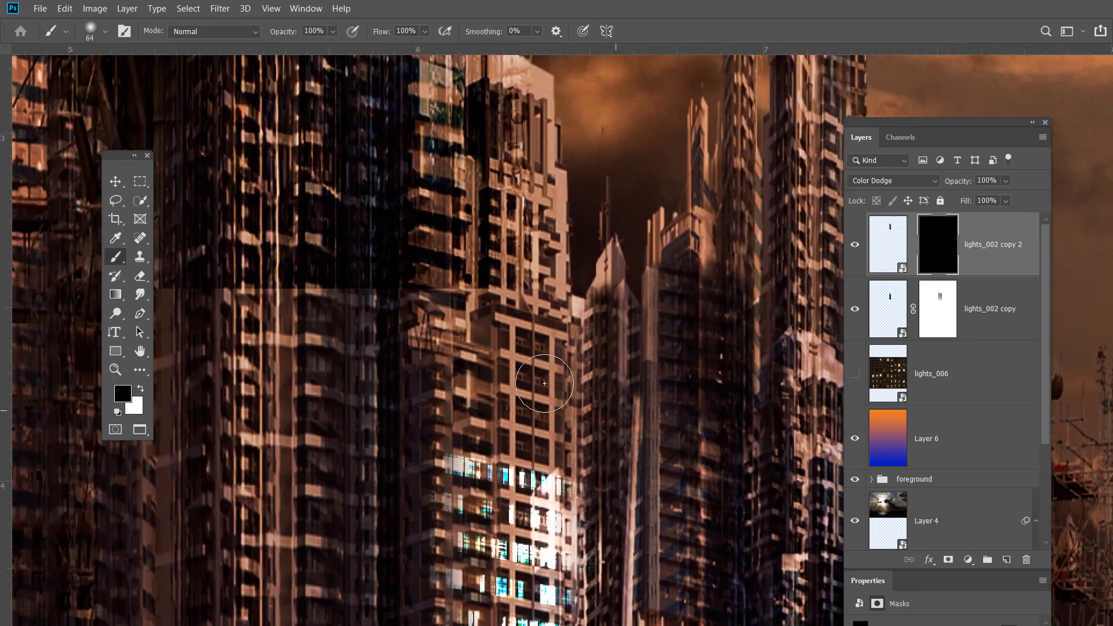
pyautogui.moveTo(534, 394); pyautogui.dragTo(522, 394)
pyautogui.press('x')
pyautogui.moveTo(523, 354)
pyautogui.mouseDown()
pyautogui.moveTo(548, 366)
pyautogui.moveTo(542, 349)
pyautogui.moveTo(543, 439)
pyautogui.moveTo(506, 366)
pyautogui.moveTo(485, 352)
pyautogui.moveTo(467, 405)
pyautogui.moveTo(455, 381)
pyautogui.moveTo(455, 434)
pyautogui.moveTo(479, 426)
pyautogui.moveTo(533, 240)
pyautogui.moveTo(541, 329)
pyautogui.moveTo(527, 219)
pyautogui.moveTo(508, 301)
pyautogui.moveTo(497, 197)
pyautogui.moveTo(527, 200)
pyautogui.moveTo(502, 225)
pyautogui.moveTo(495, 212)
pyautogui.moveTo(524, 264)
pyautogui.moveTo(526, 245)
pyautogui.moveTo(524, 297)
pyautogui.moveTo(484, 226)
pyautogui.moveTo(457, 254)
pyautogui.moveTo(437, 178)
pyautogui.moveTo(449, 262)
pyautogui.moveTo(447, 230)
pyautogui.moveTo(528, 203)
pyautogui.moveTo(516, 150)
pyautogui.moveTo(521, 201)
pyautogui.moveTo(506, 145)
pyautogui.moveTo(508, 187)
pyautogui.moveTo(471, 94)
pyautogui.moveTo(470, 133)
pyautogui.moveTo(463, 102)
pyautogui.moveTo(457, 141)
pyautogui.moveTo(445, 139)
pyautogui.moveTo(447, 247)
pyautogui.moveTo(491, 311)
pyautogui.moveTo(533, 326)
pyautogui.mouseUp()
pyautogui.scroll(-5, 533, 326)
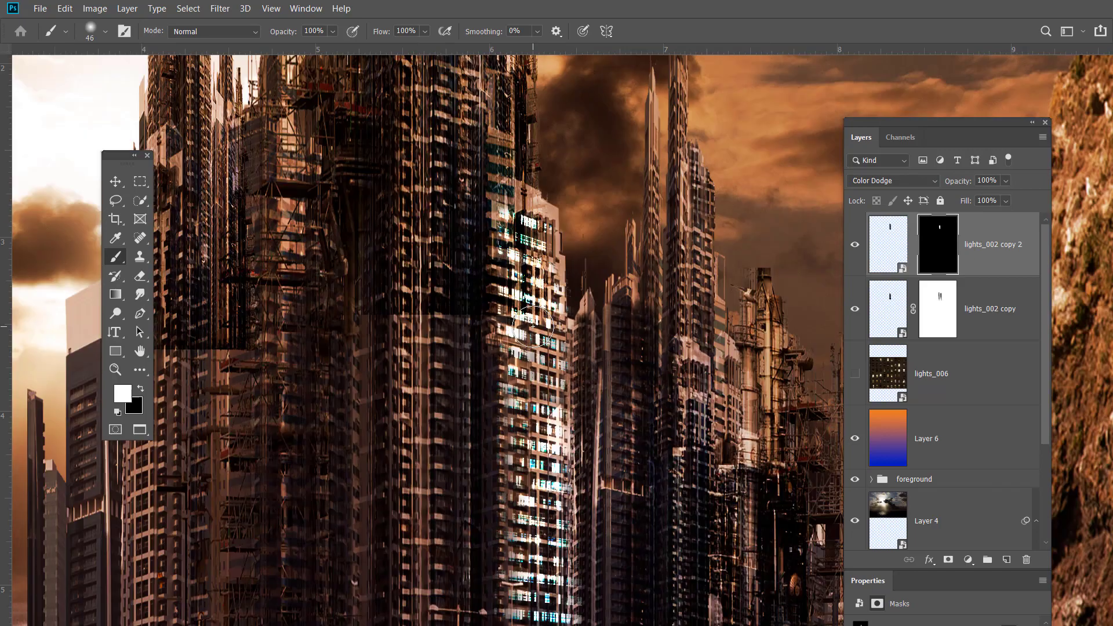
# Show the lights_006 layer and apply Curves to it with the black point input at 54 and the white point input at 189.
pyautogui.scroll(-2, 533, 326)
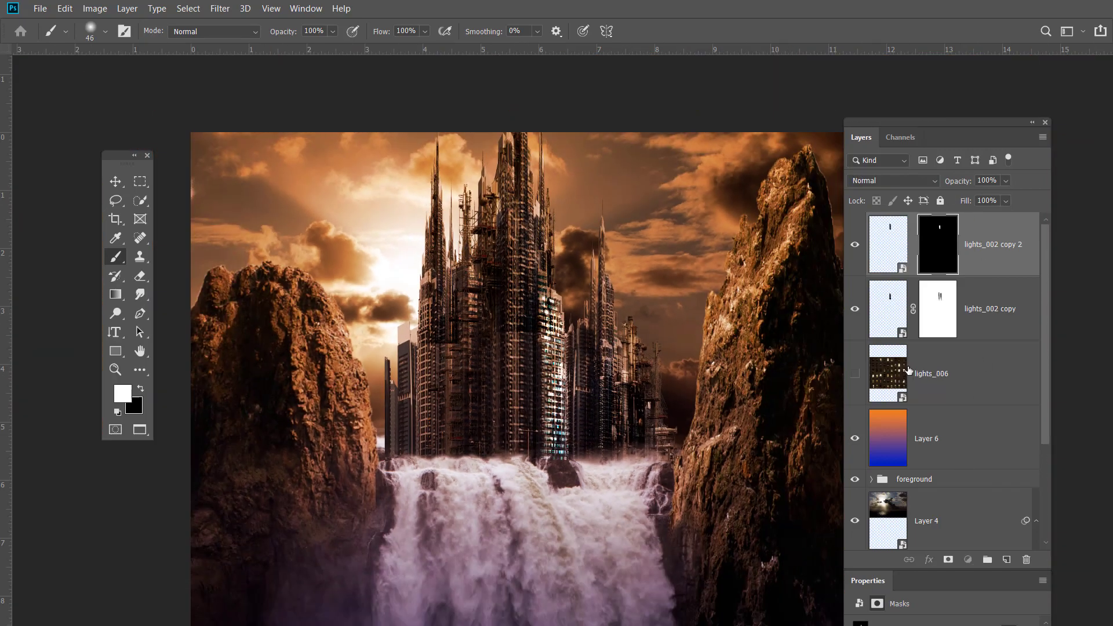
pyautogui.click(883, 354)
pyautogui.click(854, 373)
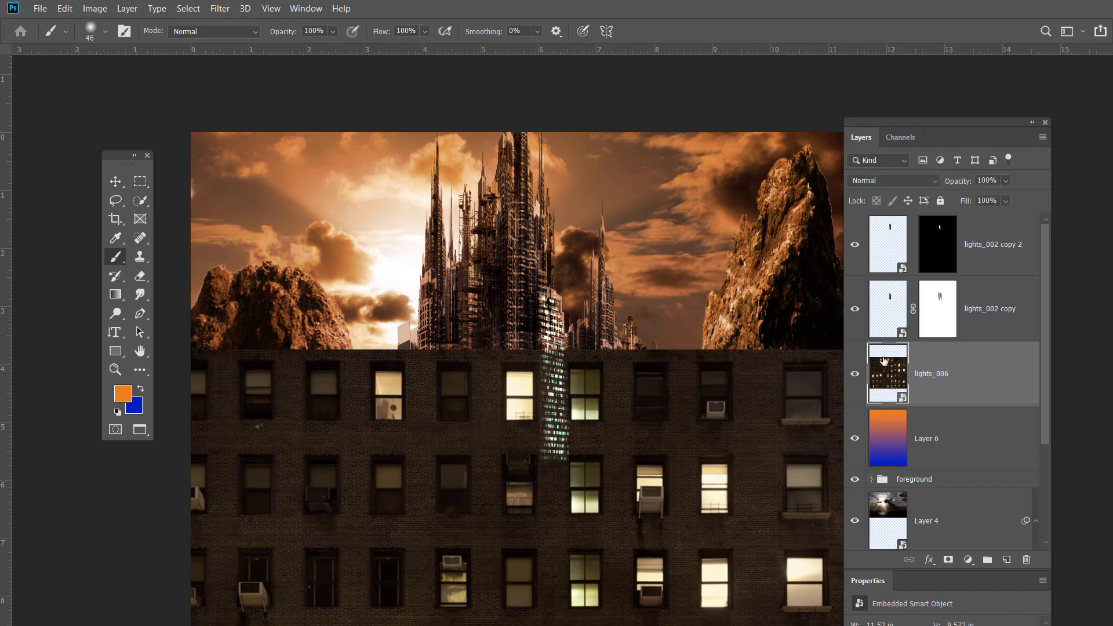
pyautogui.click(95, 8)
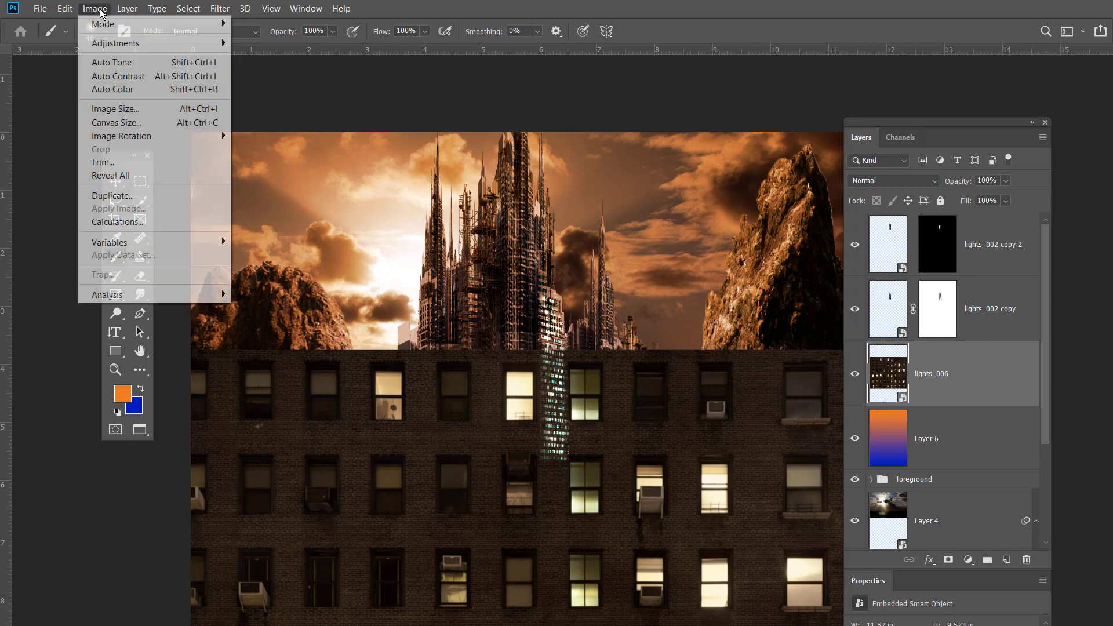
pyautogui.moveTo(194, 135)
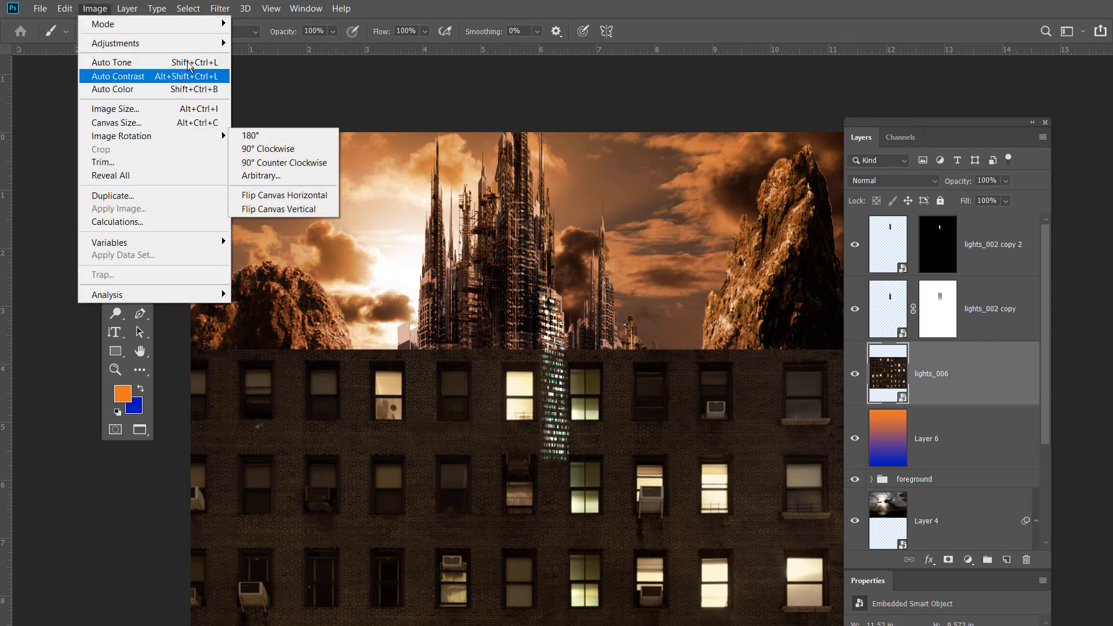
pyautogui.moveTo(185, 43)
pyautogui.click(312, 71)
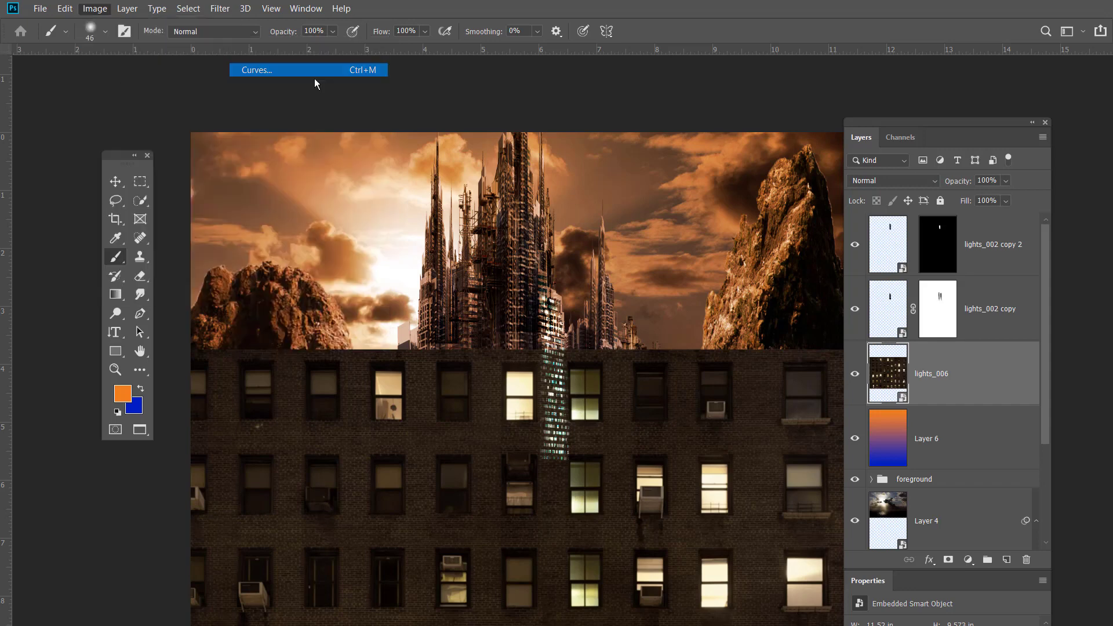
pyautogui.moveTo(833, 204); pyautogui.dragTo(1029, 148)
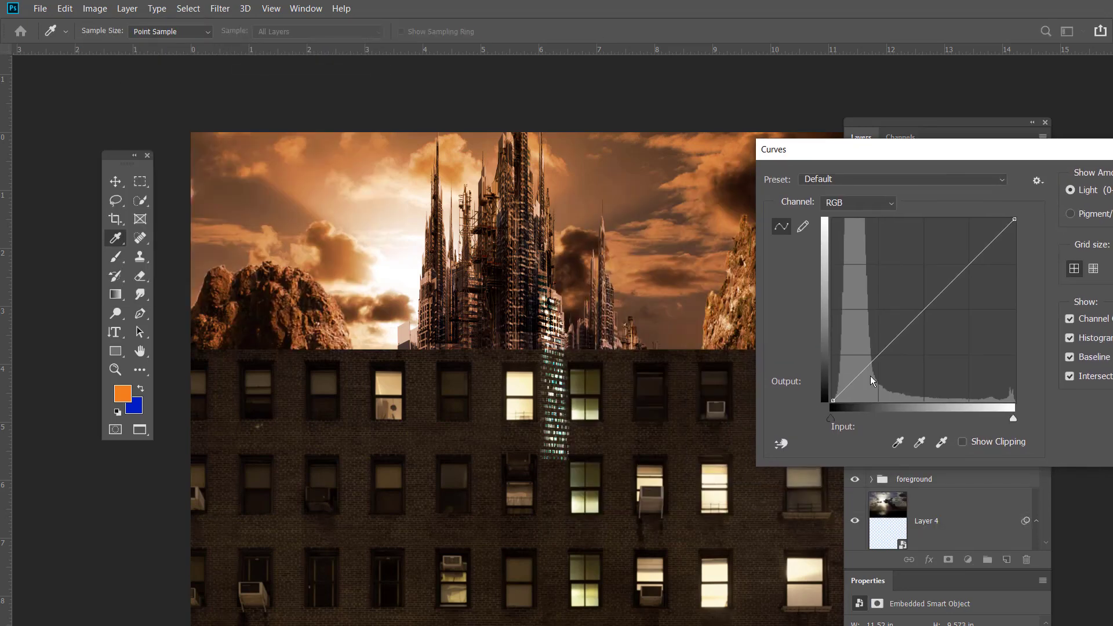
pyautogui.moveTo(835, 428); pyautogui.dragTo(867, 426)
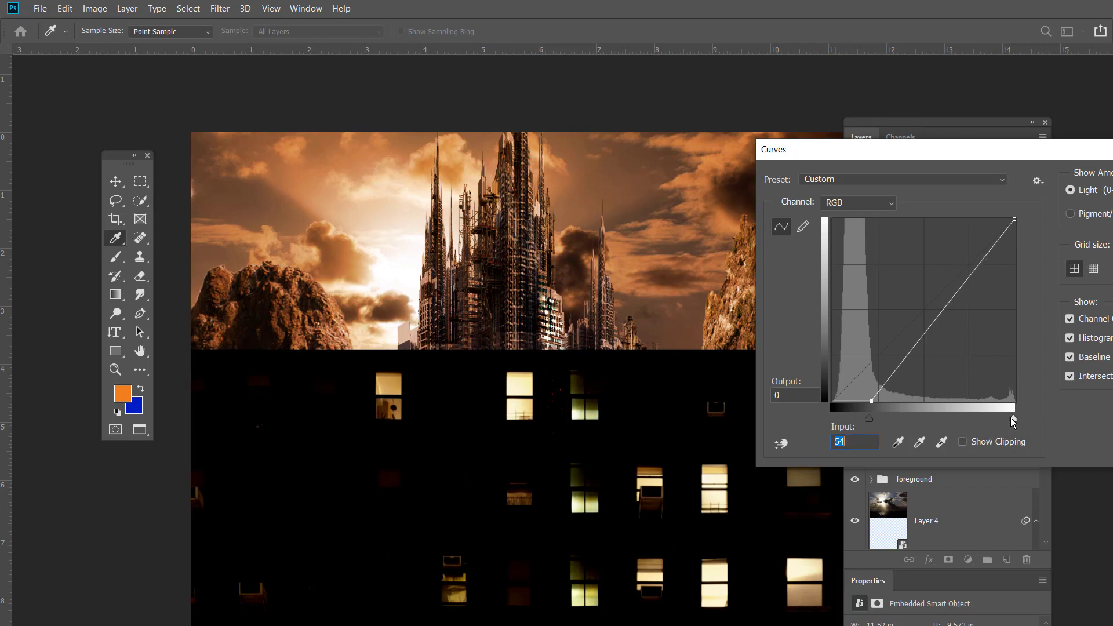
pyautogui.moveTo(1011, 418); pyautogui.dragTo(966, 427)
pyautogui.moveTo(1034, 154); pyautogui.dragTo(819, 134)
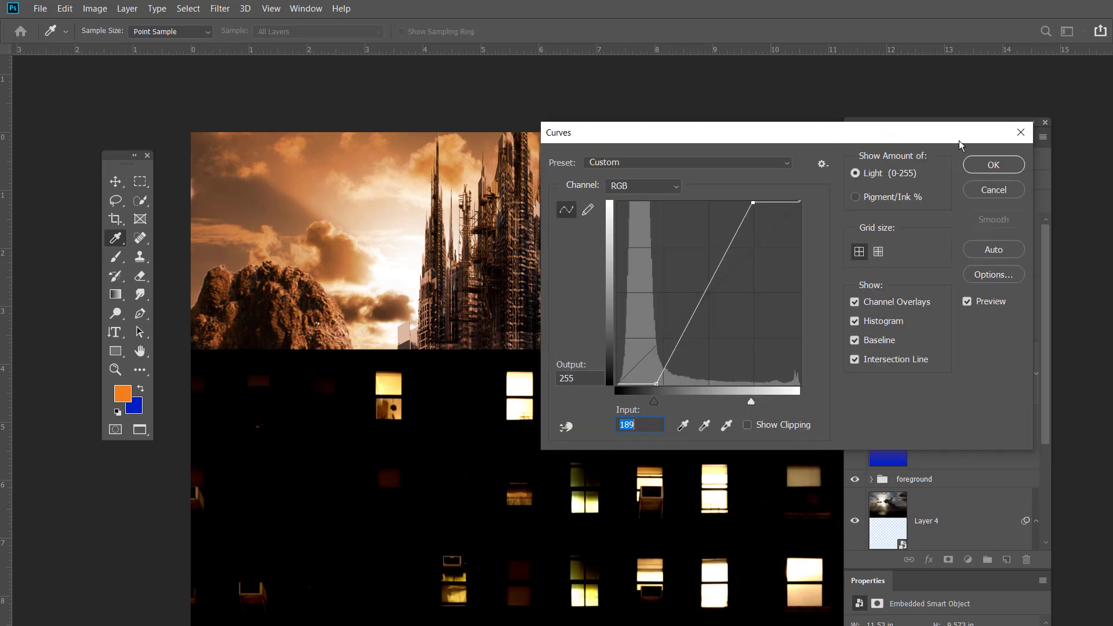
pyautogui.click(992, 157)
# Move the lights_006 texture up over the city and set its blend mode to Color Dodge.
pyautogui.press('b')
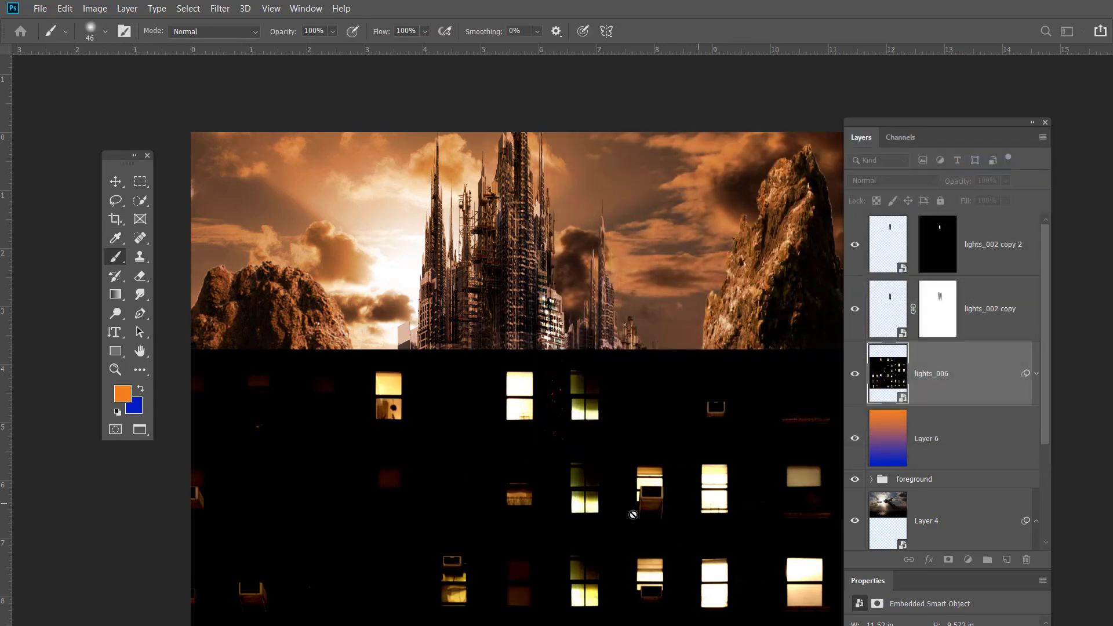
pyautogui.press('v')
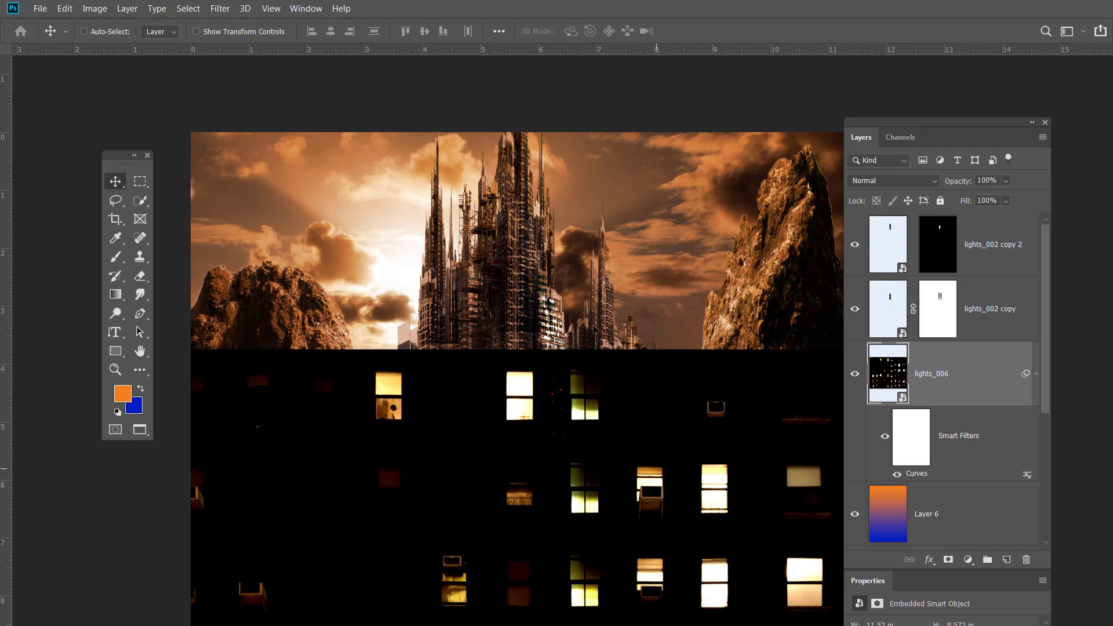
pyautogui.moveTo(725, 481); pyautogui.dragTo(640, 266)
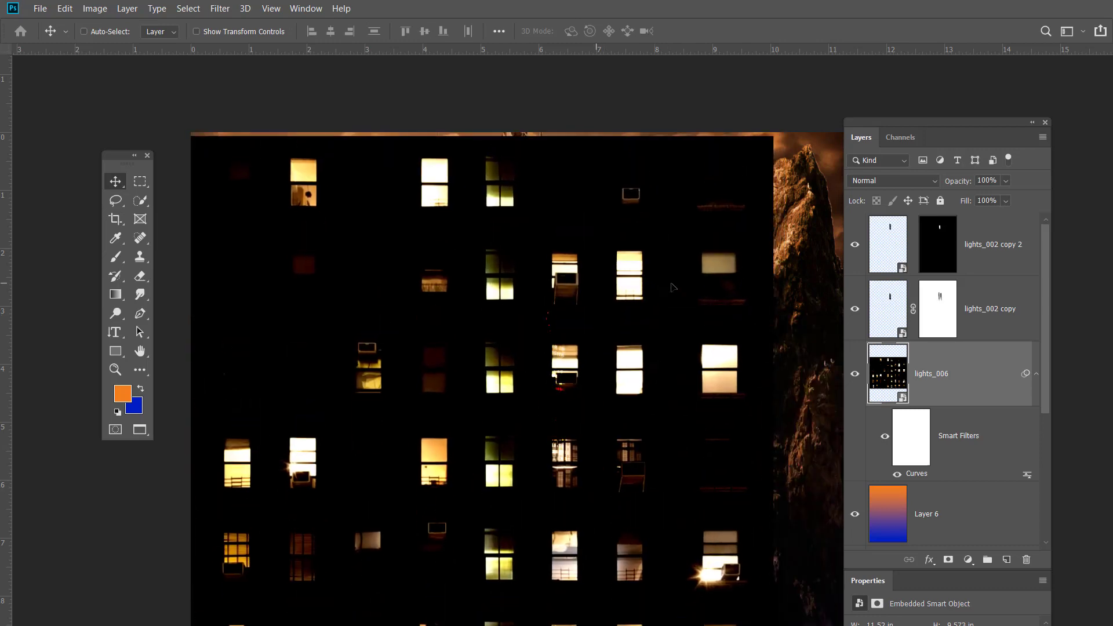
pyautogui.click(928, 181)
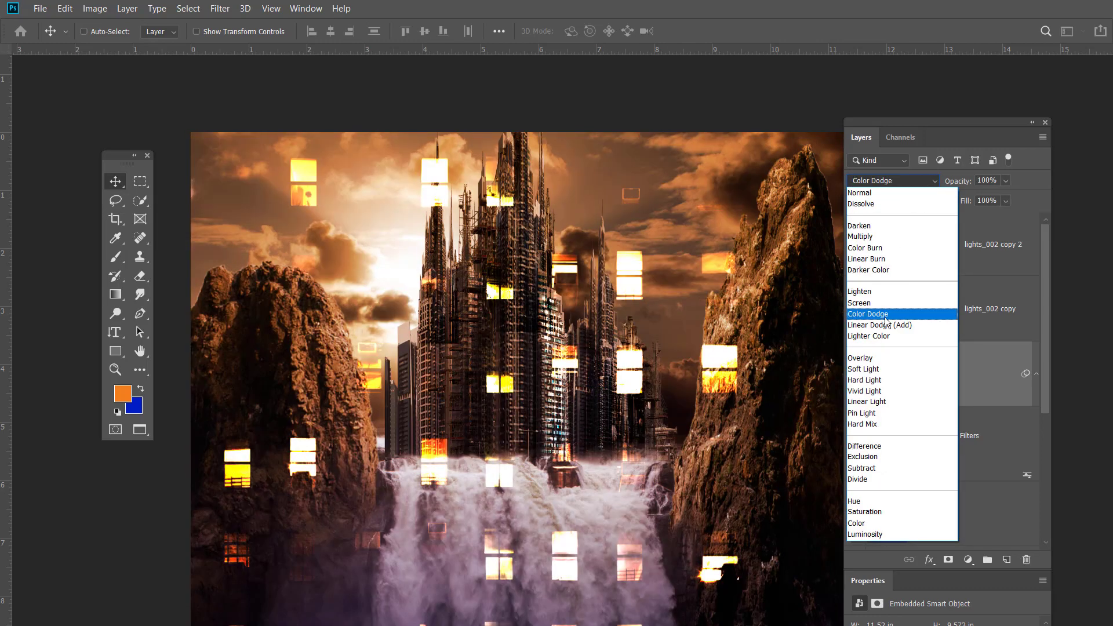
pyautogui.click(887, 308)
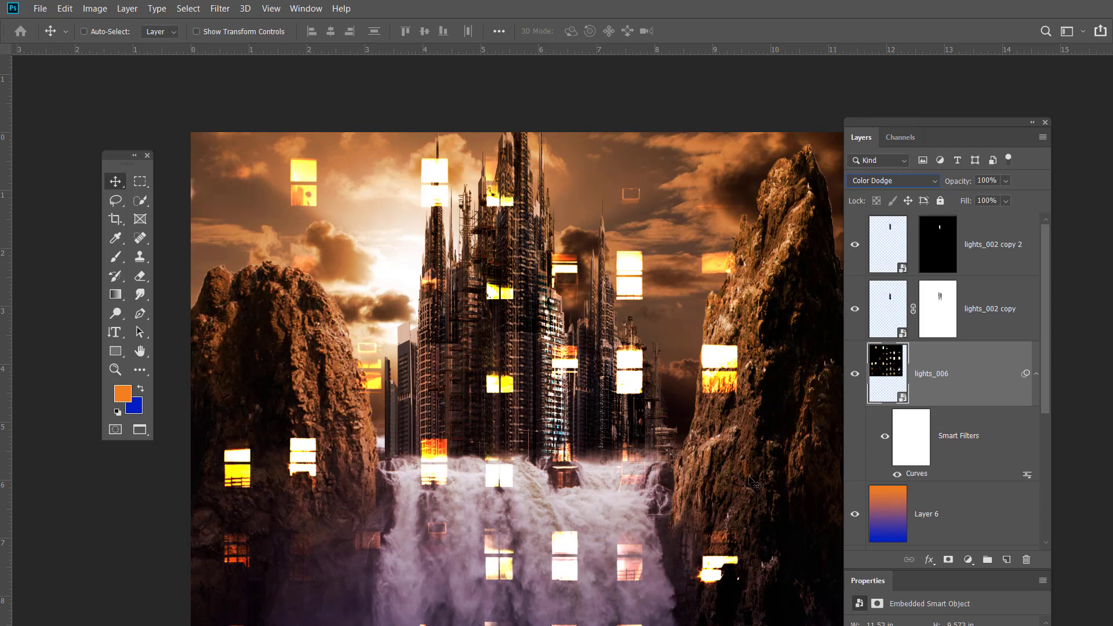
# Shrink lights_006 to about 5.5% wide and 12.7% high and place it on the central tower's lower part, above the waterfall.
pyautogui.hotkey('ctrl', 't')
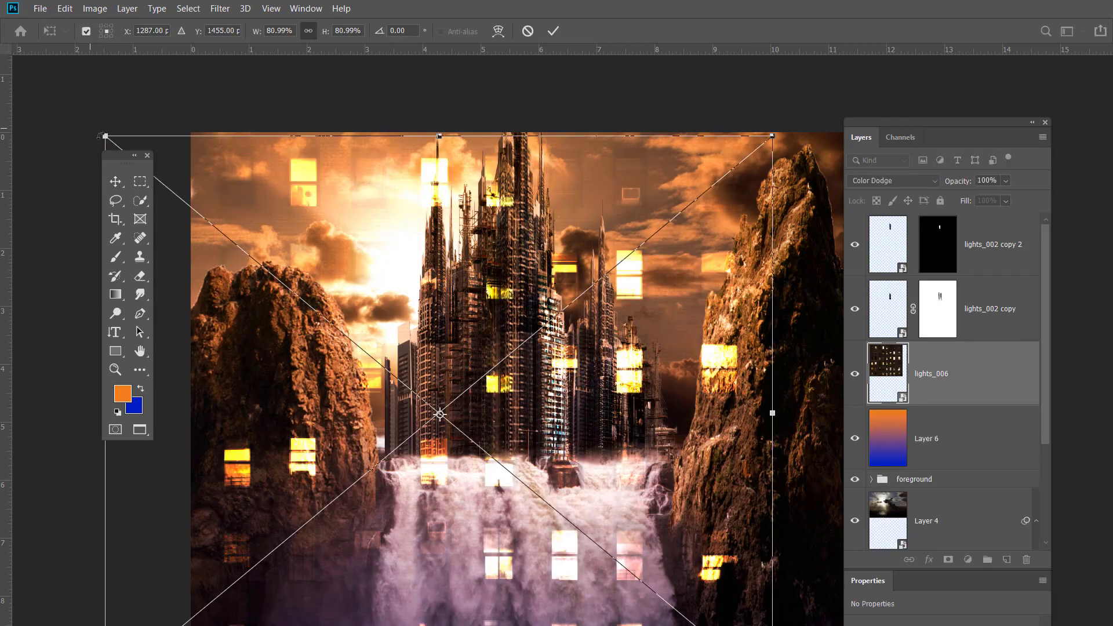
pyautogui.moveTo(105, 134); pyautogui.dragTo(609, 554)
pyautogui.moveTo(703, 588); pyautogui.dragTo(483, 267)
pyautogui.moveTo(392, 273); pyautogui.dragTo(487, 323)
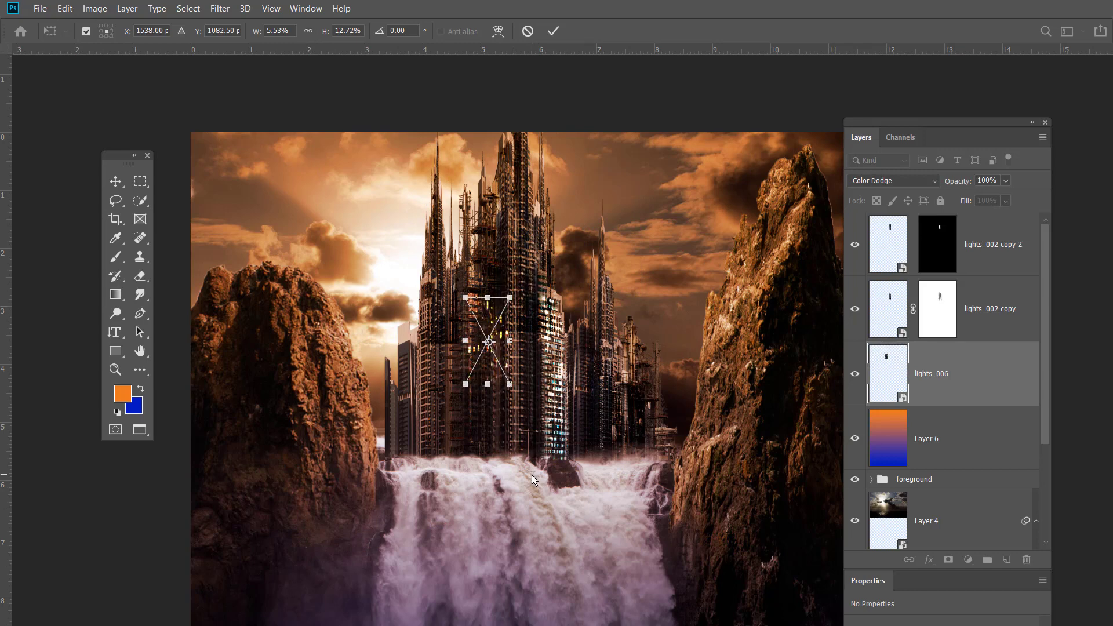
pyautogui.press('Return')
pyautogui.moveTo(490, 358); pyautogui.dragTo(493, 429)
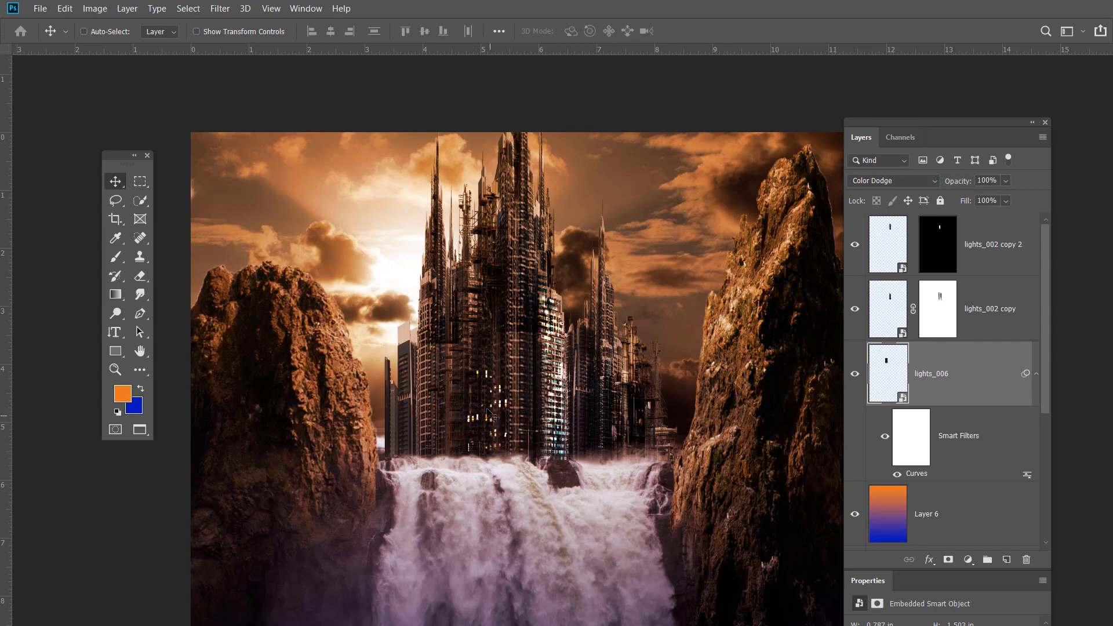
# Duplicate lights_006 and position the copy higher on the central tower so its windows line up with the building.
pyautogui.hotkey('shift', 'v')
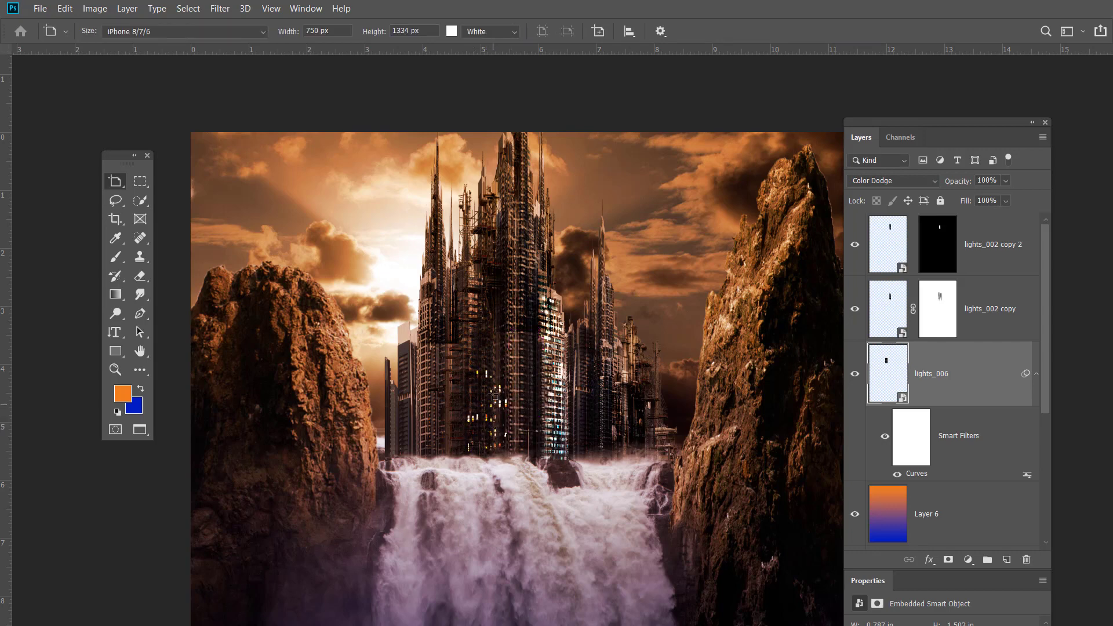
pyautogui.hotkey('shift', 'v')
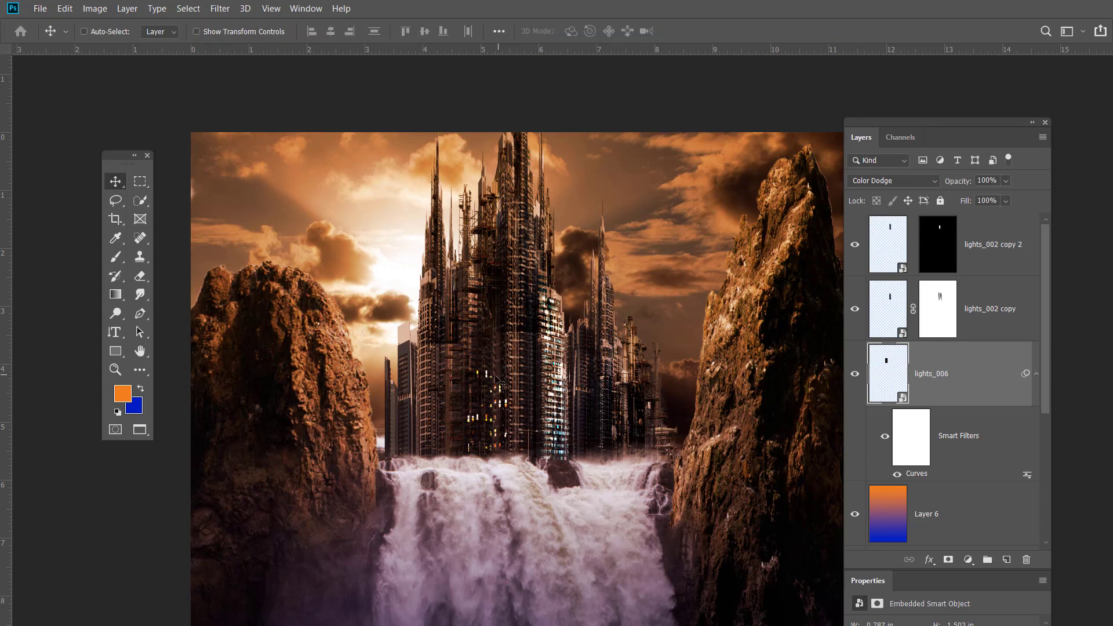
pyautogui.moveTo(491, 410); pyautogui.dragTo(497, 298)
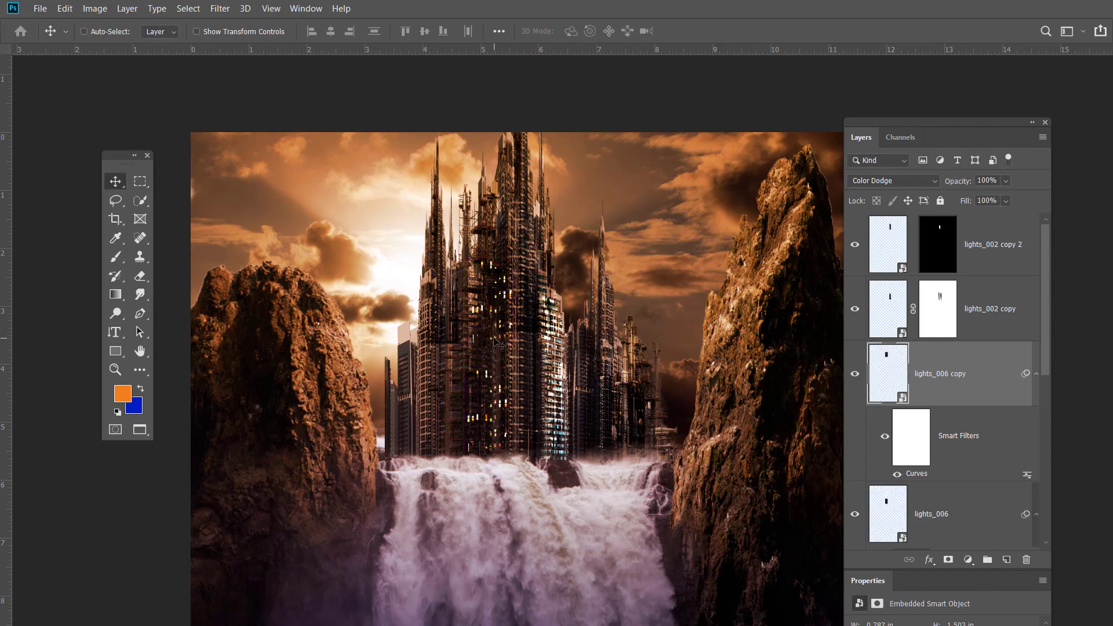
pyautogui.moveTo(486, 308); pyautogui.dragTo(482, 312)
pyautogui.moveTo(491, 311); pyautogui.dragTo(504, 289)
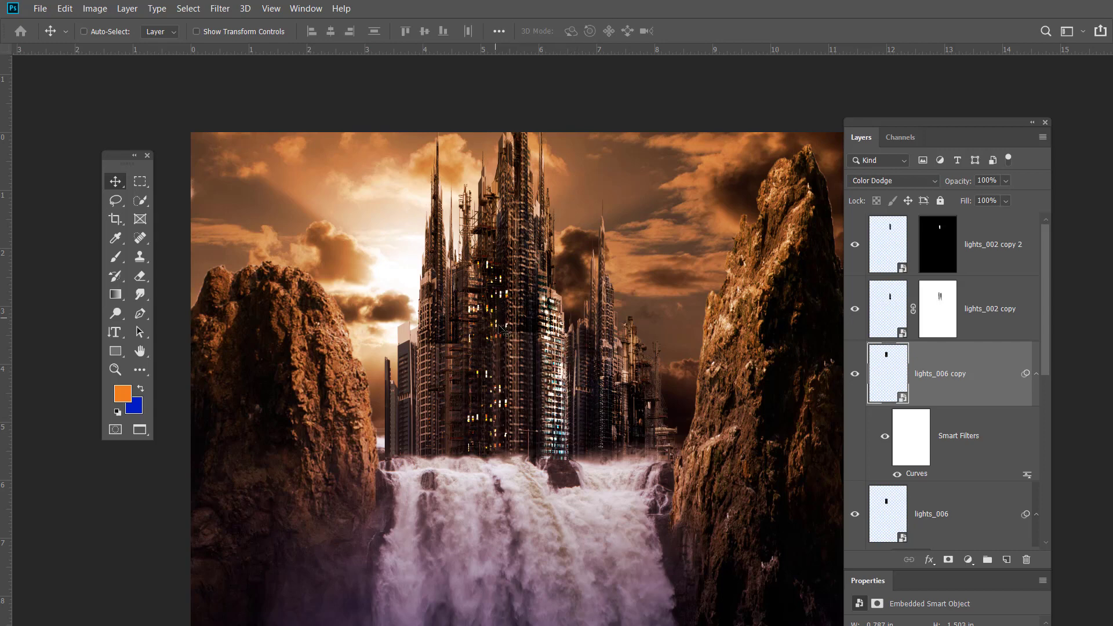
# Duplicate the lights_006 copy again and place it over the shorter buildings at the city's left edge.
pyautogui.moveTo(500, 313); pyautogui.dragTo(436, 372)
pyautogui.hotkey('ctrl', '+')
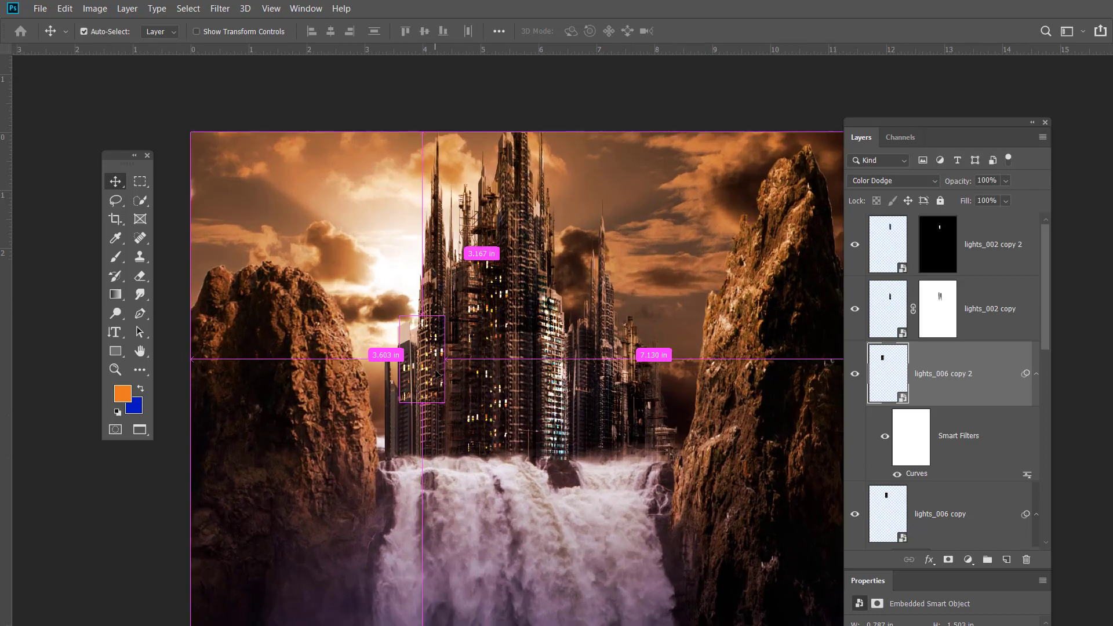
pyautogui.moveTo(445, 353); pyautogui.dragTo(533, 396)
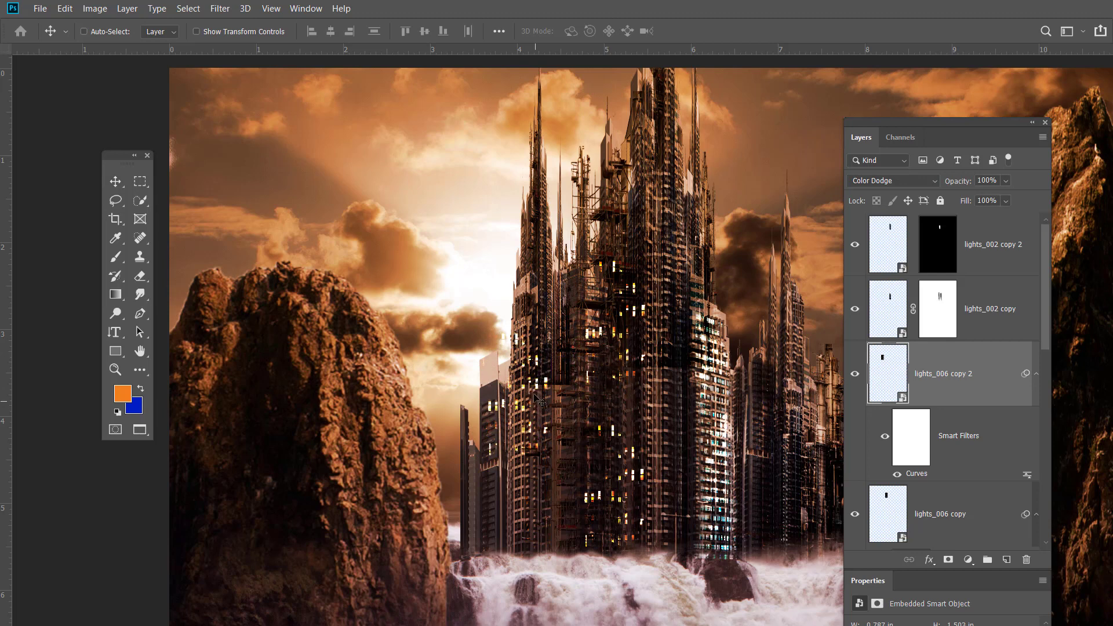
# Skew and widen the second lights_006 copy to about 7.5% wide, placing it over the city's left-edge buildings in perspective.
pyautogui.hotkey('ctrl', 't')
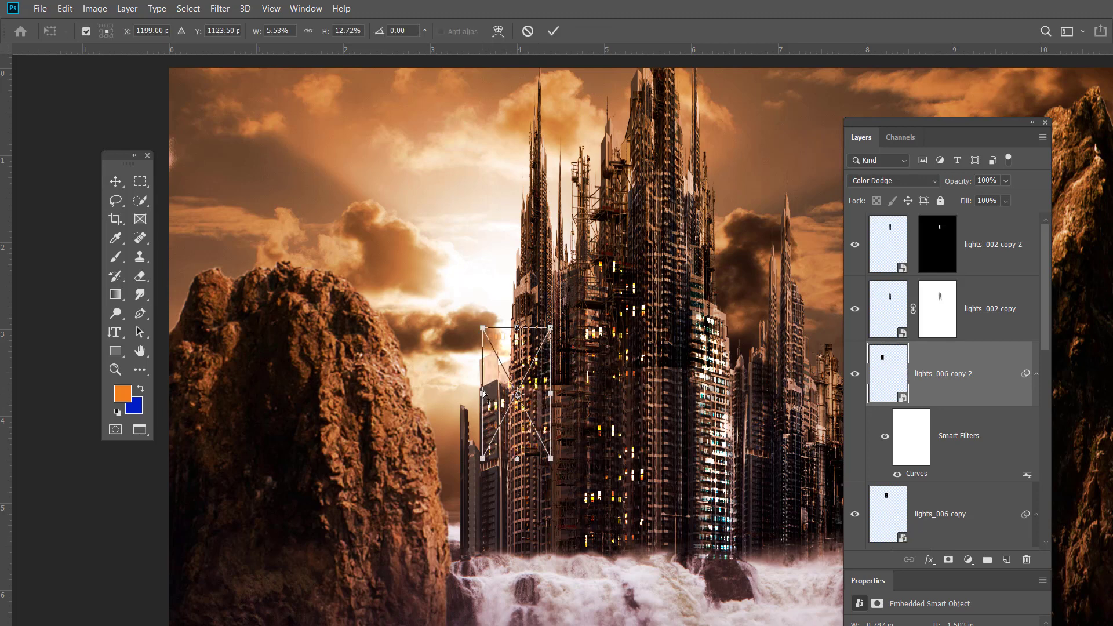
pyautogui.moveTo(482, 396); pyautogui.dragTo(497, 412)
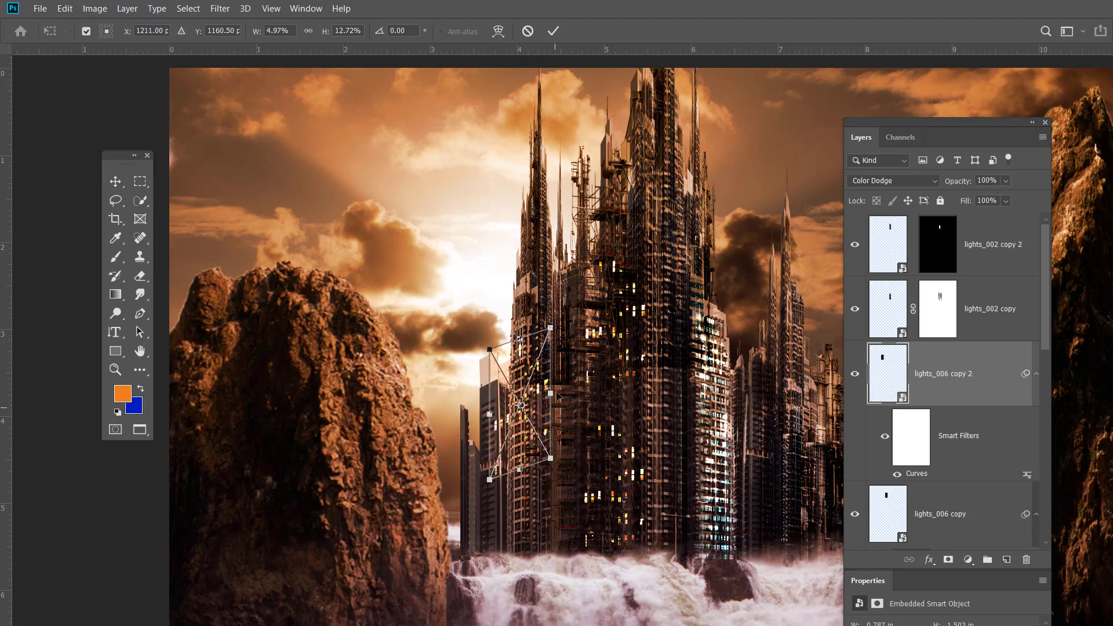
pyautogui.moveTo(555, 392); pyautogui.dragTo(537, 474)
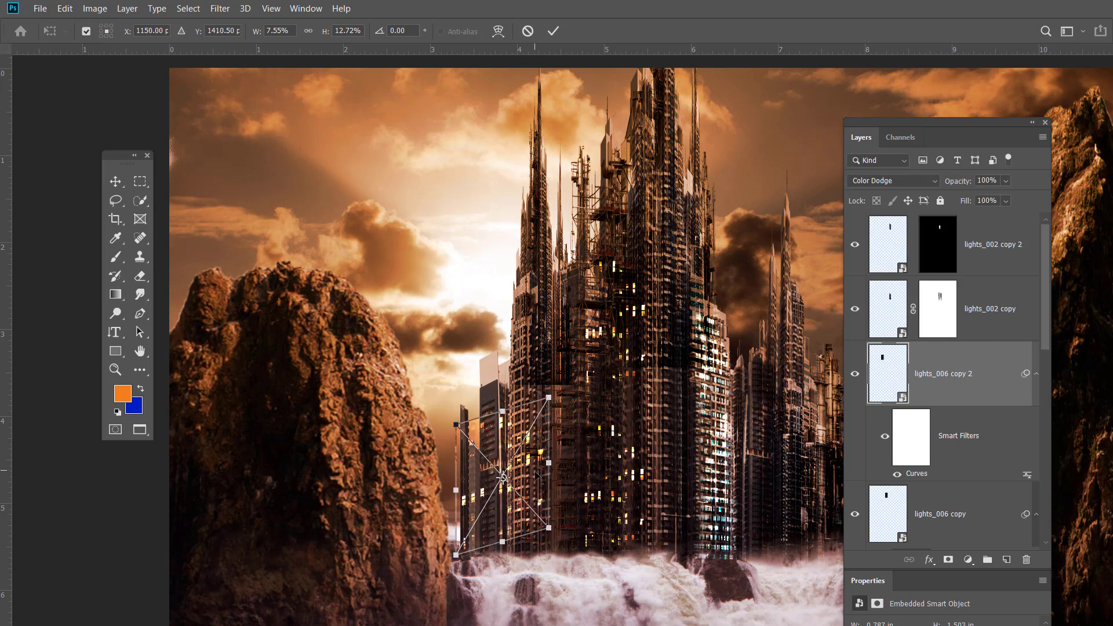
pyautogui.press('Return')
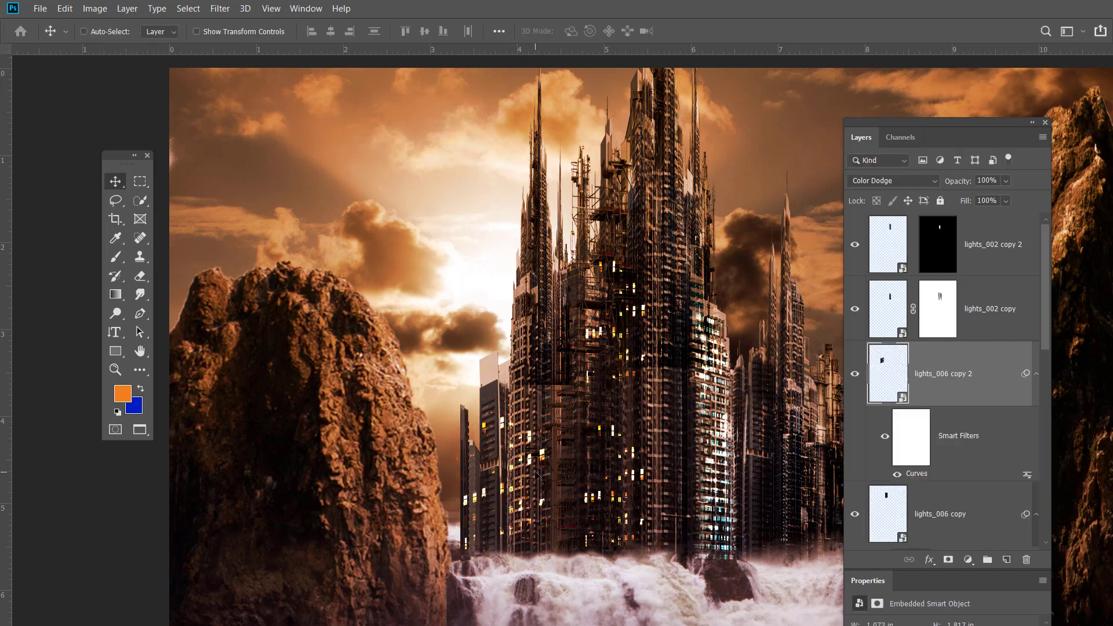
# Add a layer mask to the second lights_006 copy and paint black to hide stray lights beside the left buildings.
pyautogui.click(948, 560)
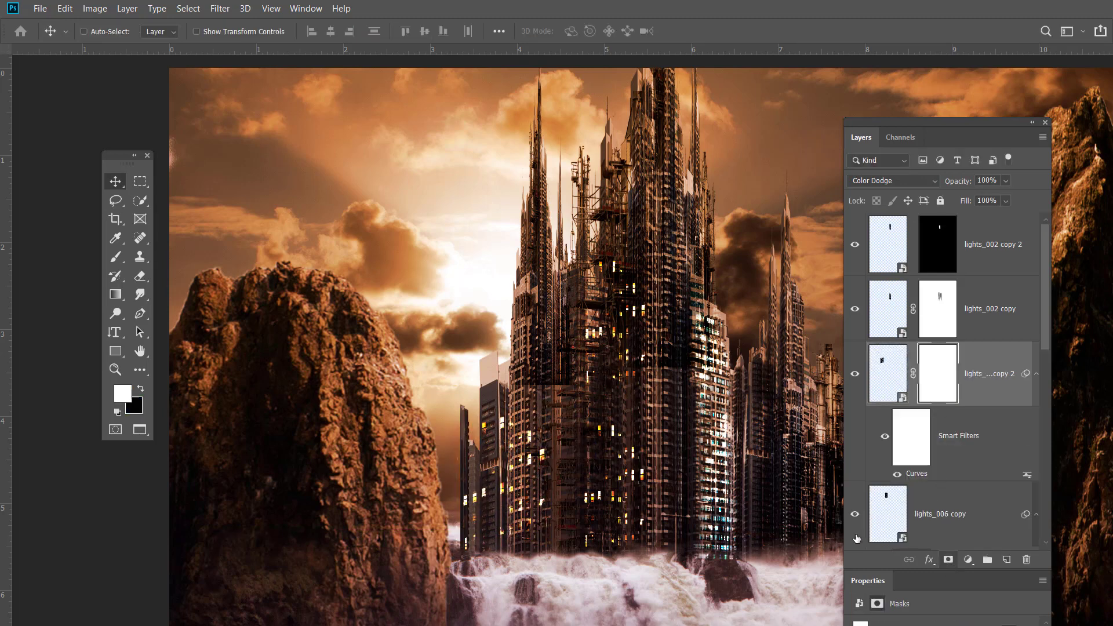
pyautogui.press('b')
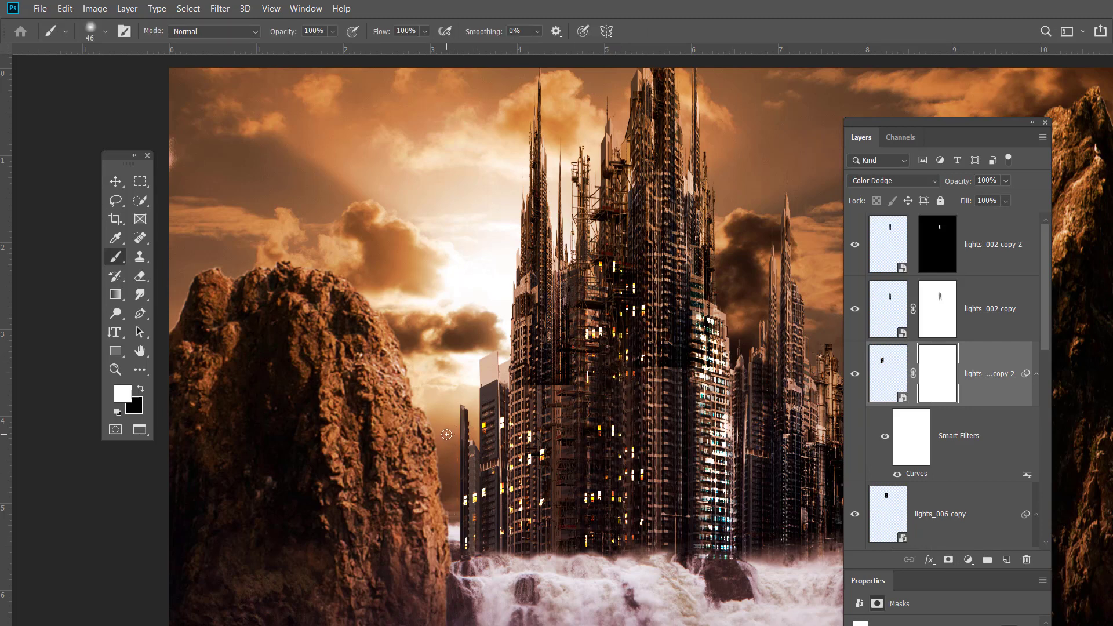
pyautogui.press('x')
pyautogui.click(505, 484)
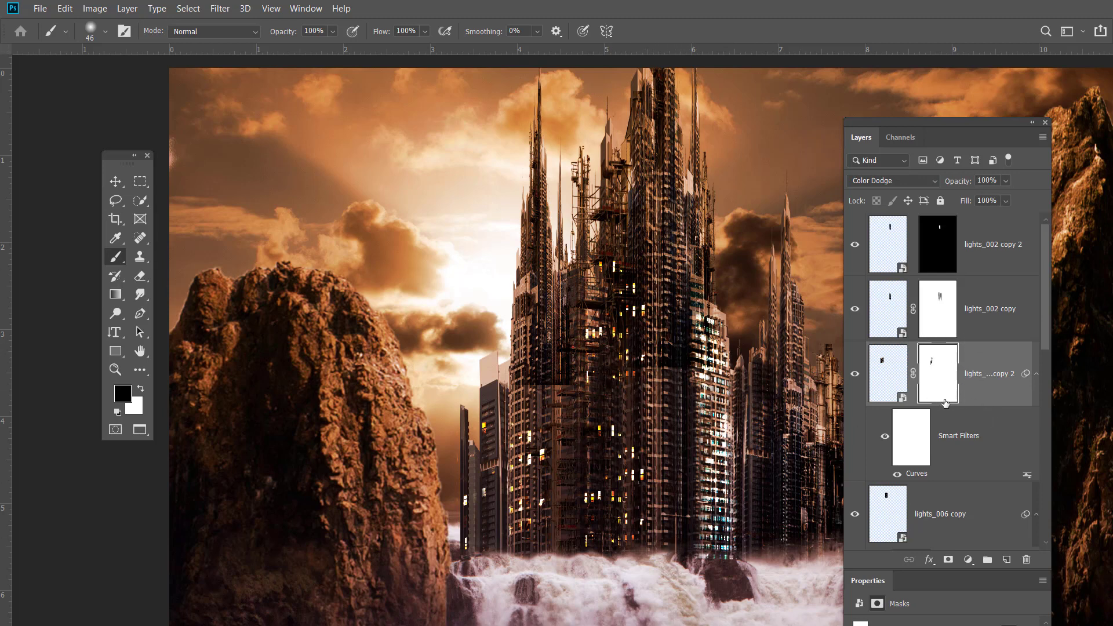
# Duplicate the masked lights_006 copy, move it higher on the tower's left side, and shift its hue by +140 with Hue/Saturation.
pyautogui.hotkey('ctrl', 'j')
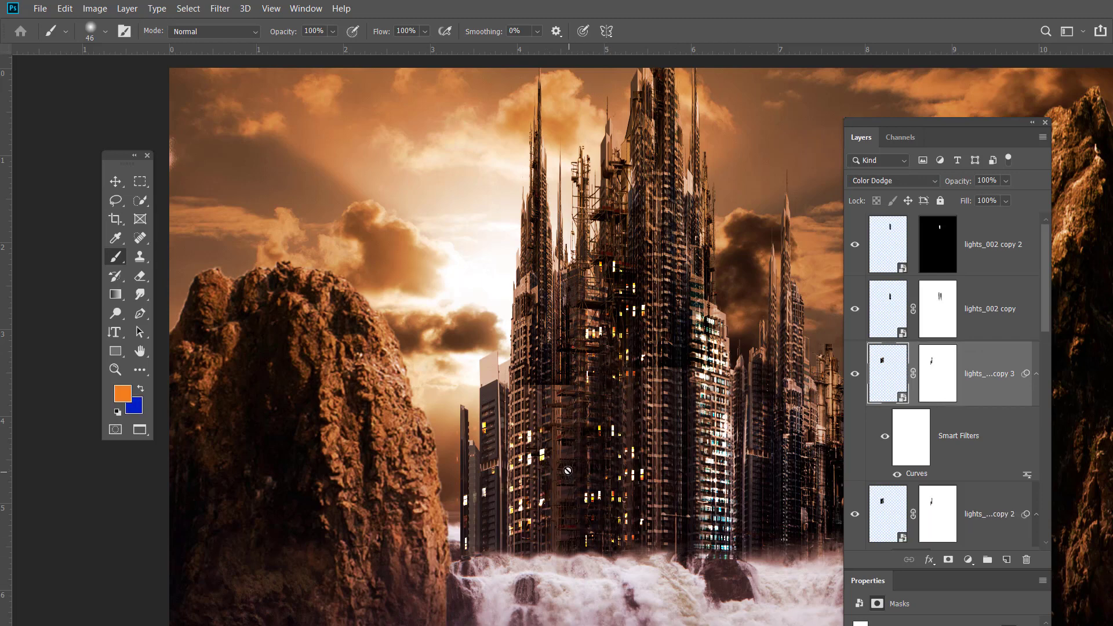
pyautogui.press('v')
pyautogui.moveTo(541, 453); pyautogui.dragTo(552, 335)
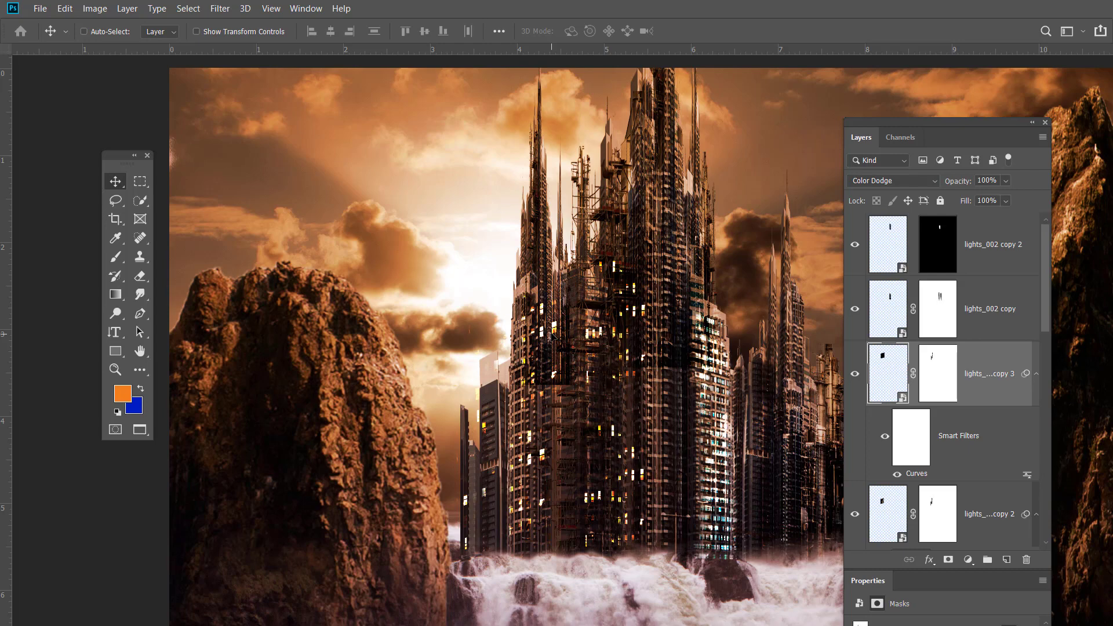
pyautogui.press('ctrl')
pyautogui.keyDown('ctrl'); pyautogui.click(891, 366); pyautogui.keyUp('ctrl')
pyautogui.hotkey('ctrl', 'u')
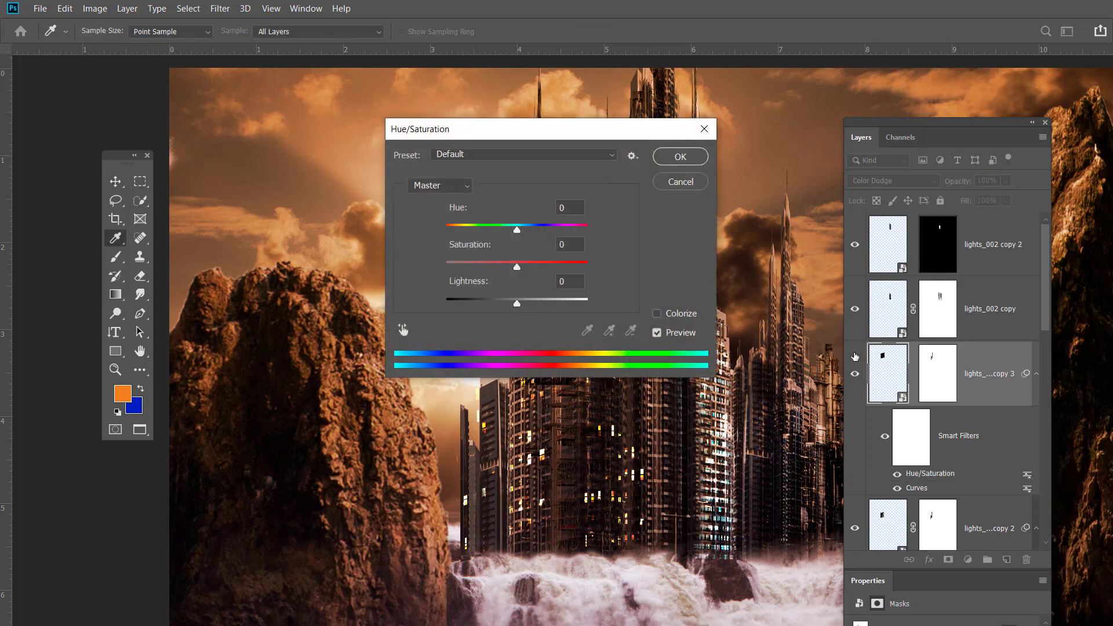
pyautogui.moveTo(630, 140); pyautogui.dragTo(834, 103)
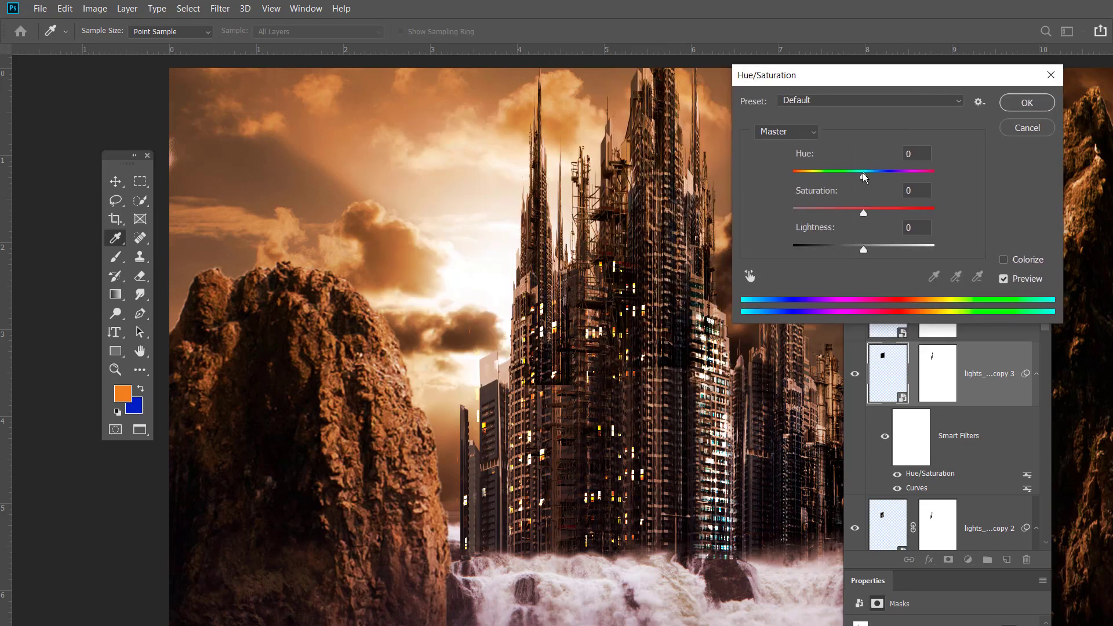
pyautogui.moveTo(864, 175); pyautogui.dragTo(924, 193)
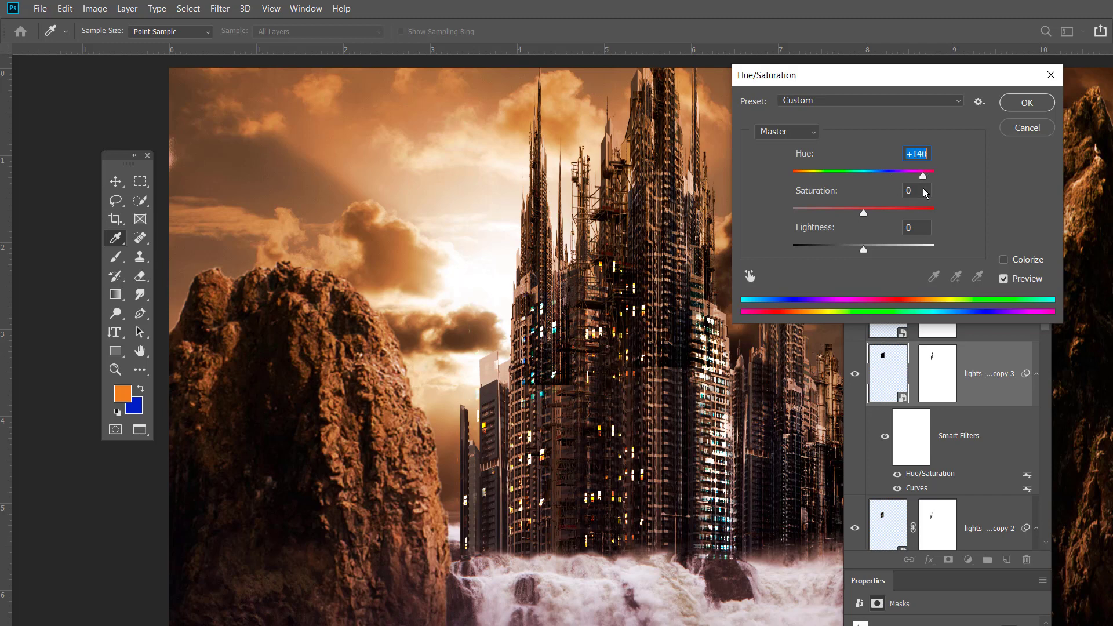
pyautogui.click(1025, 103)
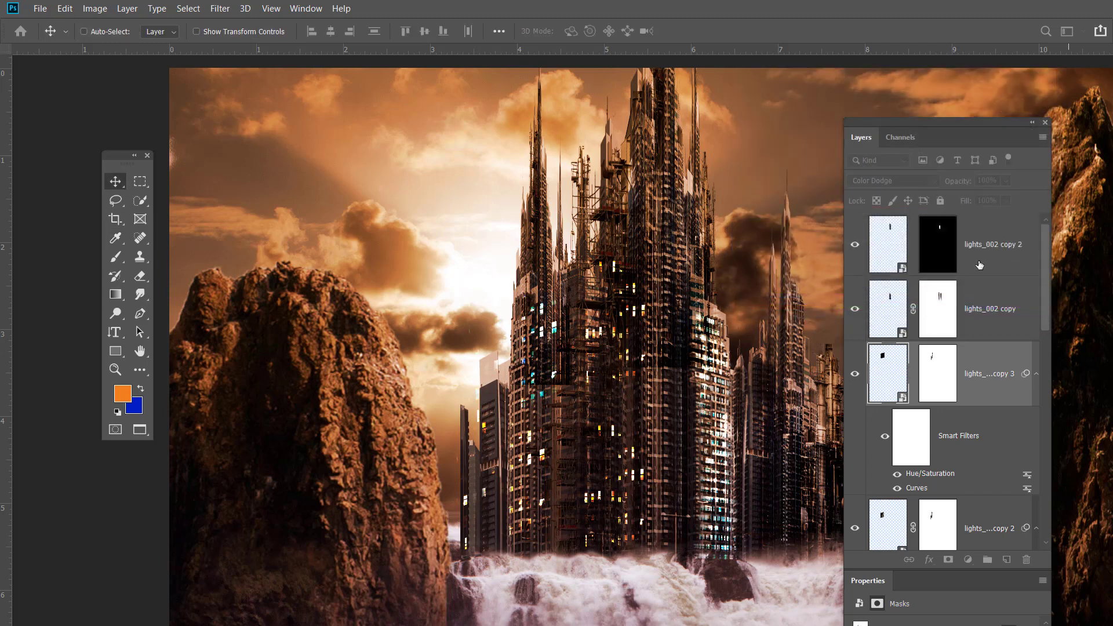
# Paint black on the third lights_006 copy's mask to hide some recoloured lights on the tower's left side.
pyautogui.click(952, 351)
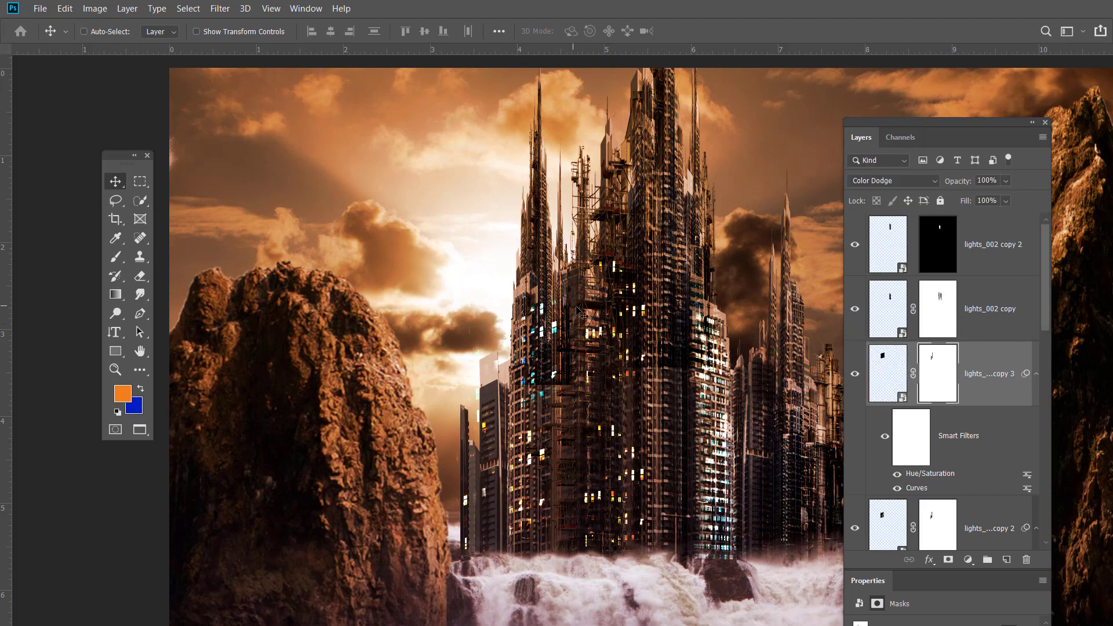
pyautogui.press('b')
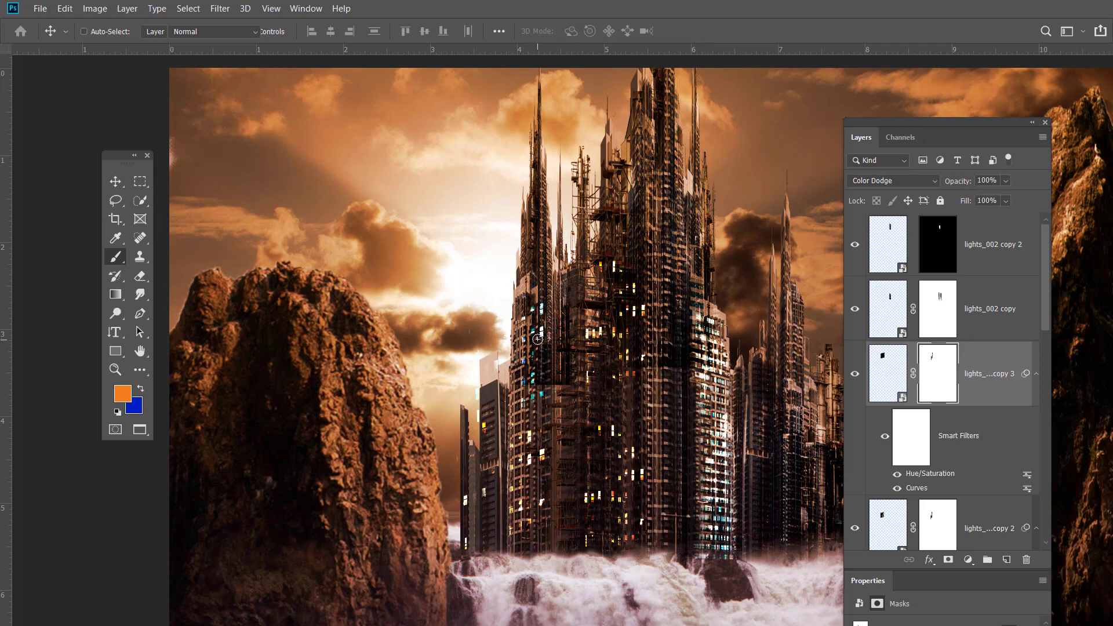
pyautogui.press('d')
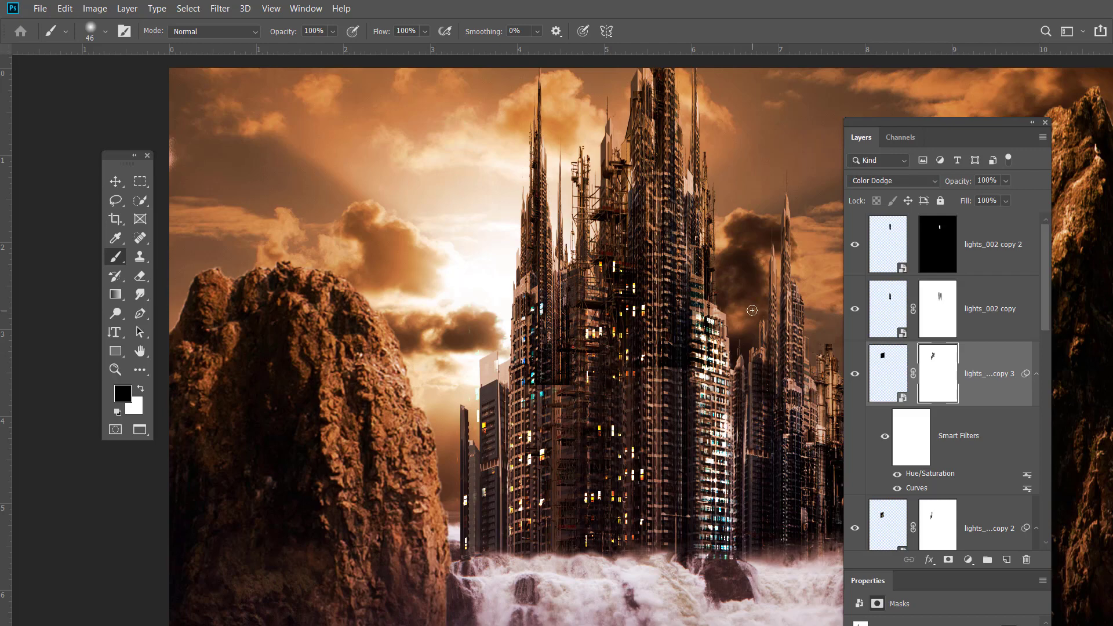
# Extend the canvas upward by about 3.2 inches with the Crop tool to make room above the city's spires.
pyautogui.hotkey('ctrl', '0')
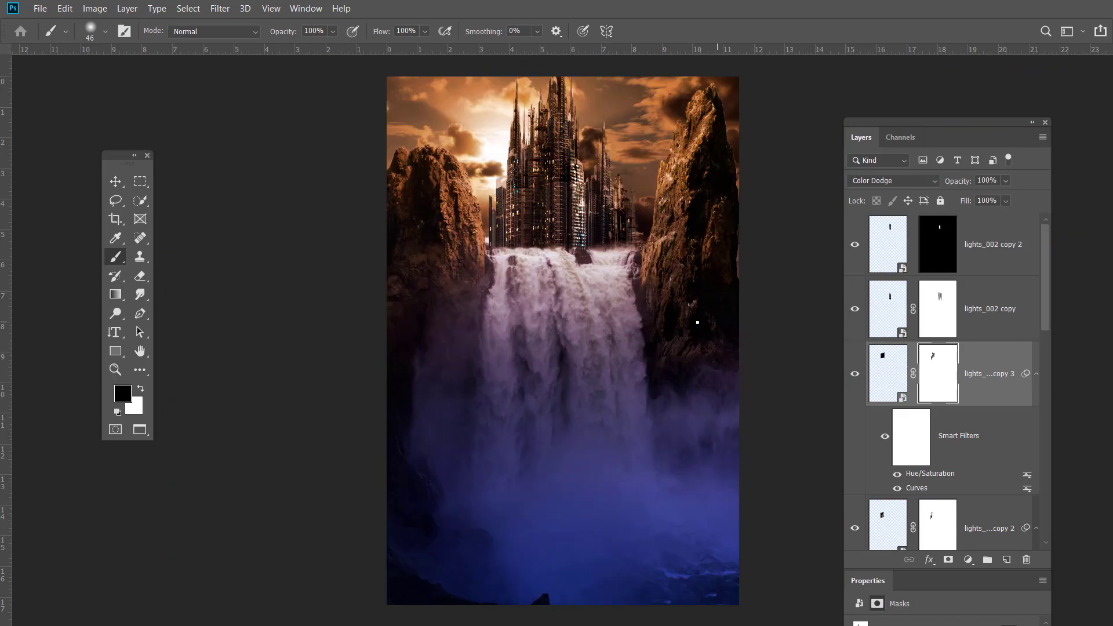
pyautogui.moveTo(634, 255); pyautogui.dragTo(599, 319)
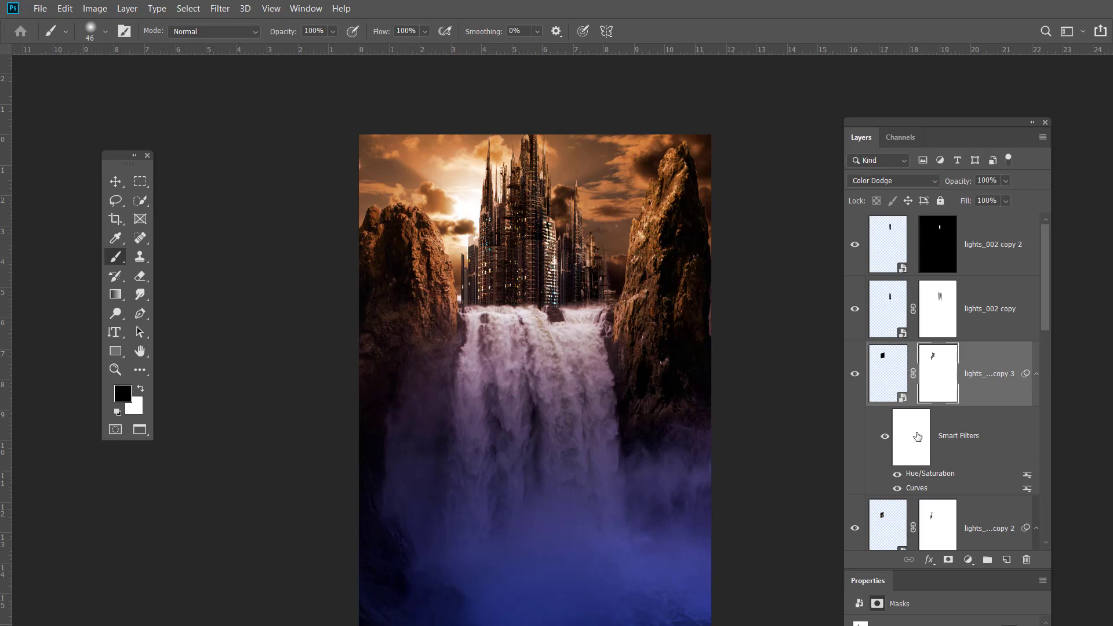
pyautogui.hotkey('ctrl', '0')
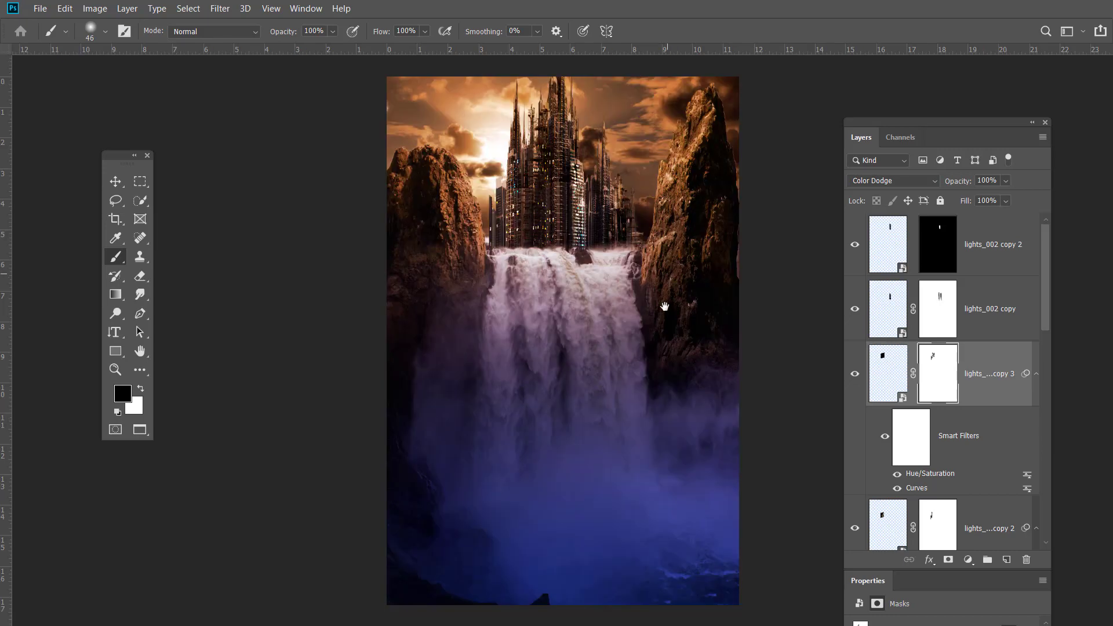
pyautogui.moveTo(664, 303); pyautogui.dragTo(641, 423)
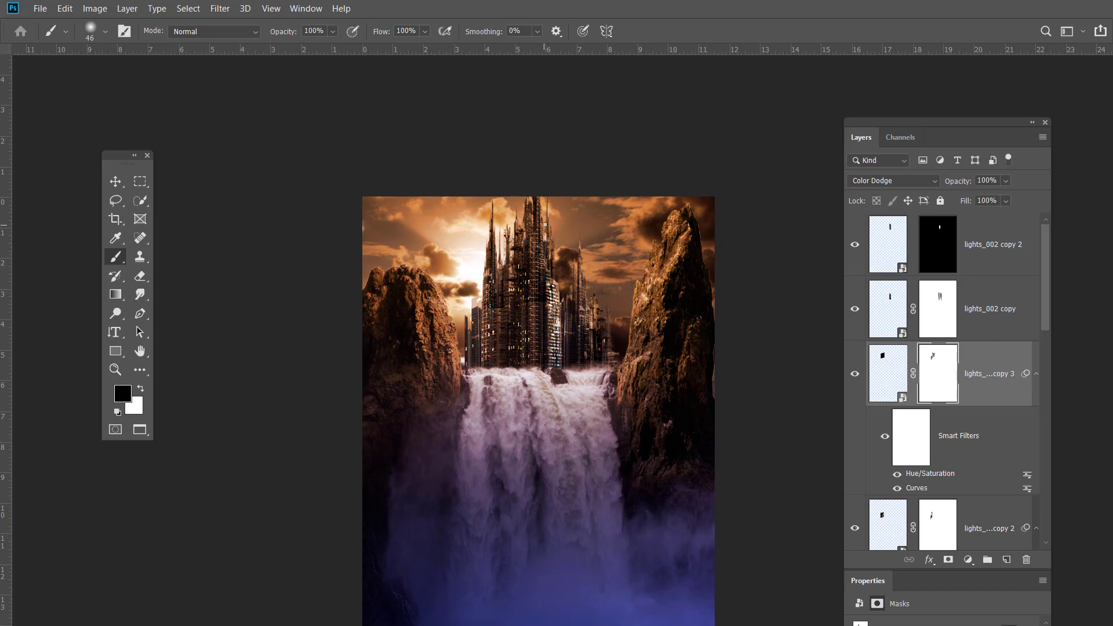
pyautogui.press('c')
pyautogui.moveTo(537, 196); pyautogui.dragTo(540, 149)
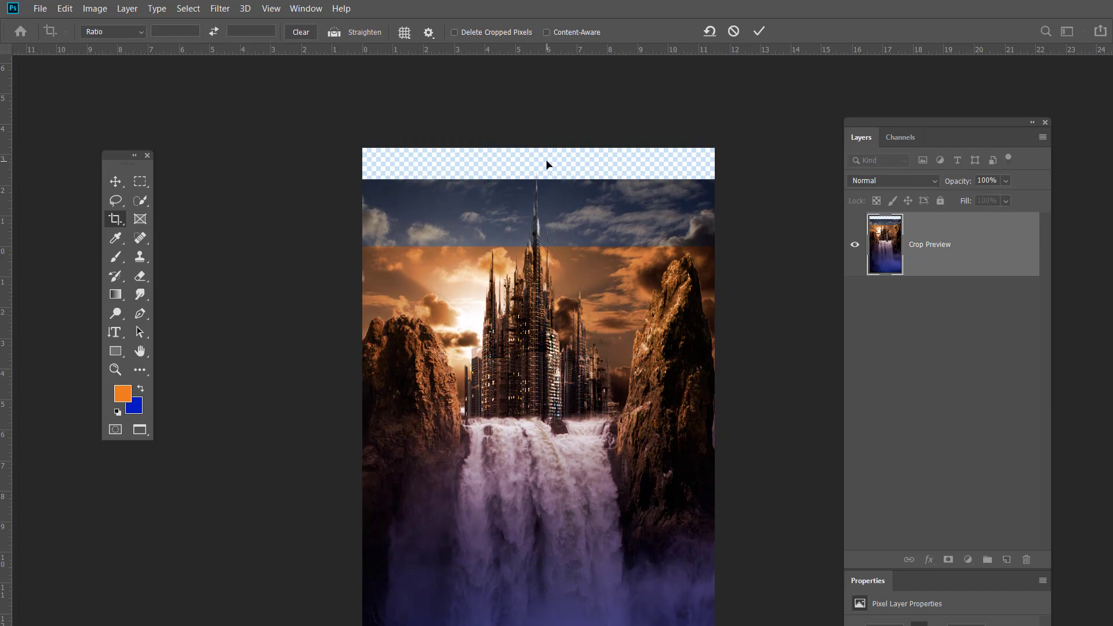
pyautogui.press('Return')
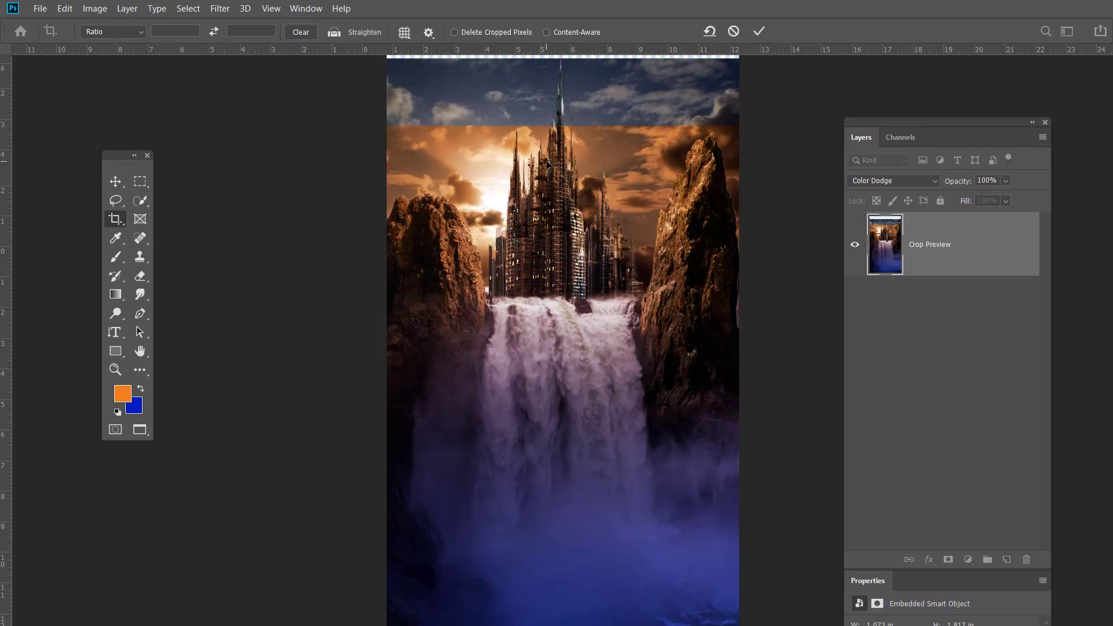
pyautogui.moveTo(669, 180); pyautogui.dragTo(648, 300)
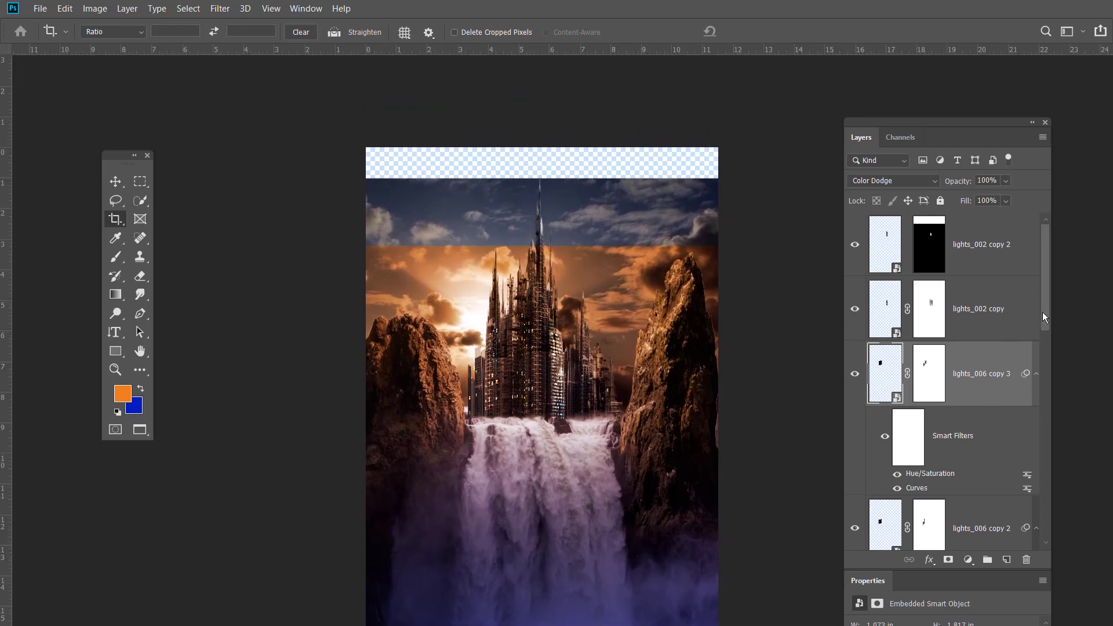
# Group all the window-light layers, name the group lighting, and compare the city with the group hidden and shown.
pyautogui.moveTo(1042, 316); pyautogui.dragTo(1041, 282)
pyautogui.moveTo(1043, 283)
pyautogui.mouseDown()
pyautogui.moveTo(1038, 495)
pyautogui.moveTo(1027, 373)
pyautogui.moveTo(1009, 425)
pyautogui.moveTo(1041, 375)
pyautogui.moveTo(1035, 266)
pyautogui.mouseUp()
pyautogui.click(951, 462)
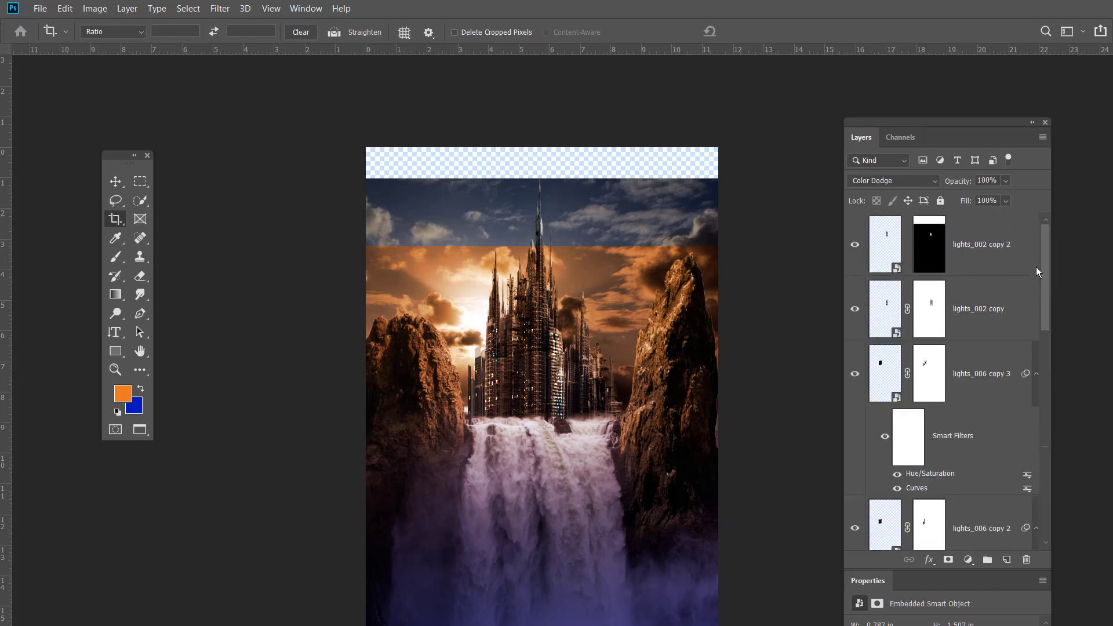
pyautogui.keyDown('shift'); pyautogui.click(995, 250); pyautogui.keyUp('shift')
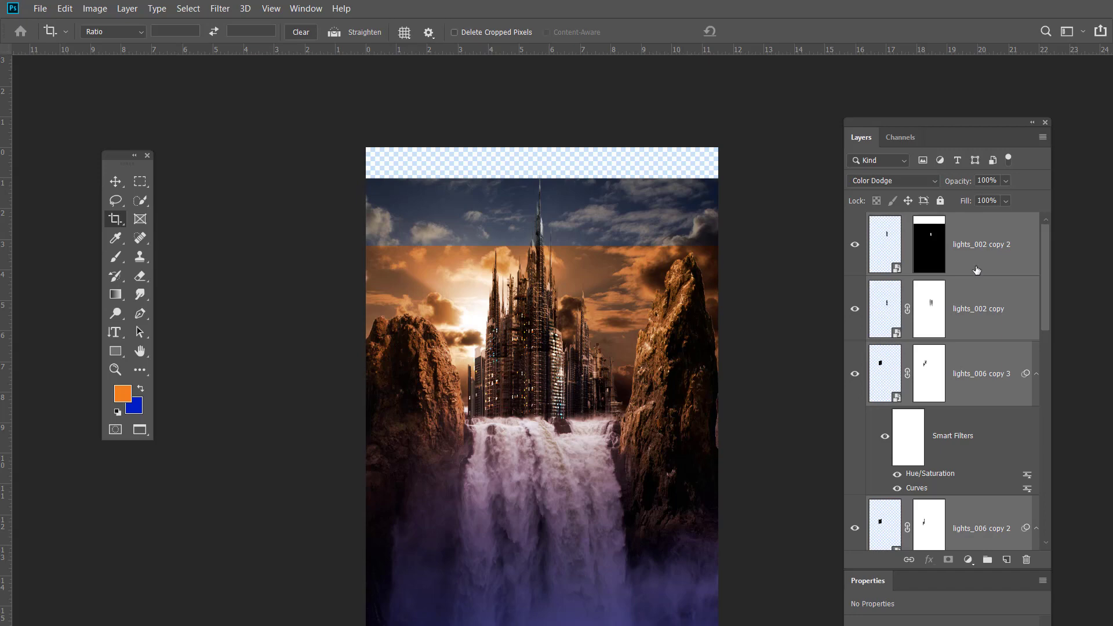
pyautogui.hotkey('ctrl', 'g')
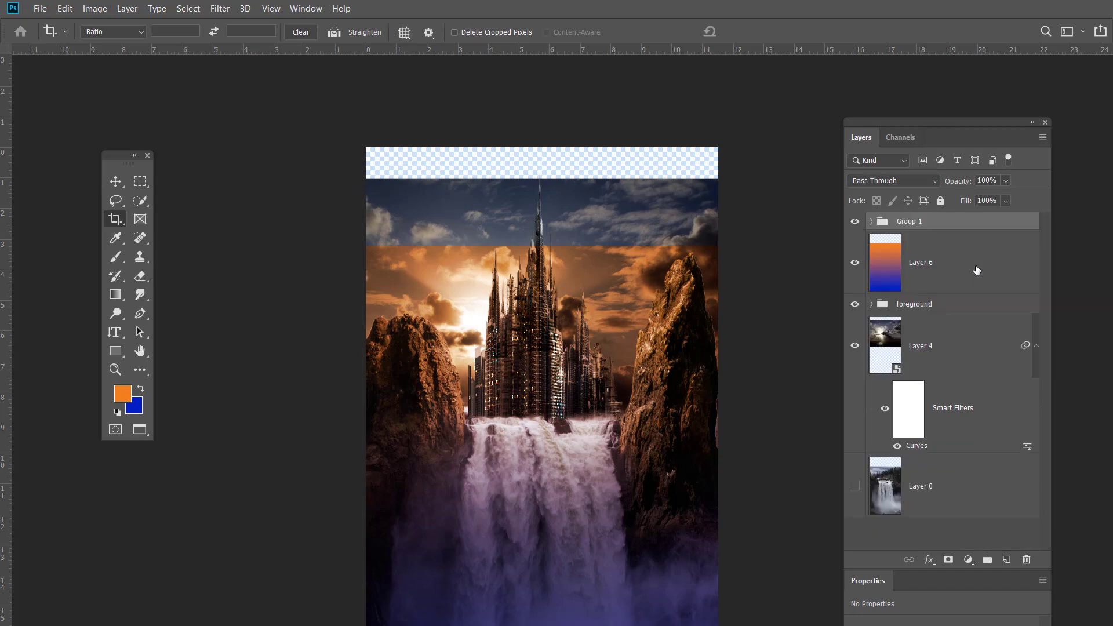
pyautogui.doubleClick(910, 222)
pyautogui.write('liq')
pyautogui.press('Return')
pyautogui.click(854, 224)
pyautogui.click(855, 224)
pyautogui.click(855, 224)
pyautogui.click(854, 224)
pyautogui.moveTo(954, 88); pyautogui.dragTo(955, 88)
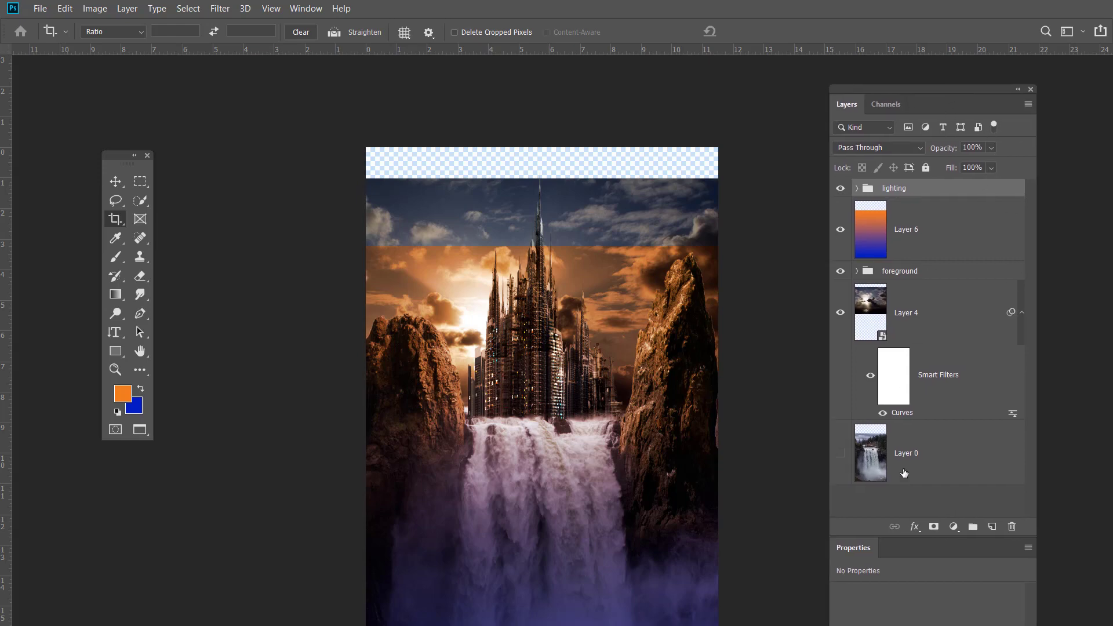
# Stretch the sky on Layer 4 upward to about 96.2% height so it fills the empty canvas above the city.
pyautogui.click(899, 319)
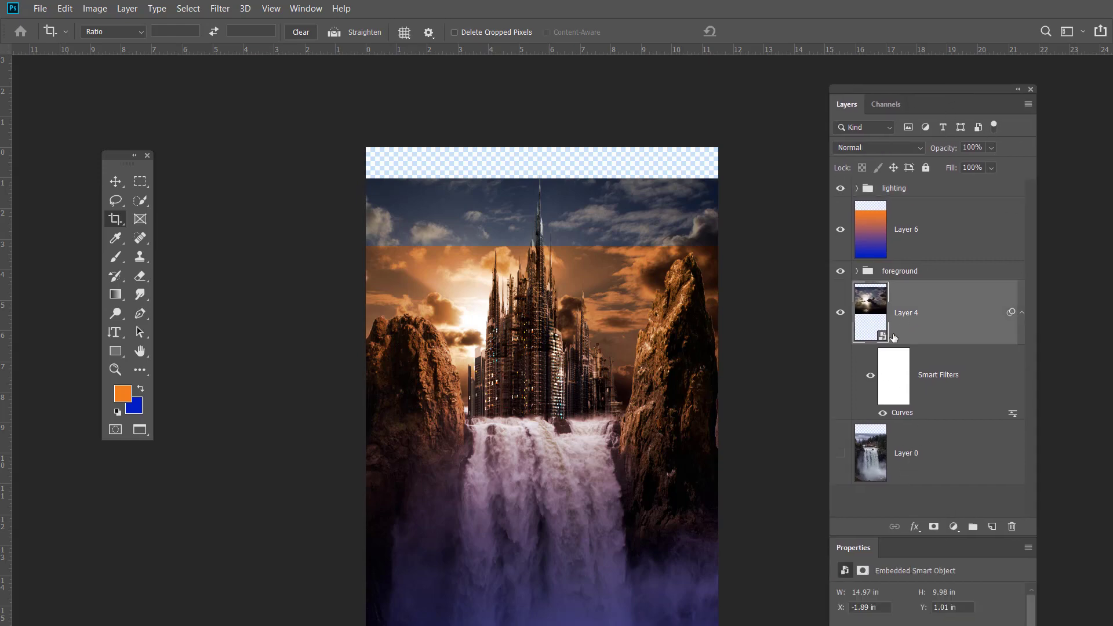
pyautogui.hotkey('ctrl', 't')
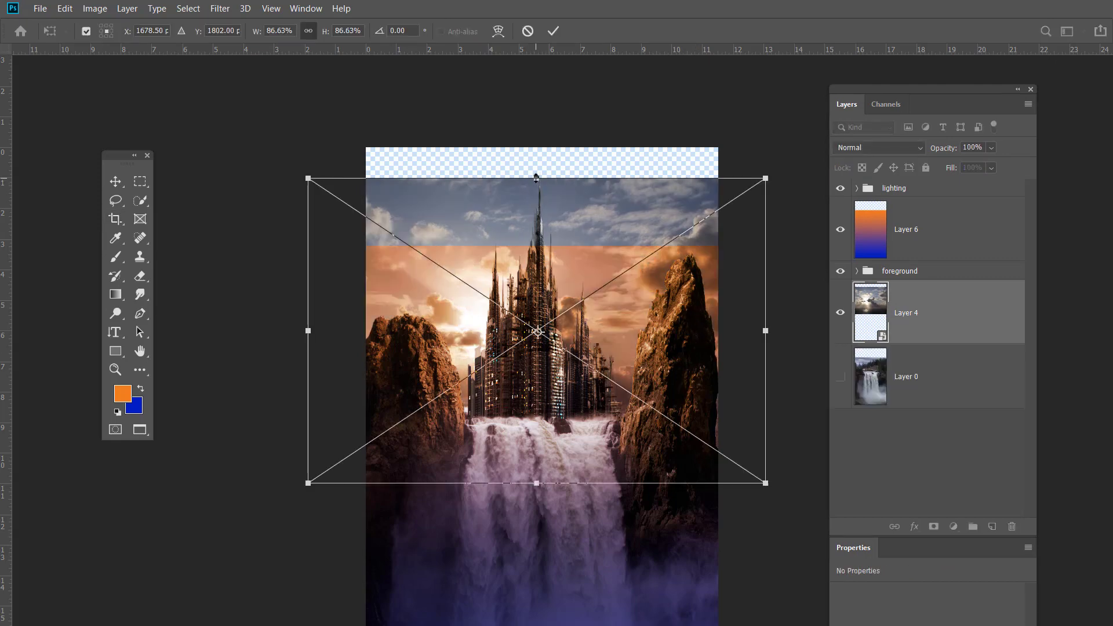
pyautogui.moveTo(536, 178); pyautogui.dragTo(538, 145)
pyautogui.press('Return')
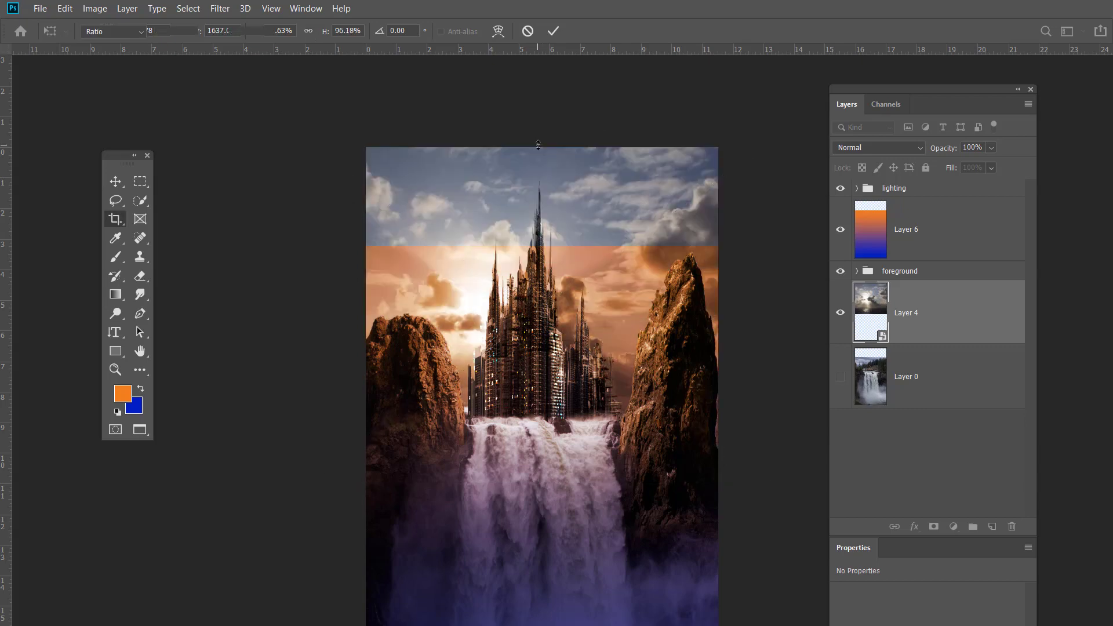
# Stretch the orange-to-blue gradient on Layer 6 upward to about 119.3% height so it covers the extended sky.
pyautogui.click(907, 249)
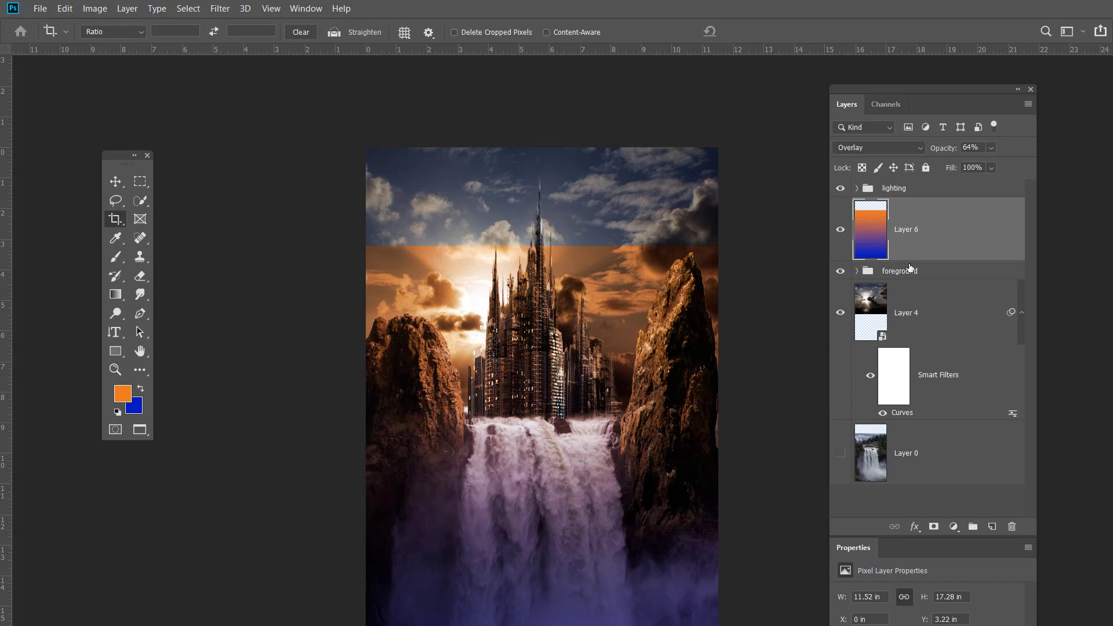
pyautogui.hotkey('ctrl', 't')
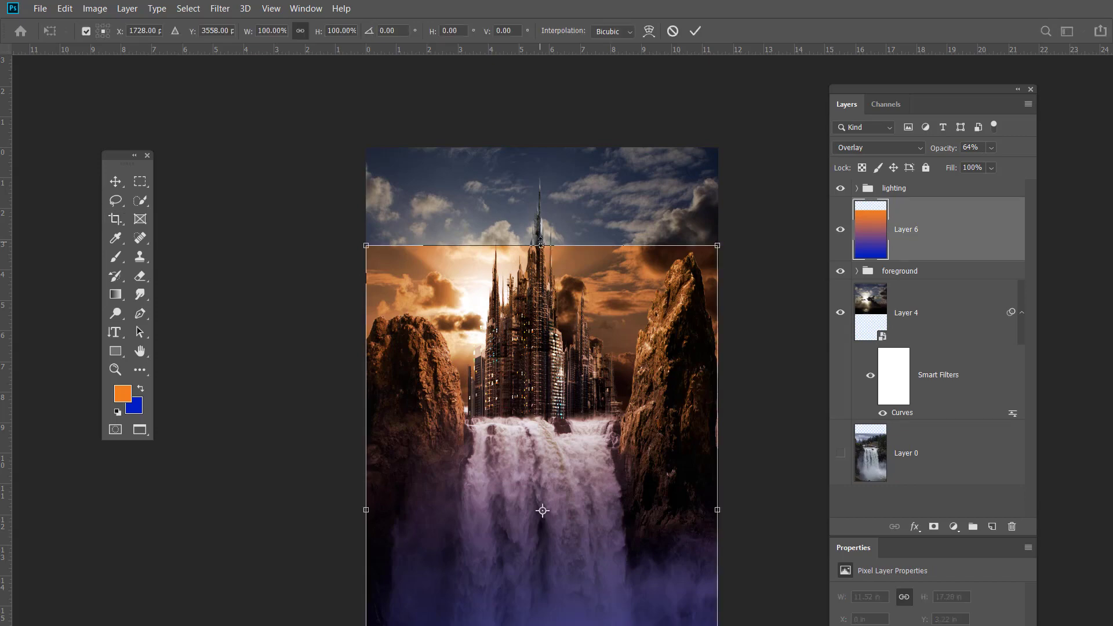
pyautogui.moveTo(542, 246); pyautogui.dragTo(550, 146)
pyautogui.press('Return')
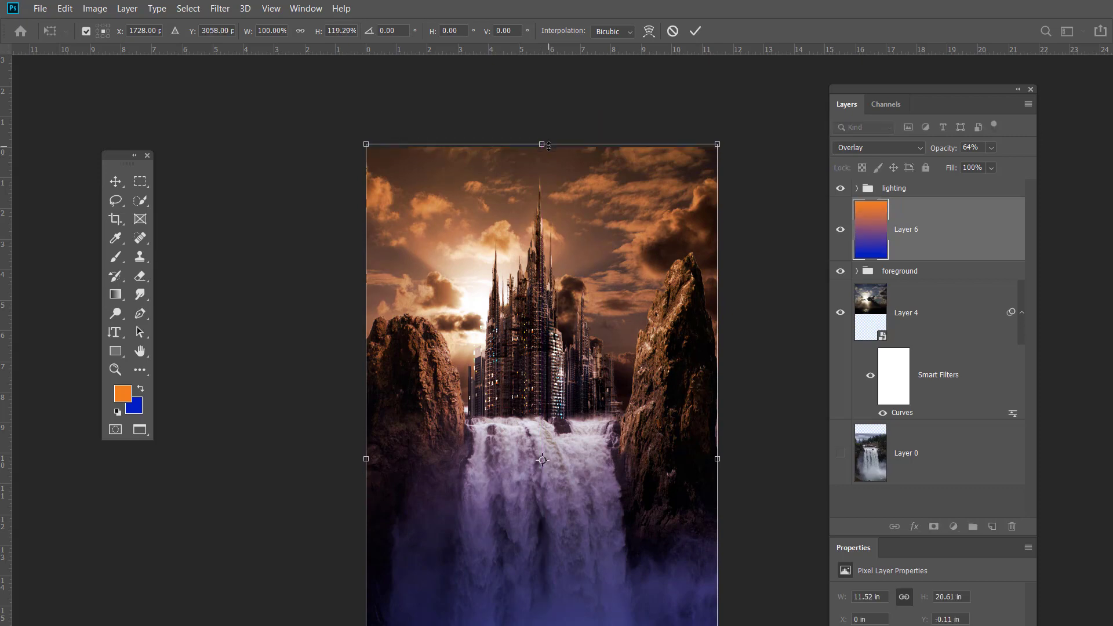
pyautogui.press('c')
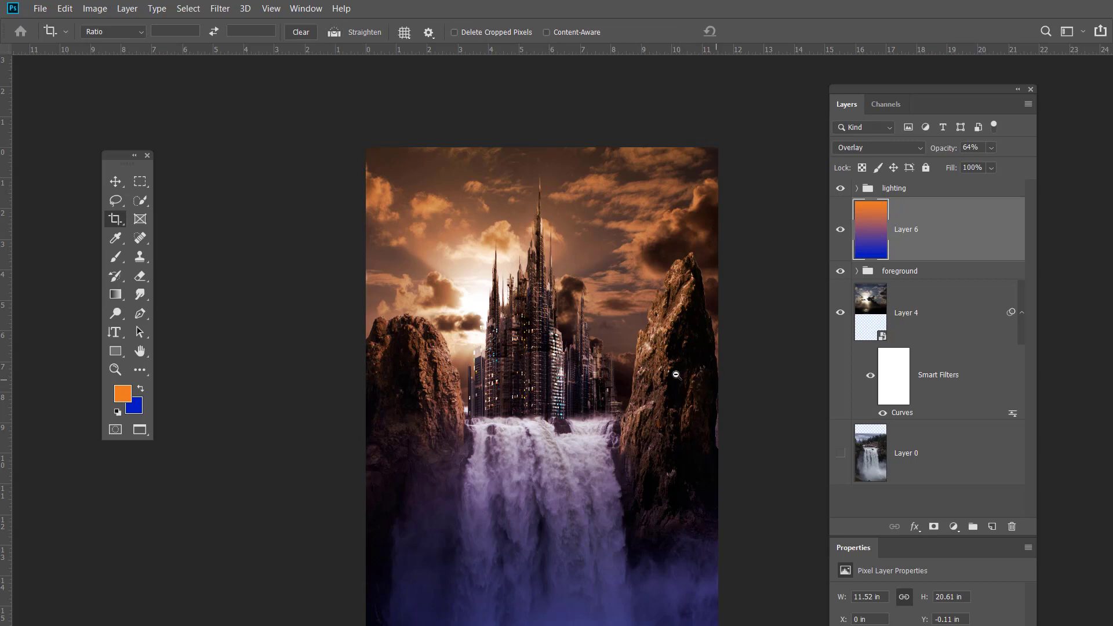
pyautogui.scroll(-1, 666, 383)
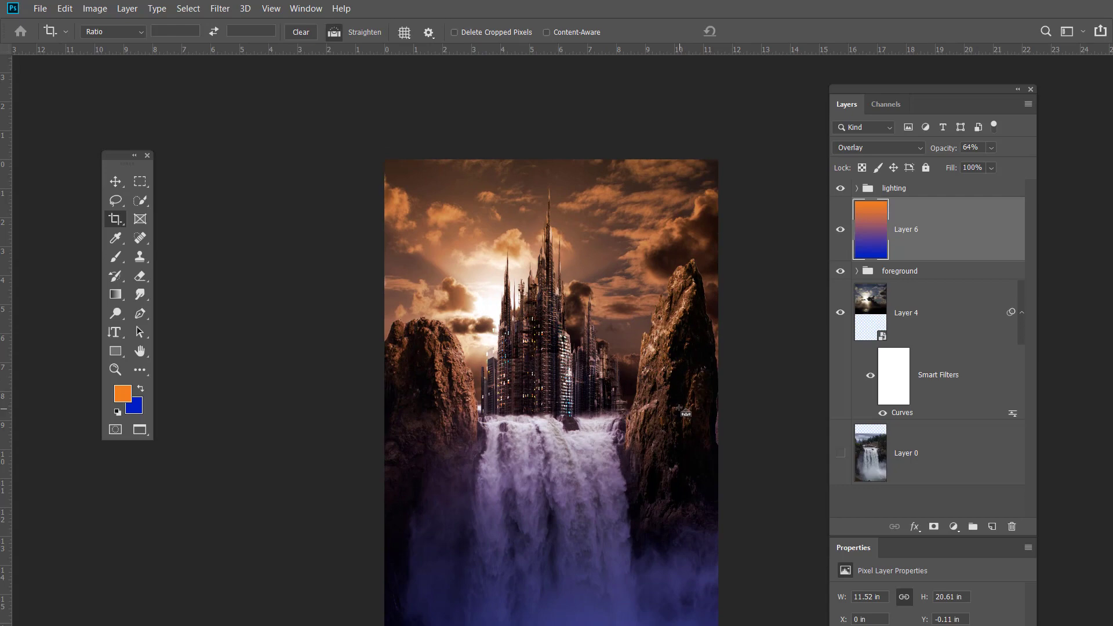
# Set the foreground colour to the pale yellow #fefbd3.
pyautogui.hotkey('ctrl', '-')
pyautogui.moveTo(635, 417); pyautogui.dragTo(620, 367)
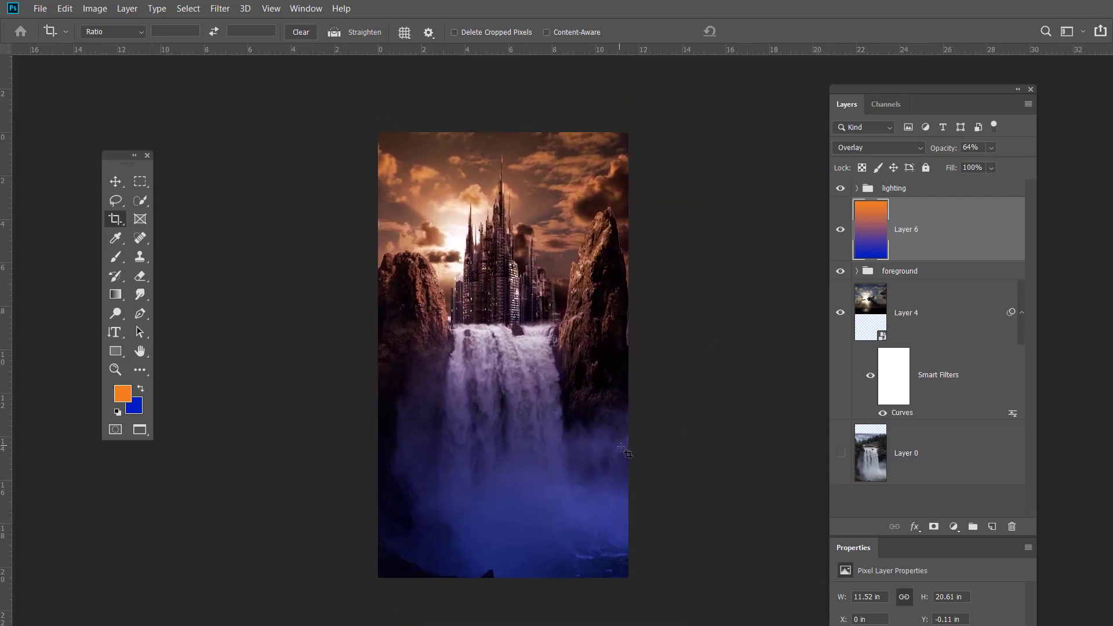
pyautogui.click(127, 397)
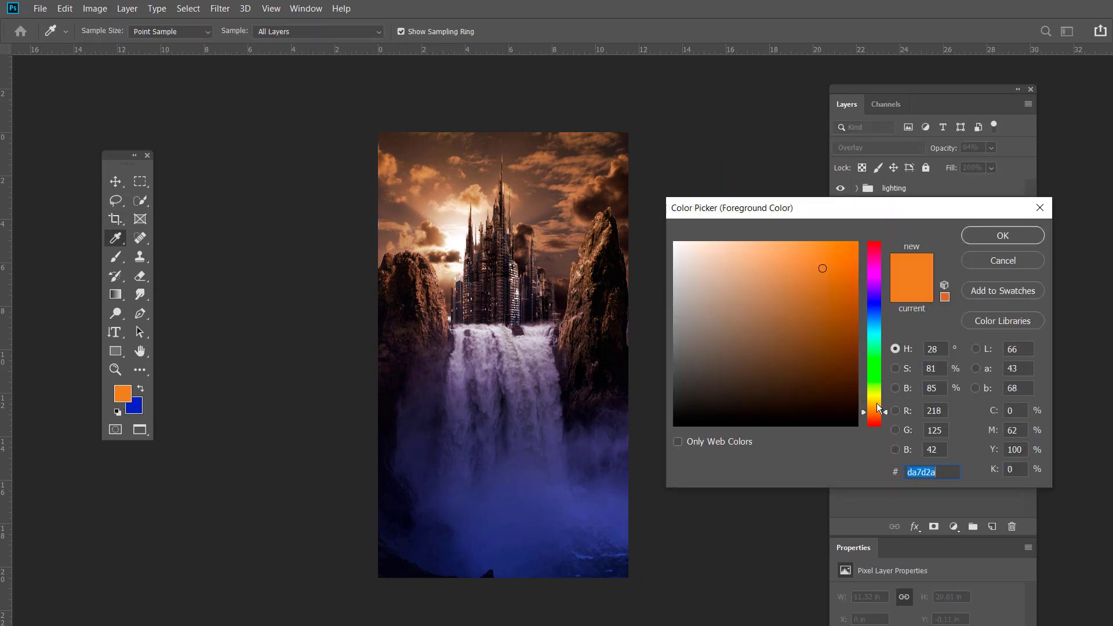
pyautogui.moveTo(876, 403); pyautogui.dragTo(874, 389)
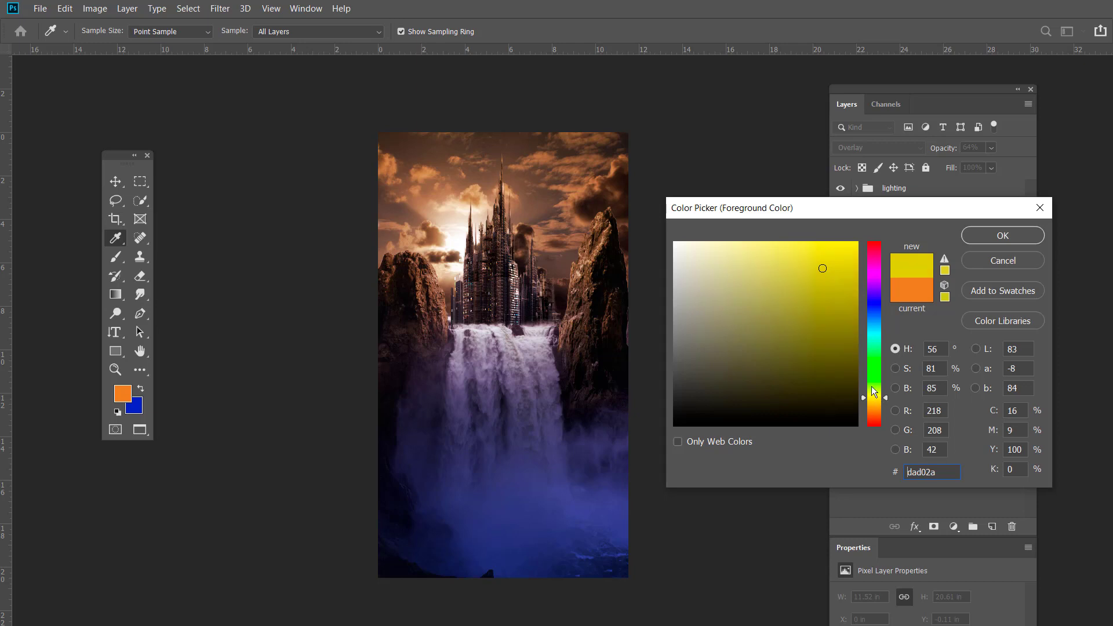
pyautogui.moveTo(823, 276)
pyautogui.mouseDown()
pyautogui.moveTo(785, 246)
pyautogui.moveTo(705, 242)
pyautogui.mouseUp()
pyautogui.press('c')
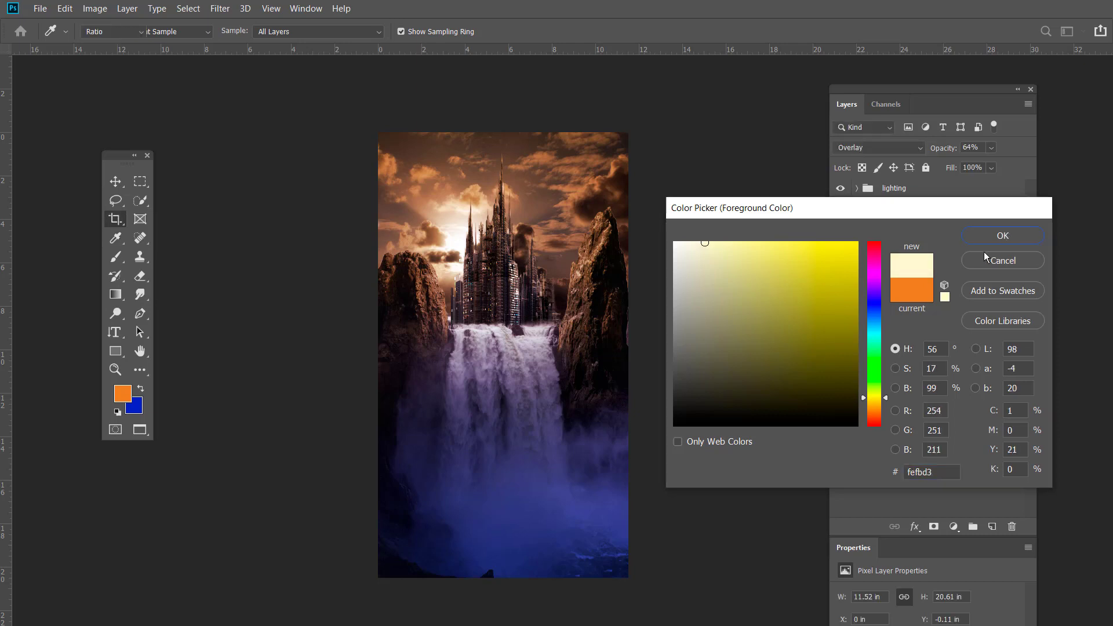
pyautogui.press('Return')
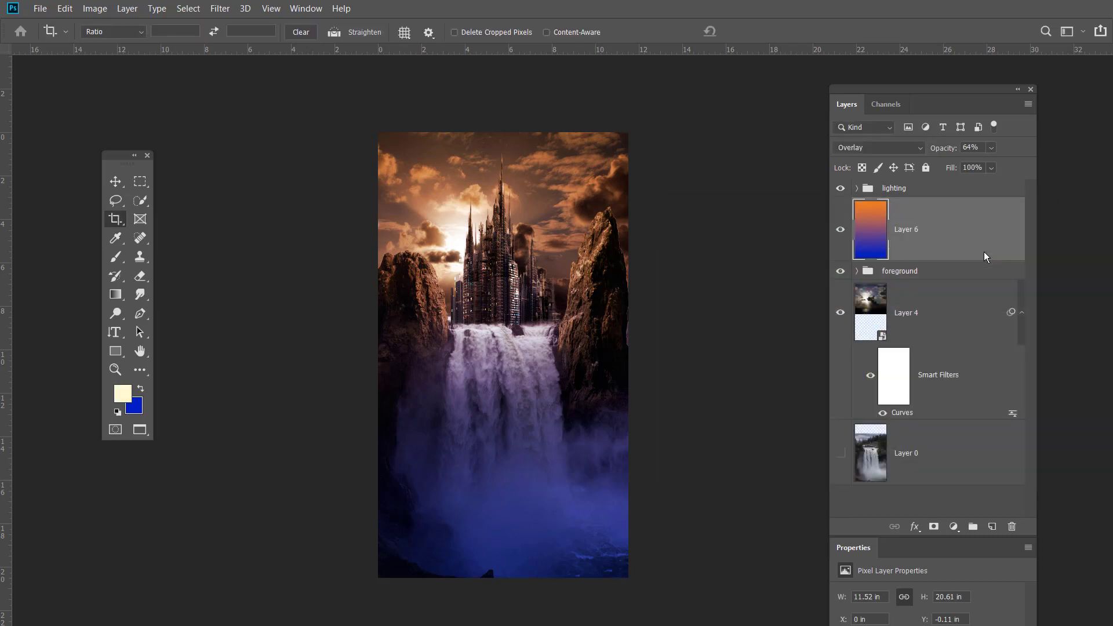
# Fill a full-height vertical strip about 1 inch wide beside the right cliff with the foreground colour, on a new layer above the lighting group.
pyautogui.press('m')
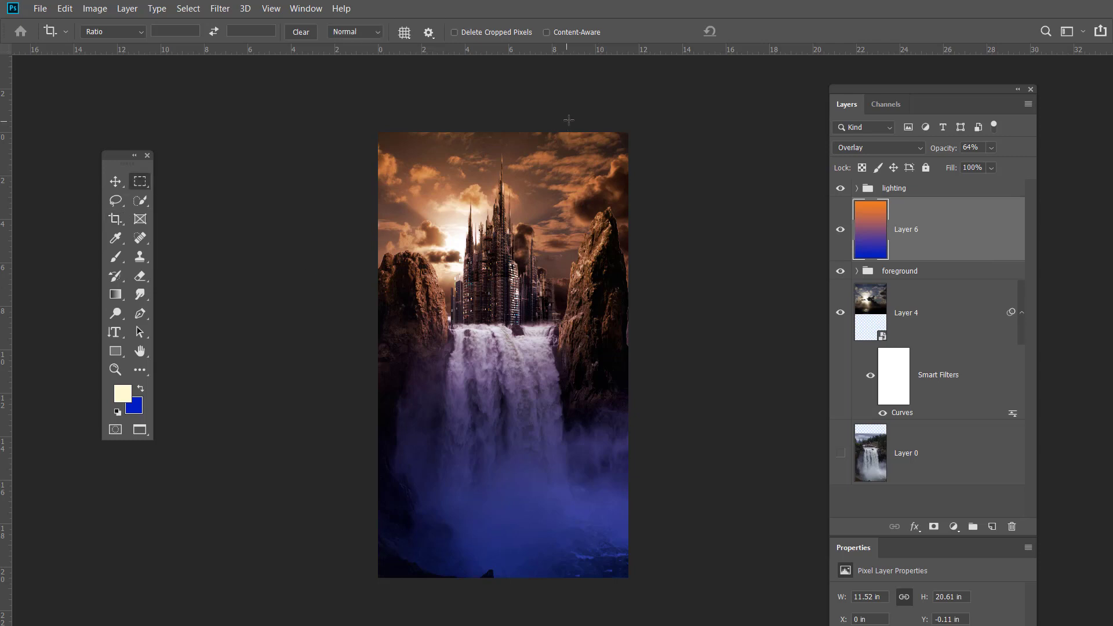
pyautogui.moveTo(570, 119); pyautogui.dragTo(550, 599)
pyautogui.press('Delete')
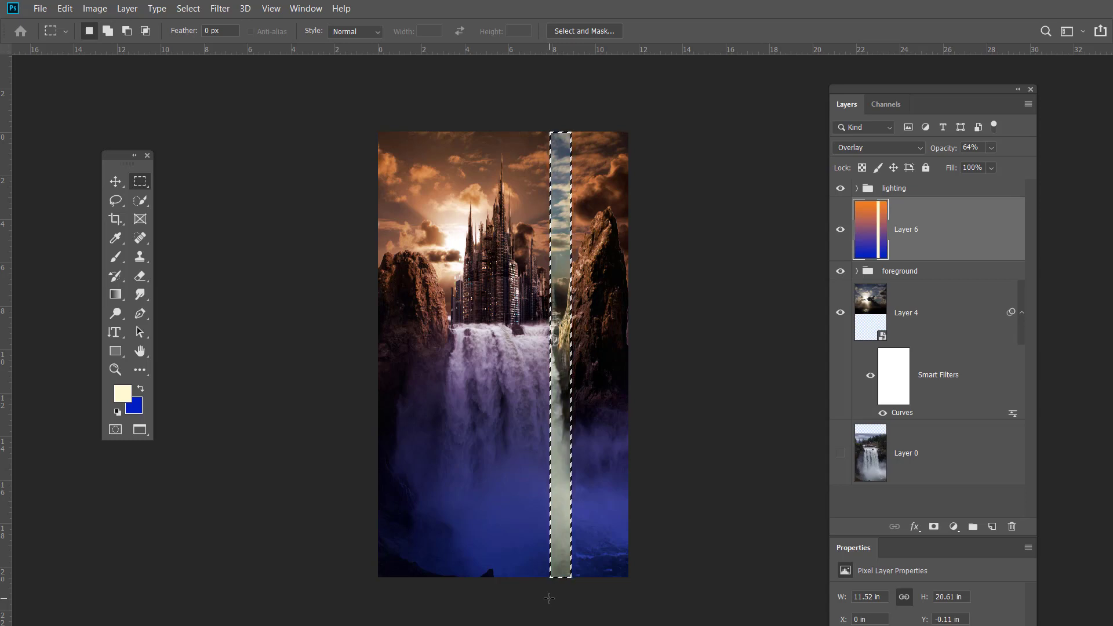
pyautogui.hotkey('ctrl', 'z')
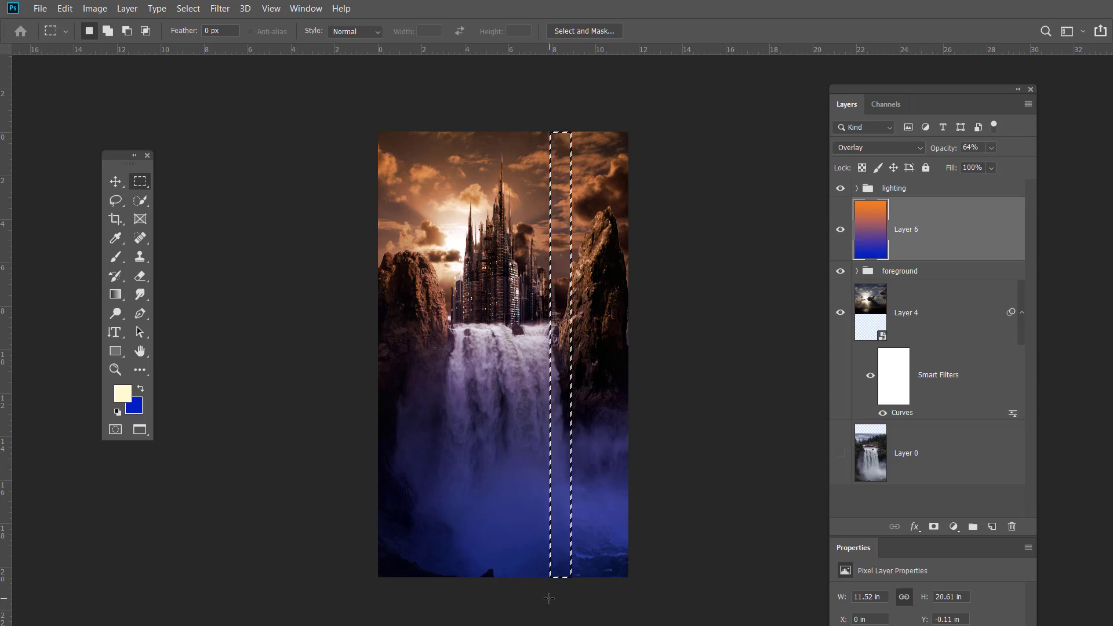
pyautogui.click(991, 526)
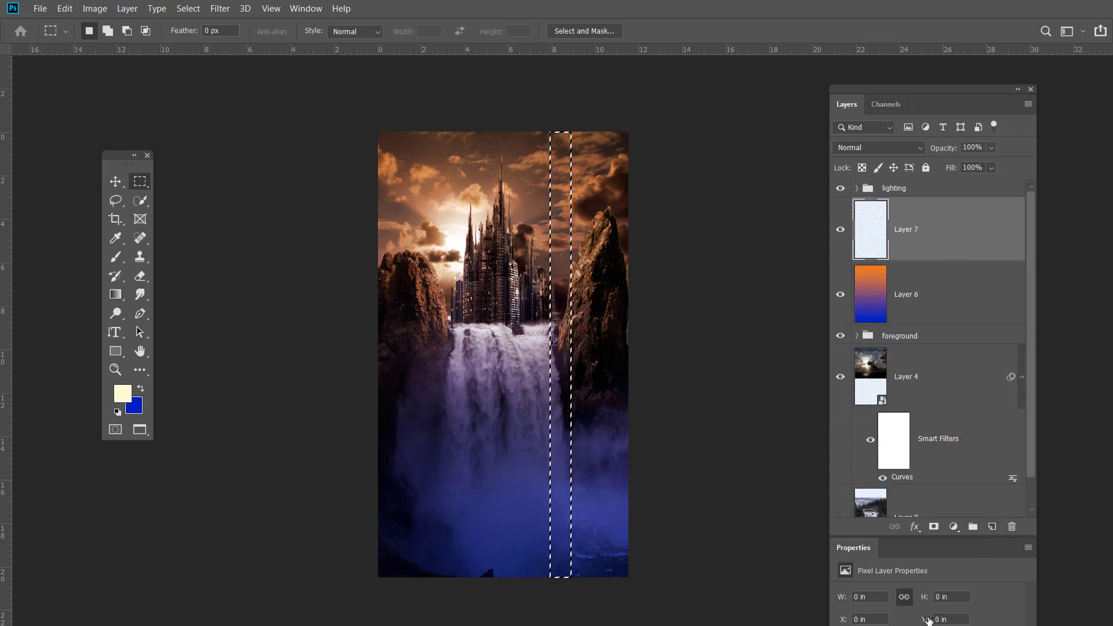
pyautogui.moveTo(932, 238); pyautogui.dragTo(927, 184)
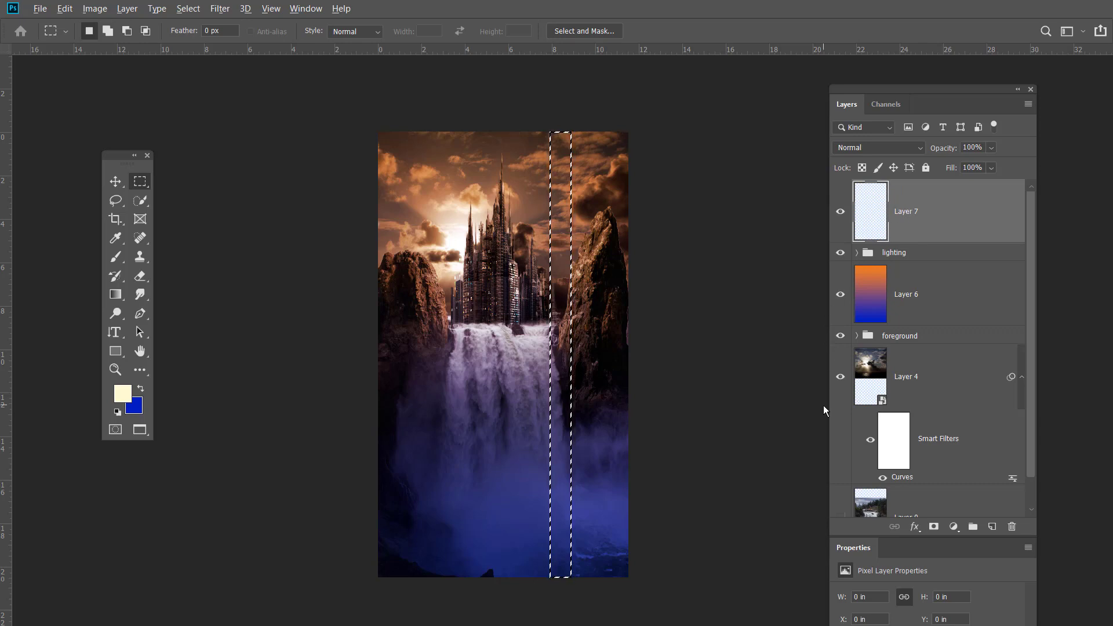
pyautogui.hotkey('alt', 'BackSpace')
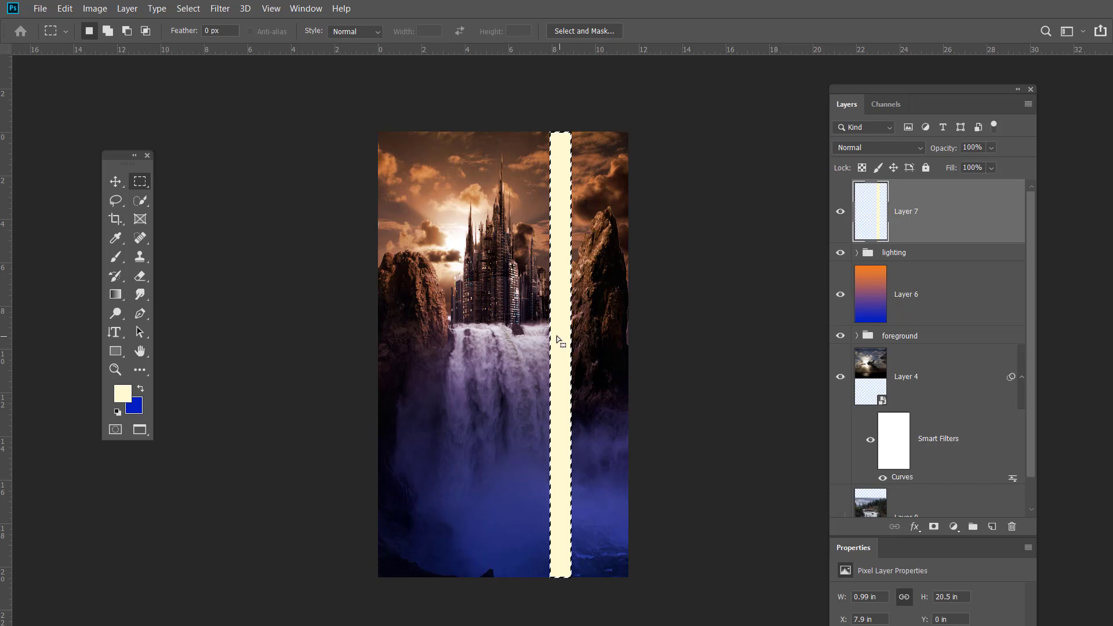
pyautogui.hotkey('ctrl', 'd')
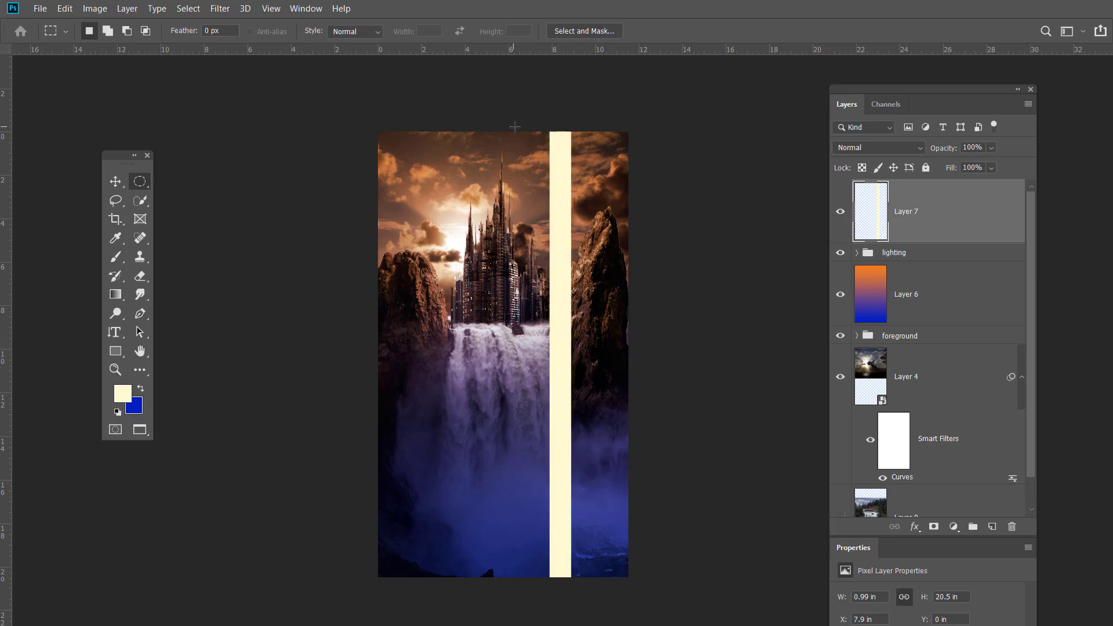
pyautogui.hotkey('shift', 'm')
pyautogui.moveTo(514, 124); pyautogui.dragTo(524, 585)
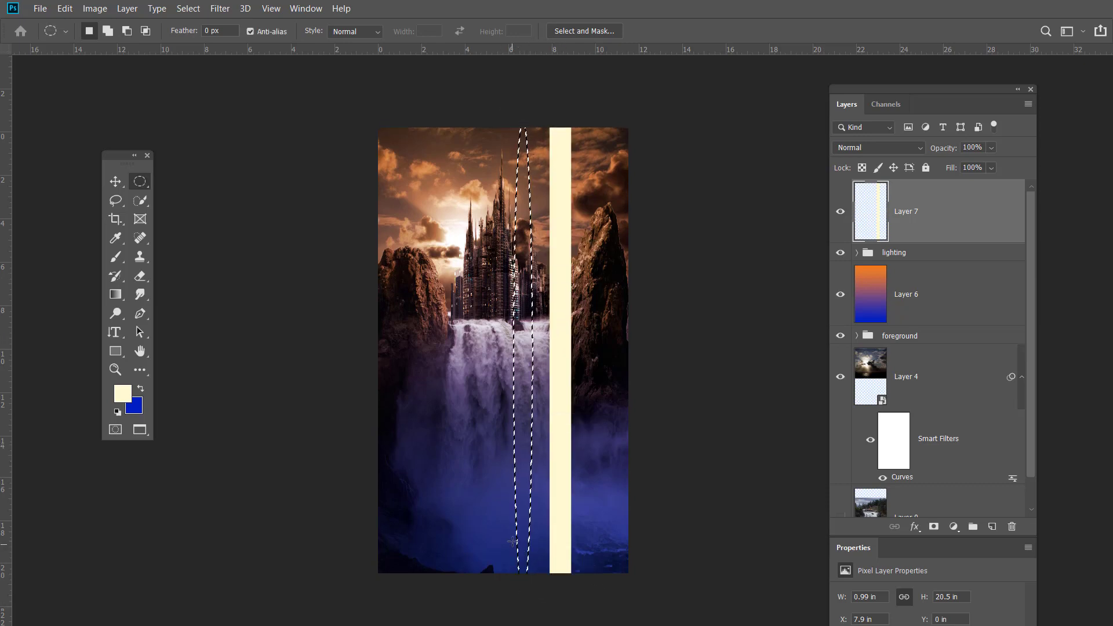
pyautogui.hotkey('ctrl', 'd')
pyautogui.hotkey('shift', 'm')
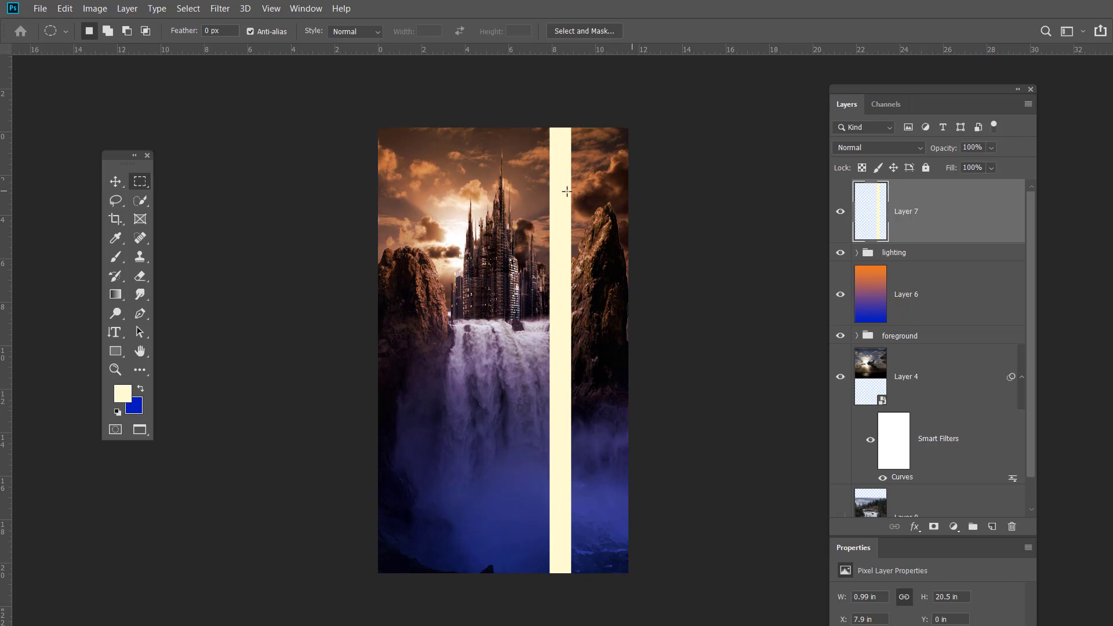
# Fill three narrower full-height strips of varying width with the pale yellow across the castle, to the left of the wide strip.
pyautogui.moveTo(520, 125); pyautogui.dragTo(523, 602)
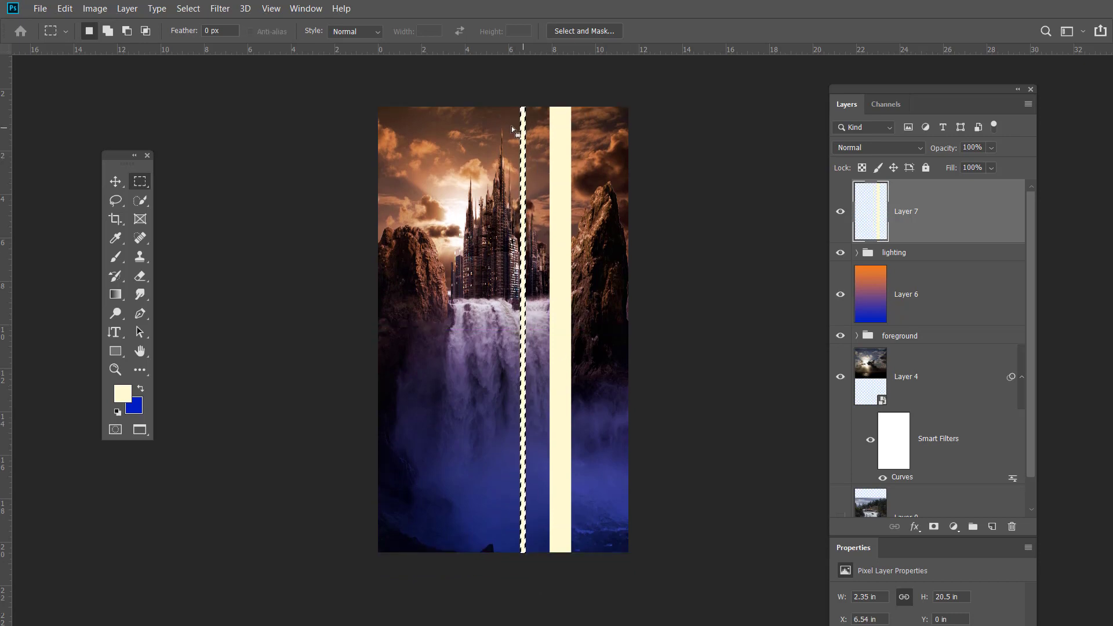
pyautogui.moveTo(498, 103); pyautogui.dragTo(488, 582)
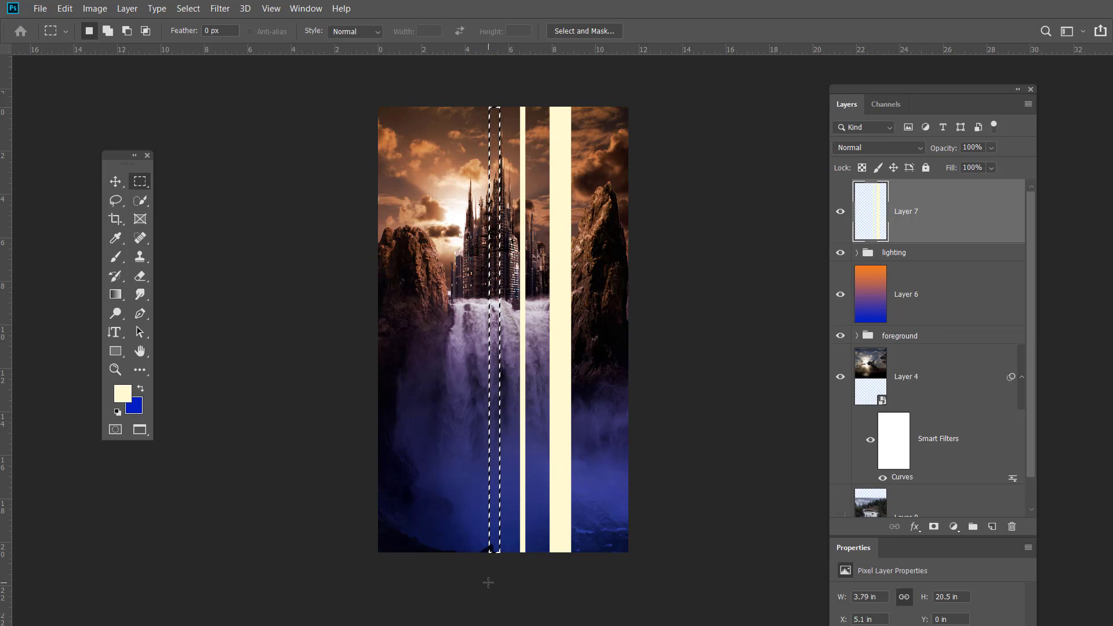
pyautogui.hotkey('alt', 'BackSpace')
pyautogui.moveTo(534, 102); pyautogui.dragTo(541, 599)
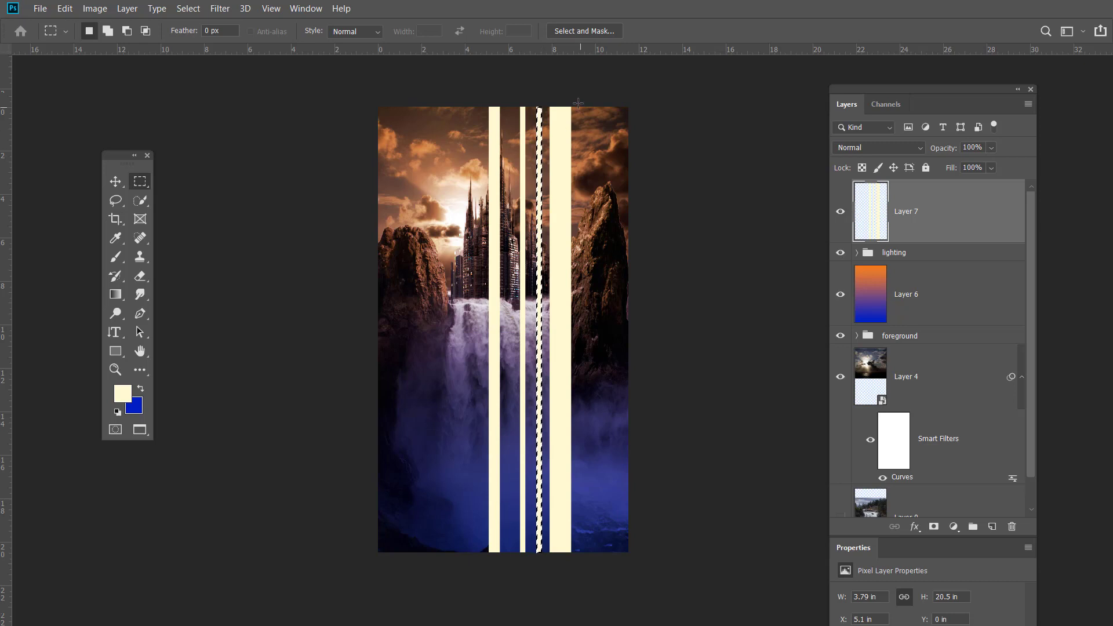
pyautogui.moveTo(578, 102); pyautogui.dragTo(578, 621)
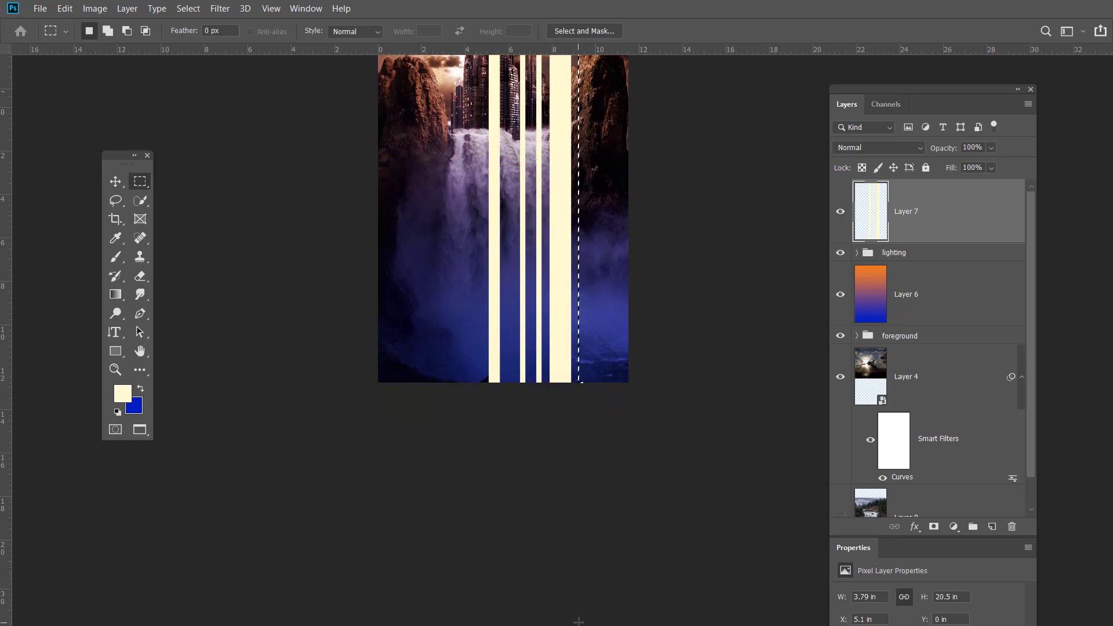
pyautogui.moveTo(679, 248); pyautogui.dragTo(666, 446)
pyautogui.hotkey('ctrl', 'r')
pyautogui.hotkey('alt', 'BackSpace')
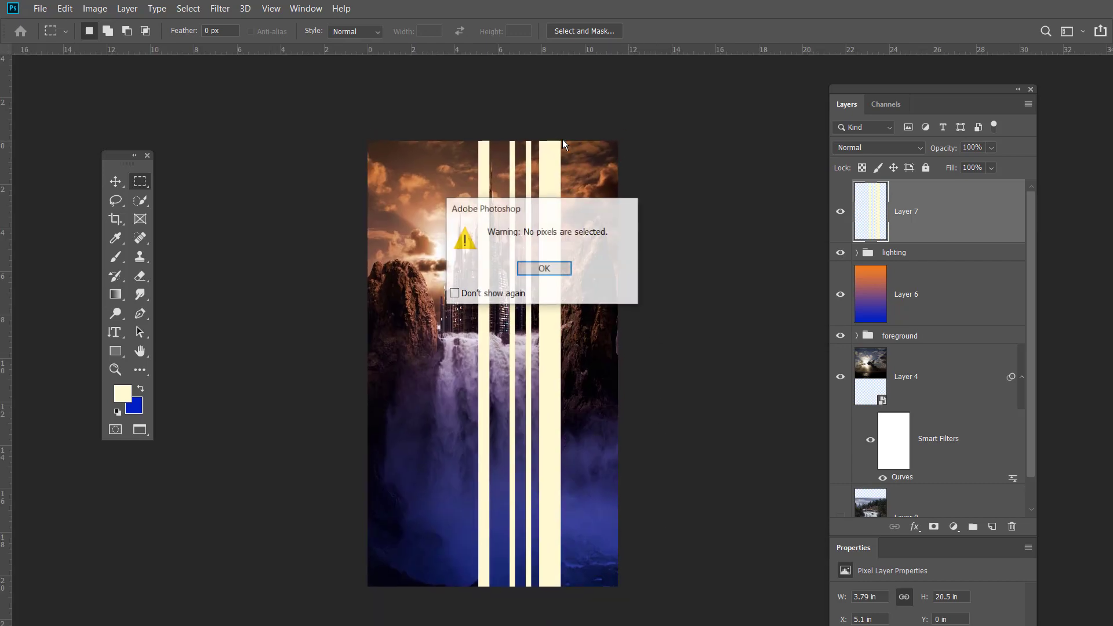
pyautogui.press('Return')
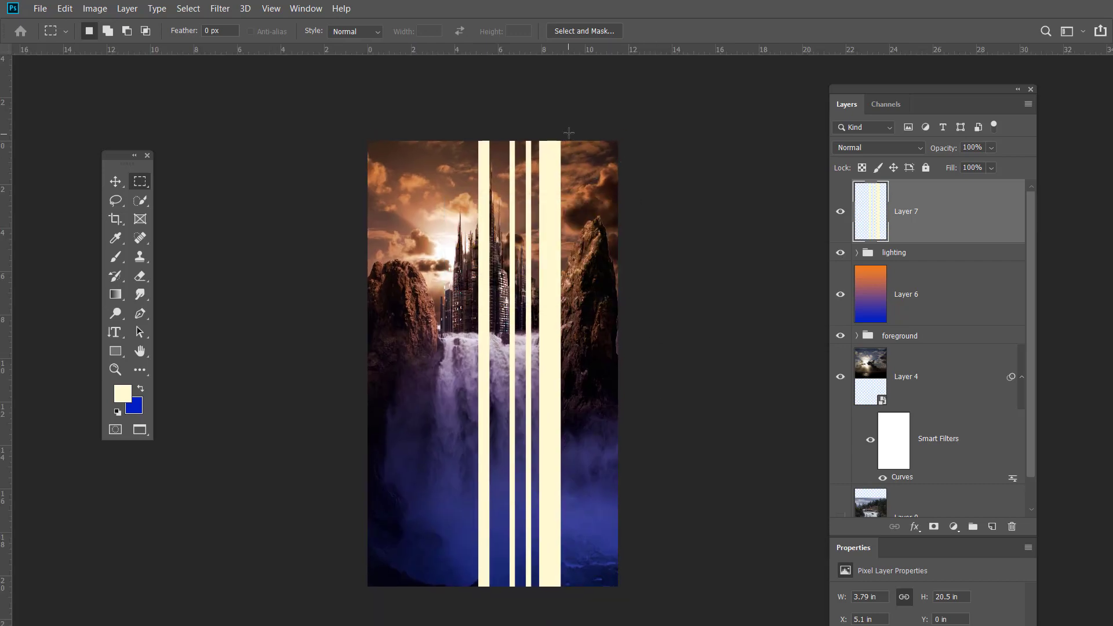
# Fill one more narrow full-height strip just right of the widest one, and convert Layer 7 to a Smart Object.
pyautogui.moveTo(569, 133); pyautogui.dragTo(576, 588)
pyautogui.hotkey('alt', 'BackSpace')
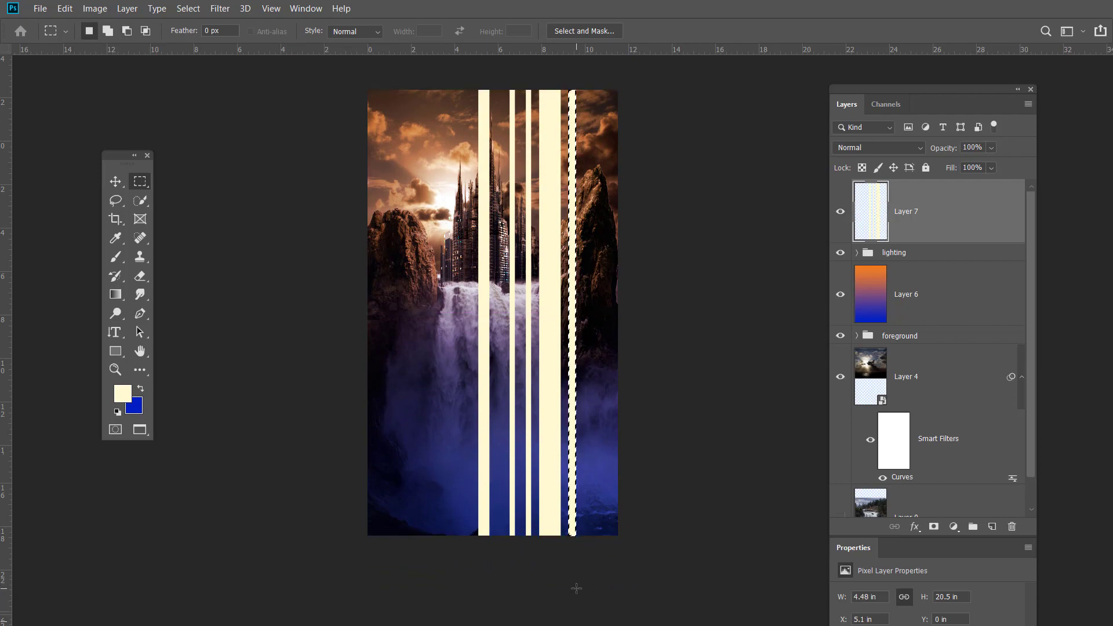
pyautogui.rightClick(979, 213)
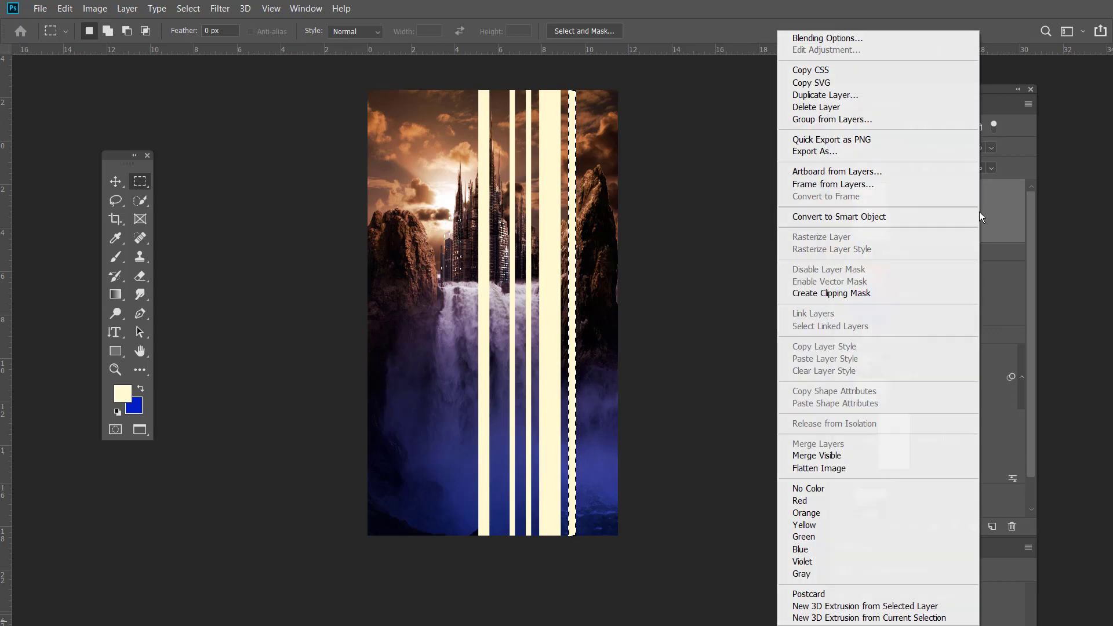
pyautogui.click(864, 218)
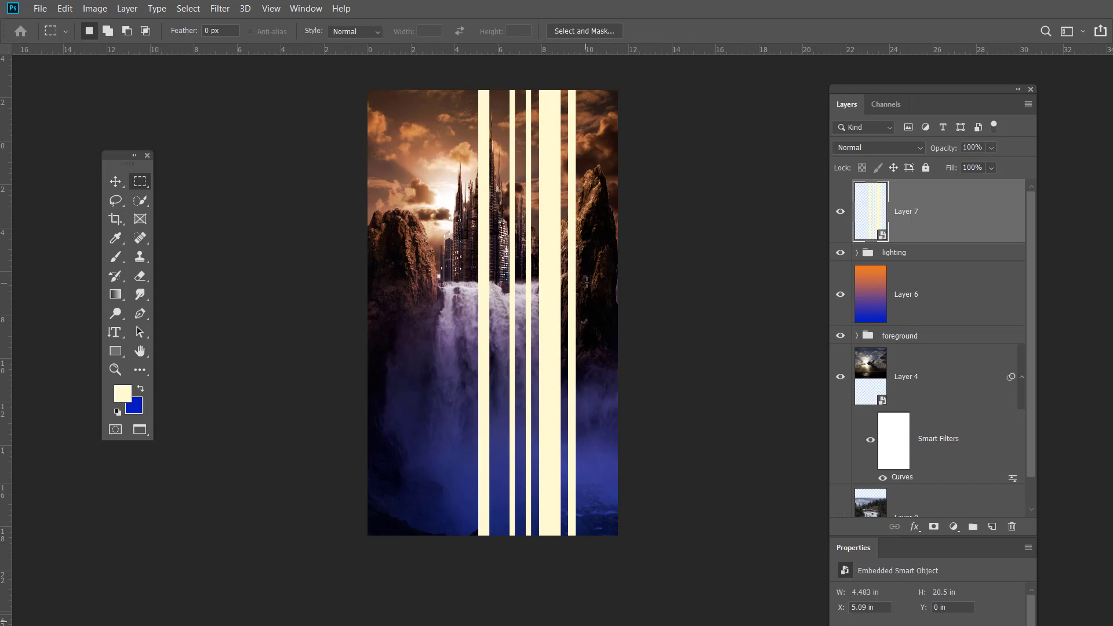
# Rotate the strips on Layer 7 to about -46.57° and move them so they slant down to the right across the castle.
pyautogui.hotkey('ctrl', 't')
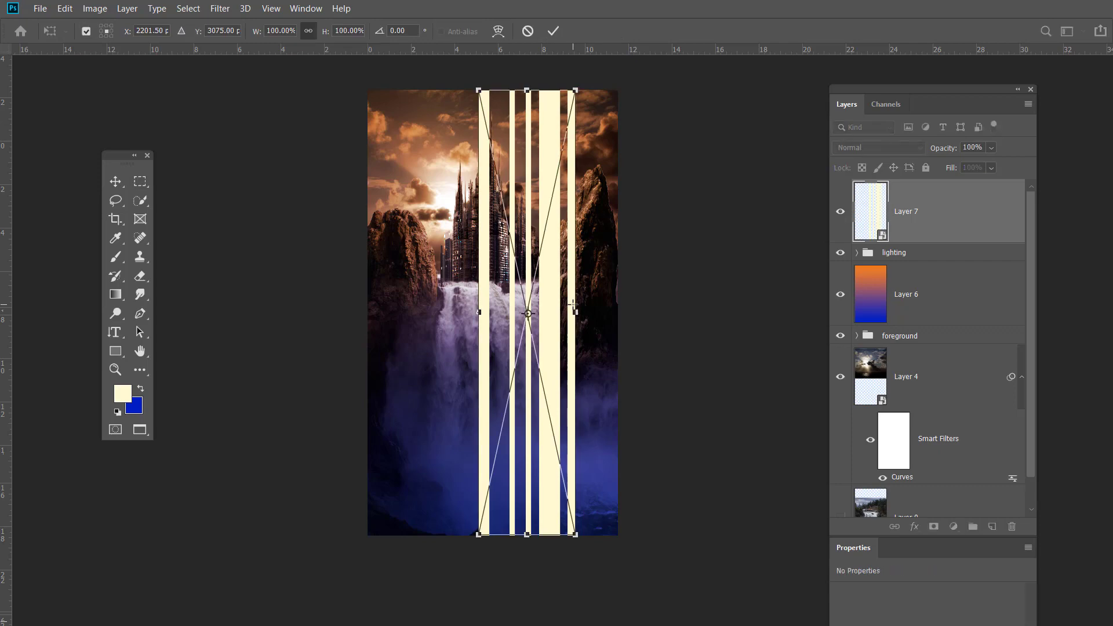
pyautogui.press('m')
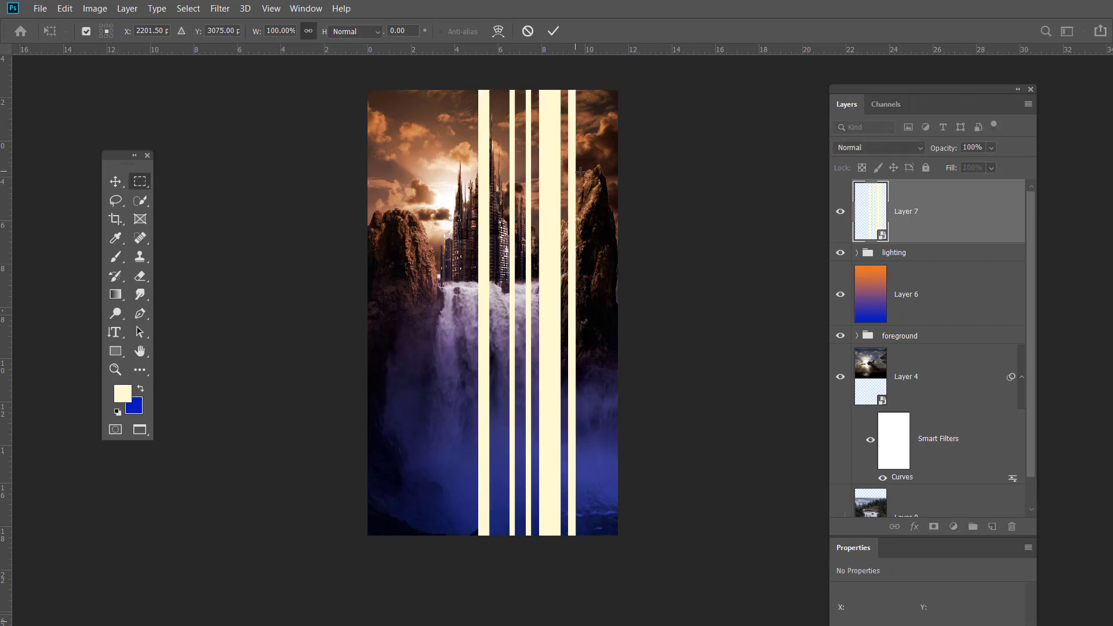
pyautogui.hotkey('ctrl', 't')
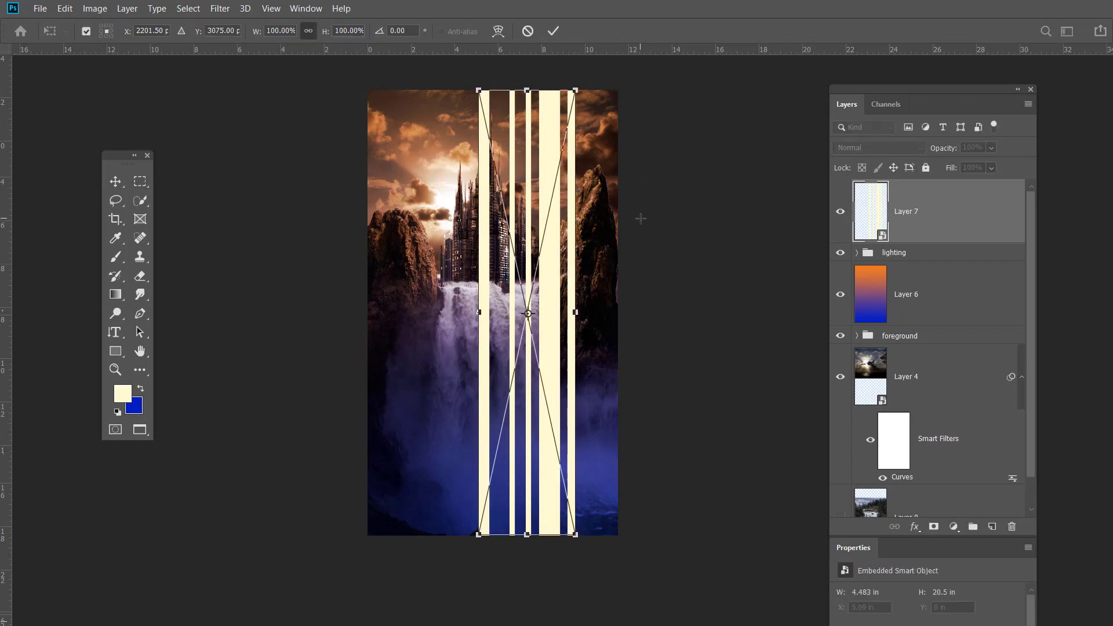
pyautogui.moveTo(642, 540); pyautogui.dragTo(676, 355)
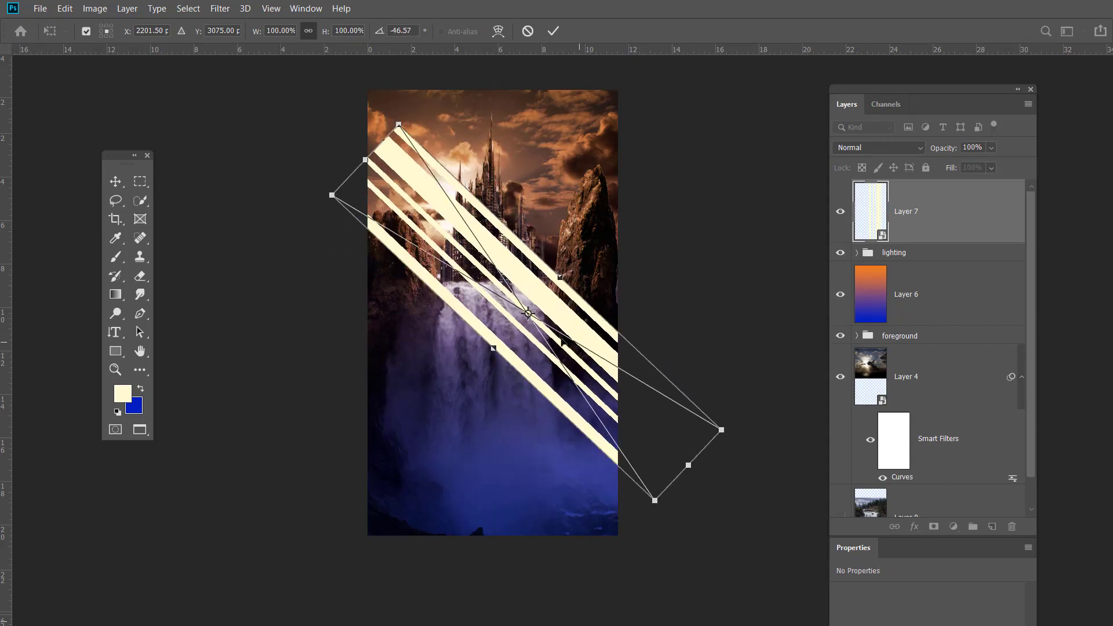
pyautogui.moveTo(564, 345); pyautogui.dragTo(653, 378)
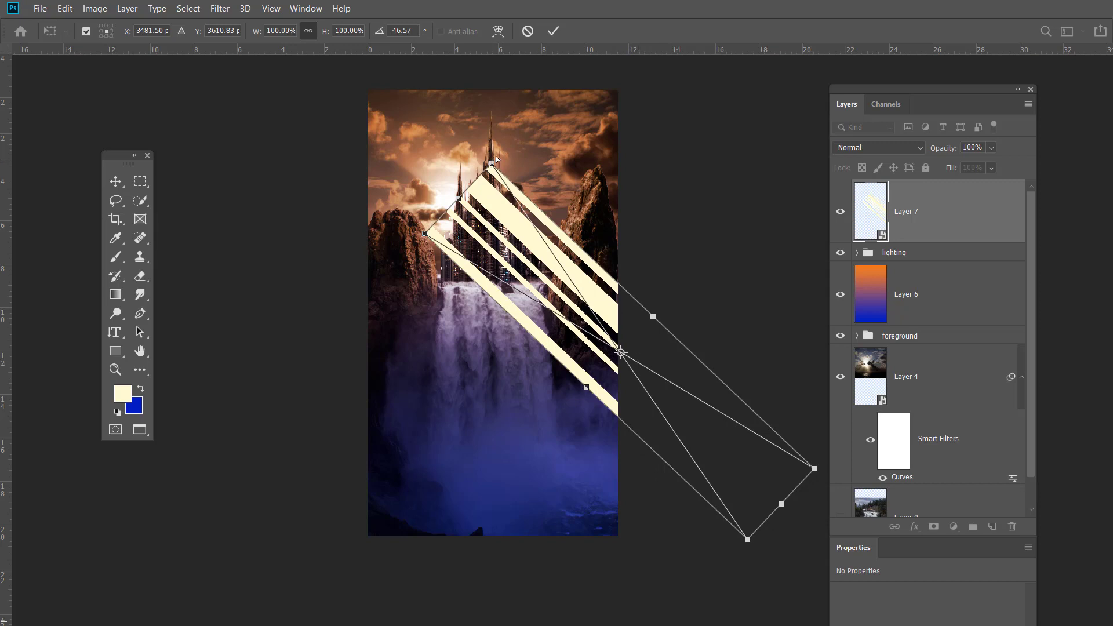
# Distort the strips into light beams that narrow at the sun behind the castle and fan out widely past the right cliff.
pyautogui.moveTo(496, 159); pyautogui.dragTo(457, 175)
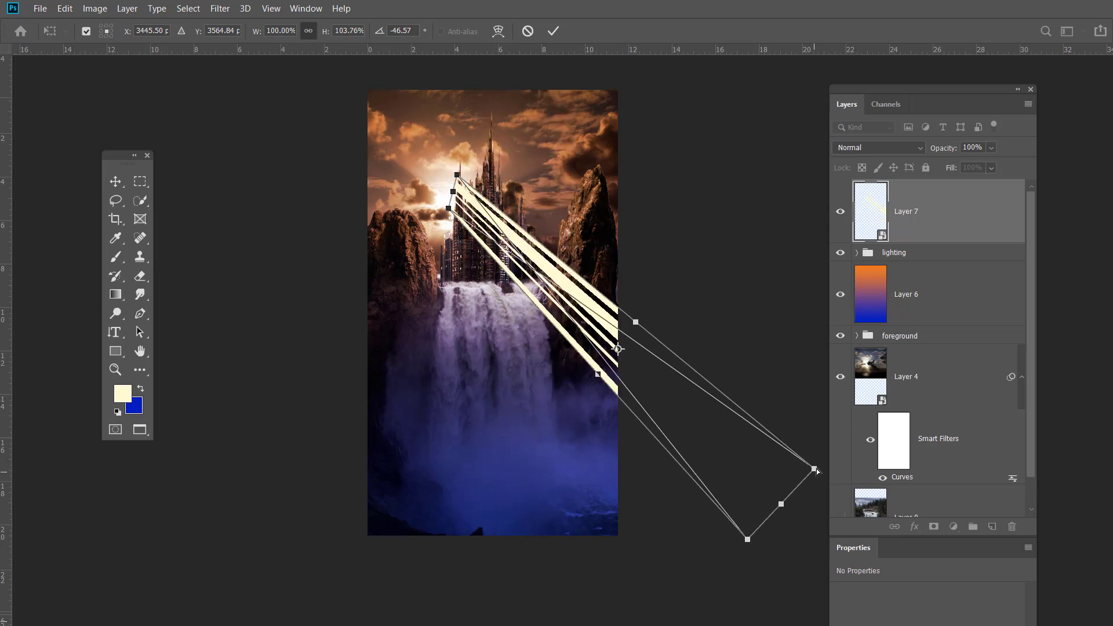
pyautogui.moveTo(817, 469); pyautogui.dragTo(897, 323)
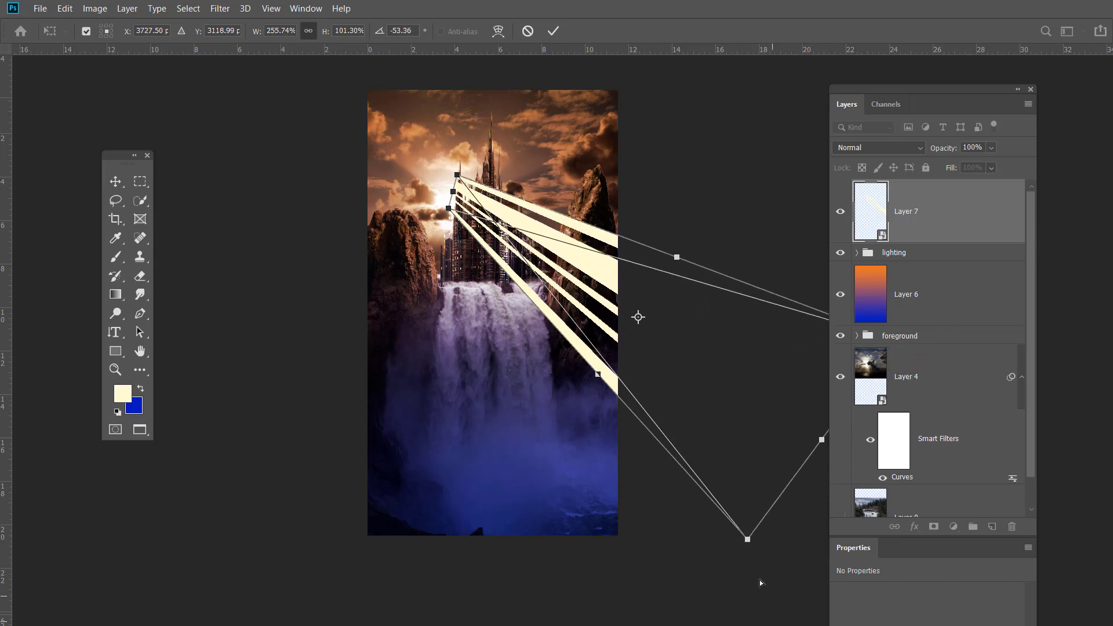
pyautogui.moveTo(747, 539); pyautogui.dragTo(768, 589)
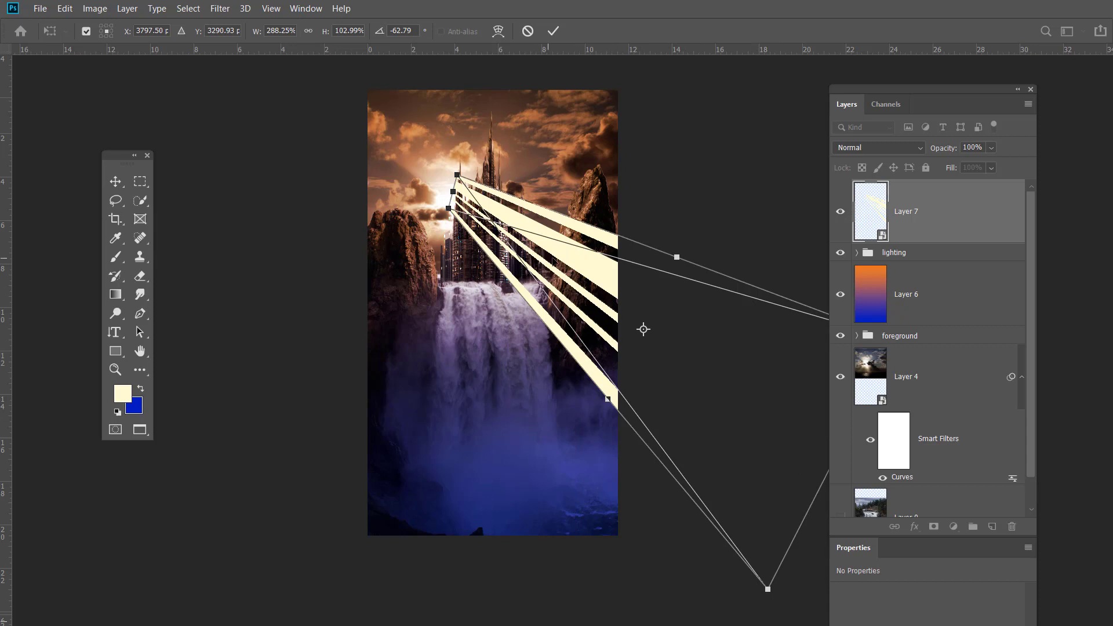
pyautogui.moveTo(563, 256)
pyautogui.mouseDown()
pyautogui.moveTo(577, 267)
pyautogui.moveTo(561, 262)
pyautogui.moveTo(568, 253)
pyautogui.mouseUp()
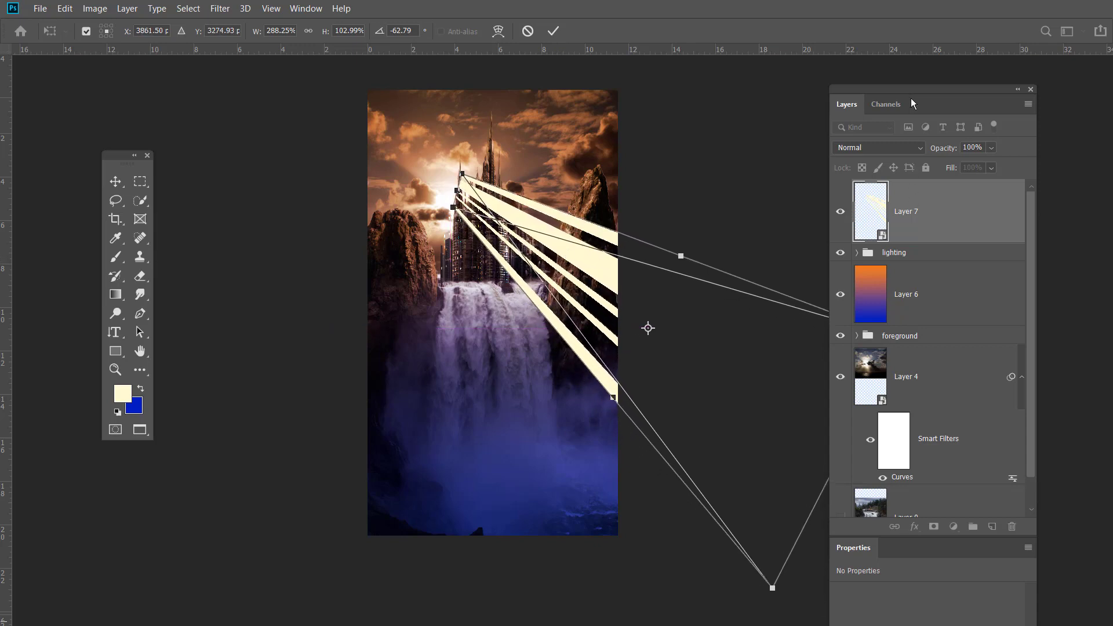
pyautogui.moveTo(912, 89); pyautogui.dragTo(1013, 122)
pyautogui.press('Return')
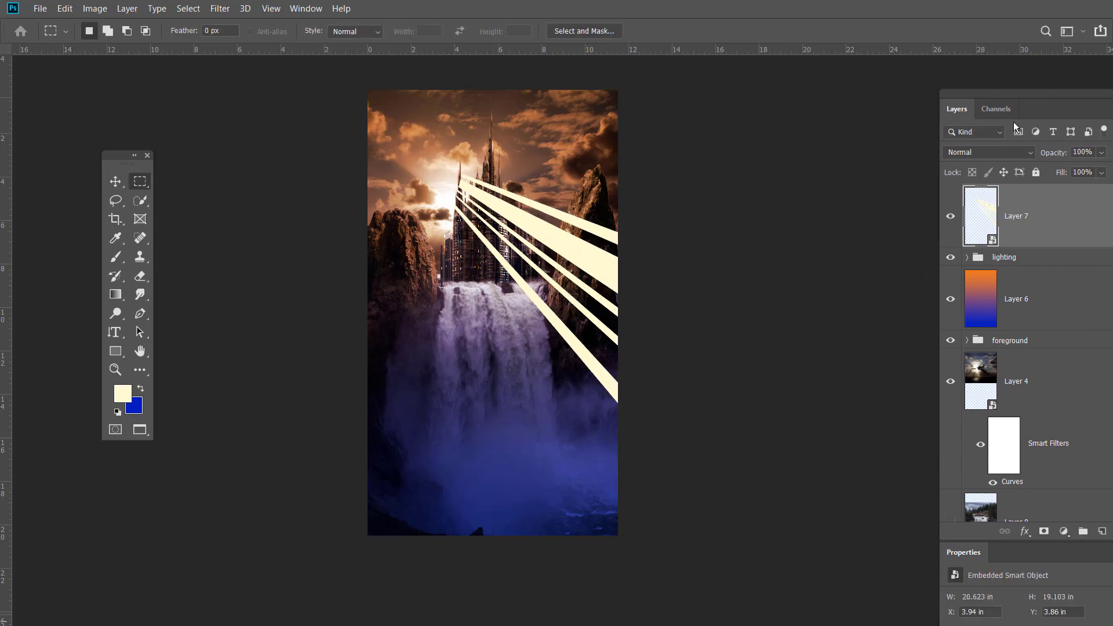
# Soften the light beams on Layer 7 with a Gaussian Blur of 29.1 pixels radius.
pyautogui.click(220, 9)
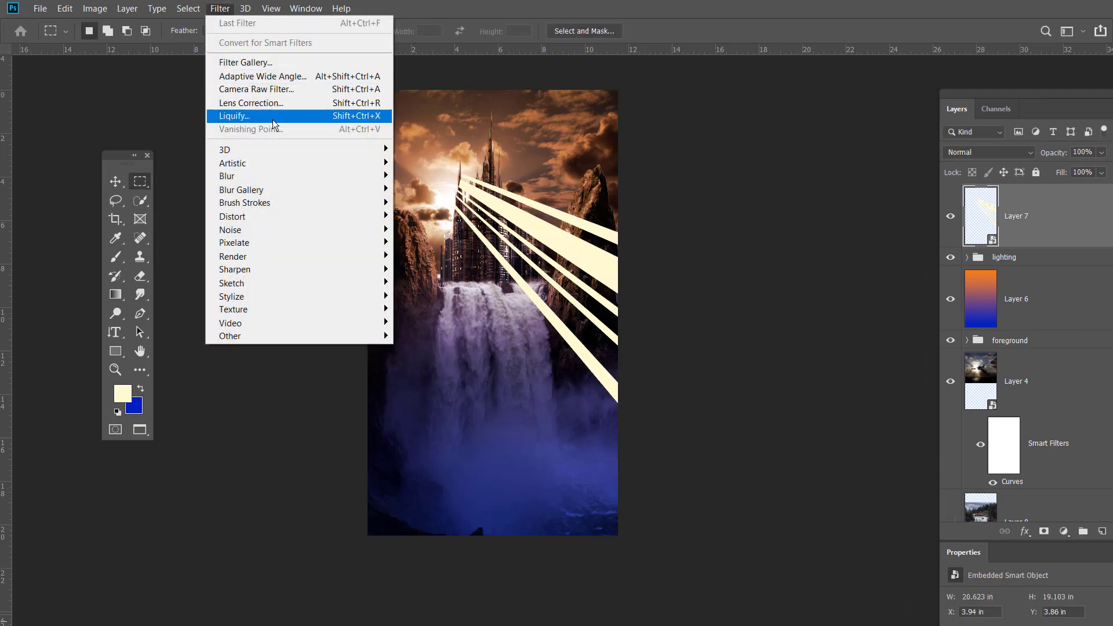
pyautogui.moveTo(304, 176)
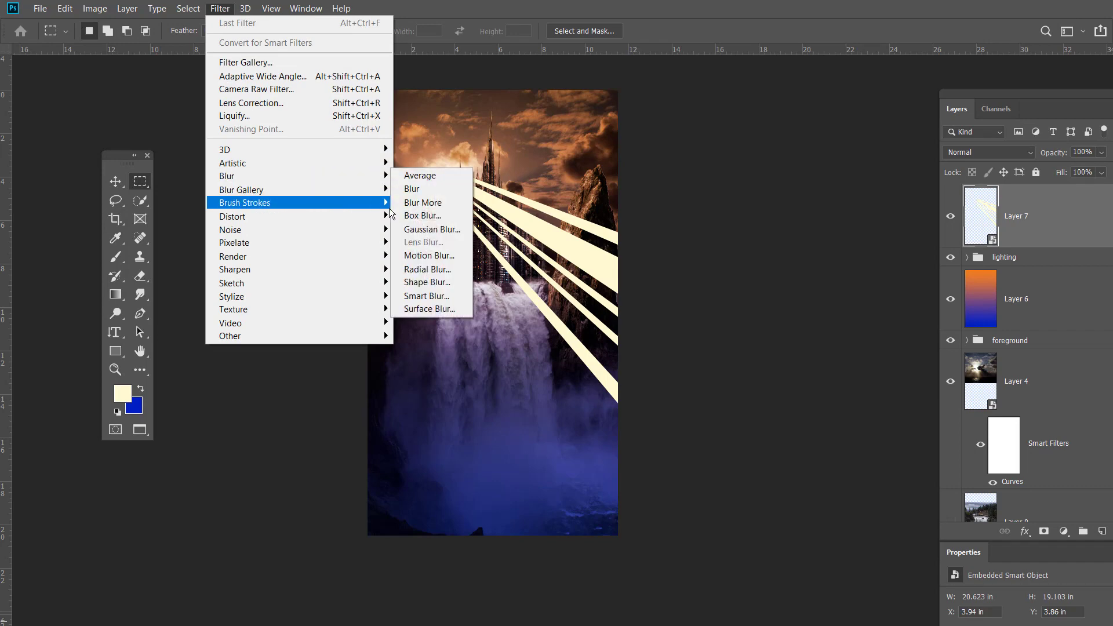
pyautogui.click(425, 230)
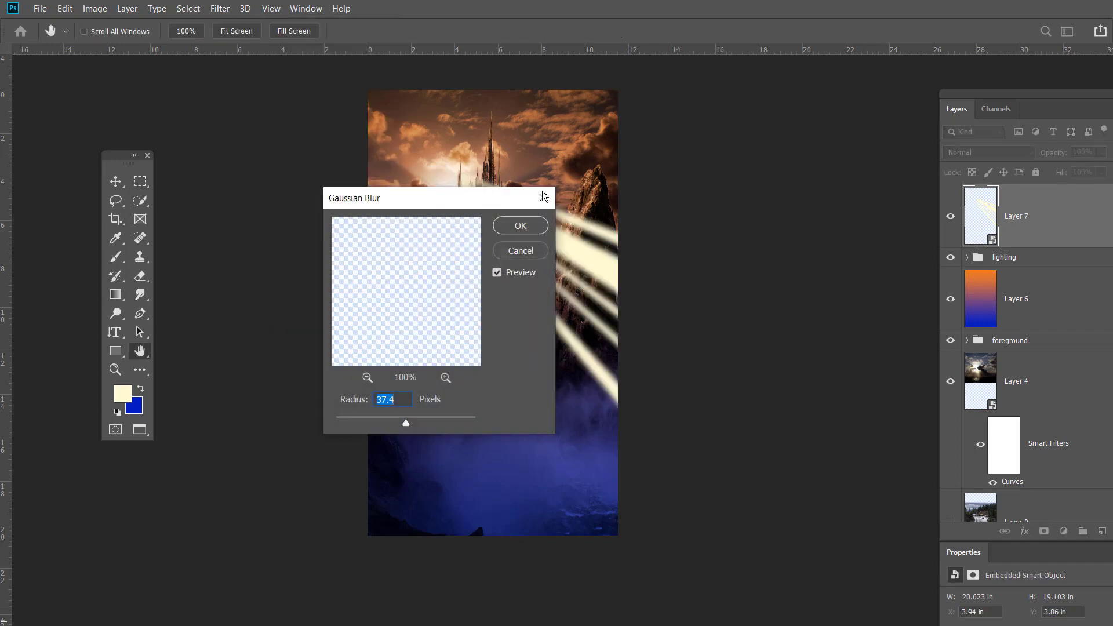
pyautogui.moveTo(541, 190); pyautogui.dragTo(860, 118)
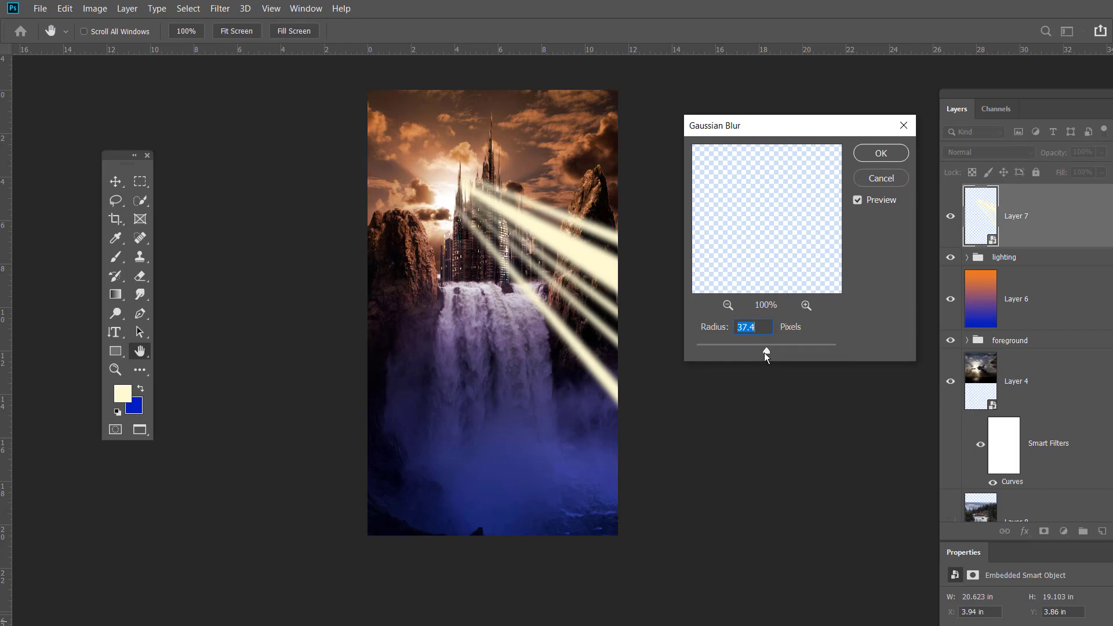
pyautogui.moveTo(765, 353)
pyautogui.mouseDown()
pyautogui.moveTo(747, 352)
pyautogui.moveTo(760, 354)
pyautogui.mouseUp()
pyautogui.moveTo(757, 353); pyautogui.dragTo(762, 356)
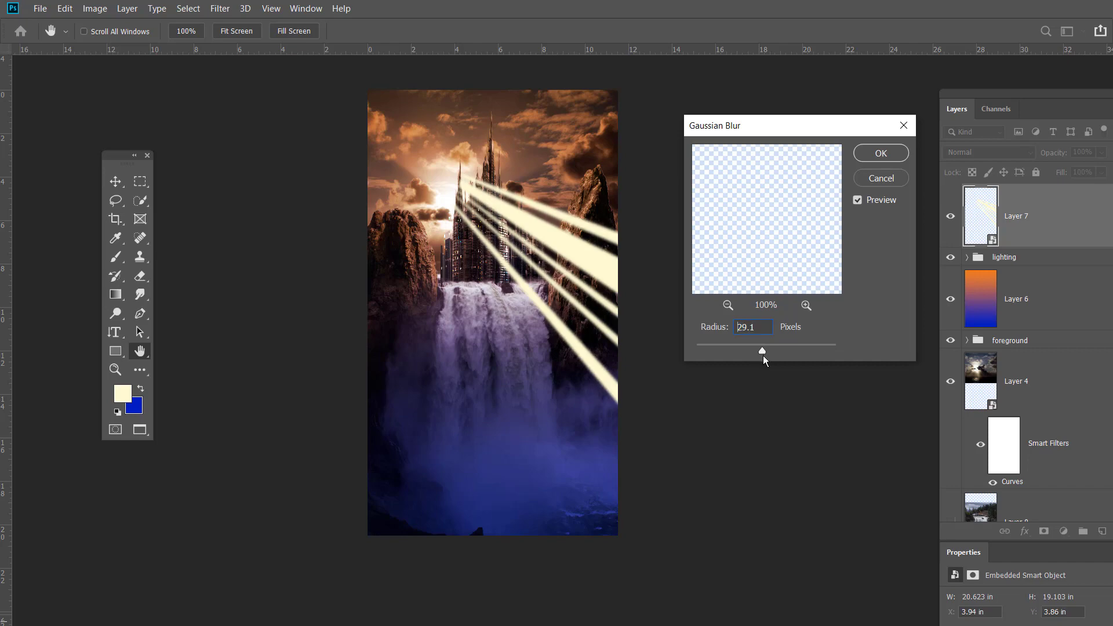
pyautogui.click(881, 157)
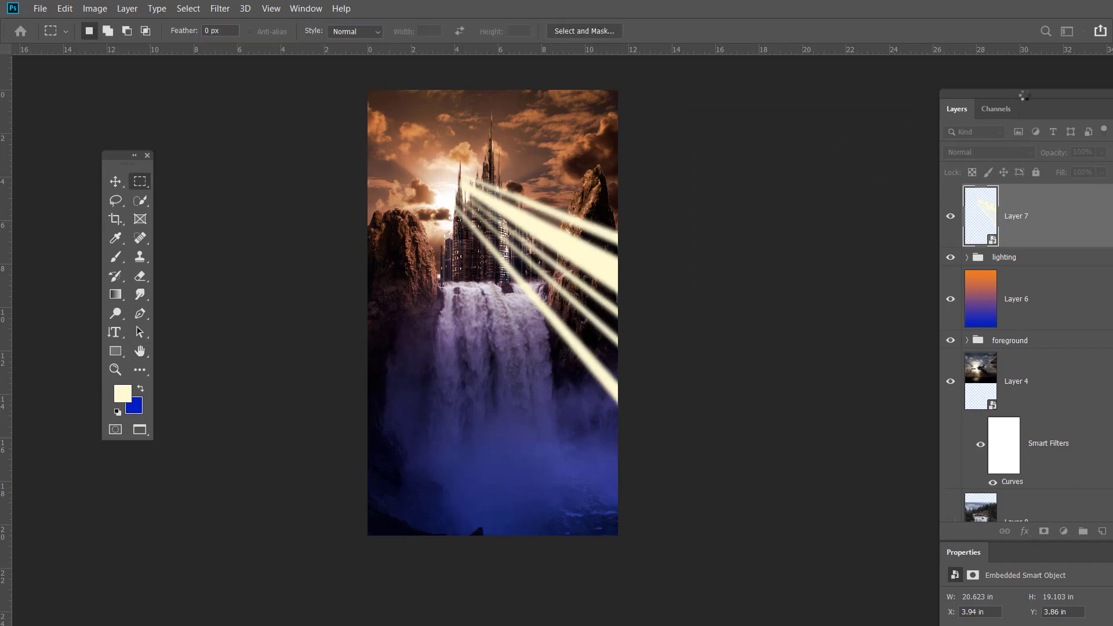
# Duplicate Layer 7 and set the copy's blend mode to Color Dodge.
pyautogui.moveTo(1005, 92); pyautogui.dragTo(893, 102)
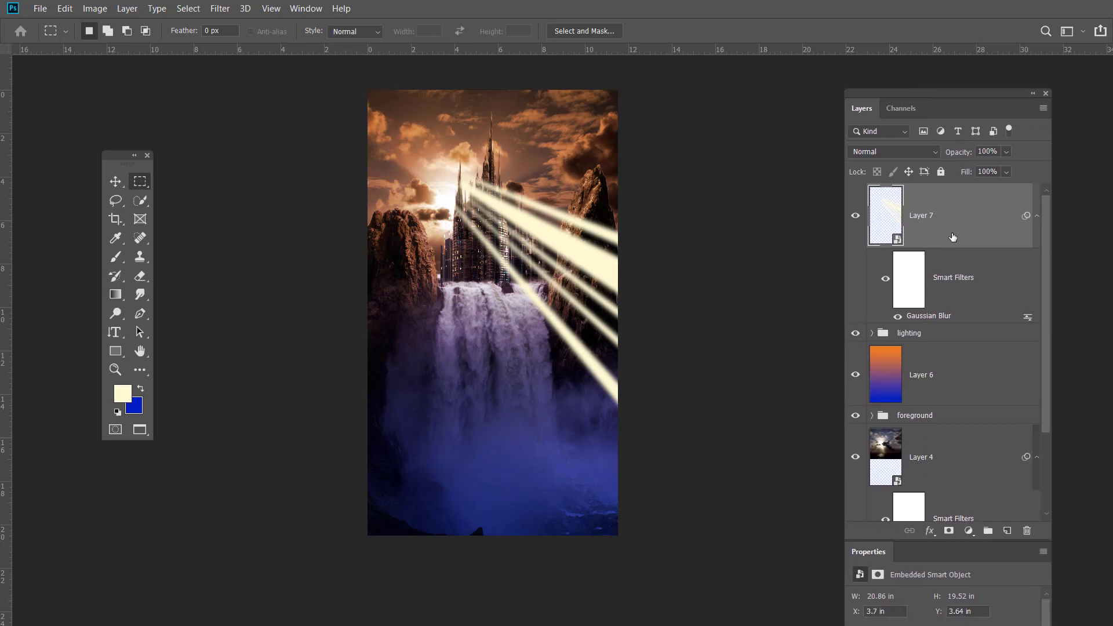
pyautogui.doubleClick(946, 260)
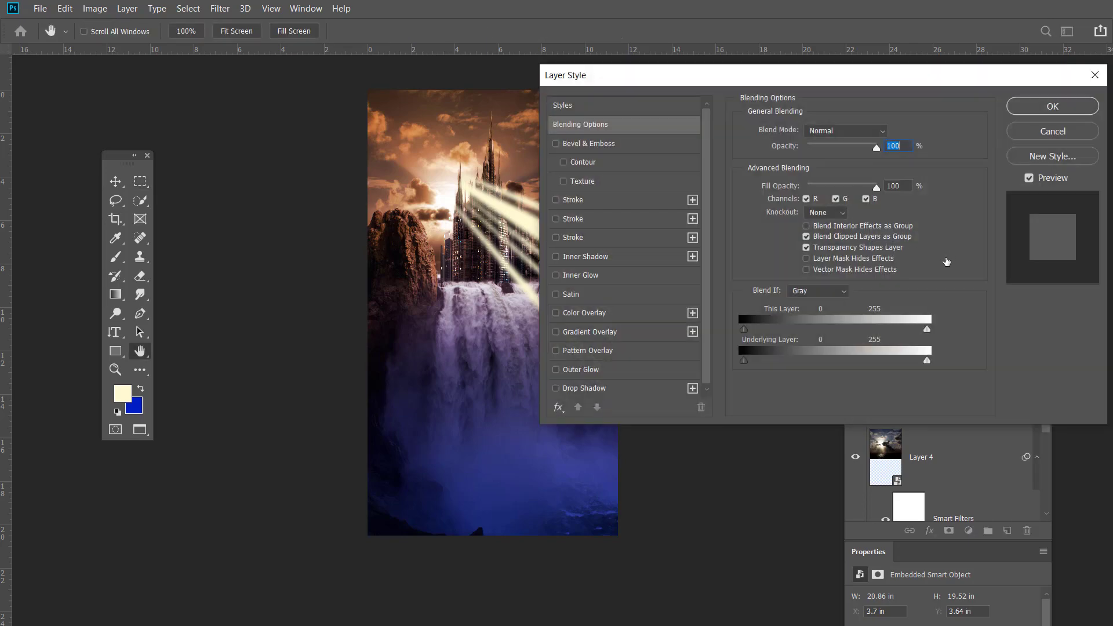
pyautogui.click(1049, 133)
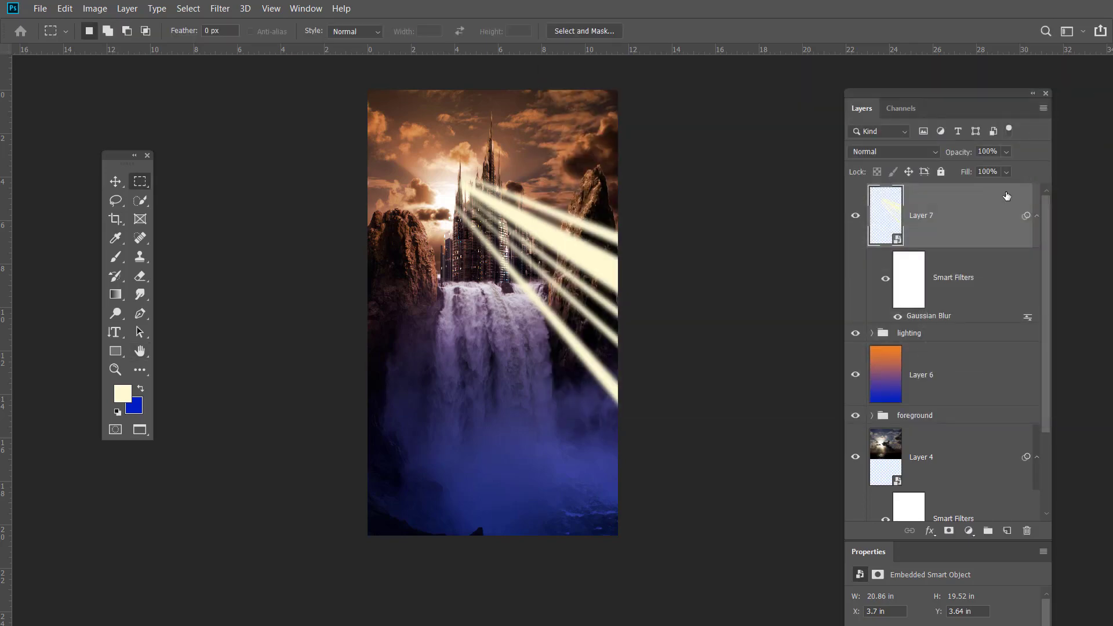
pyautogui.hotkey('ctrl', 'j')
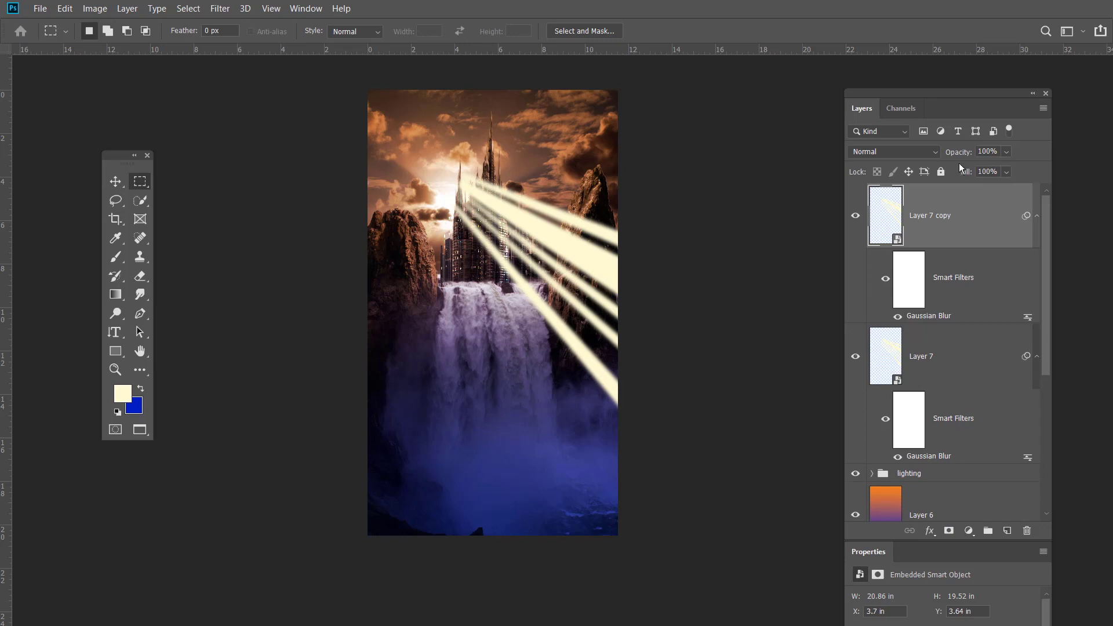
pyautogui.click(933, 153)
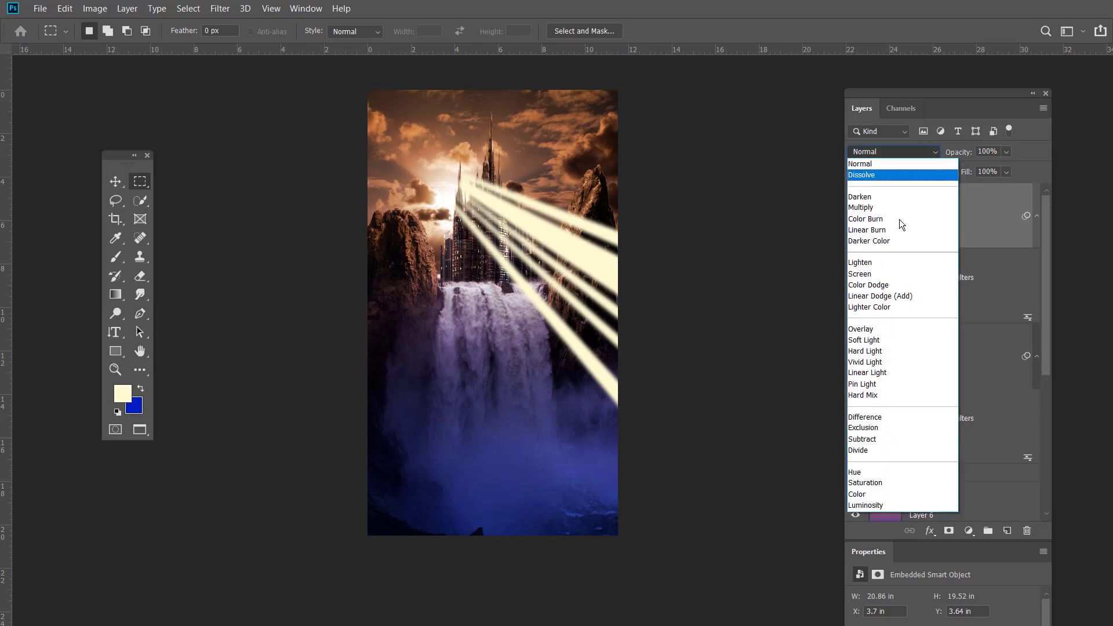
pyautogui.click(886, 286)
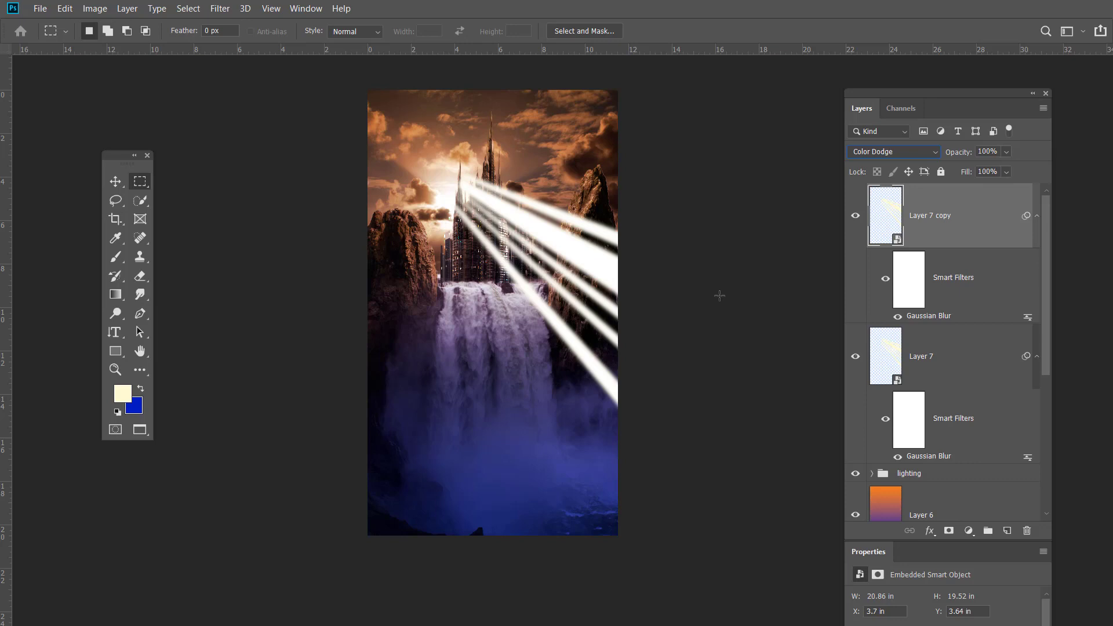
# Skew the copied beams so their far ends swing lower than the originals, with the narrow end kept at the sun.
pyautogui.hotkey('ctrl', 't')
pyautogui.moveTo(919, 93); pyautogui.dragTo(1056, 103)
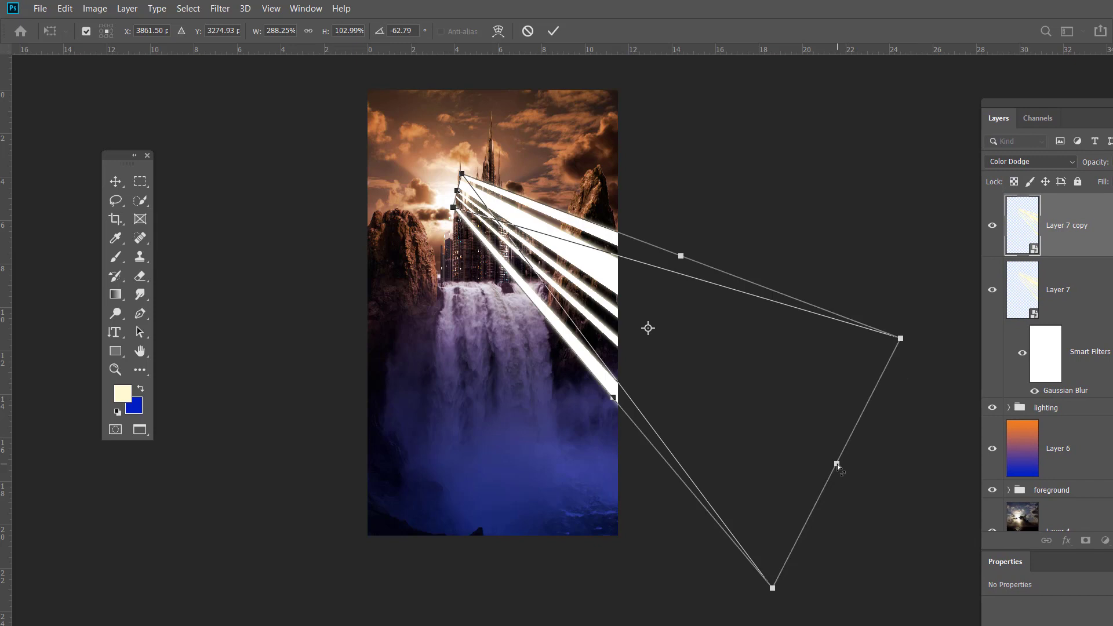
pyautogui.moveTo(837, 463); pyautogui.dragTo(824, 505)
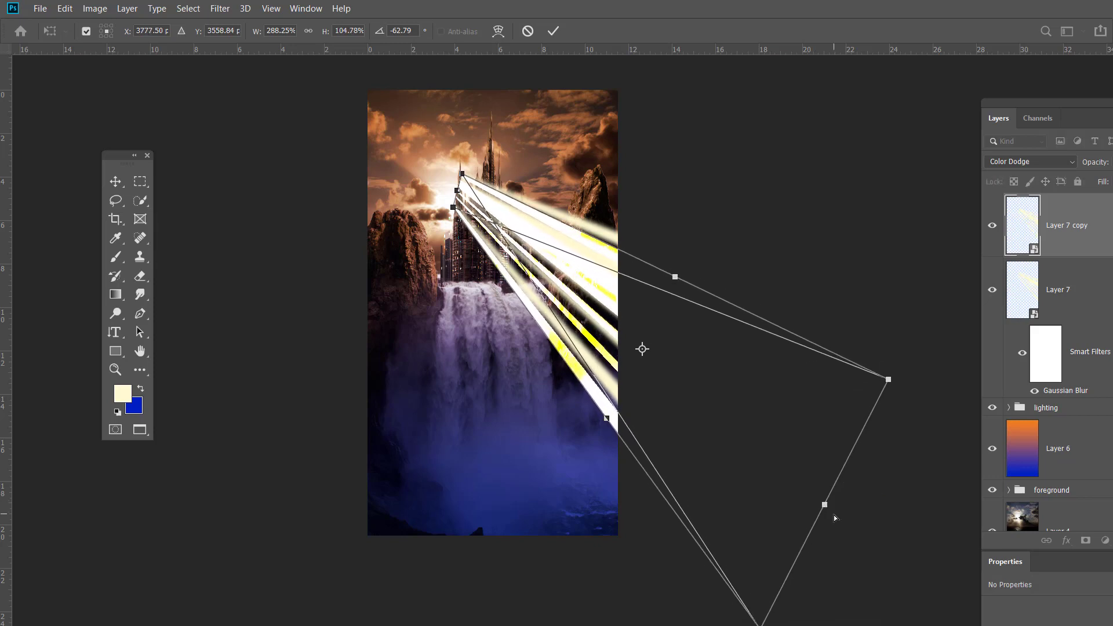
pyautogui.press('Return')
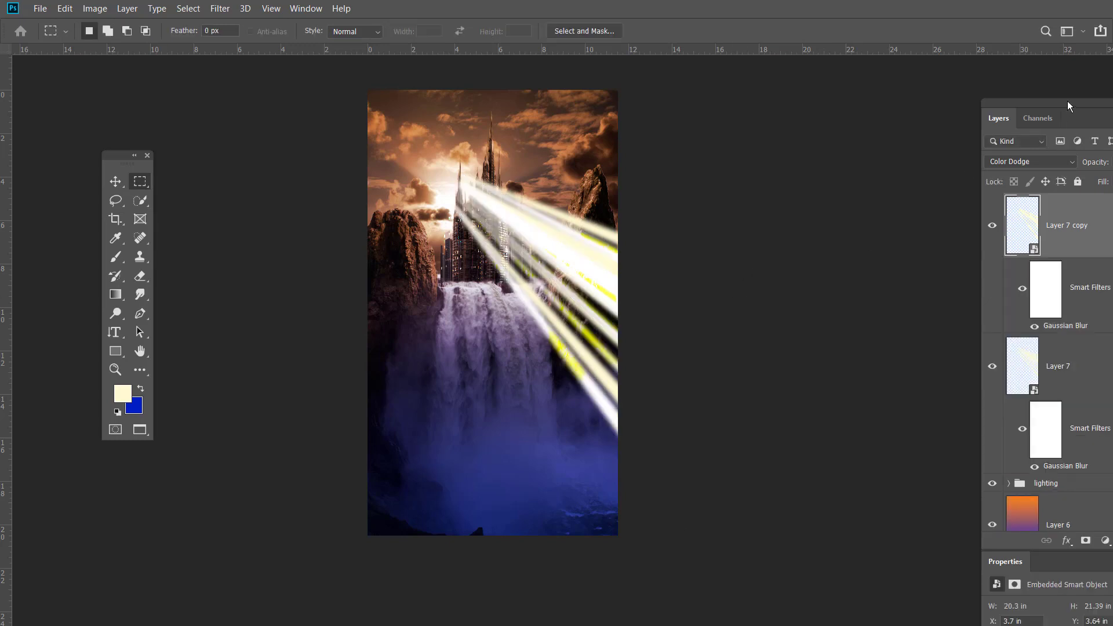
pyautogui.moveTo(1070, 105); pyautogui.dragTo(856, 92)
# Hide Layer 7 copy and set Layer 7's opacity to 75%.
pyautogui.click(778, 213)
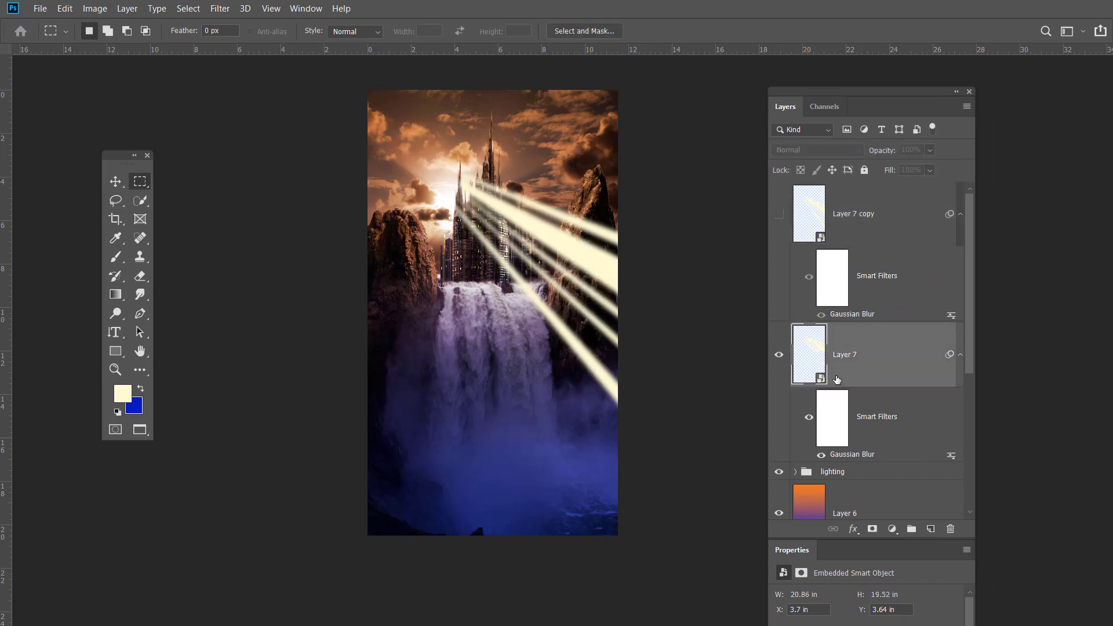
pyautogui.click(819, 353)
pyautogui.moveTo(879, 156); pyautogui.dragTo(871, 159)
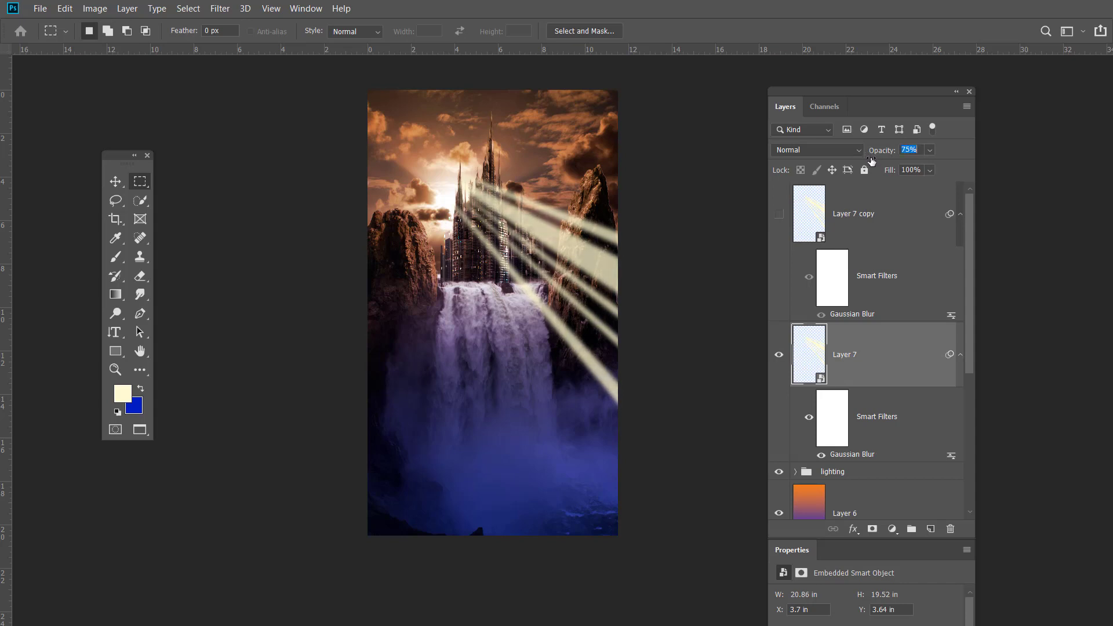
# Show Layer 7 copy, set it to Screen at 68% opacity, and nudge it to X 3.62 in, Y 3.72 in.
pyautogui.click(832, 211)
pyautogui.click(778, 214)
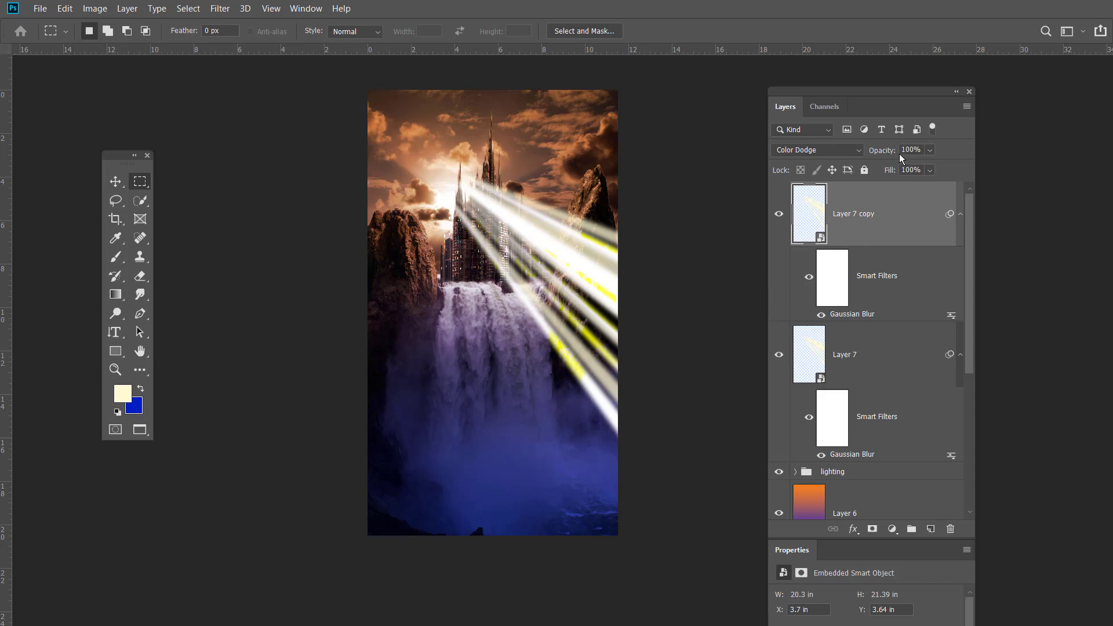
pyautogui.moveTo(889, 150); pyautogui.dragTo(866, 222)
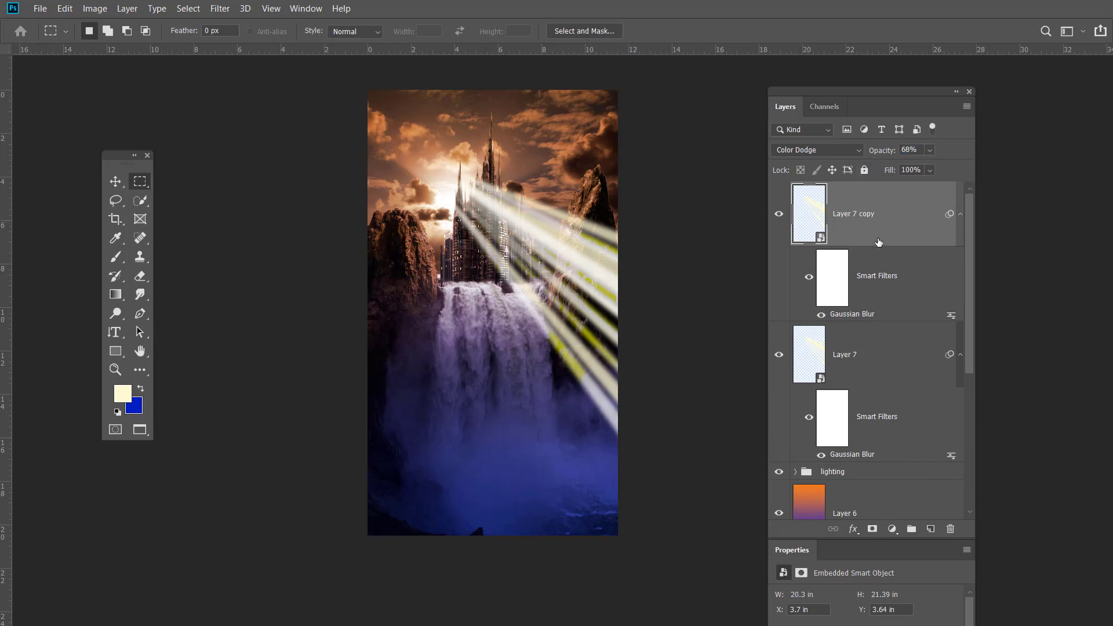
pyautogui.click(860, 152)
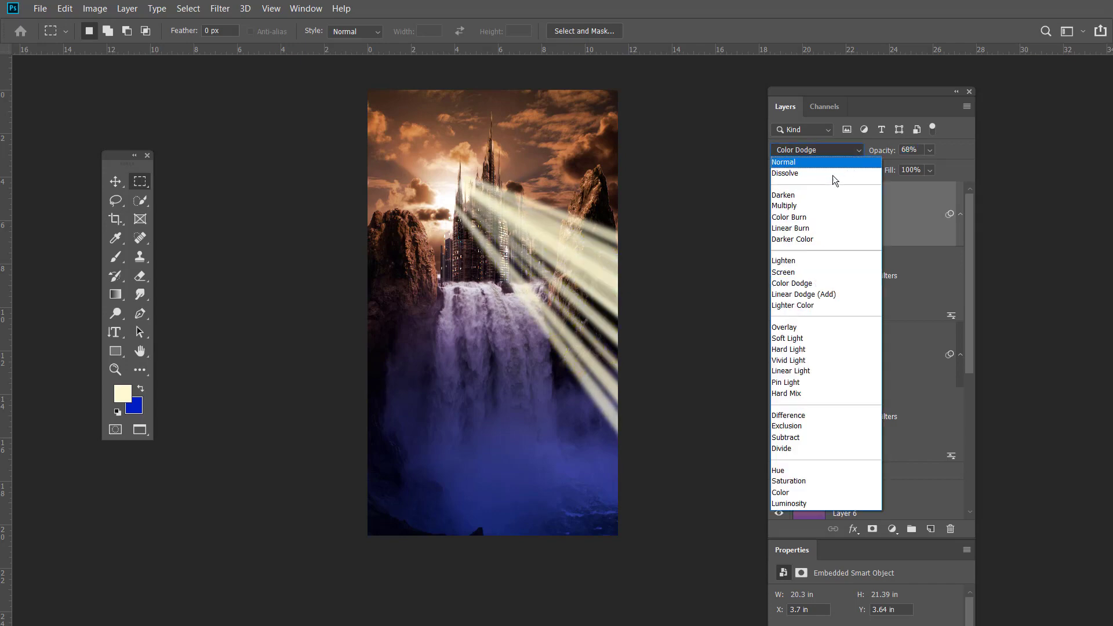
pyautogui.click(808, 272)
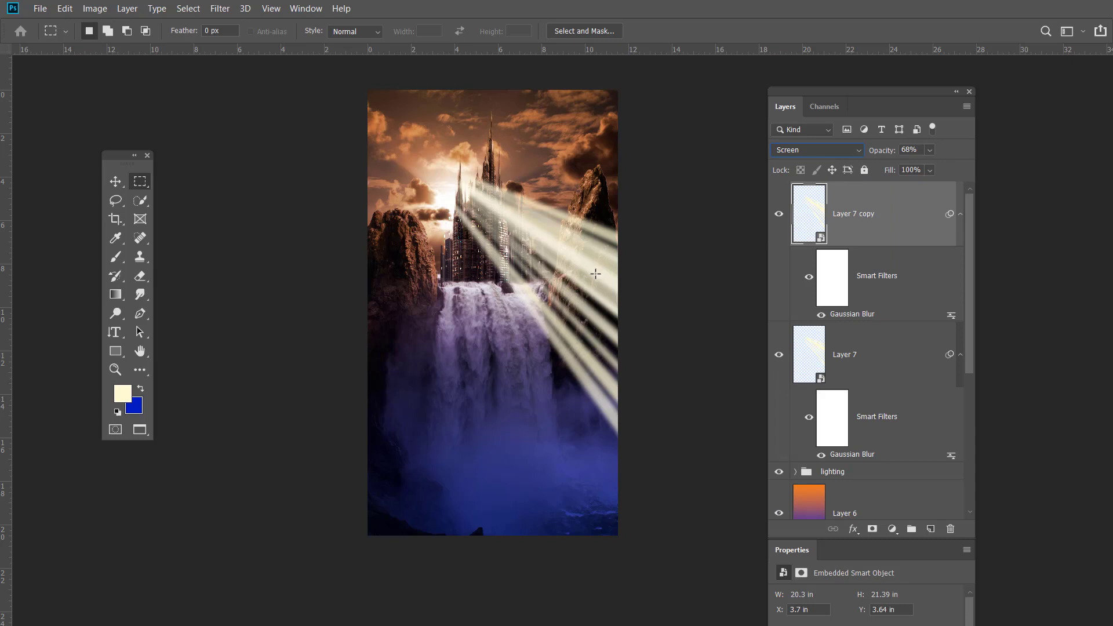
pyautogui.press('v')
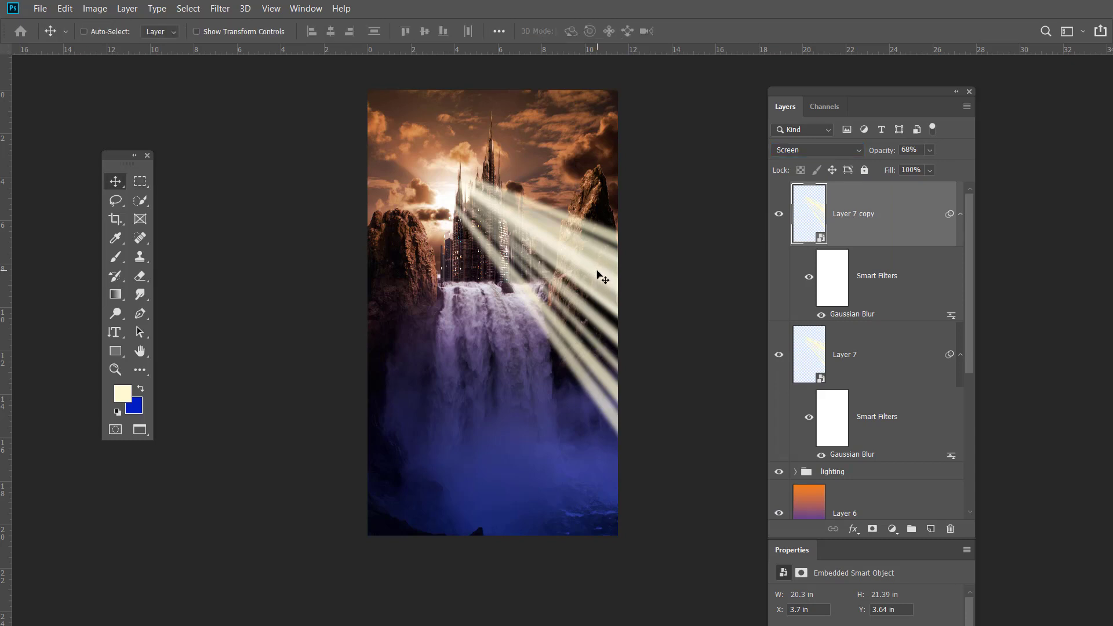
pyautogui.moveTo(603, 277)
pyautogui.mouseDown()
pyautogui.moveTo(598, 268)
pyautogui.moveTo(596, 278)
pyautogui.mouseUp()
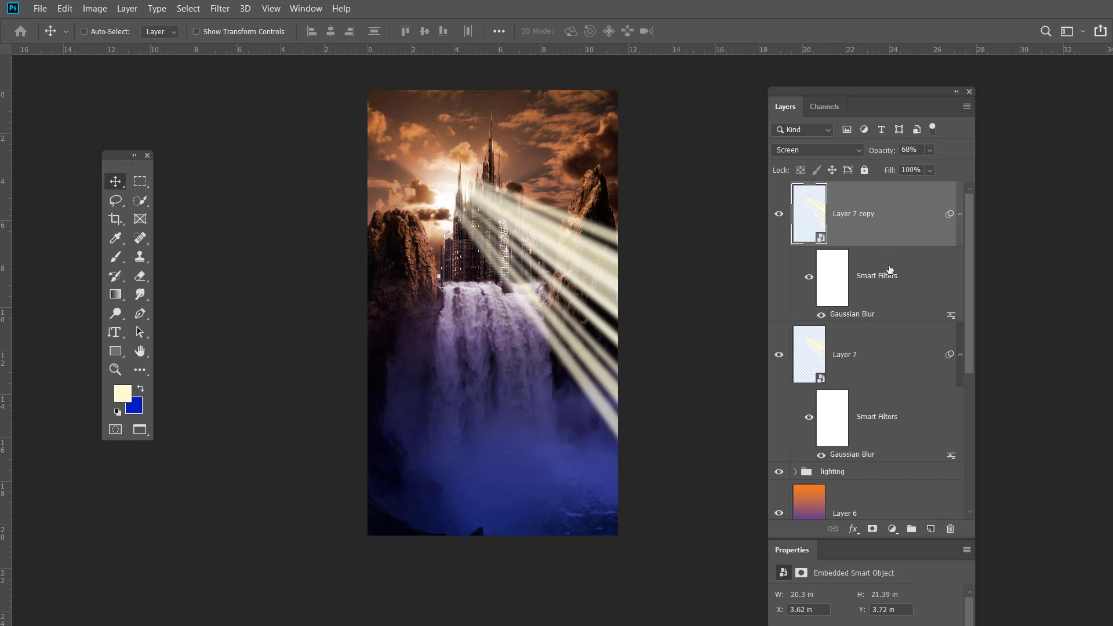
# Group Layer 7 and its copy, and name the group sunray.
pyautogui.keyDown('shift'); pyautogui.click(893, 363); pyautogui.keyUp('shift')
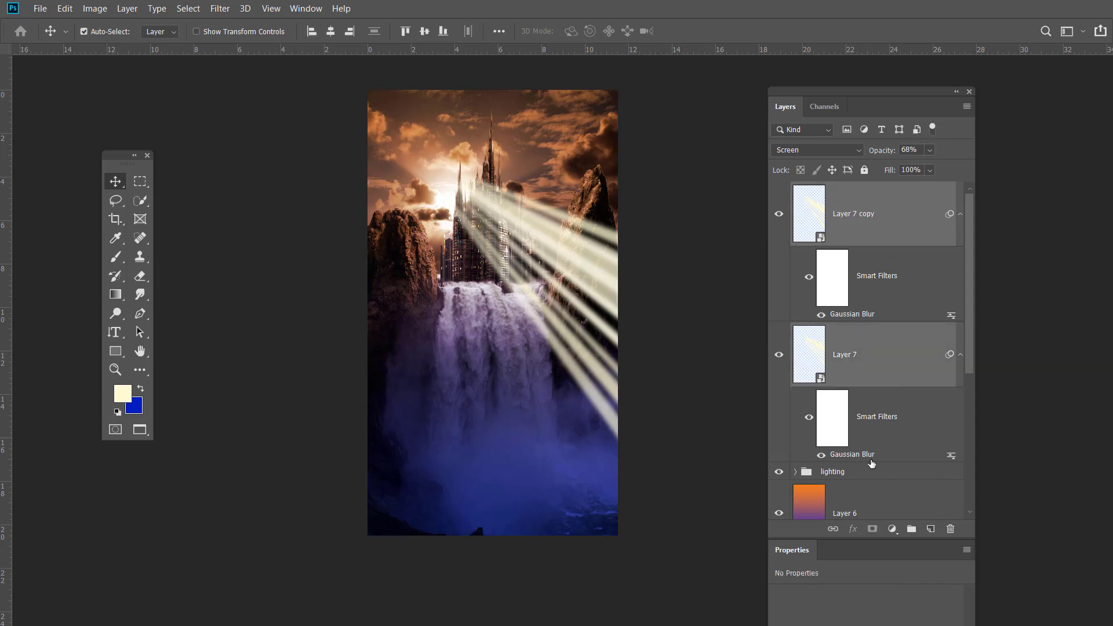
pyautogui.hotkey('ctrl', 'g')
pyautogui.doubleClick(833, 191)
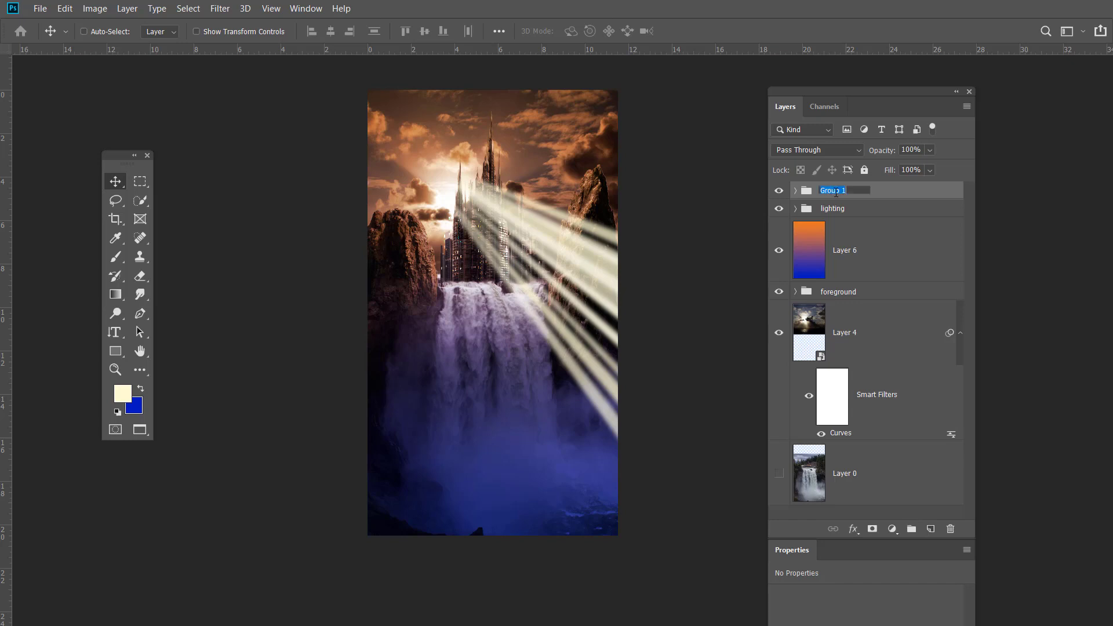
pyautogui.write('sunray')
pyautogui.press('Return')
# Add a layer mask to the sunray group and paint out the rays over the right cliff with a soft black brush, size 1774.
pyautogui.click(872, 529)
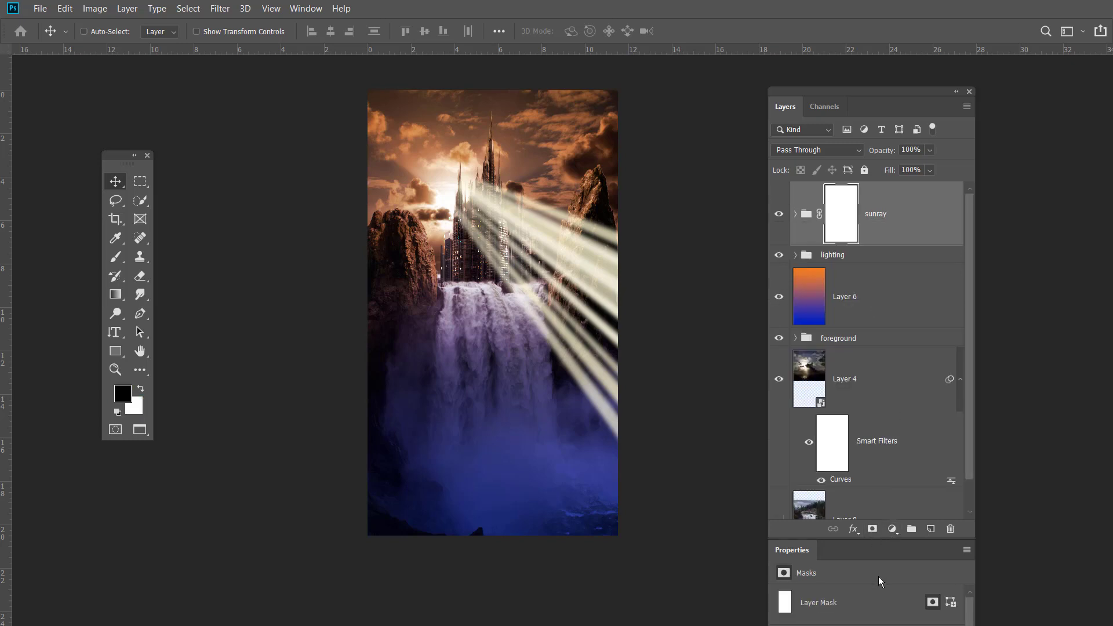
pyautogui.press('b')
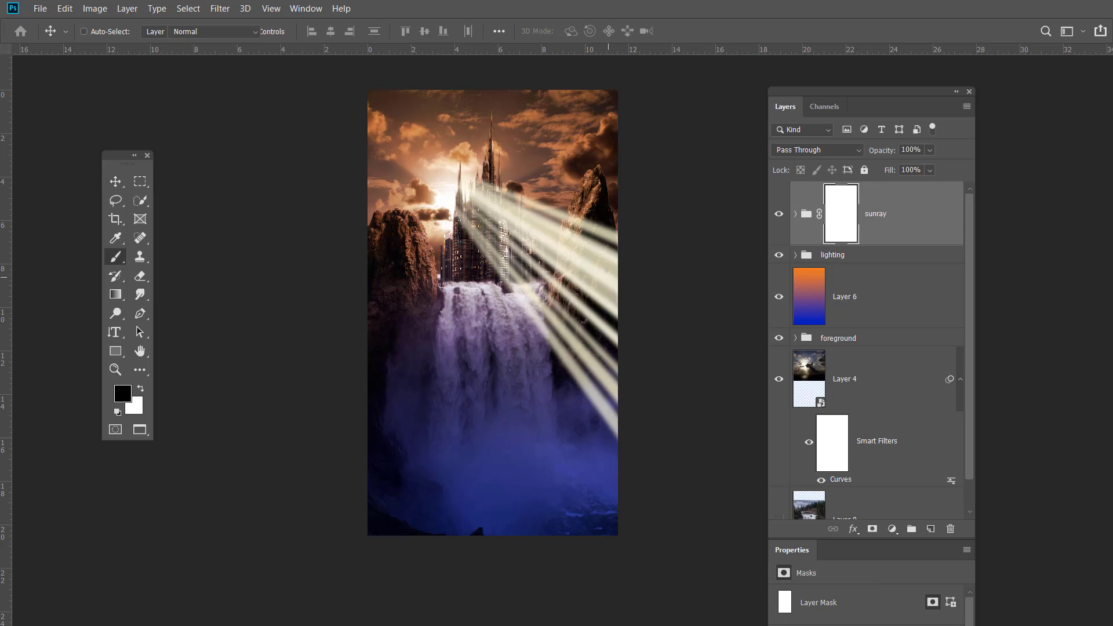
pyautogui.moveTo(597, 205)
pyautogui.mouseDown()
pyautogui.moveTo(632, 174)
pyautogui.moveTo(687, 157)
pyautogui.mouseUp()
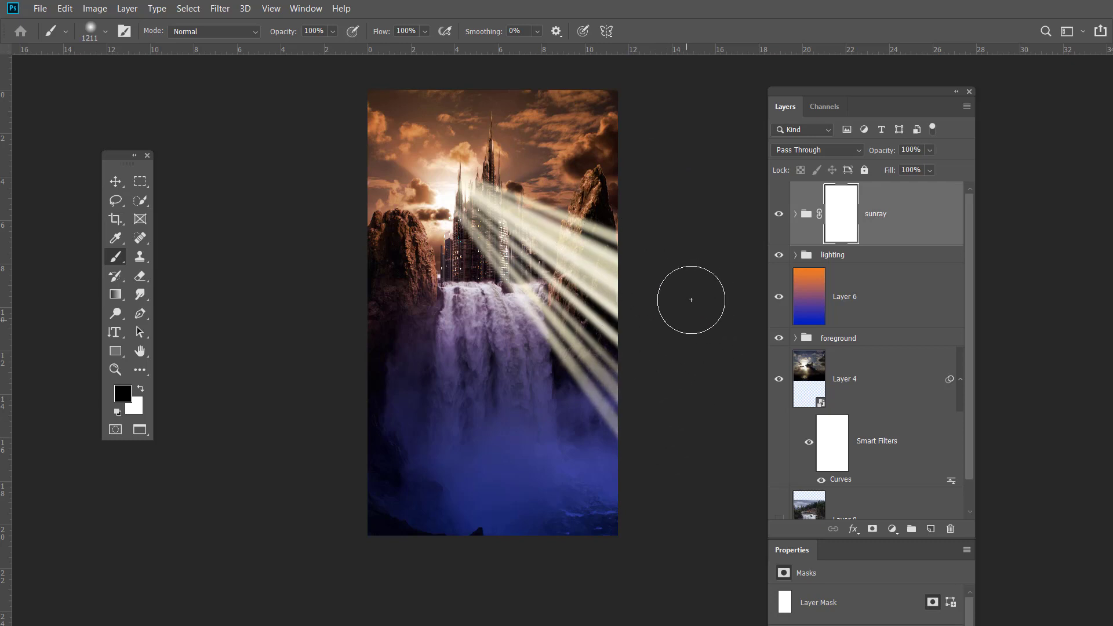
pyautogui.moveTo(606, 302)
pyautogui.mouseDown()
pyautogui.moveTo(655, 278)
pyautogui.moveTo(648, 302)
pyautogui.mouseUp()
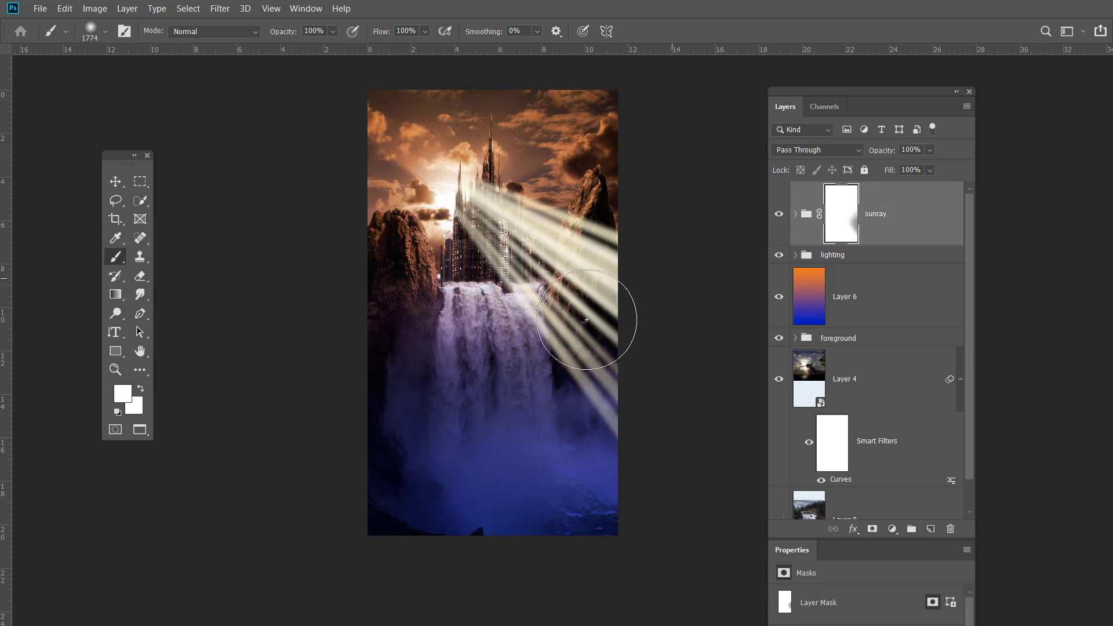
pyautogui.press('d')
pyautogui.press('x')
pyautogui.moveTo(682, 326)
pyautogui.mouseDown()
pyautogui.moveTo(634, 267)
pyautogui.moveTo(638, 309)
pyautogui.moveTo(679, 382)
pyautogui.moveTo(632, 400)
pyautogui.moveTo(644, 432)
pyautogui.moveTo(667, 442)
pyautogui.moveTo(654, 370)
pyautogui.mouseUp()
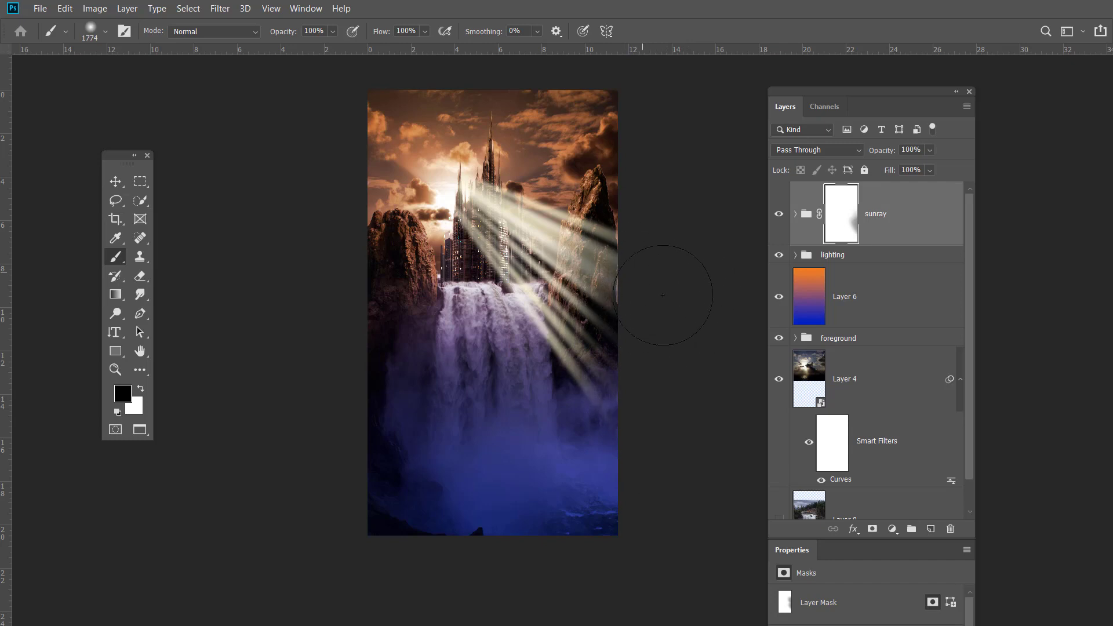
pyautogui.moveTo(662, 295)
pyautogui.mouseDown()
pyautogui.moveTo(623, 244)
pyautogui.moveTo(640, 246)
pyautogui.moveTo(632, 255)
pyautogui.moveTo(690, 323)
pyautogui.moveTo(716, 499)
pyautogui.moveTo(643, 406)
pyautogui.moveTo(556, 244)
pyautogui.mouseUp()
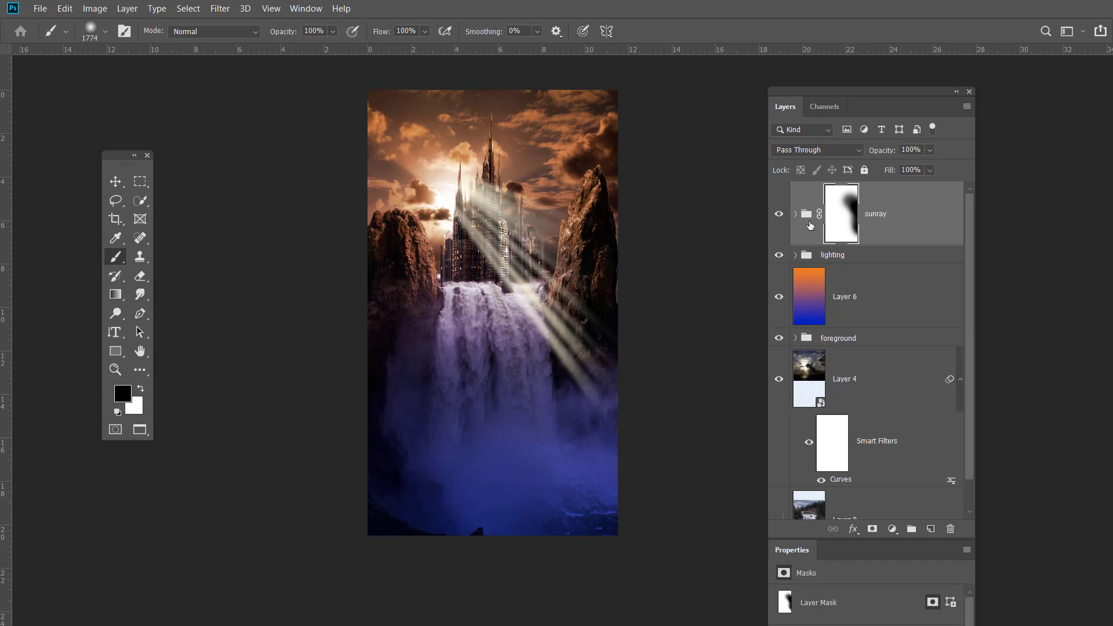
# Expand the sunray group and toggle Layer 7 copy's visibility to compare the rays with and without it.
pyautogui.click(797, 215)
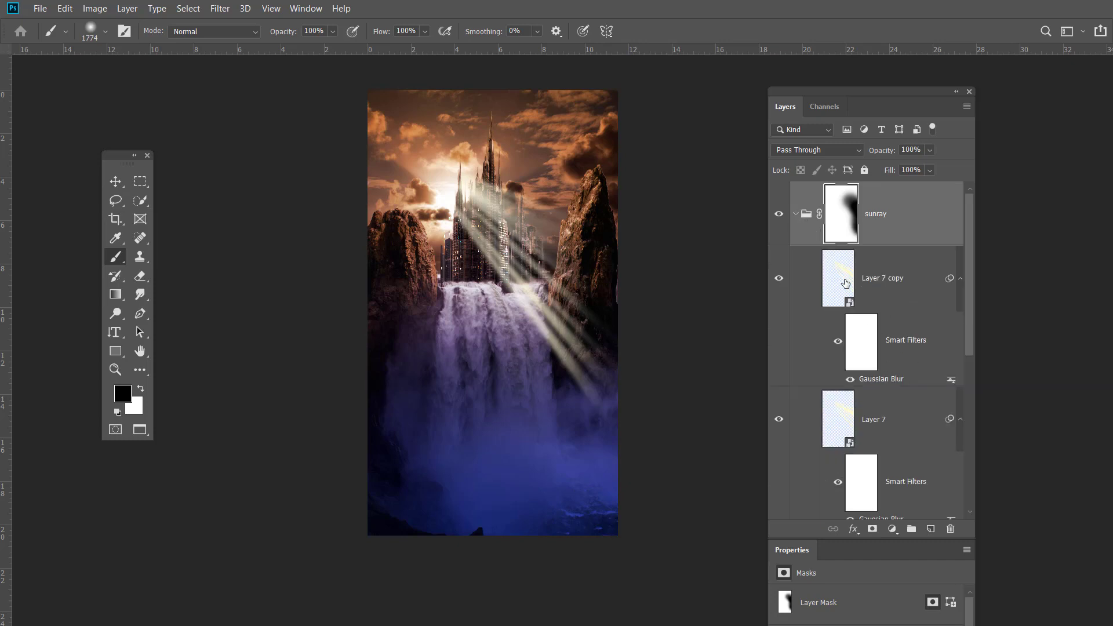
pyautogui.click(846, 283)
pyautogui.click(778, 279)
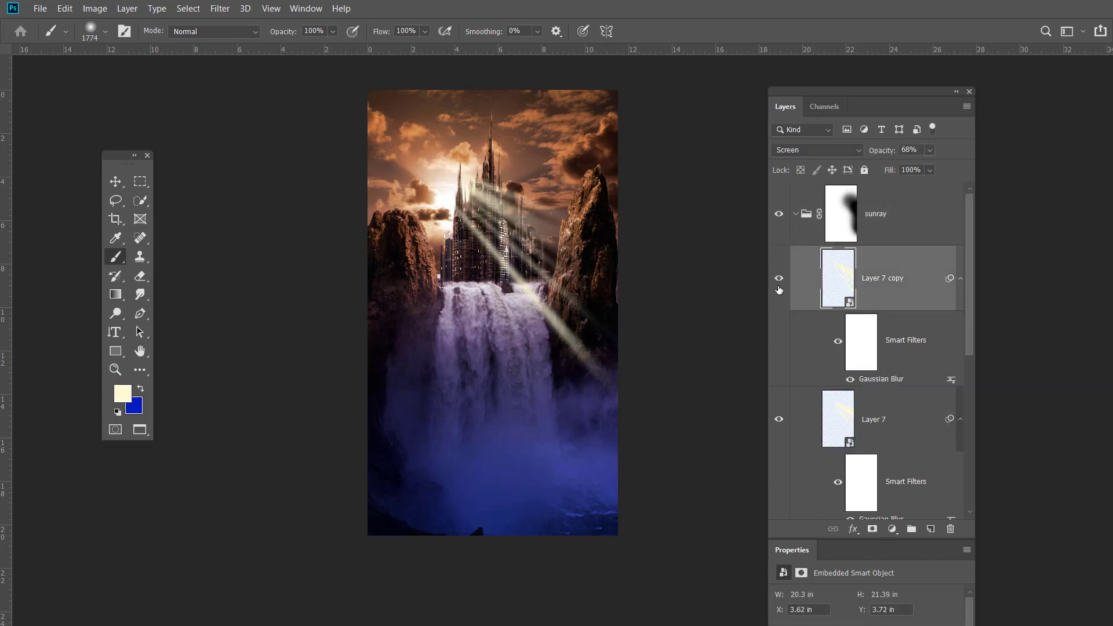
pyautogui.click(778, 278)
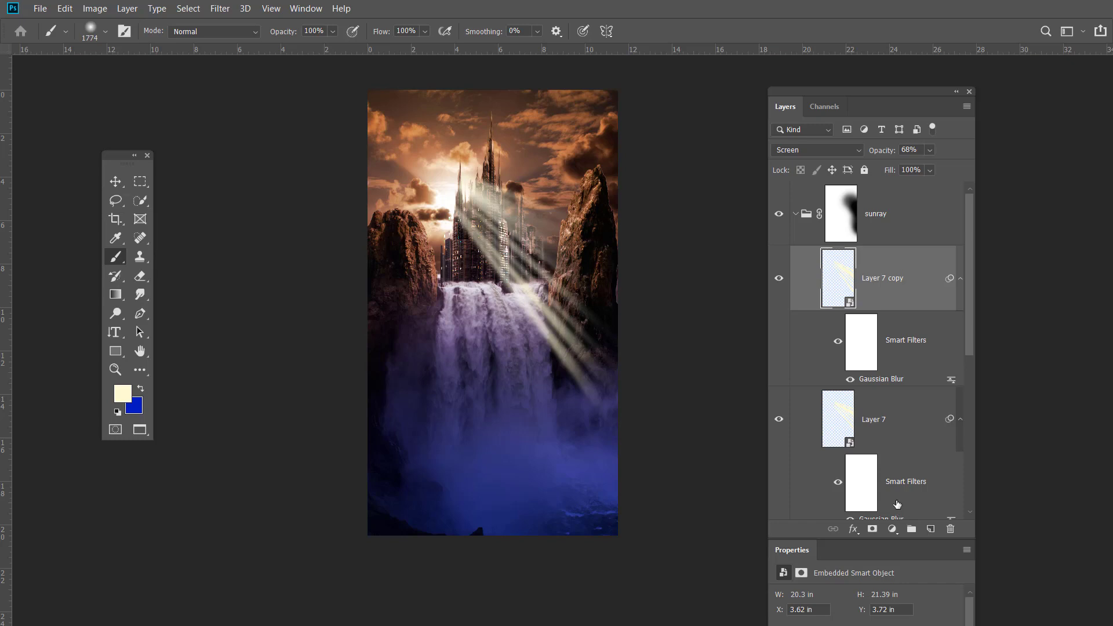
pyautogui.click(95, 8)
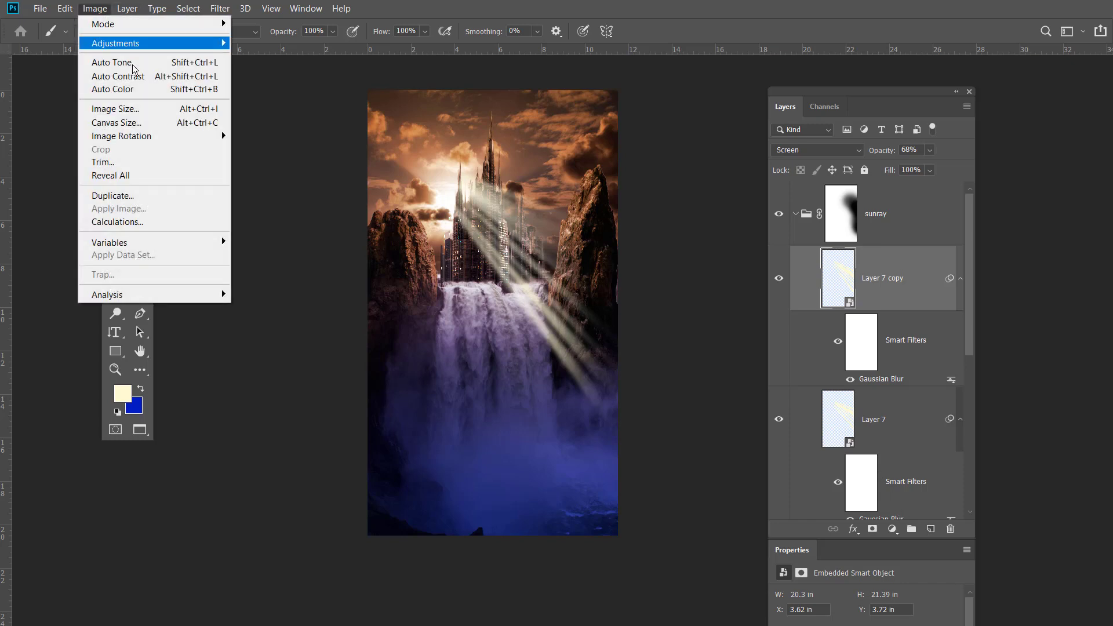
pyautogui.moveTo(189, 45)
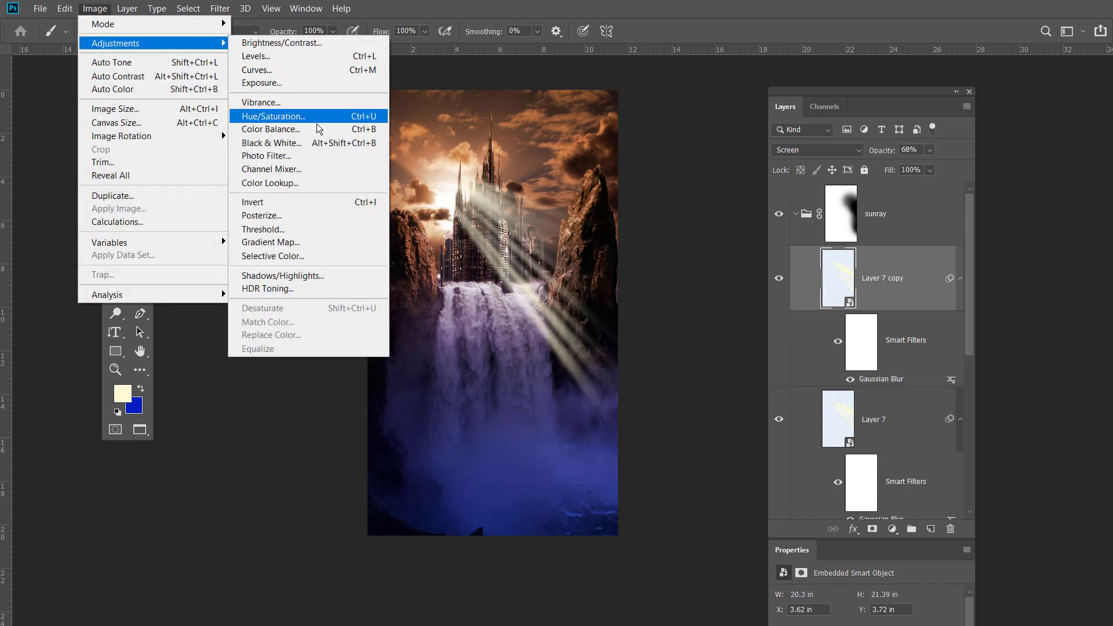
pyautogui.click(301, 70)
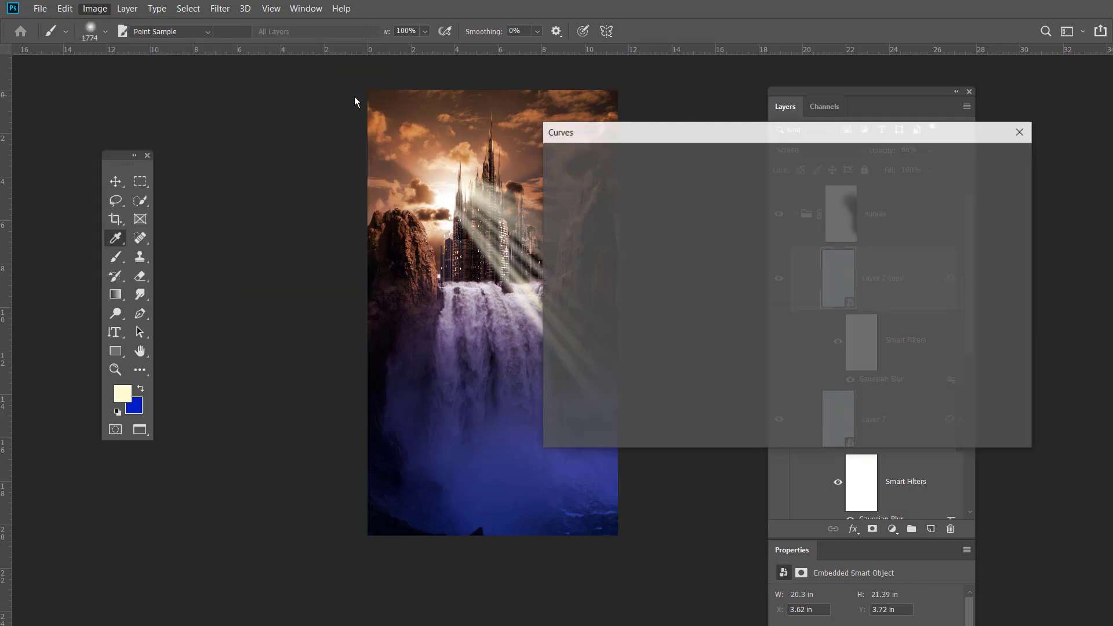
pyautogui.moveTo(781, 134); pyautogui.dragTo(1042, 120)
pyautogui.click(934, 172)
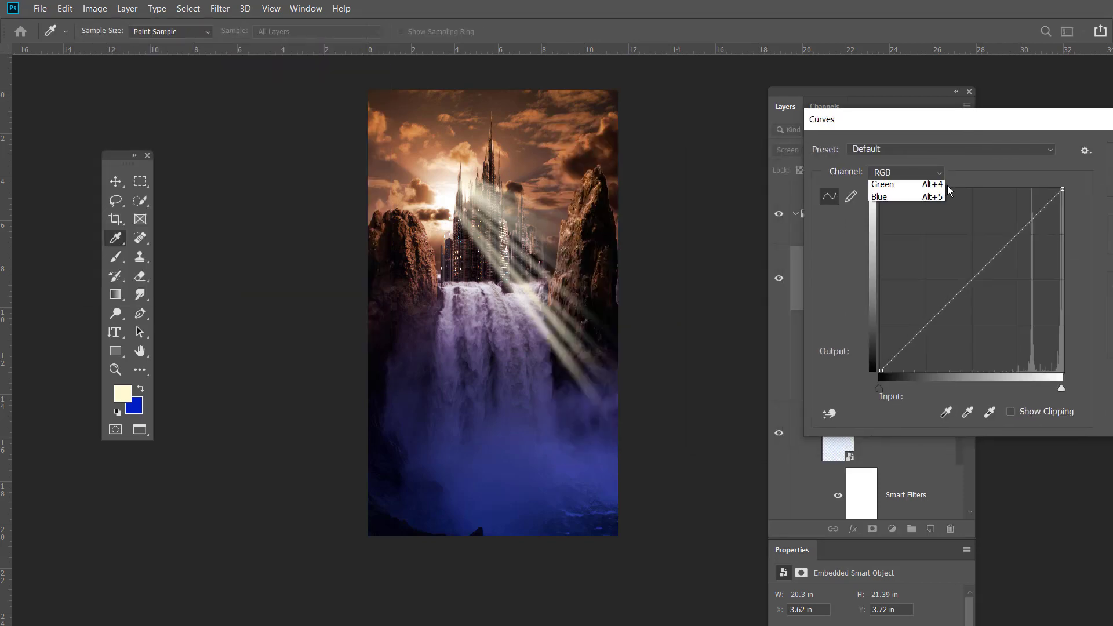
pyautogui.click(905, 212)
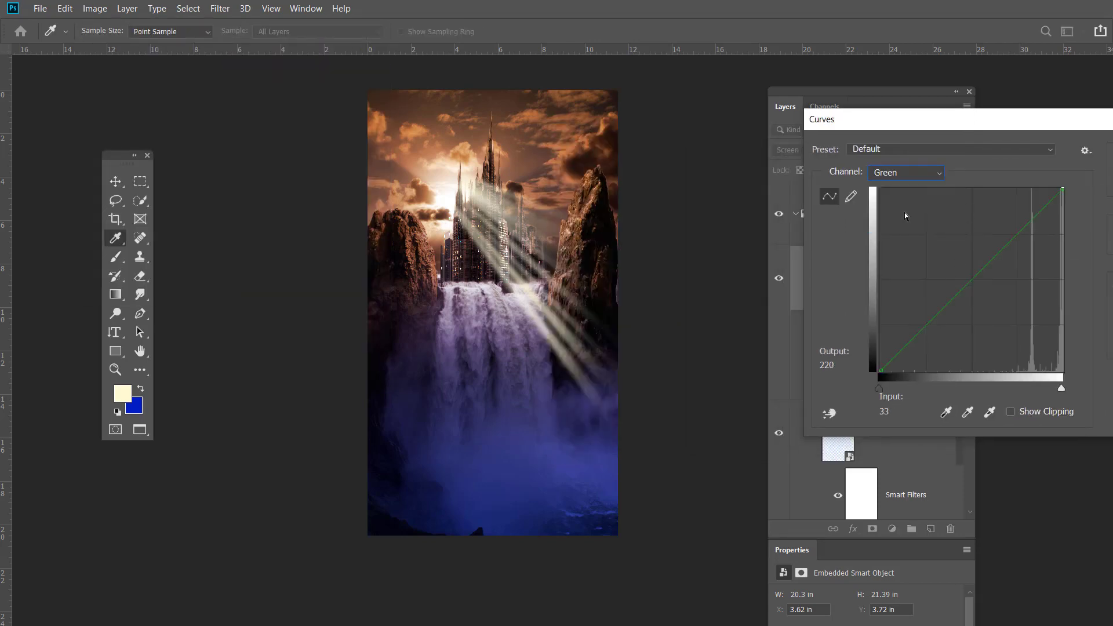
pyautogui.click(907, 177)
pyautogui.click(907, 200)
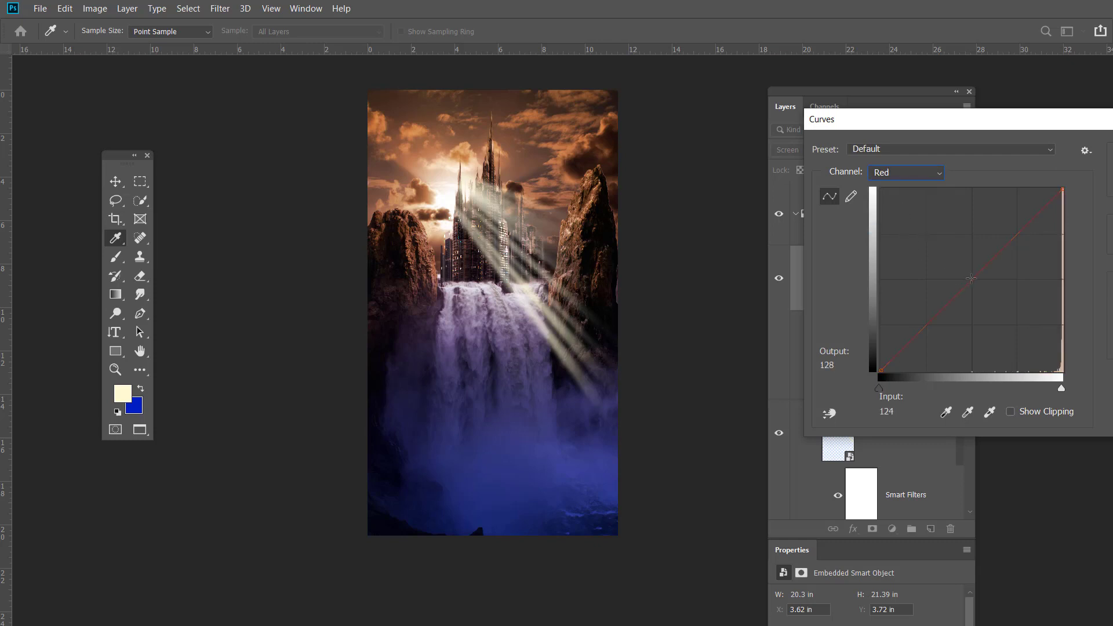
pyautogui.moveTo(971, 279); pyautogui.dragTo(936, 247)
pyautogui.click(954, 282)
pyautogui.moveTo(945, 124); pyautogui.dragTo(827, 128)
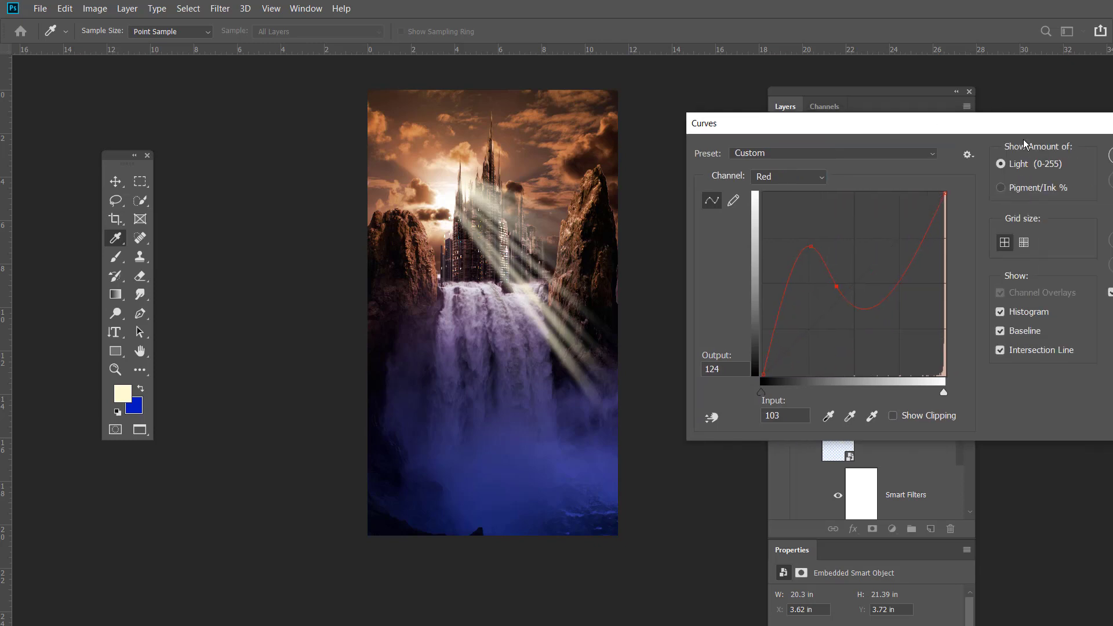
pyautogui.moveTo(1102, 132); pyautogui.dragTo(942, 150)
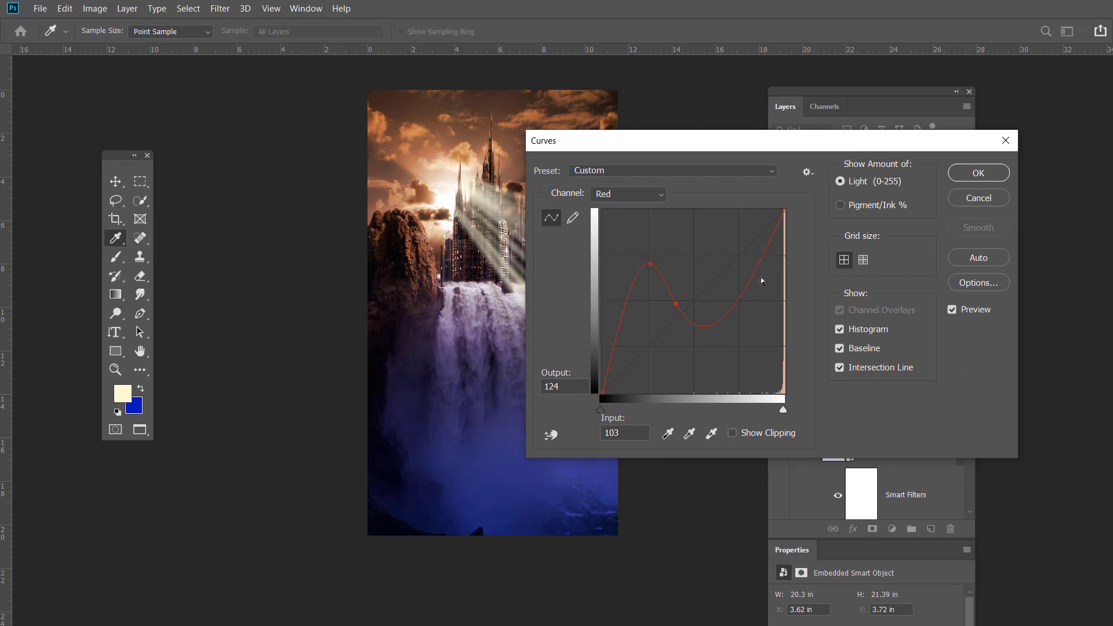
pyautogui.moveTo(673, 303); pyautogui.dragTo(714, 400)
pyautogui.moveTo(652, 262); pyautogui.dragTo(706, 232)
pyautogui.moveTo(746, 146); pyautogui.dragTo(681, 276)
pyautogui.click(920, 333)
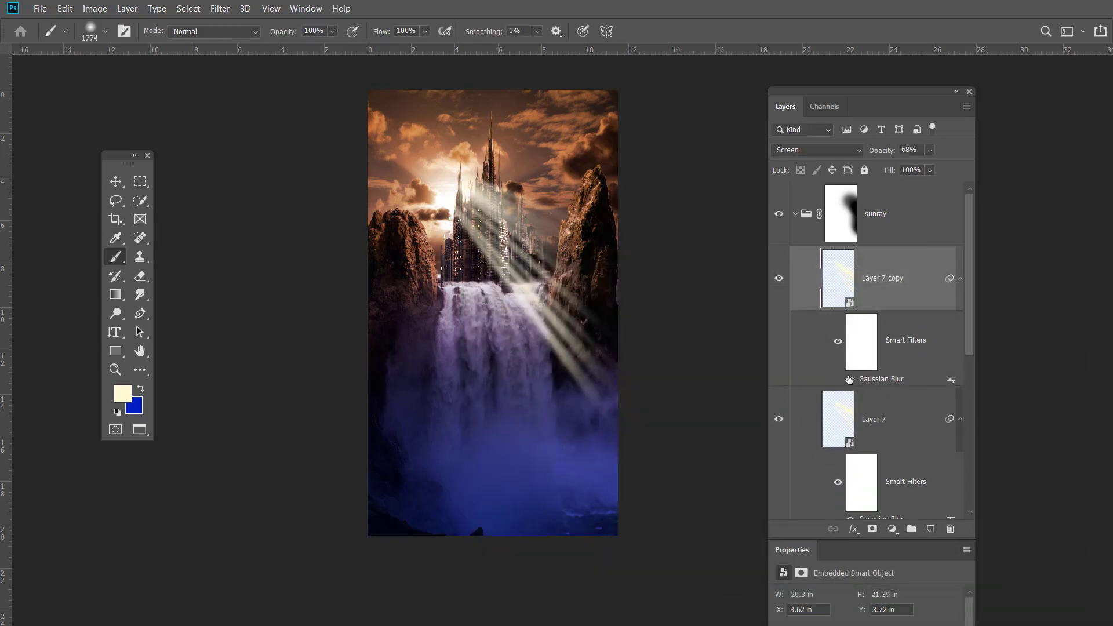
# Hide Layer 7 copy and set Layer 7's blend mode to Screen.
pyautogui.click(779, 278)
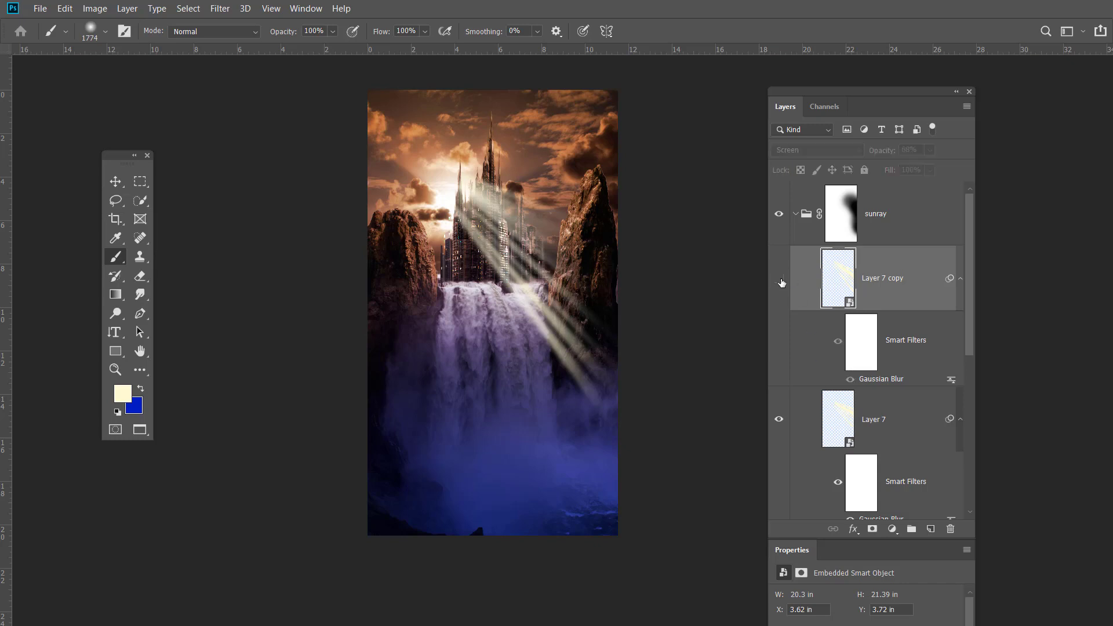
pyautogui.click(844, 423)
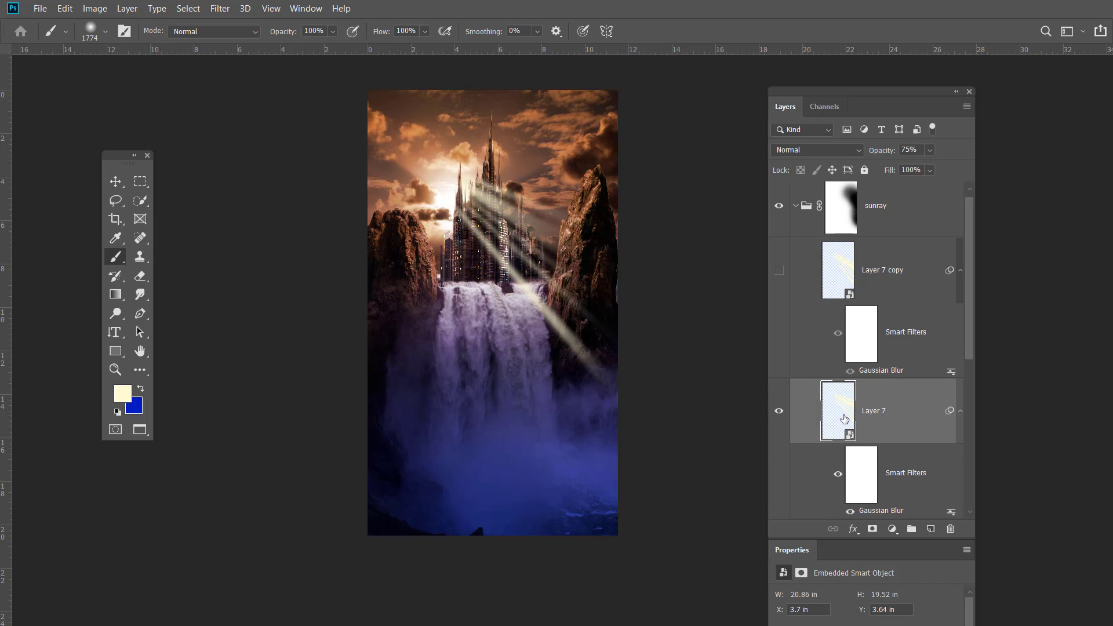
pyautogui.click(858, 153)
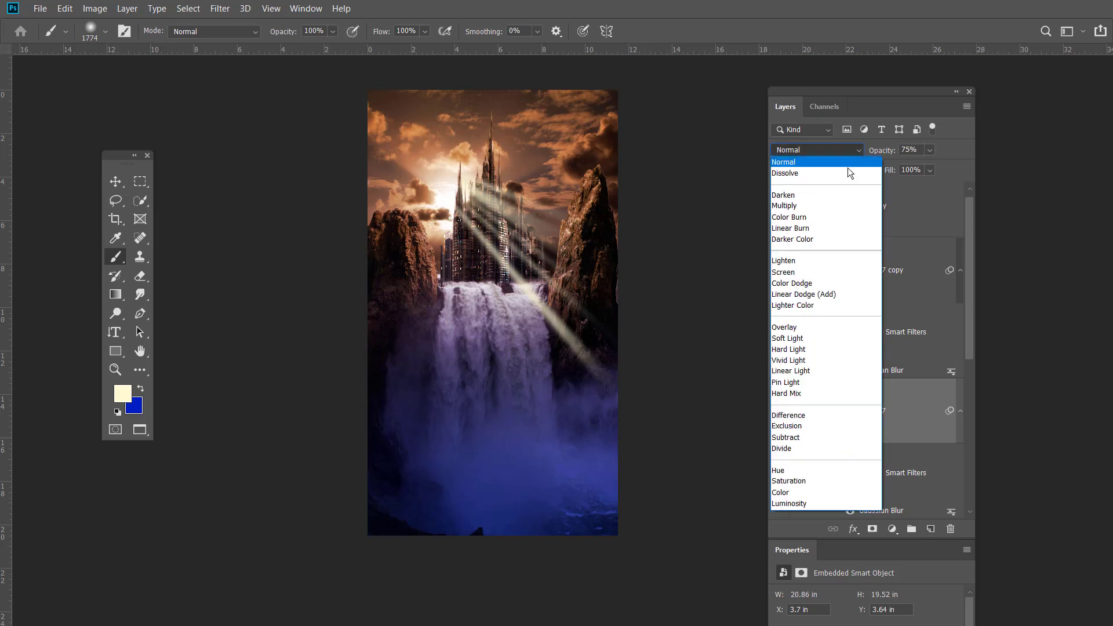
pyautogui.click(800, 275)
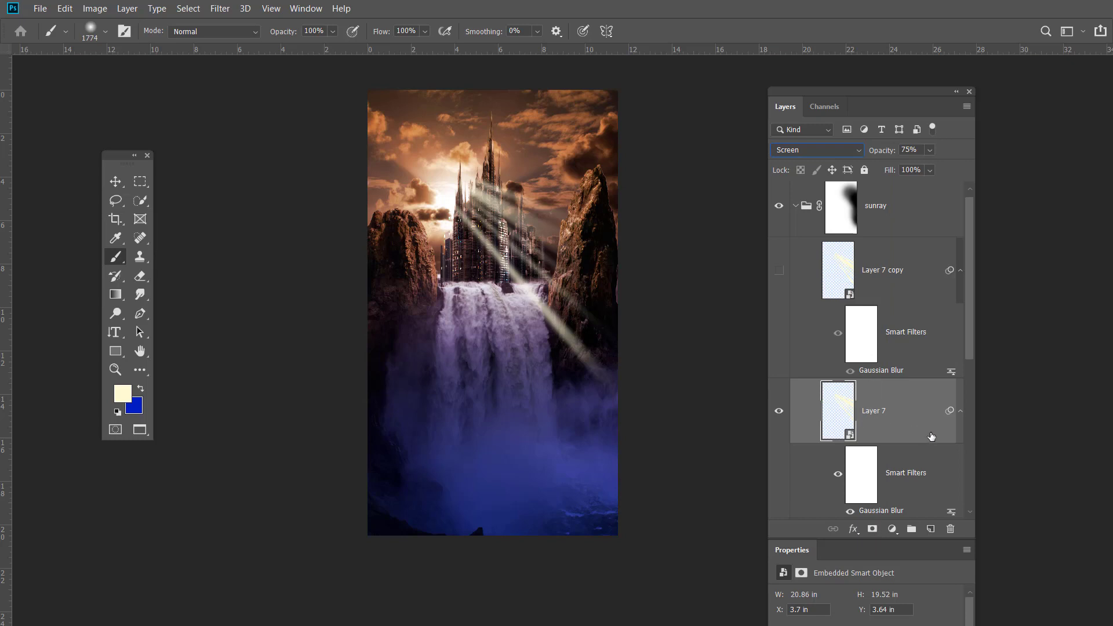
# Paint white on the sunray group's mask with a soft brush, size 1121, to bring back rays over the right cliff.
pyautogui.scroll(1, 966, 262)
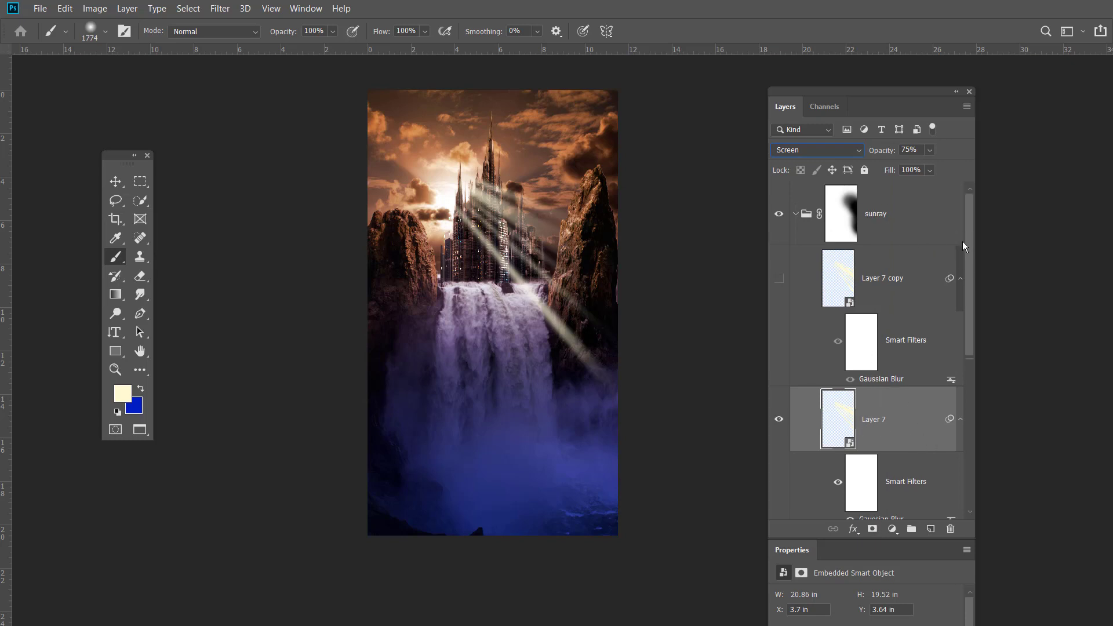
pyautogui.click(844, 210)
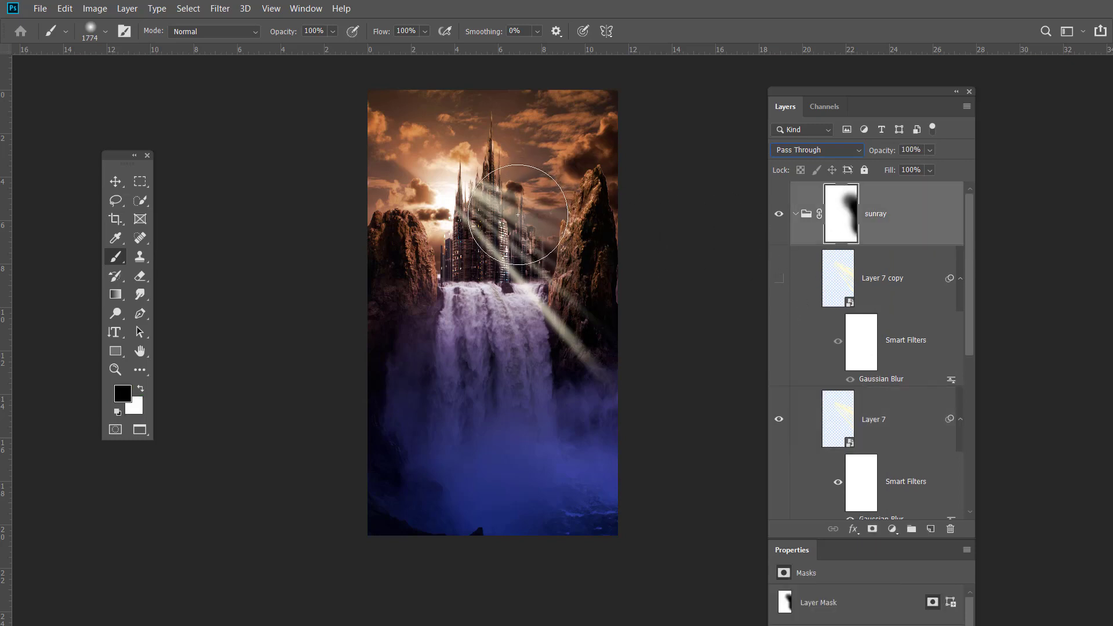
pyautogui.moveTo(506, 201)
pyautogui.mouseDown()
pyautogui.moveTo(491, 223)
pyautogui.moveTo(415, 233)
pyautogui.mouseUp()
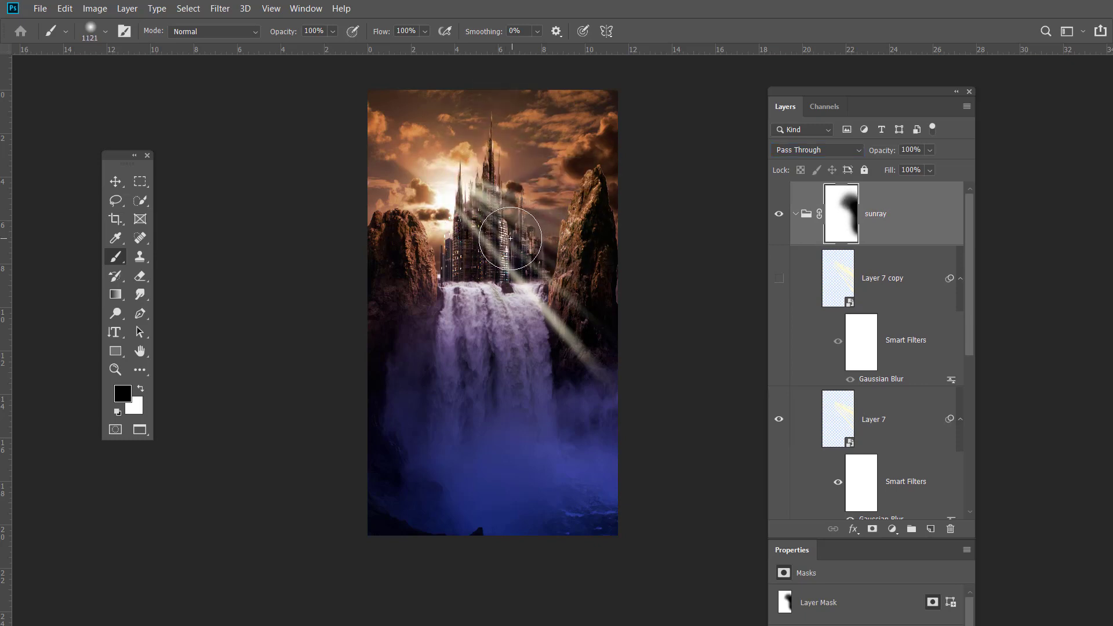
pyautogui.press('x')
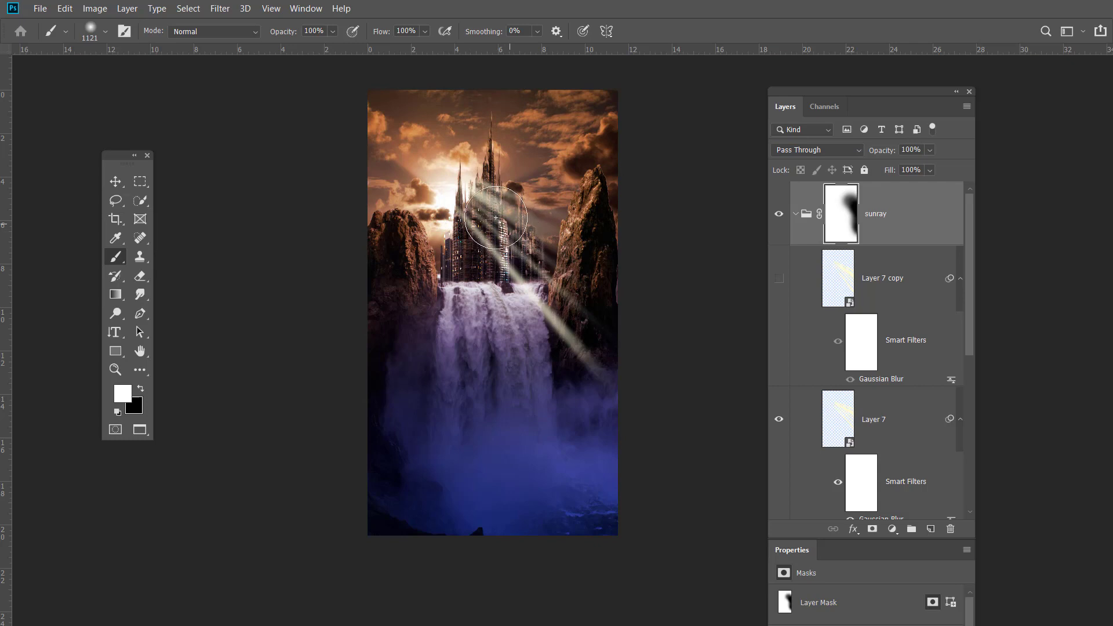
pyautogui.moveTo(496, 218)
pyautogui.mouseDown()
pyautogui.moveTo(548, 272)
pyautogui.moveTo(496, 236)
pyautogui.moveTo(540, 273)
pyautogui.moveTo(510, 238)
pyautogui.moveTo(525, 200)
pyautogui.moveTo(538, 234)
pyautogui.moveTo(532, 221)
pyautogui.moveTo(612, 279)
pyautogui.moveTo(592, 261)
pyautogui.moveTo(495, 245)
pyautogui.moveTo(545, 299)
pyautogui.moveTo(488, 223)
pyautogui.mouseUp()
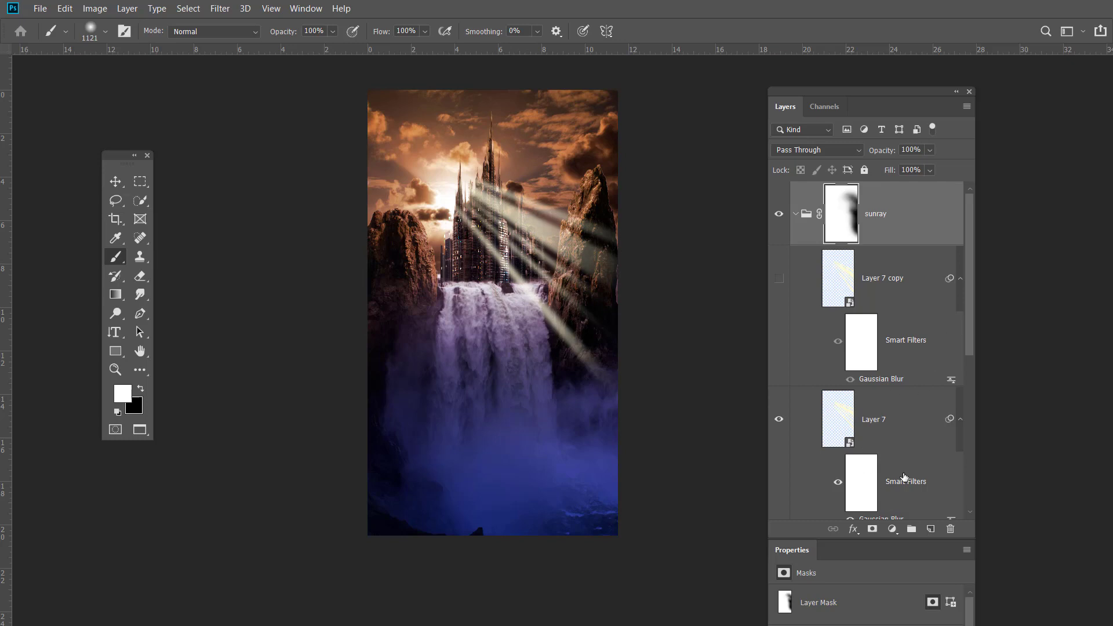
# Apply a Hue/Saturation adjustment to Layer 7 with the hue set to -19.
pyautogui.moveTo(970, 279); pyautogui.dragTo(968, 318)
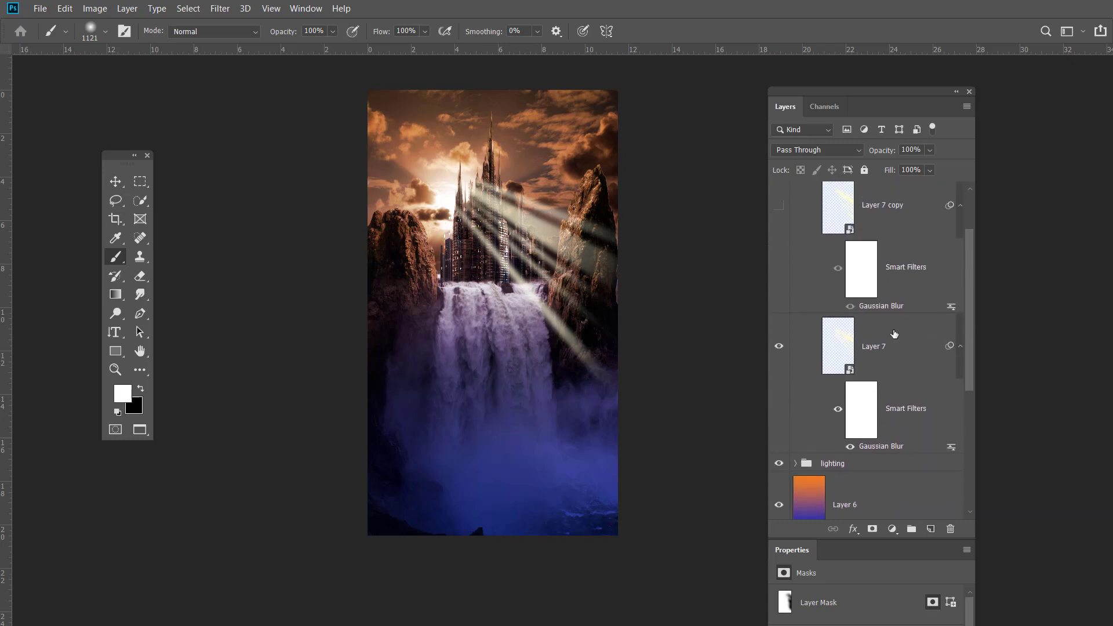
pyautogui.click(840, 366)
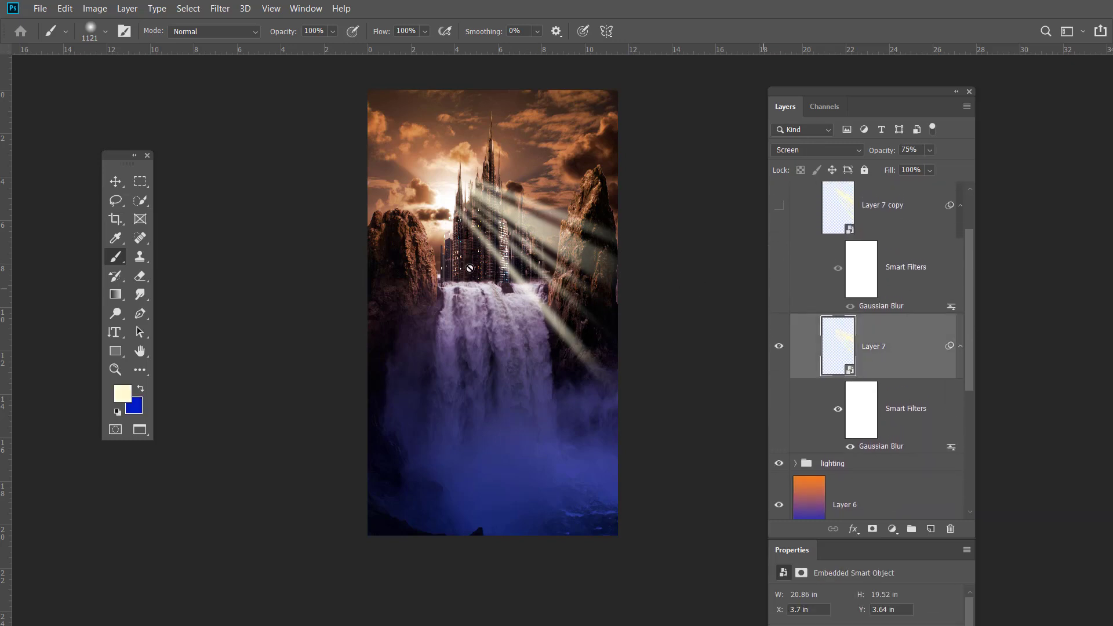
pyautogui.click(103, 11)
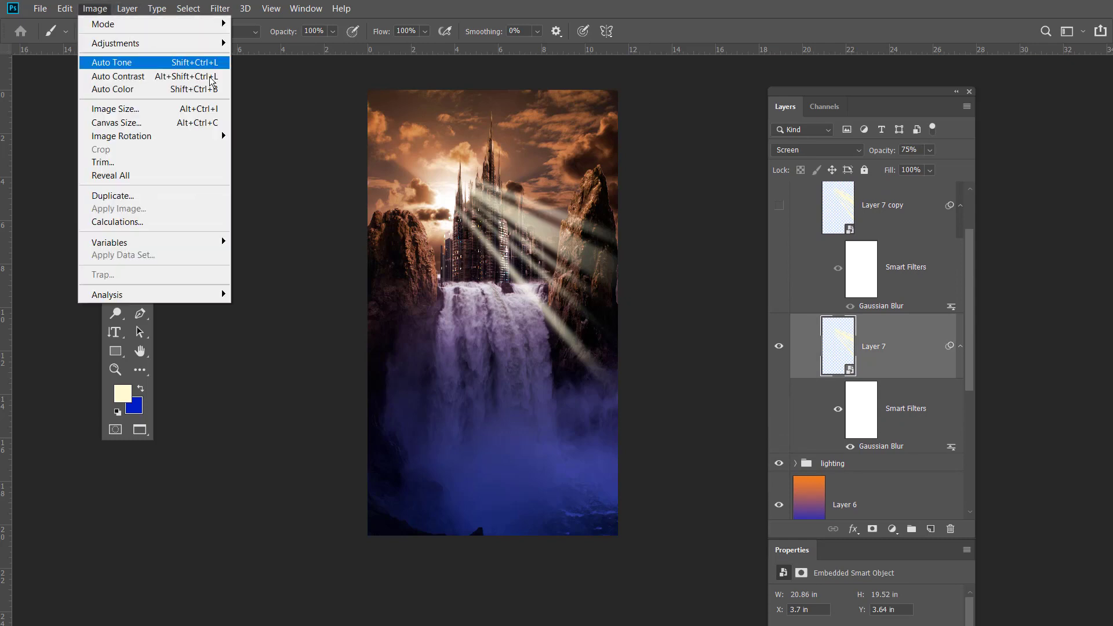
pyautogui.moveTo(200, 44)
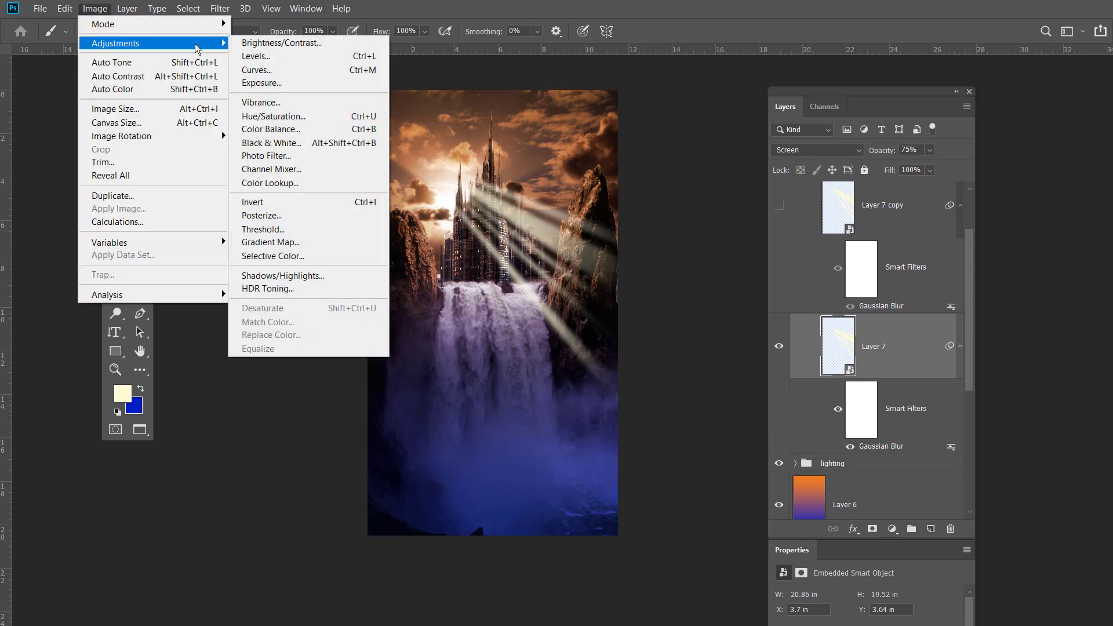
pyautogui.click(316, 116)
pyautogui.moveTo(862, 180)
pyautogui.mouseDown()
pyautogui.moveTo(931, 187)
pyautogui.moveTo(795, 184)
pyautogui.moveTo(876, 196)
pyautogui.moveTo(852, 195)
pyautogui.mouseUp()
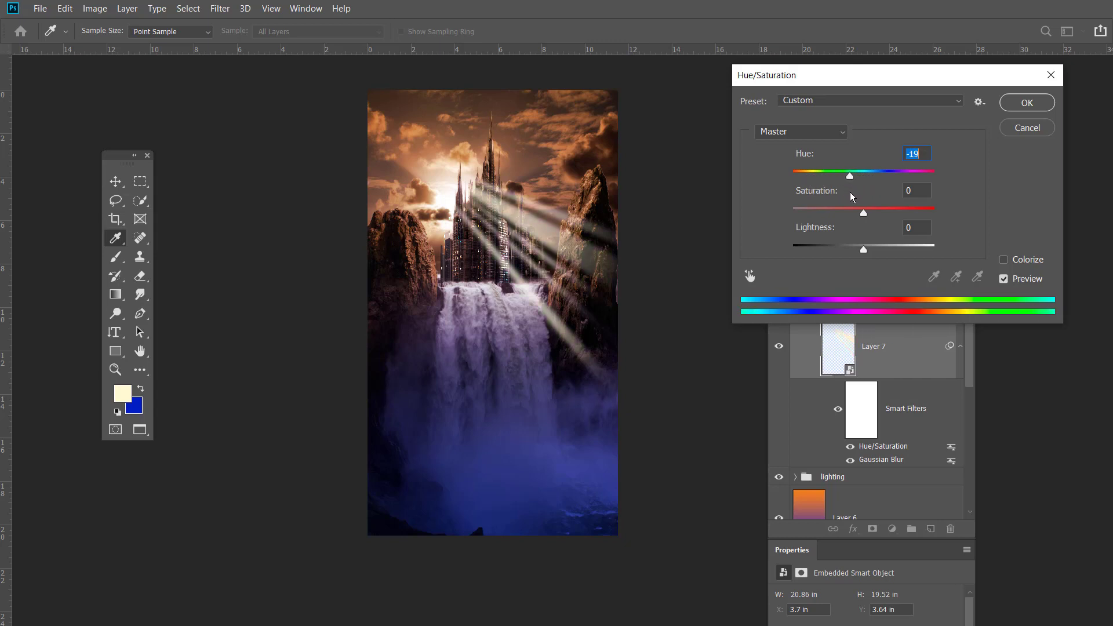
pyautogui.click(1025, 104)
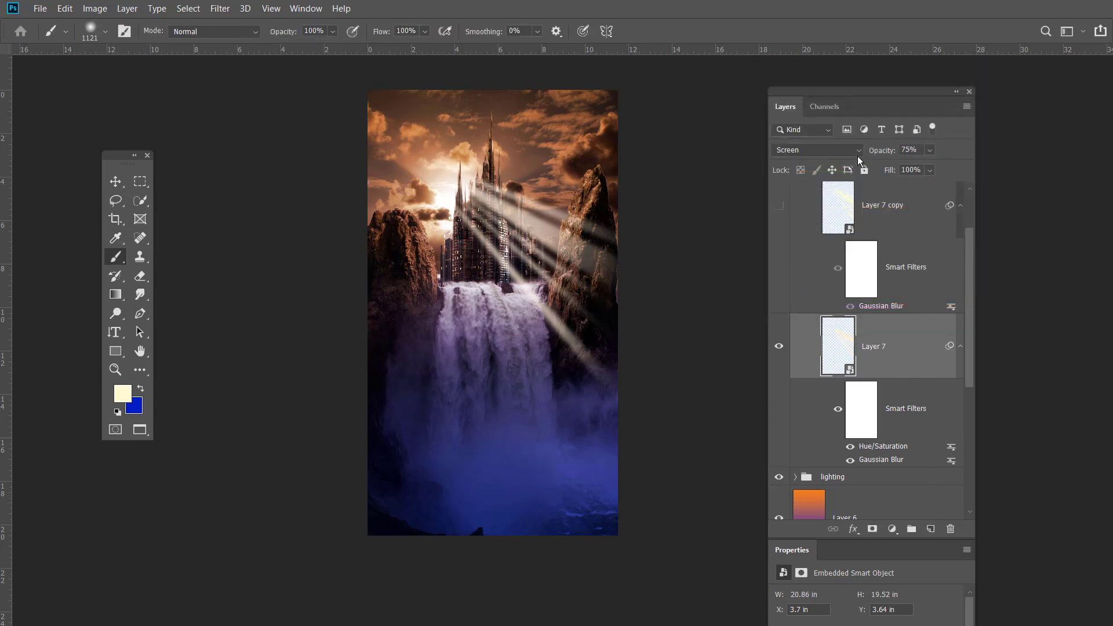
# Show Layer 7 copy again and make it the active layer.
pyautogui.click(779, 205)
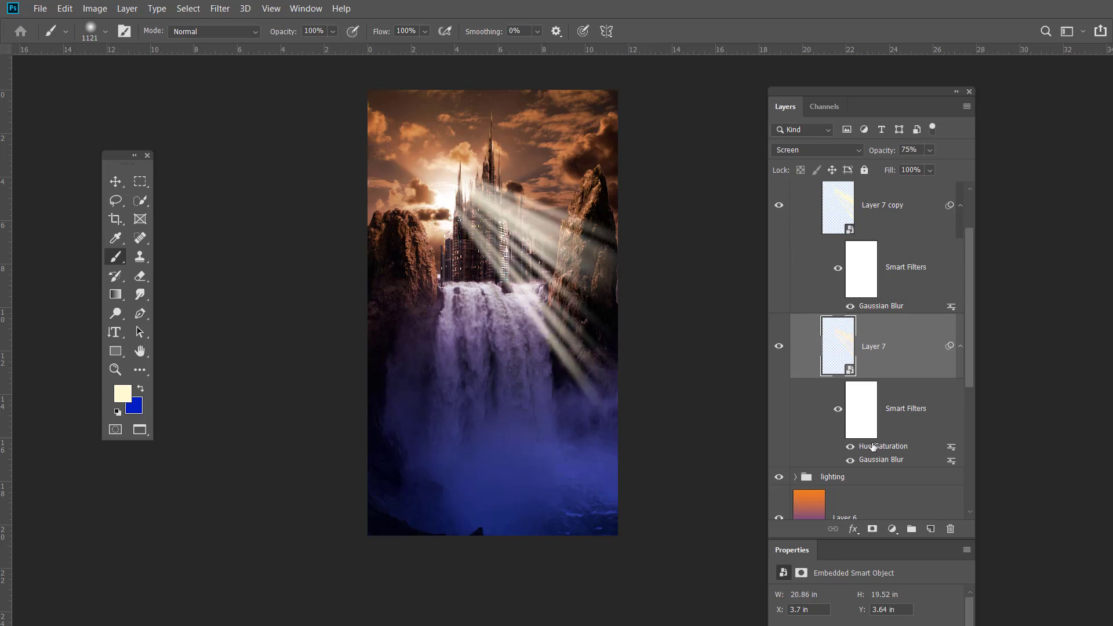
pyautogui.click(850, 212)
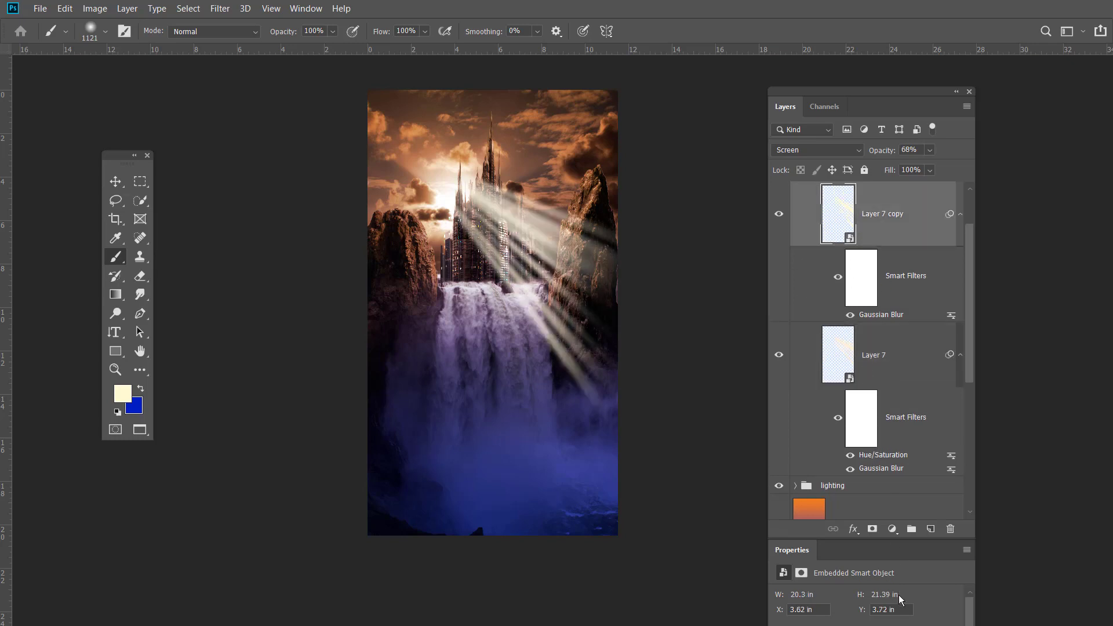
pyautogui.scroll(2, 965, 231)
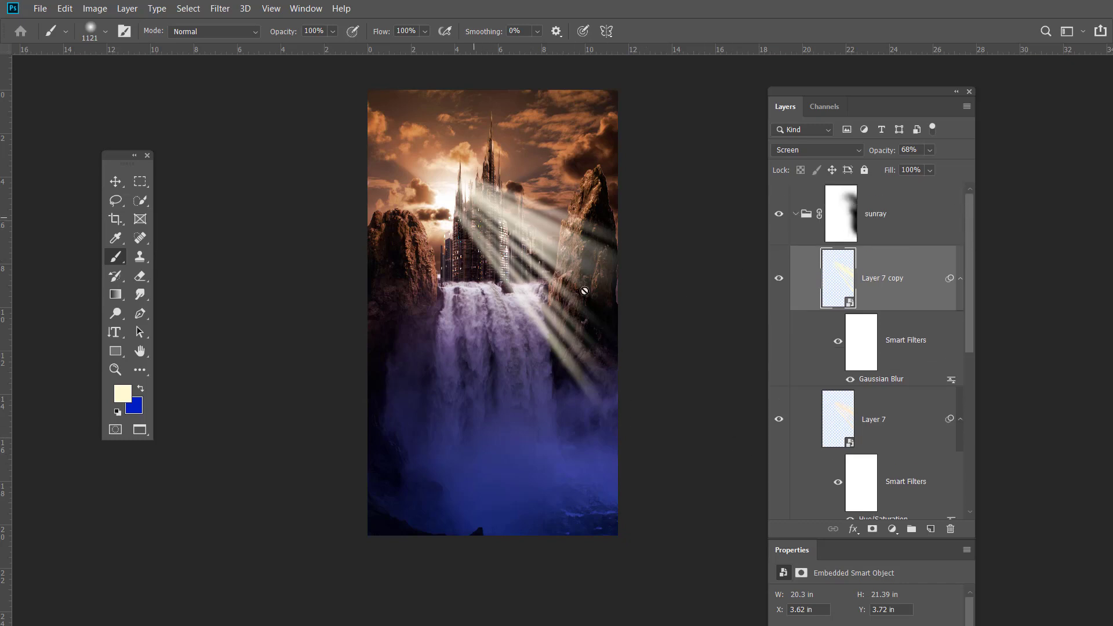
# Add a new layer at the top of the sunray group, set it to Screen, and sample a light beige near the castle's spires.
pyautogui.click(899, 219)
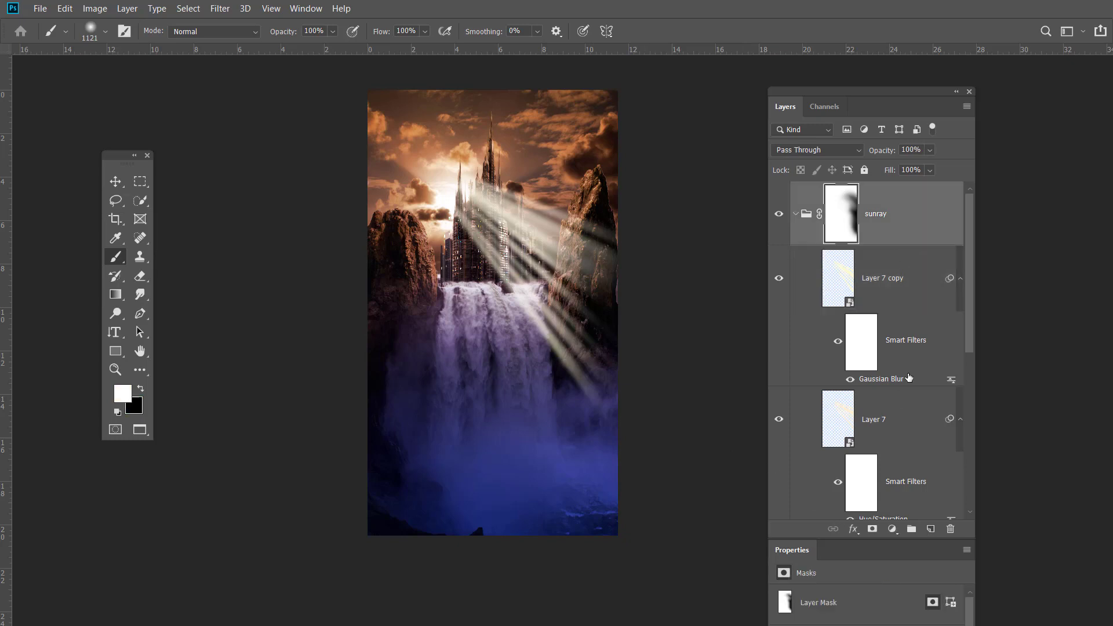
pyautogui.click(930, 528)
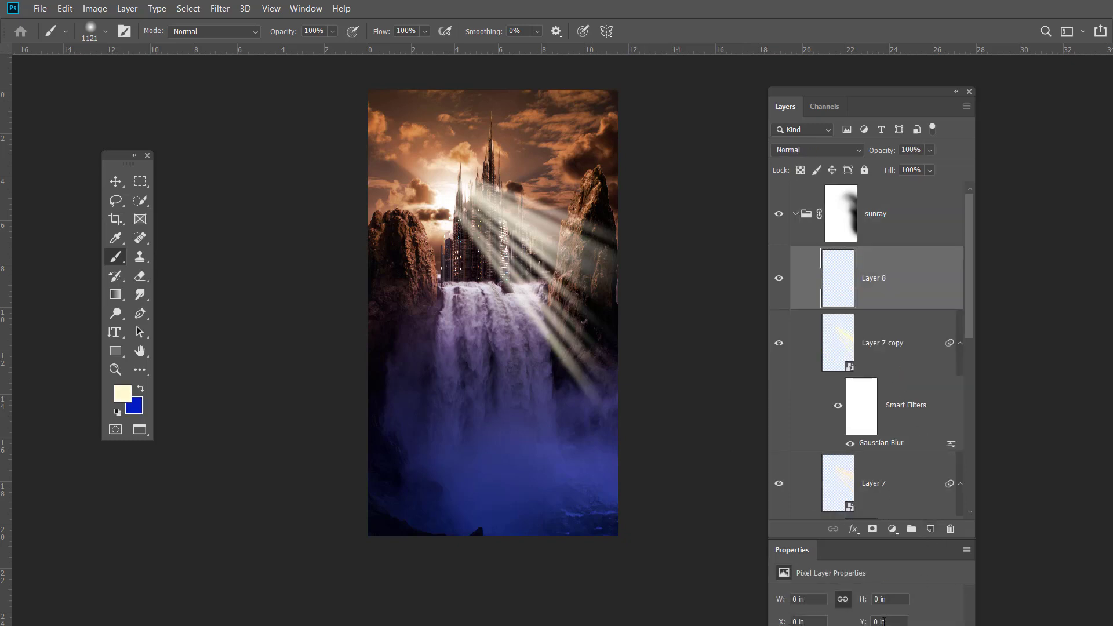
pyautogui.click(859, 152)
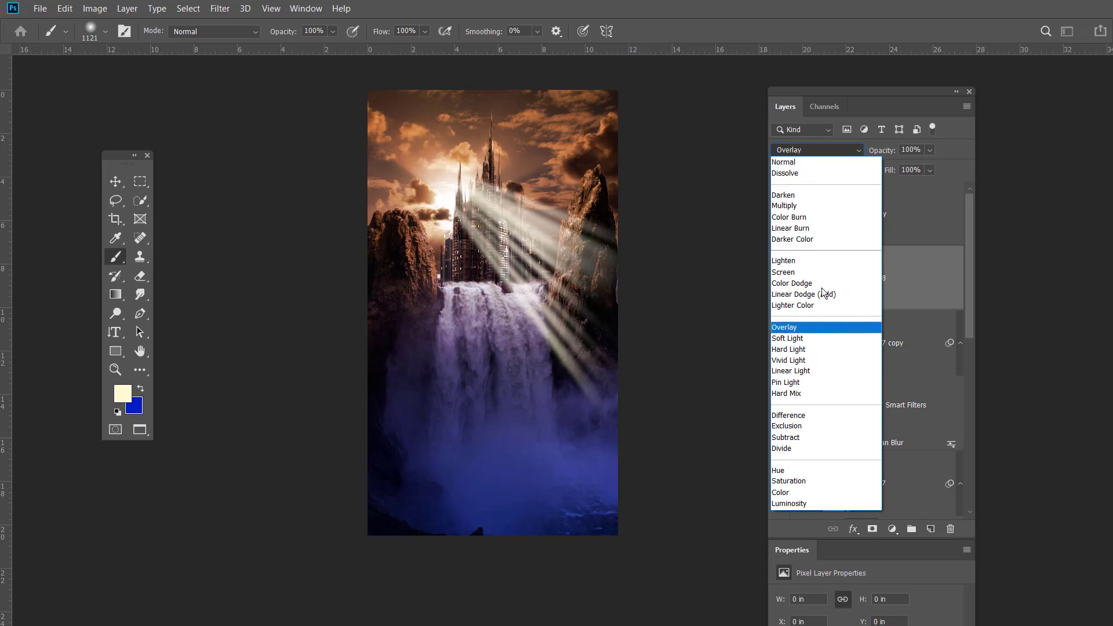
pyautogui.click(834, 274)
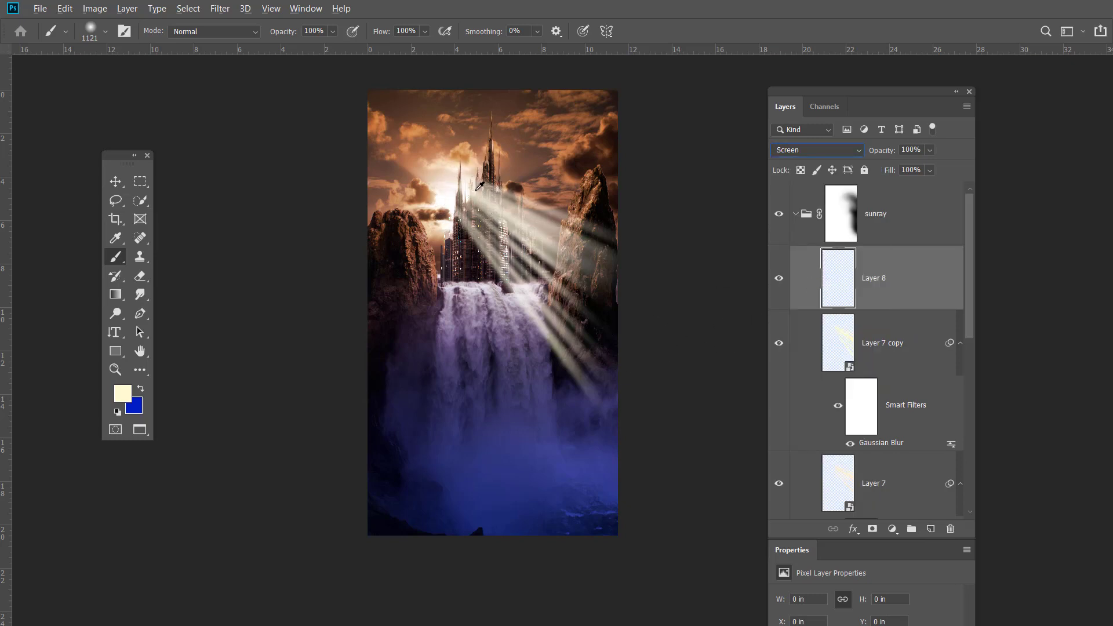
pyautogui.moveTo(473, 185); pyautogui.dragTo(479, 194)
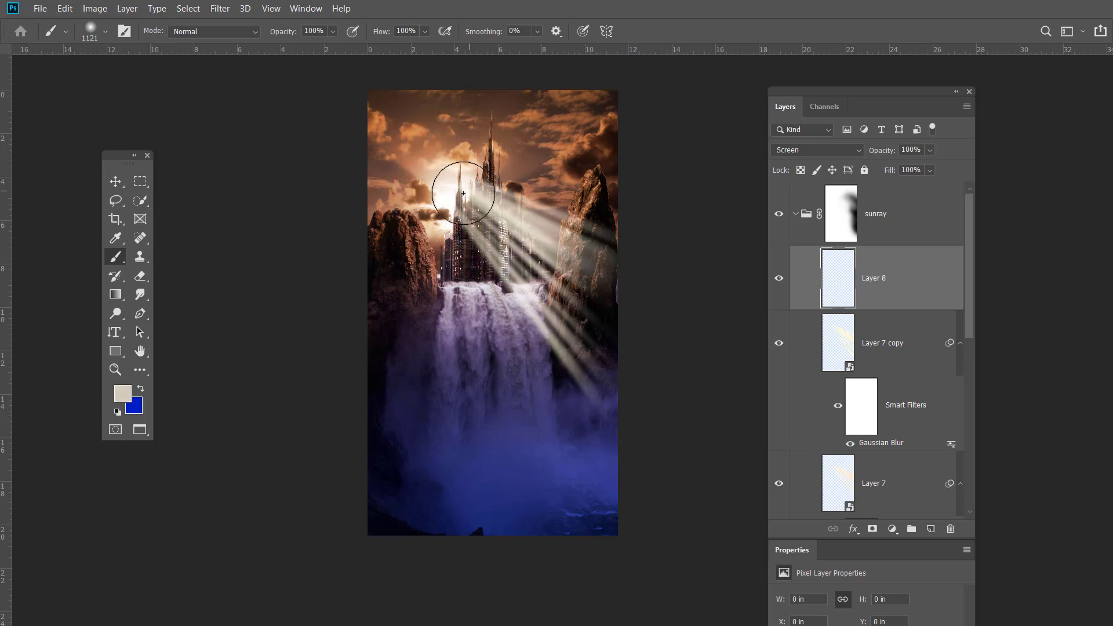
# Set the foreground colour to a light yellow with a hue of 56°.
pyautogui.click(123, 394)
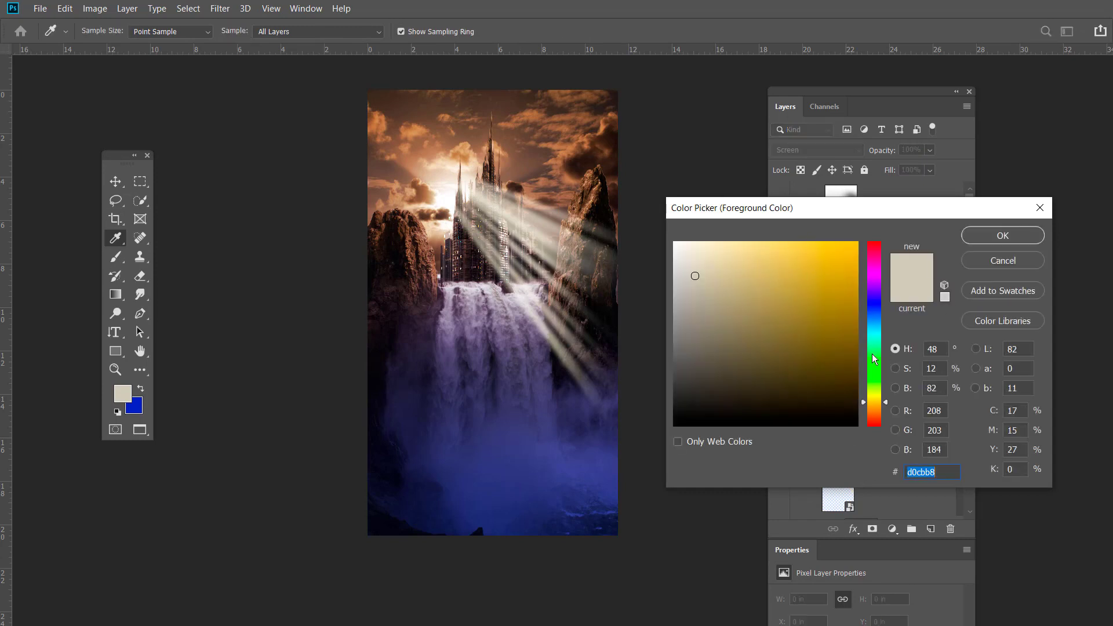
pyautogui.click(875, 398)
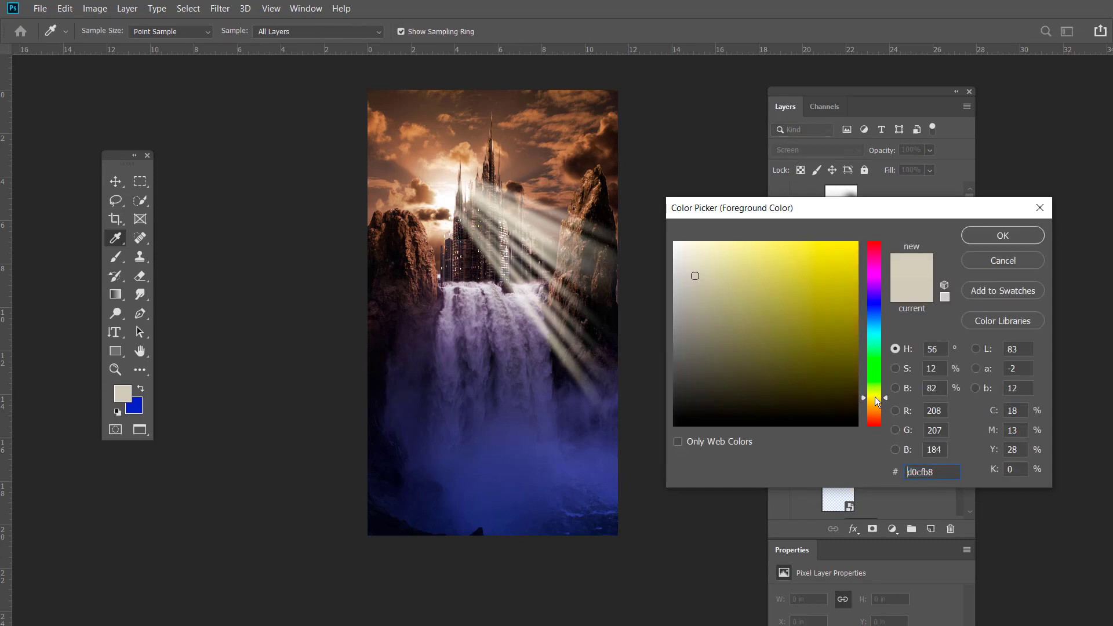
pyautogui.click(768, 246)
pyautogui.click(1003, 235)
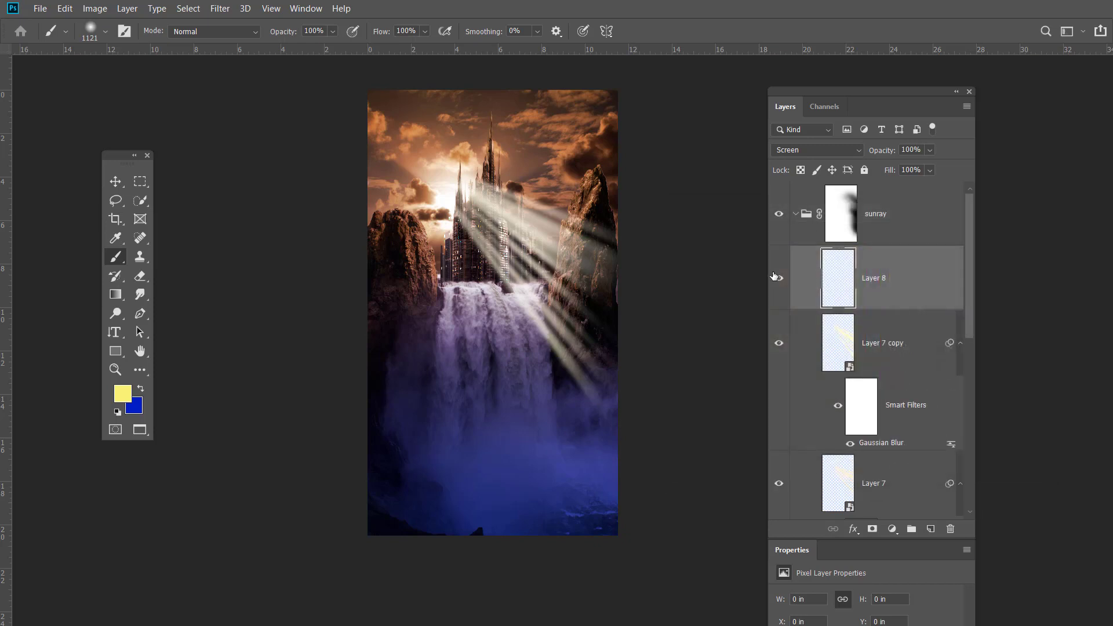
# Paint a soft yellow glow around the sun and castle spires on Layer 8 with a soft brush, size 1607.
pyautogui.moveTo(459, 197); pyautogui.dragTo(461, 187)
pyautogui.click(462, 190)
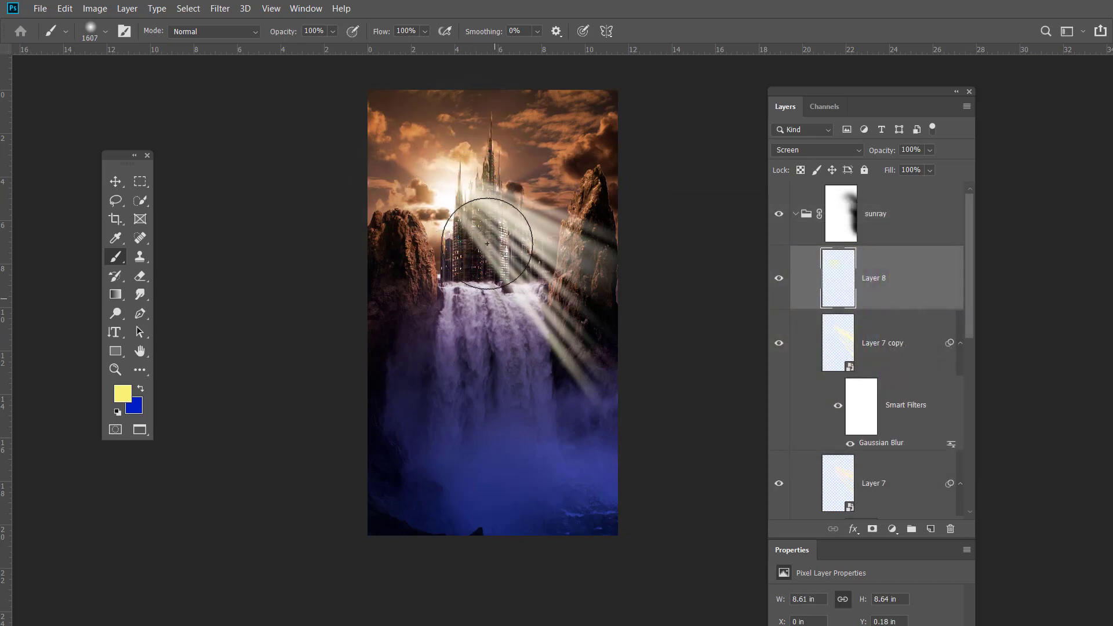
pyautogui.click(470, 215)
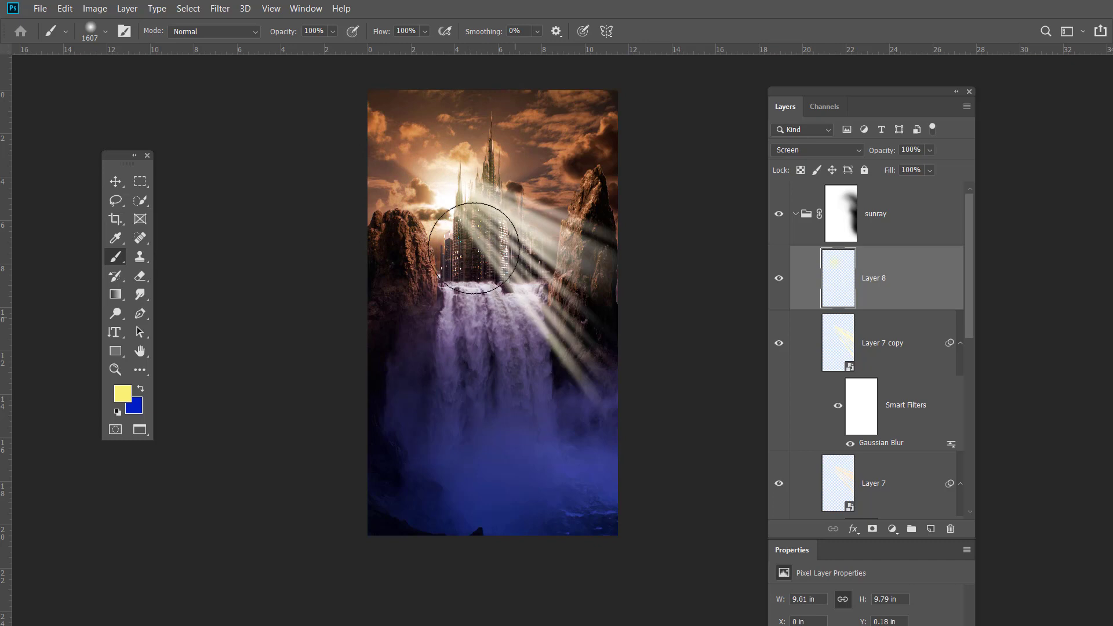
pyautogui.click(484, 163)
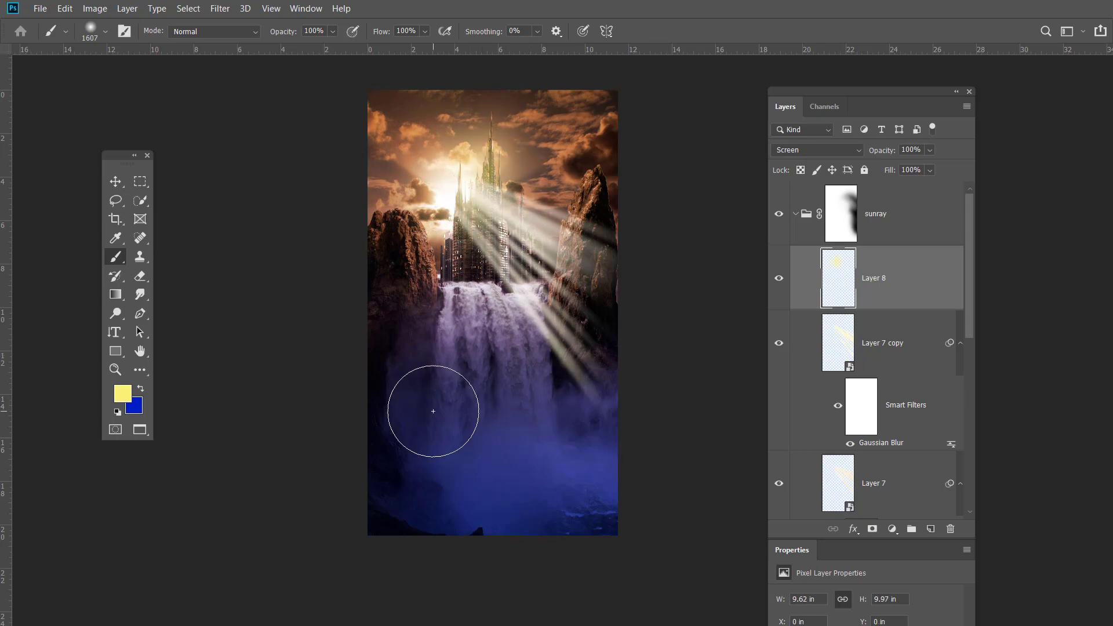
# Sample a brown-orange from the clouds and shift the foreground colour to the more saturated orange #bd642d.
pyautogui.click(122, 394)
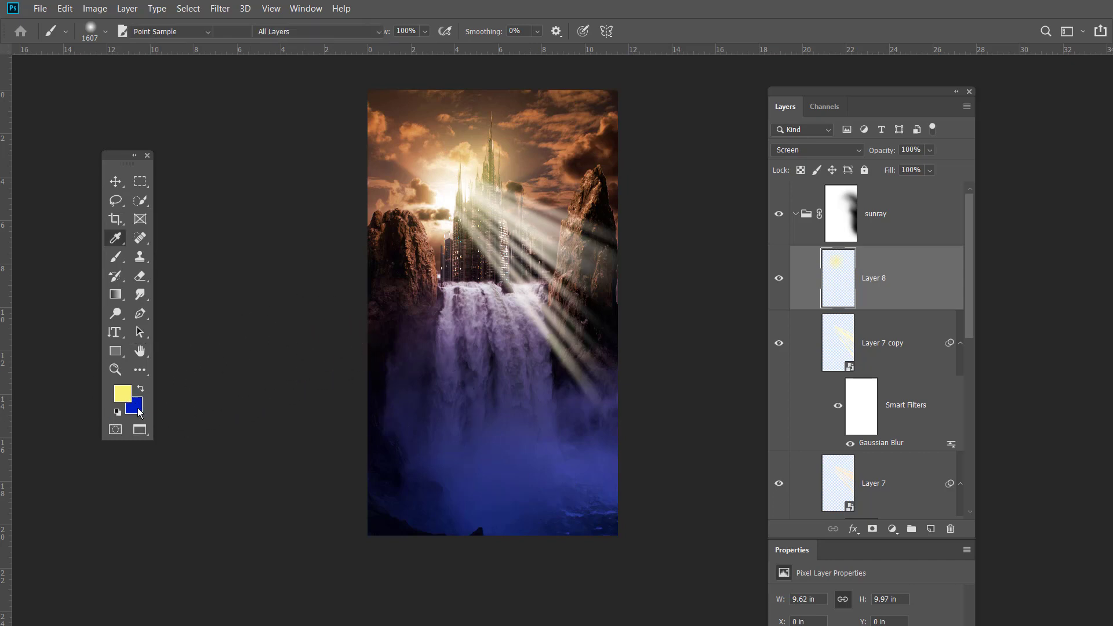
pyautogui.click(572, 124)
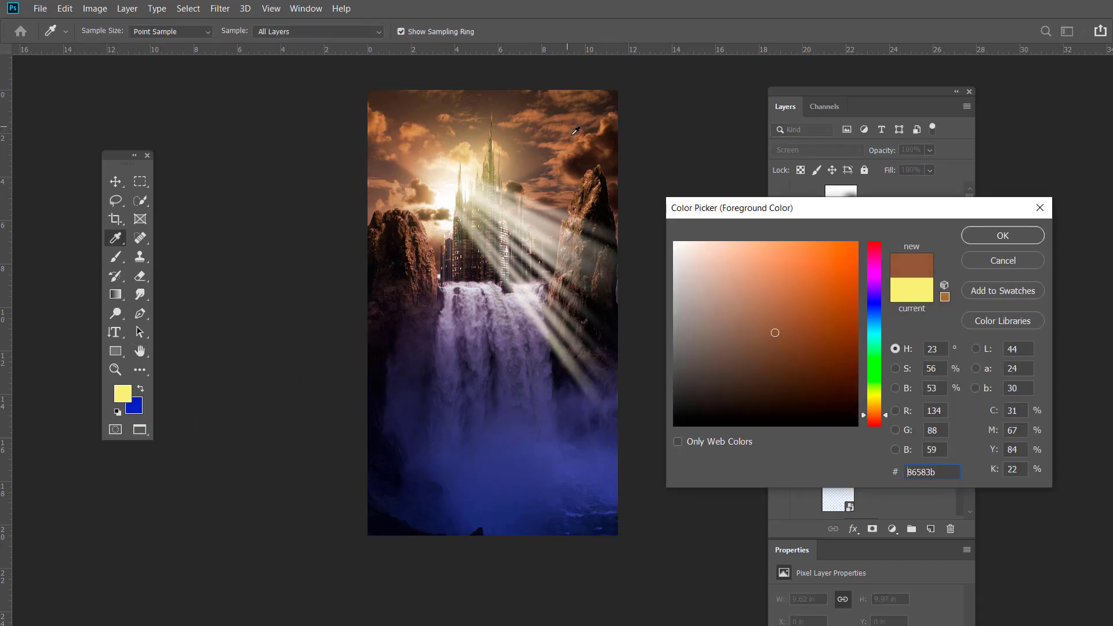
pyautogui.click(813, 290)
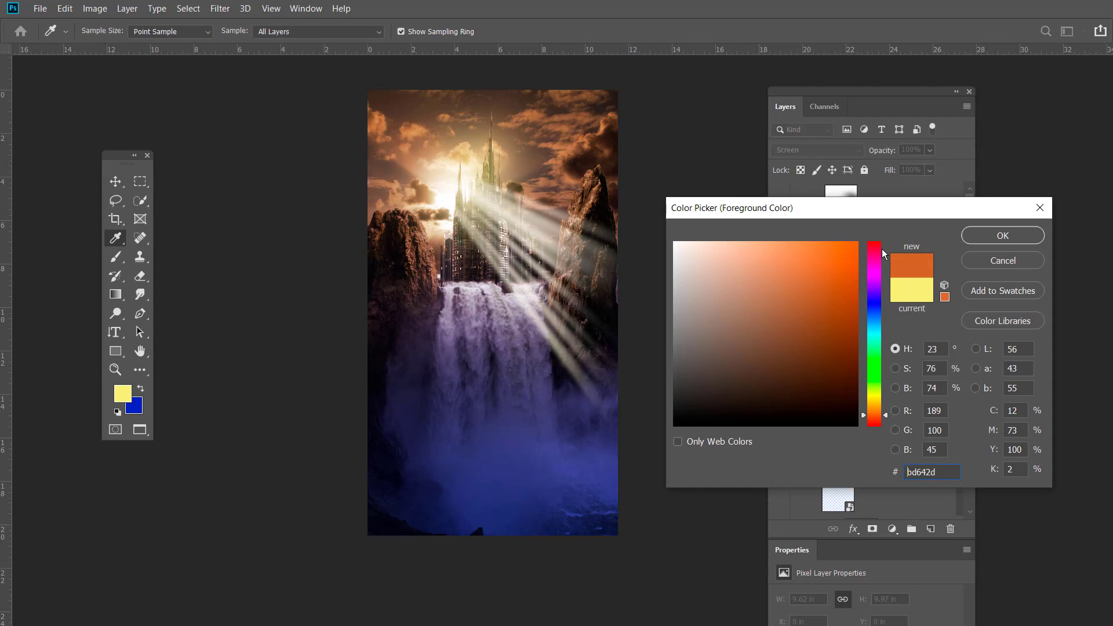
pyautogui.click(1002, 236)
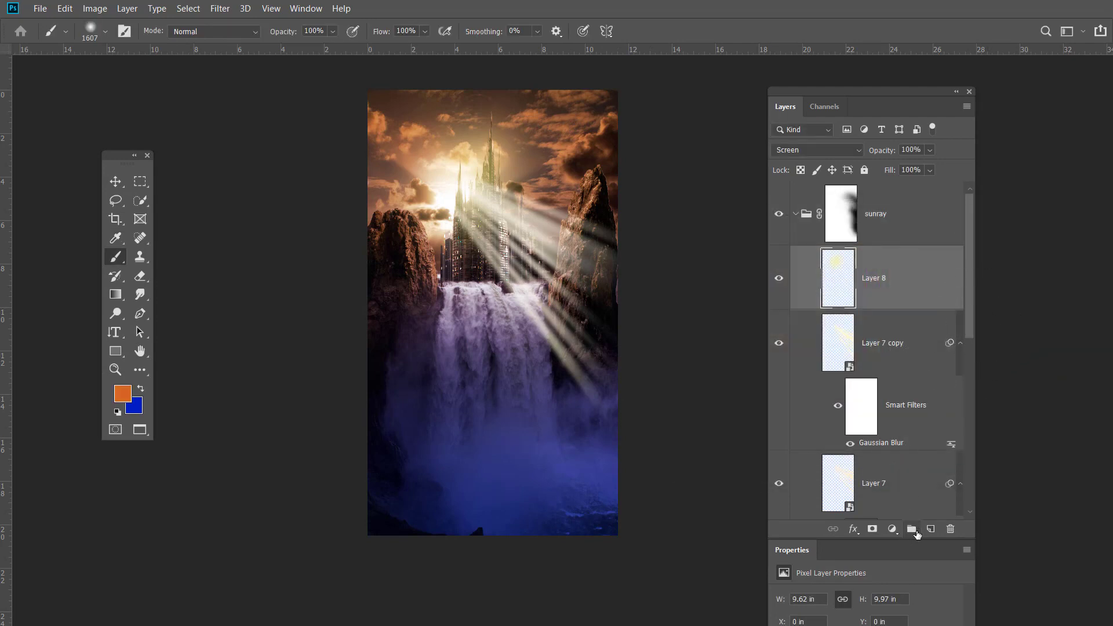
# Add a new layer above Layer 8, set it to Overlay, and paint an orange glow over the sun.
pyautogui.click(931, 529)
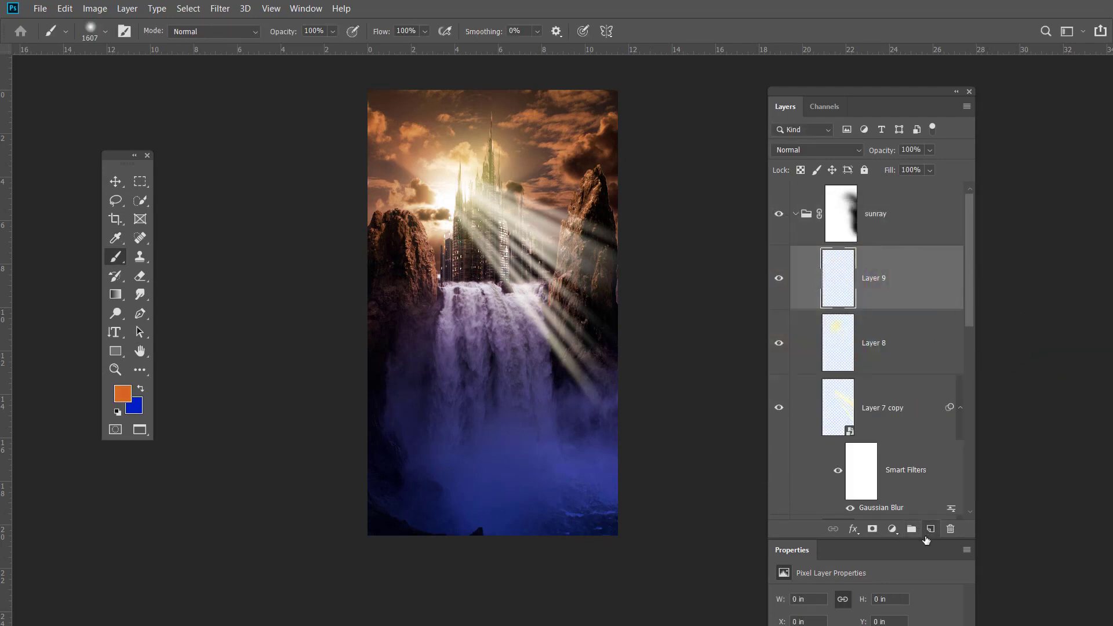
pyautogui.click(854, 152)
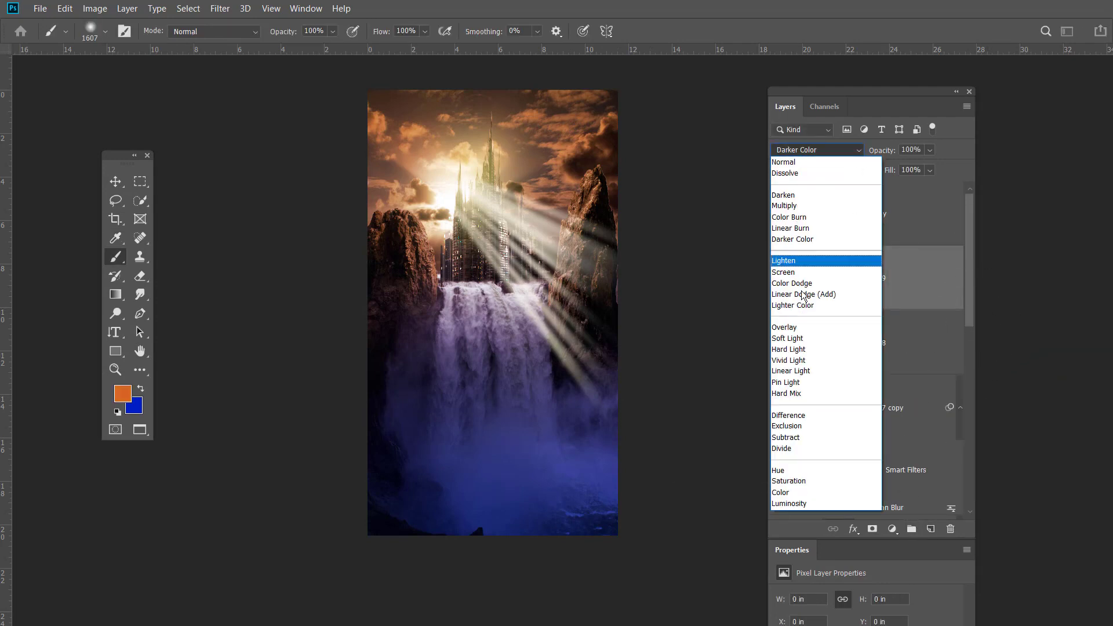
pyautogui.click(813, 330)
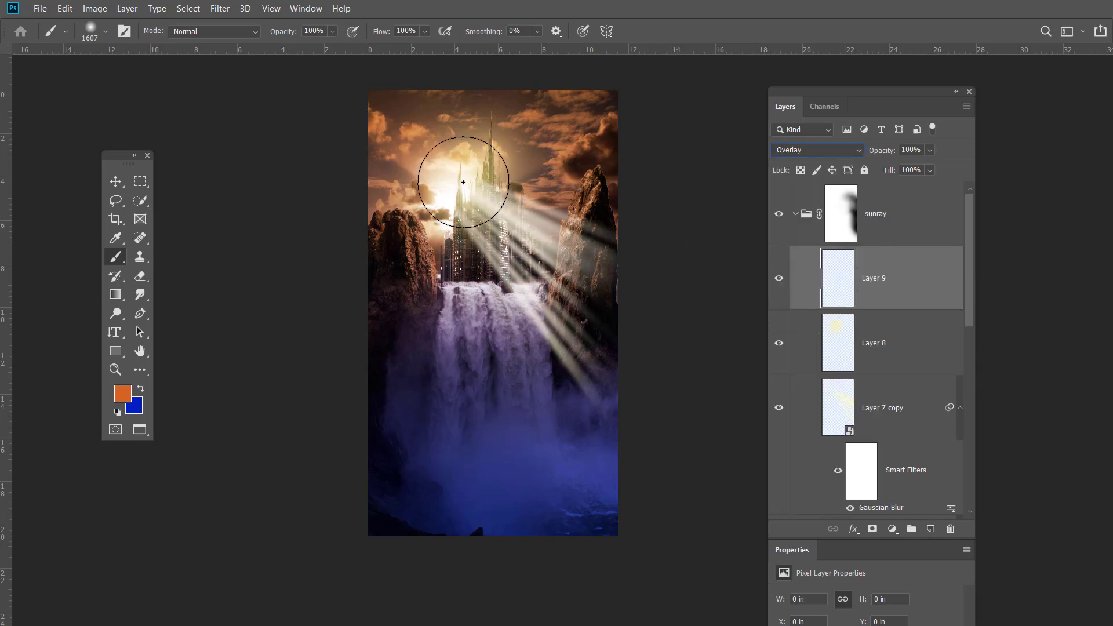
pyautogui.moveTo(463, 182)
pyautogui.mouseDown()
pyautogui.moveTo(446, 174)
pyautogui.moveTo(461, 218)
pyautogui.mouseUp()
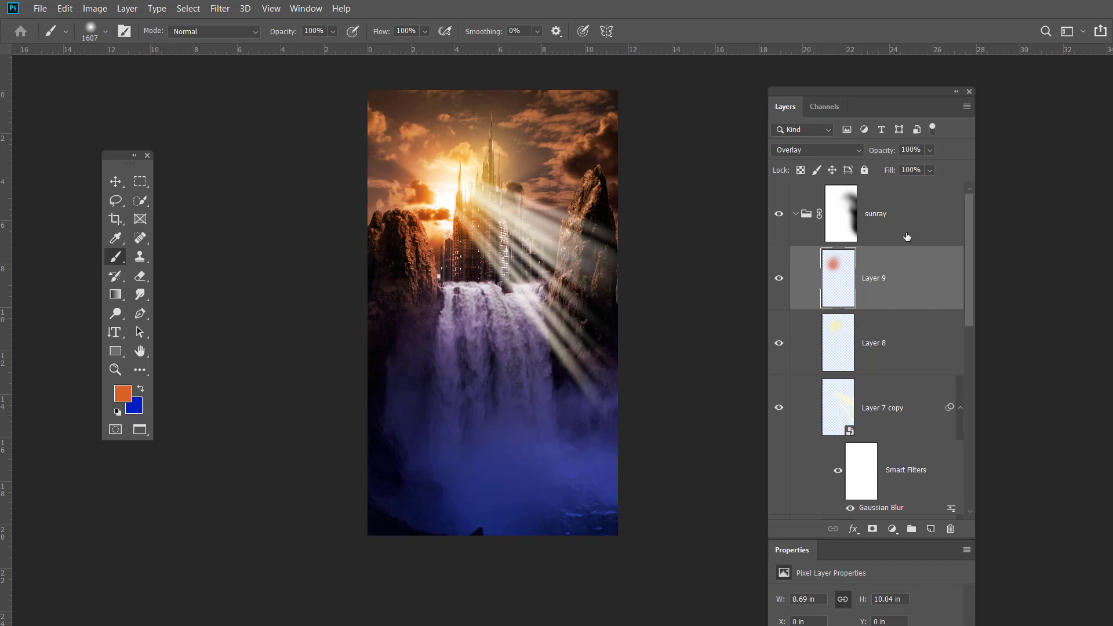
# Try to convert the sunray group, including its two glow layers, to a smart object.
pyautogui.click(795, 214)
pyautogui.click(875, 225)
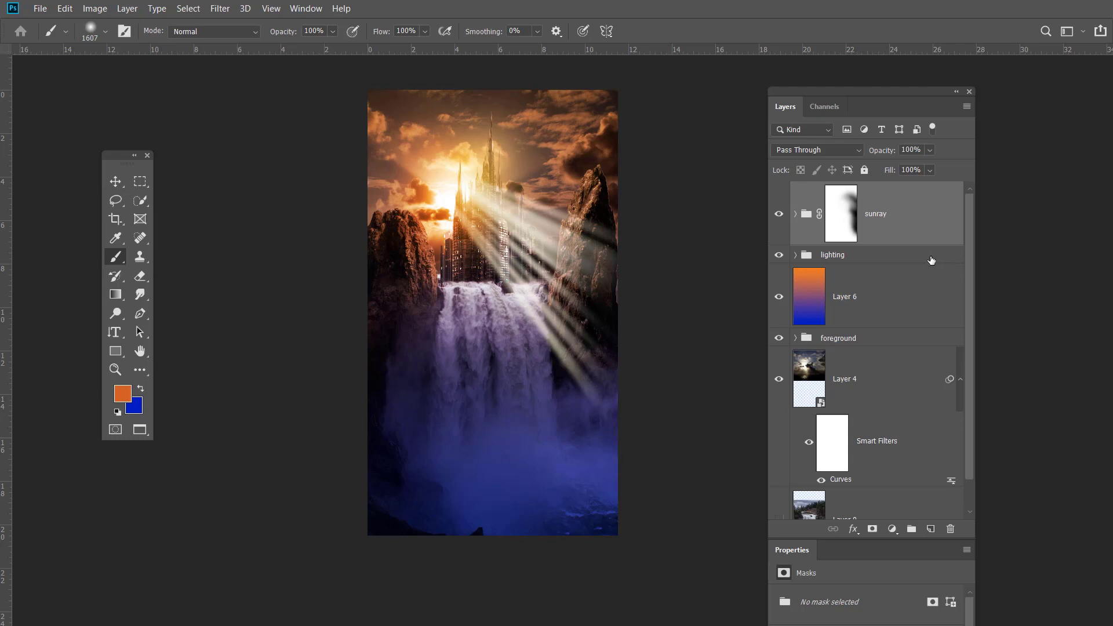
pyautogui.rightClick(913, 213)
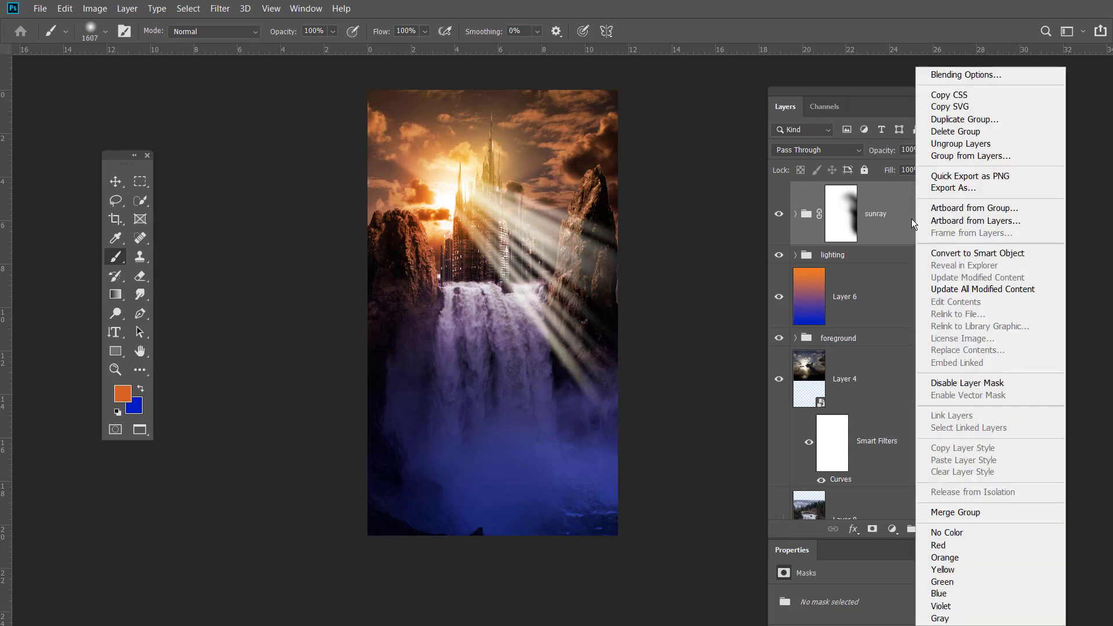
pyautogui.click(1013, 259)
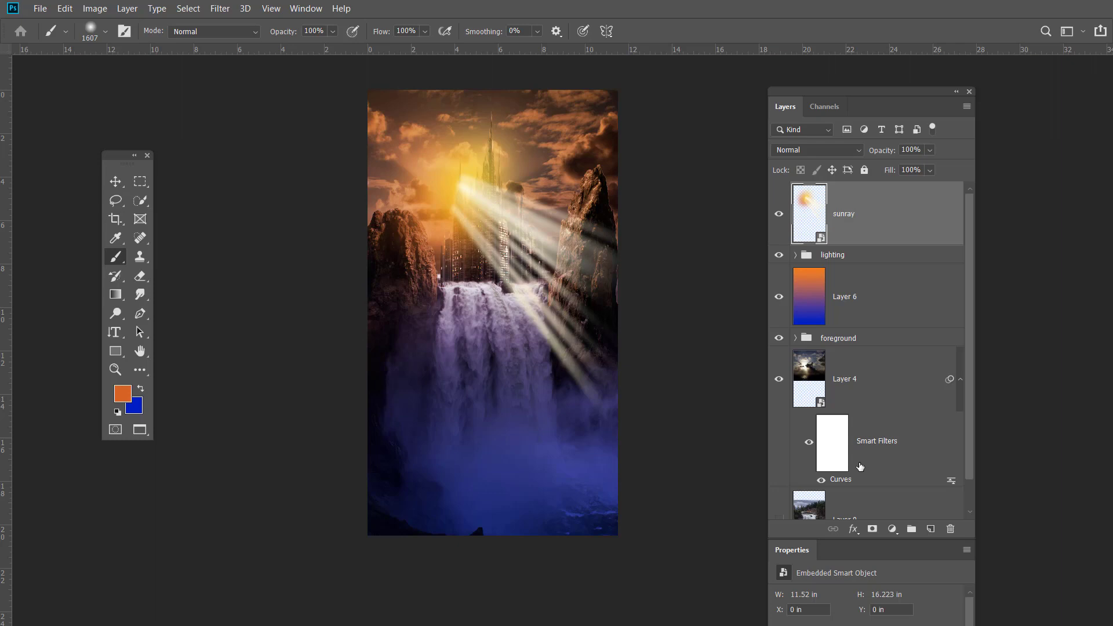
pyautogui.hotkey('ctrl', 'z')
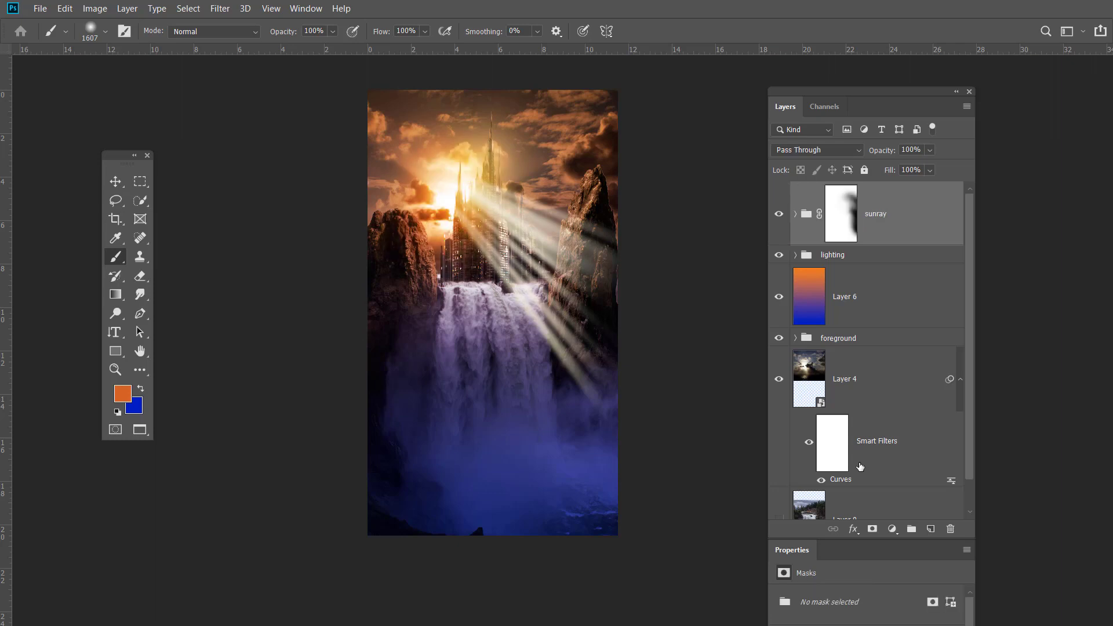
# Move Layer 9 and Layer 8 out of the sunray group to the top of the layer stack.
pyautogui.click(796, 215)
pyautogui.click(890, 278)
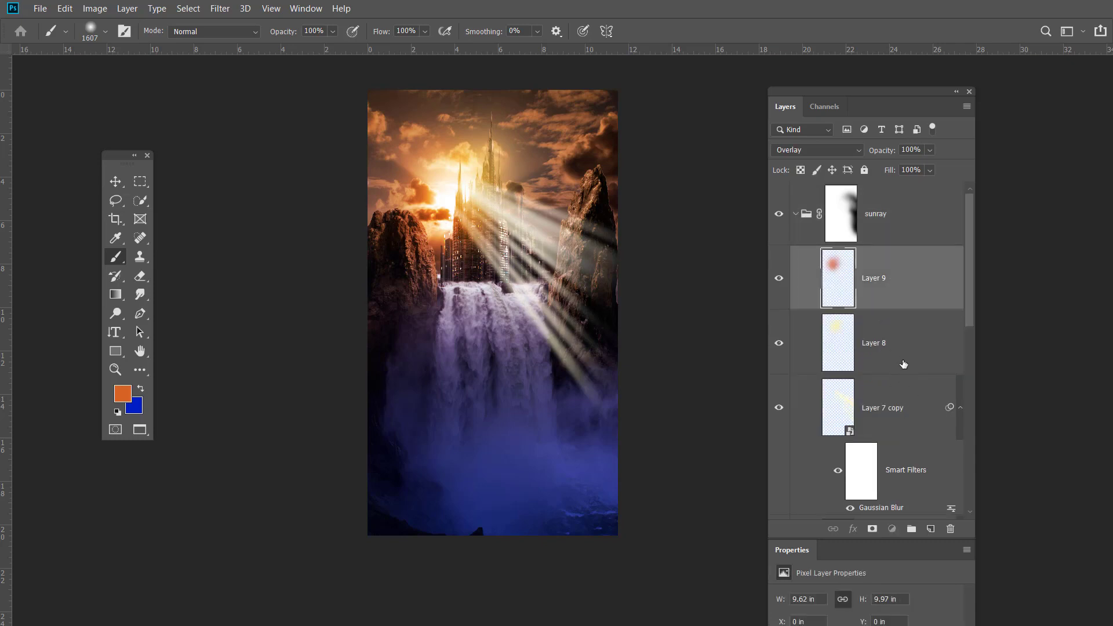
pyautogui.keyDown('shift'); pyautogui.click(901, 370); pyautogui.keyUp('shift')
pyautogui.moveTo(892, 308); pyautogui.dragTo(883, 185)
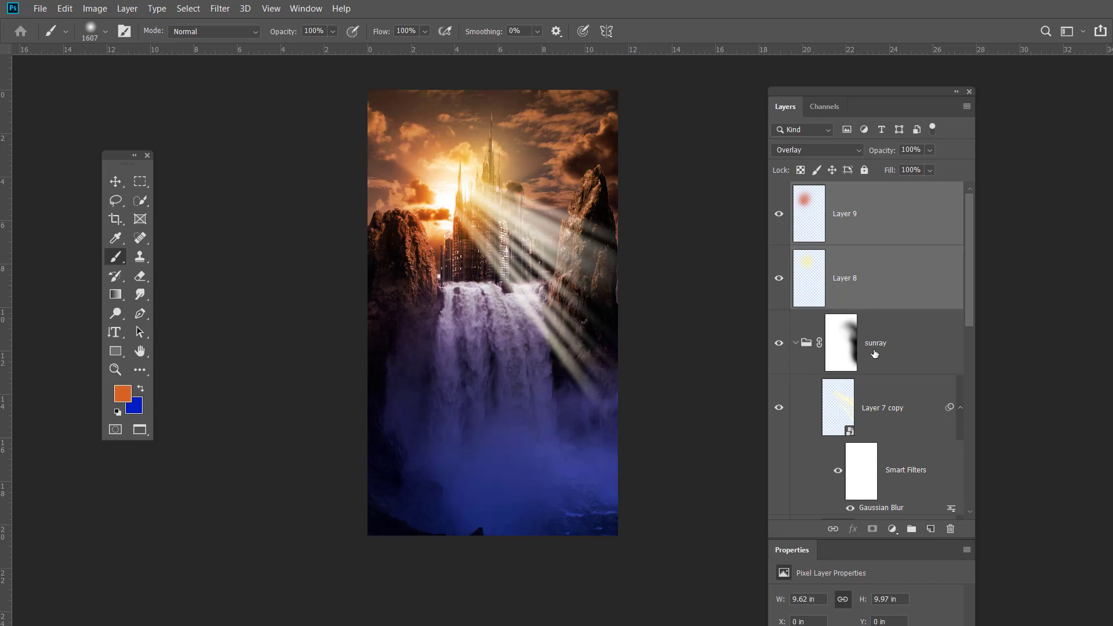
# Collapse the sunray group and convert it to a smart object.
pyautogui.click(798, 343)
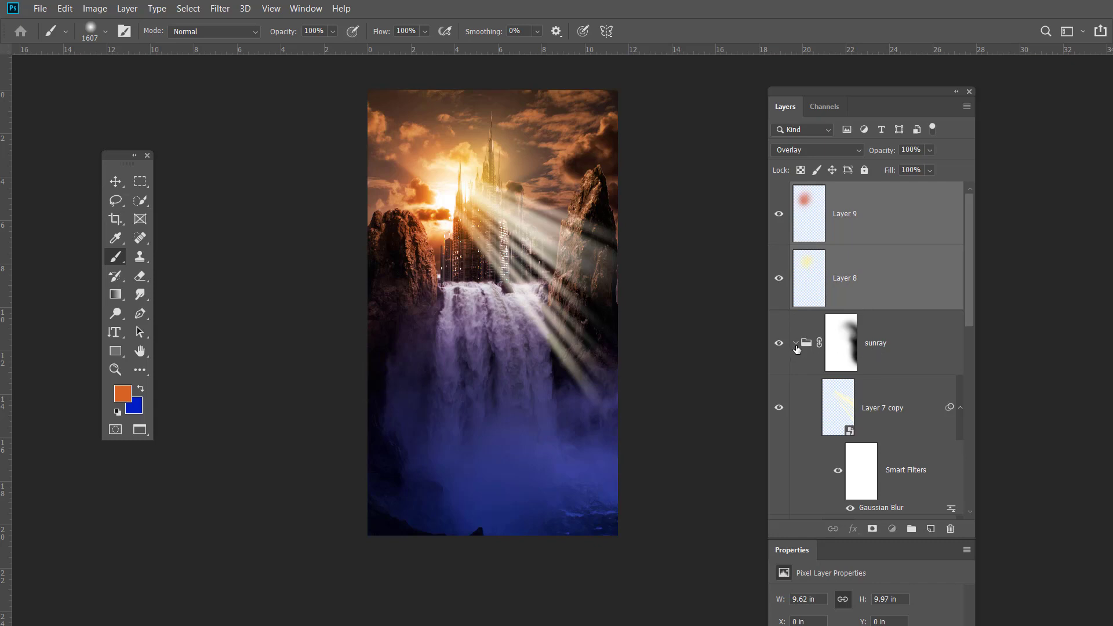
pyautogui.rightClick(914, 344)
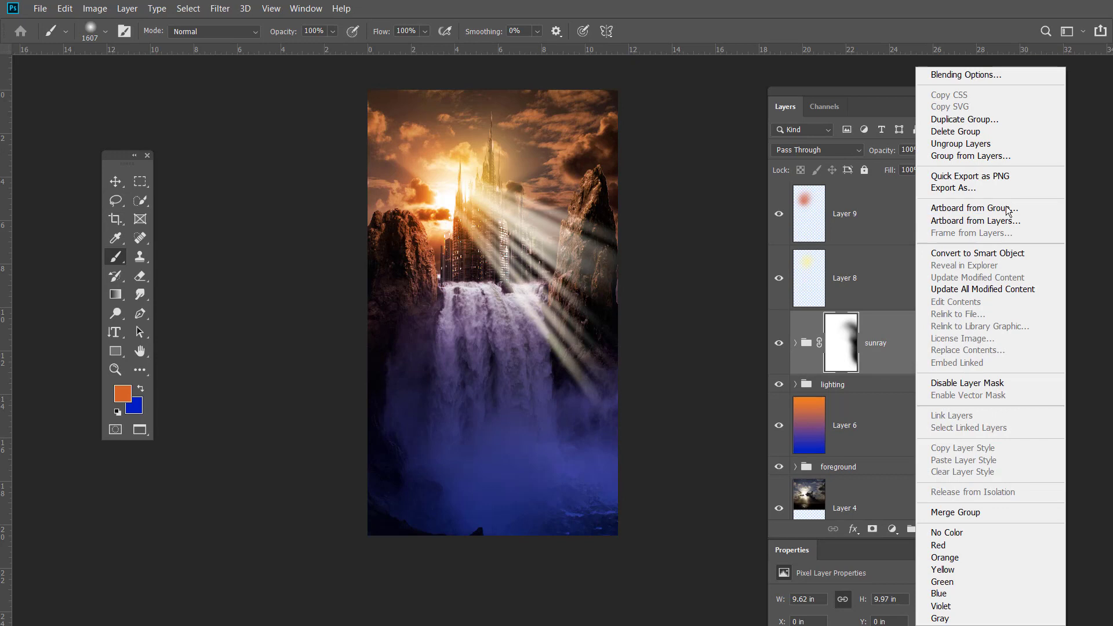
pyautogui.click(1013, 258)
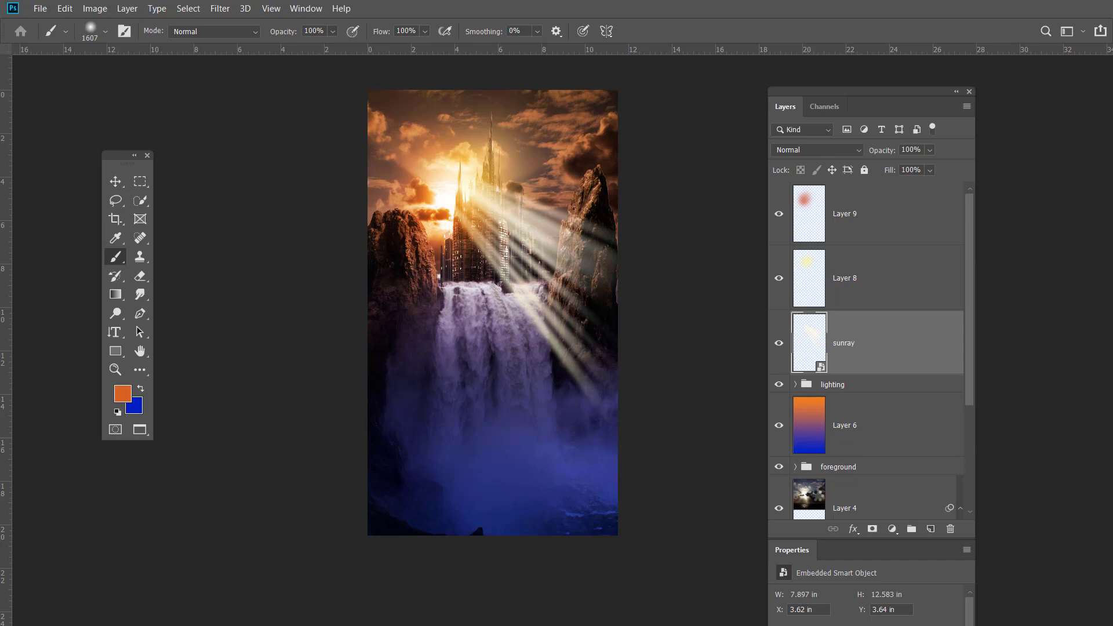
# Warp the sunray smart object, bending its upper part around the sun and spires, and return to the Brush tool.
pyautogui.hotkey('ctrl', 't')
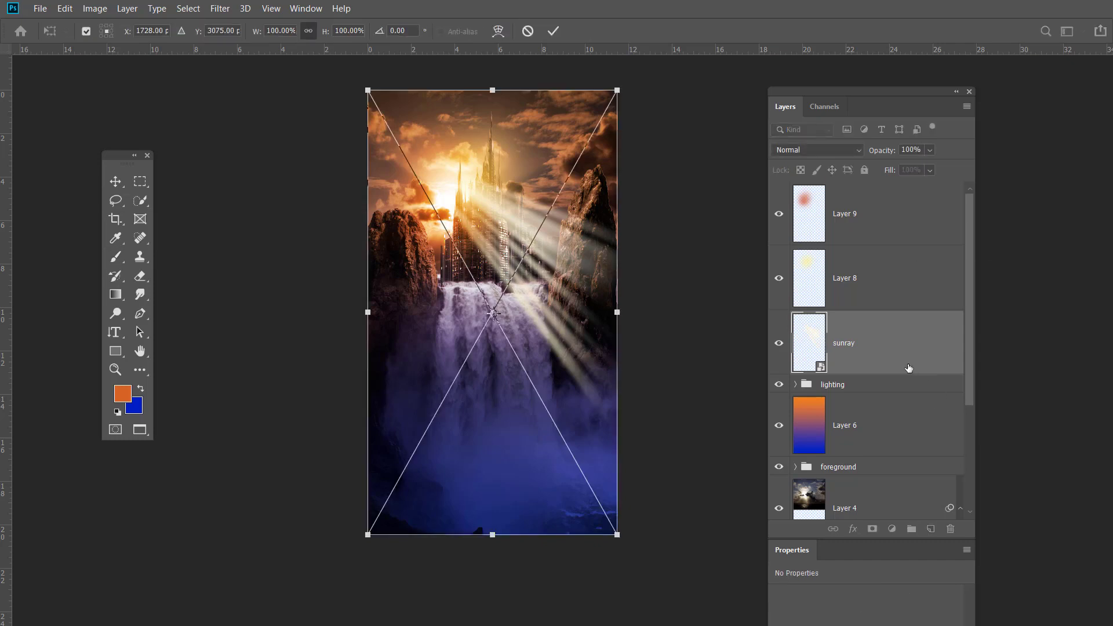
pyautogui.click(65, 8)
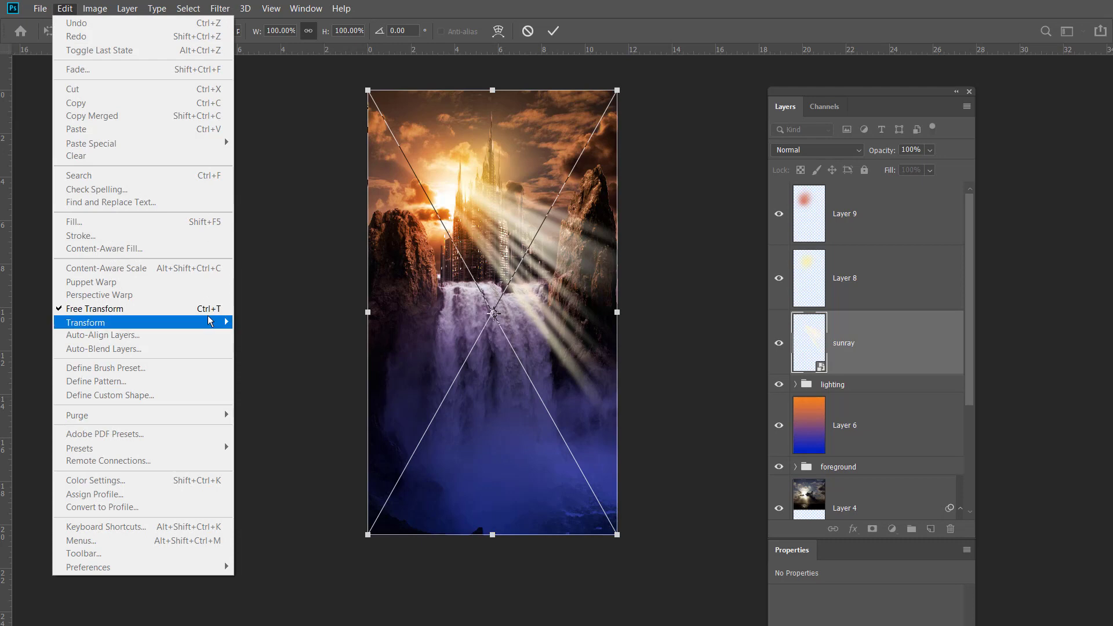
pyautogui.moveTo(208, 321)
pyautogui.click(278, 407)
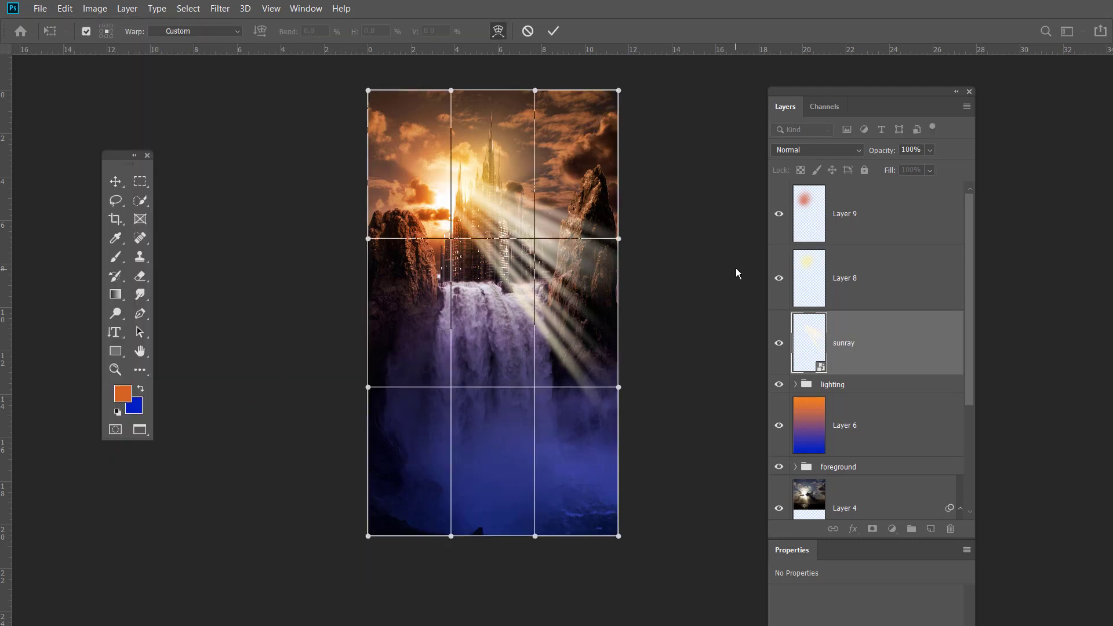
pyautogui.moveTo(404, 217); pyautogui.dragTo(424, 166)
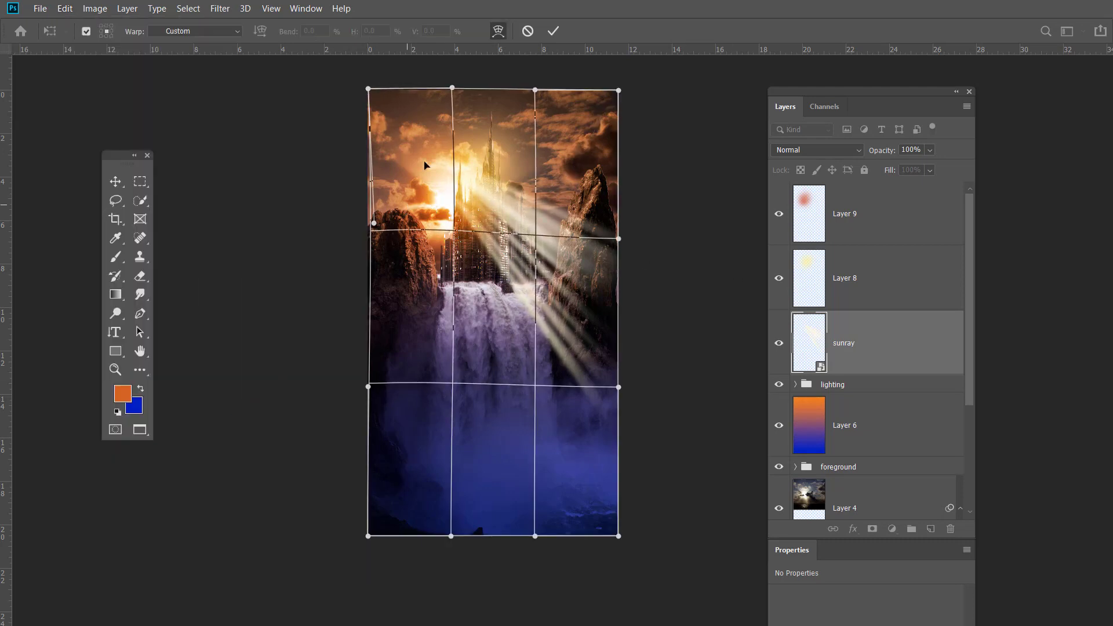
pyautogui.moveTo(486, 132); pyautogui.dragTo(475, 143)
pyautogui.moveTo(401, 195); pyautogui.dragTo(432, 133)
pyautogui.moveTo(520, 110); pyautogui.dragTo(500, 136)
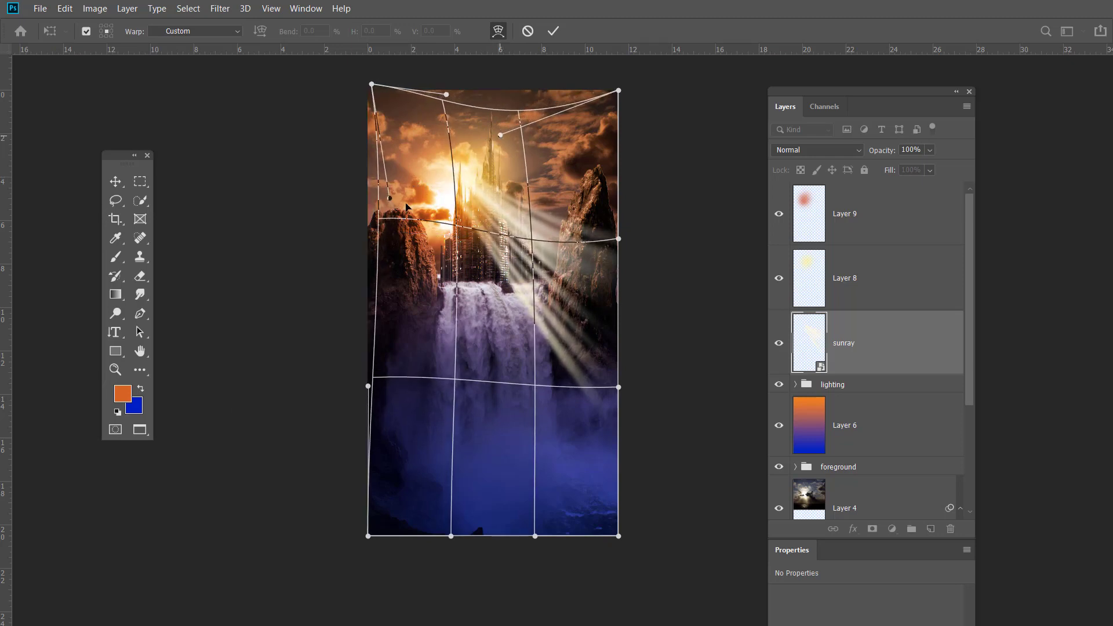
pyautogui.moveTo(409, 209); pyautogui.dragTo(411, 210)
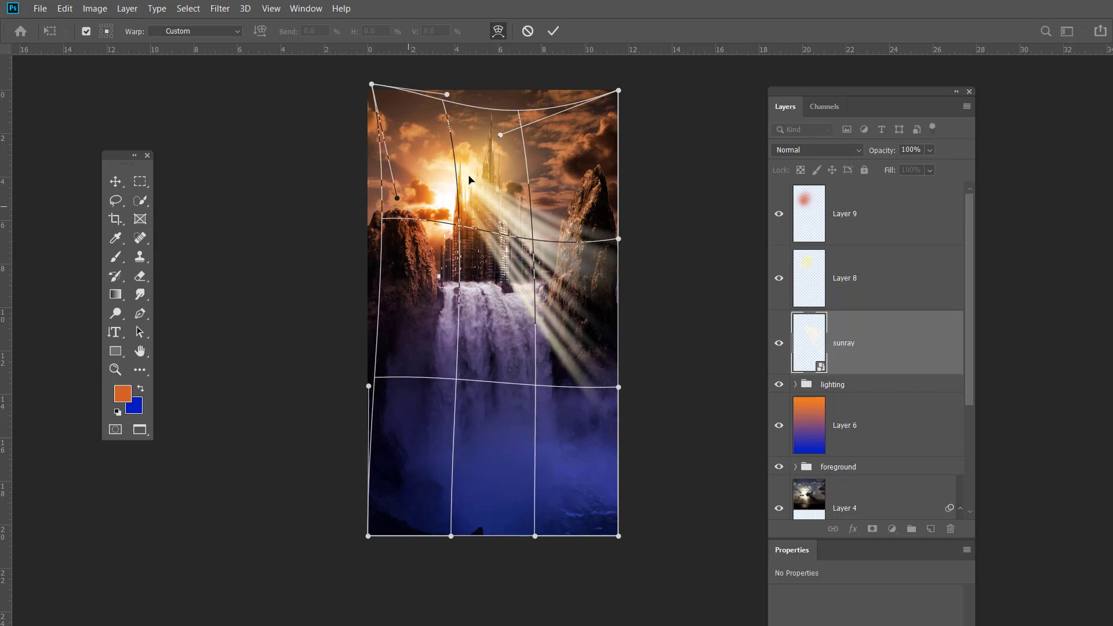
pyautogui.moveTo(536, 196); pyautogui.dragTo(545, 195)
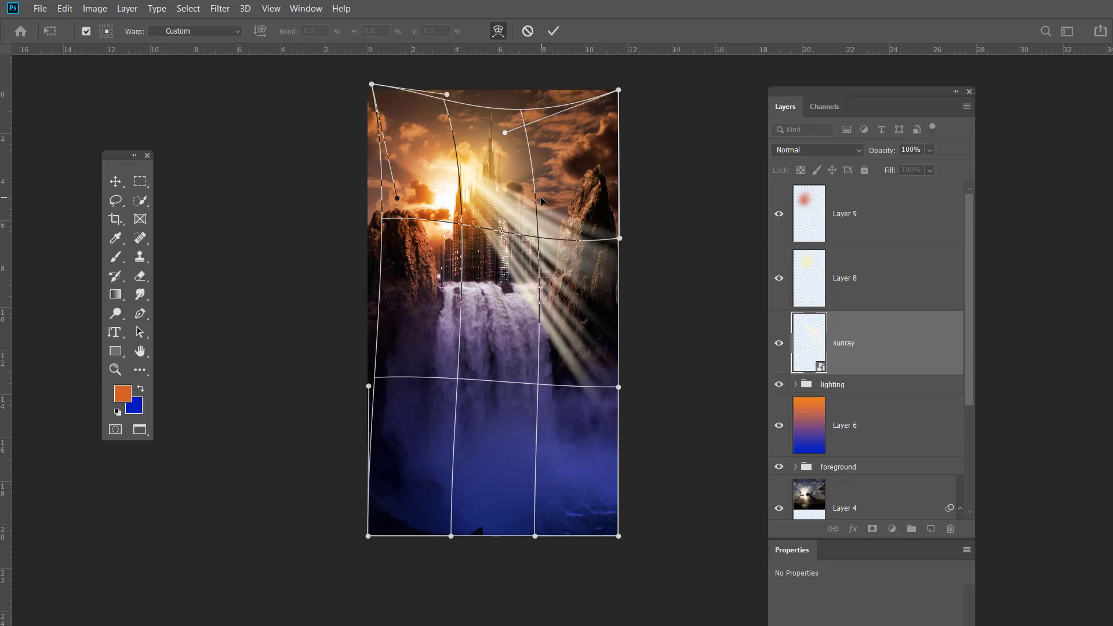
pyautogui.press('Return')
pyautogui.press('b')
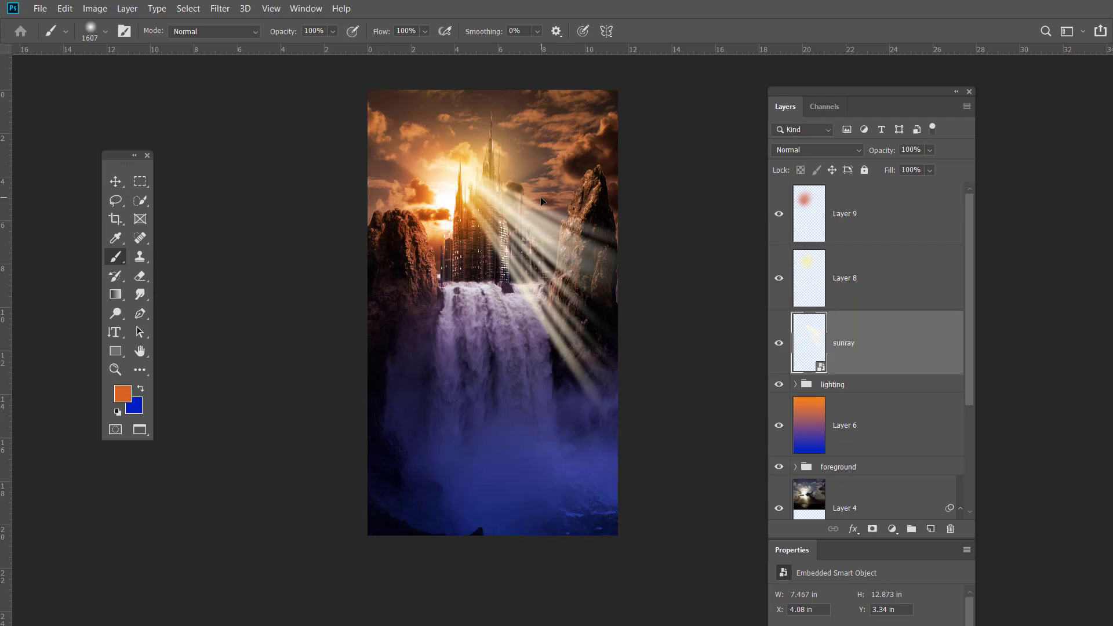
# Switch to the Opera browser and bring up the Illustration gallery on Behance.
pyautogui.press('super')
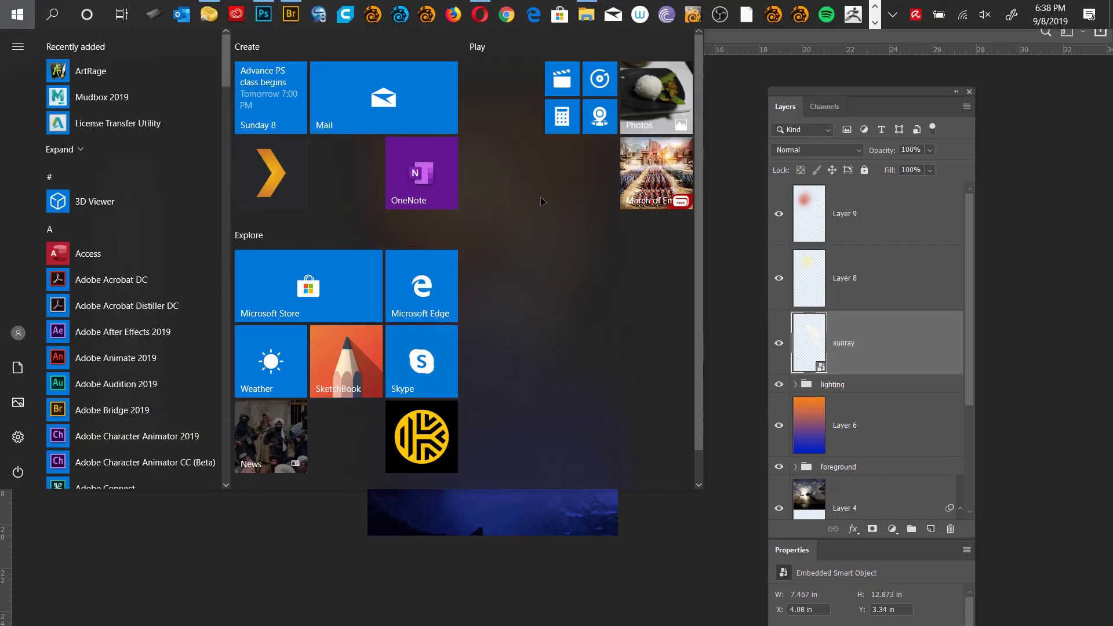
pyautogui.click(482, 20)
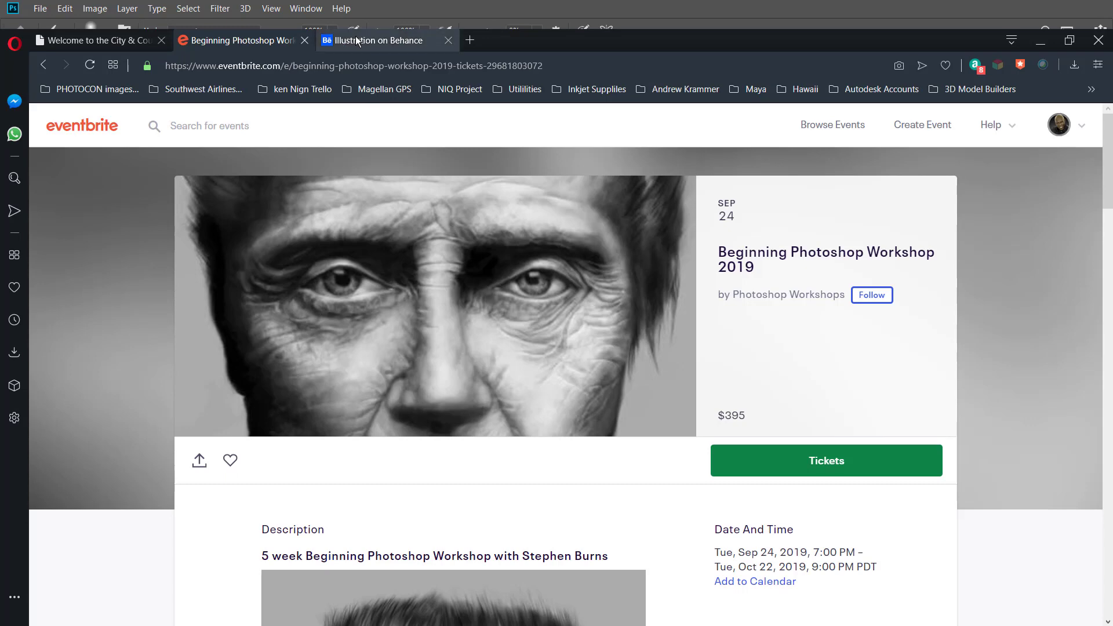
pyautogui.click(141, 42)
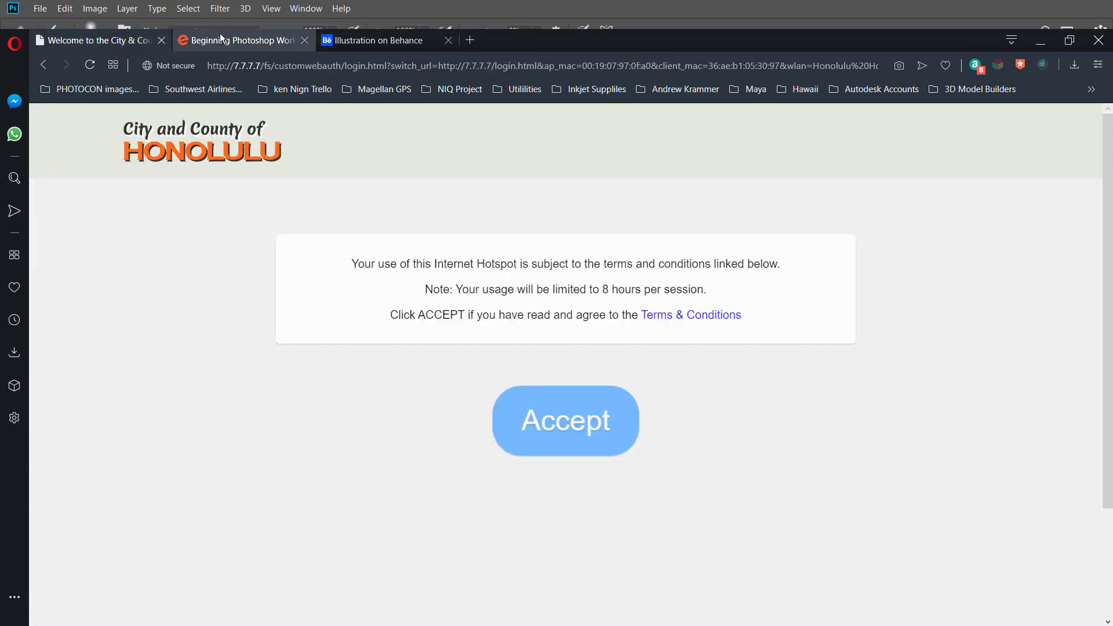
pyautogui.click(246, 41)
pyautogui.click(404, 44)
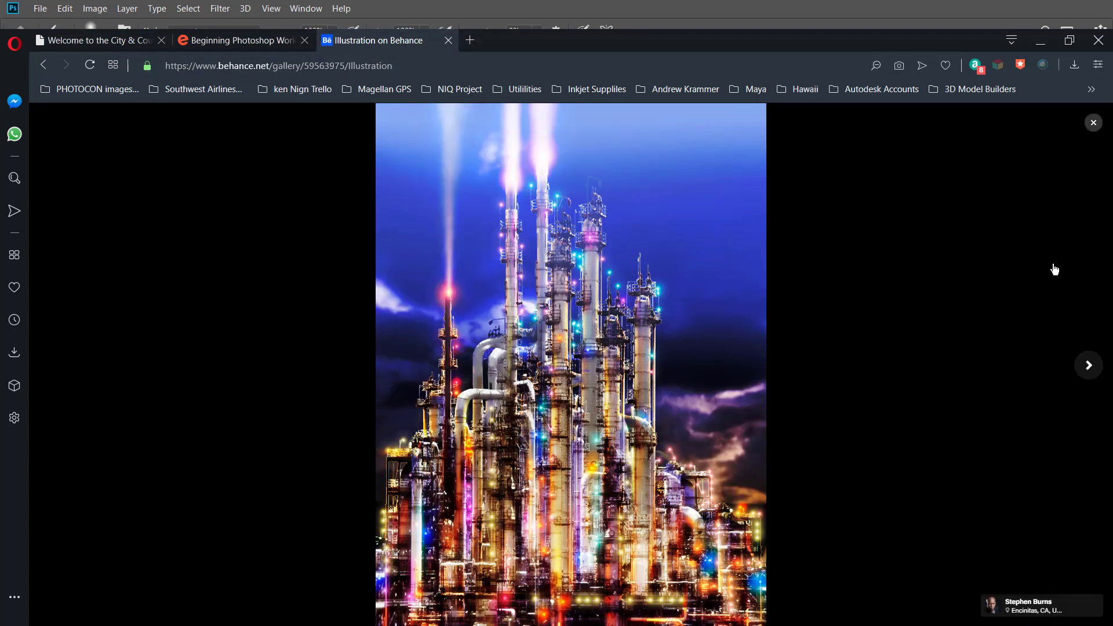
# Open the chromeallusion.com website in a new browser tab.
pyautogui.click(470, 41)
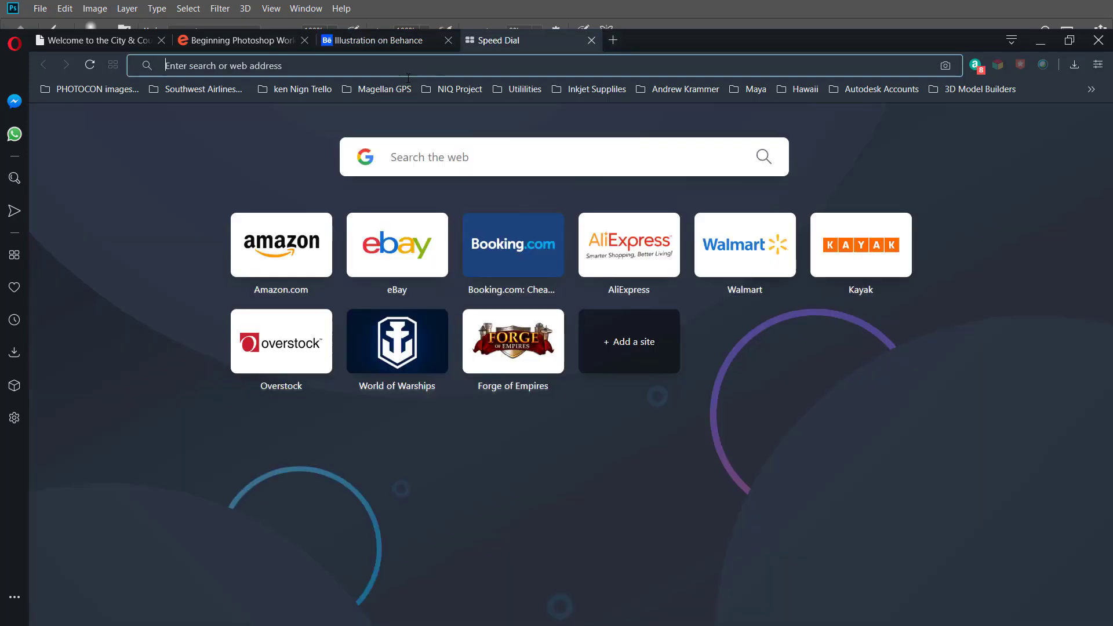
pyautogui.write('chromeallusion.com')
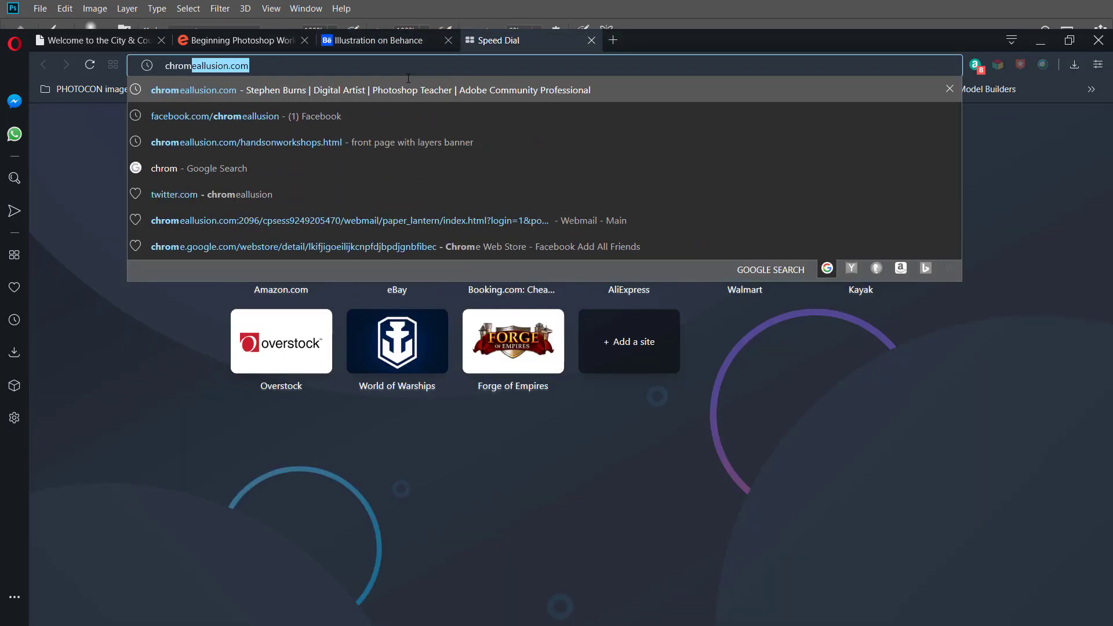
pyautogui.press('Return')
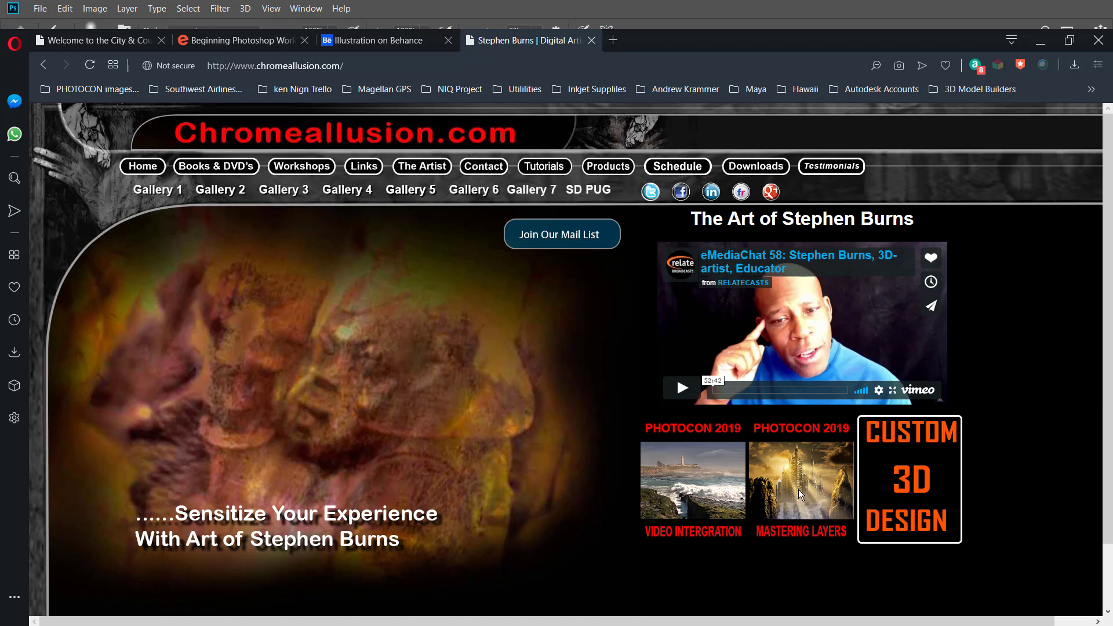
# Switch to Photoshop and check the composite's dimensions and resolution with Image Size.
pyautogui.hotkey('alt', 'Tab')
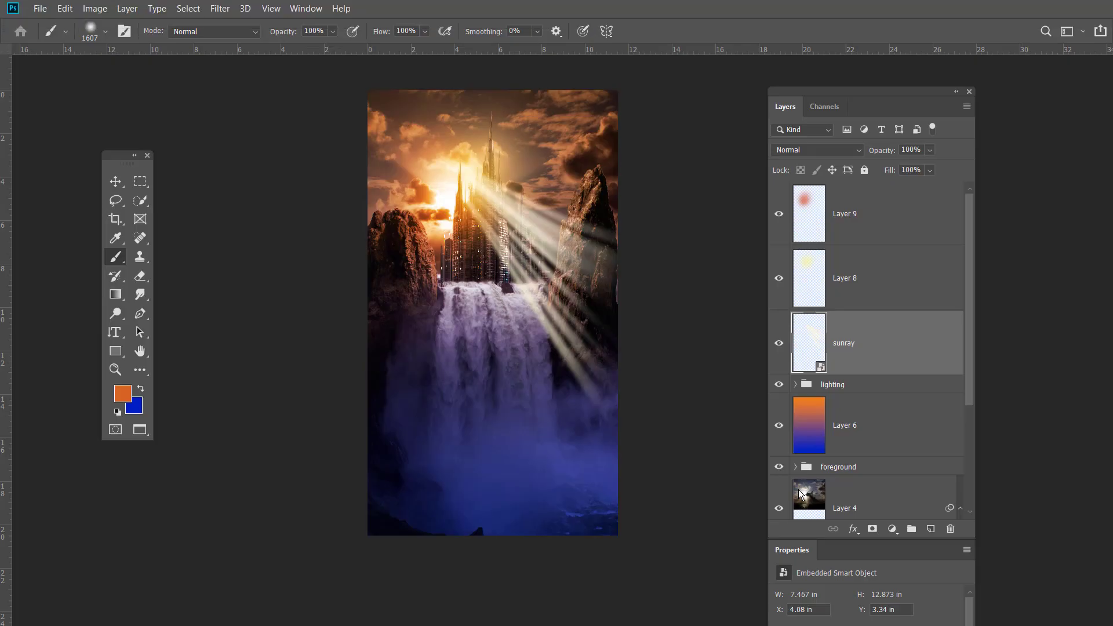
pyautogui.click(94, 8)
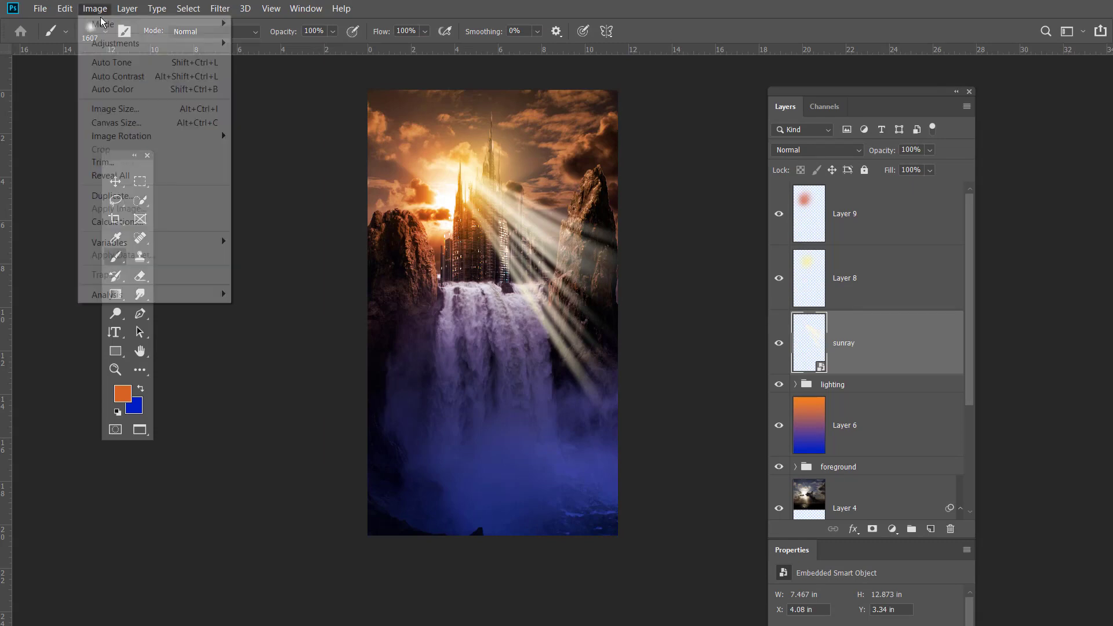
pyautogui.click(152, 114)
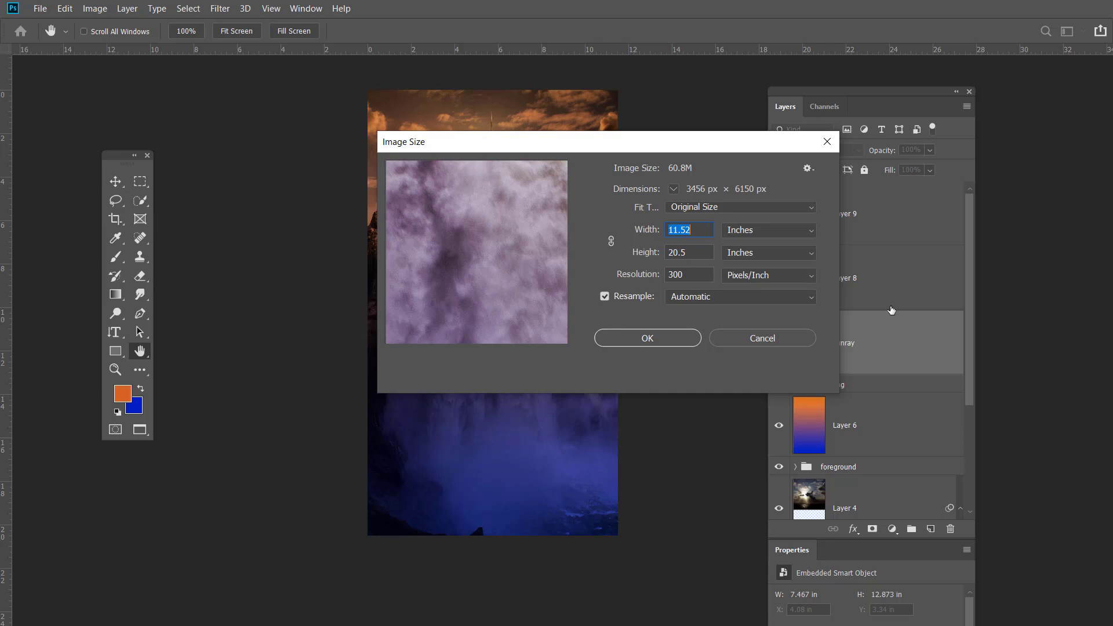
pyautogui.click(670, 340)
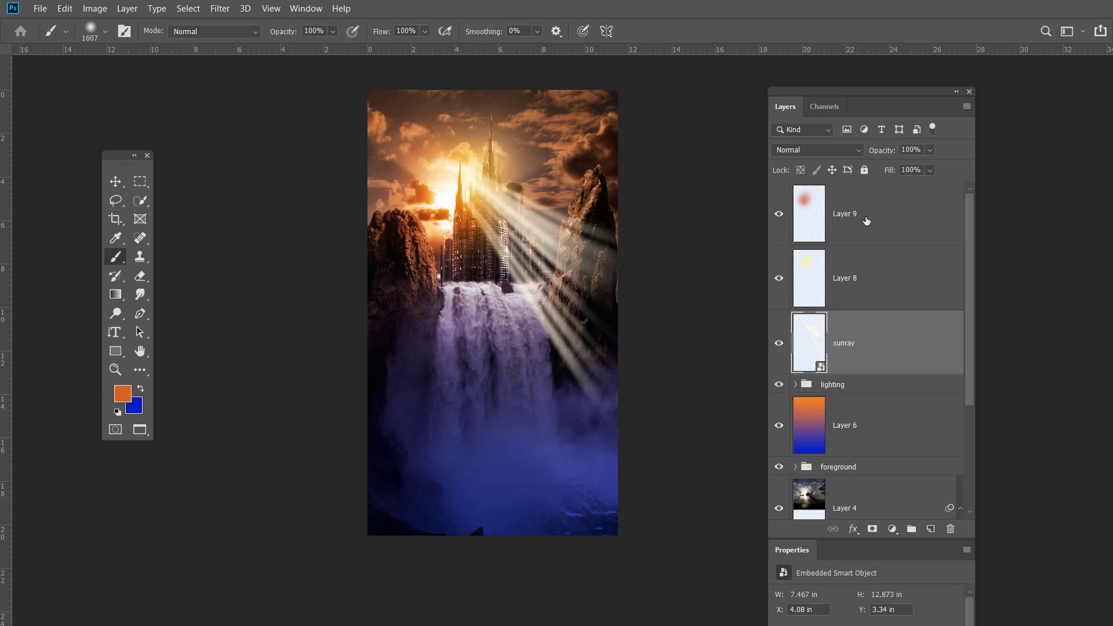
# Switch to Adobe Bridge, maximize its window and preview clouds003.jpg in the Mastering Layers folder.
pyautogui.hotkey('alt', 'Tab')
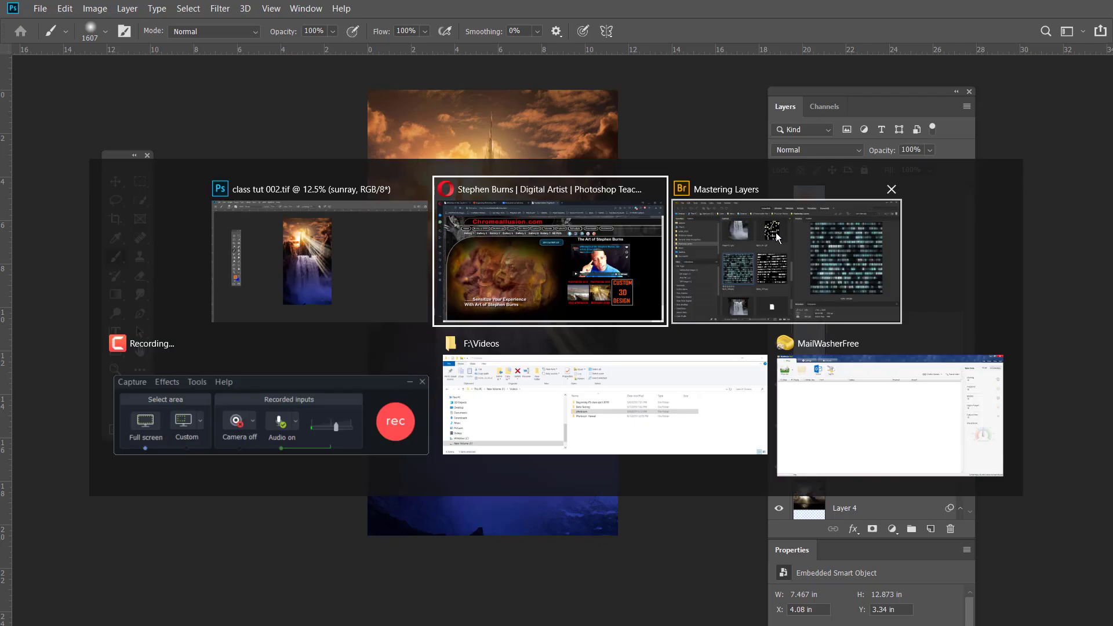
pyautogui.click(866, 220)
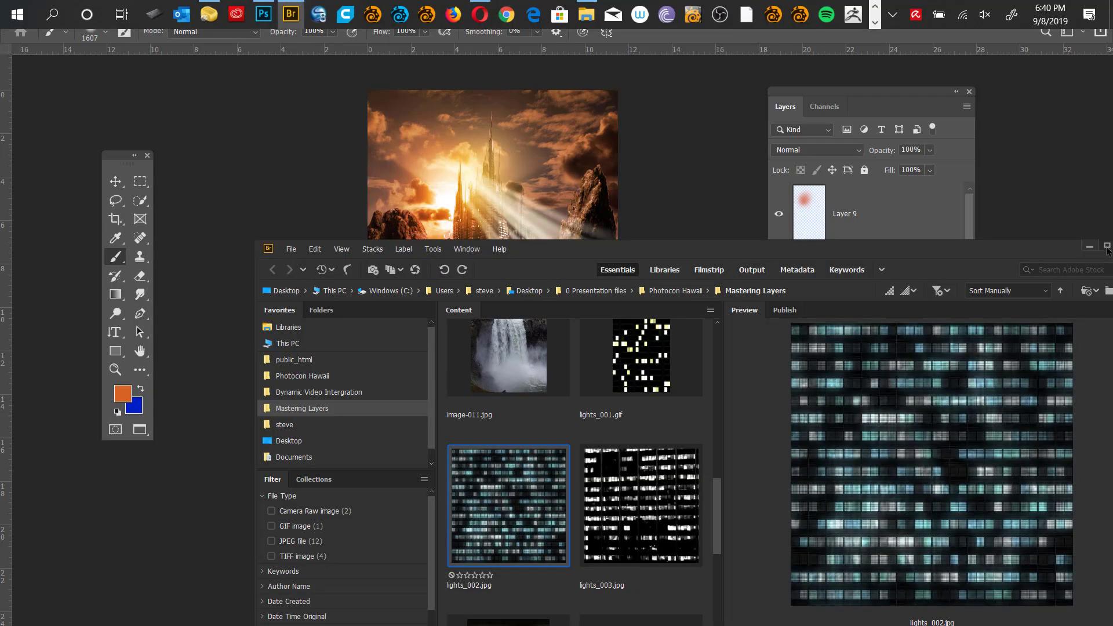
pyautogui.click(1106, 246)
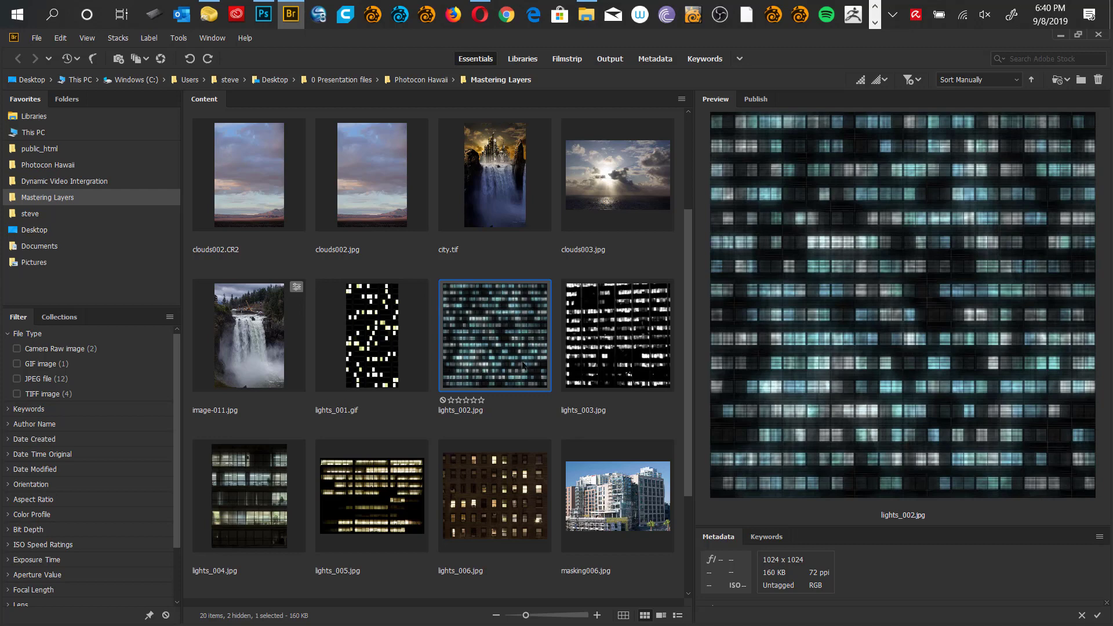
pyautogui.click(602, 224)
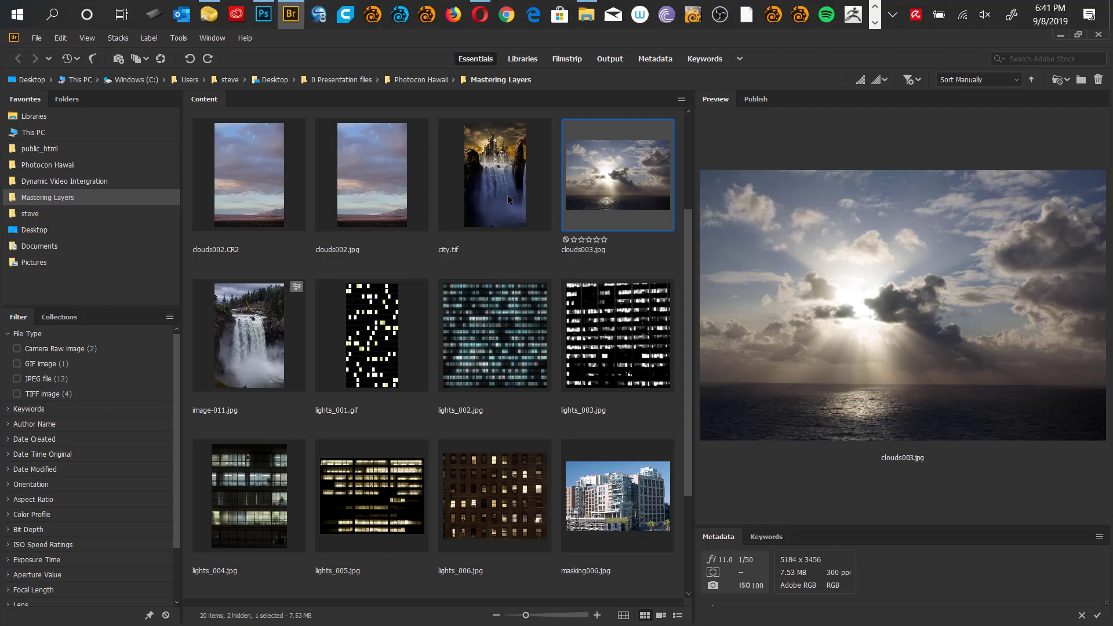
# Switch to the Opera browser and view the class list on the Chromeallusion site's Hands on Classes workshop page.
pyautogui.click(480, 16)
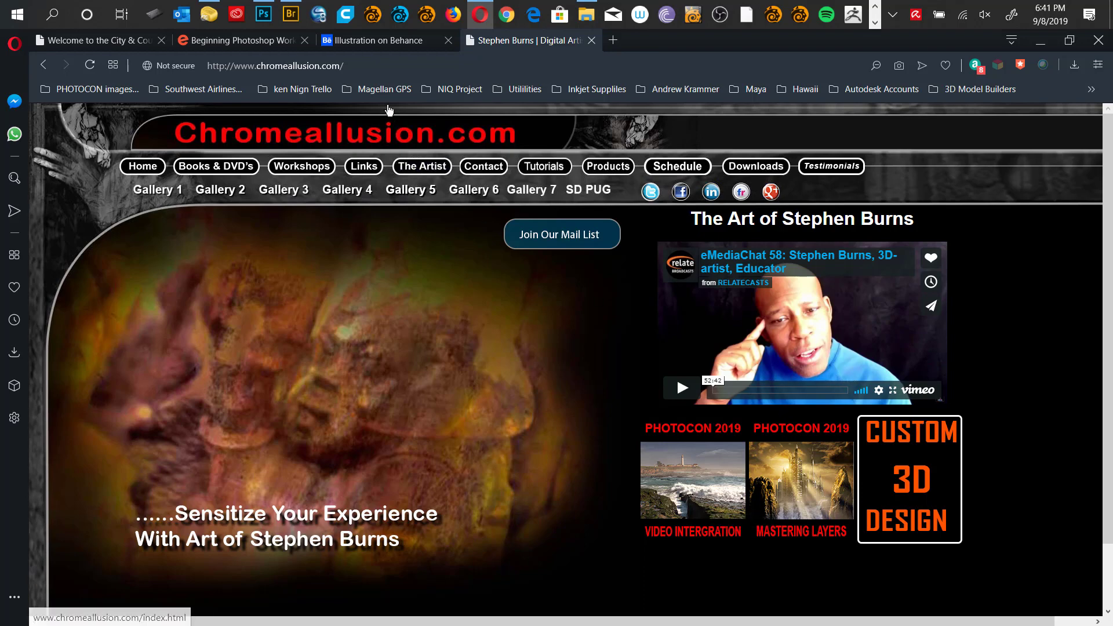
pyautogui.click(301, 167)
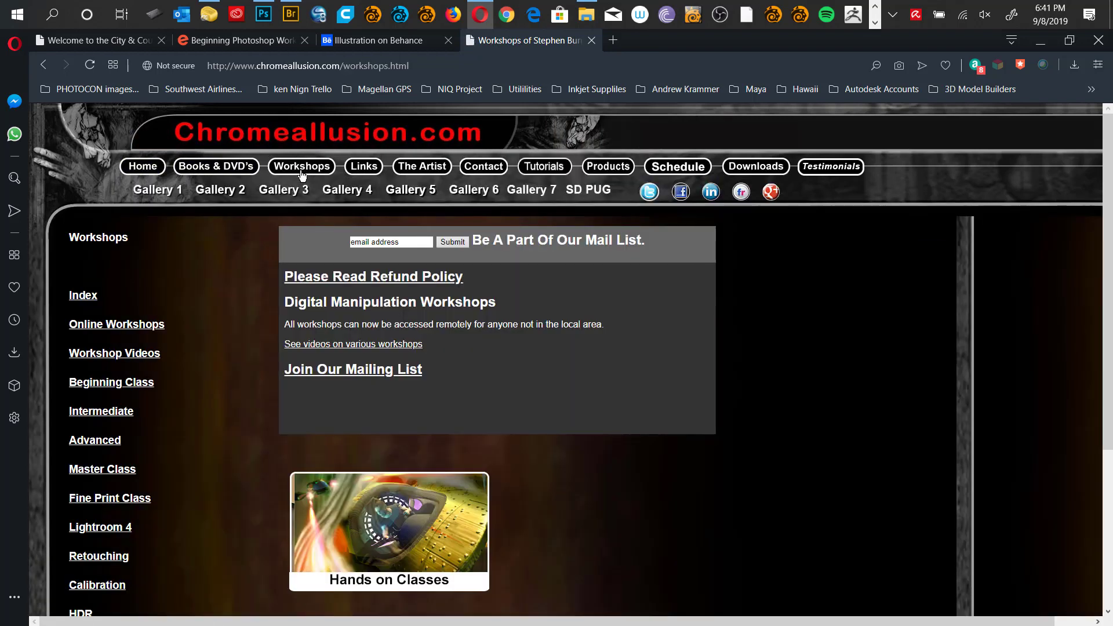
pyautogui.click(430, 555)
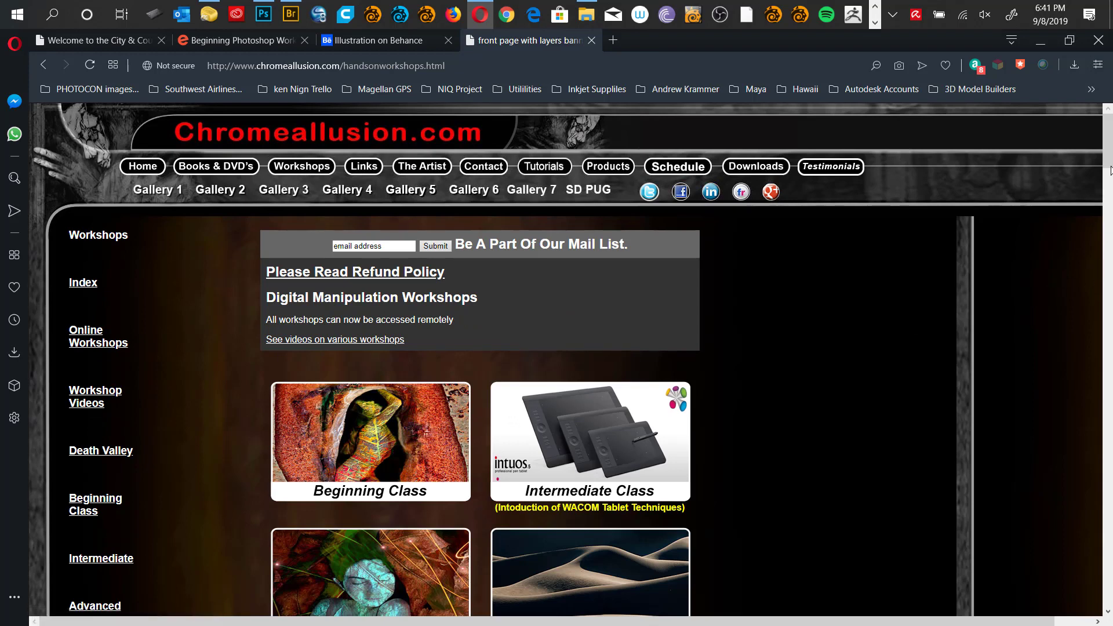
pyautogui.scroll(-3, 1108, 158)
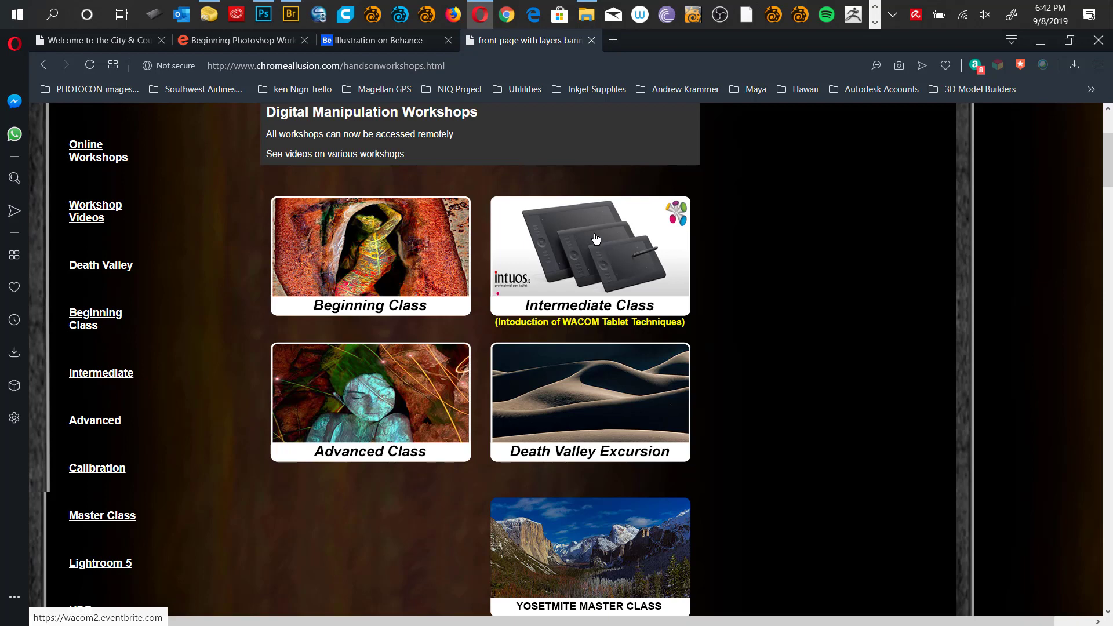
# Search the web for "intuos pro" in a new browser tab and open the Apple listing for the tablet.
pyautogui.click(614, 40)
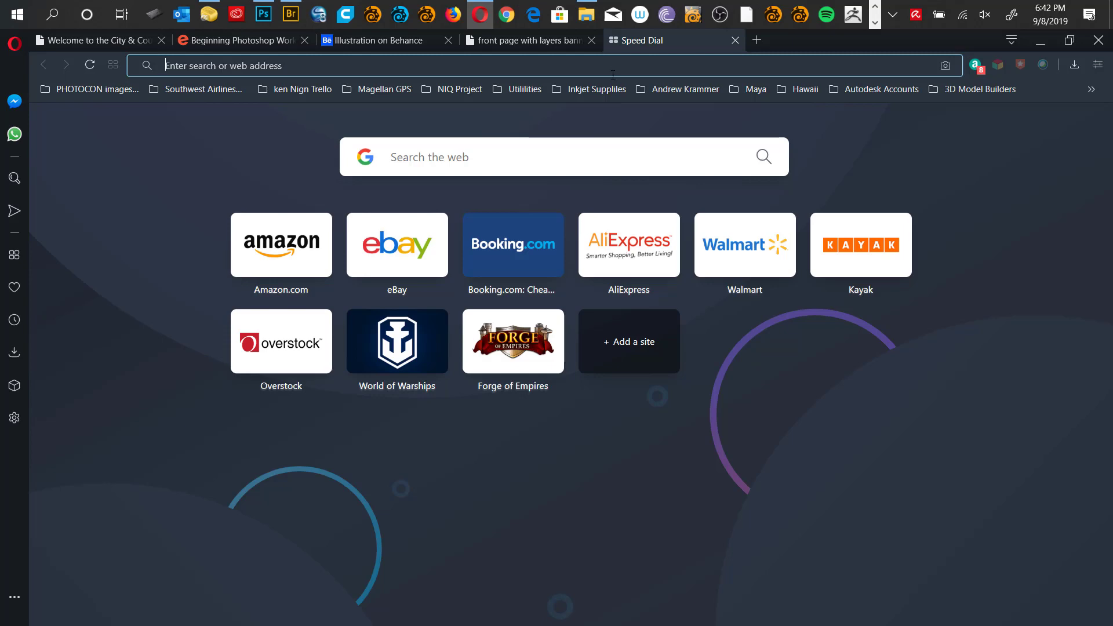
pyautogui.write('intuos')
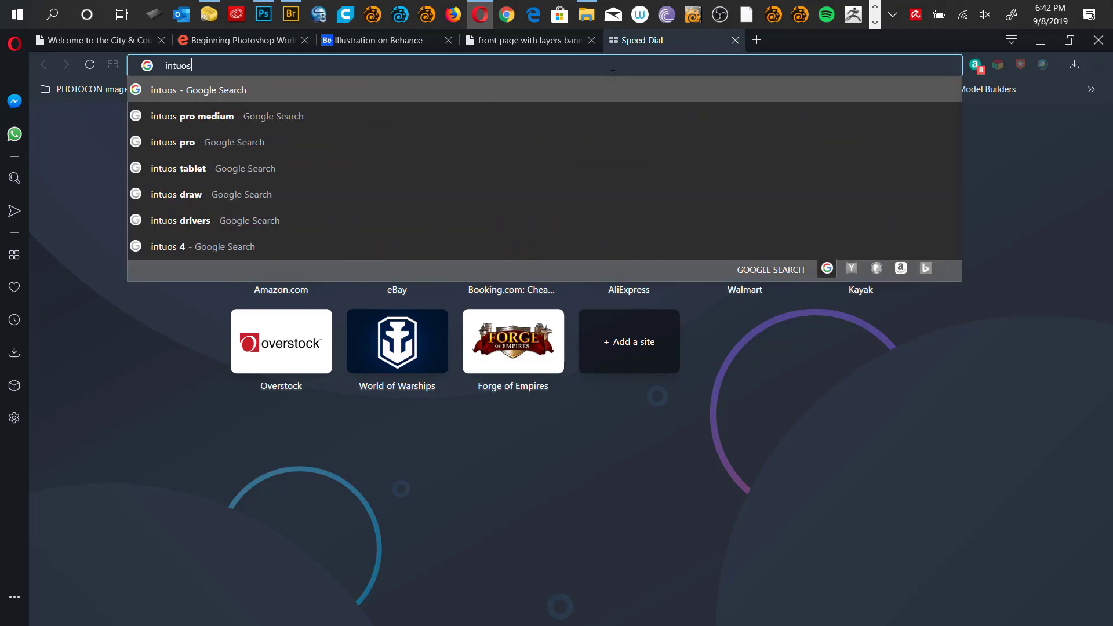
pyautogui.write(' pt')
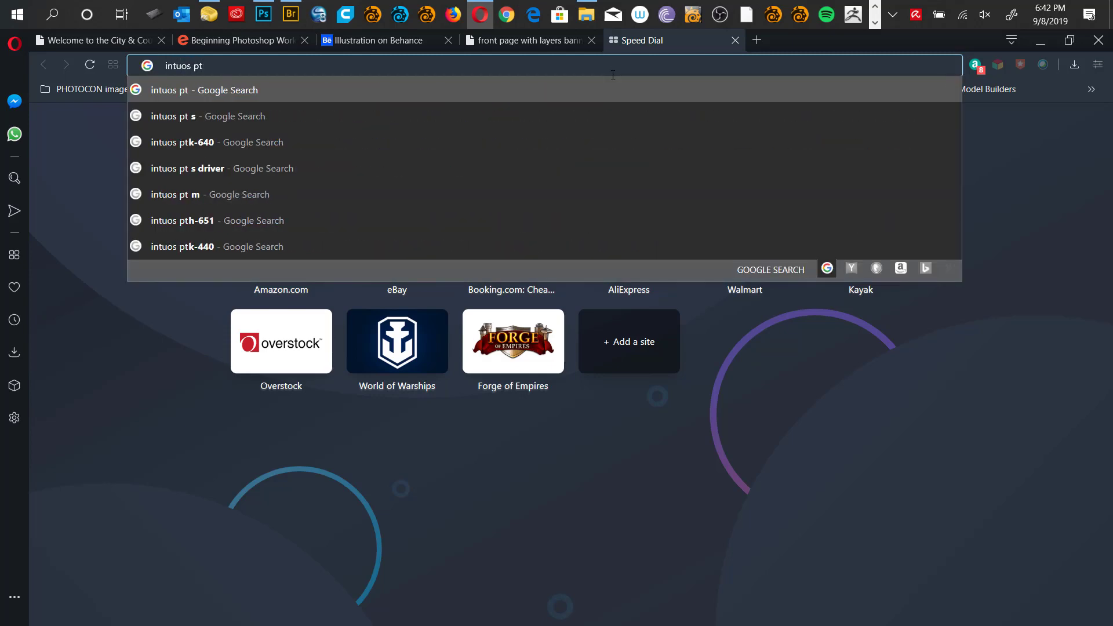
pyautogui.press('BackSpace')
pyautogui.write('ro')
pyautogui.press('Return')
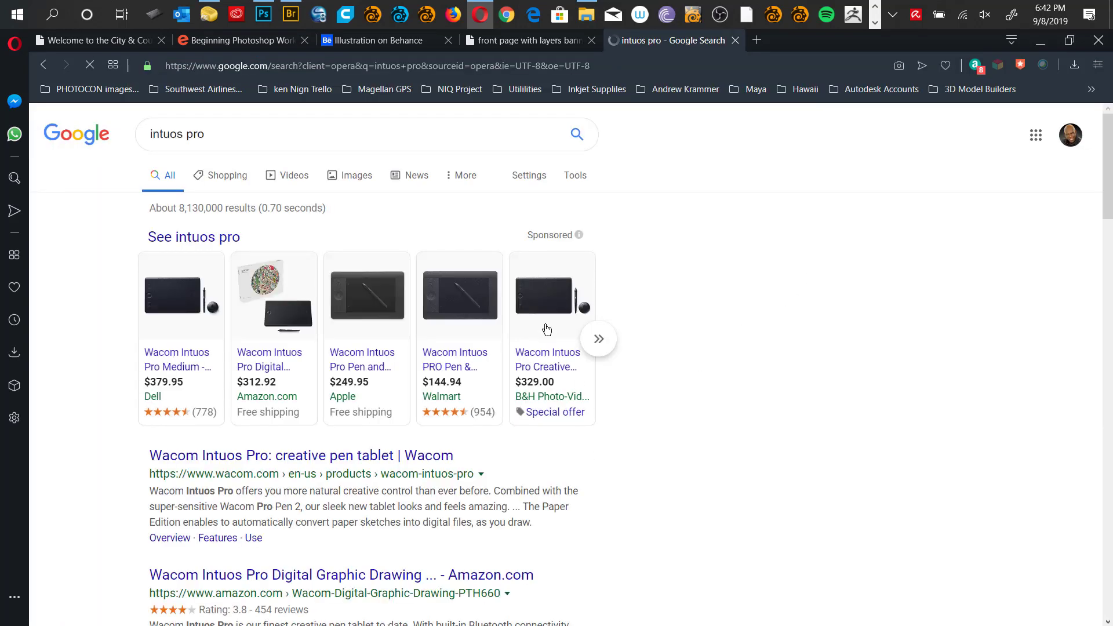
pyautogui.click(365, 295)
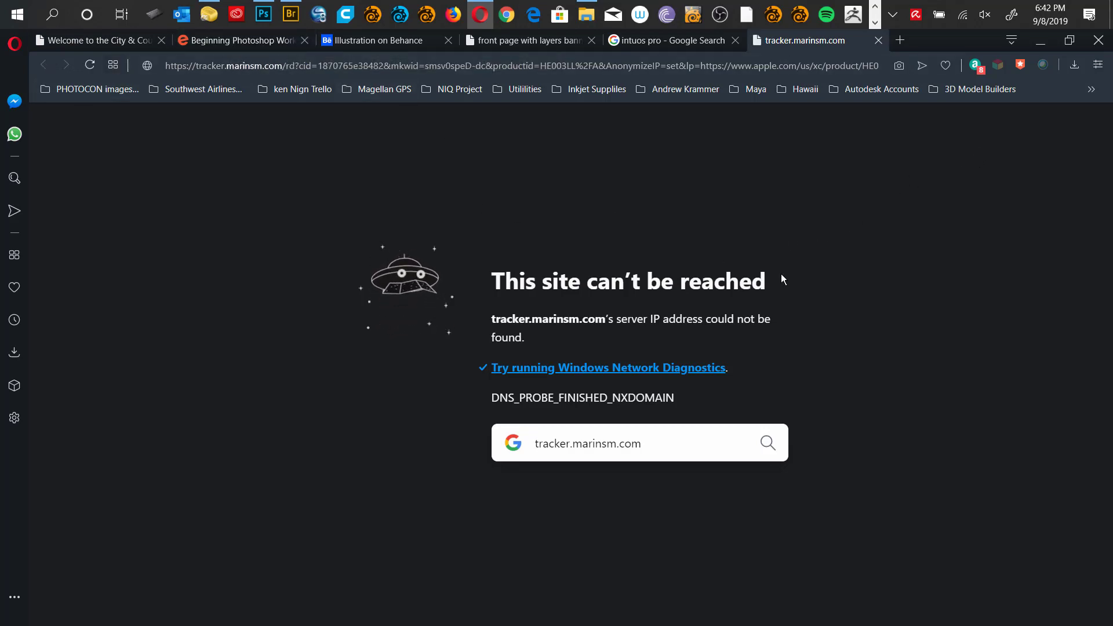
# Look over the Eventbrite Beginning Photoshop Workshop page and the Behance illustration, and return to the Chromeallusion workshops page.
pyautogui.click(249, 41)
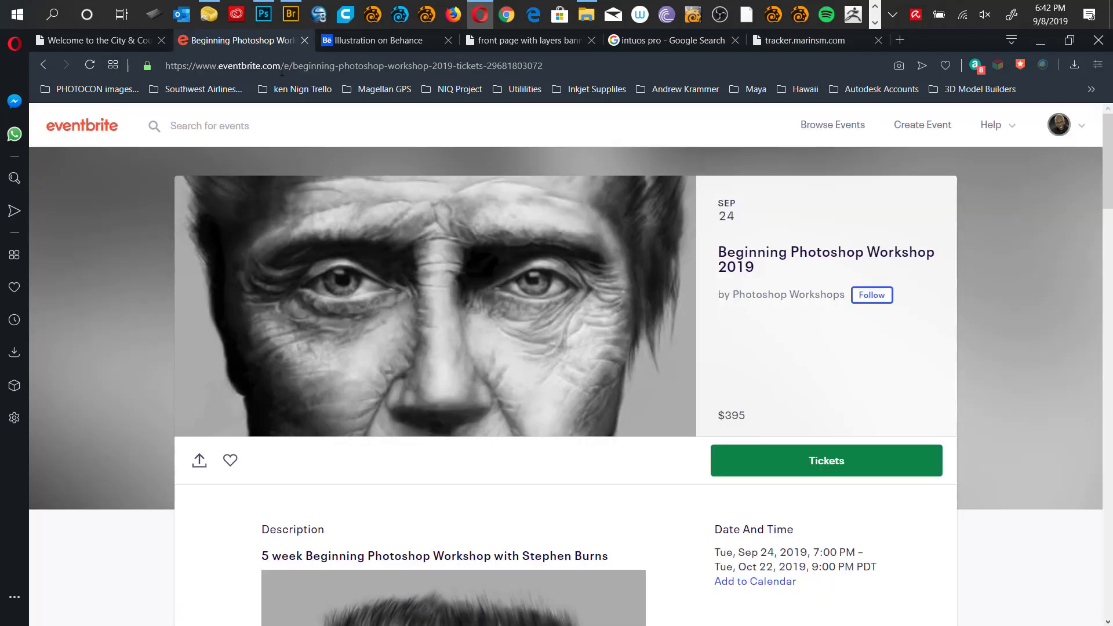
pyautogui.click(365, 42)
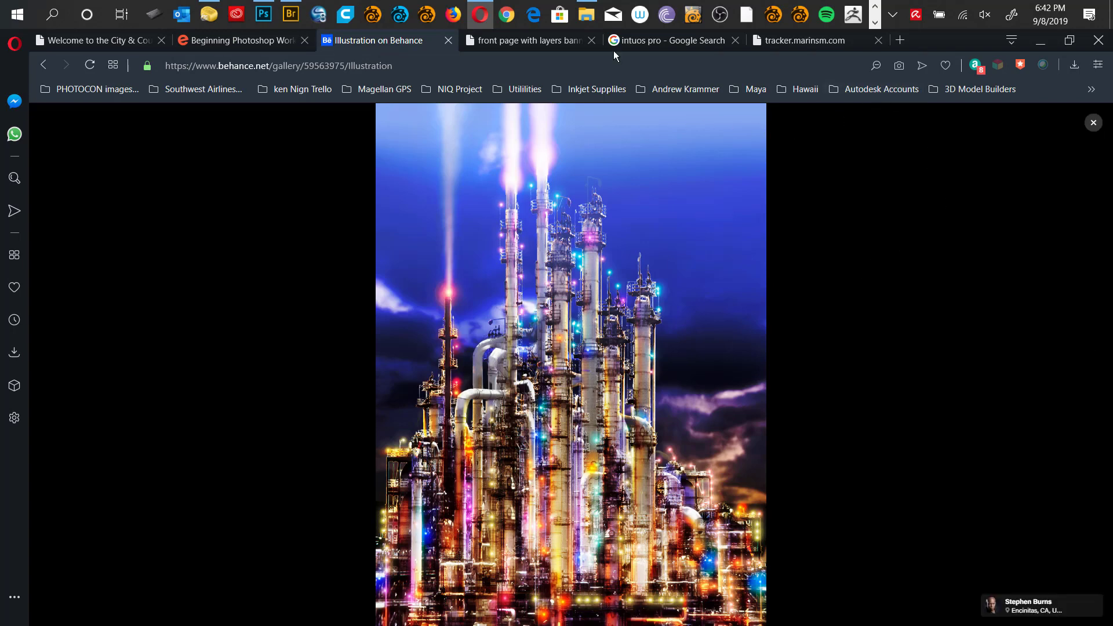
pyautogui.click(556, 40)
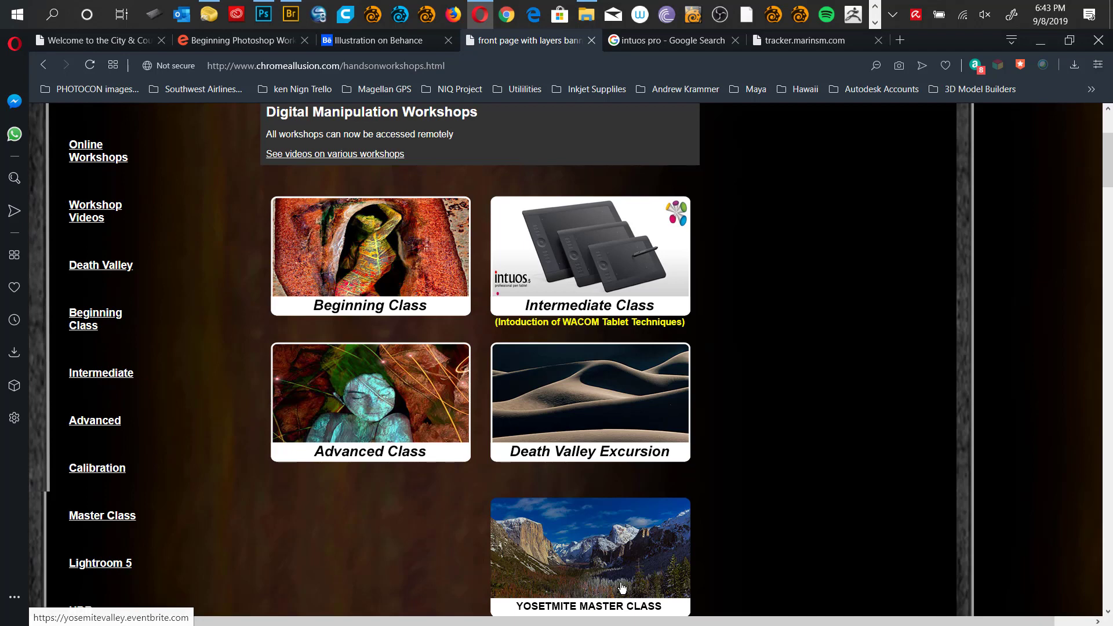
# Try to accept the terms and conditions on the City and County of Honolulu internet hotspot page.
pyautogui.click(138, 40)
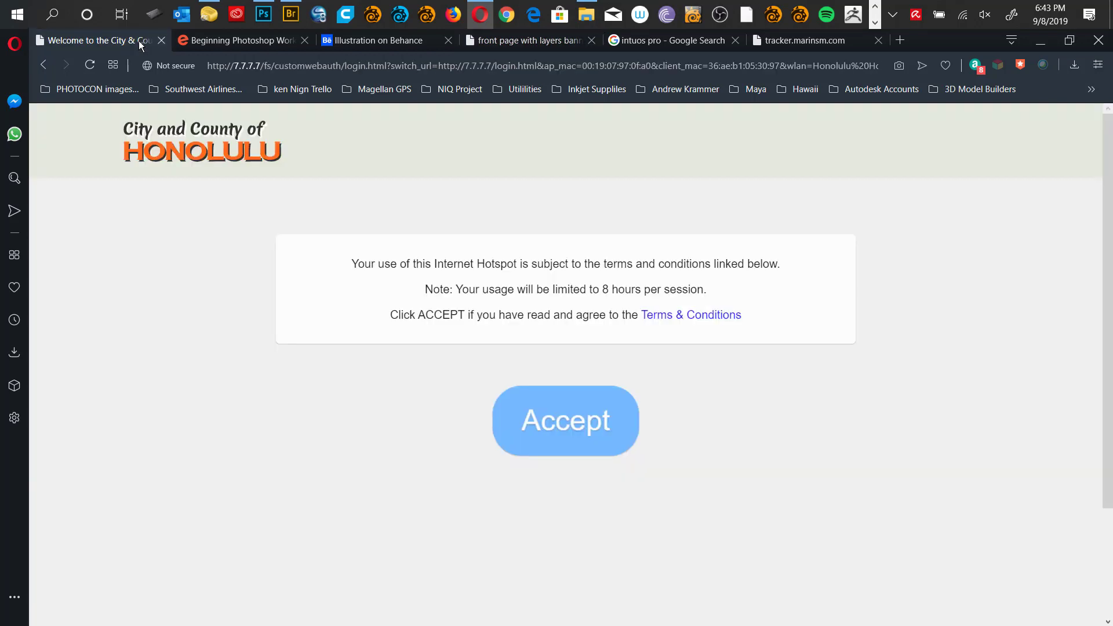
pyautogui.click(579, 428)
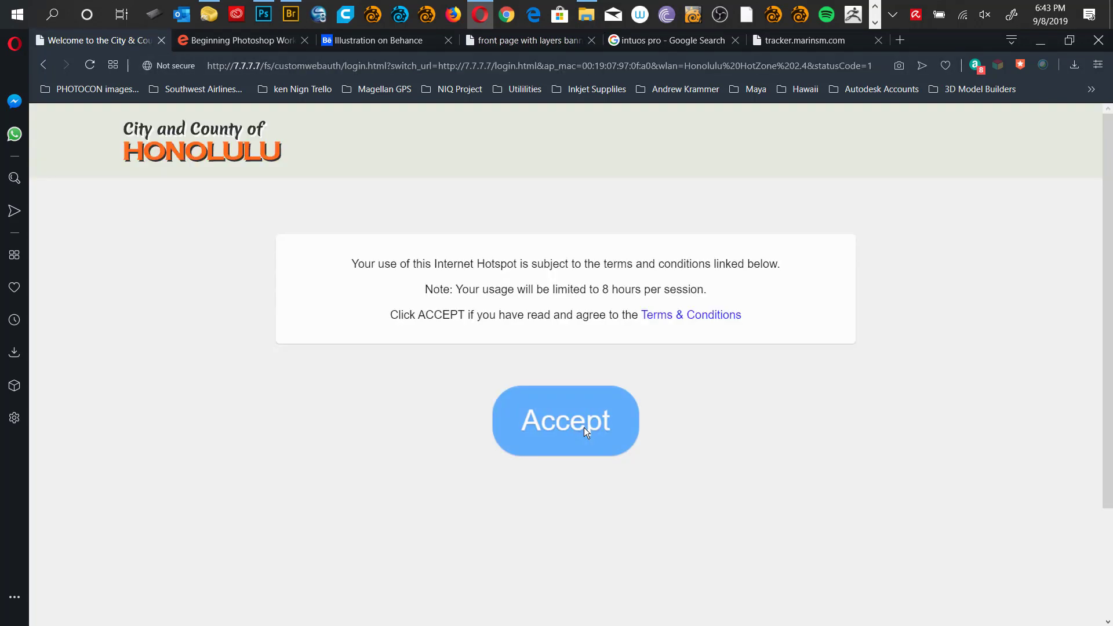
pyautogui.click(584, 426)
pyautogui.click(587, 435)
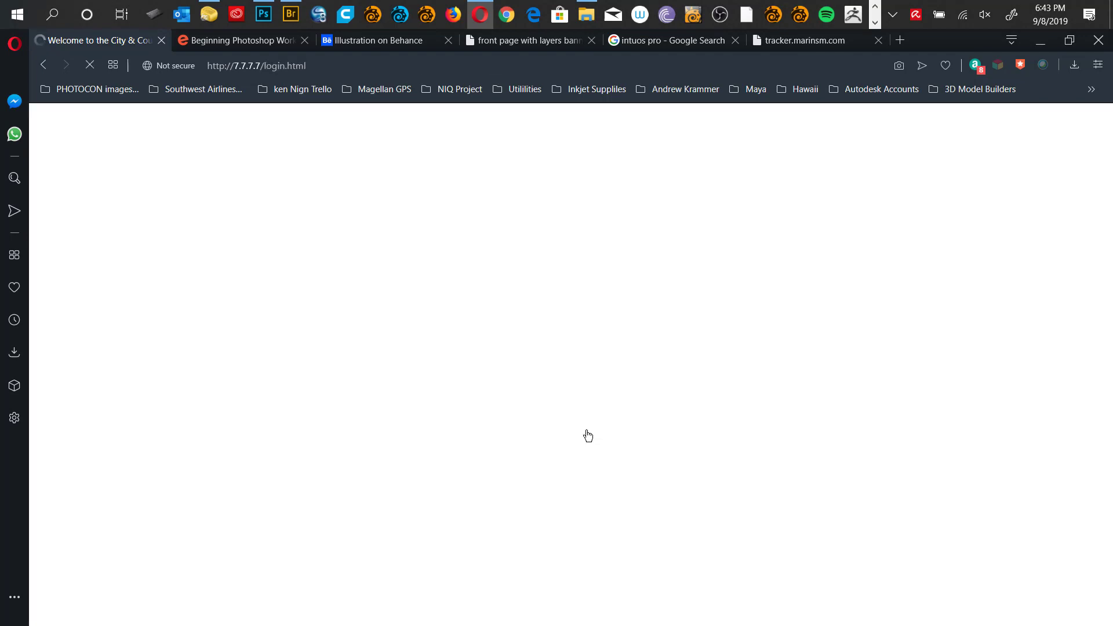
pyautogui.click(587, 433)
pyautogui.click(589, 435)
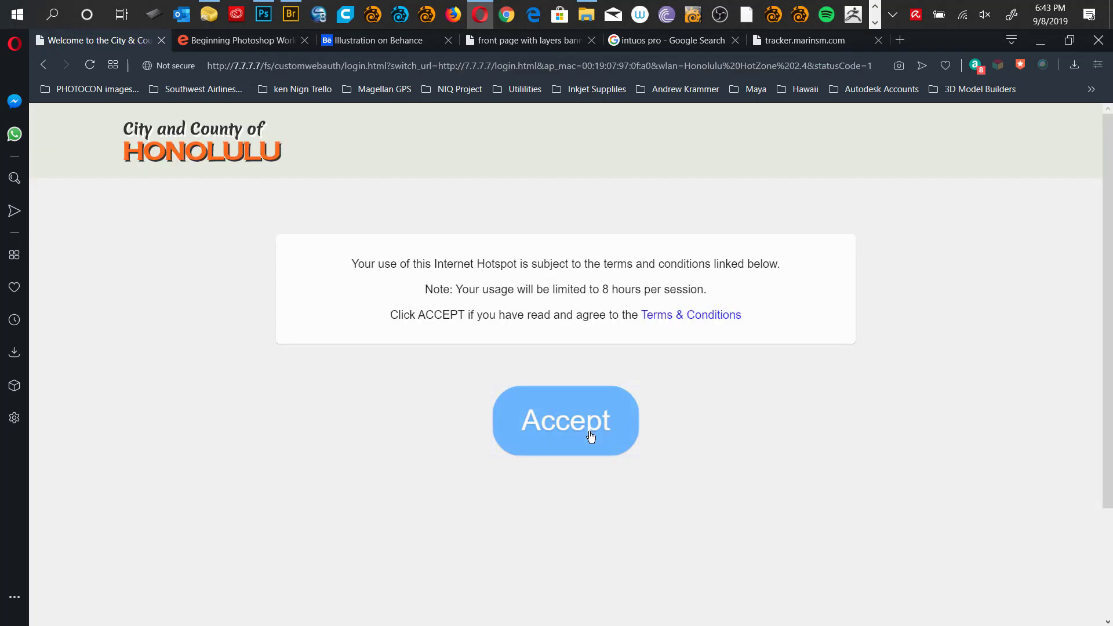